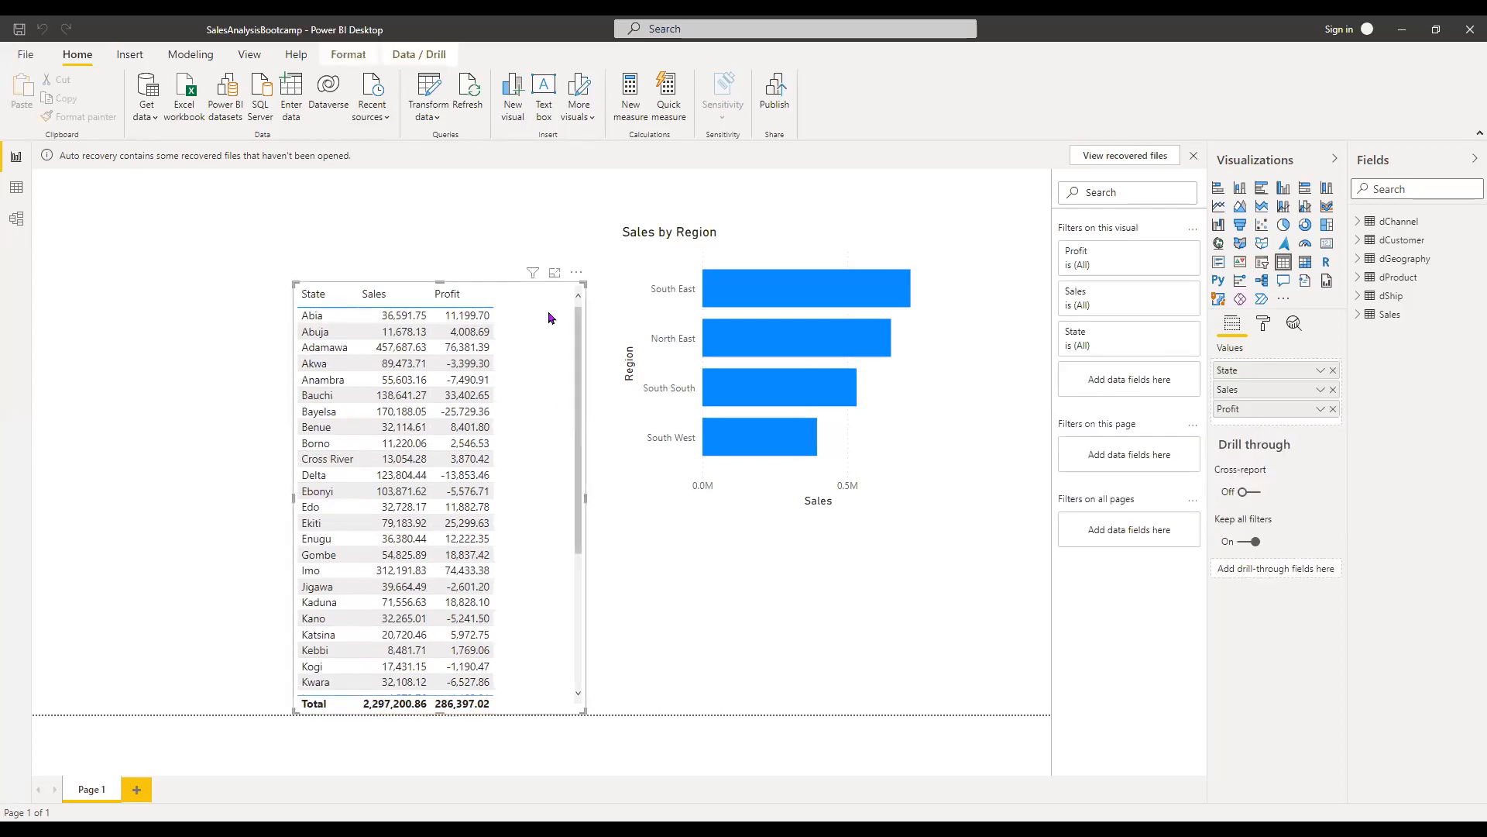
Step: Move the State, Sales and Profit table visual closer to the report page's upper-left corner and browse its rows
drag(438, 263, 323, 212)
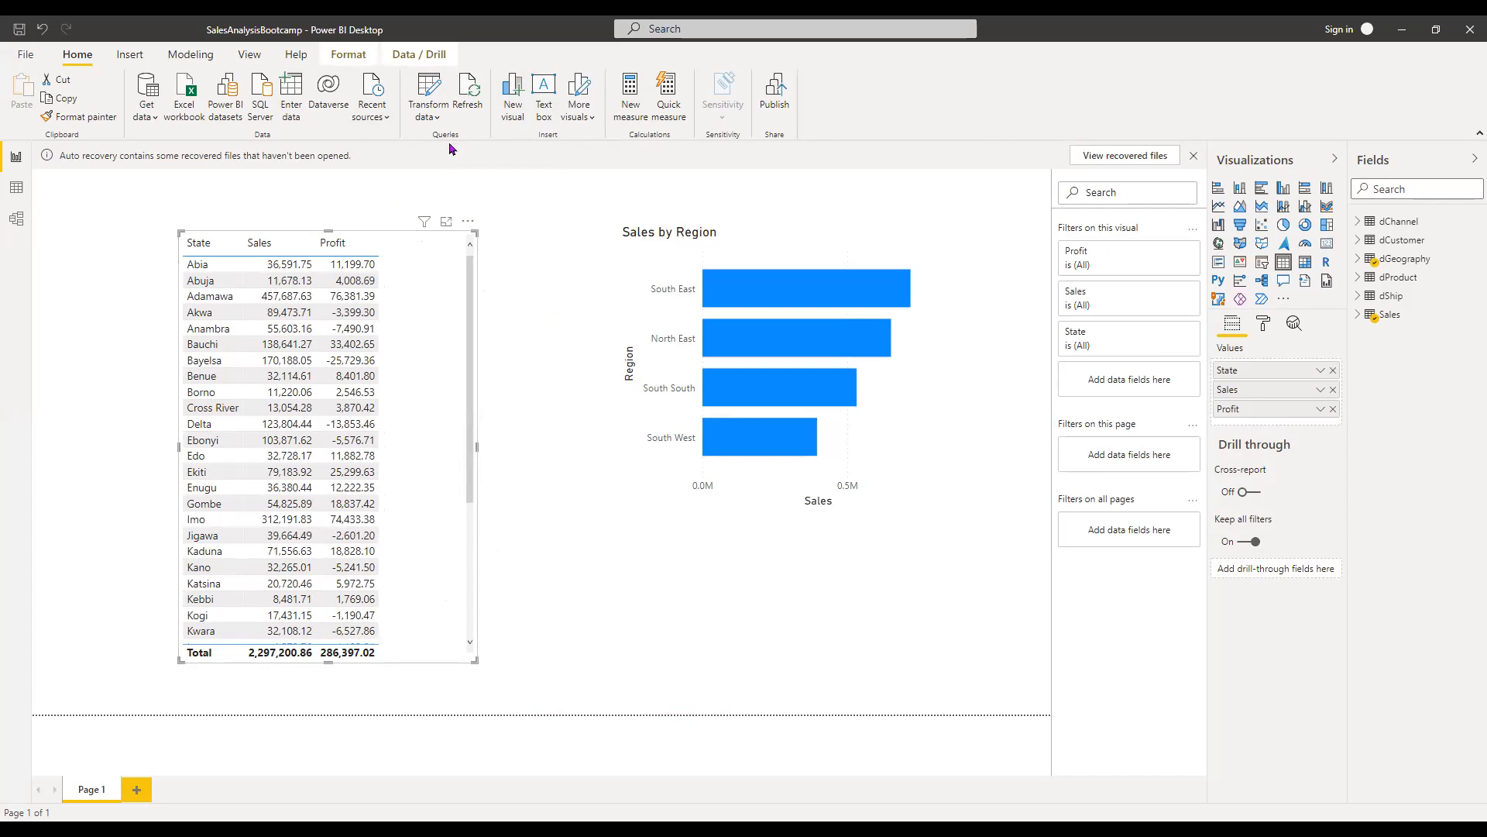
scroll(470, 288, down, 1)
scroll(470, 288, down, 5)
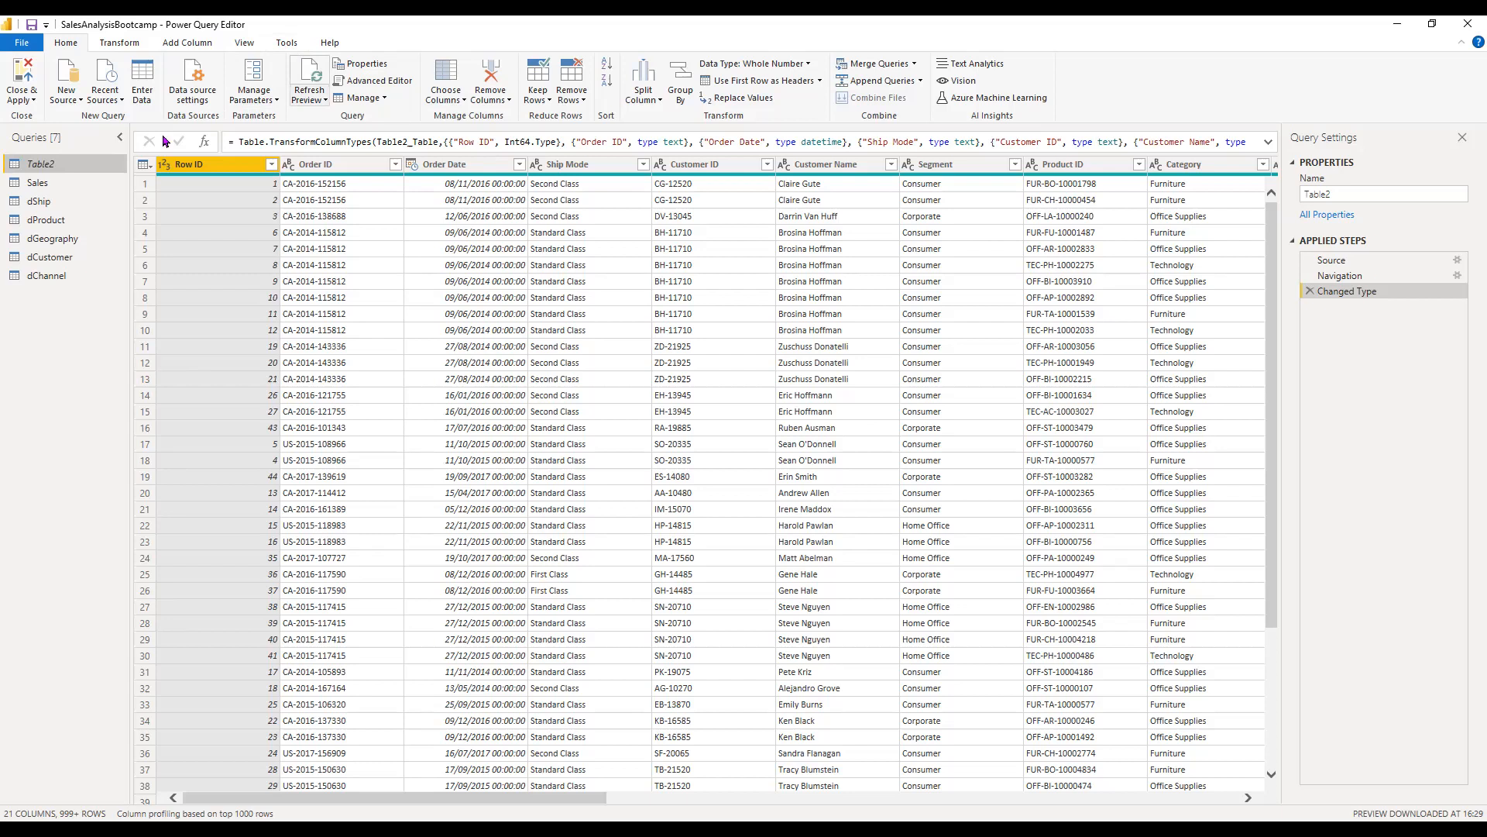
Step: Open the Source step settings of the Sales query and examine the workbook's full file path
click(77, 186)
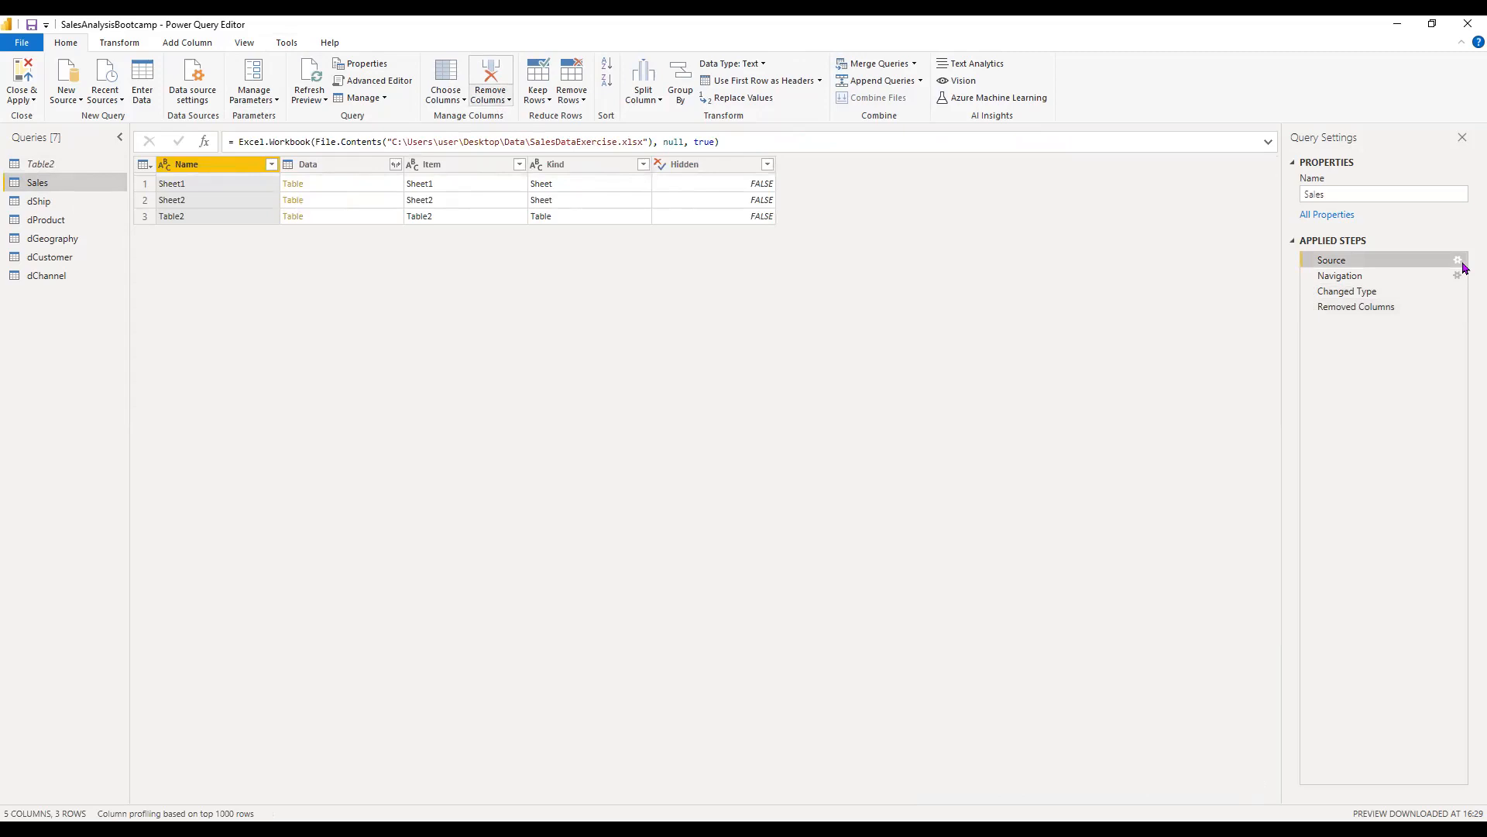
click(1460, 262)
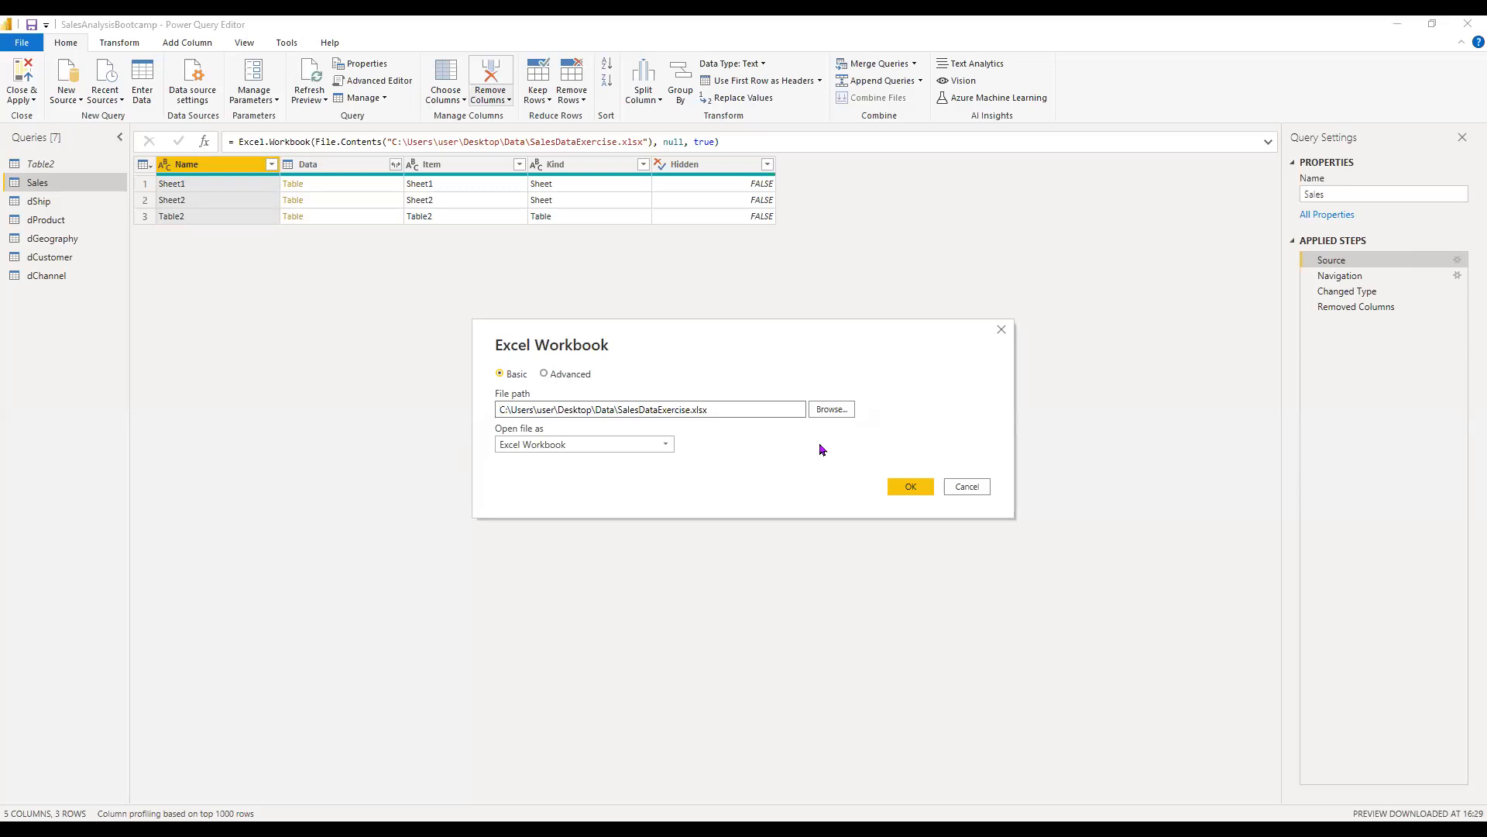
click(726, 407)
drag(726, 407, 456, 416)
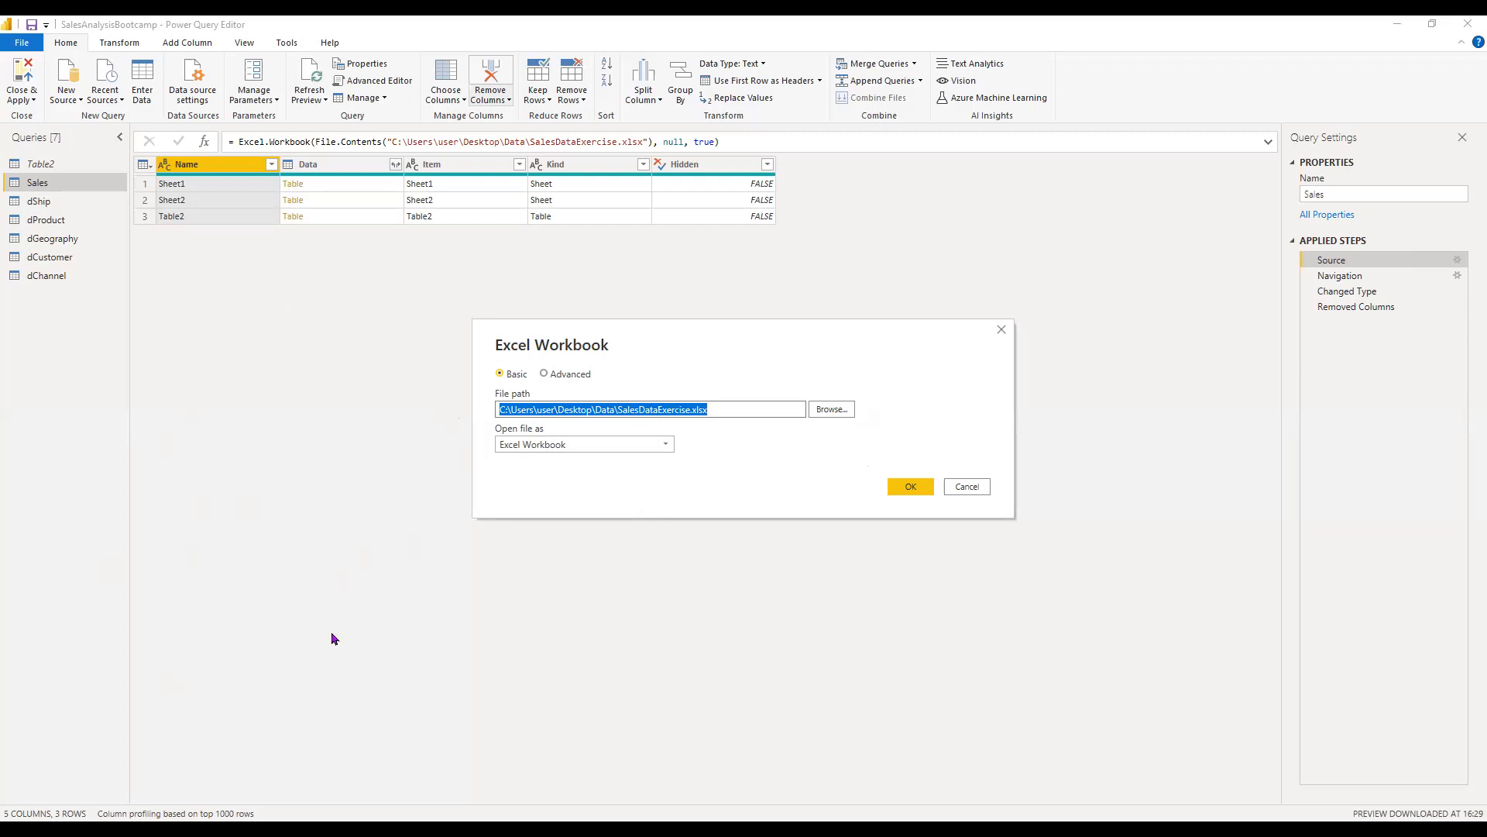
Step: Switch to File Explorer and remove the SalesDataExercise workbook from the Desktop Data folder
key(alt+Tab)
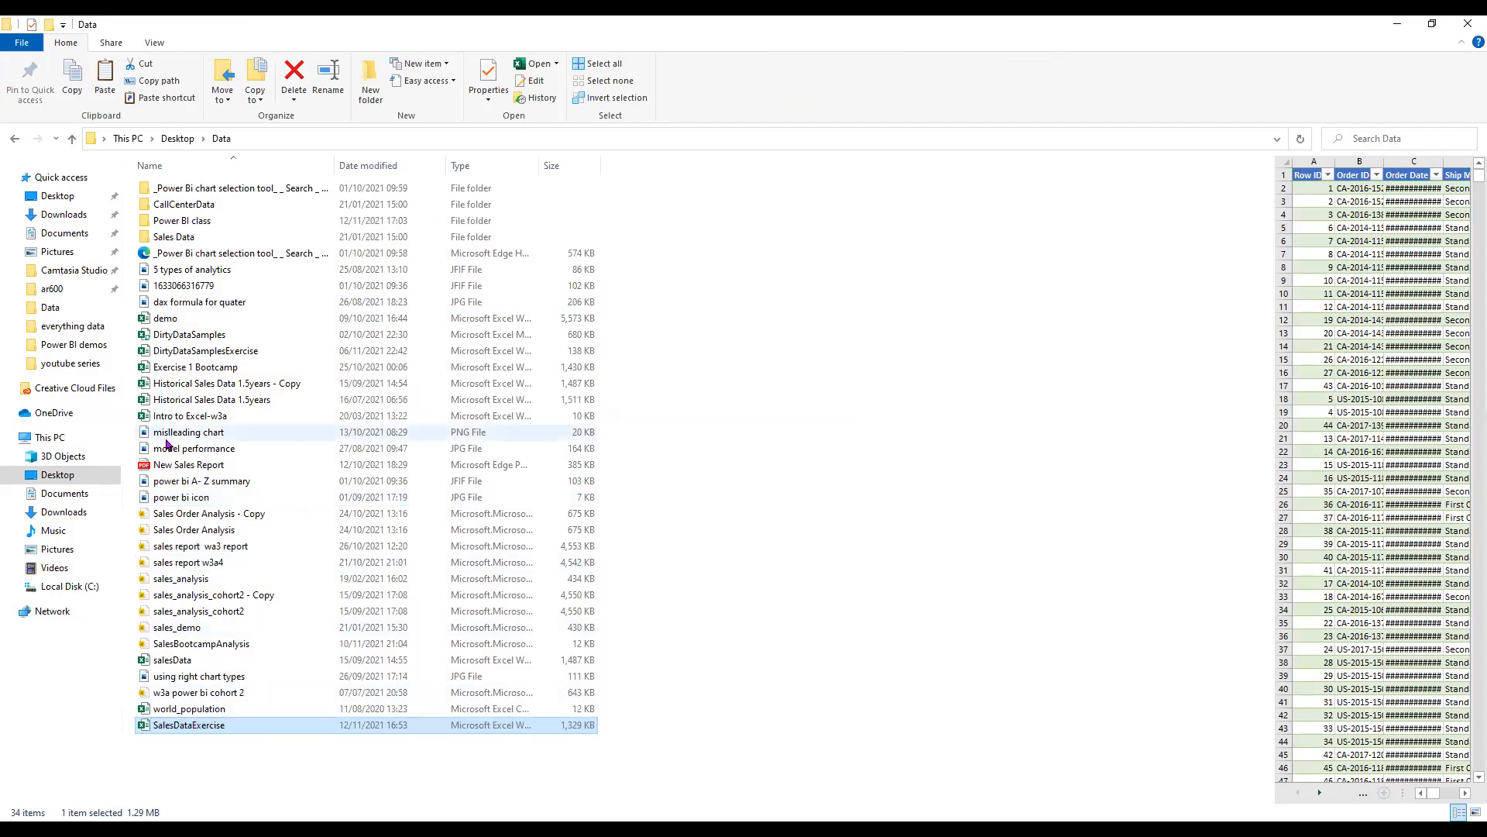
key(F2)
key(BackSpace)
key(Escape)
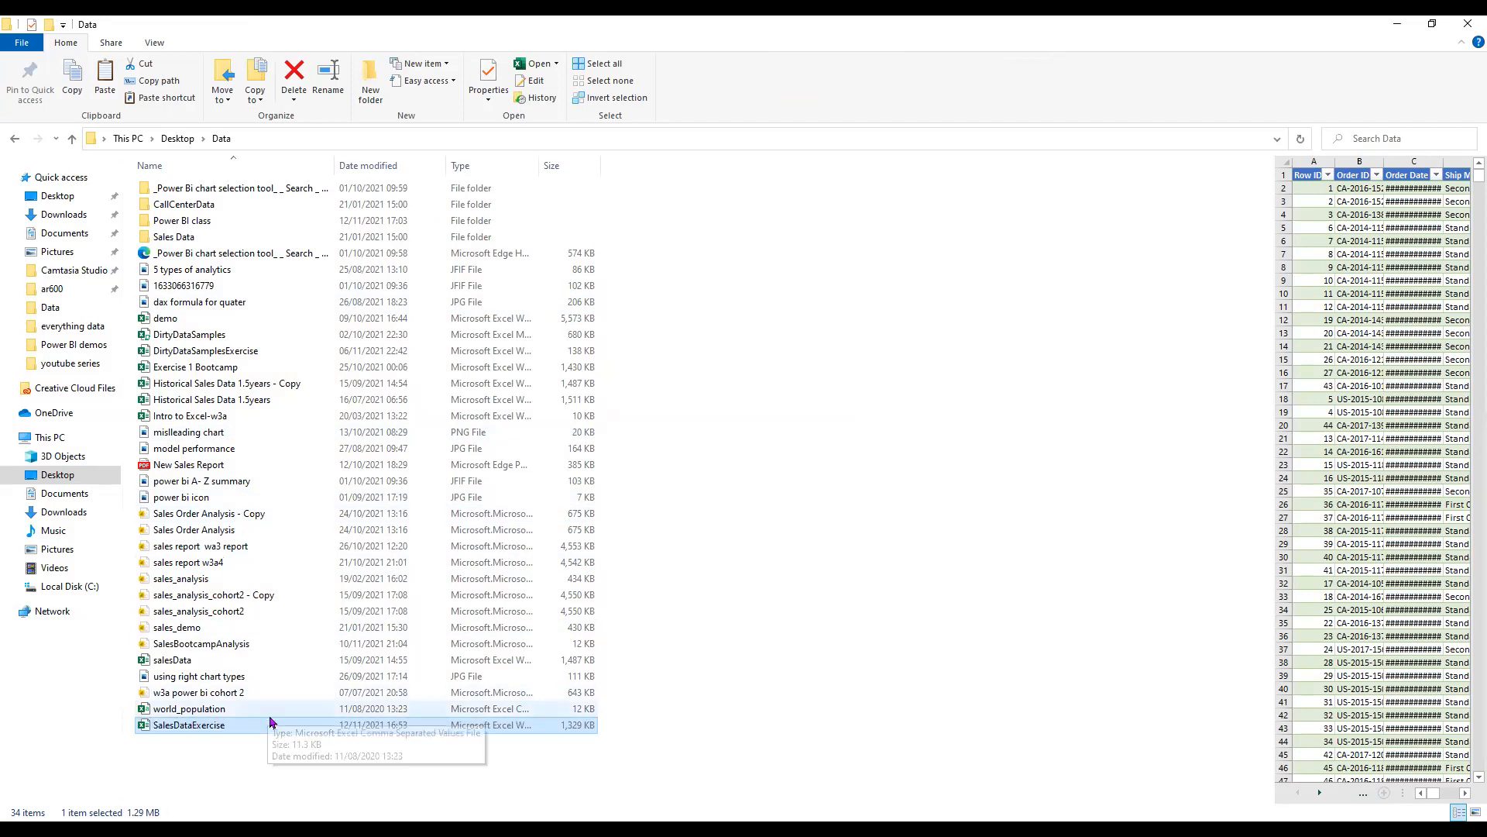
key(F2)
key(BackSpace)
key(Escape)
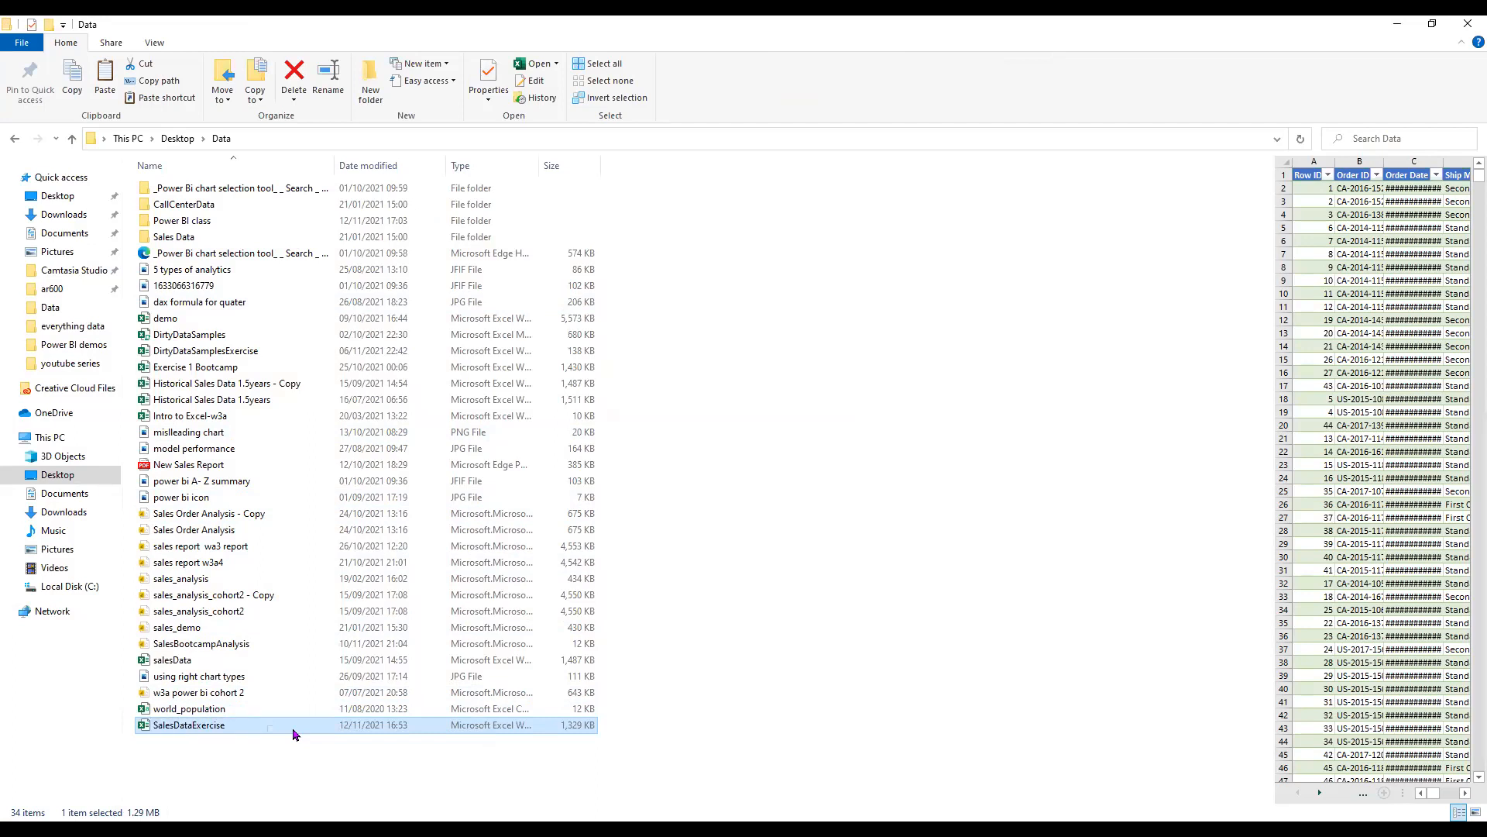
key(F2)
key(BackSpace)
key(Escape)
key(Delete)
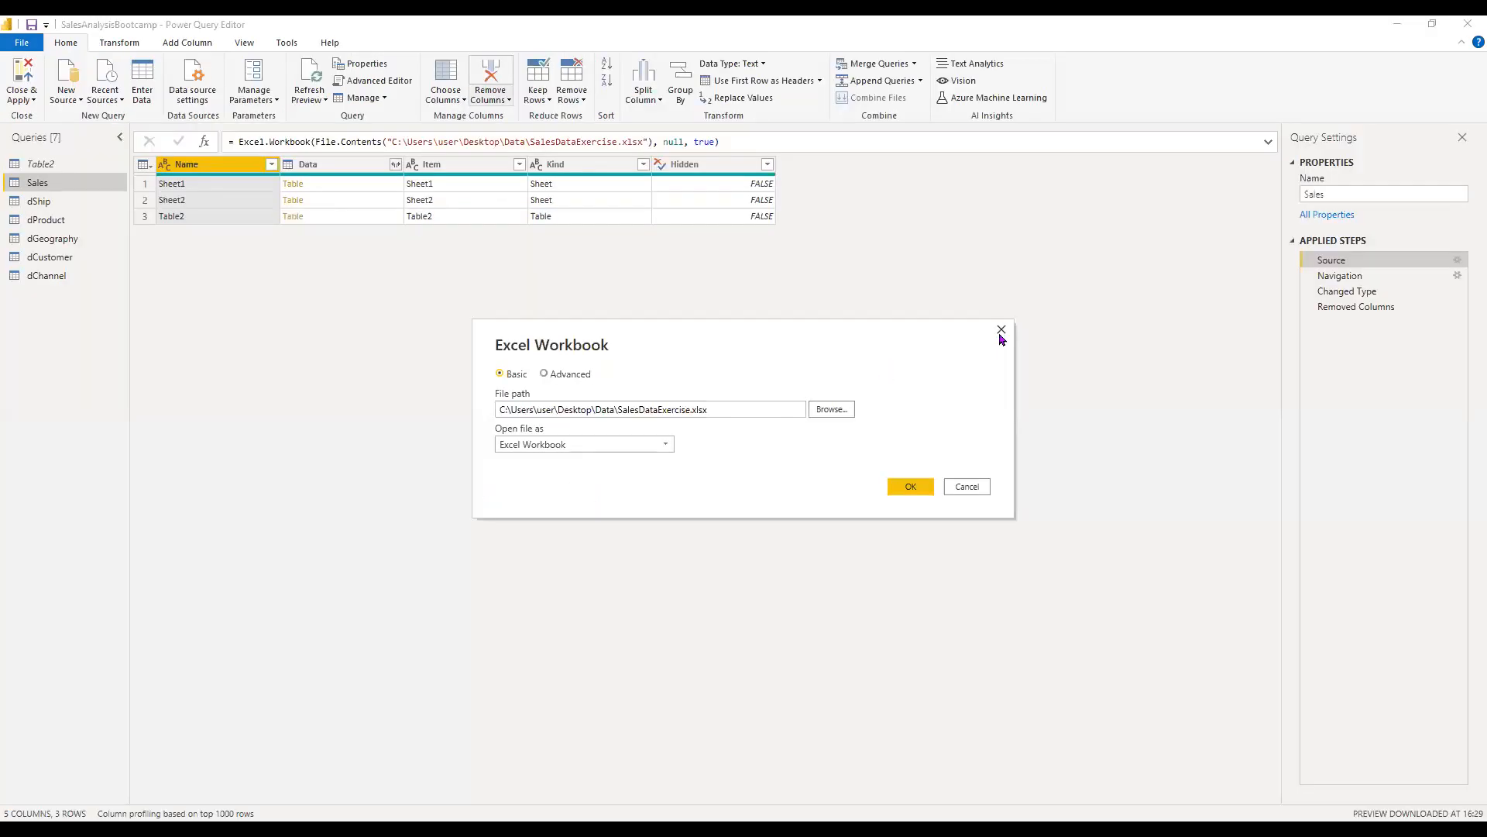
Step: Close the workbook source settings without changes, refresh all query previews and check the Table2 query
key(Escape)
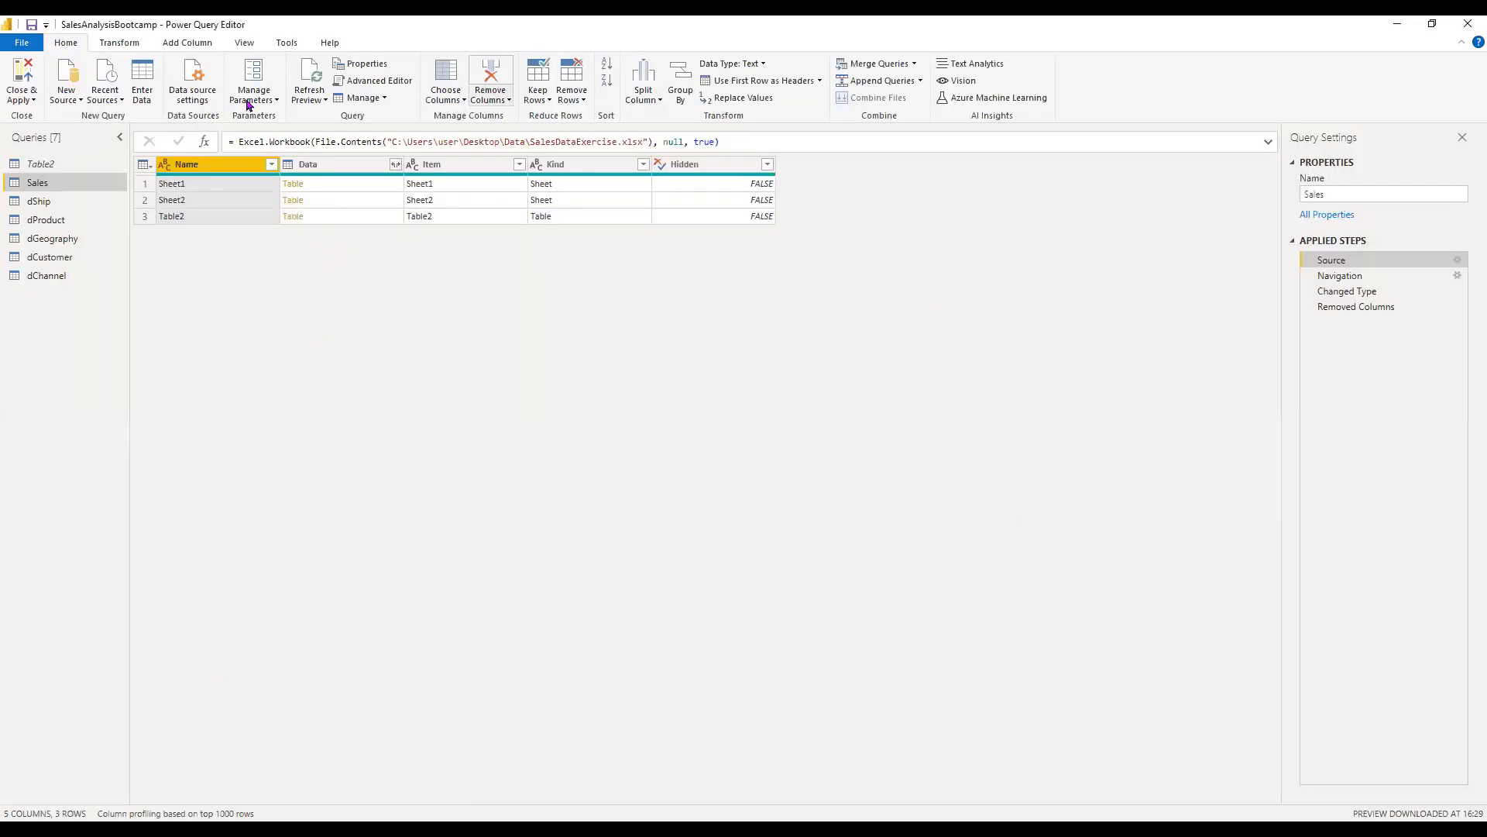
click(311, 100)
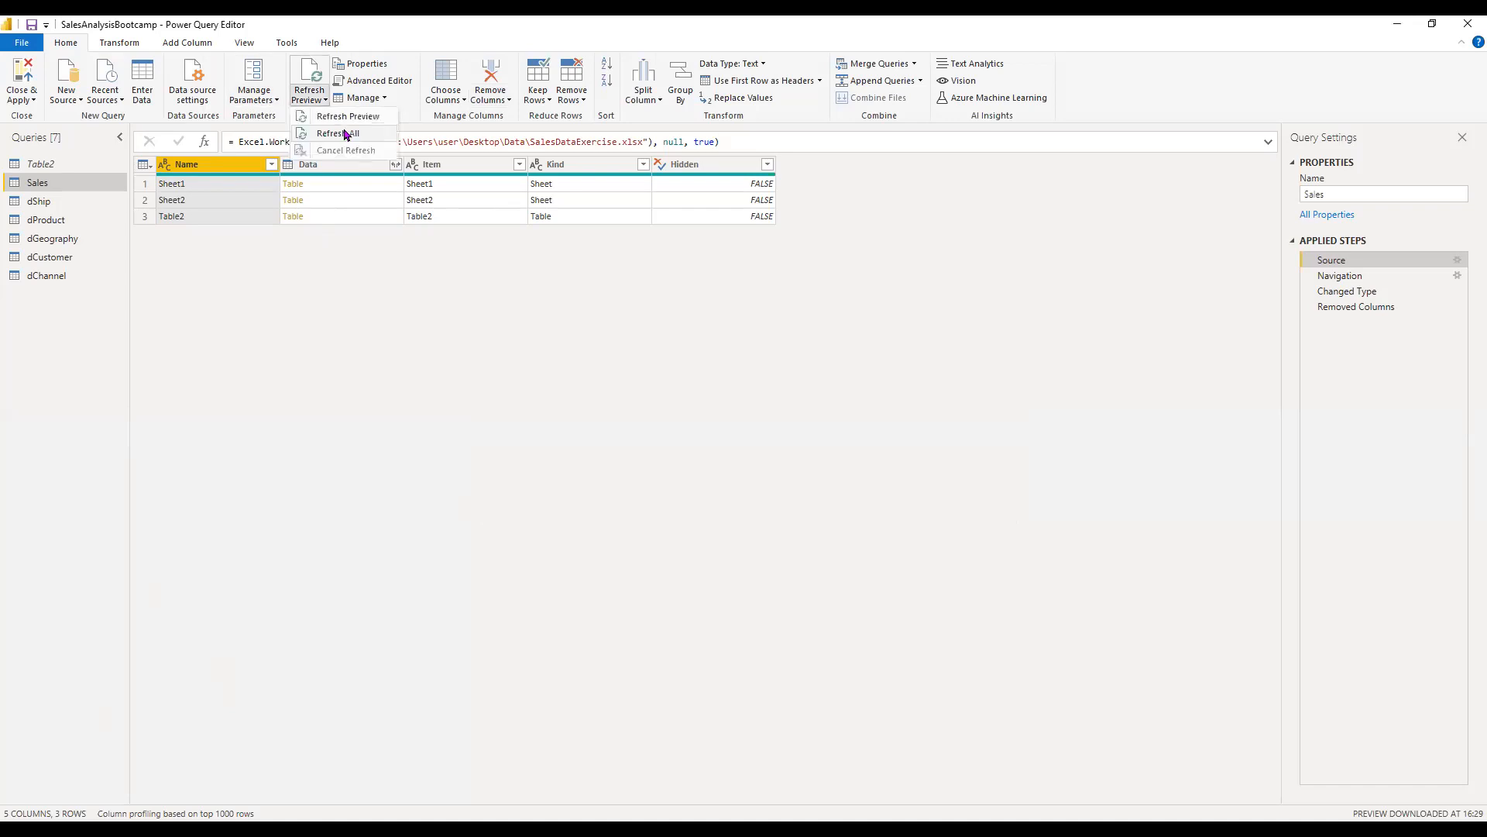
click(345, 133)
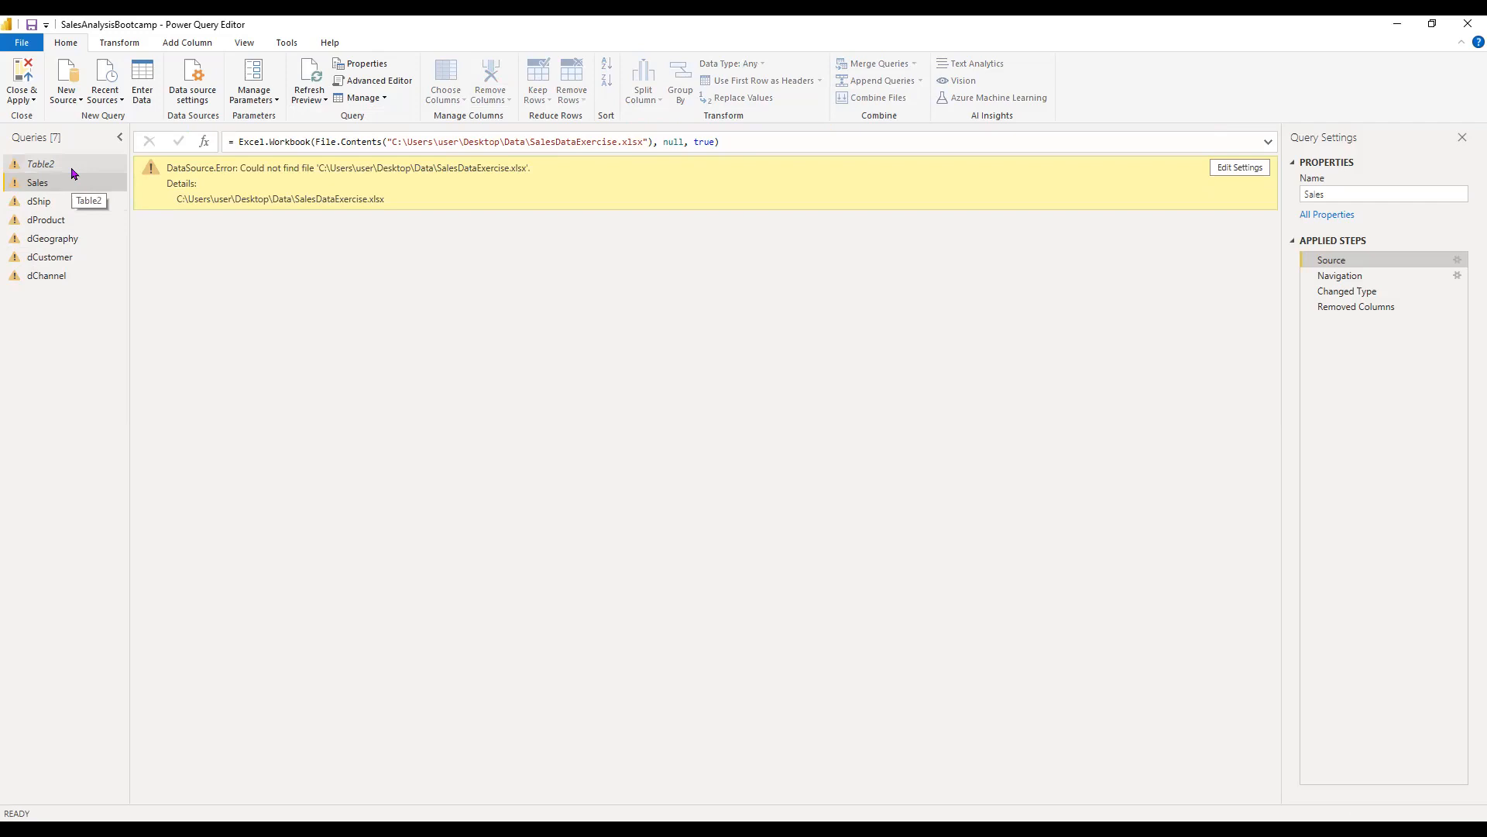
click(72, 167)
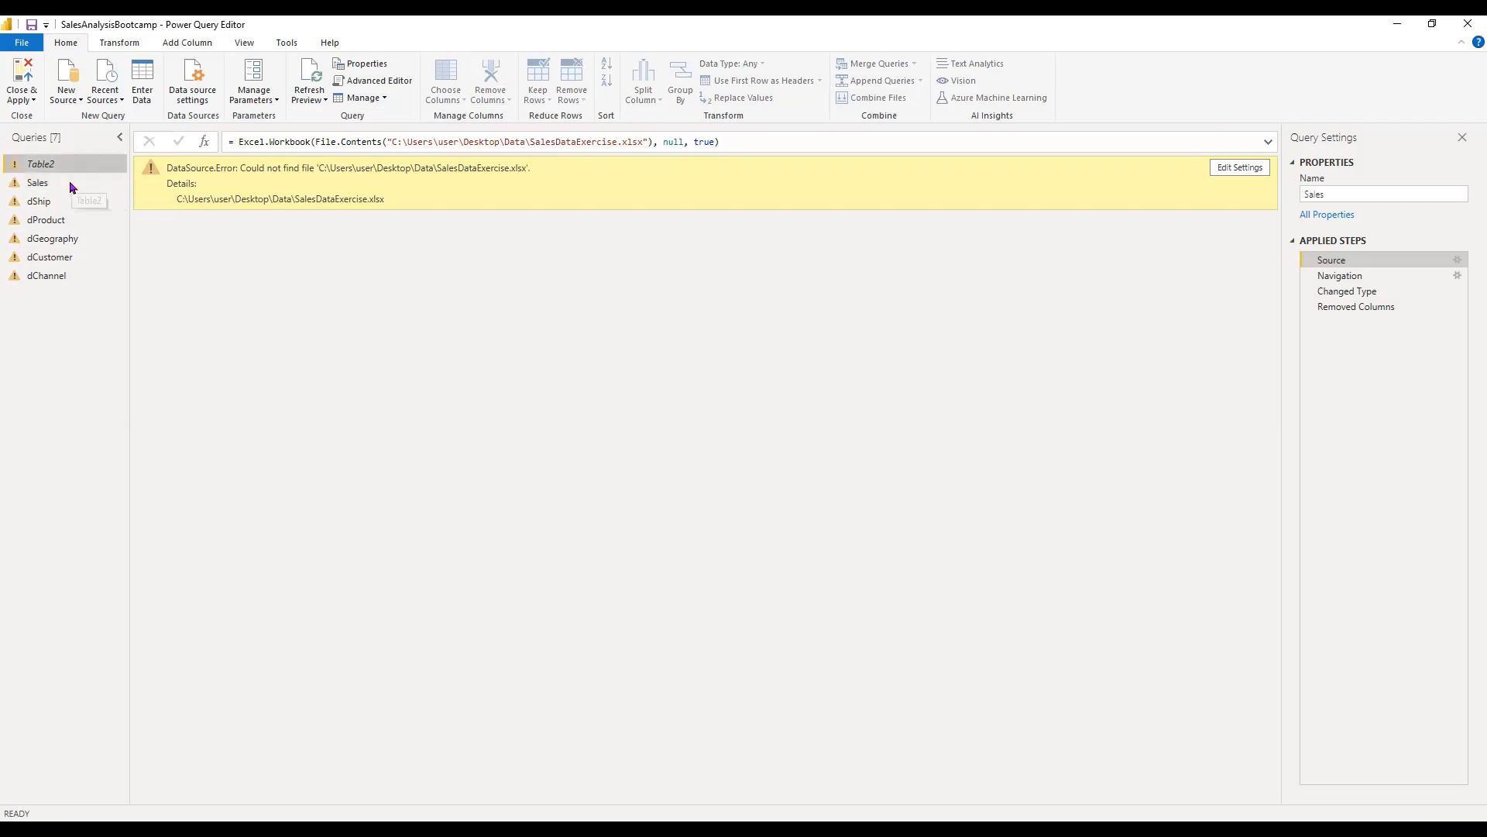
Step: Repoint the Sales query's Source step to SalesDataExercise.xlsx in the Power BI class folder, opened as an Excel Workbook
click(70, 184)
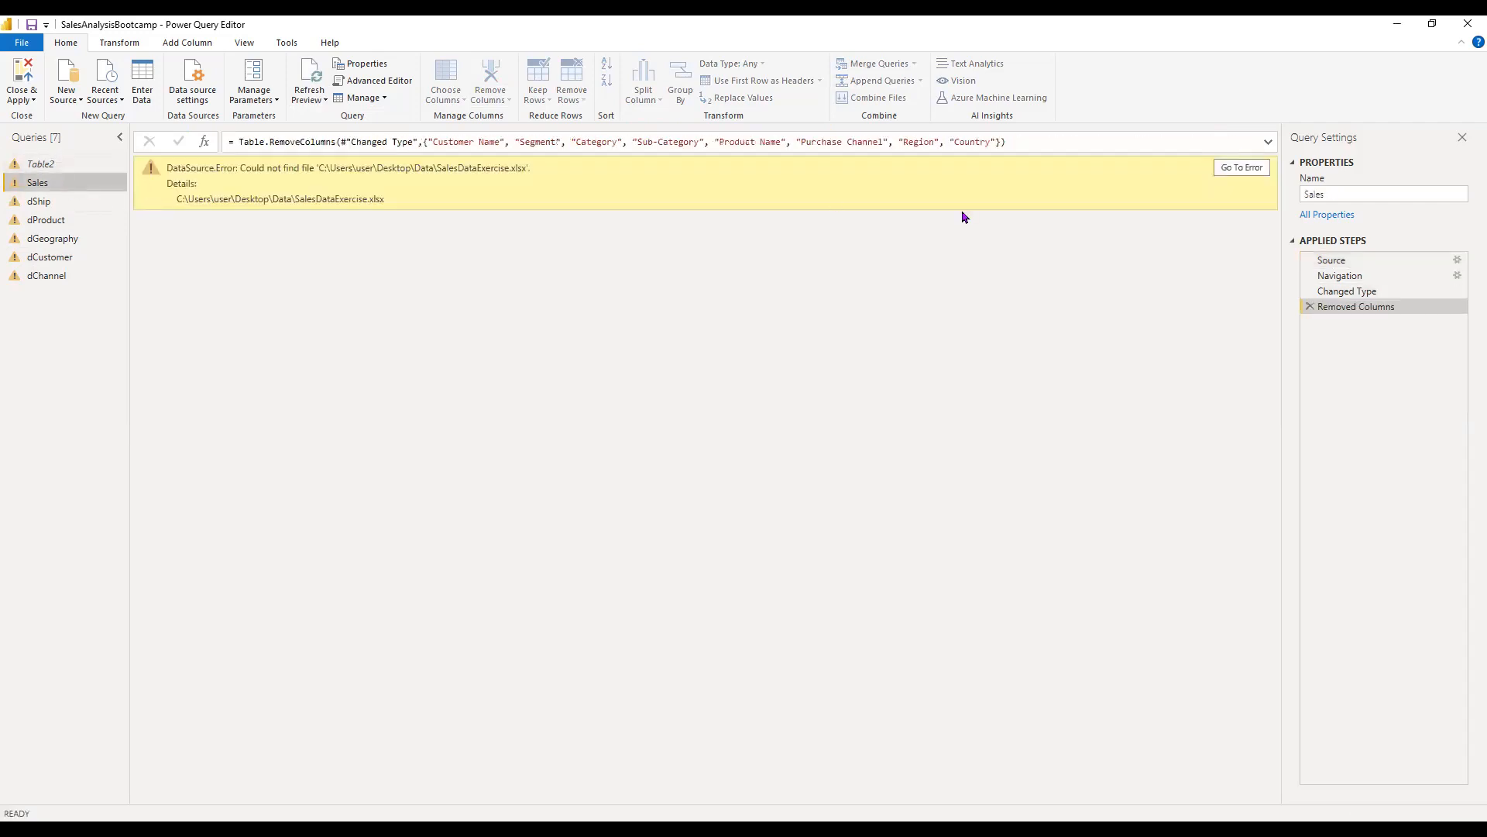
click(1381, 262)
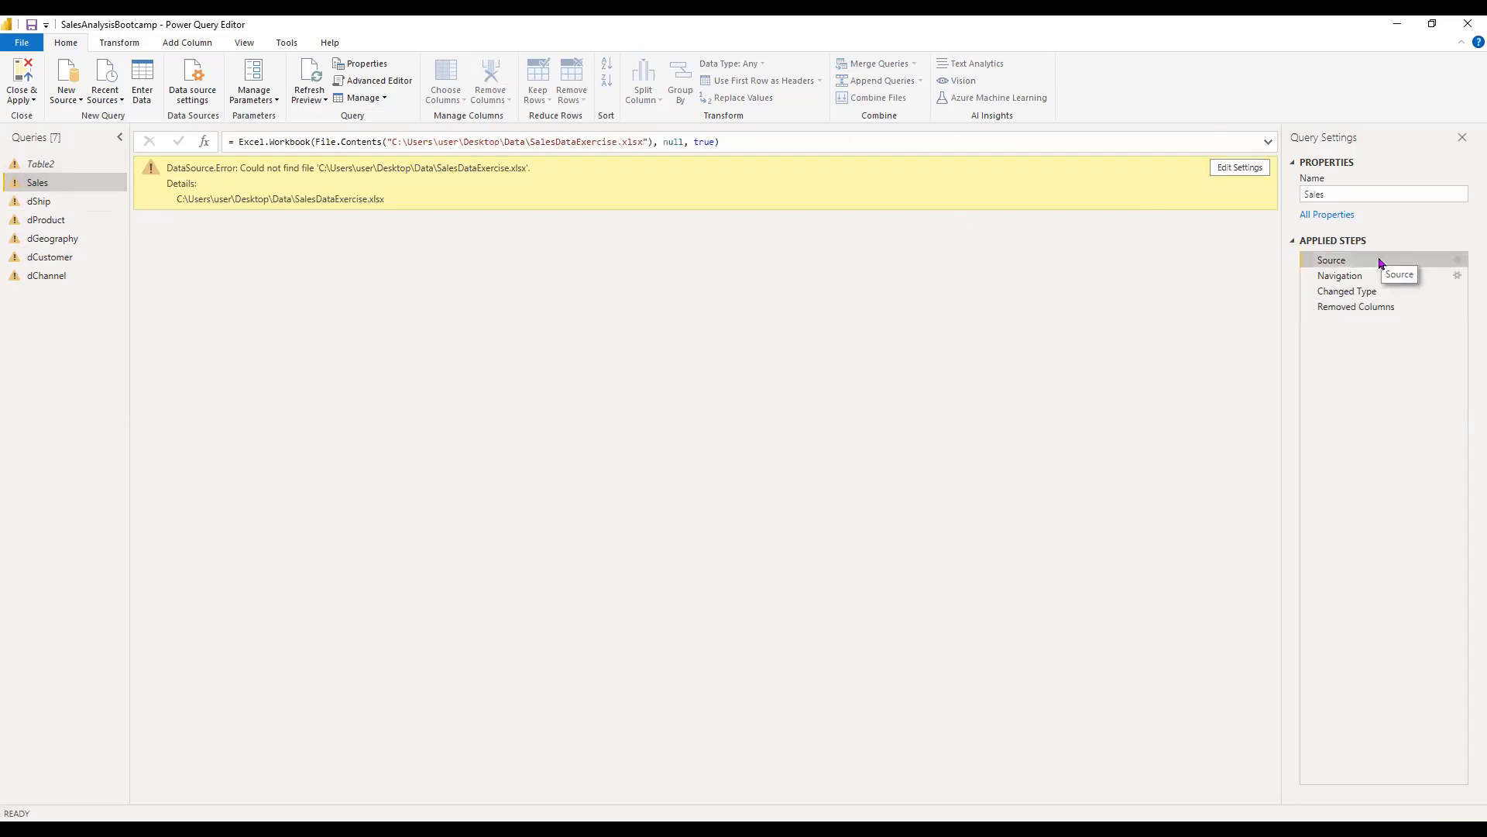
click(1459, 263)
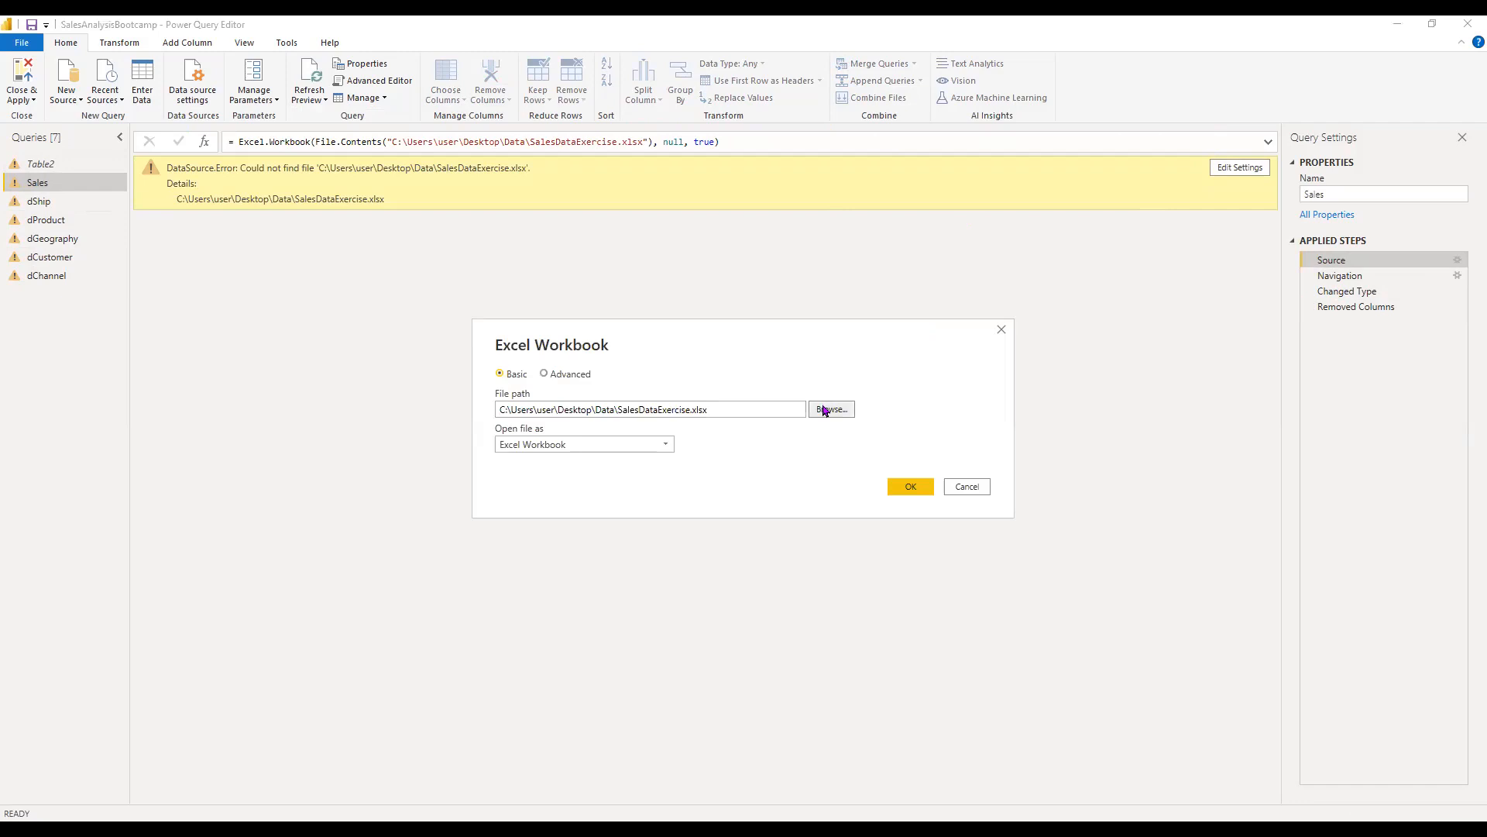
click(825, 411)
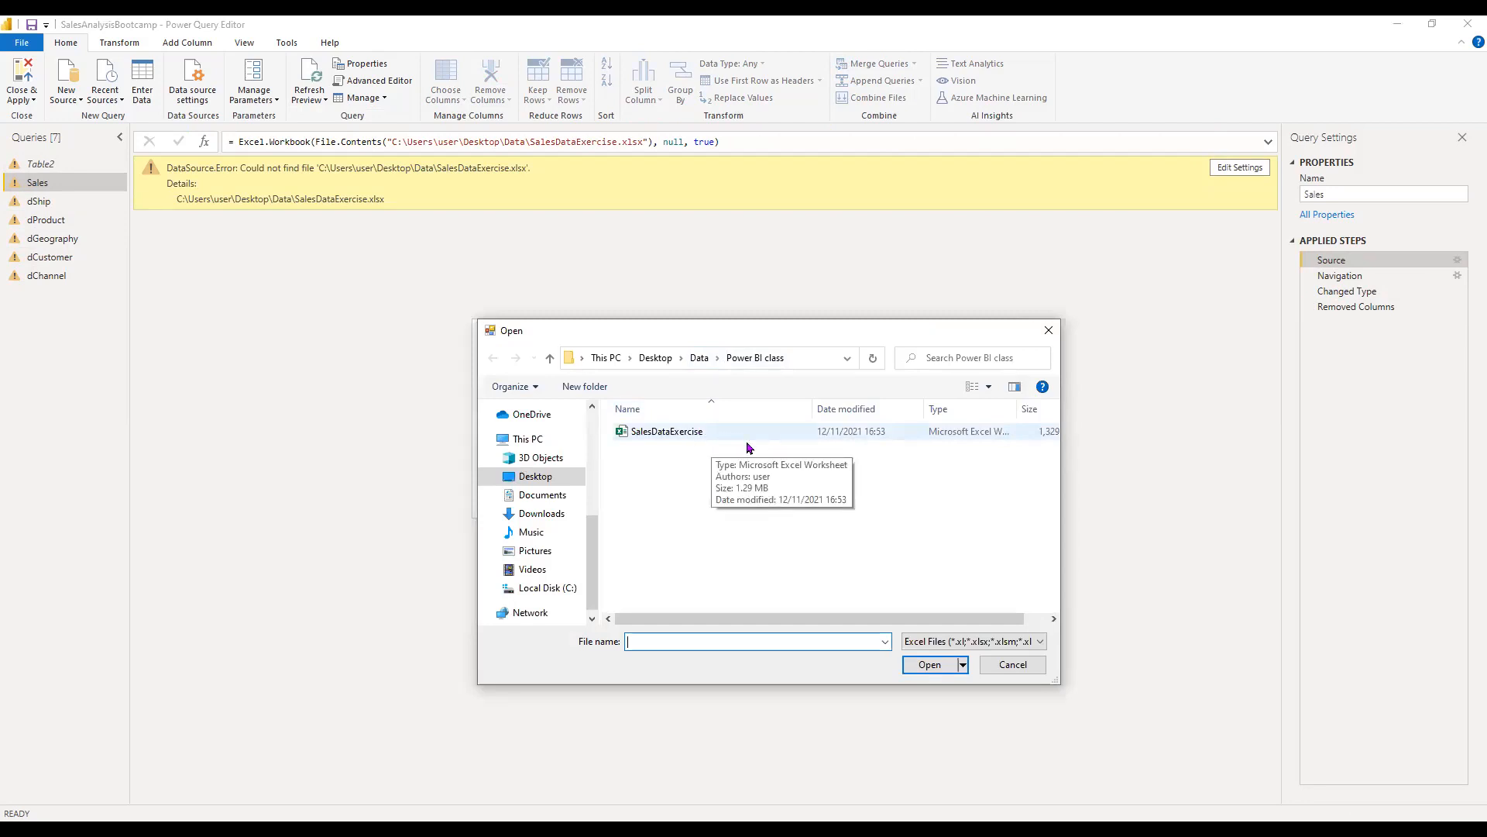
click(813, 431)
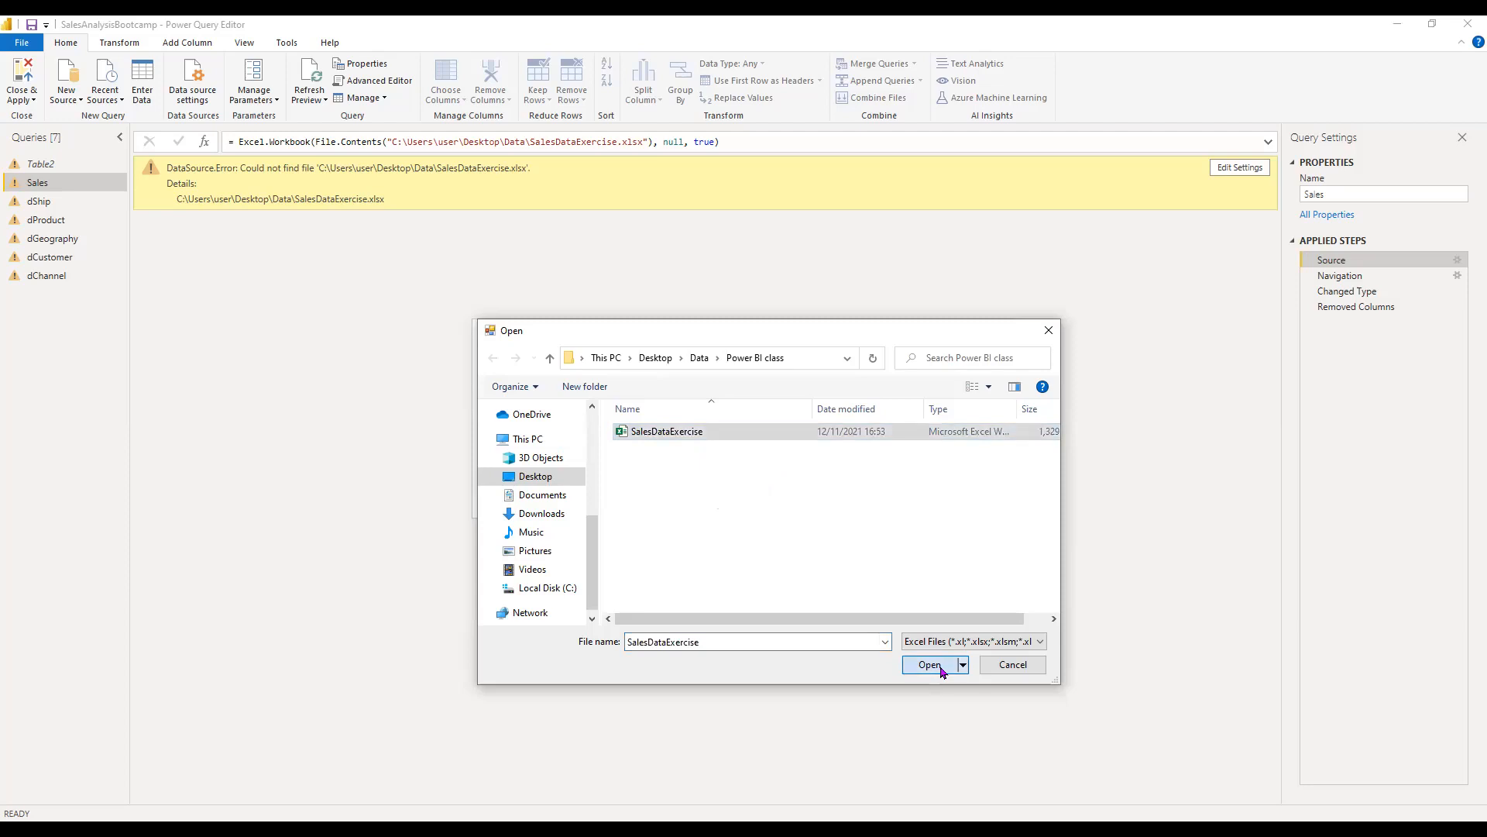
click(931, 665)
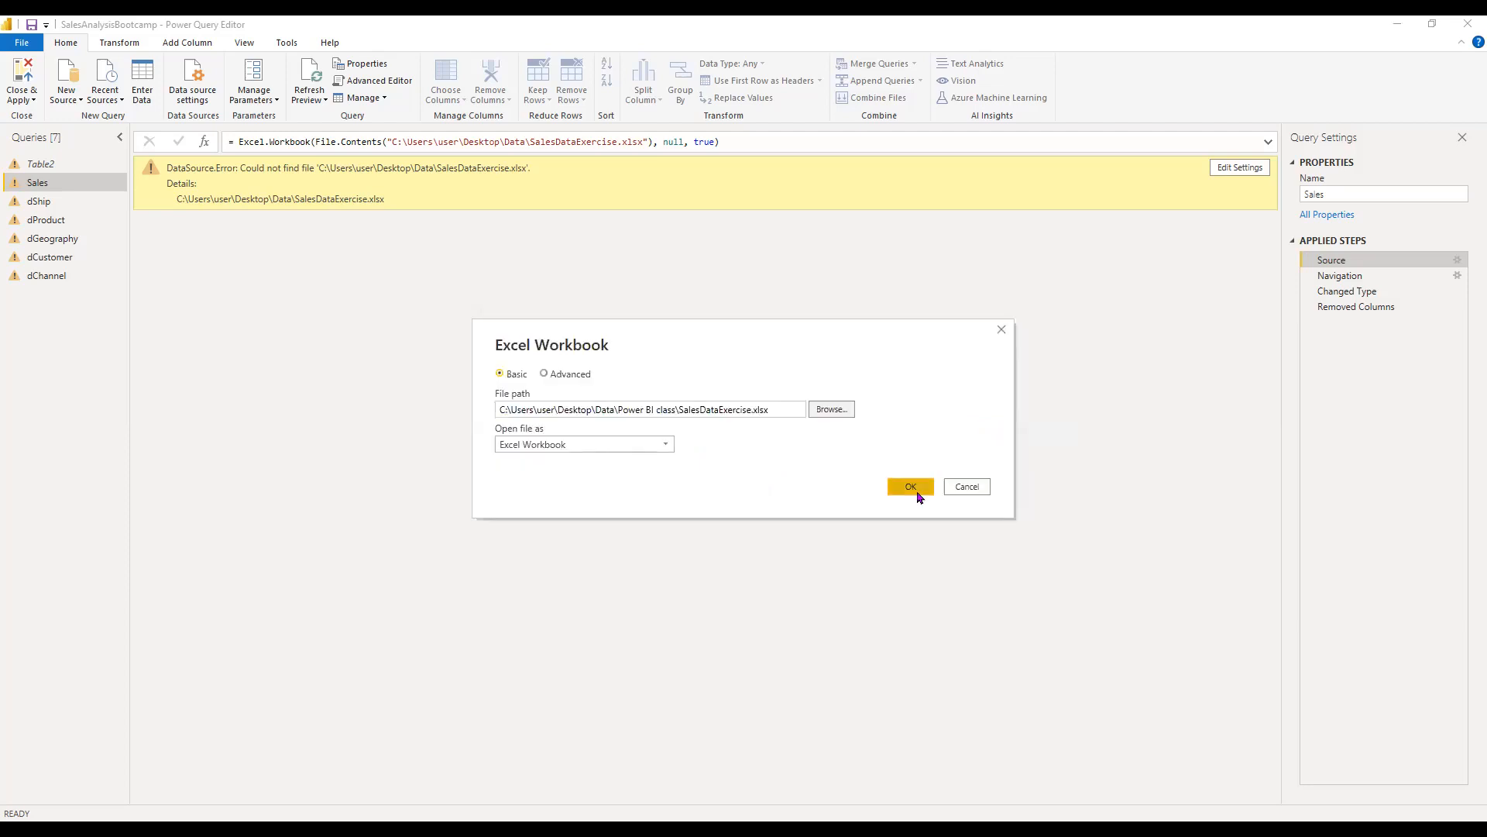
click(661, 445)
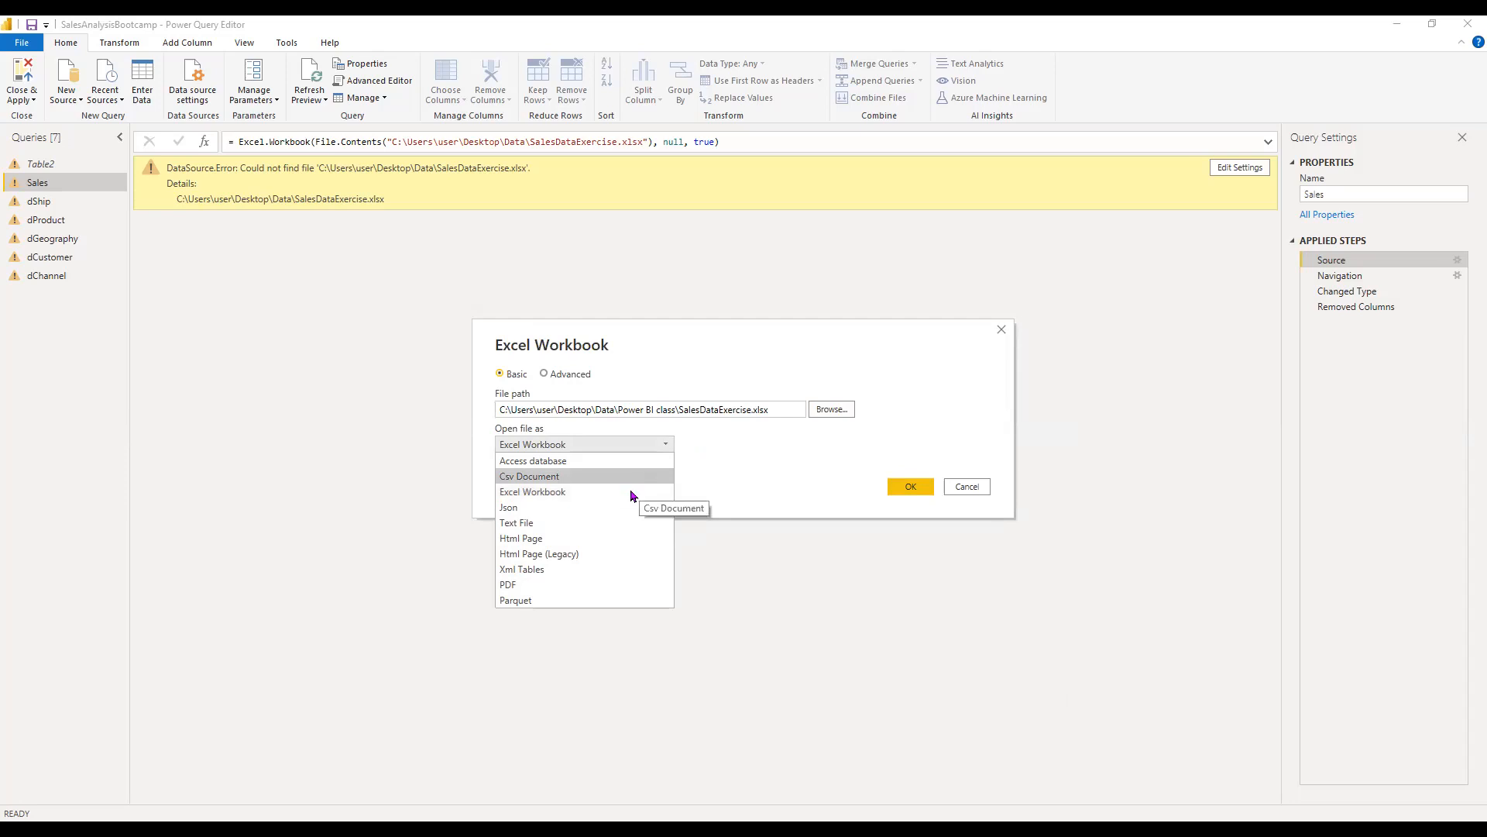
click(912, 502)
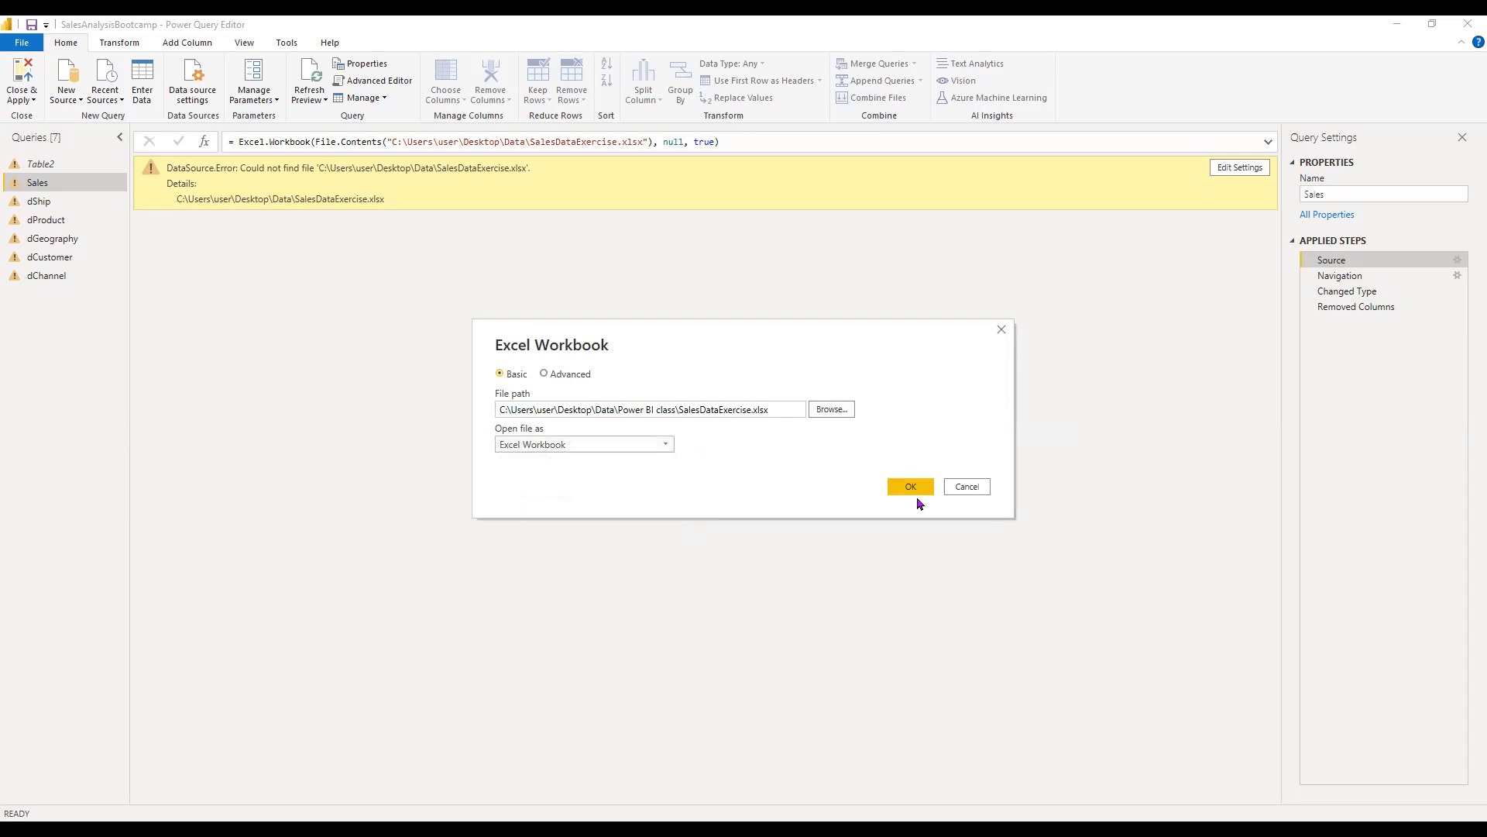
click(914, 488)
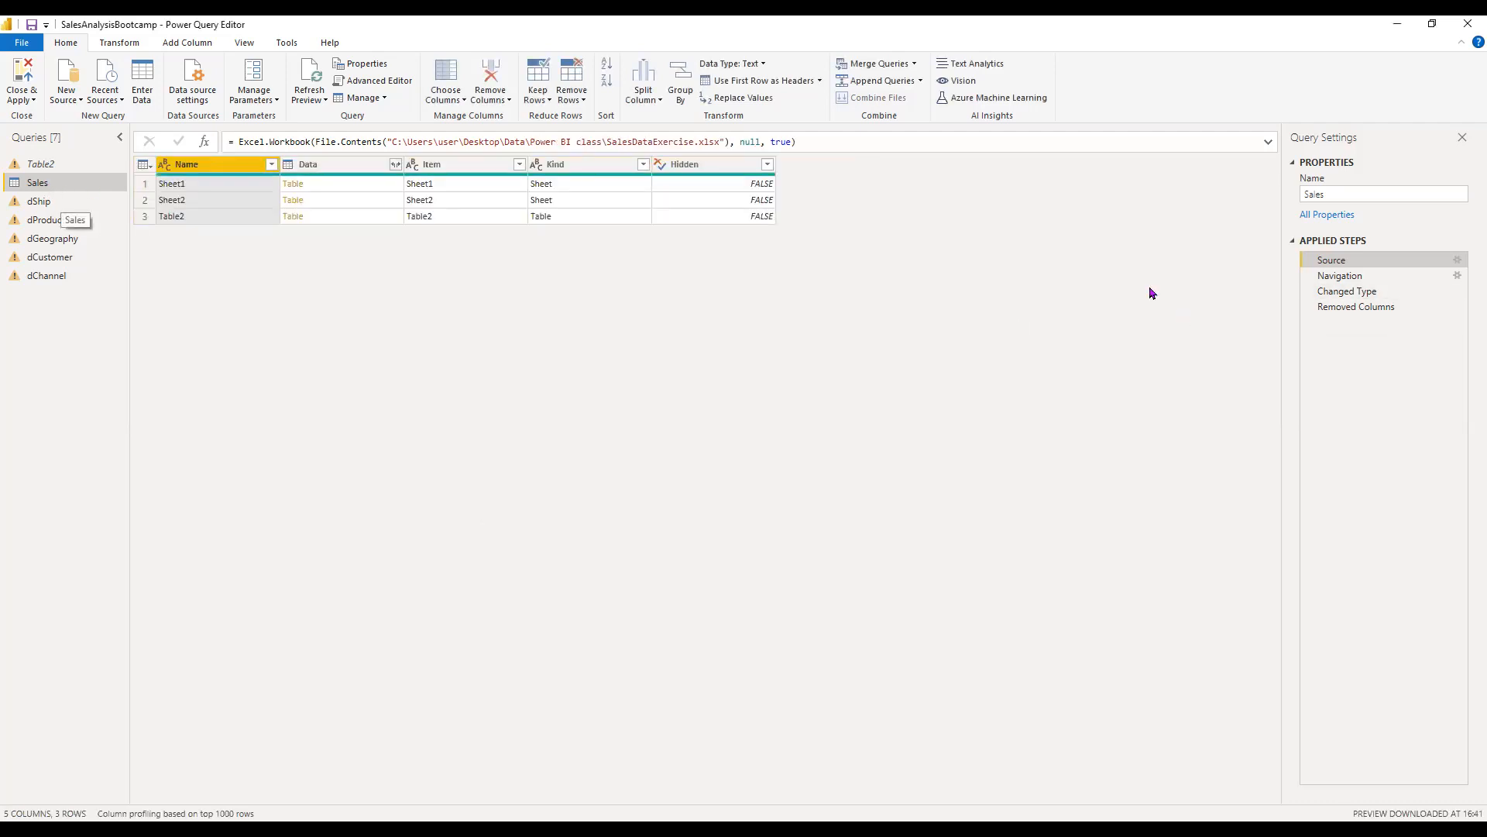
Step: Change the dShip query's Source step to use SalesDataExercise.xlsx from the Power BI class folder
click(100, 205)
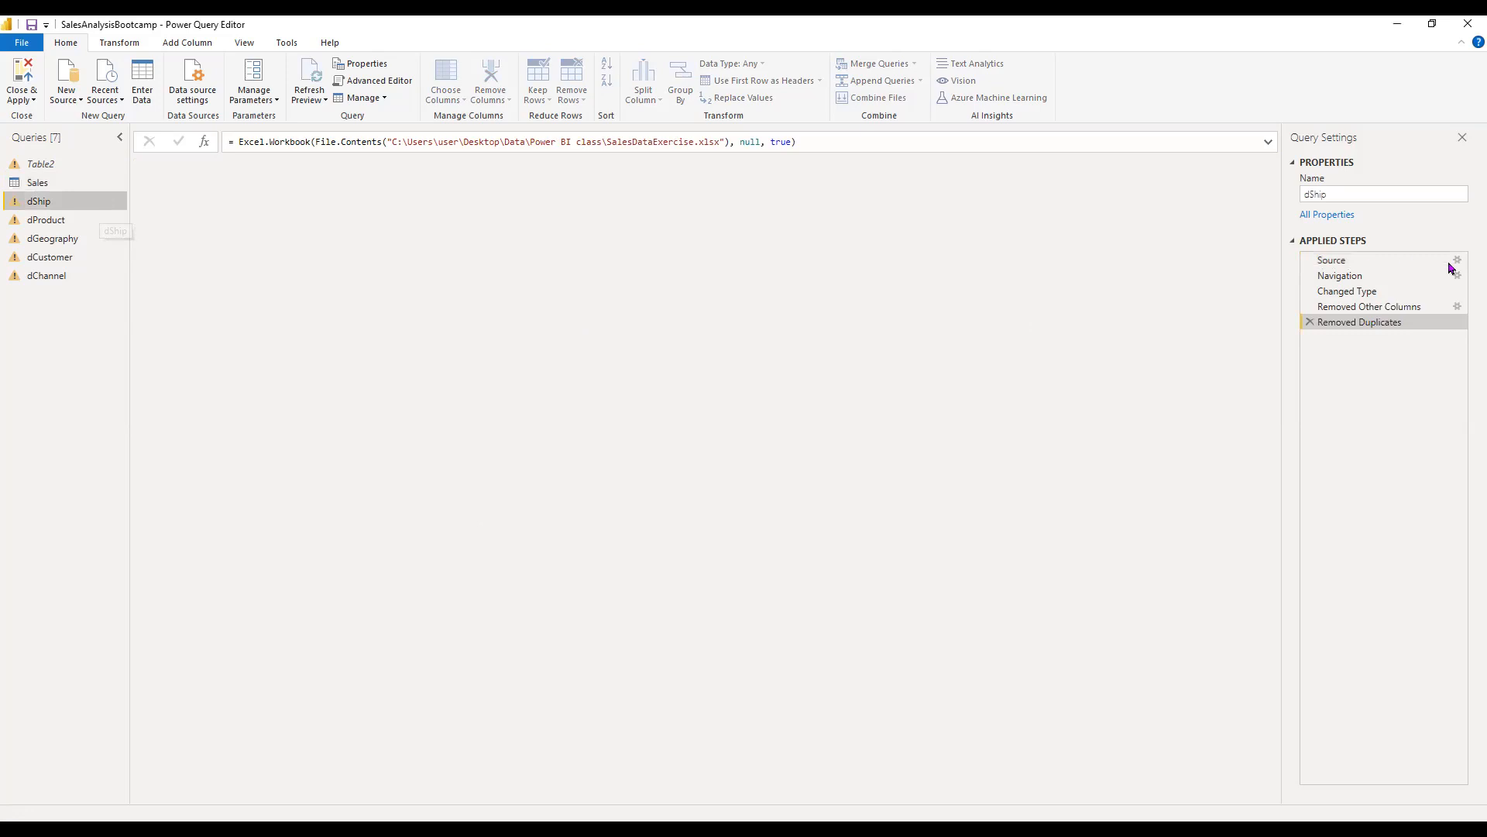
click(1408, 266)
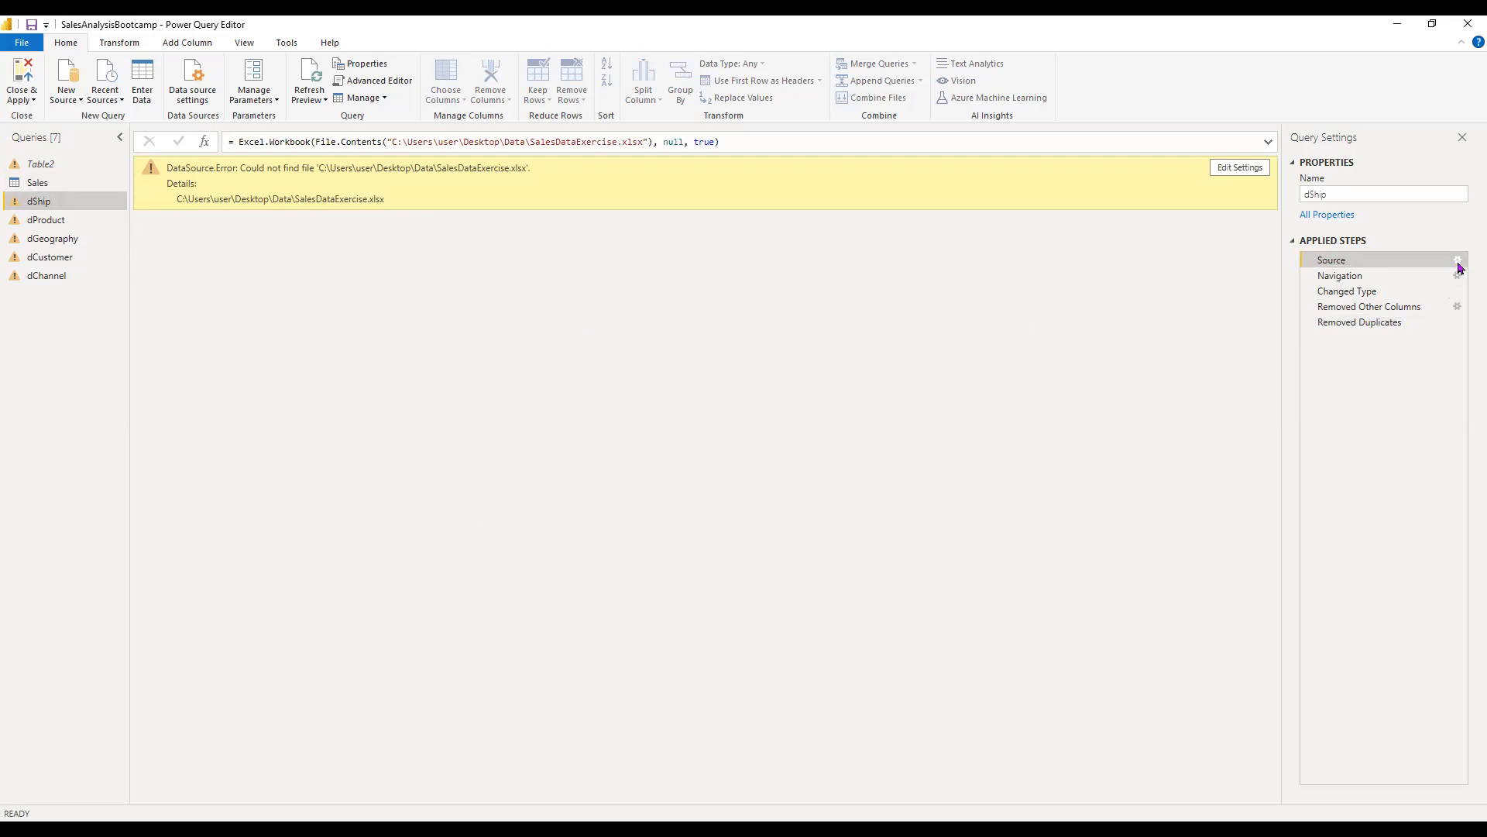
click(1458, 262)
click(818, 409)
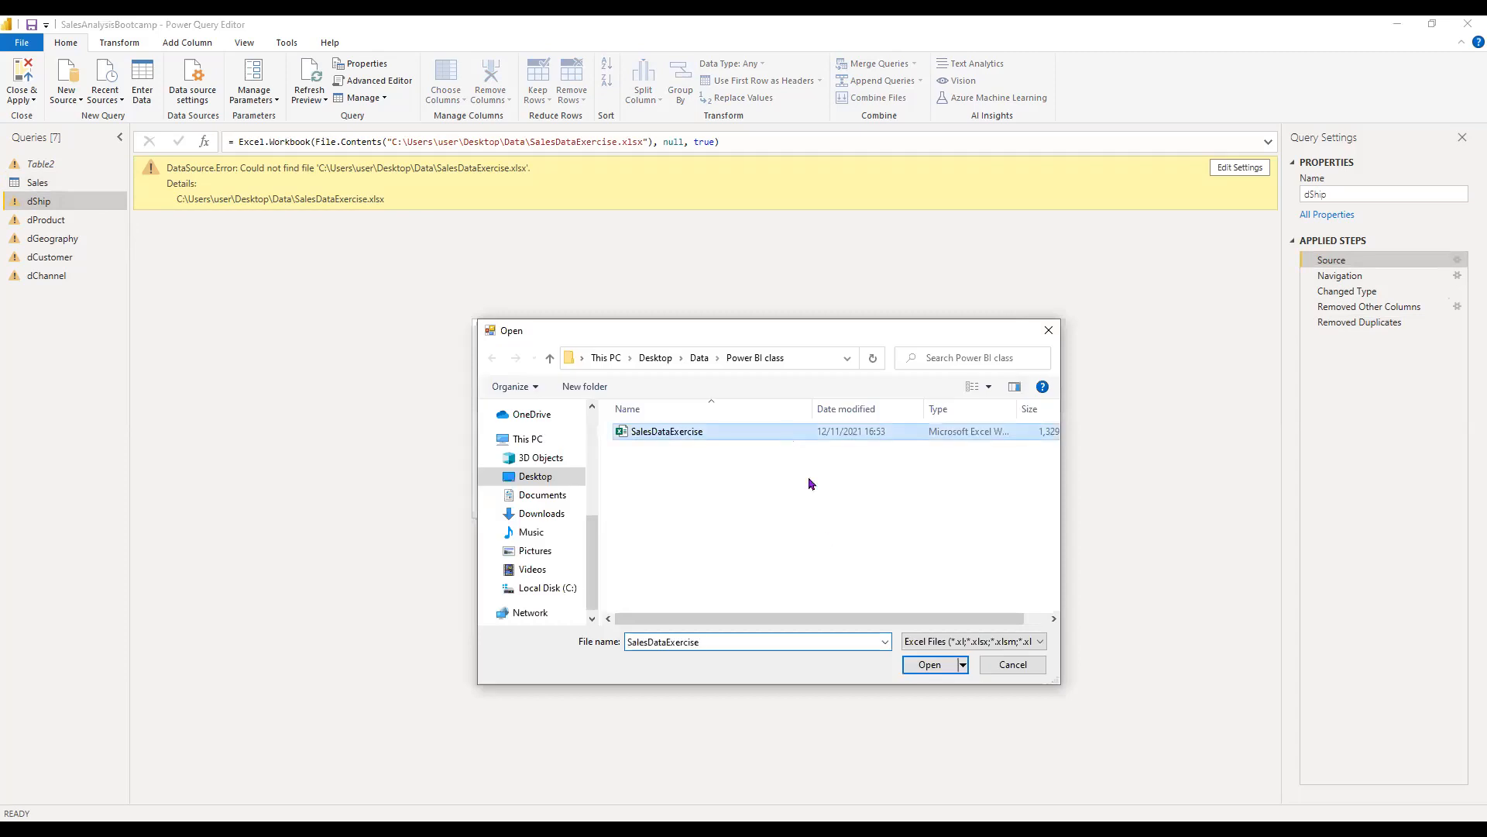
click(929, 664)
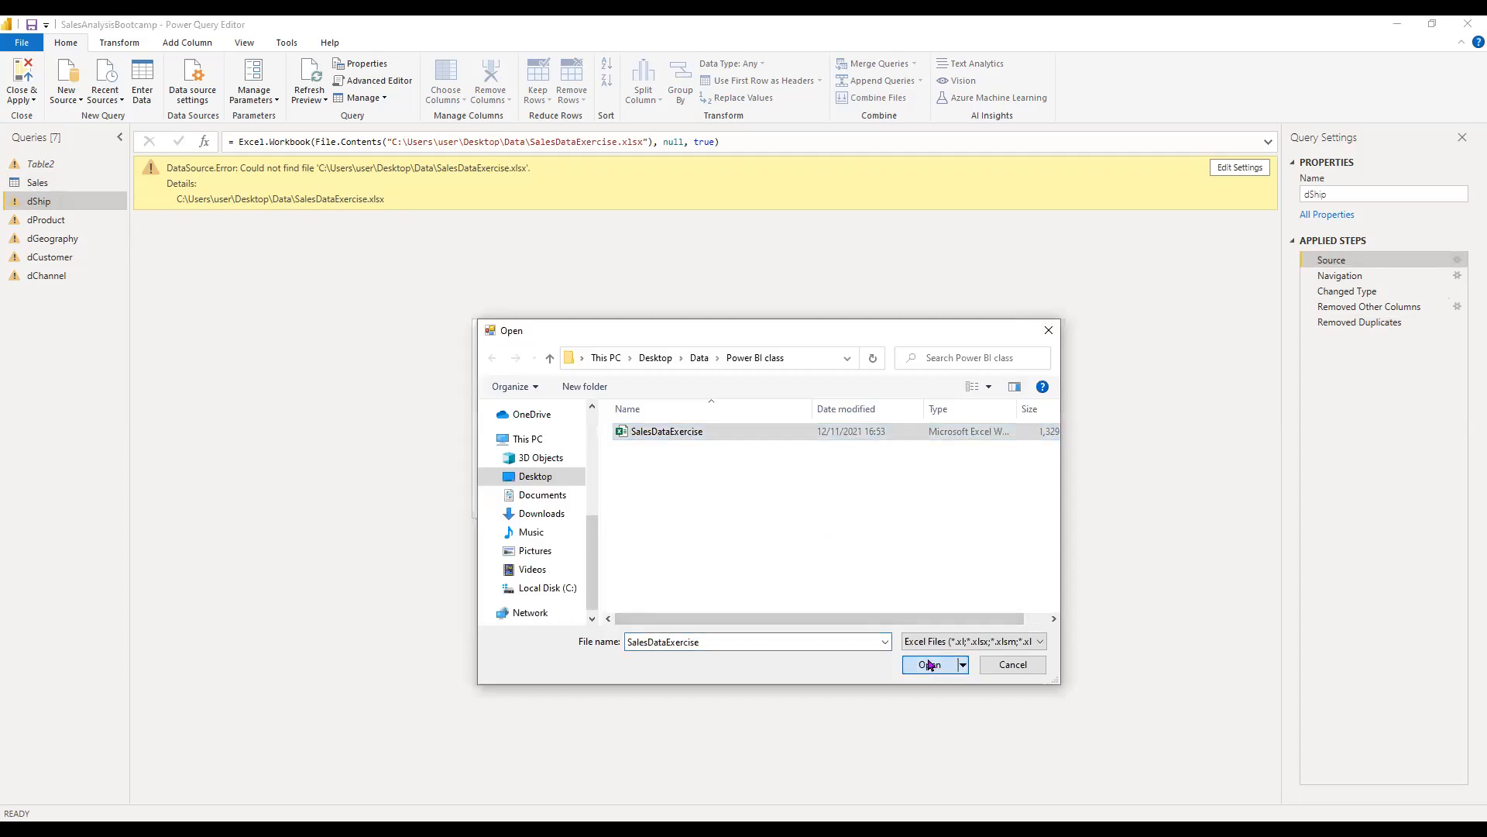
click(924, 494)
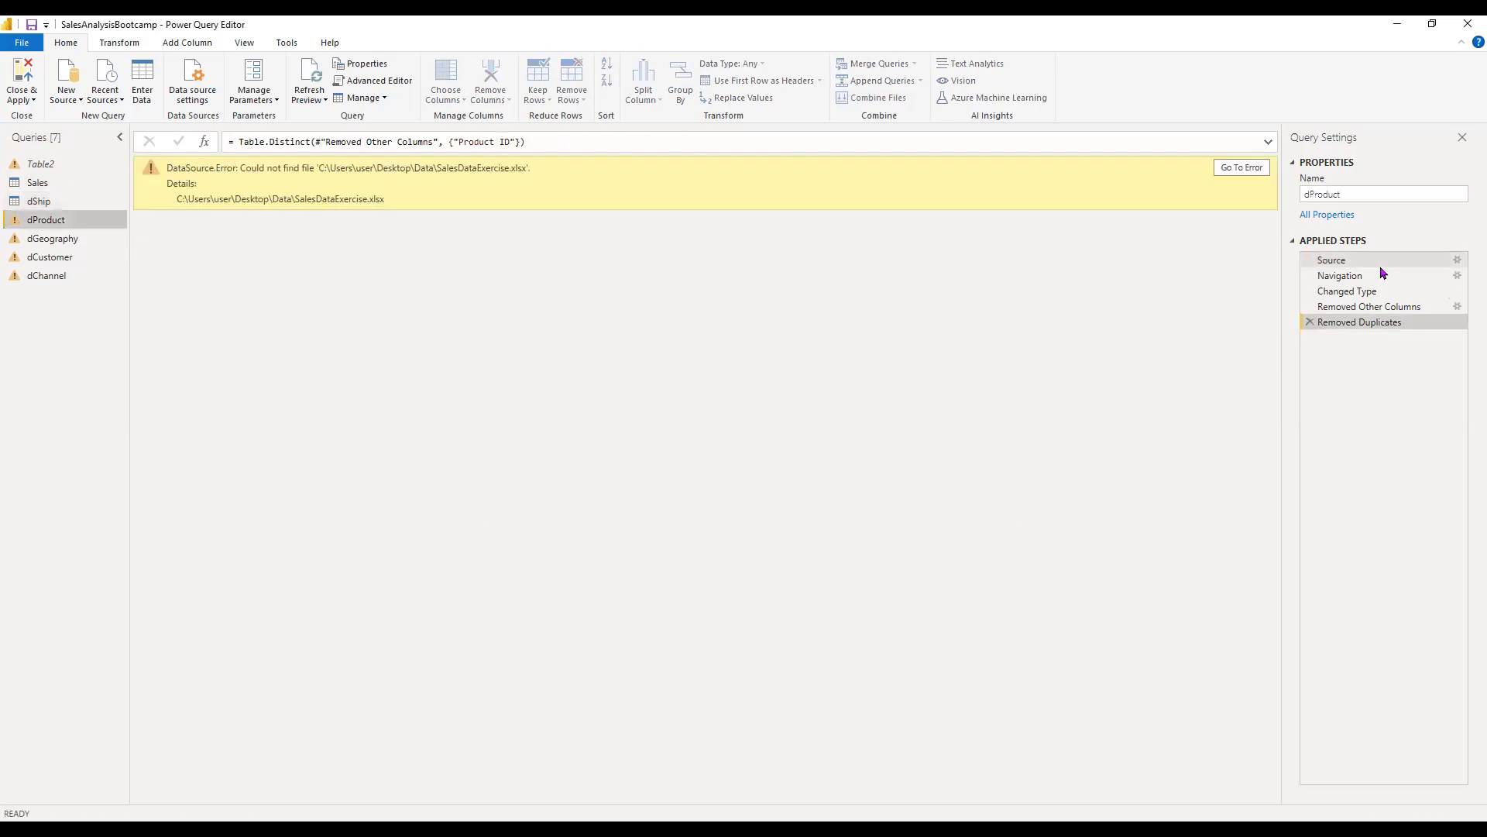
Step: Set the dProduct query's source file path to SalesDataExercise.xlsx in the Power BI class folder
click(1459, 264)
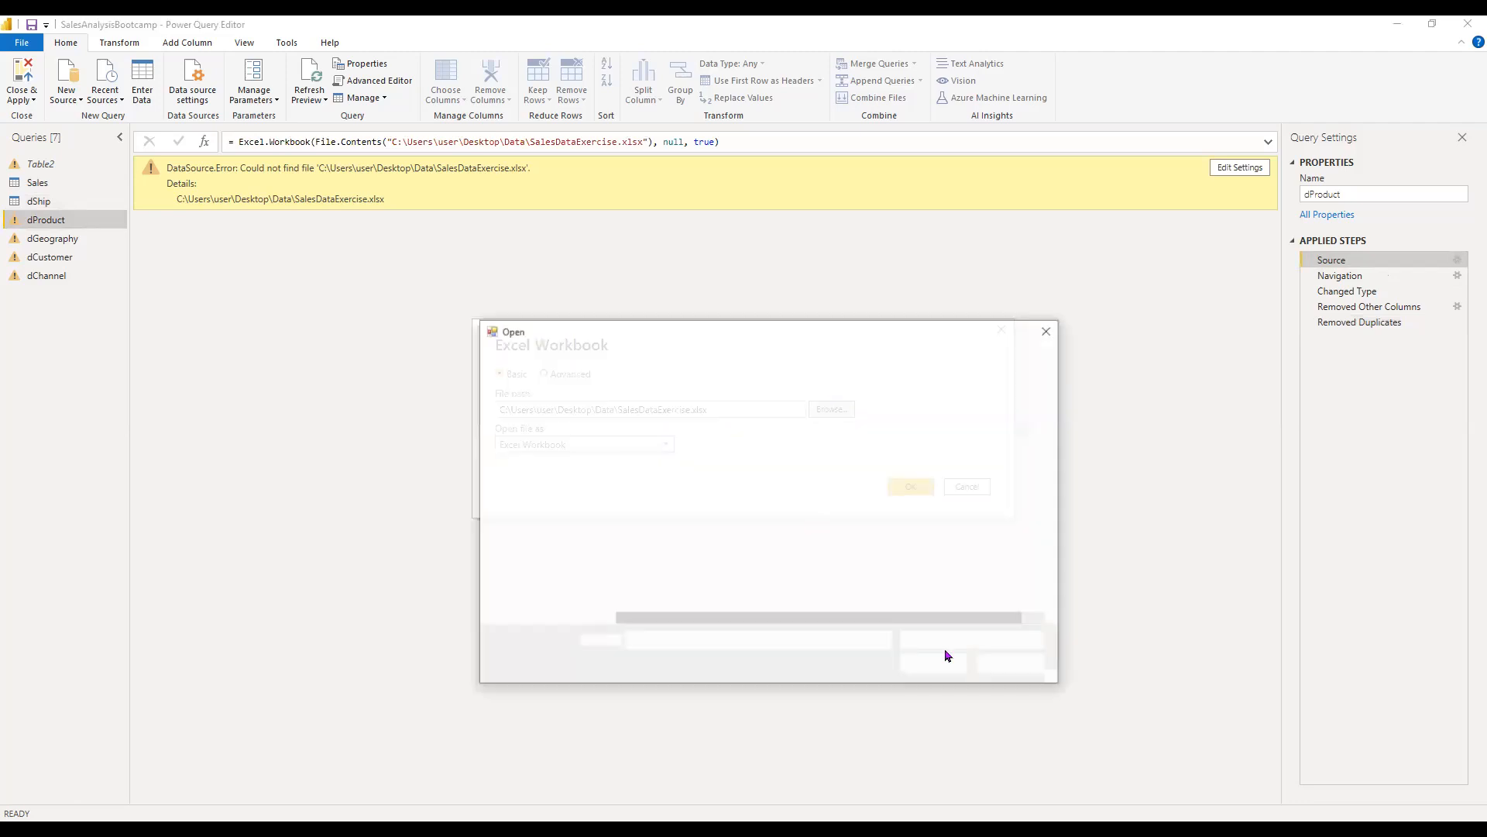
click(933, 655)
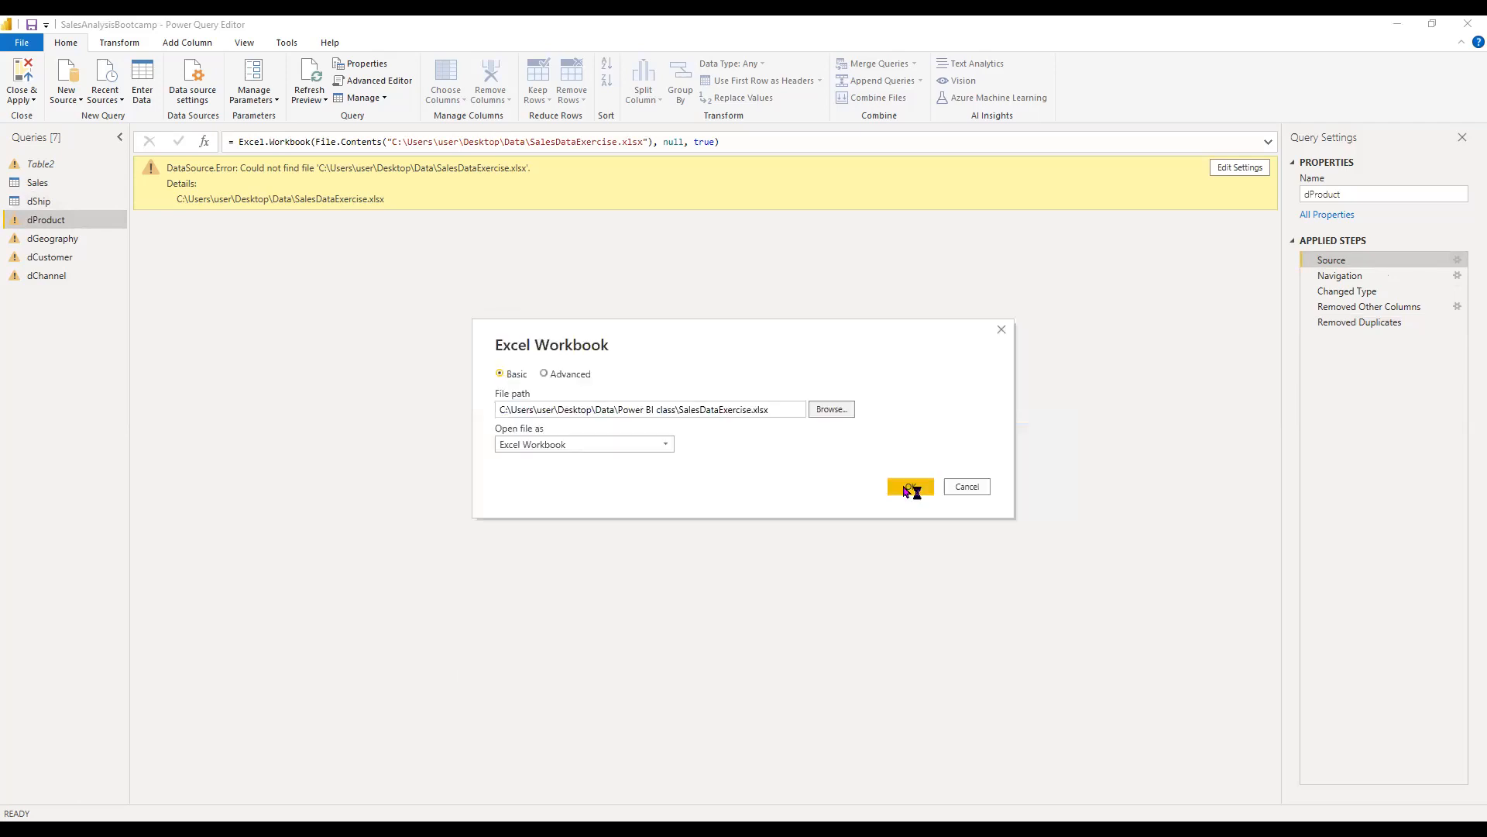
click(905, 488)
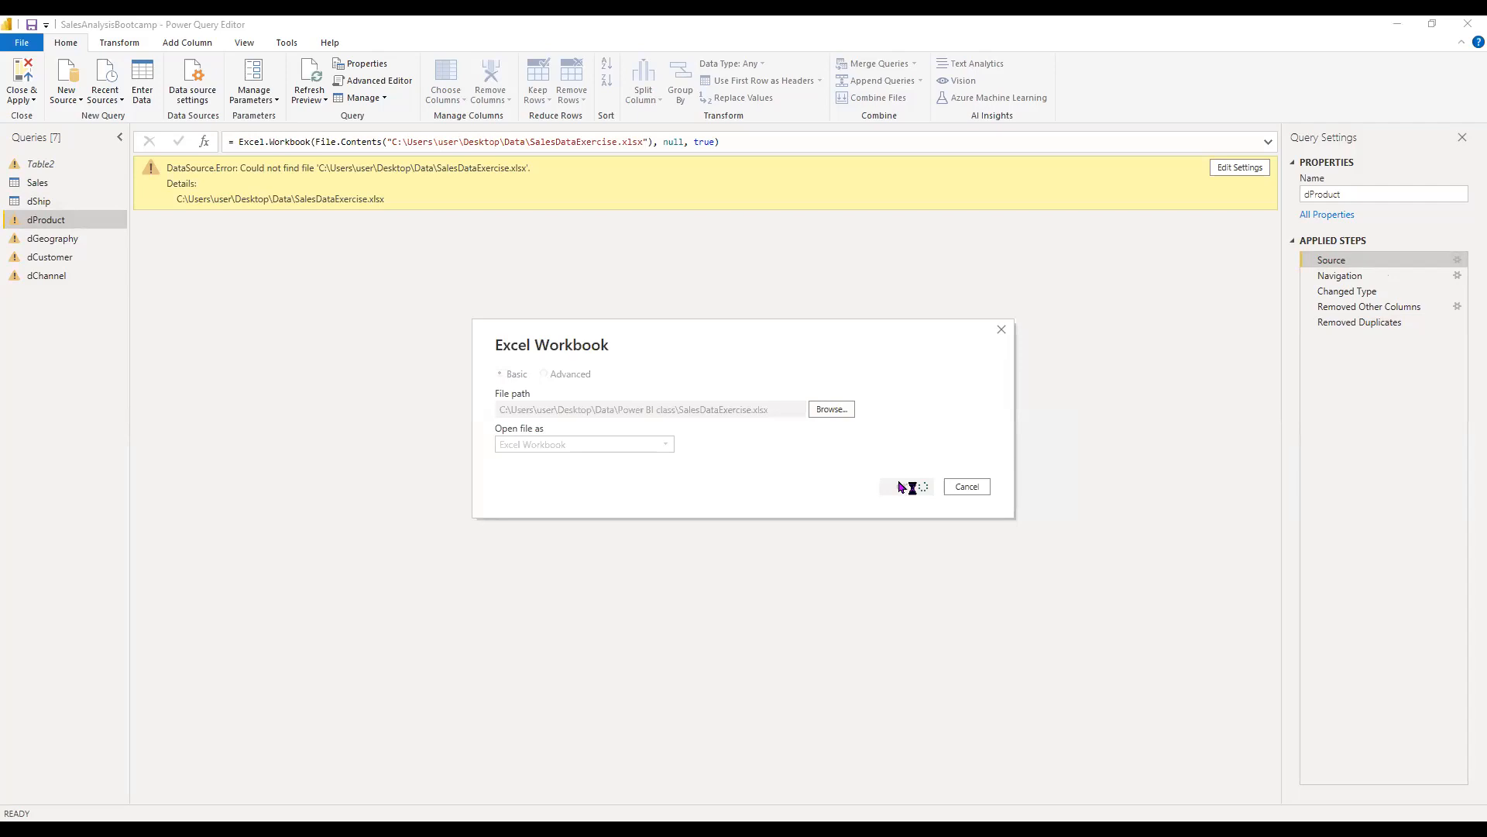
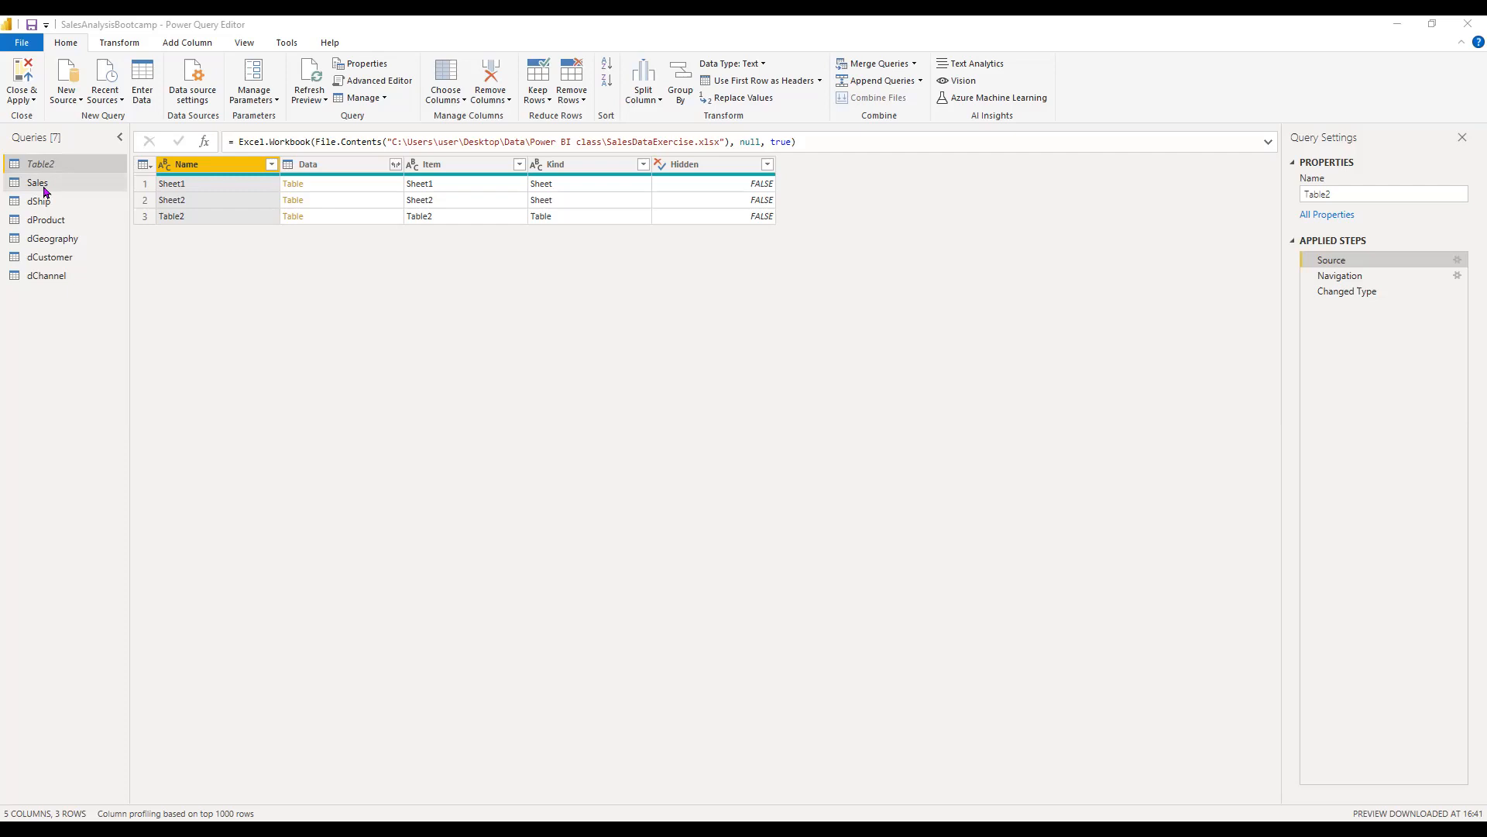
Step: Review the loaded data of the Sales, dGeography, dCustomer and dChannel queries
click(44, 184)
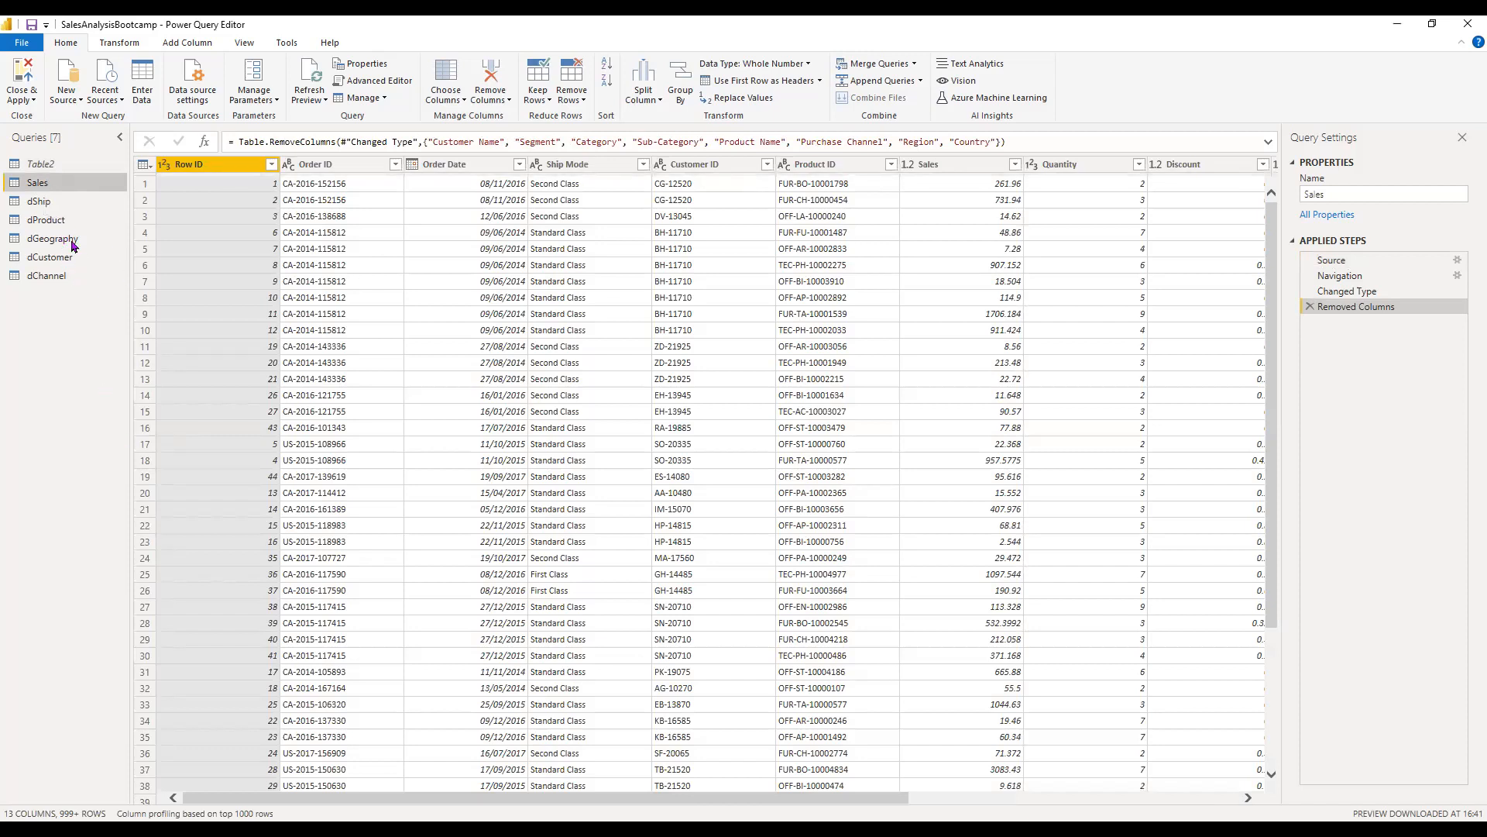
click(44, 240)
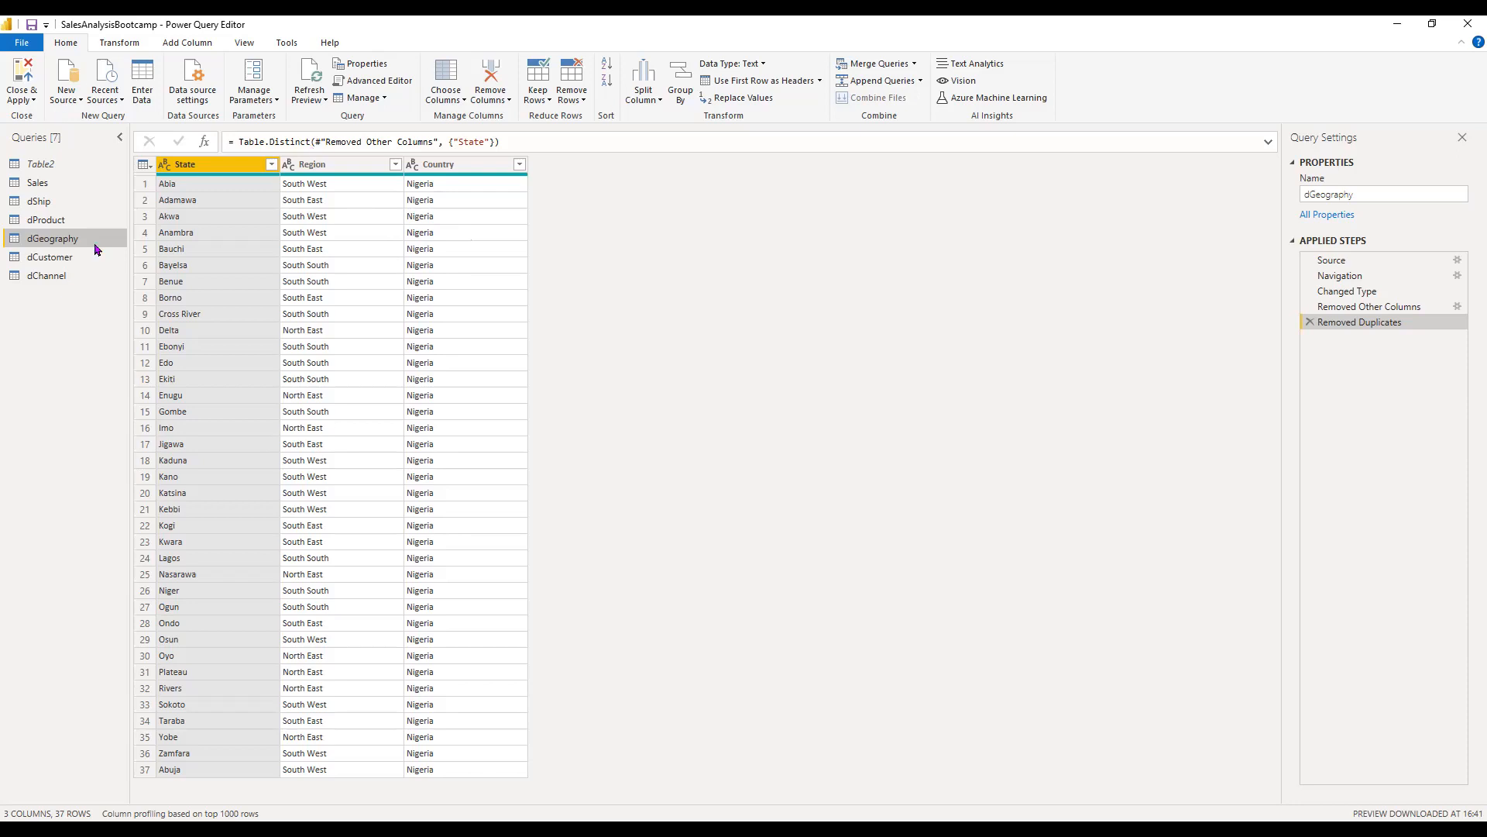
click(94, 258)
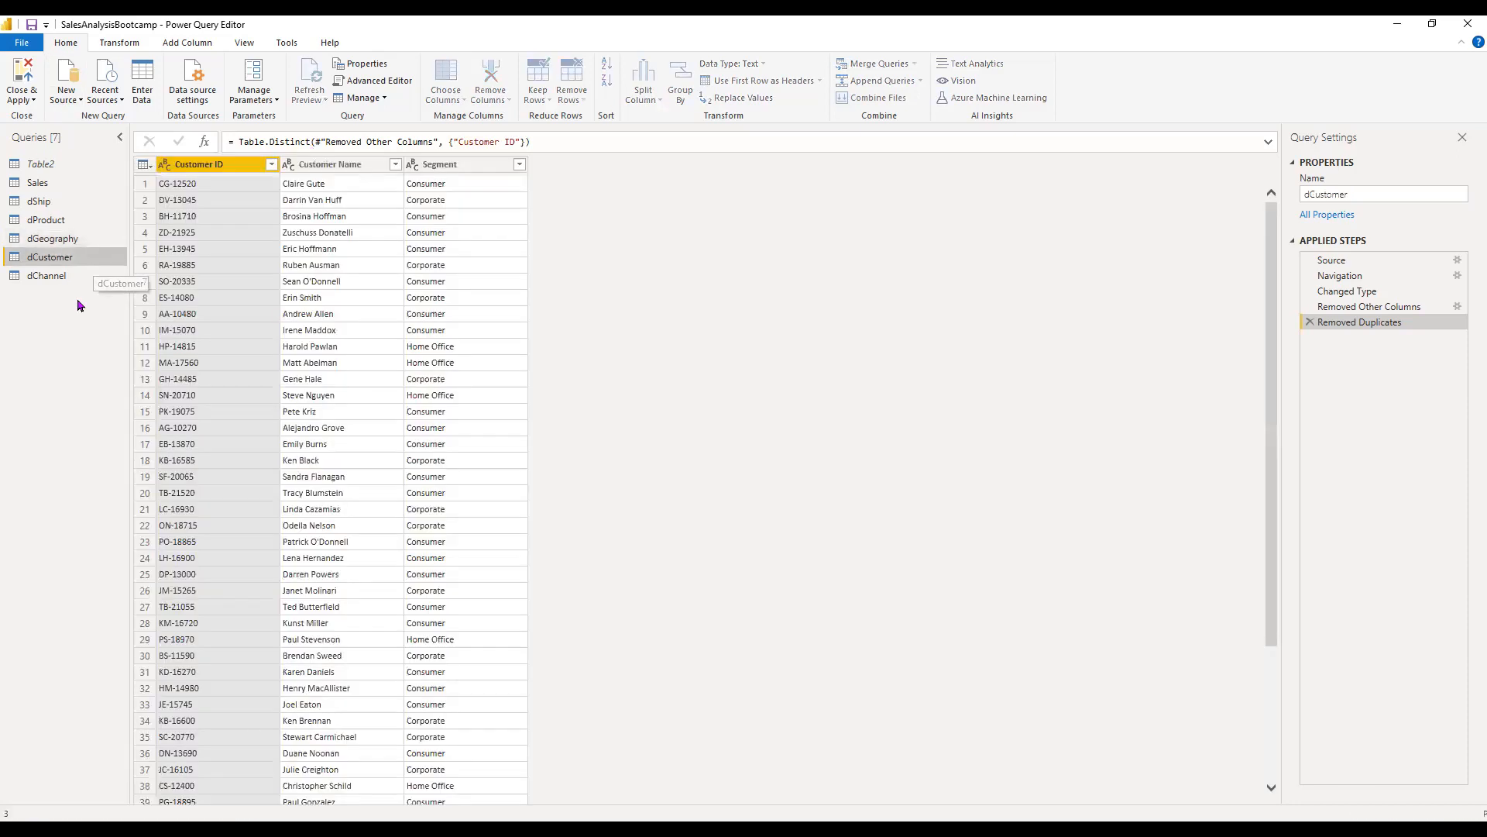
click(78, 285)
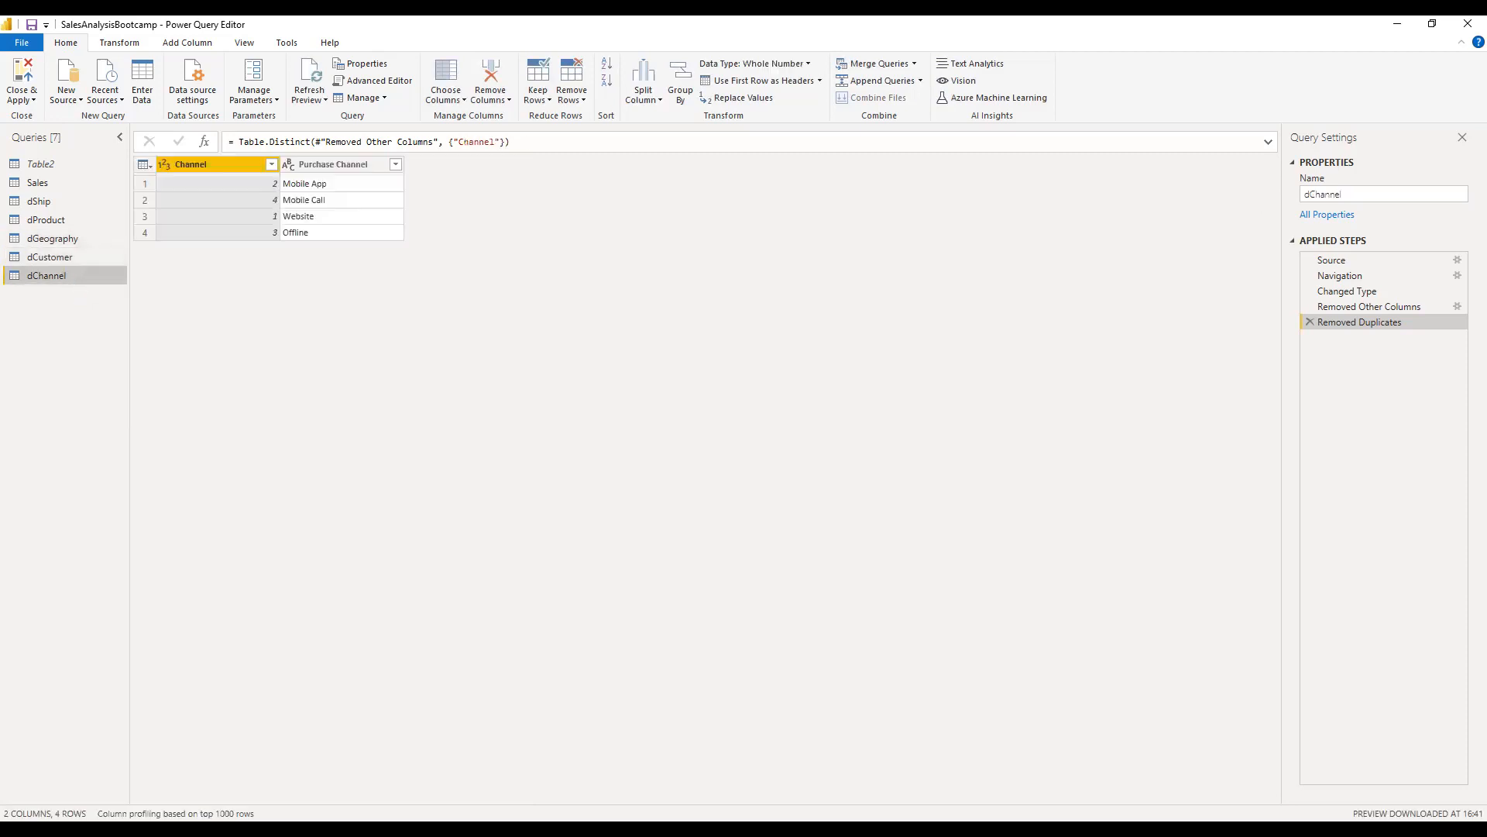
Step: Switch to File Explorer and open the WhatsApp class document from the Desktop folder
key(alt+Tab)
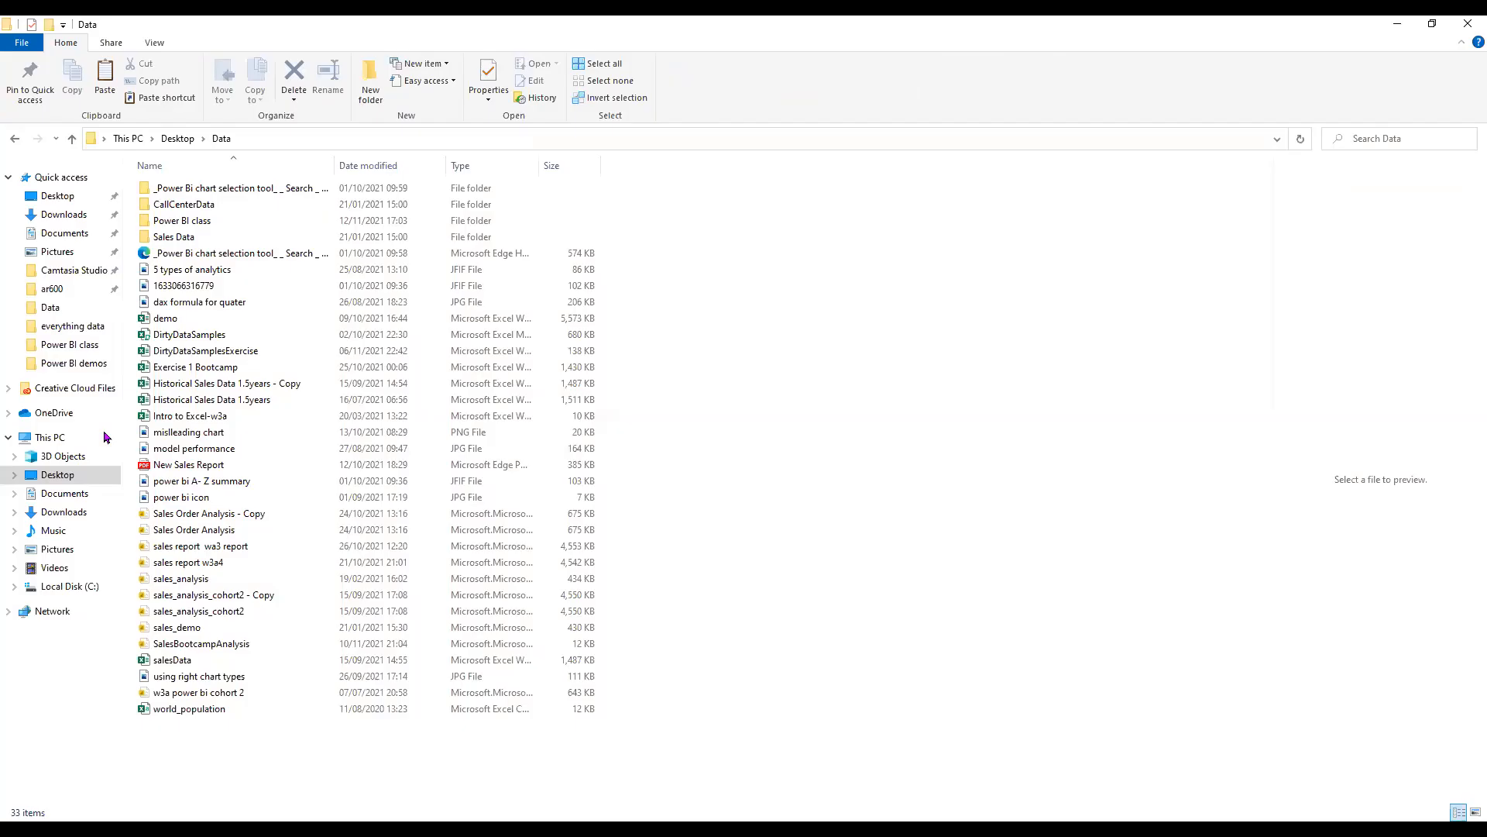
click(74, 199)
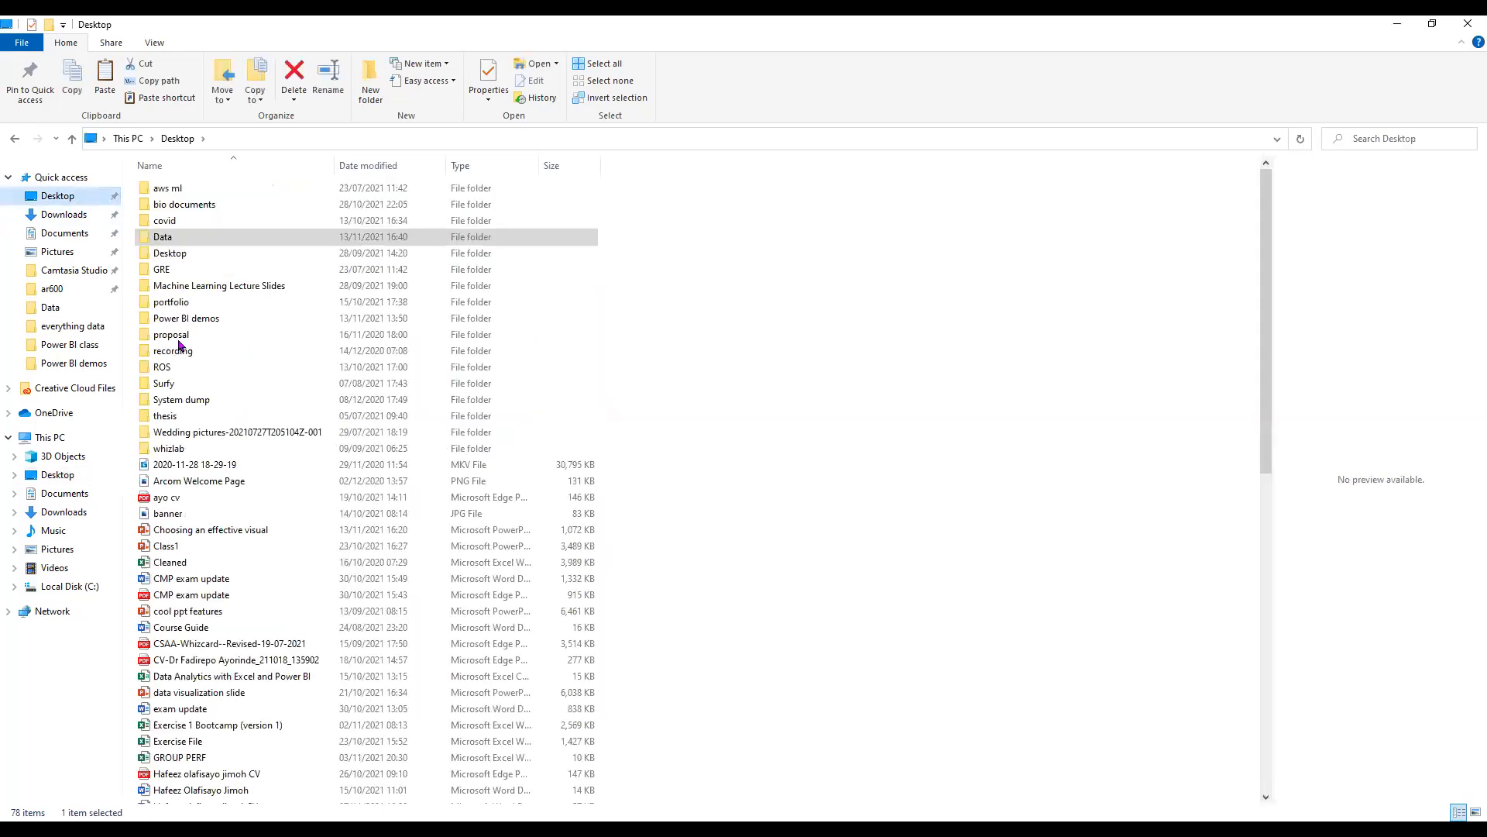
scroll(189, 478, down, 3)
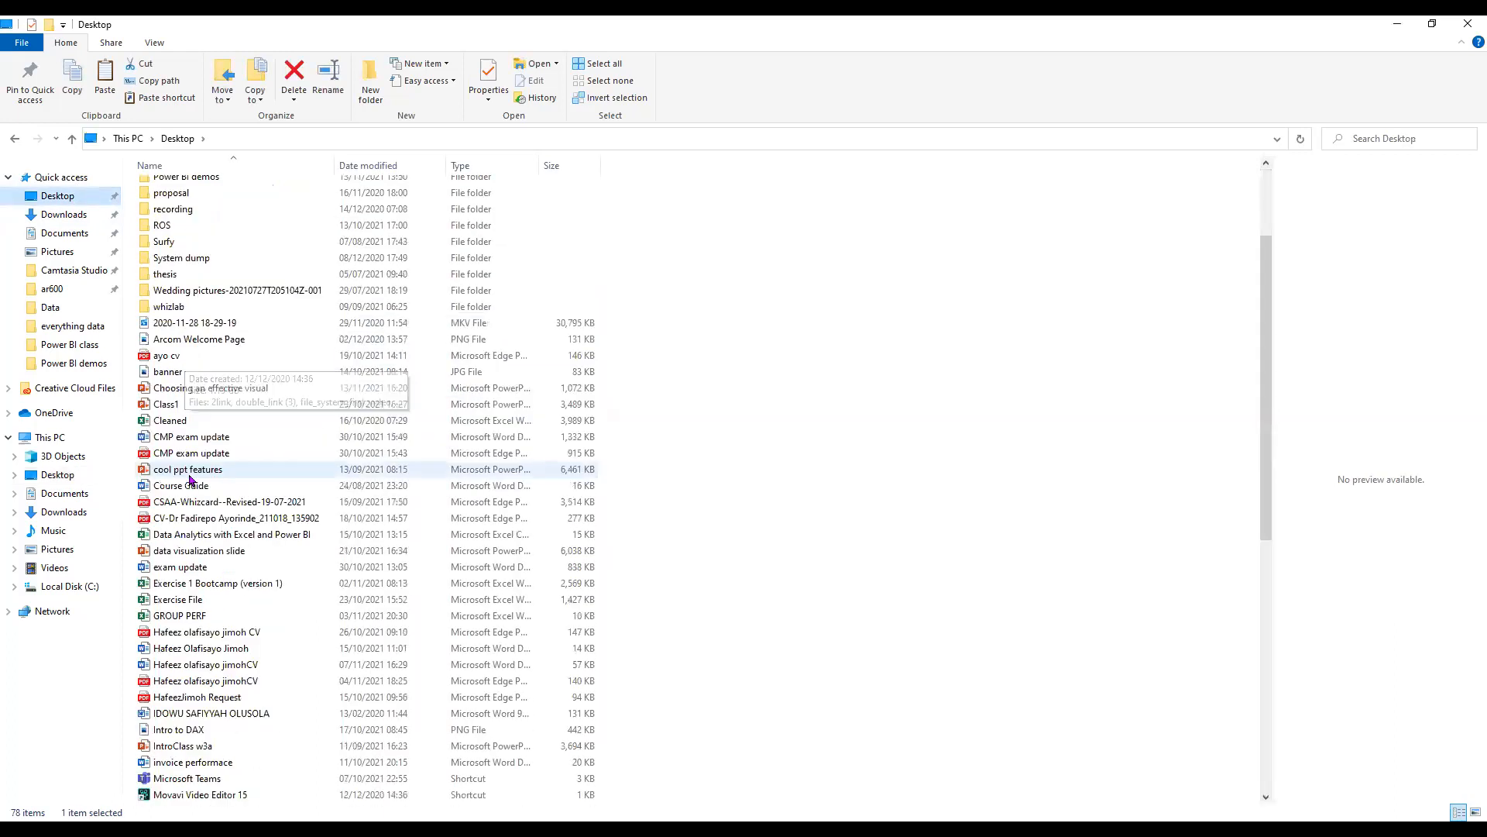
scroll(190, 479, down, 2)
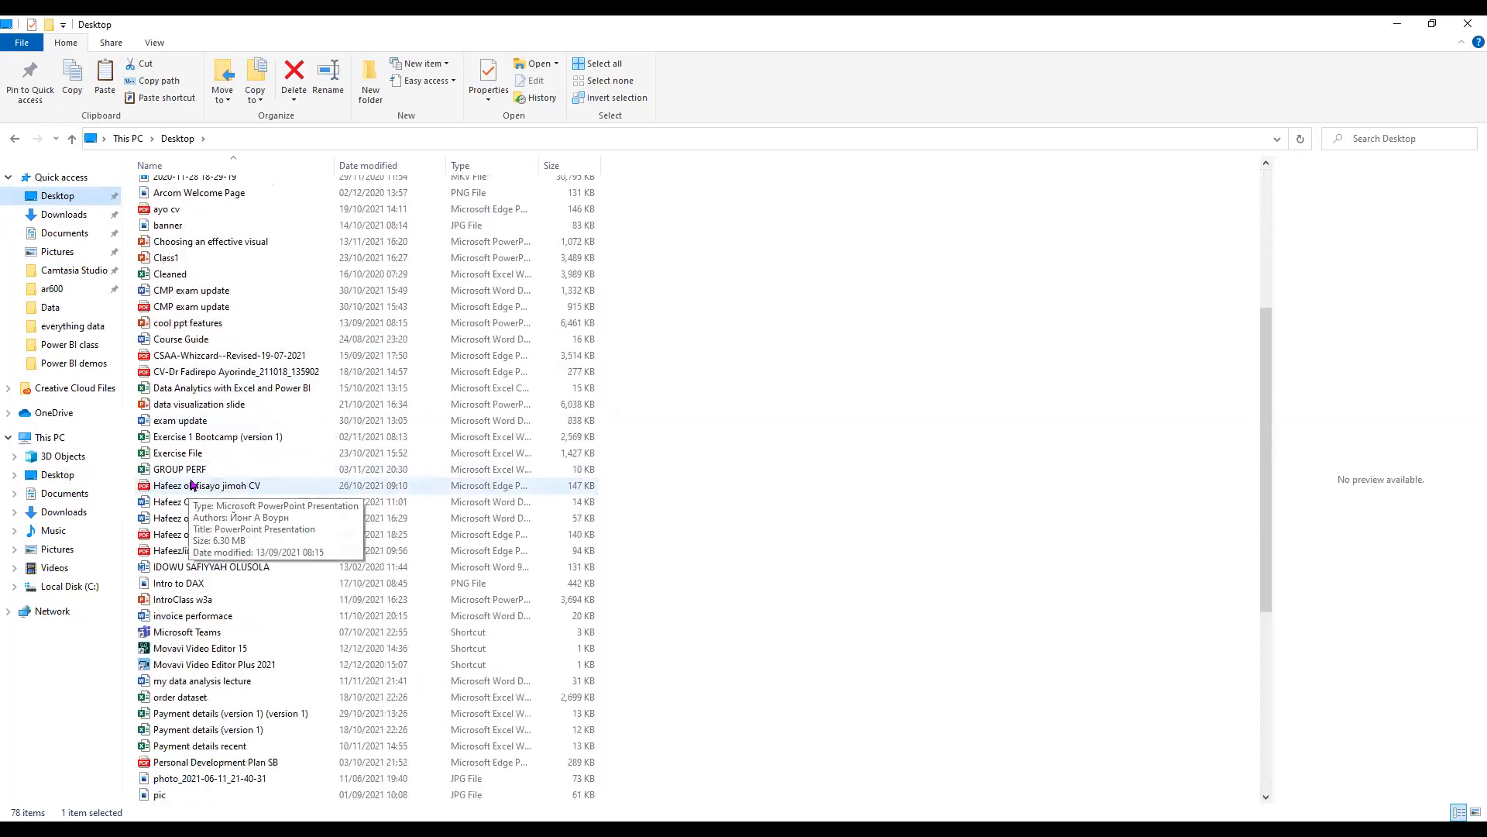
scroll(191, 482, down, 3)
scroll(192, 485, down, 5)
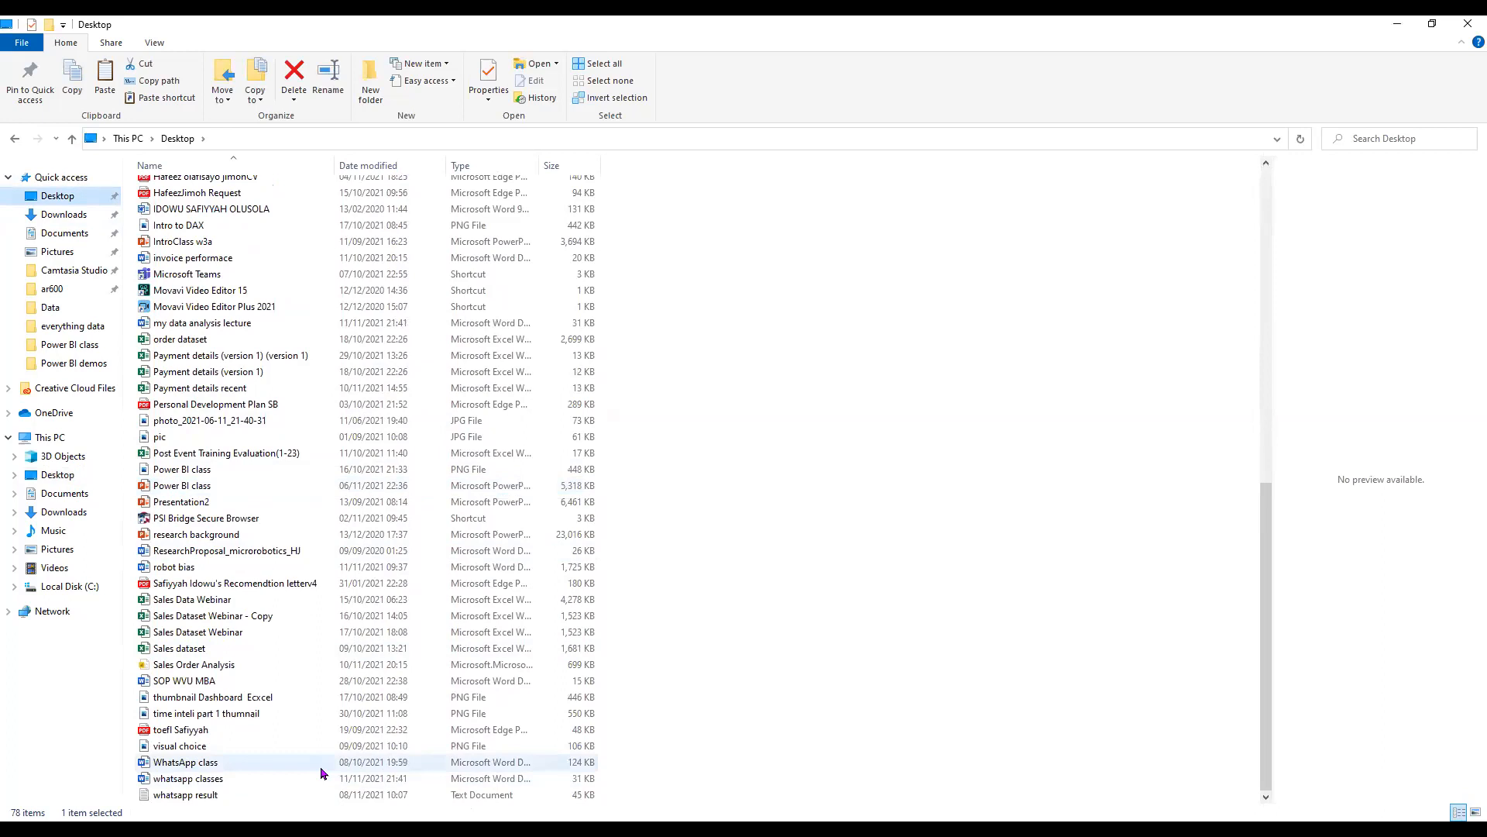
click(322, 767)
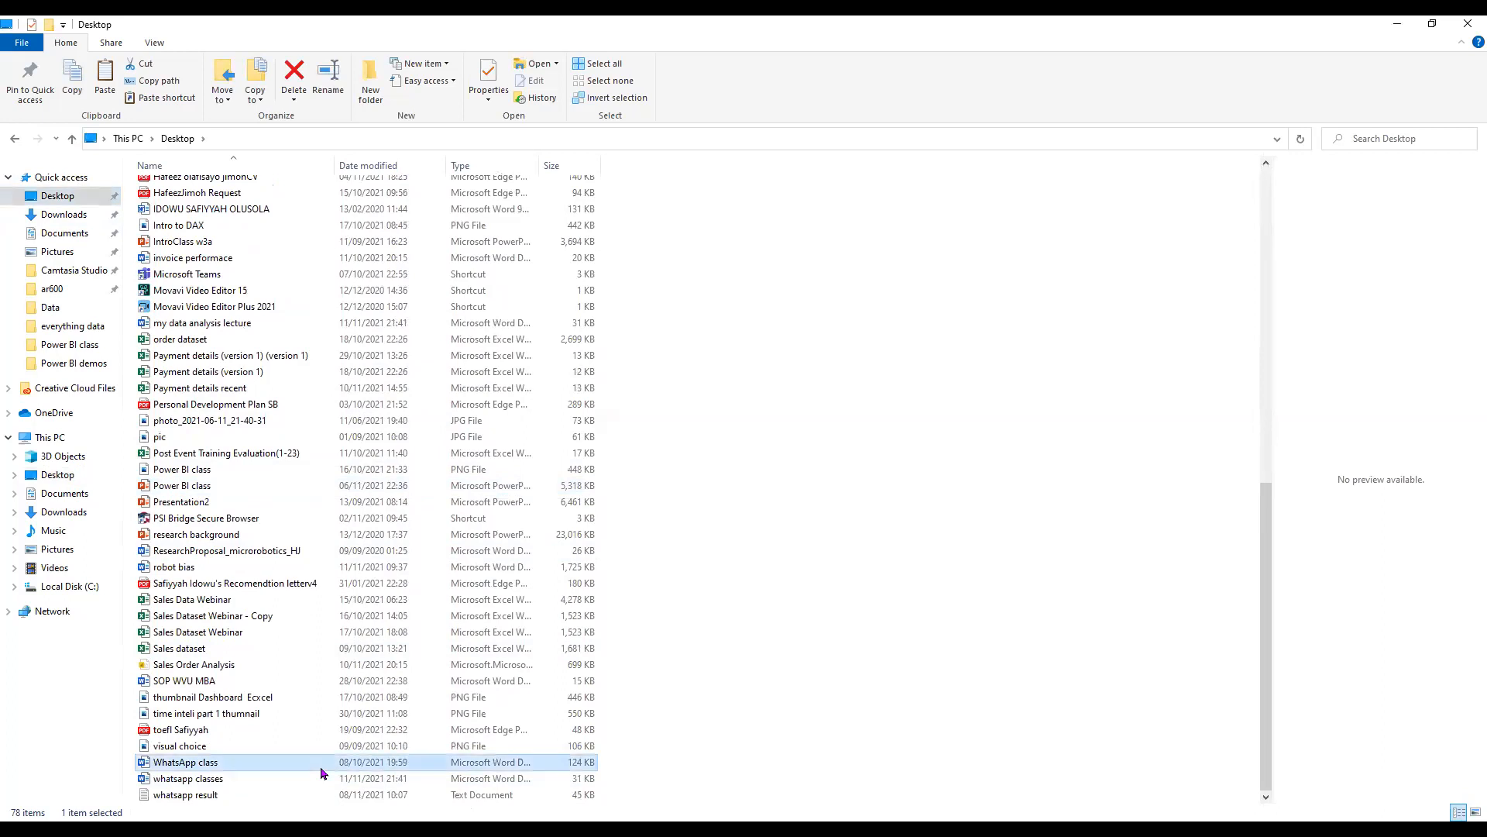
double_click(321, 771)
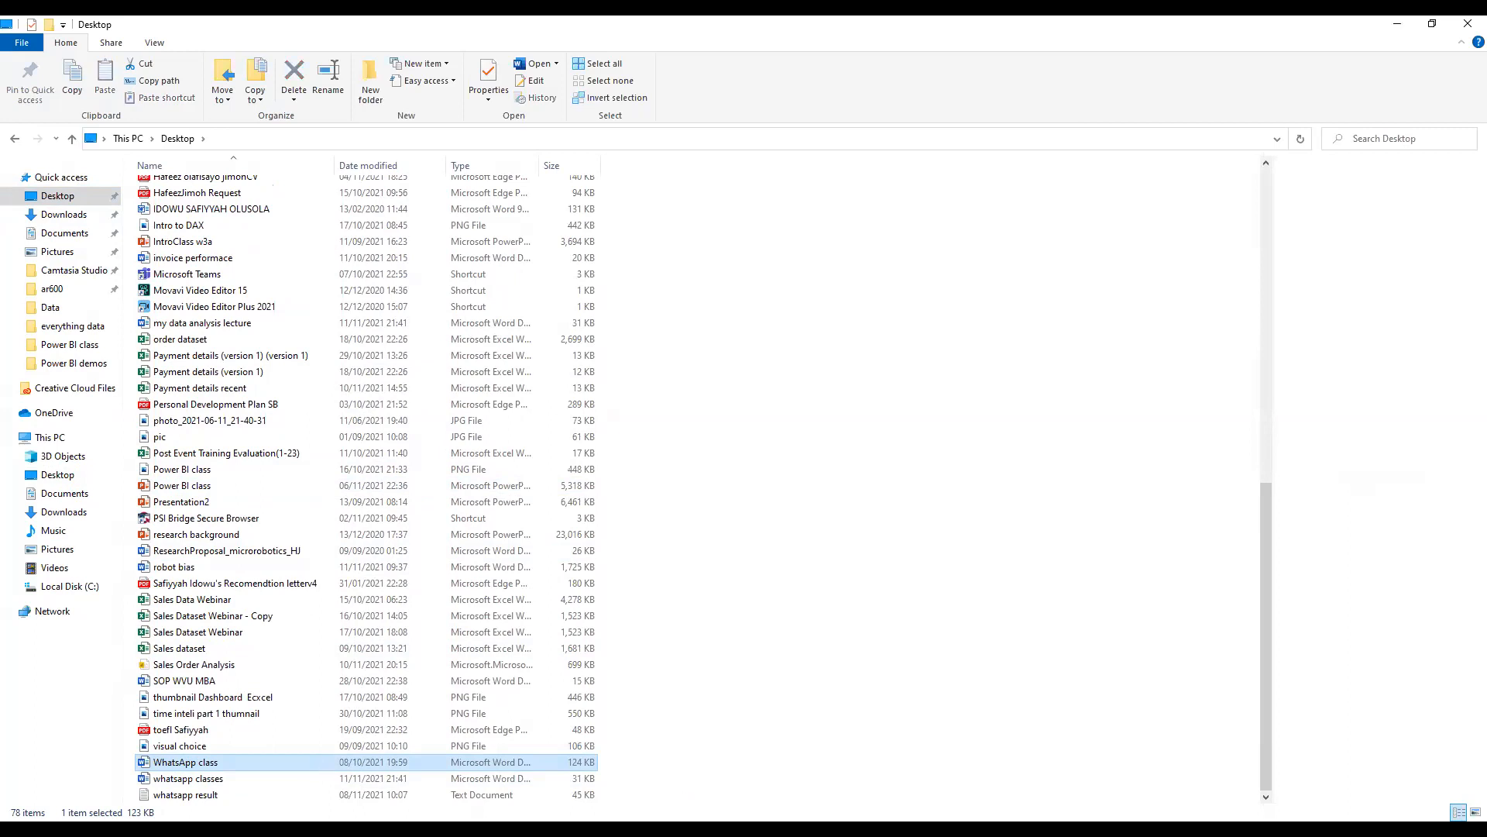
double_click(358, 765)
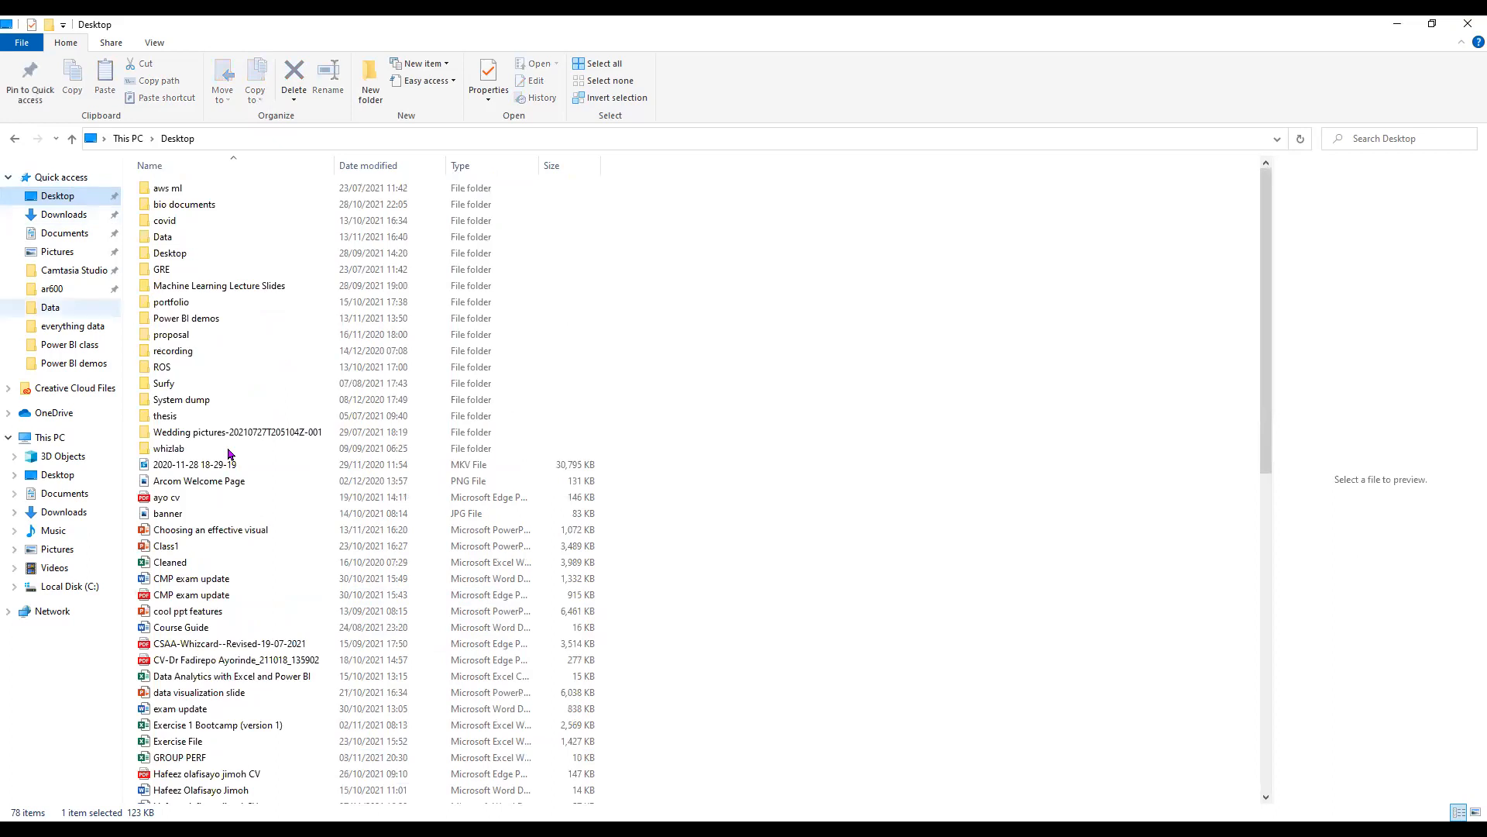
Step: Open the whatsapp lecture text file from the Documents folder in a maximized Notepad window
scroll(228, 454, down, 13)
scroll(228, 453, down, 1)
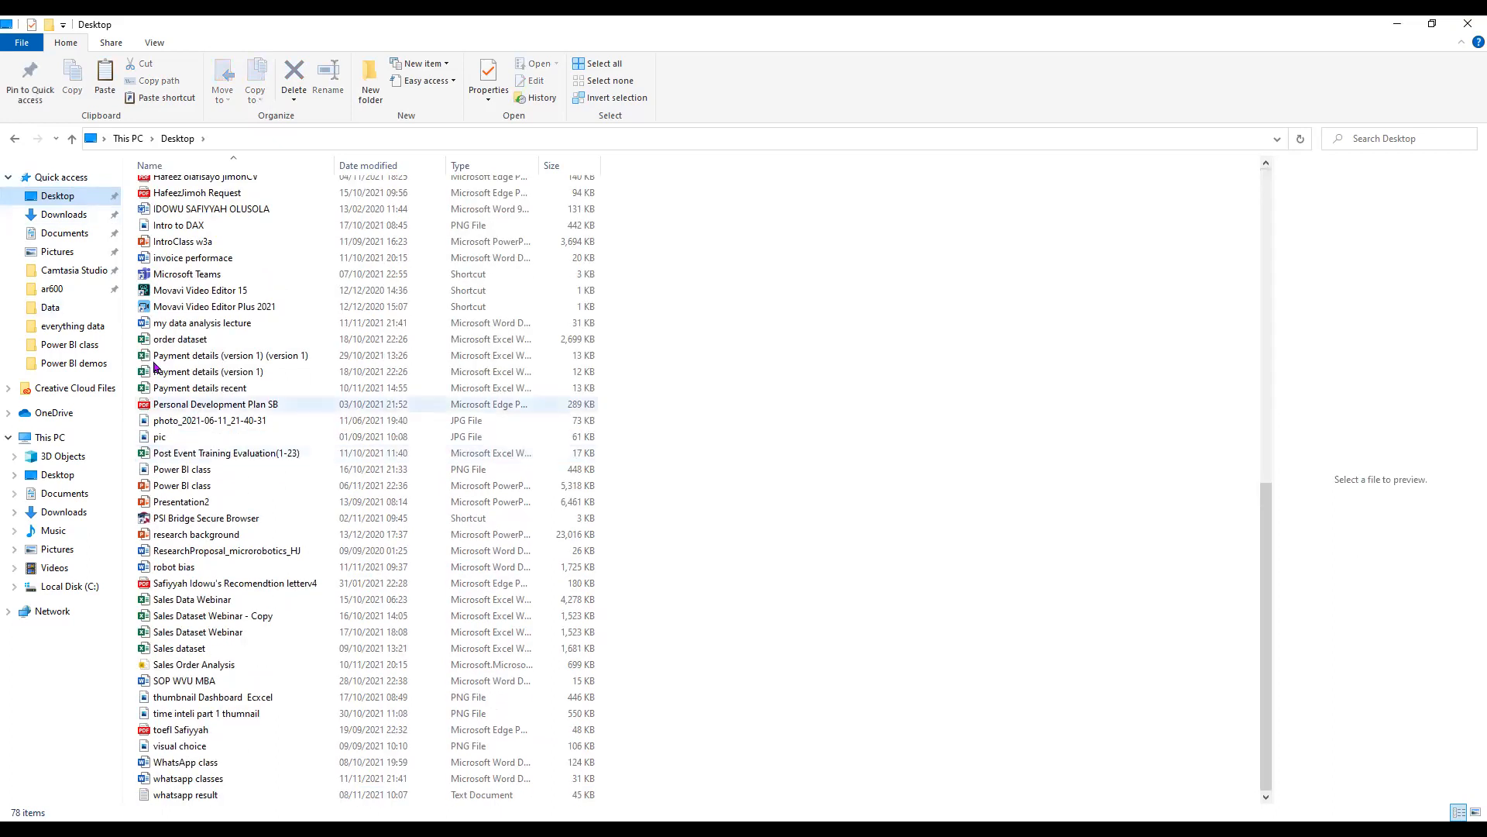
click(53, 233)
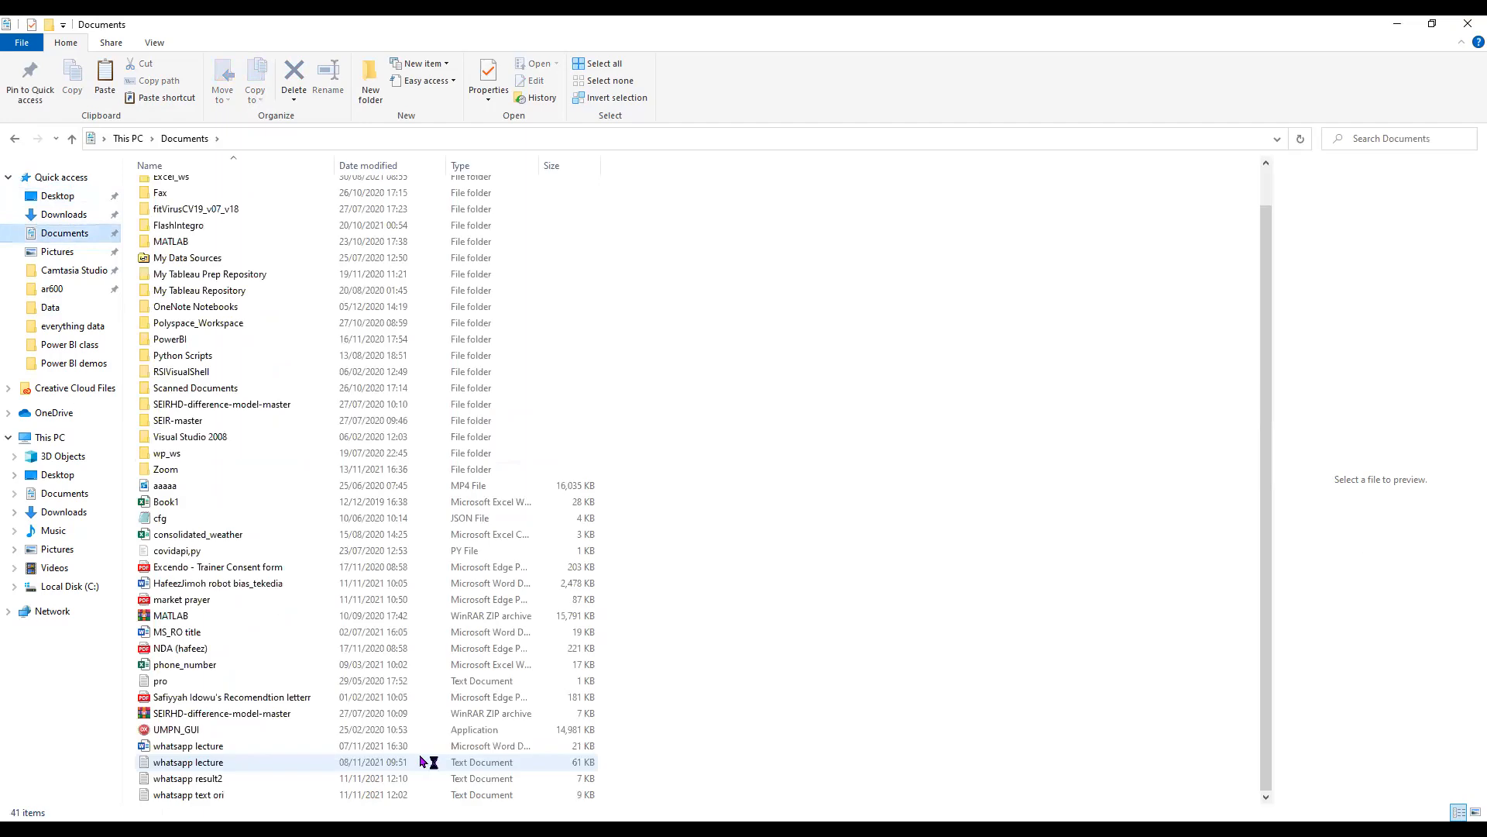
double_click(420, 761)
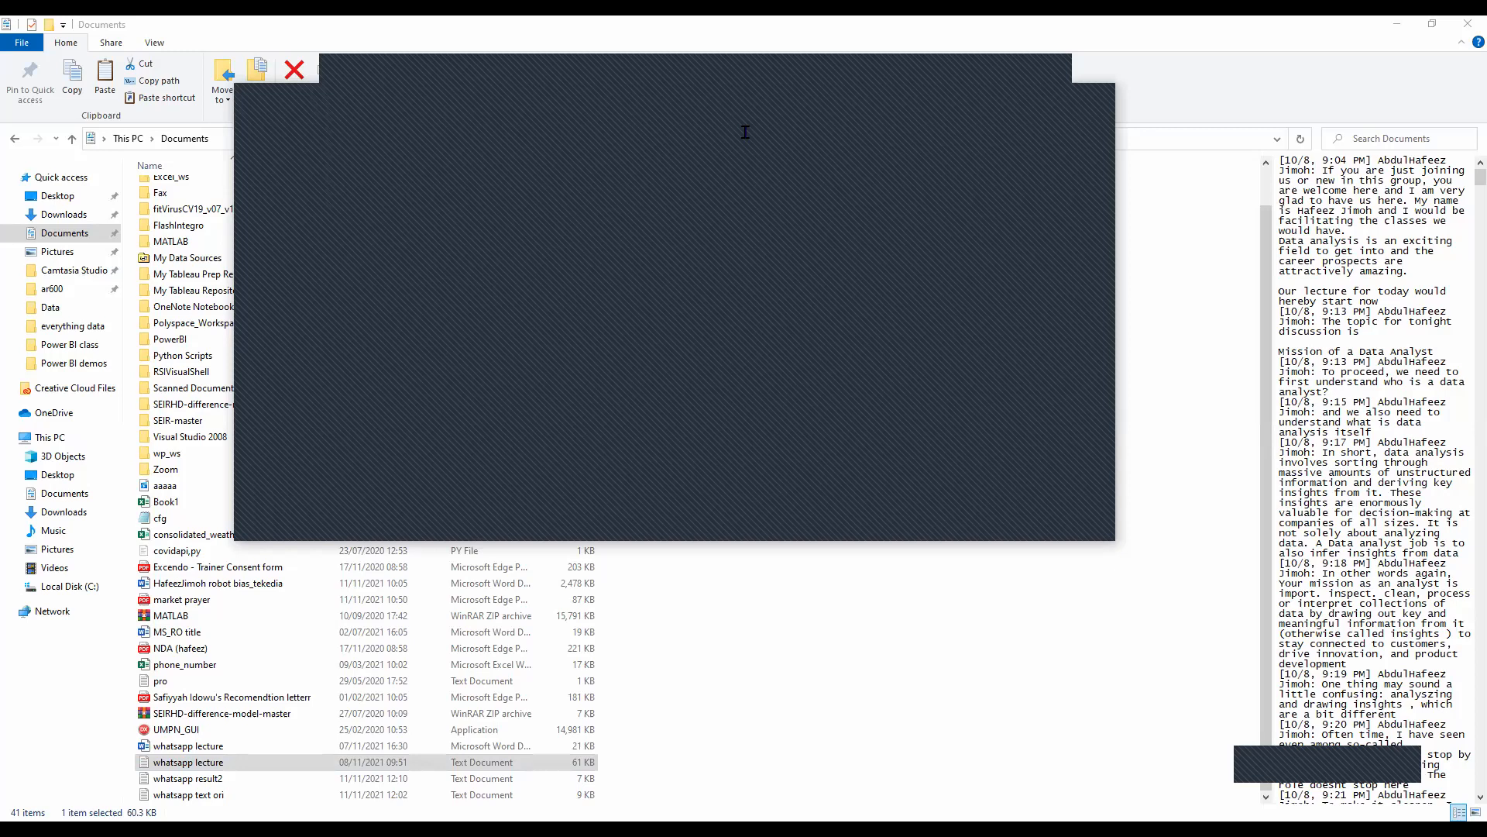
double_click(625, 369)
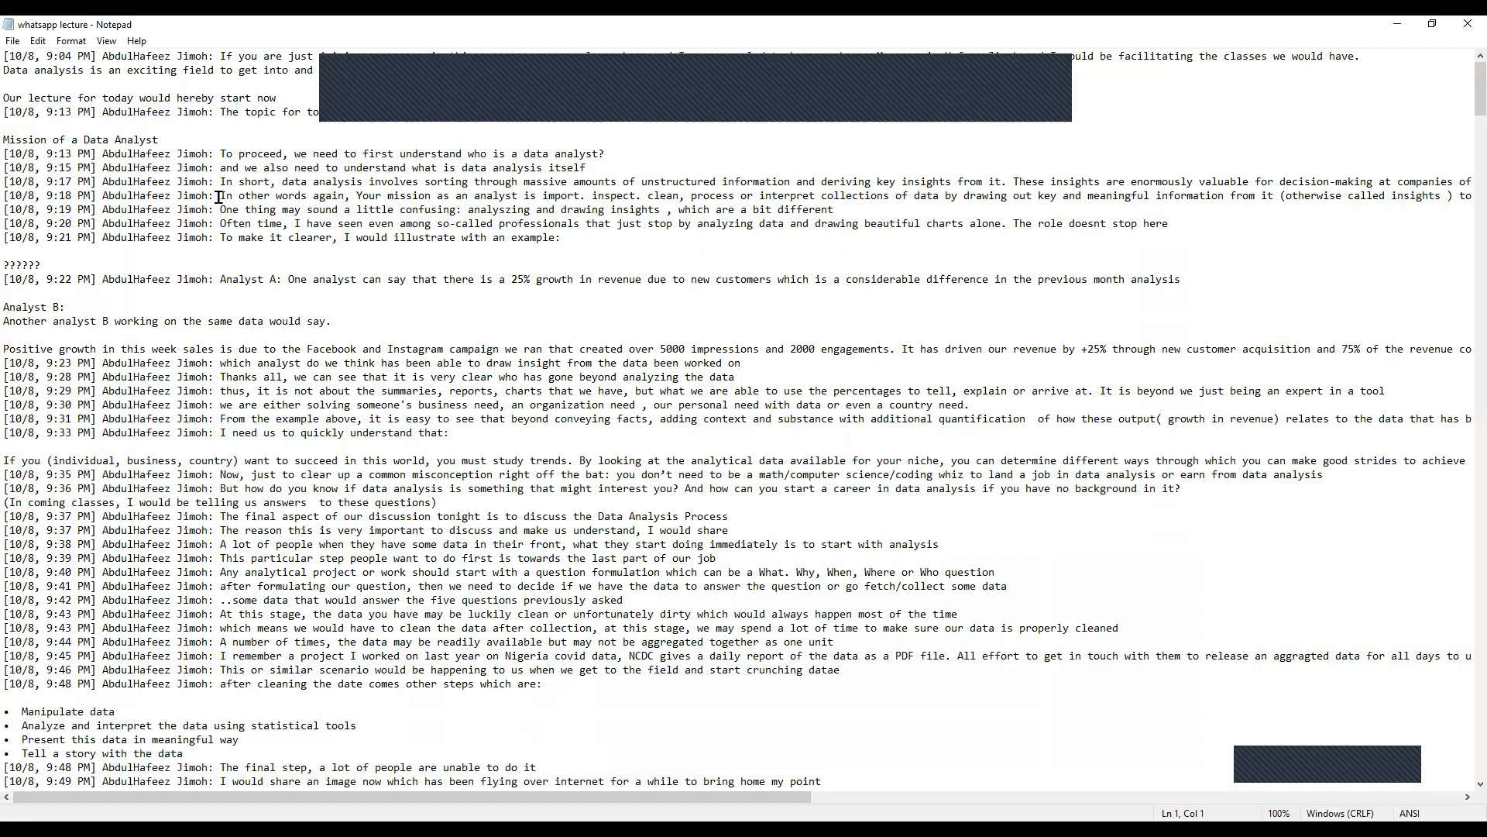
Step: Enlarge the whatsapp lecture text to 170% and read through the notes to the list of data analysis tools
key(ctrl+plus)
key(ctrl+plus)
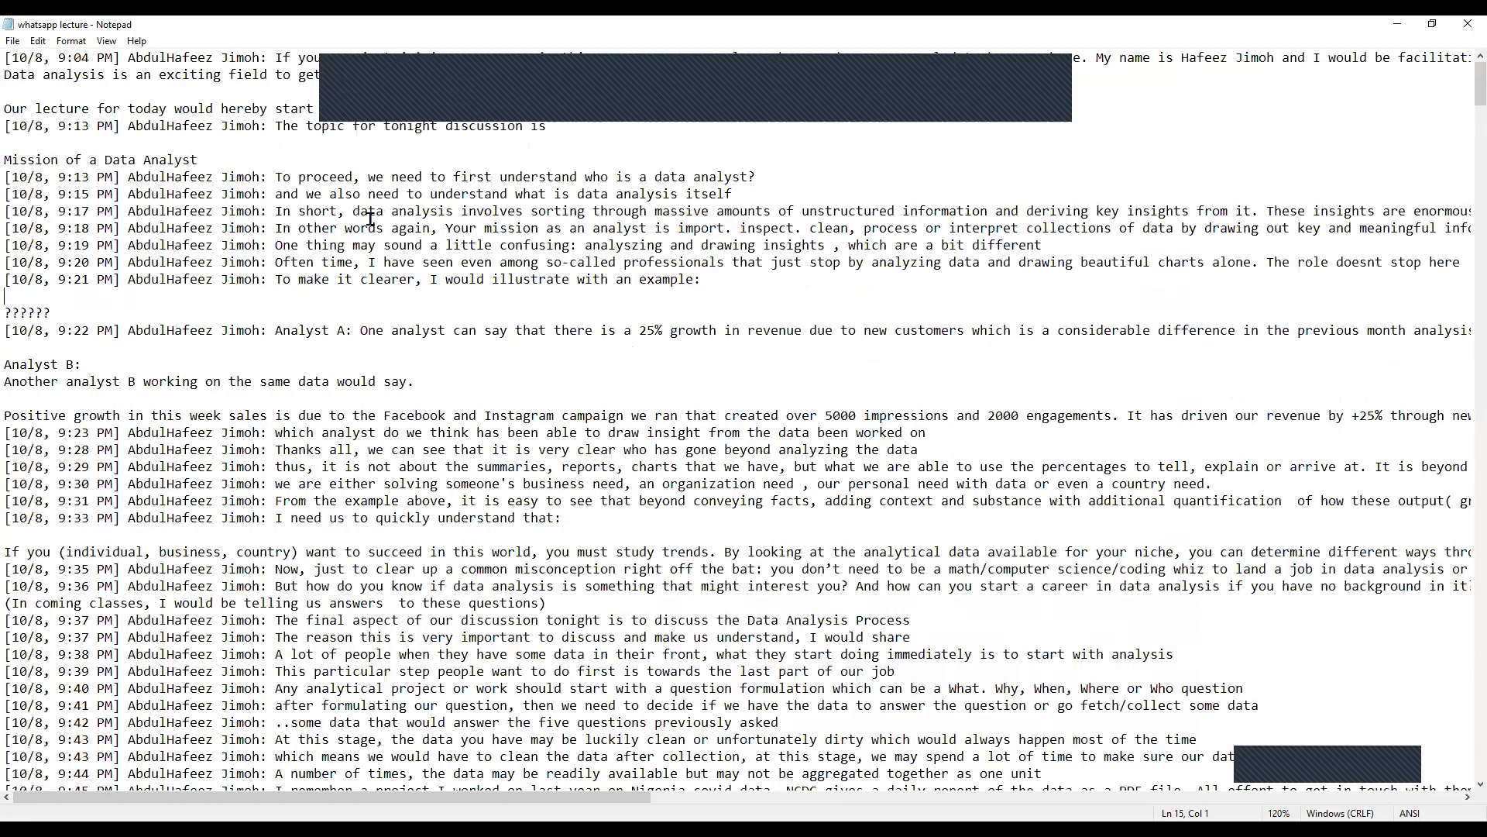
key(ctrl+plus)
key(ctrl+plus)
key(ctrl+plus)
key(ctrl+plus)
key(ctrl+plus)
drag(393, 229, 44, 229)
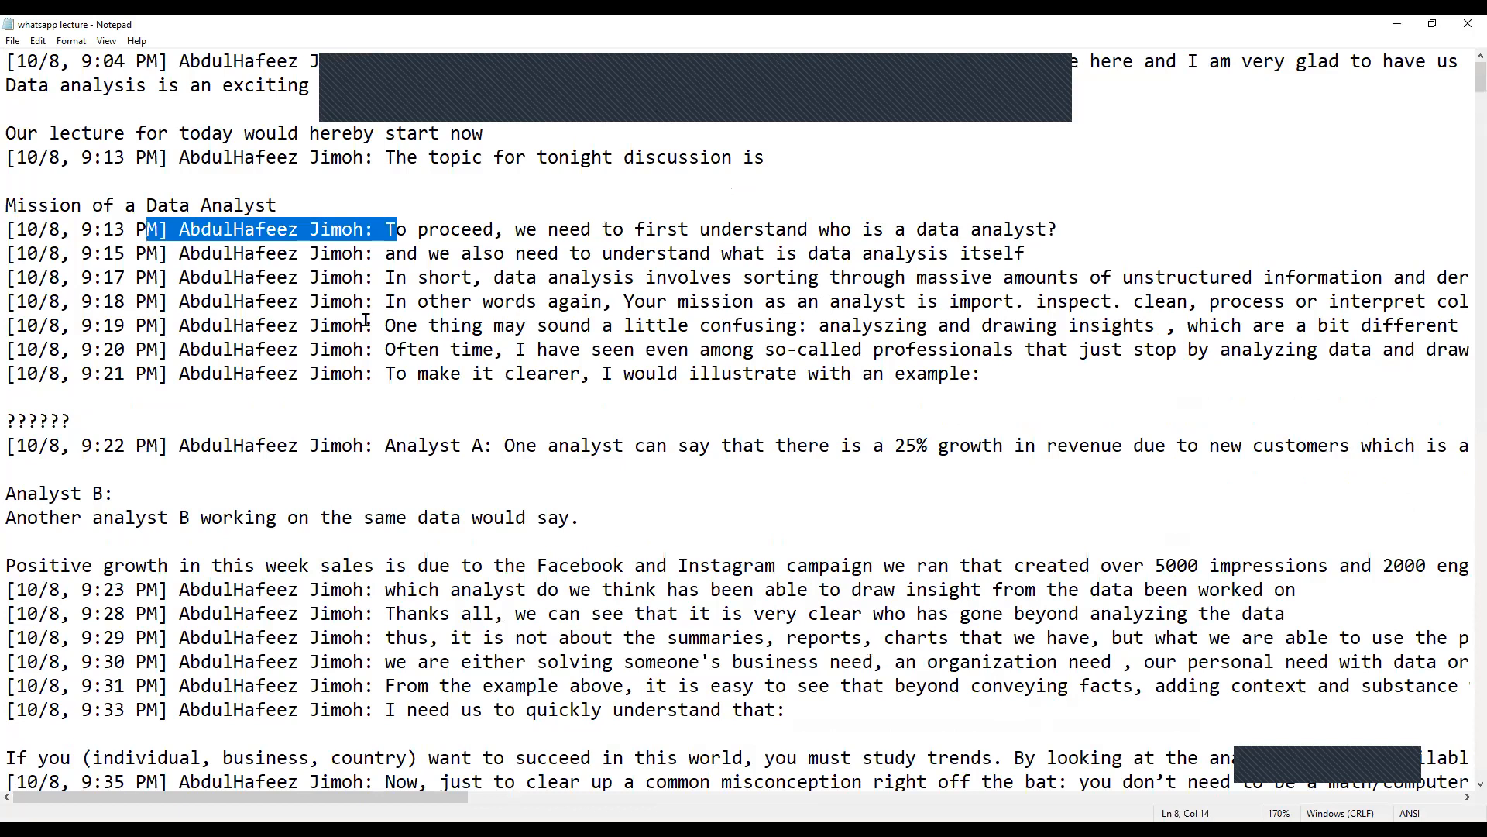
click(123, 374)
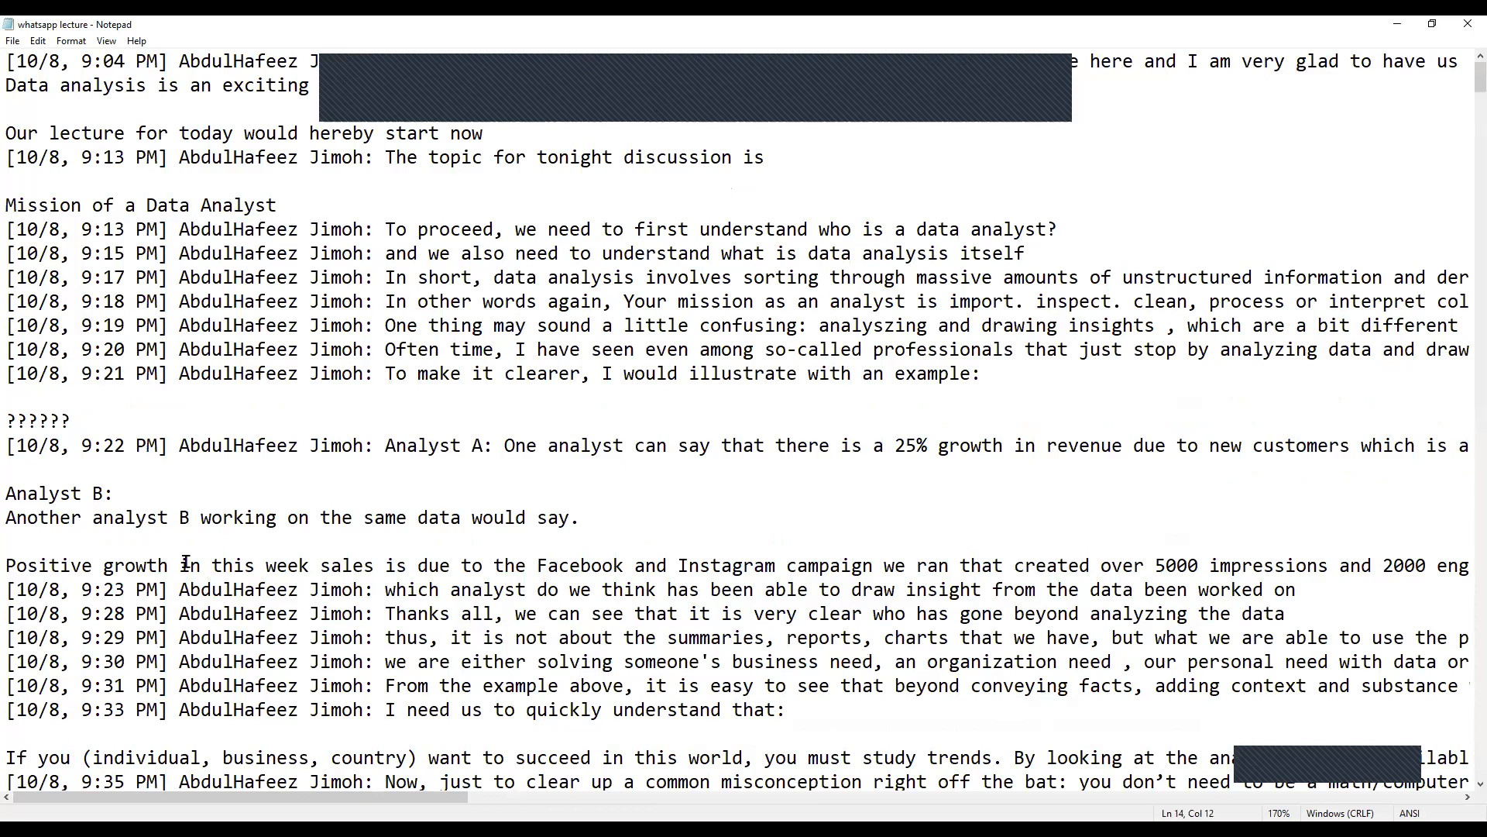
scroll(395, 384, down, 5)
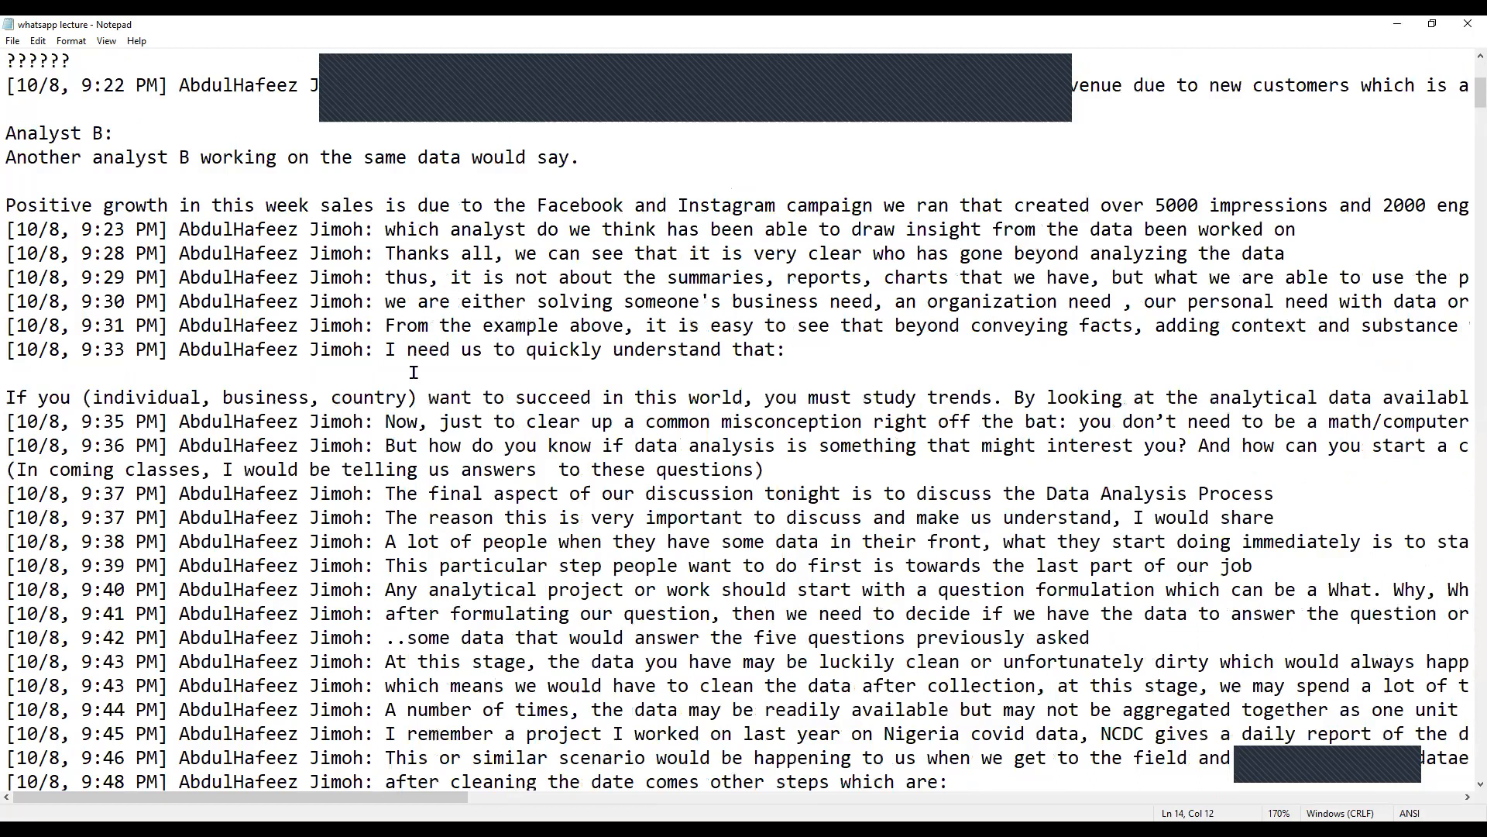
scroll(414, 373, down, 15)
scroll(414, 351, down, 10)
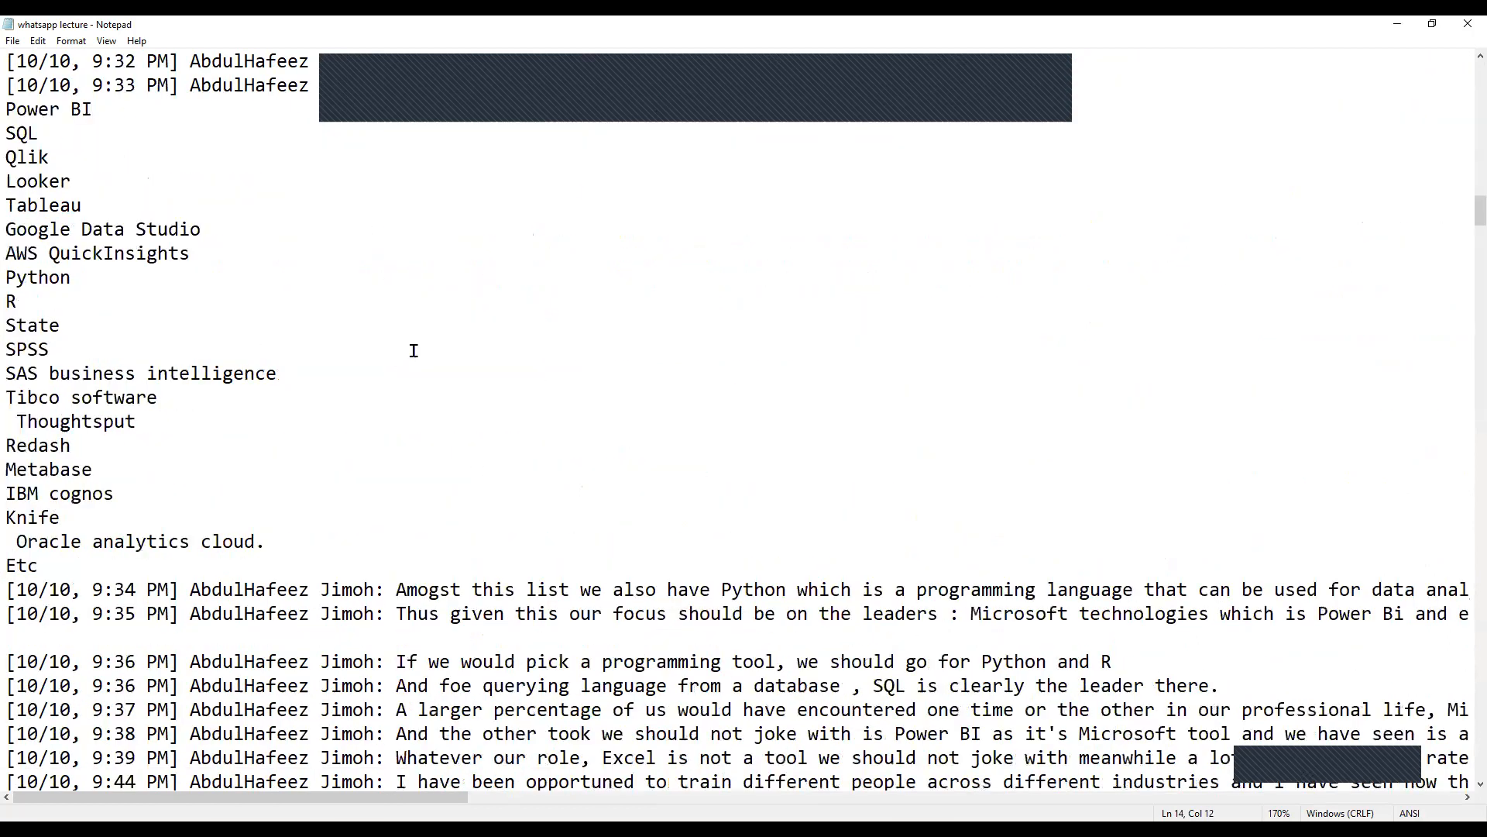
Step: Return to Power Query Editor, close it and apply the pending query changes to the report
key(alt+Tab)
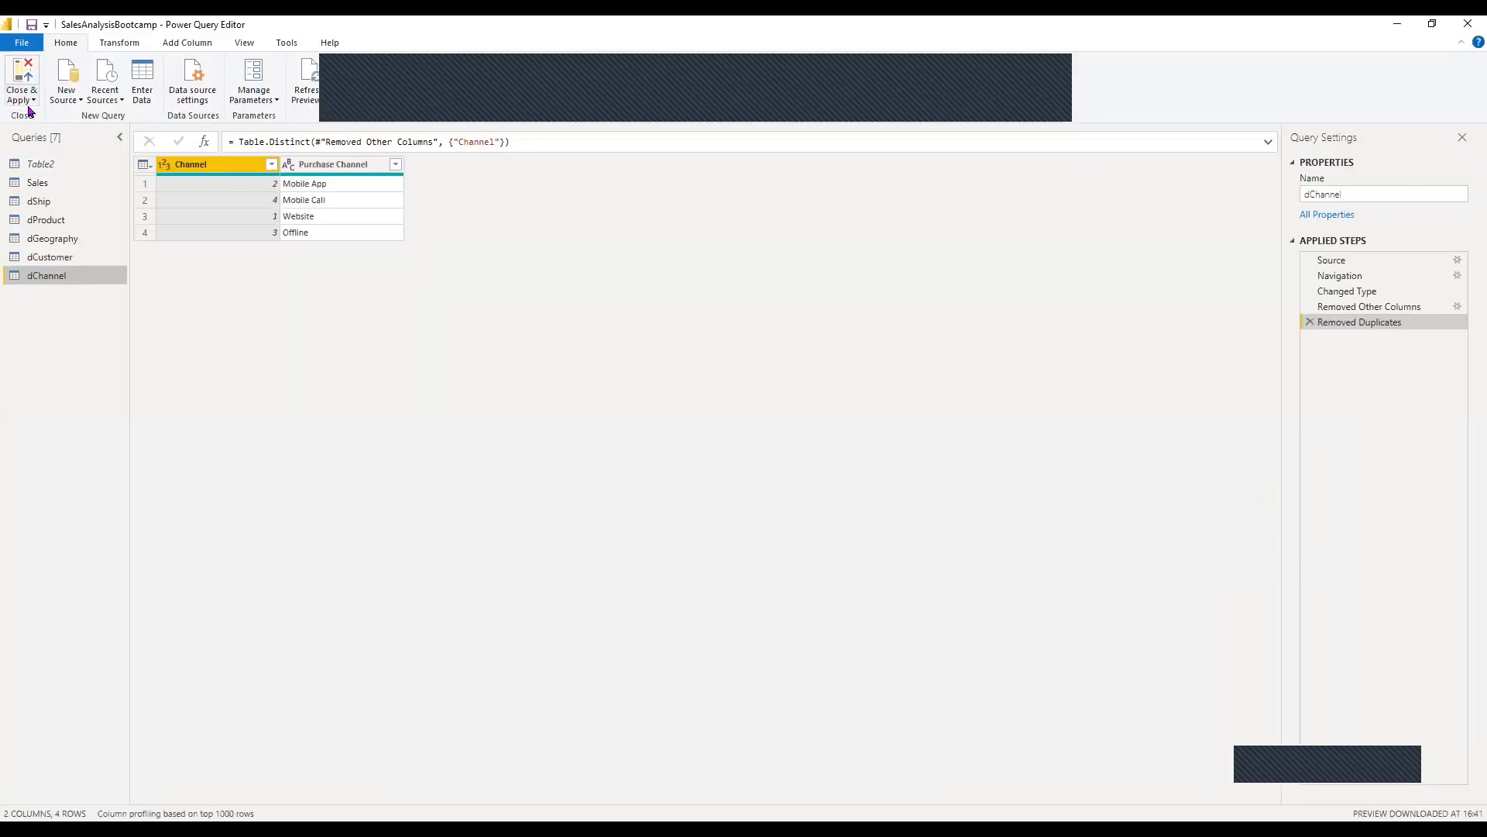
click(21, 93)
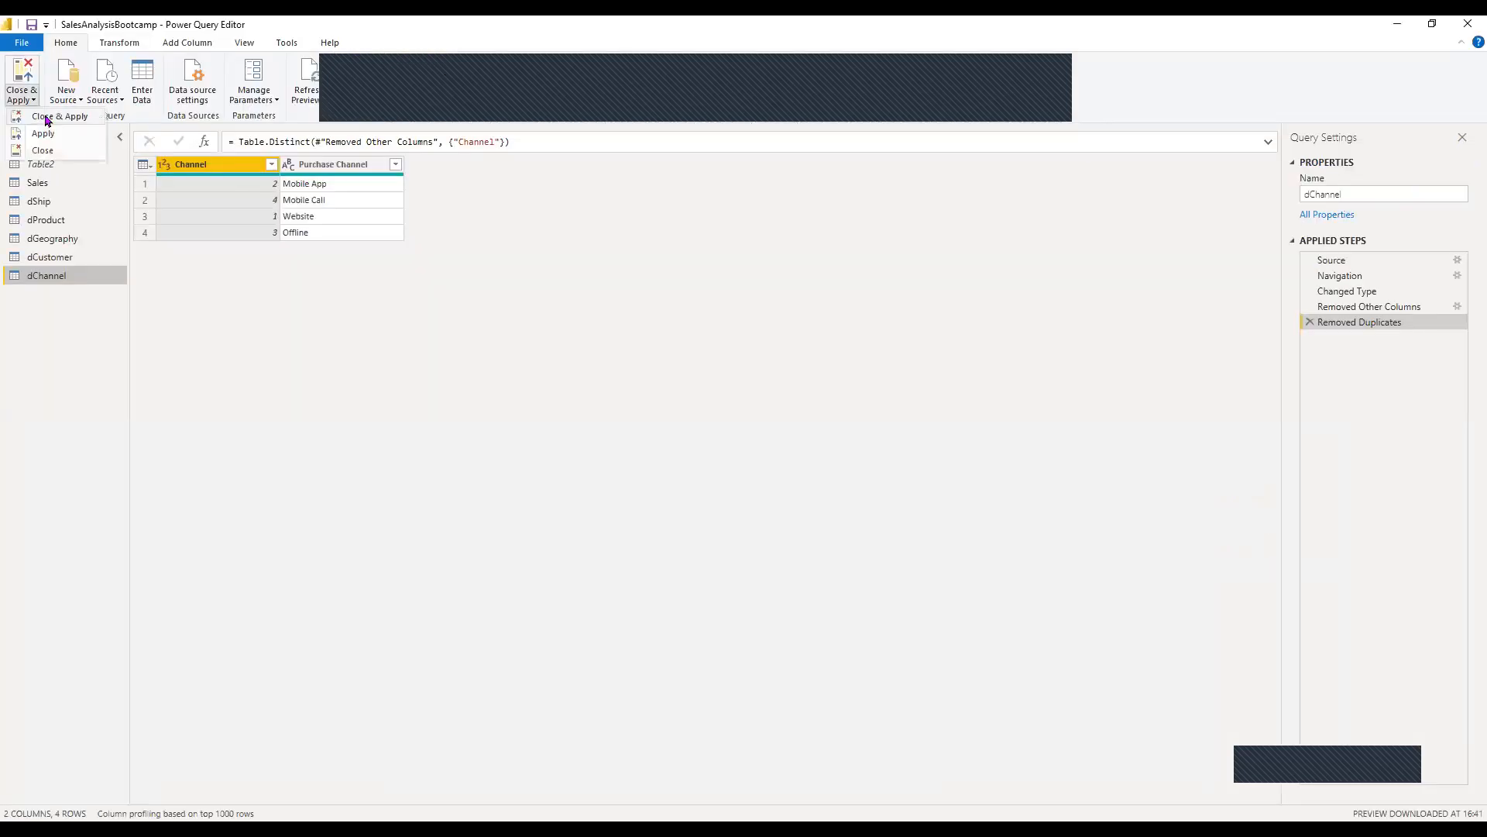
click(45, 117)
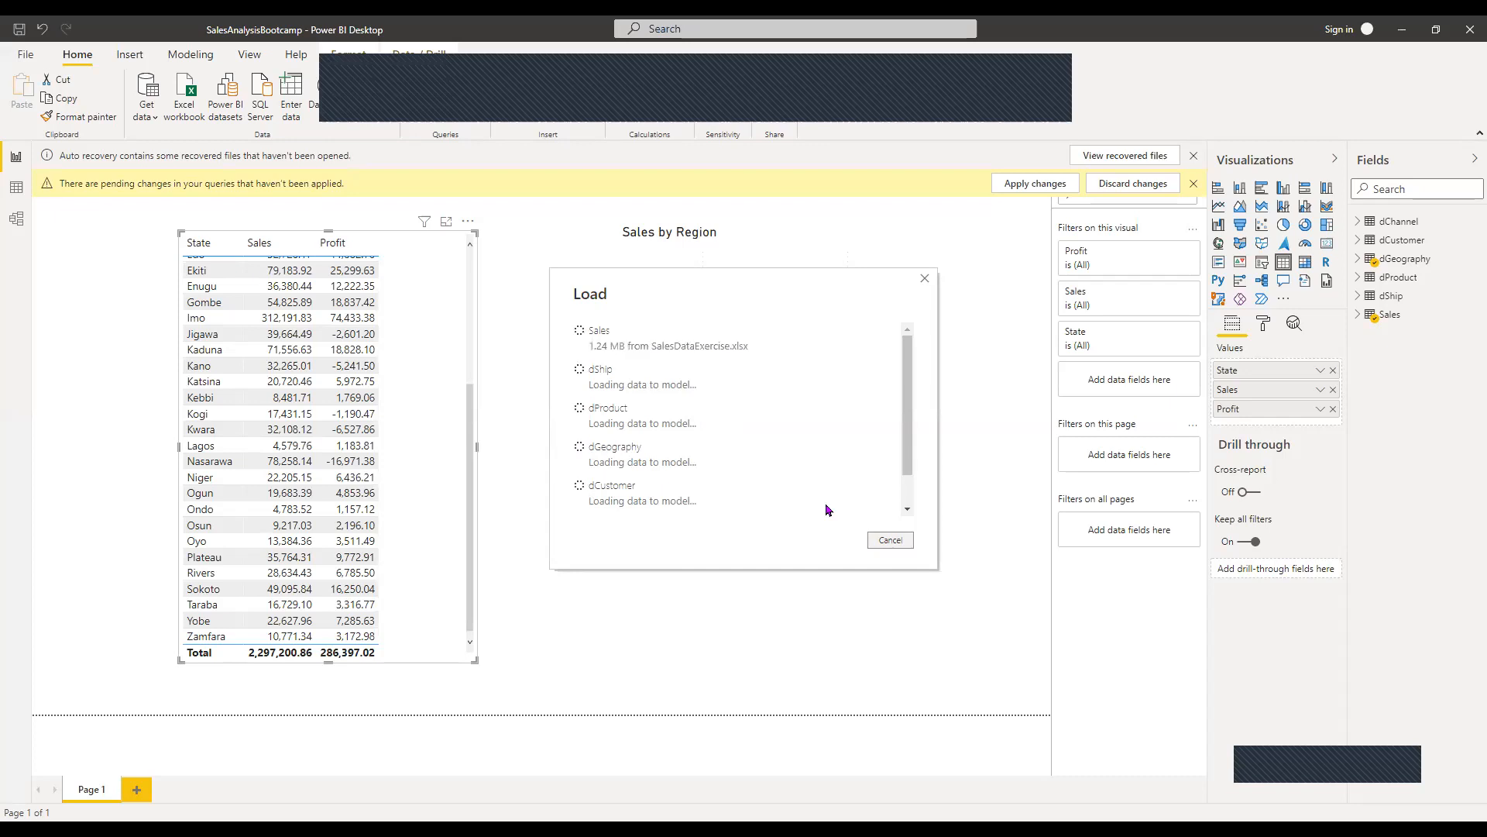
key(Escape)
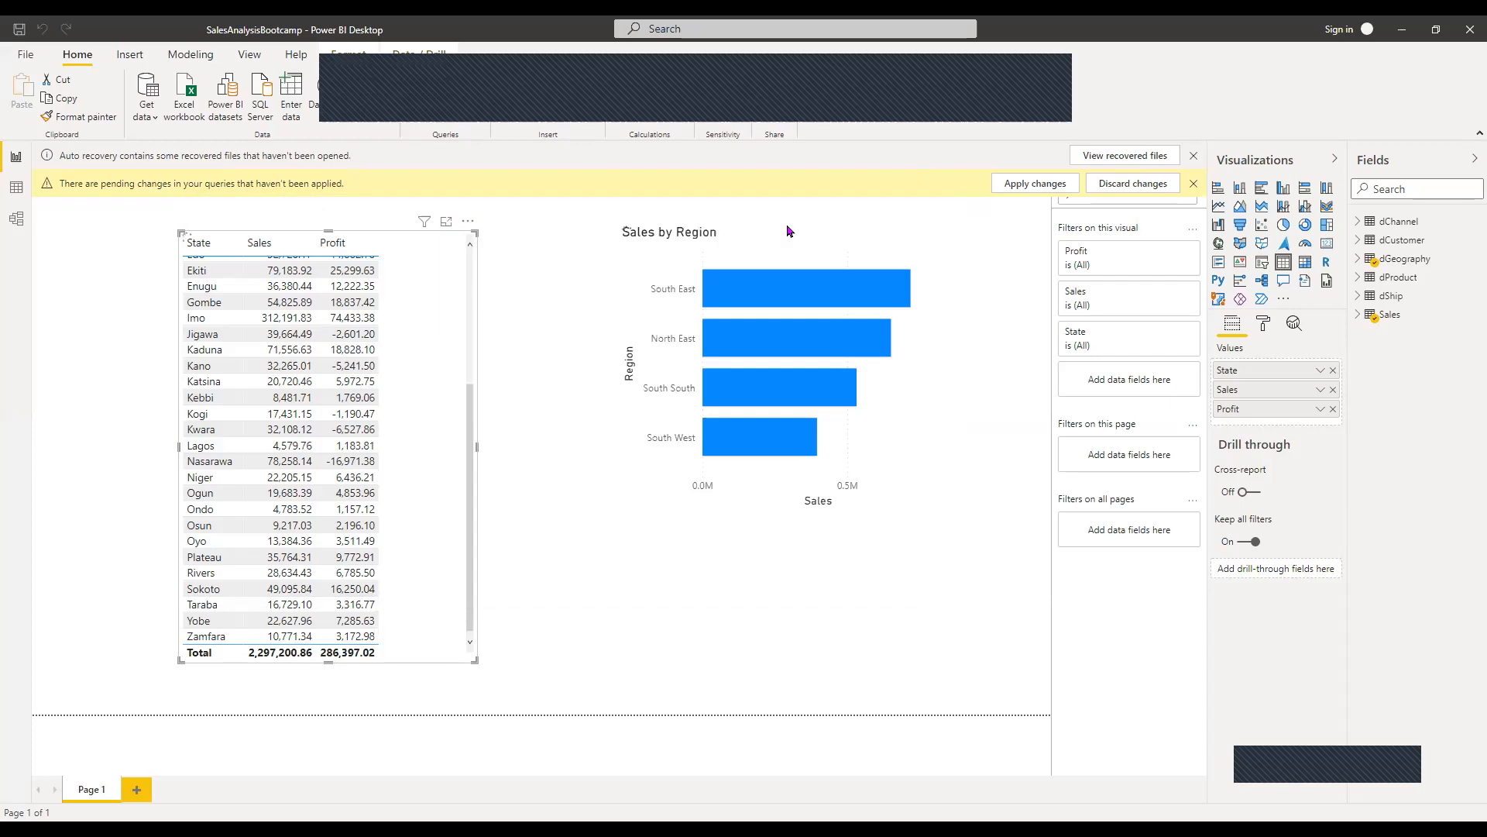
click(1042, 186)
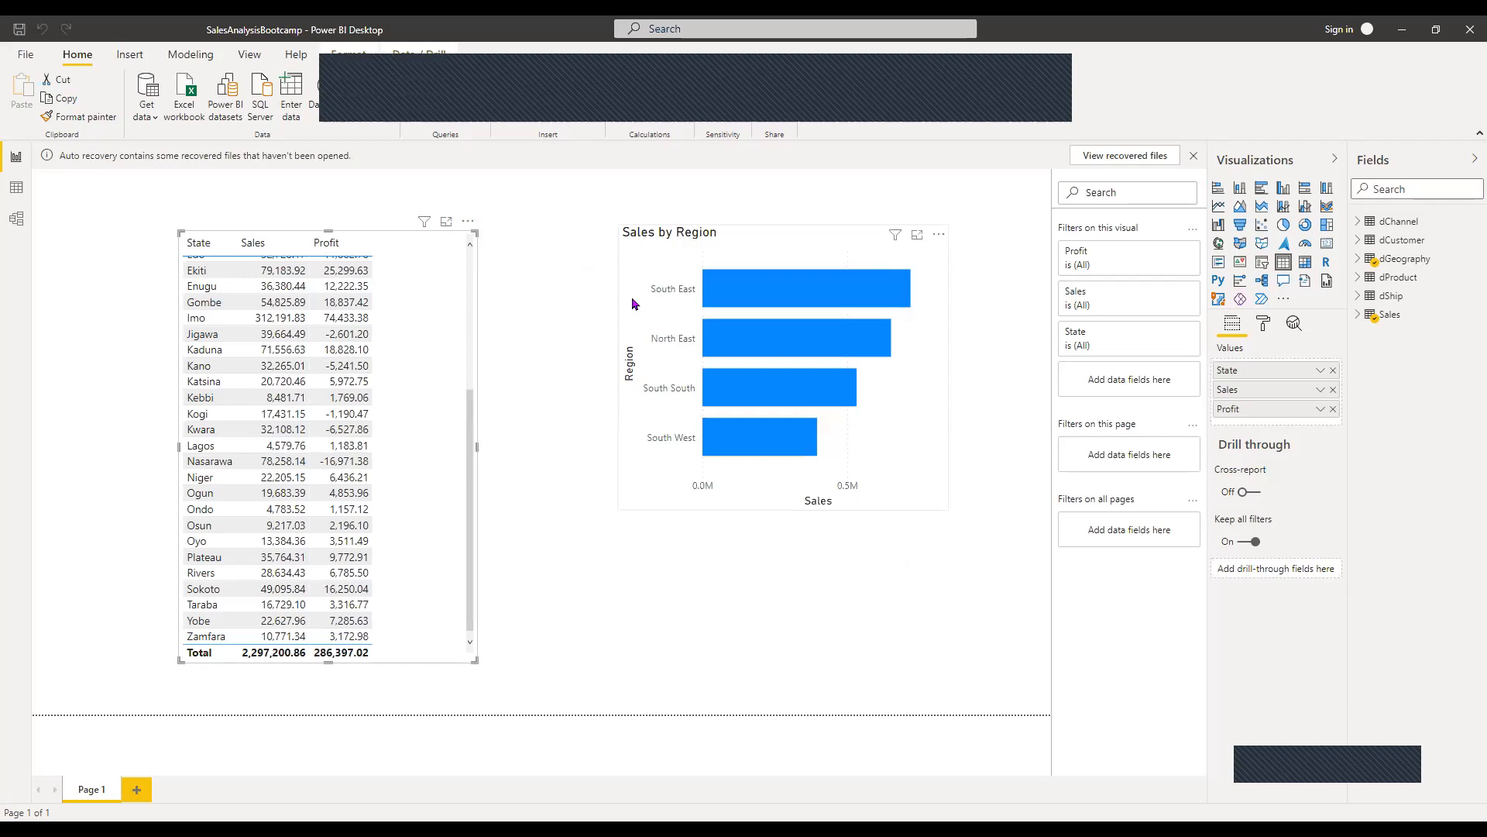
Step: Show the first rows of the State, Sales and Profit table and make the visual wider and slightly shorter
drag(467, 464, 457, 278)
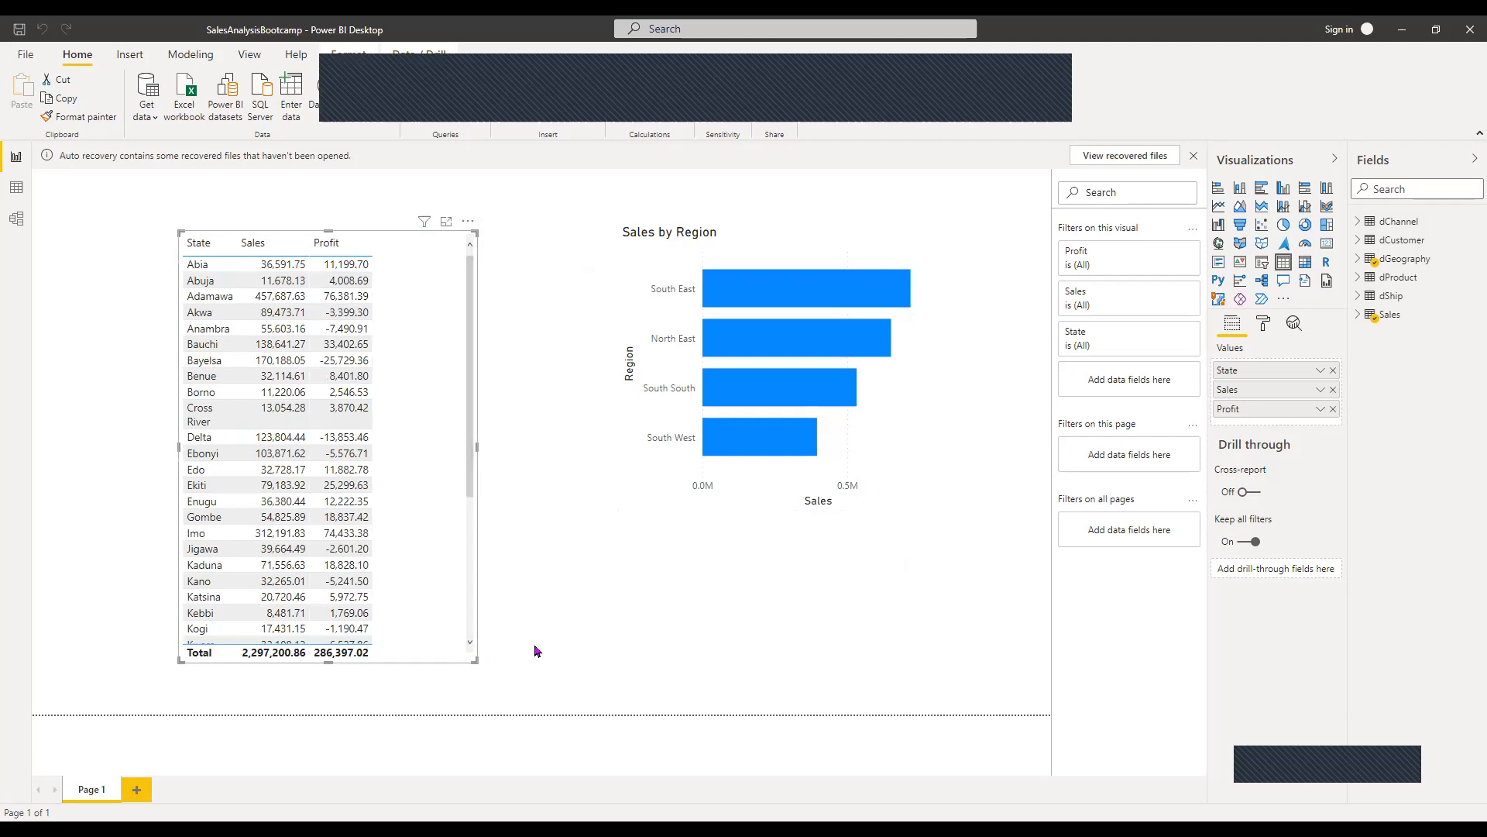
drag(545, 646, 547, 646)
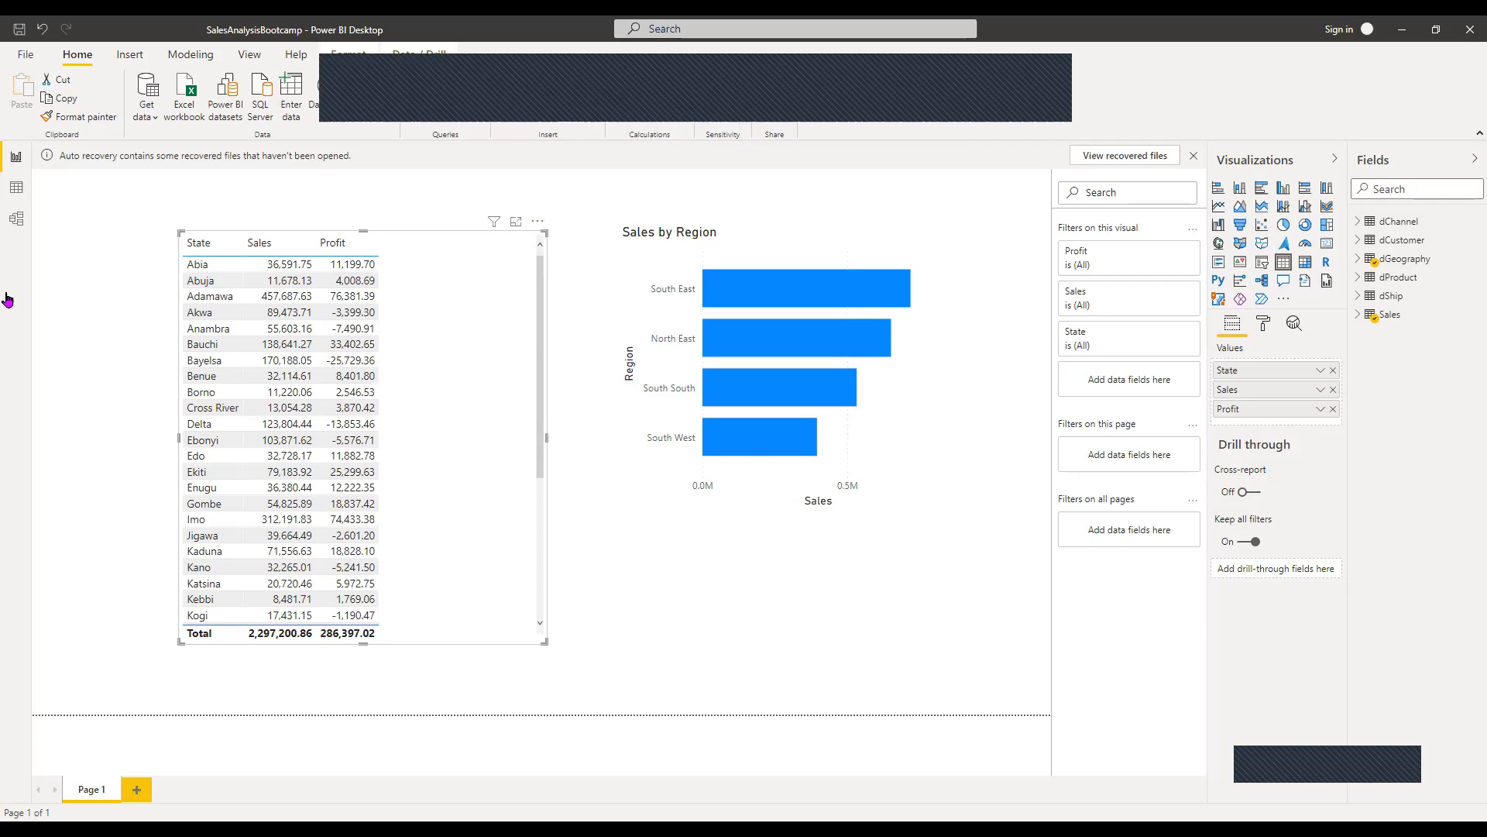
Step: Review the reloaded rows of the Sales, dCustomer, dGeography and dShip tables in Data view
click(13, 201)
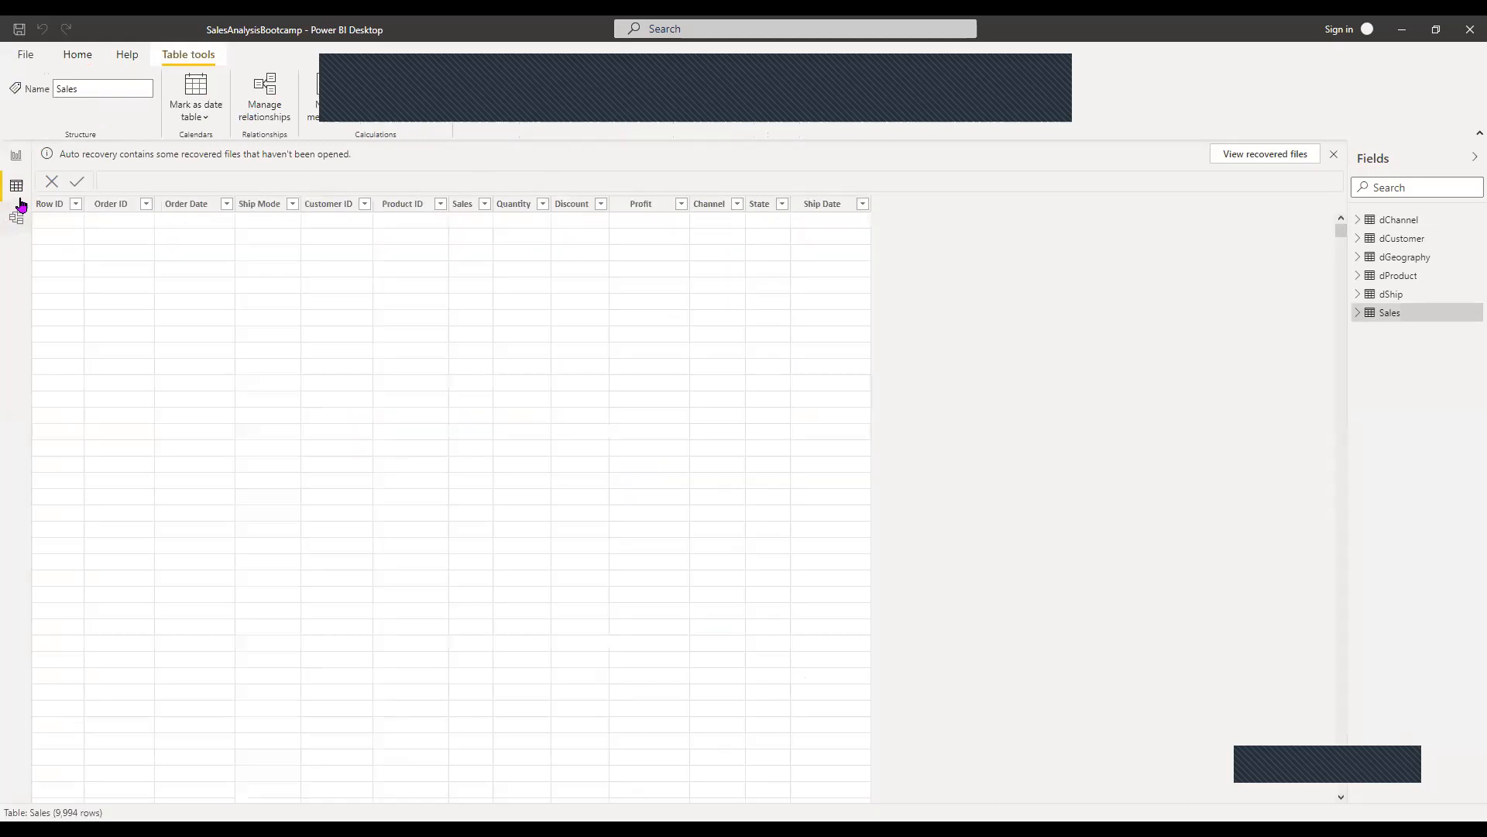
click(1406, 240)
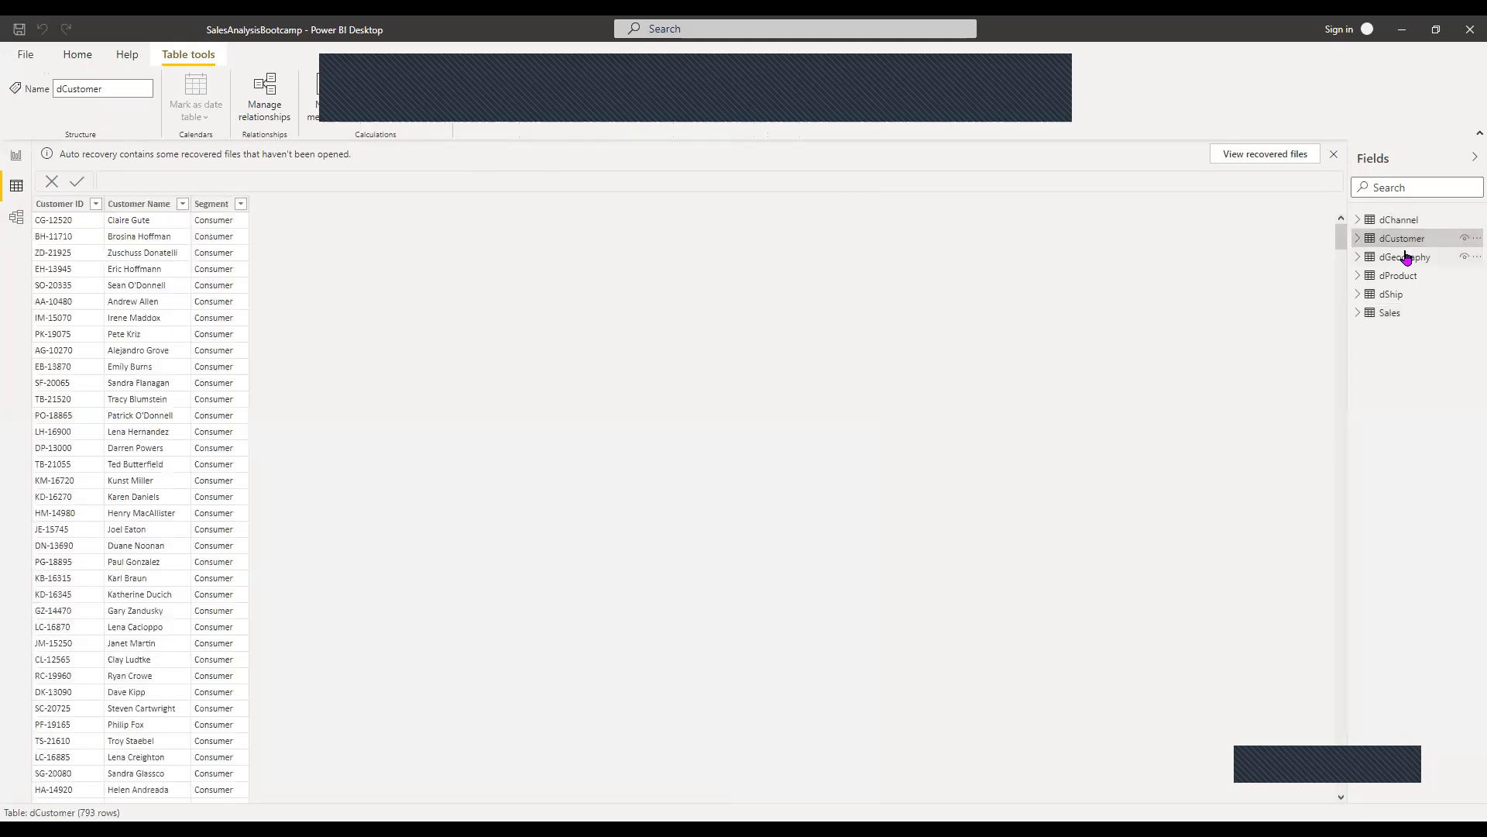
click(1407, 258)
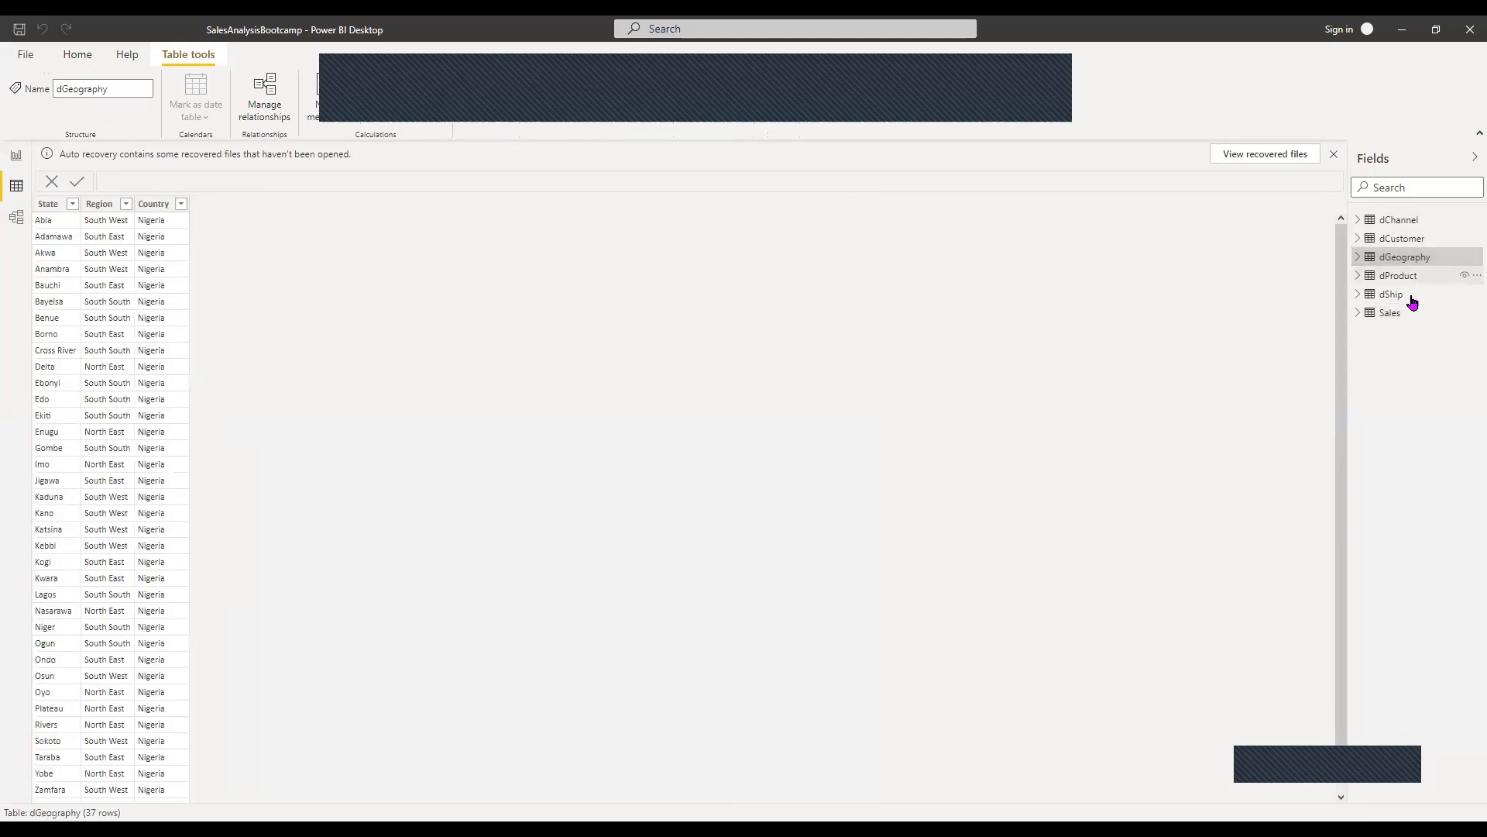
click(1412, 298)
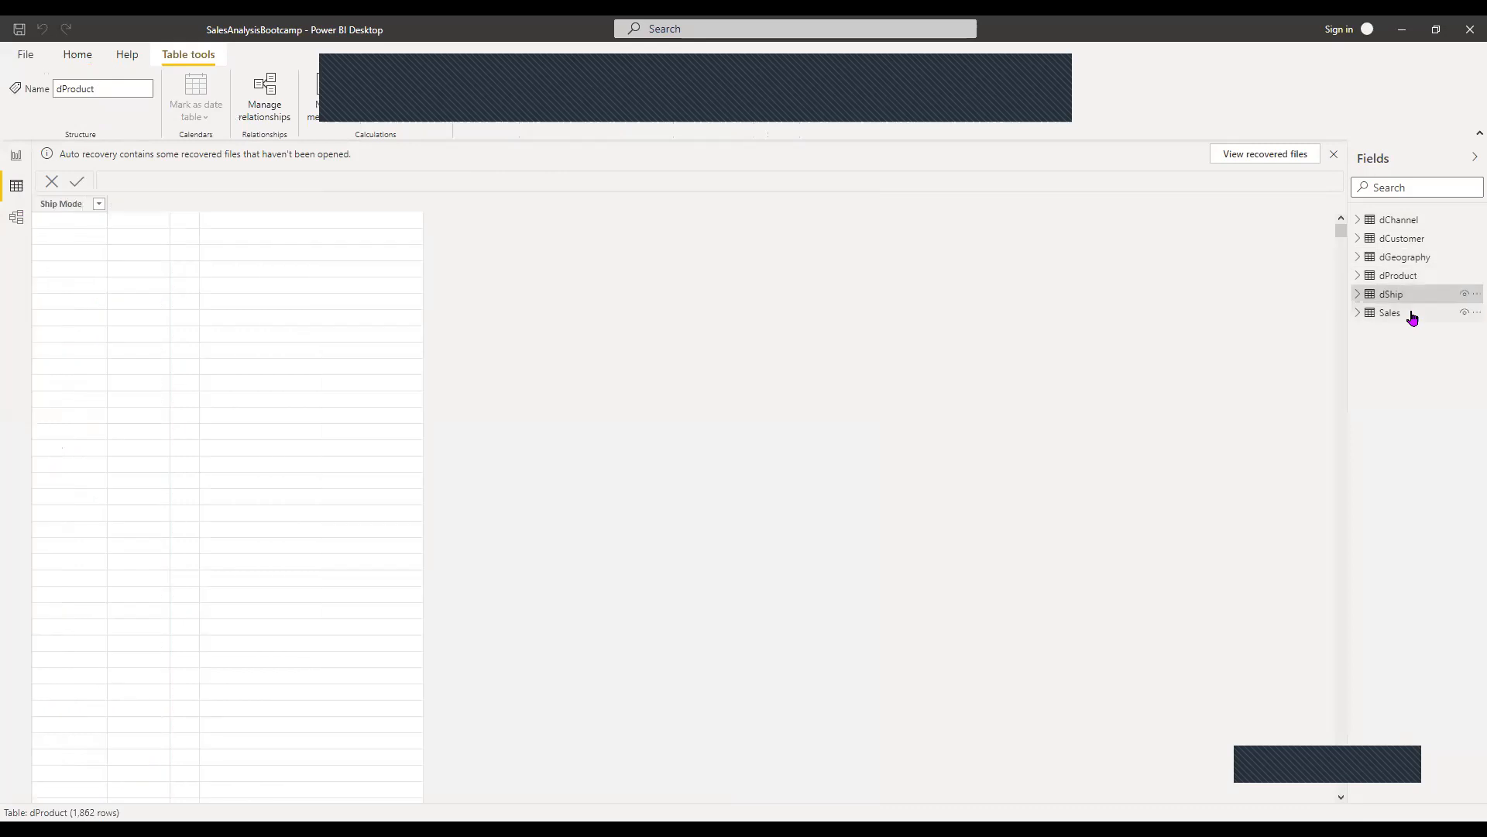
click(1411, 314)
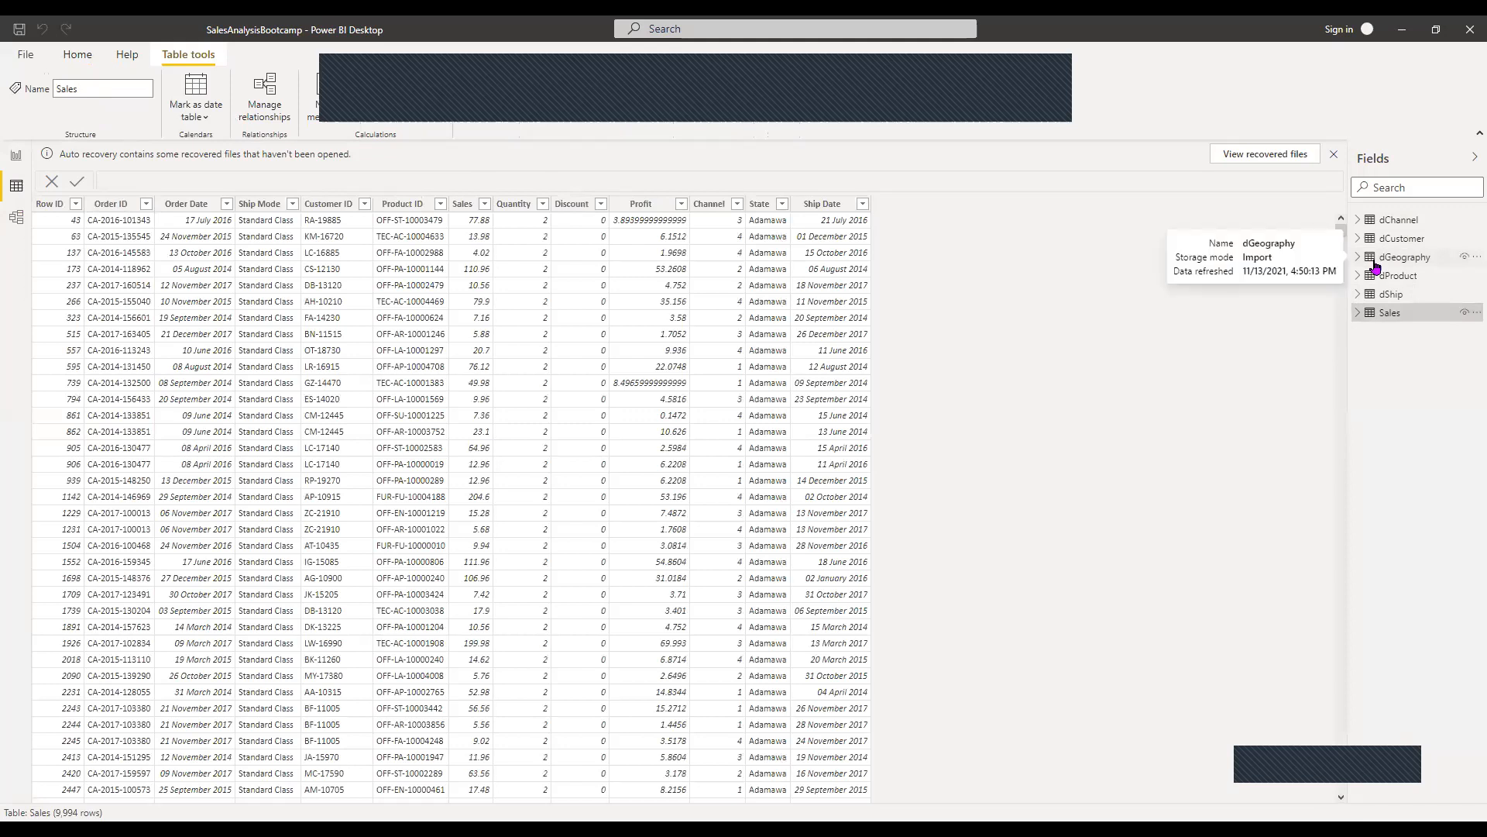
Step: Expand the dChannel, dCustomer, dGeography, dProduct, dShip and Sales tables to list their fields
click(1361, 220)
click(1359, 276)
click(1360, 350)
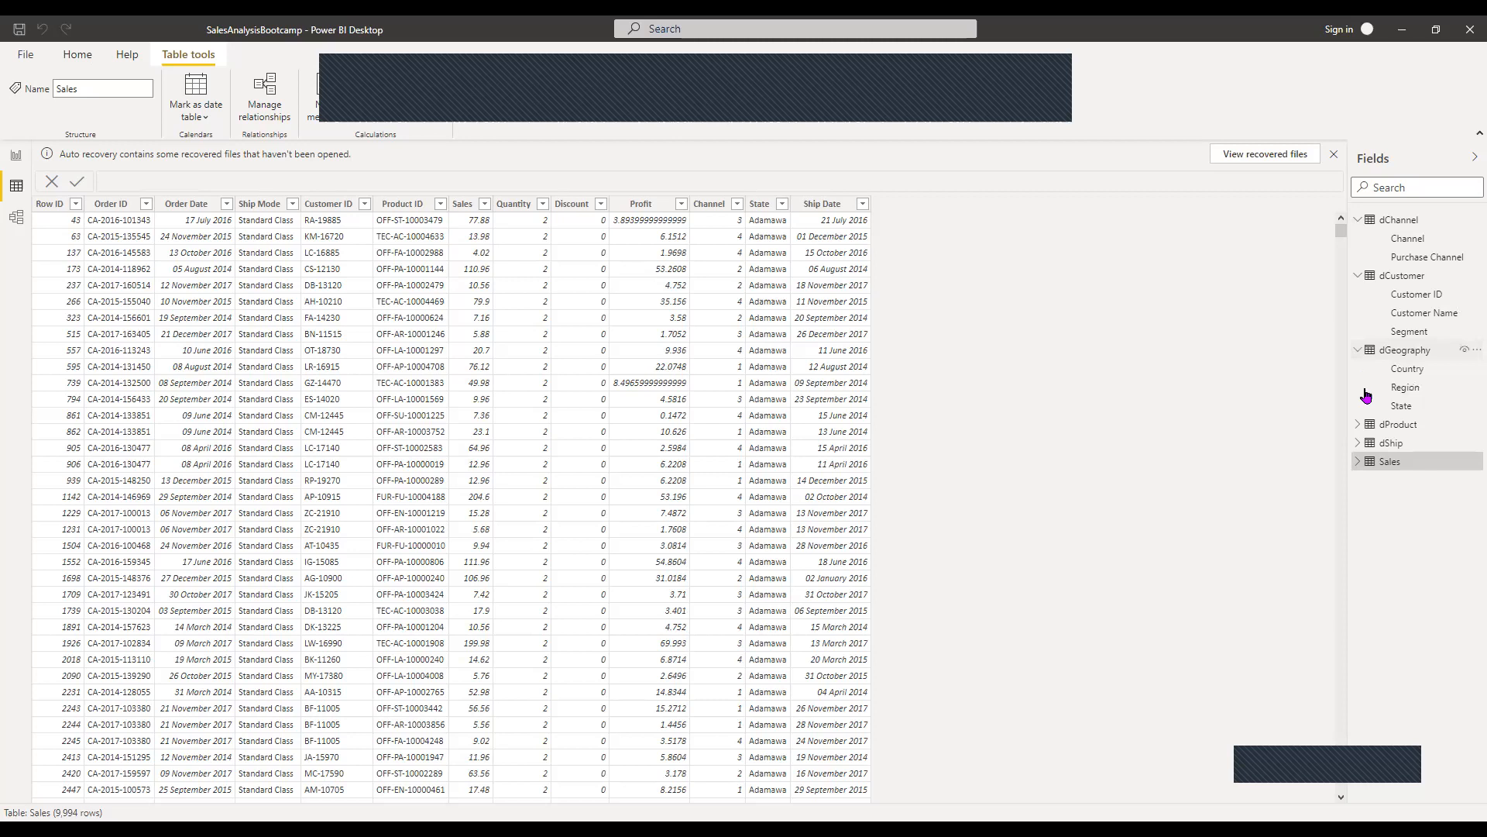
click(1360, 431)
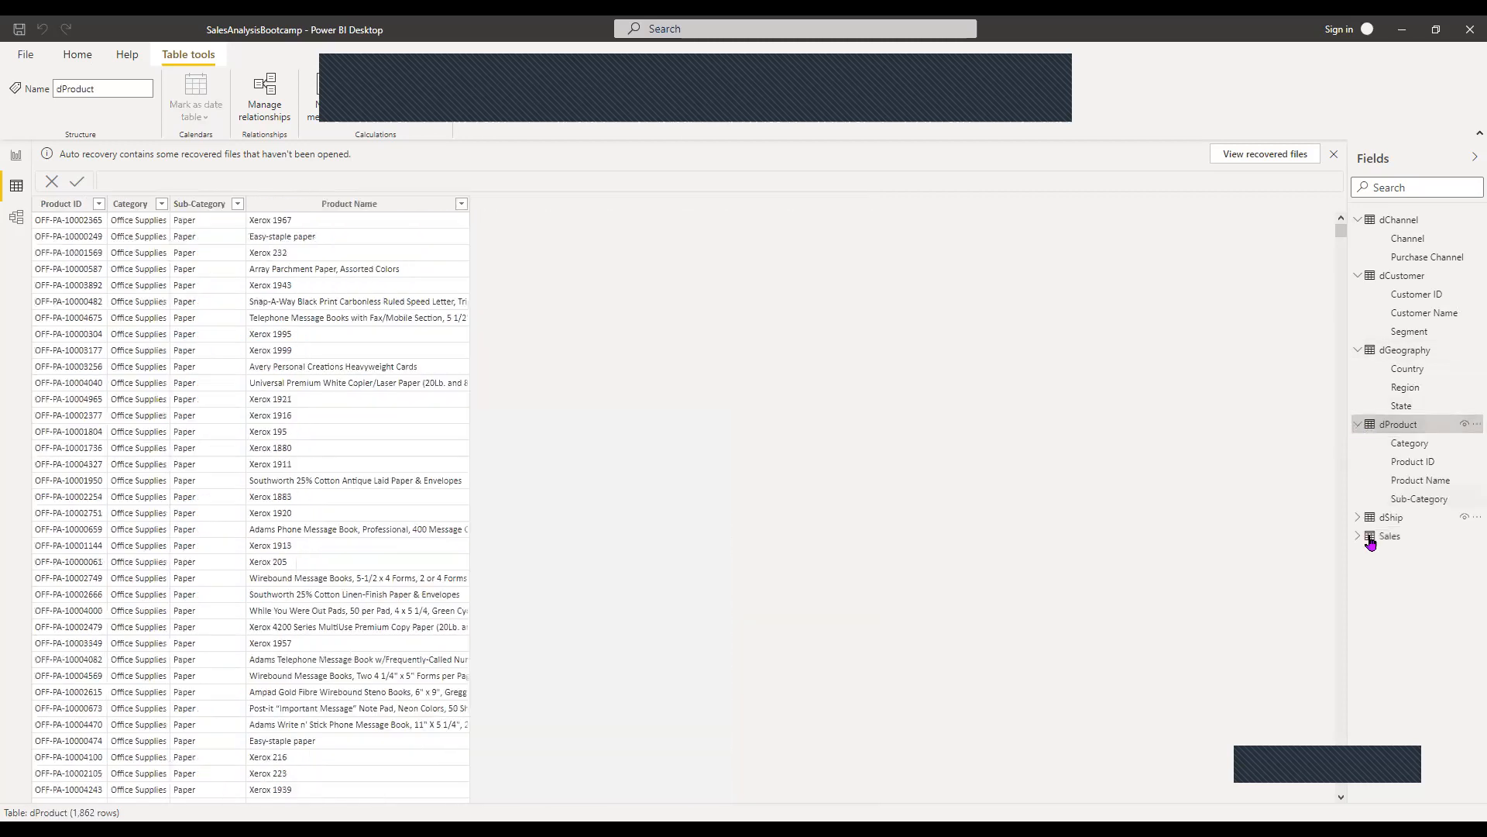
click(1358, 521)
click(1359, 558)
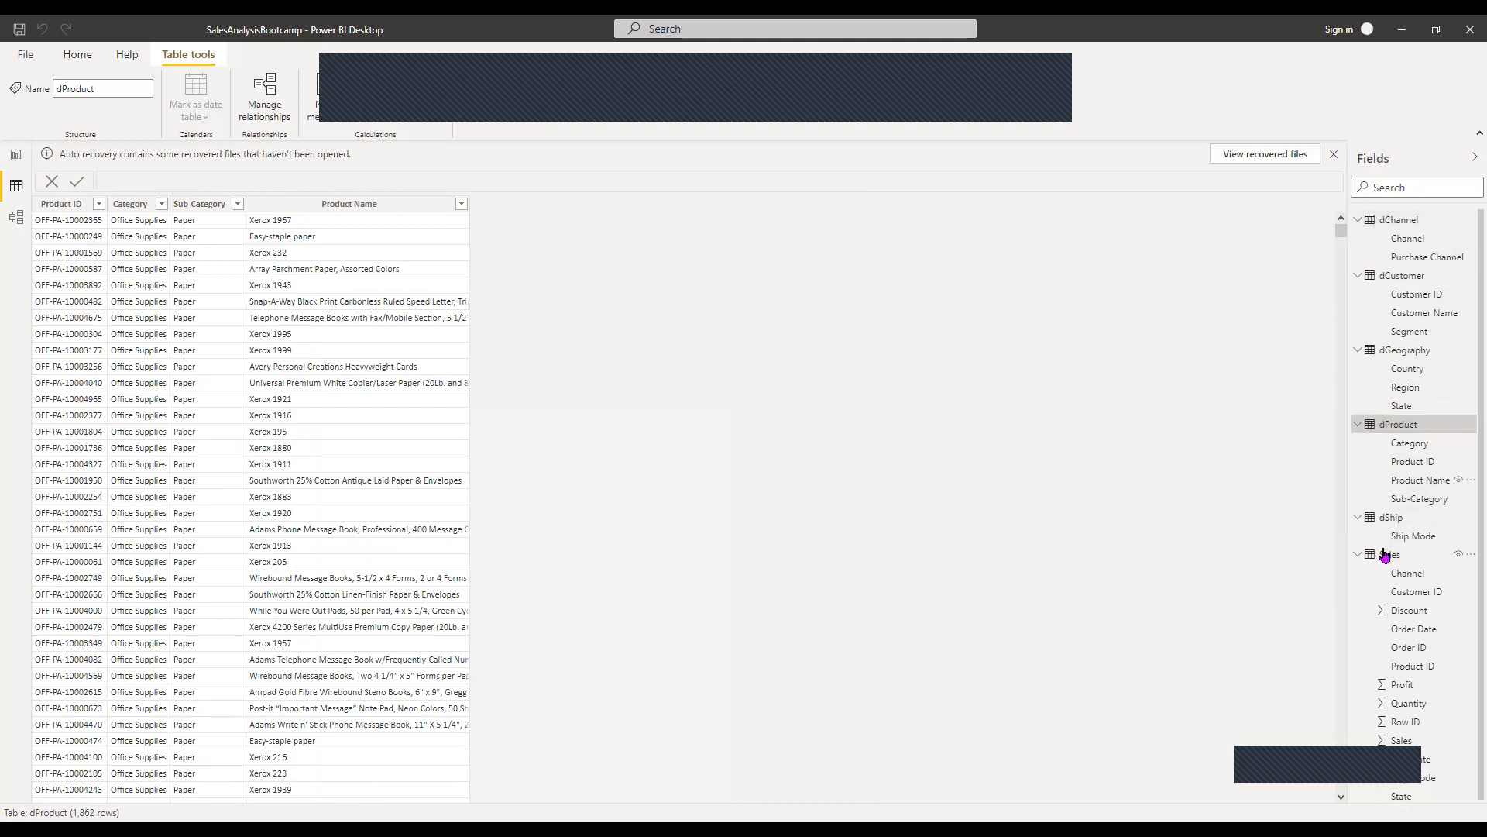
Step: Collapse the field lists of dChannel and dCustomer and expand them again
click(1360, 223)
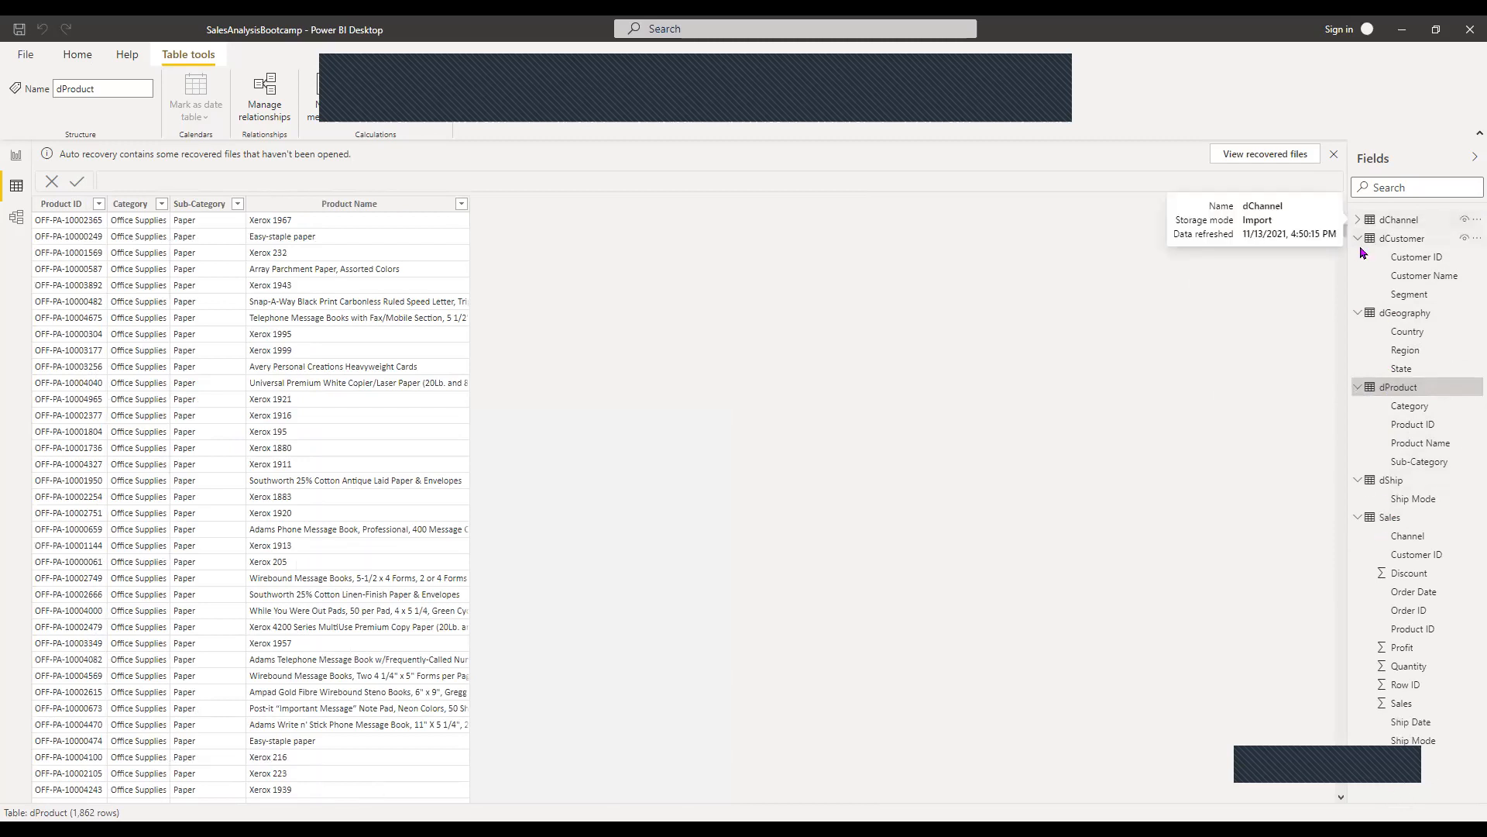
click(1361, 240)
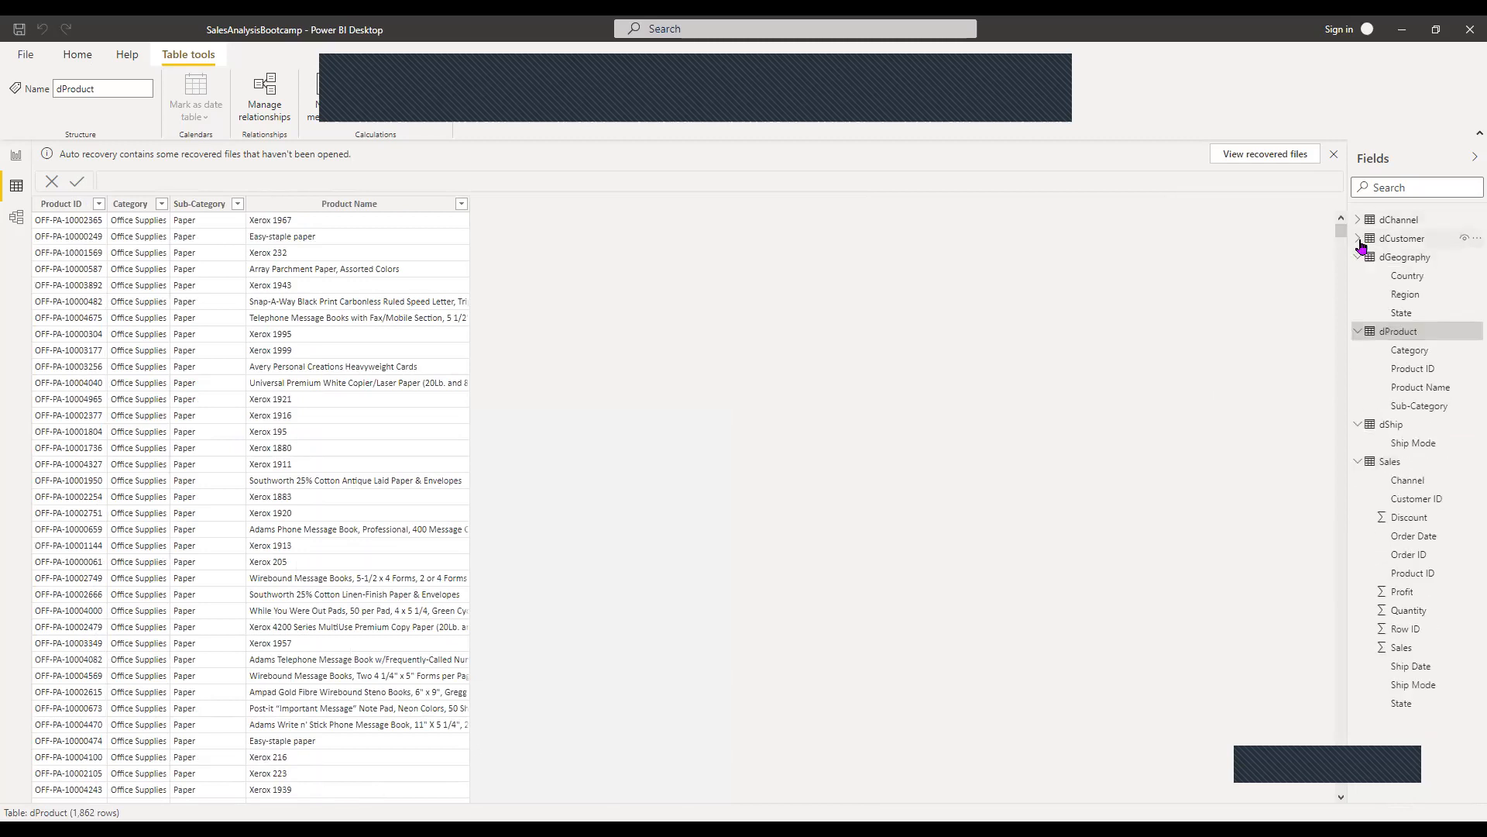
click(1361, 229)
click(1360, 221)
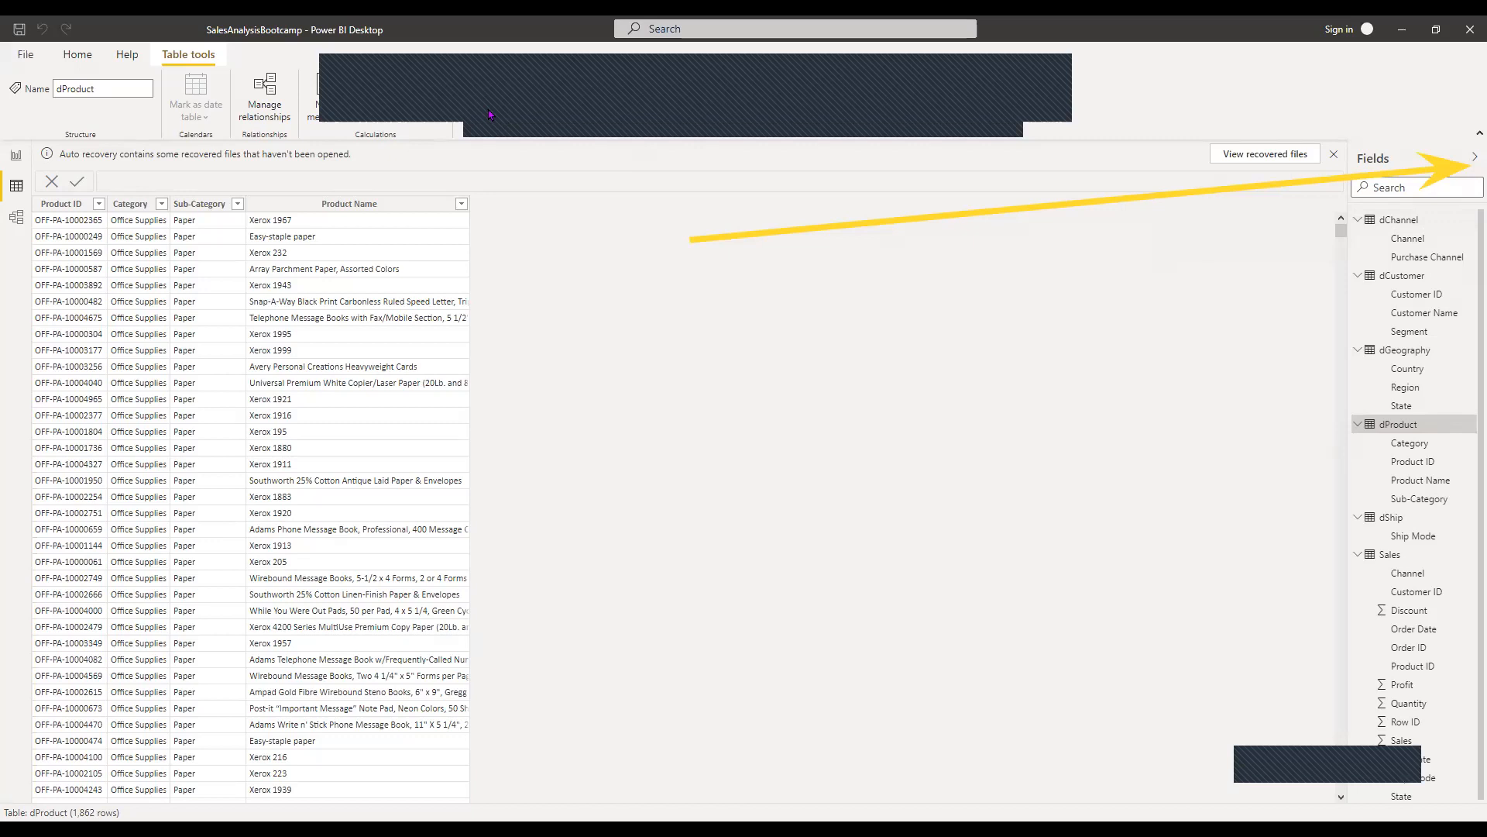
Step: Hide and reshow the Fields pane, and expand the Sales and dGeography tables to list their fields
click(1472, 159)
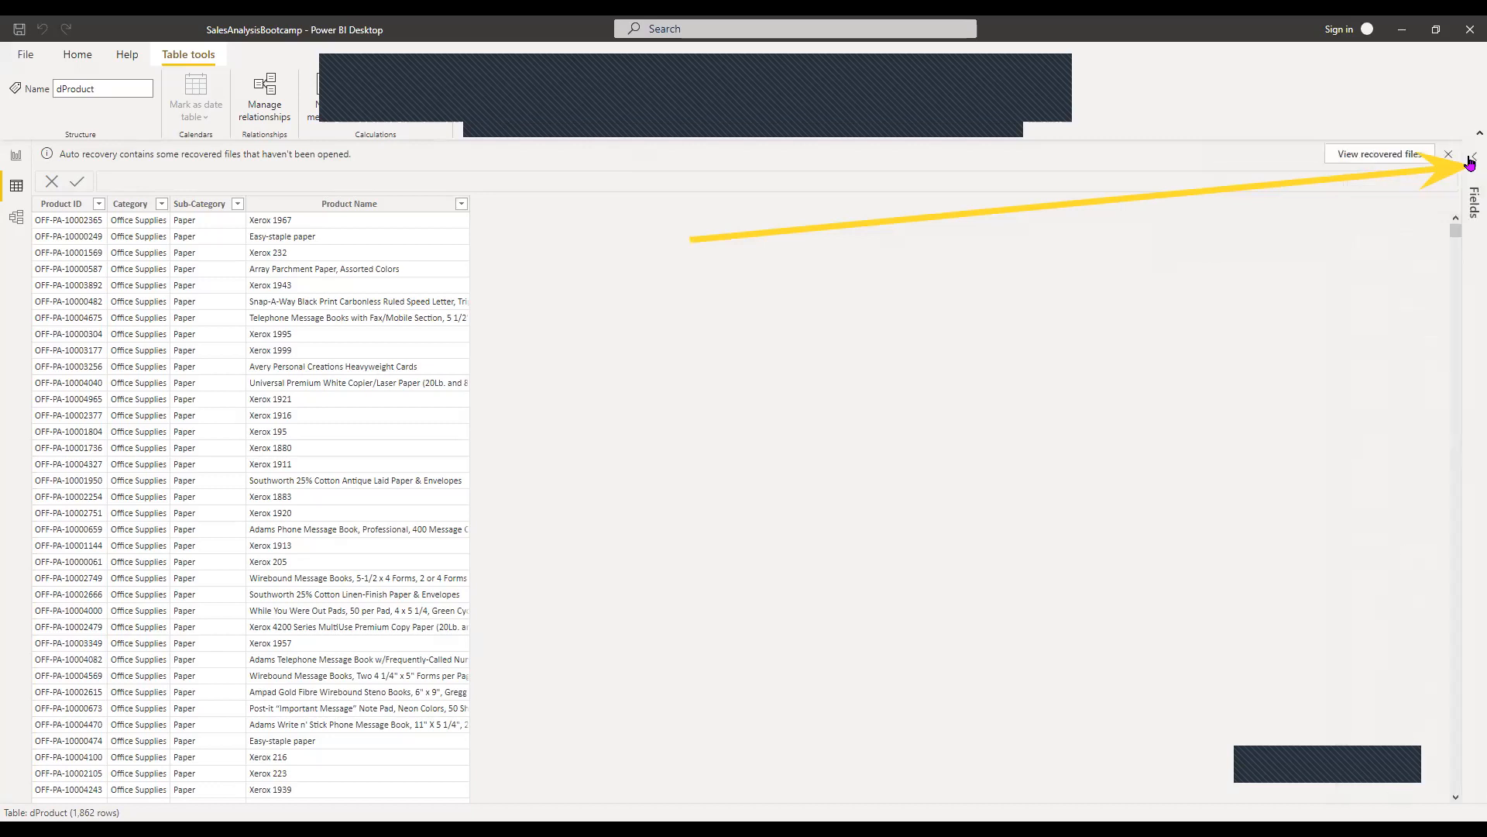
click(1471, 160)
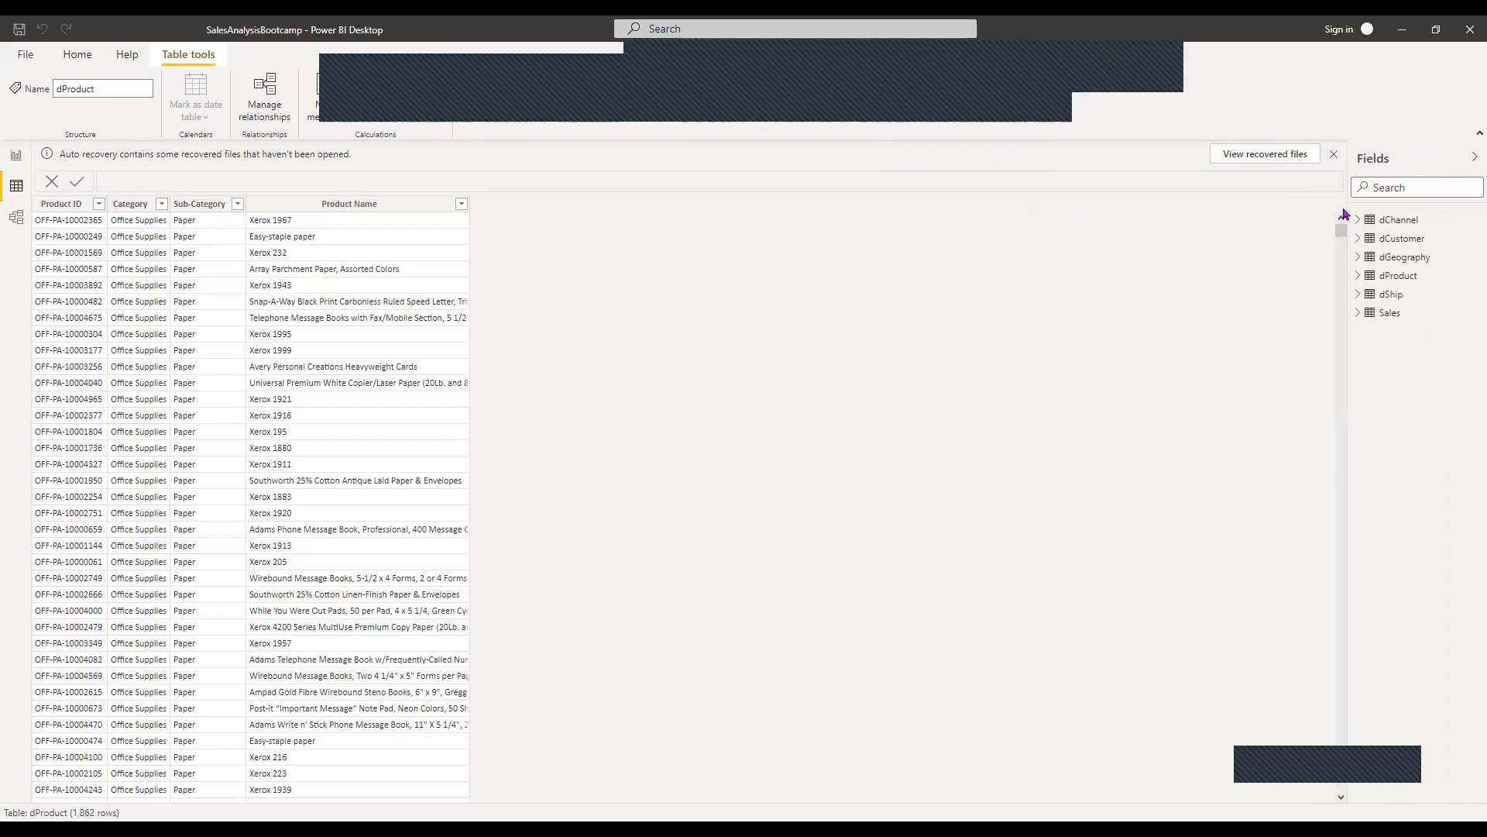
click(1358, 312)
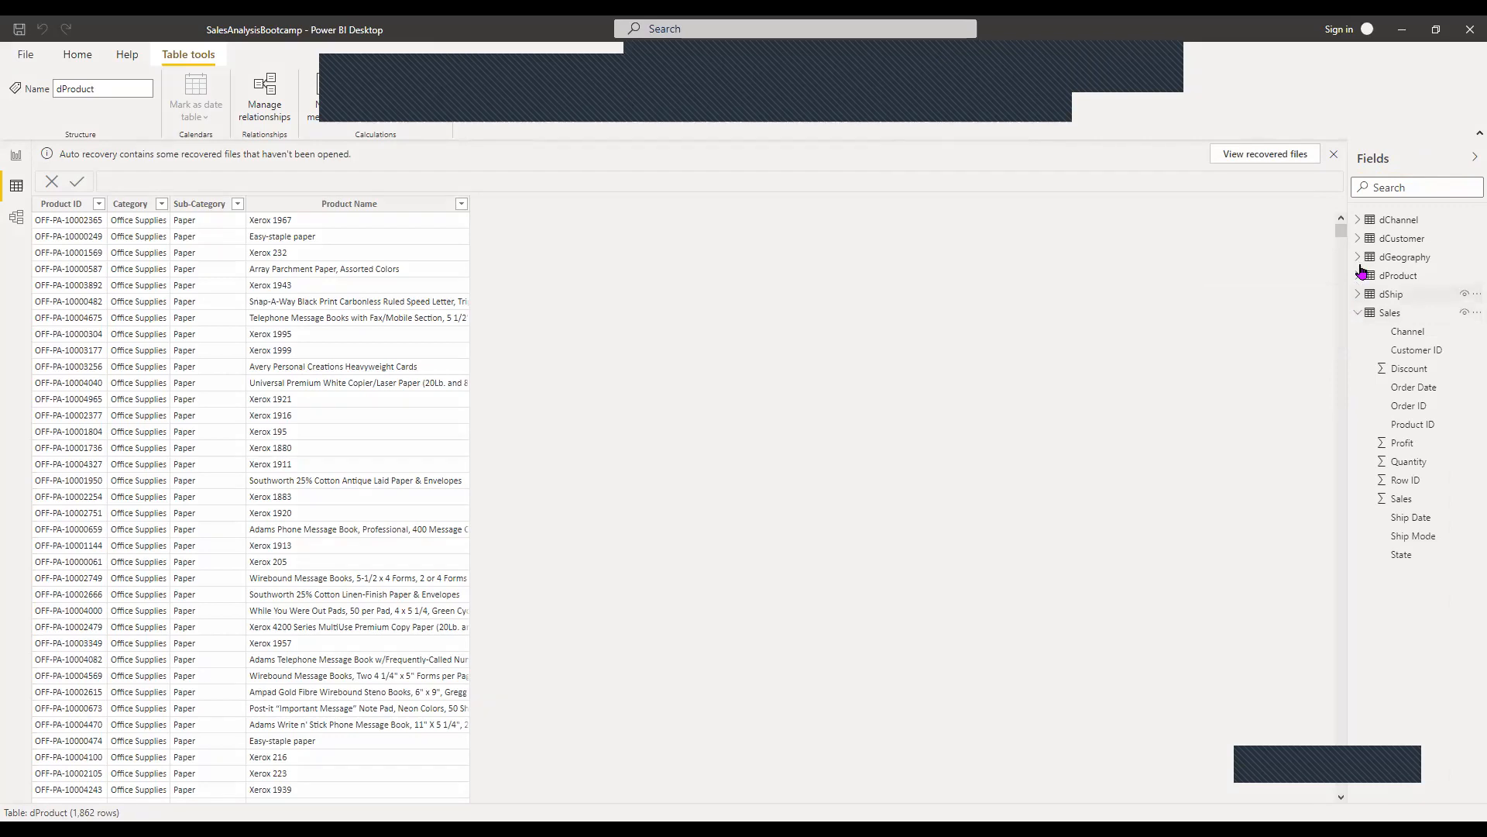
click(1358, 257)
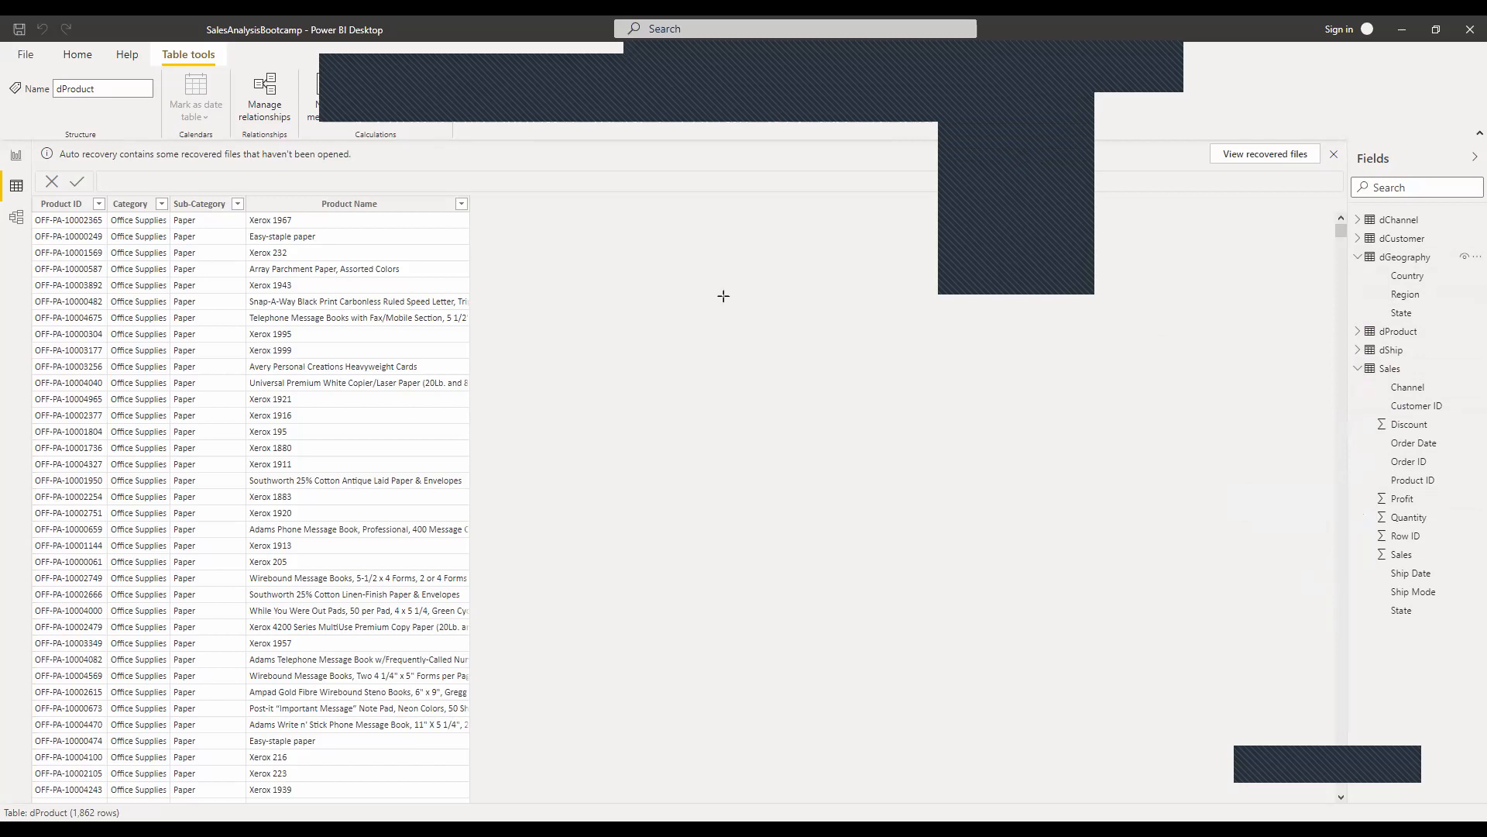
drag(723, 296, 1468, 161)
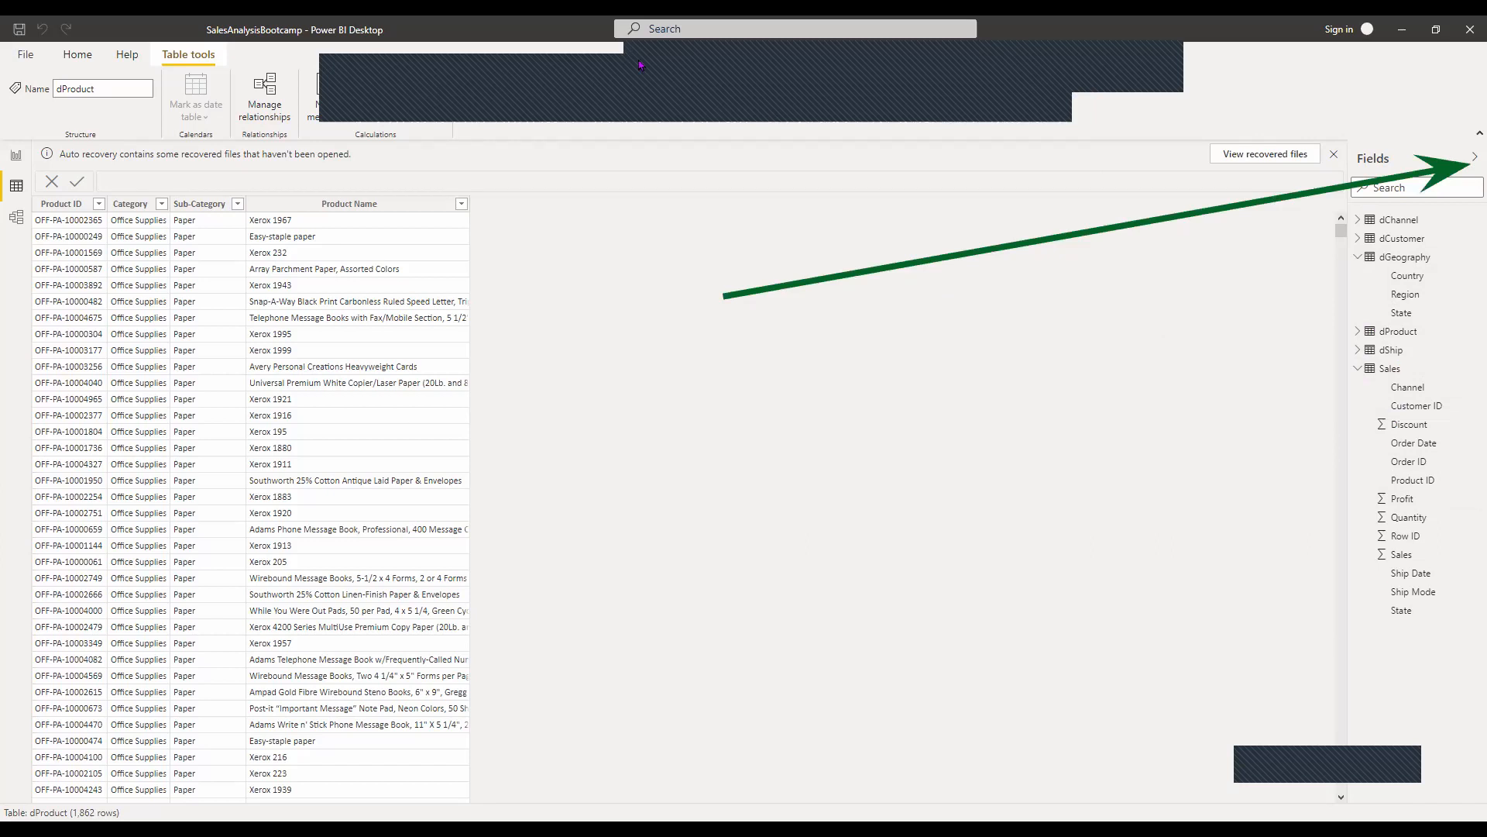
click(1472, 159)
click(1471, 160)
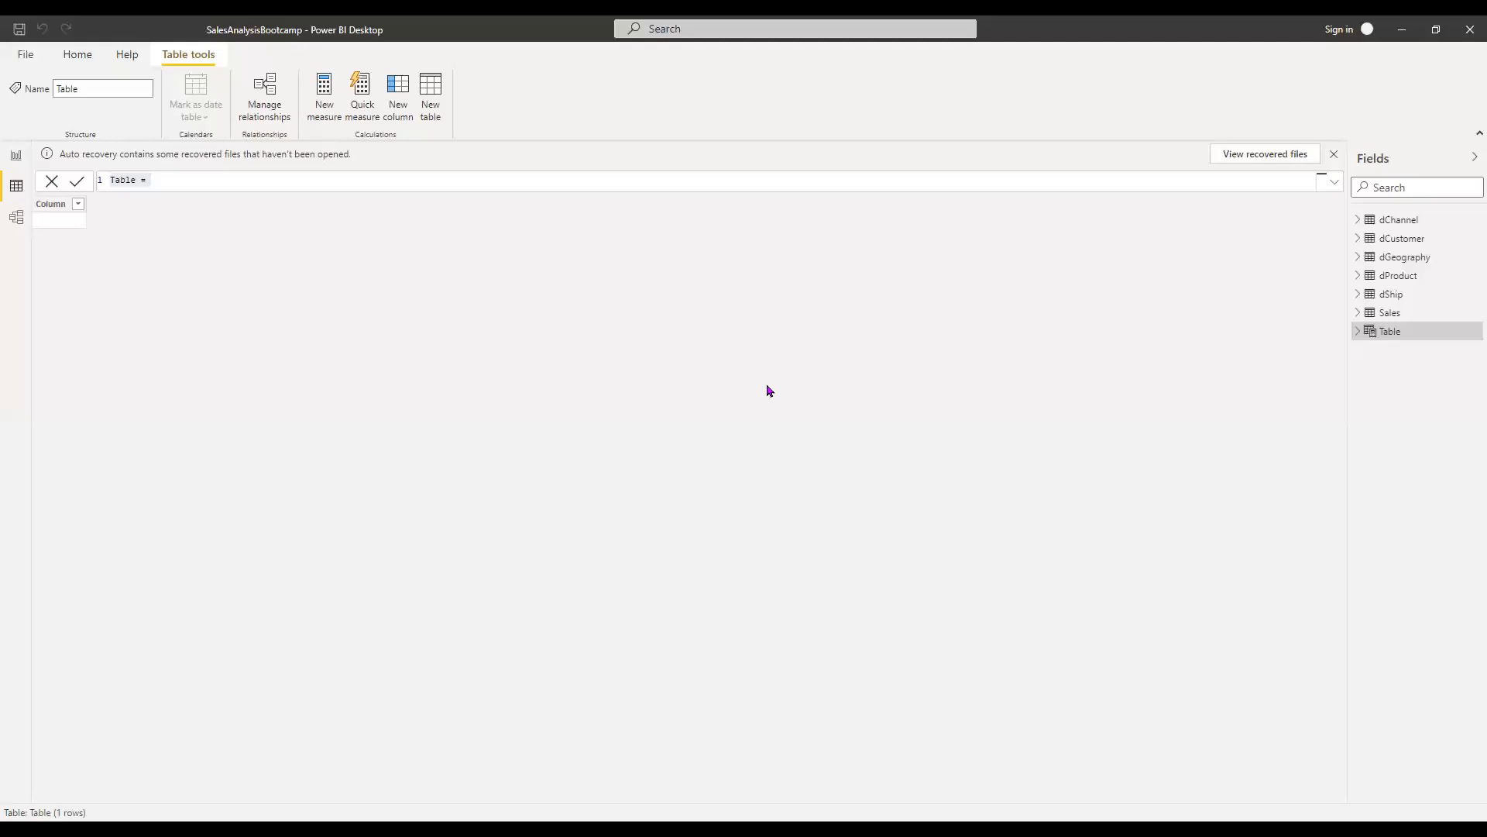
Step: Start editing the new calculated table's formula and enlarge the formula text
click(570, 185)
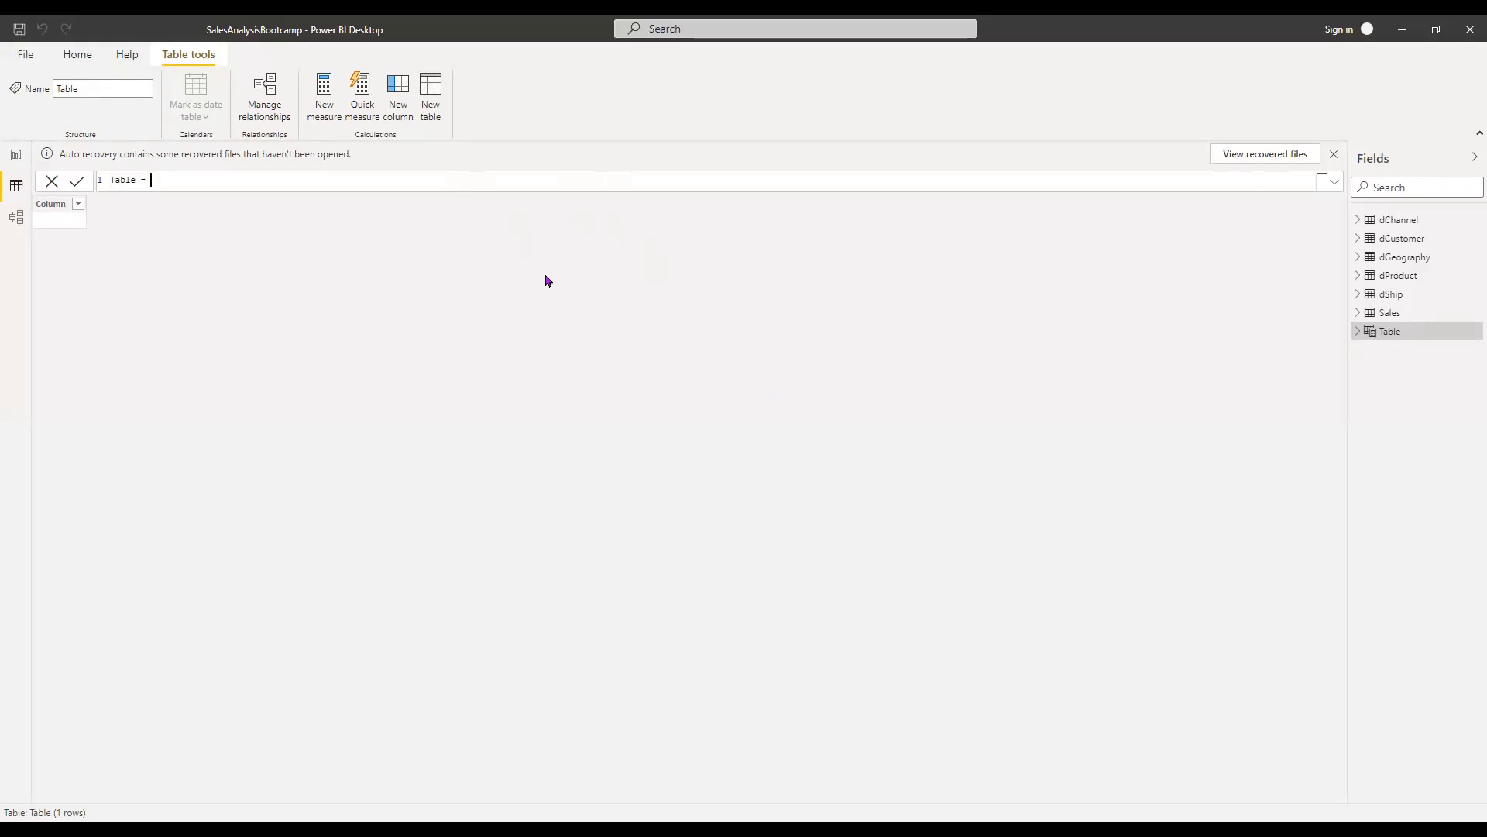
click(528, 186)
scroll(538, 189, up, 3)
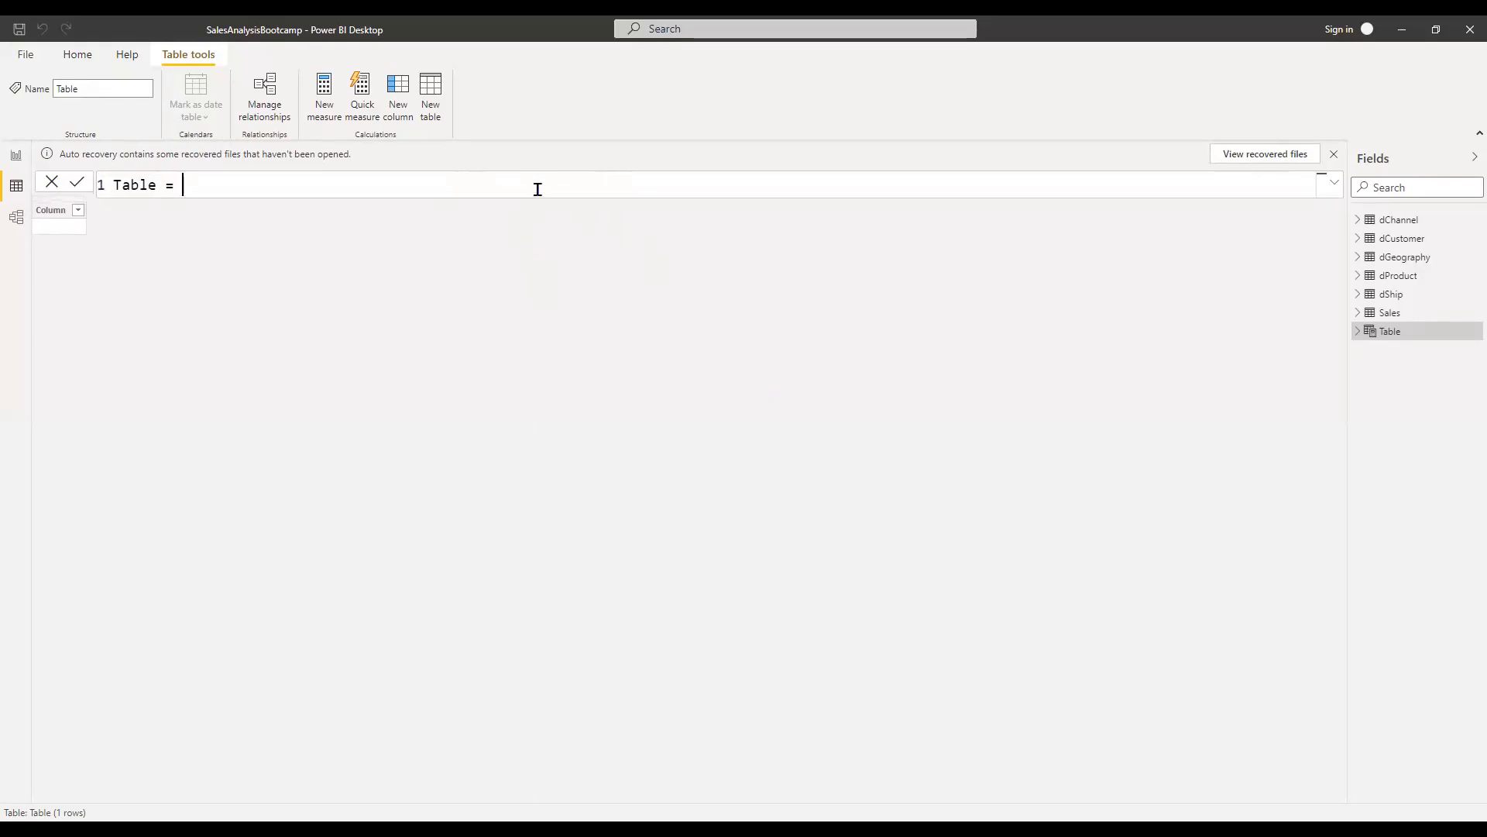
scroll(537, 189, up, 3)
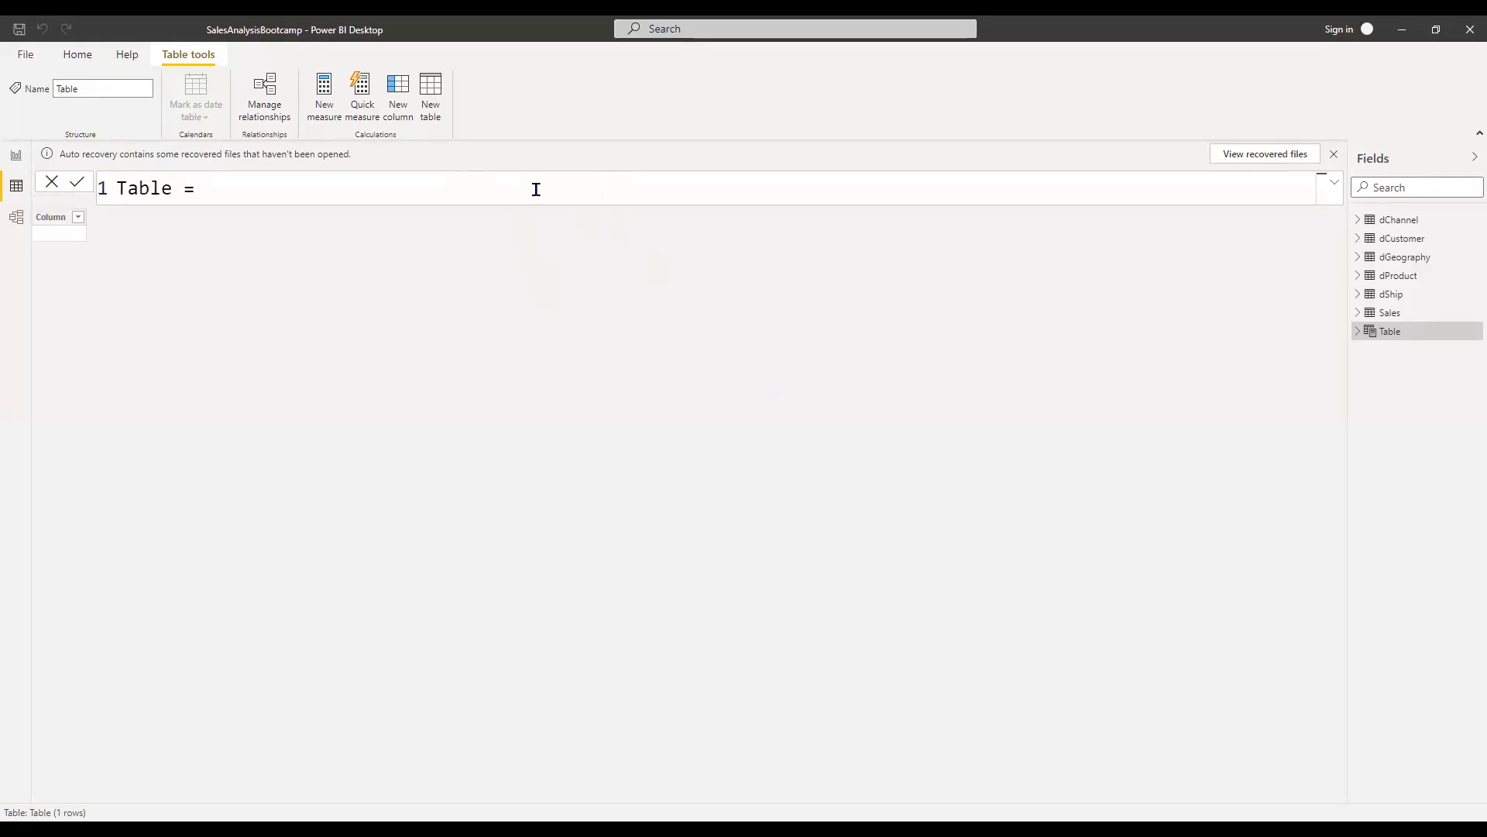
scroll(536, 189, up, 2)
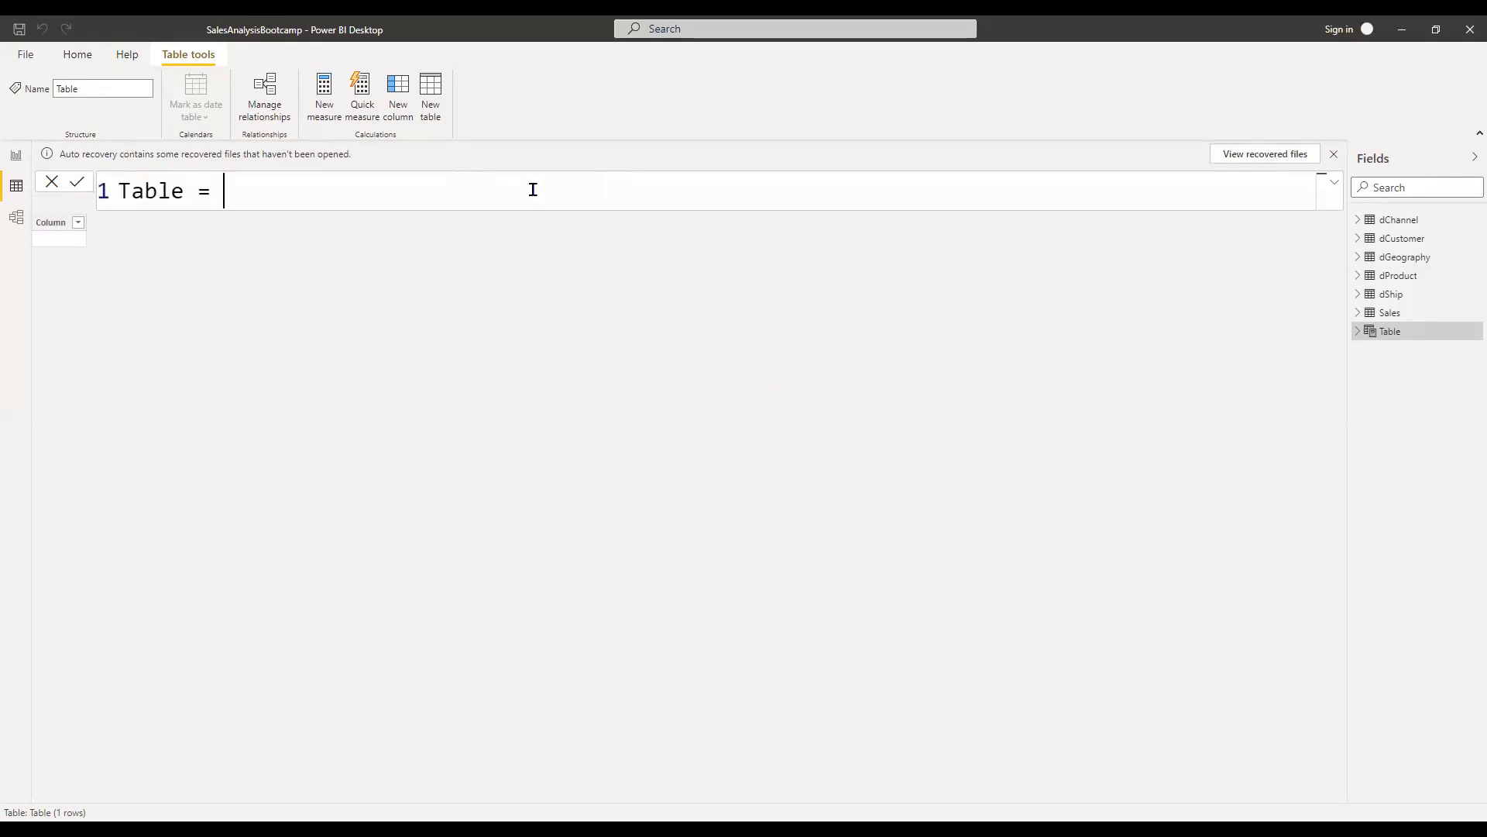
Step: Replace the default text of the new table's formula with the name dCalendar
key(BackSpace)
key(BackSpace)
key(BackSpace)
key(BackSpace)
key(BackSpace)
key(BackSpace)
key(BackSpace)
key(BackSpace)
text(dCalendar)
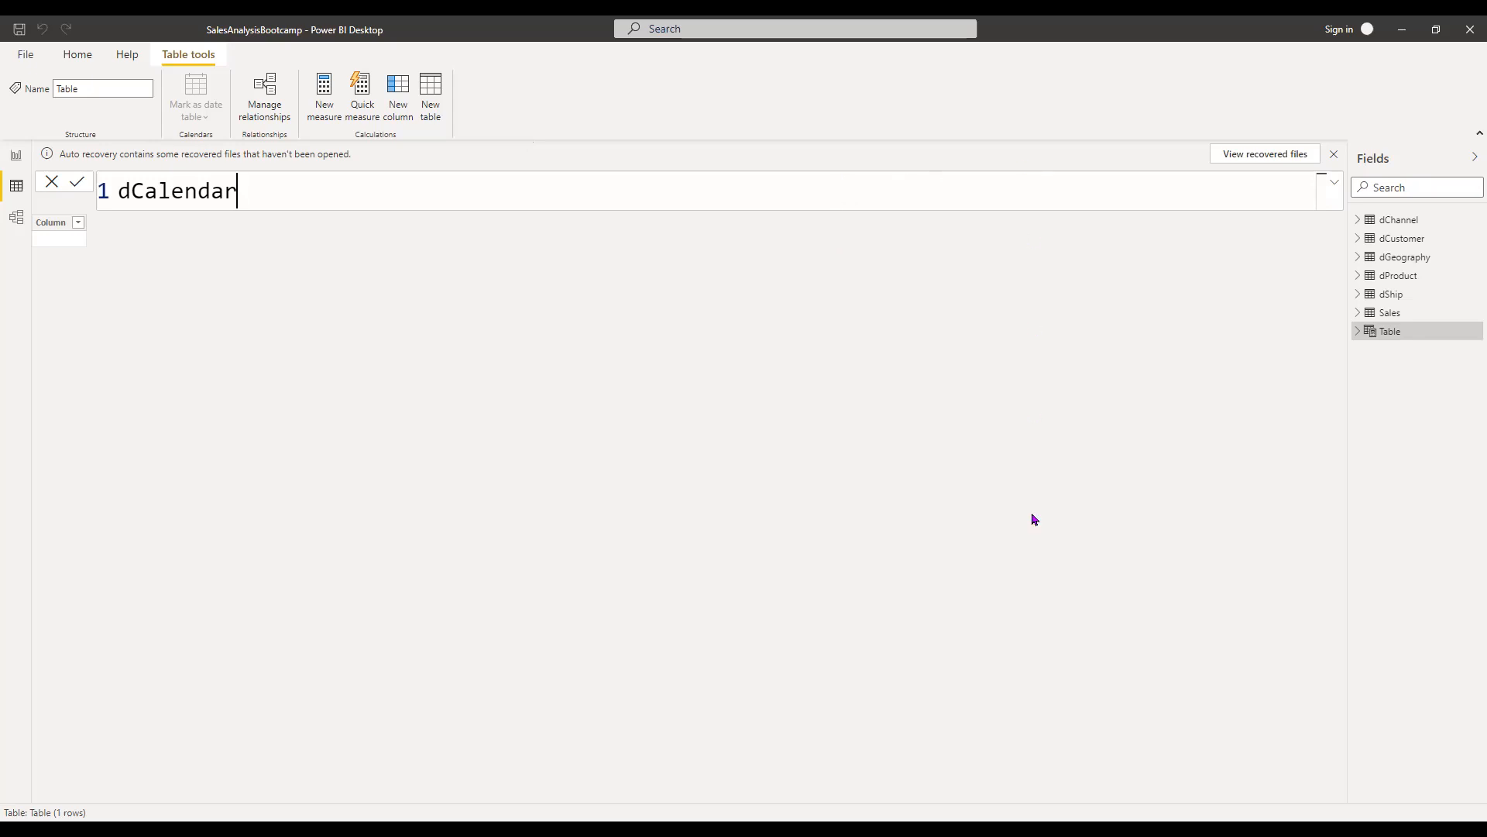
Step: Clear the formula text and create the calculated table dCalendar = CALENDARAUTO()
key(ctrl+a)
key(BackSpace)
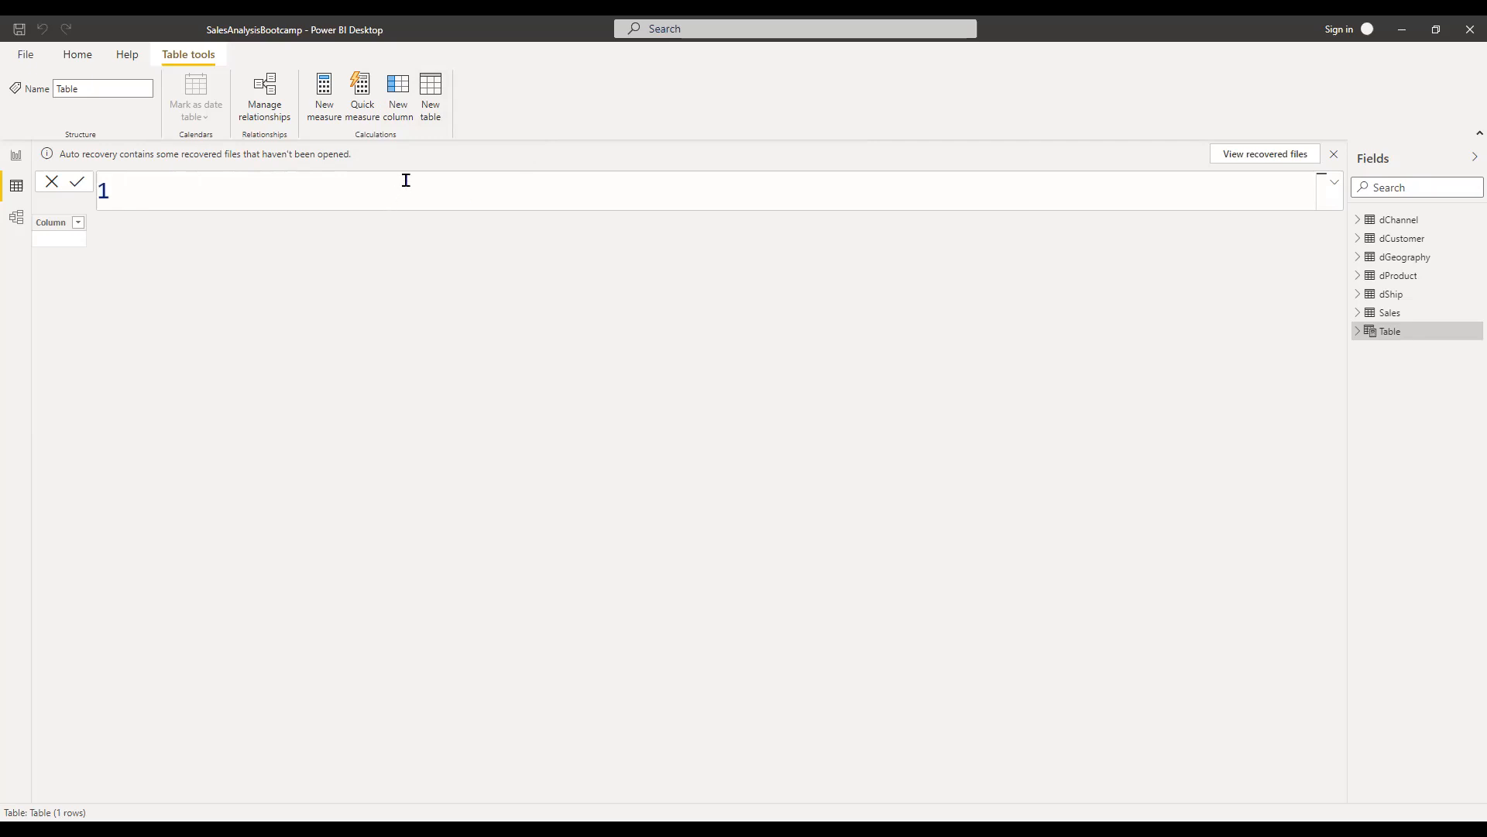
scroll(406, 181, up, 2)
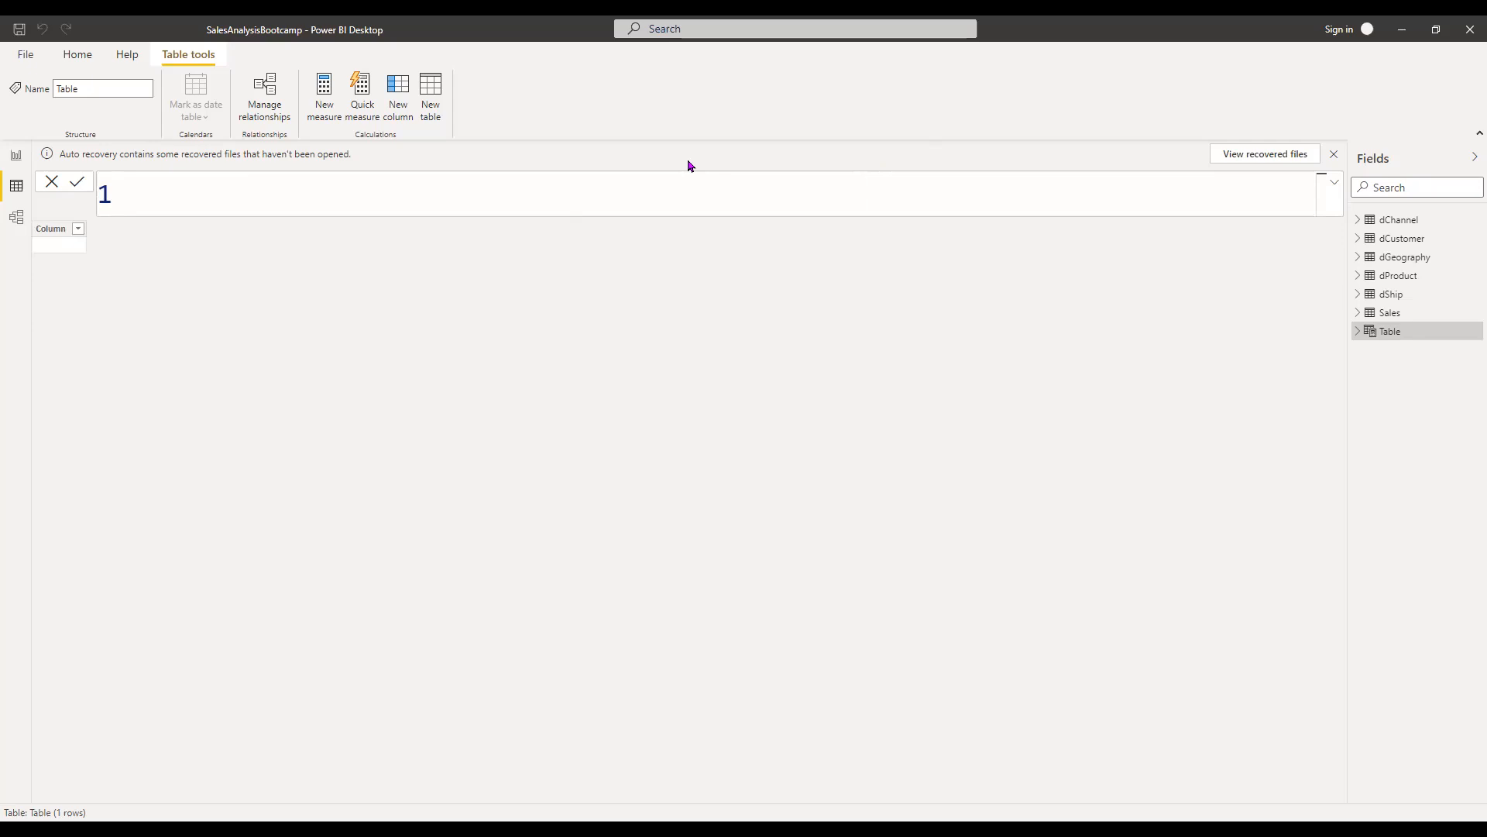
text(dCalendat)
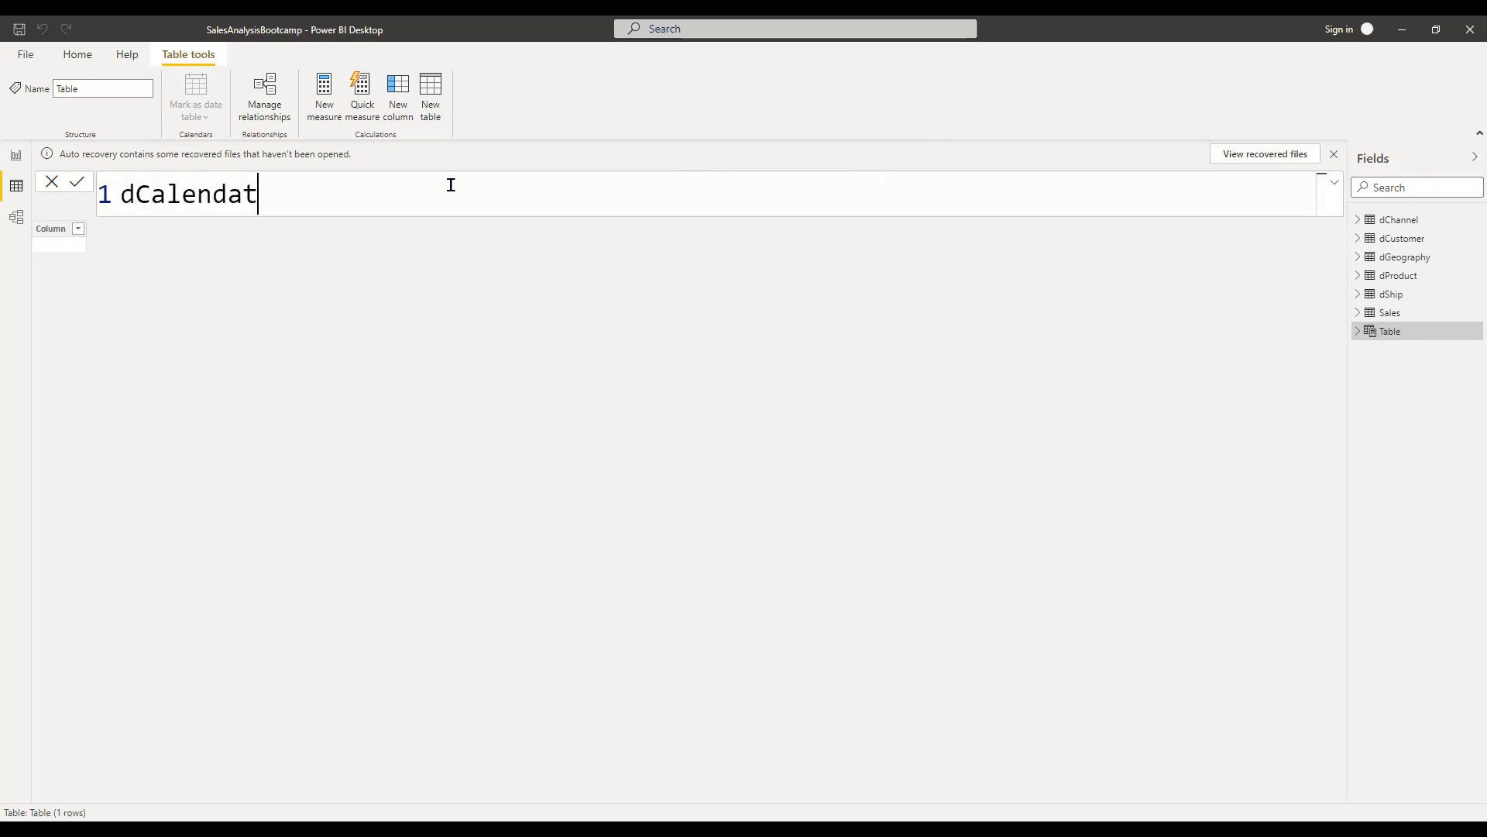
text(r)
key(BackSpace)
key(BackSpace)
text(r =)
text(CALE)
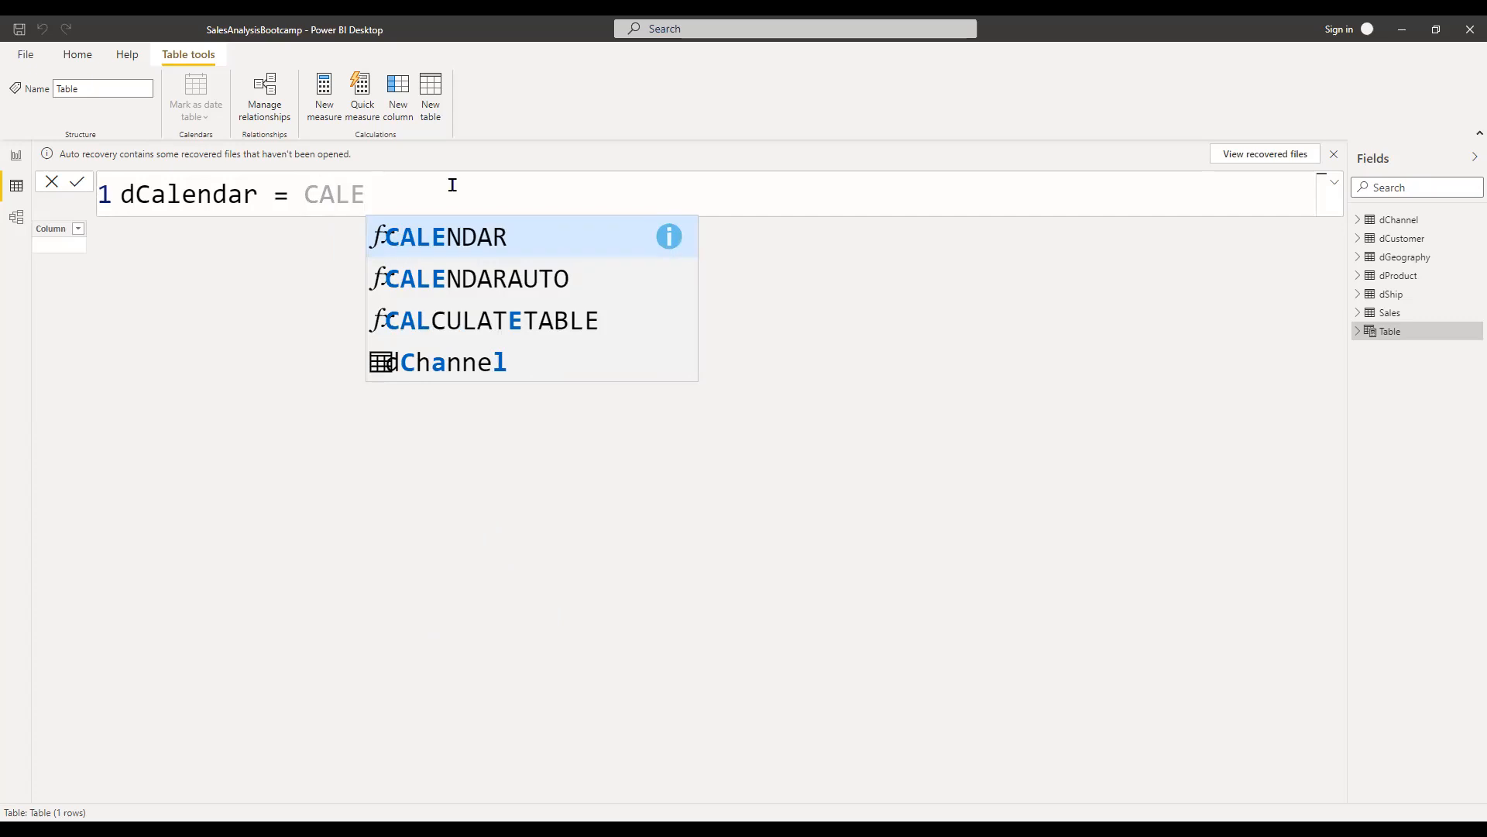
key(Down)
key(Tab)
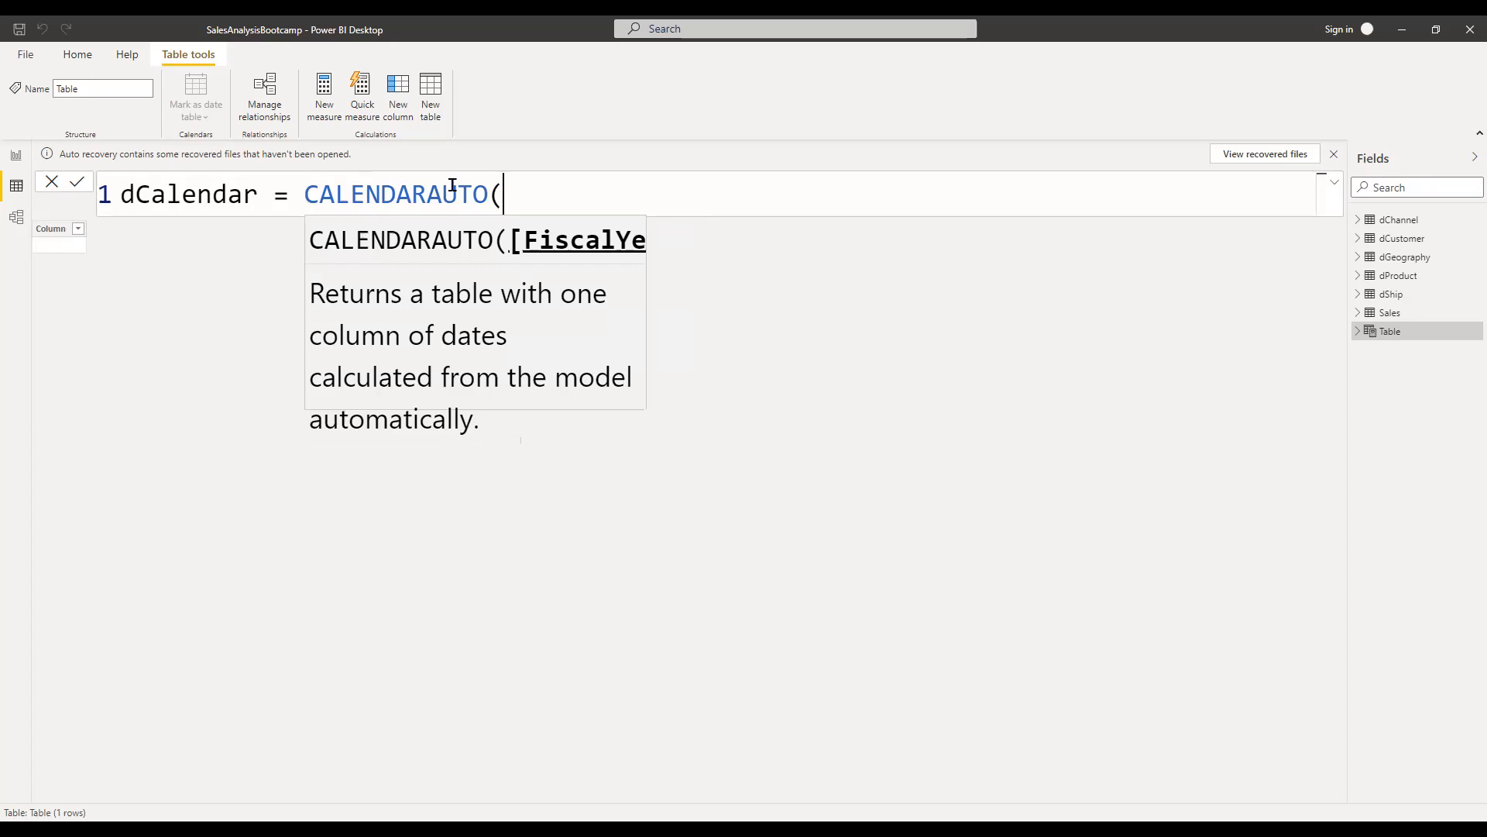
text())
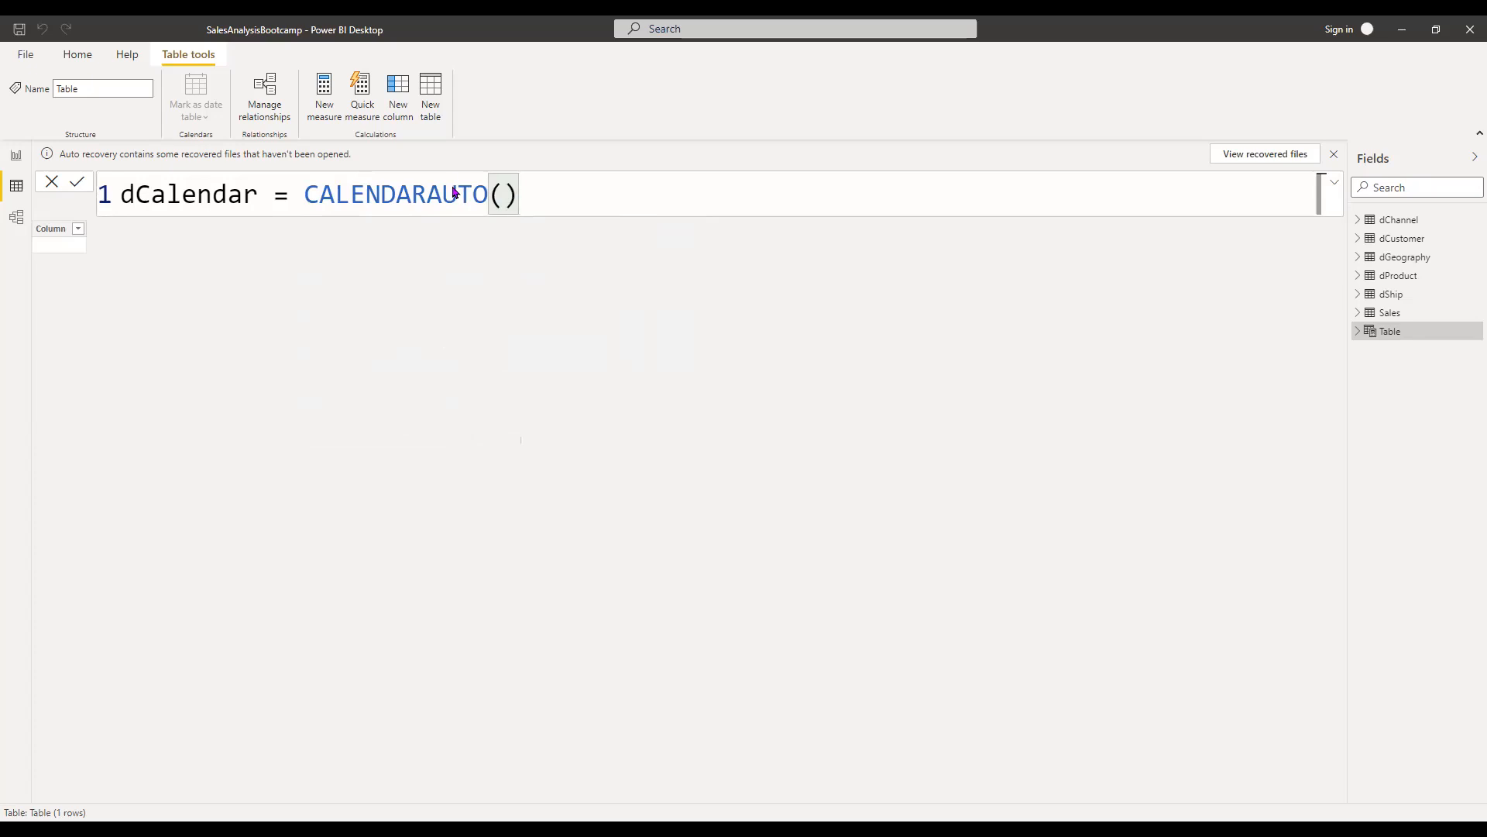
key(Return)
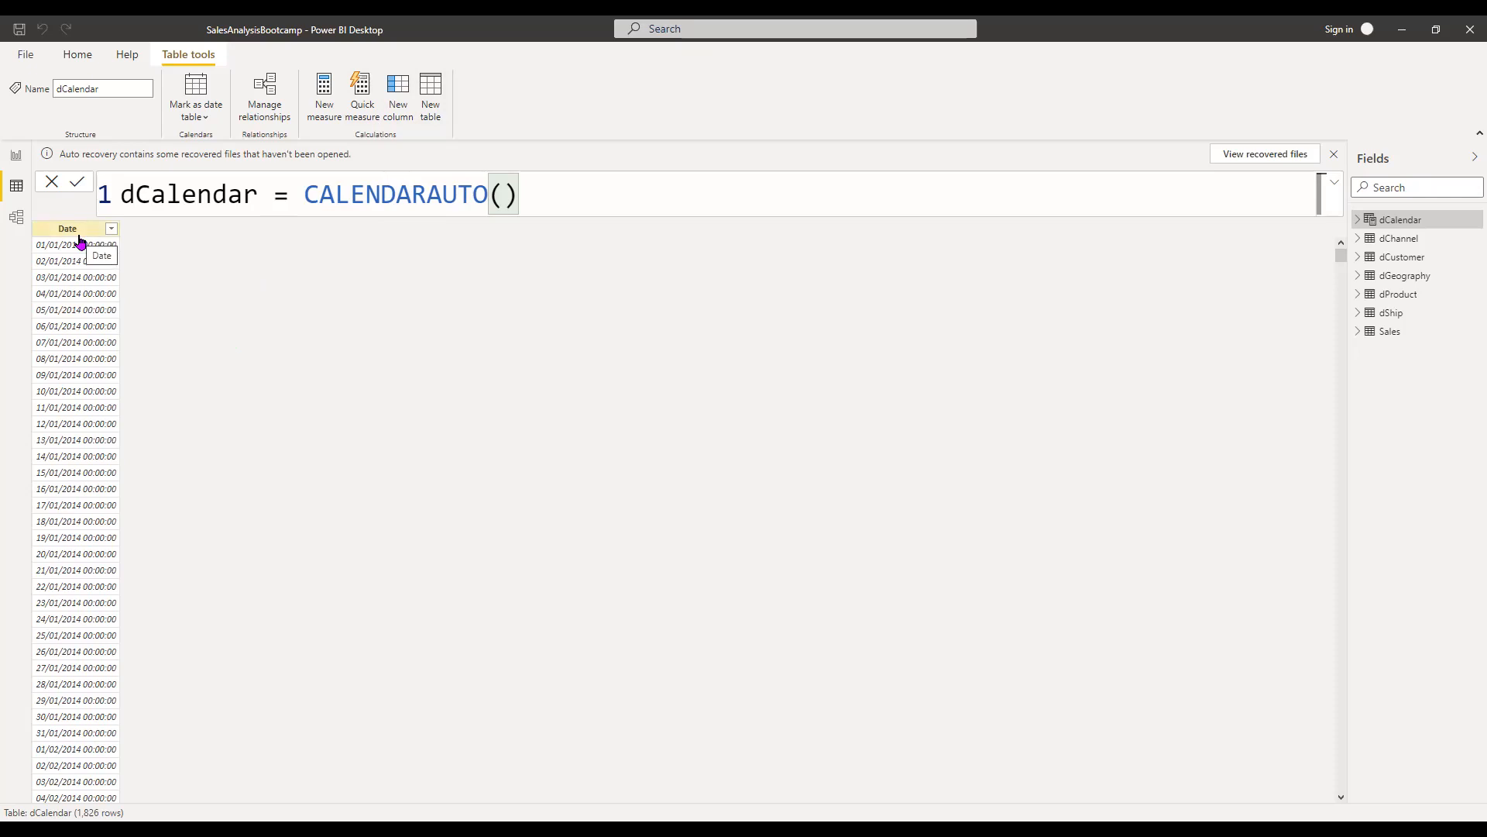
click(827, 326)
text(2)
key(BackSpace)
text(Date)
key(Return)
text(MOnth)
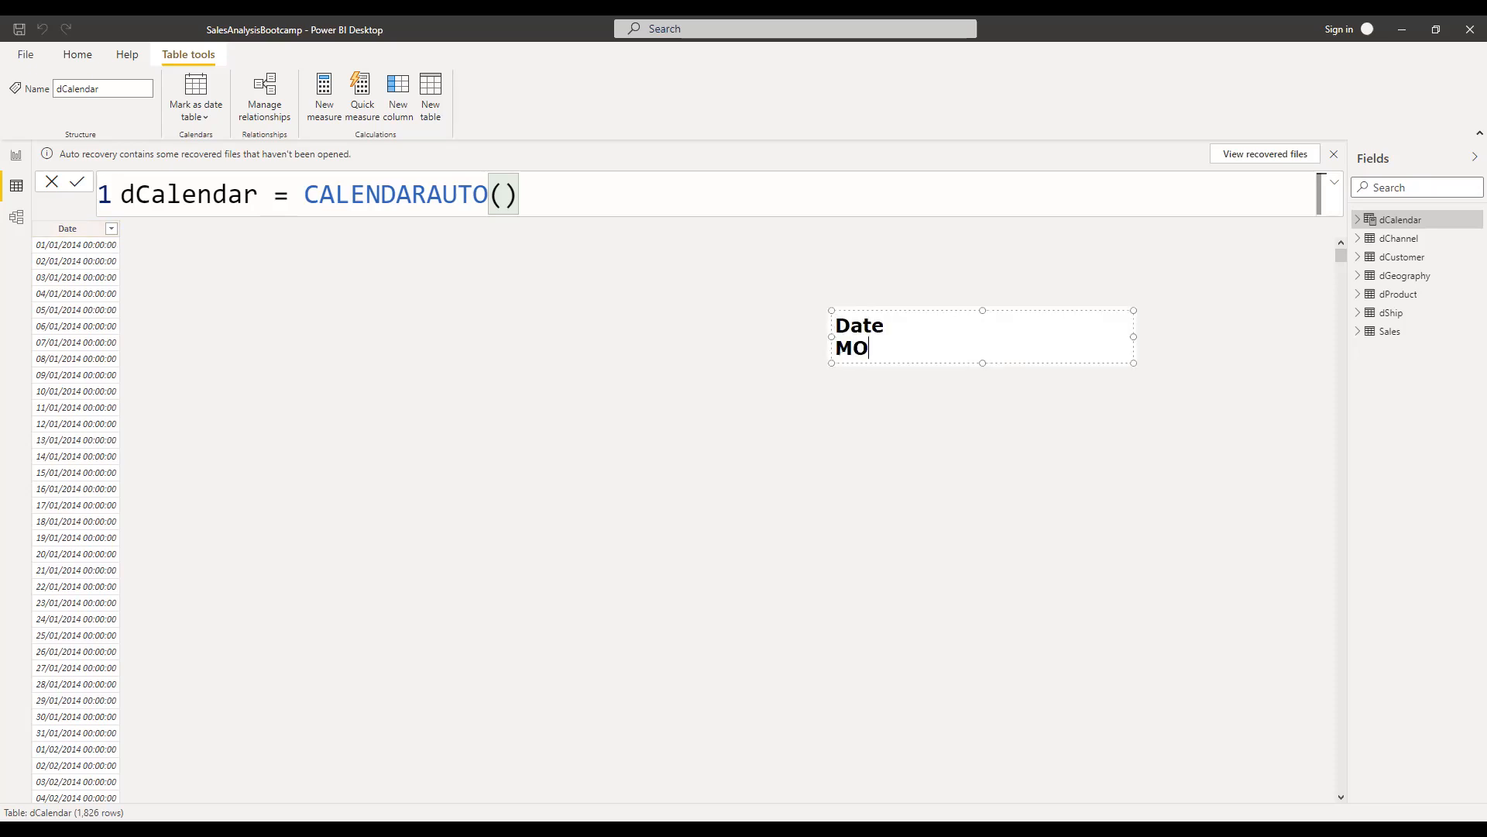
key(Return)
text(On)
key(BackSpace)
key(BackSpace)
key(BackSpace)
text(MOnth)
key(BackSpace)
key(BackSpace)
key(BackSpace)
key(BackSpace)
key(BackSpace)
key(Return)
text(MonthNUmber)
key(Return)
text(Quarter)
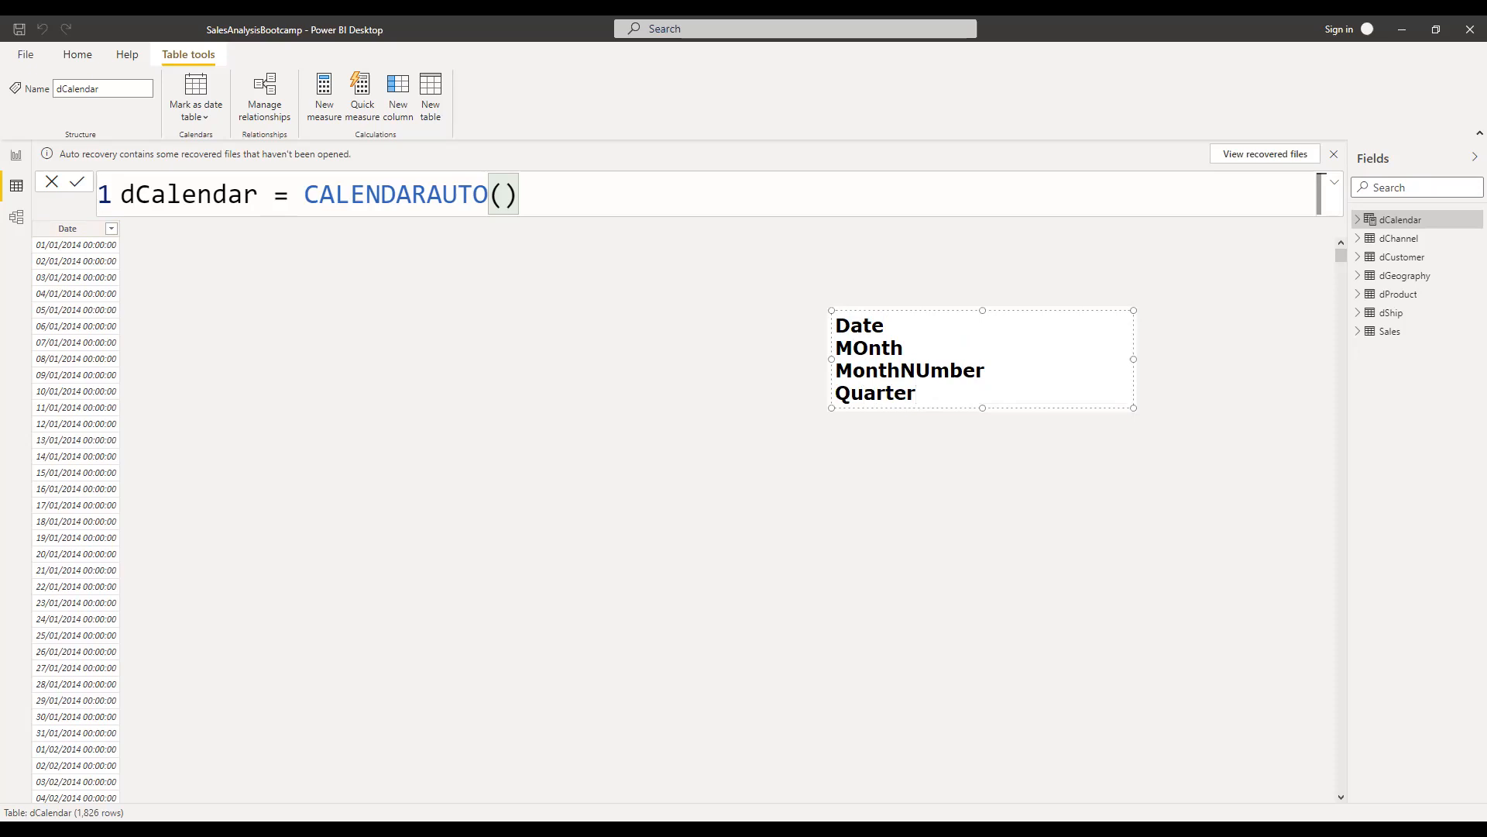
key(Return)
text(Week)
key(Return)
text(Day of the week)
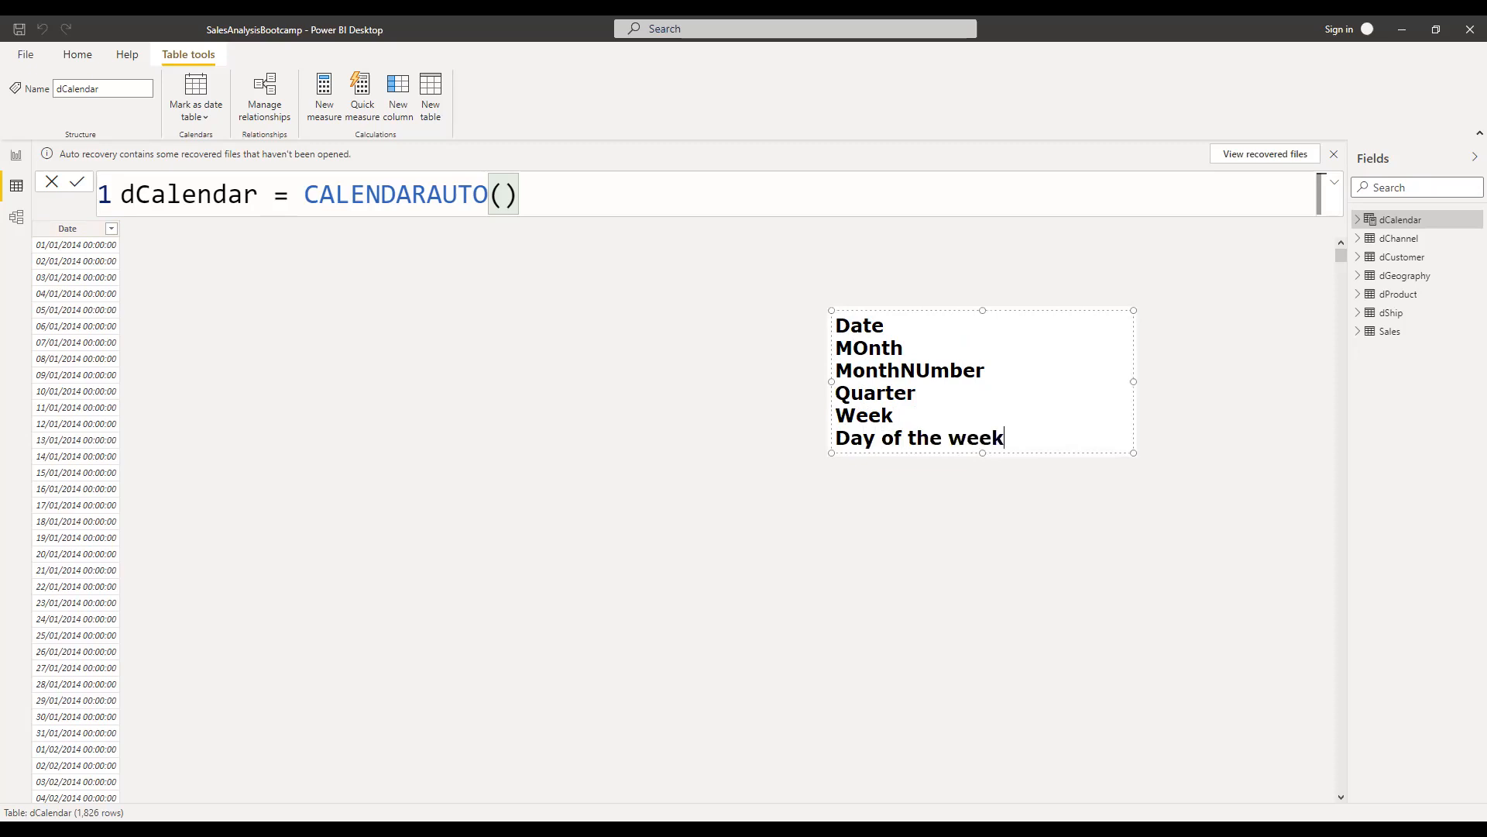
key(Return)
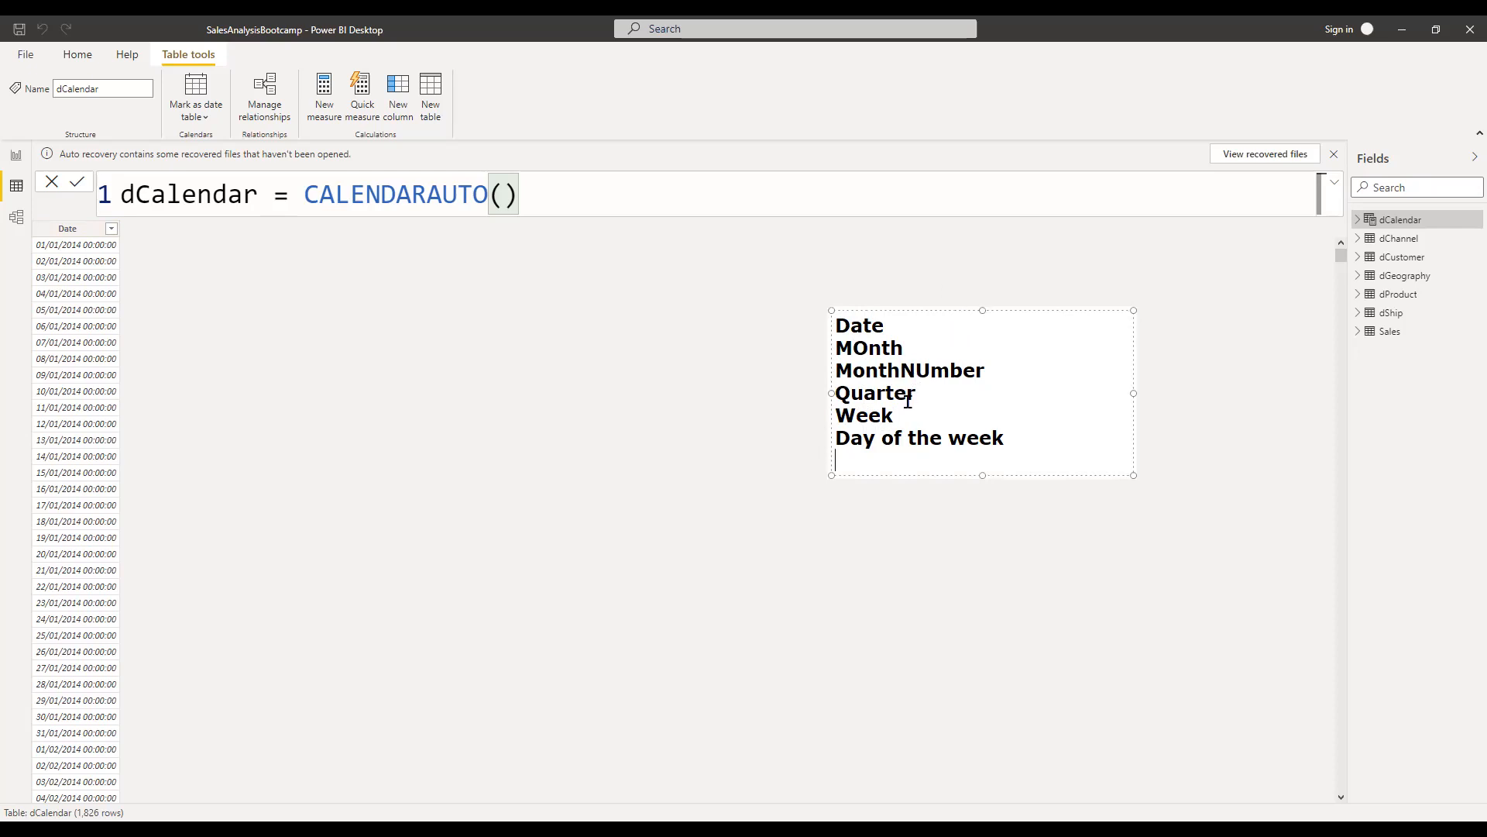
text(Year)
click(870, 348)
key(BackSpace)
text(o)
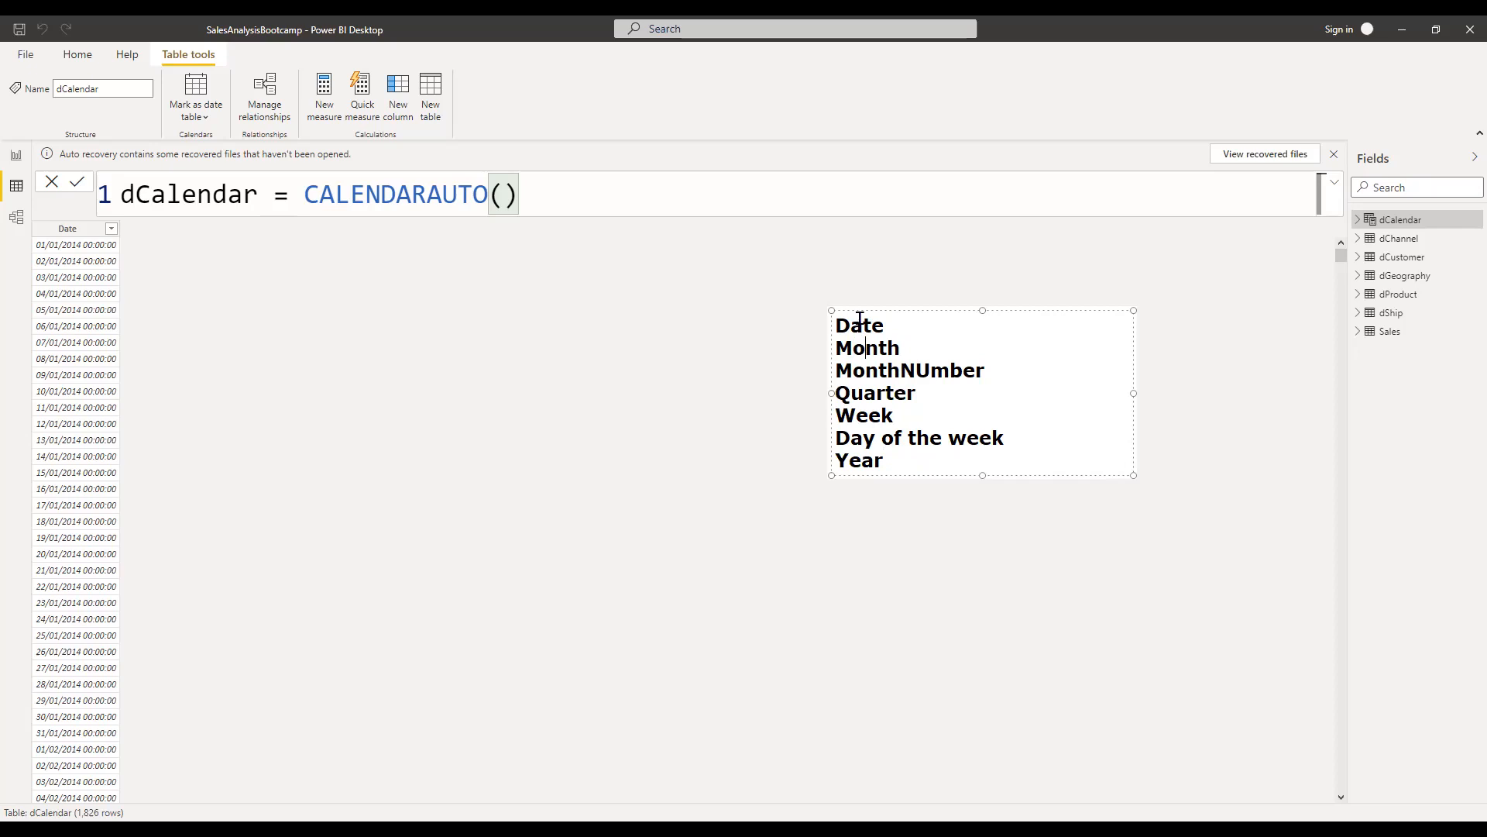
click(882, 189)
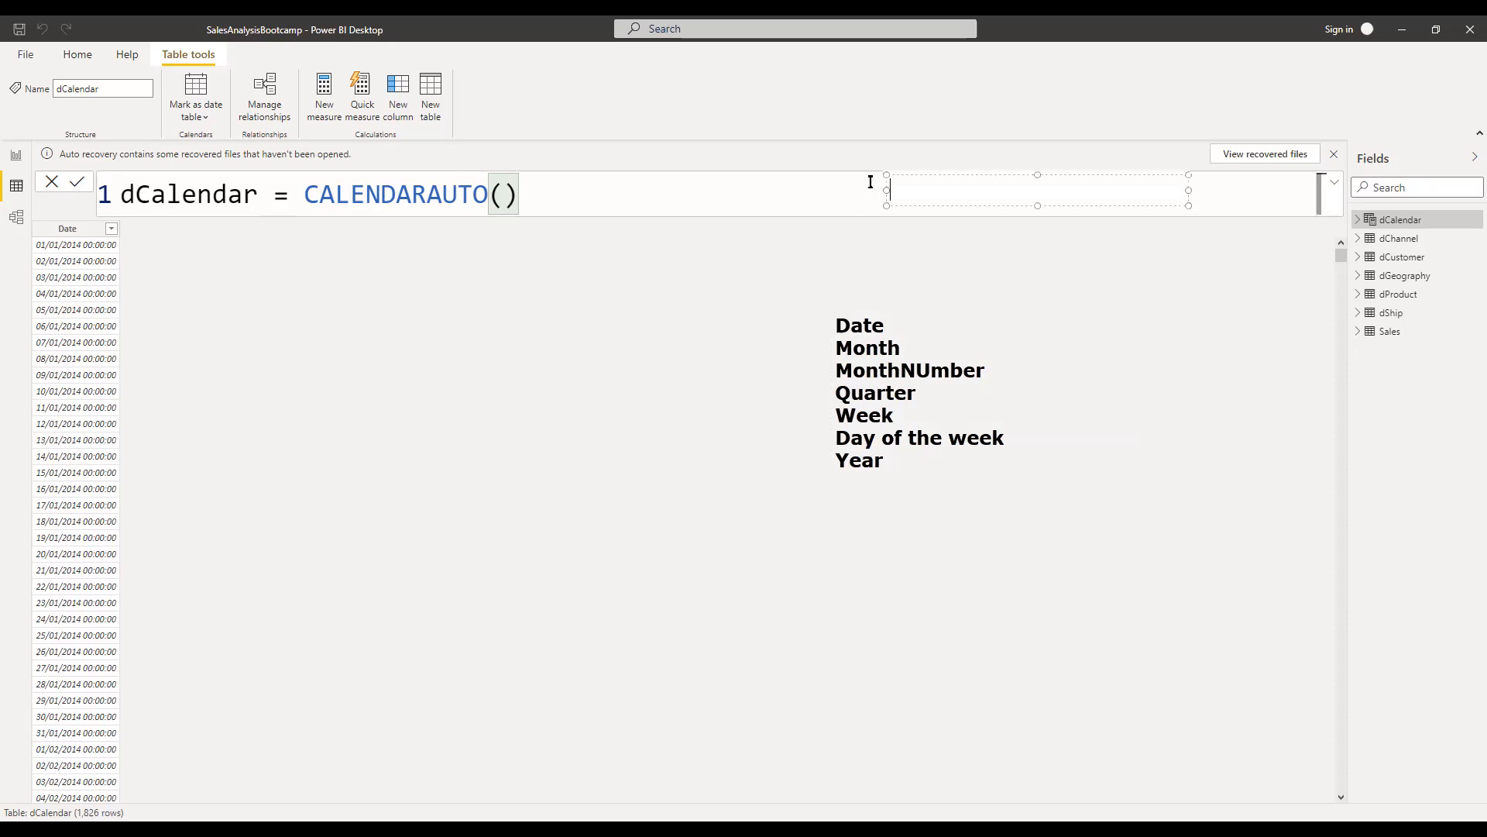
Step: Add ten blank lines below the dCalendar formula and remove them again
click(601, 202)
key(shift+Return)
key(shift+Return)
key(shift+Return)
key(shift+Return)
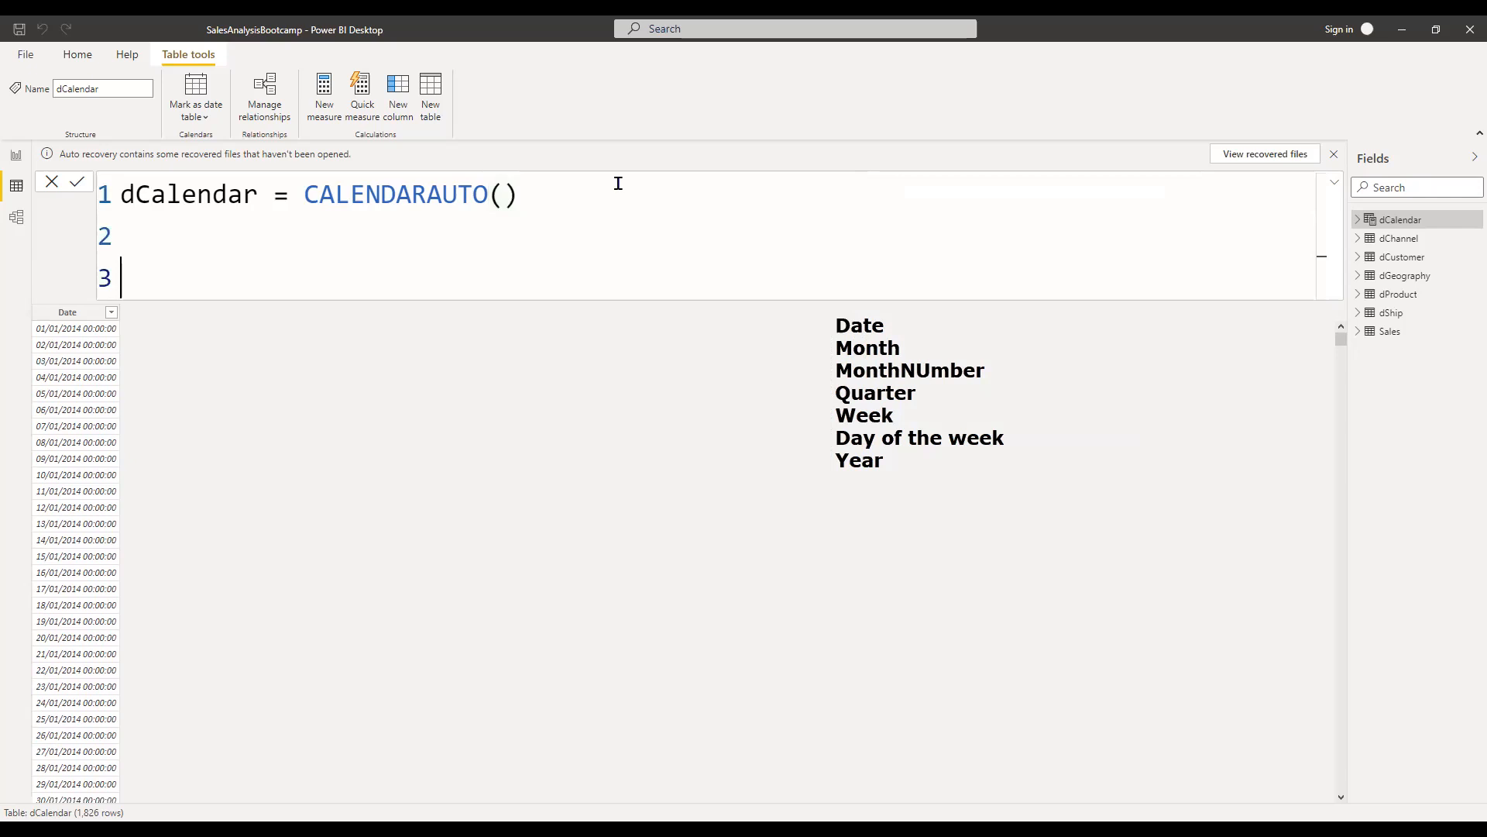
key(shift+Return)
key(shift+Return)
key(shift+Return)
key(shift+Return)
key(shift+Return)
key(shift+Return)
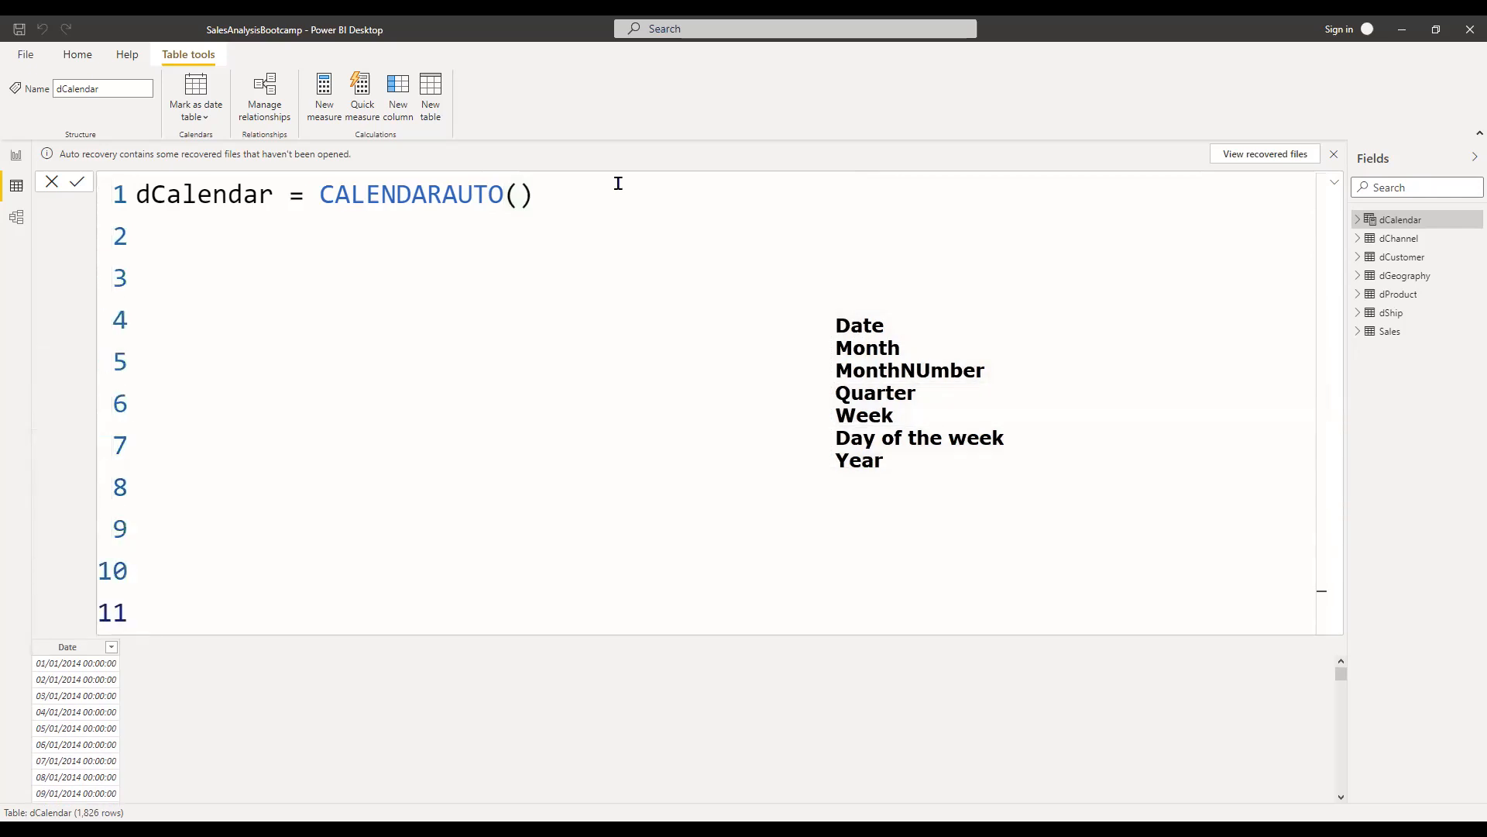
key(BackSpace)
key(BackSpace)
key(BackSpace)
key(BackSpace)
key(BackSpace)
key(BackSpace)
key(BackSpace)
key(BackSpace)
key(BackSpace)
key(BackSpace)
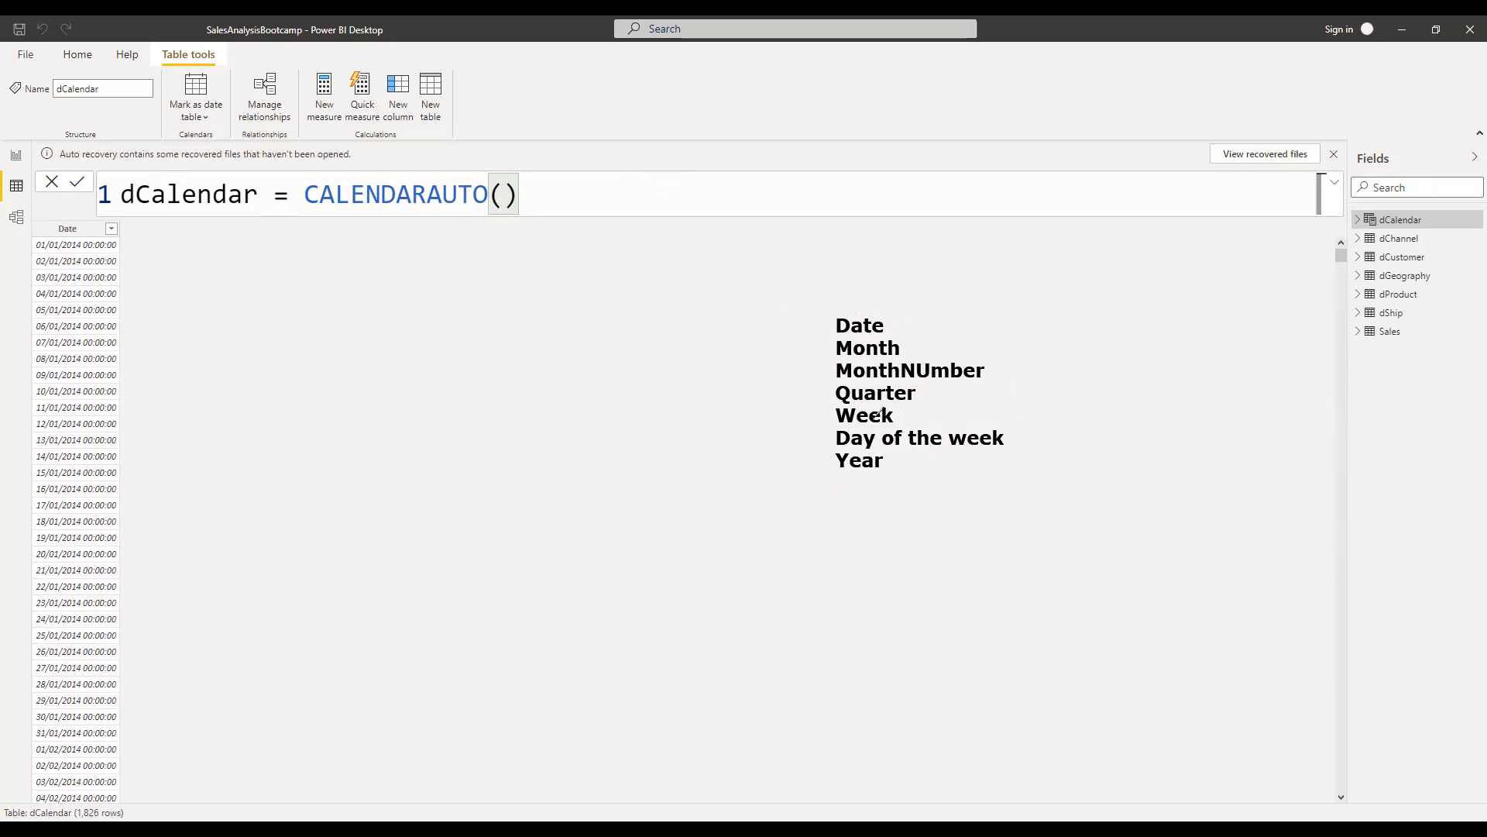
drag(832, 303, 779, 377)
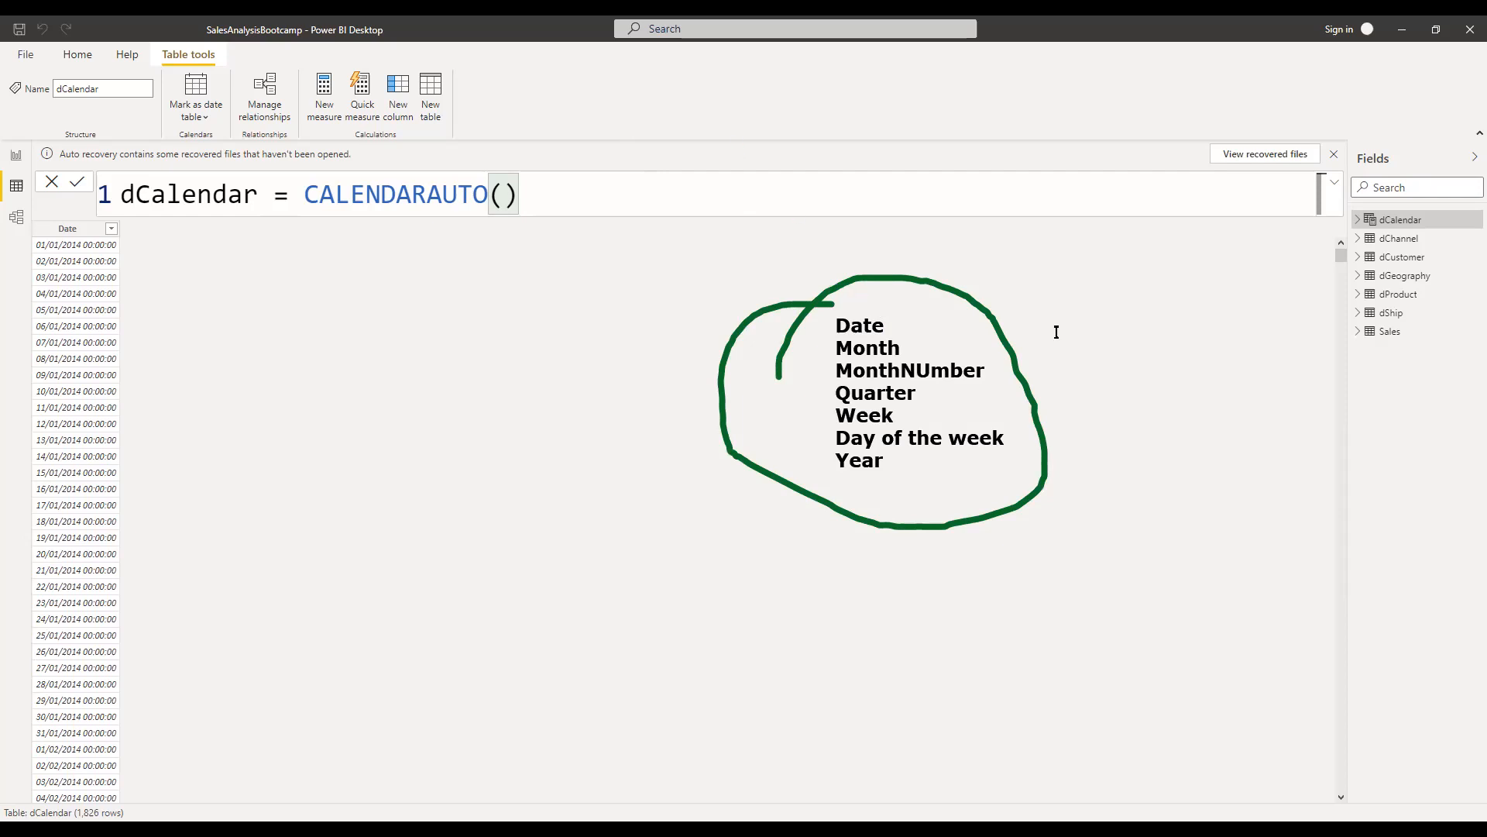
click(1101, 335)
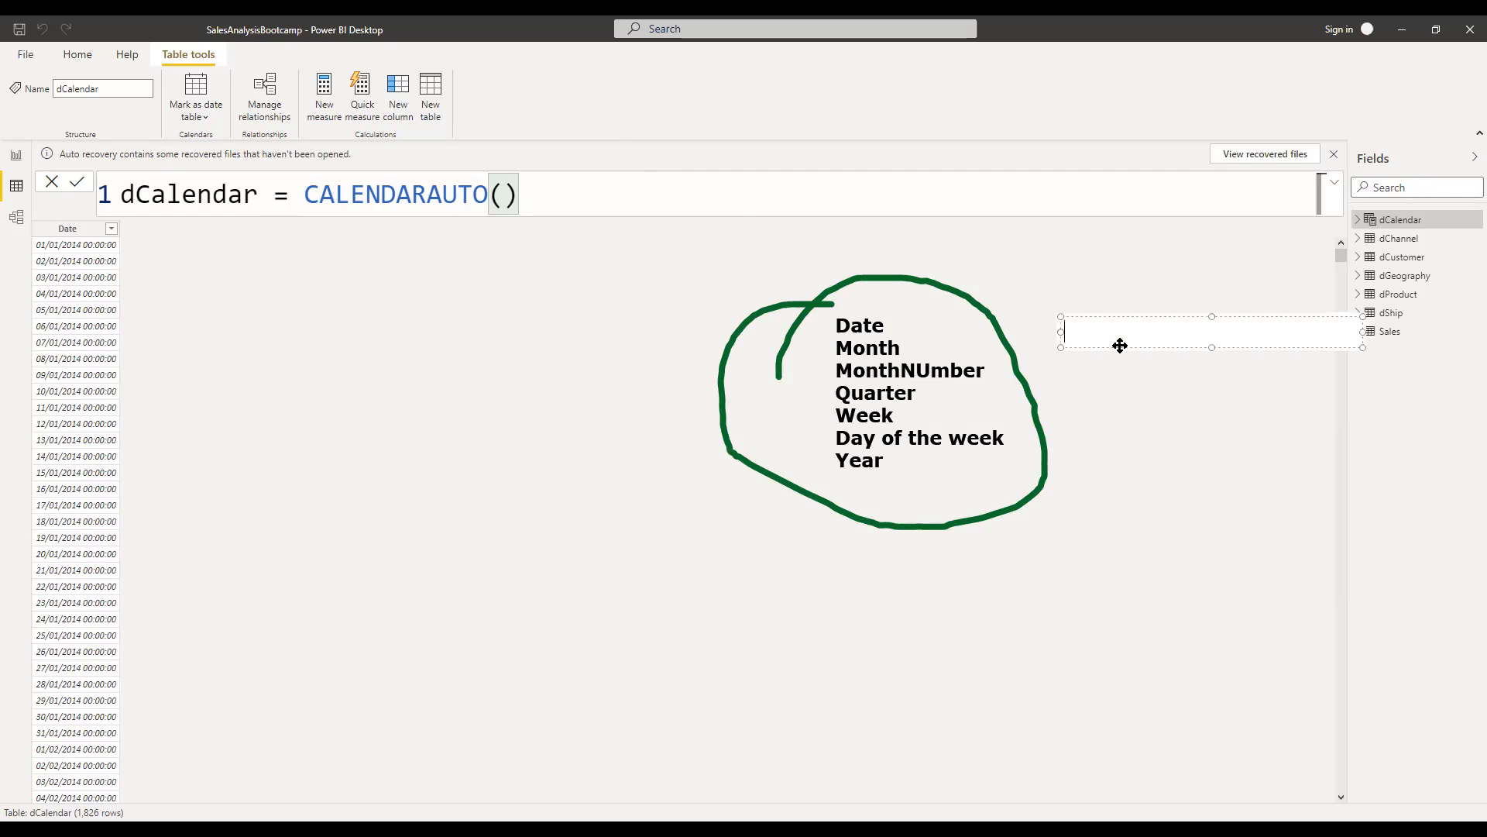
text(Lowest granularity)
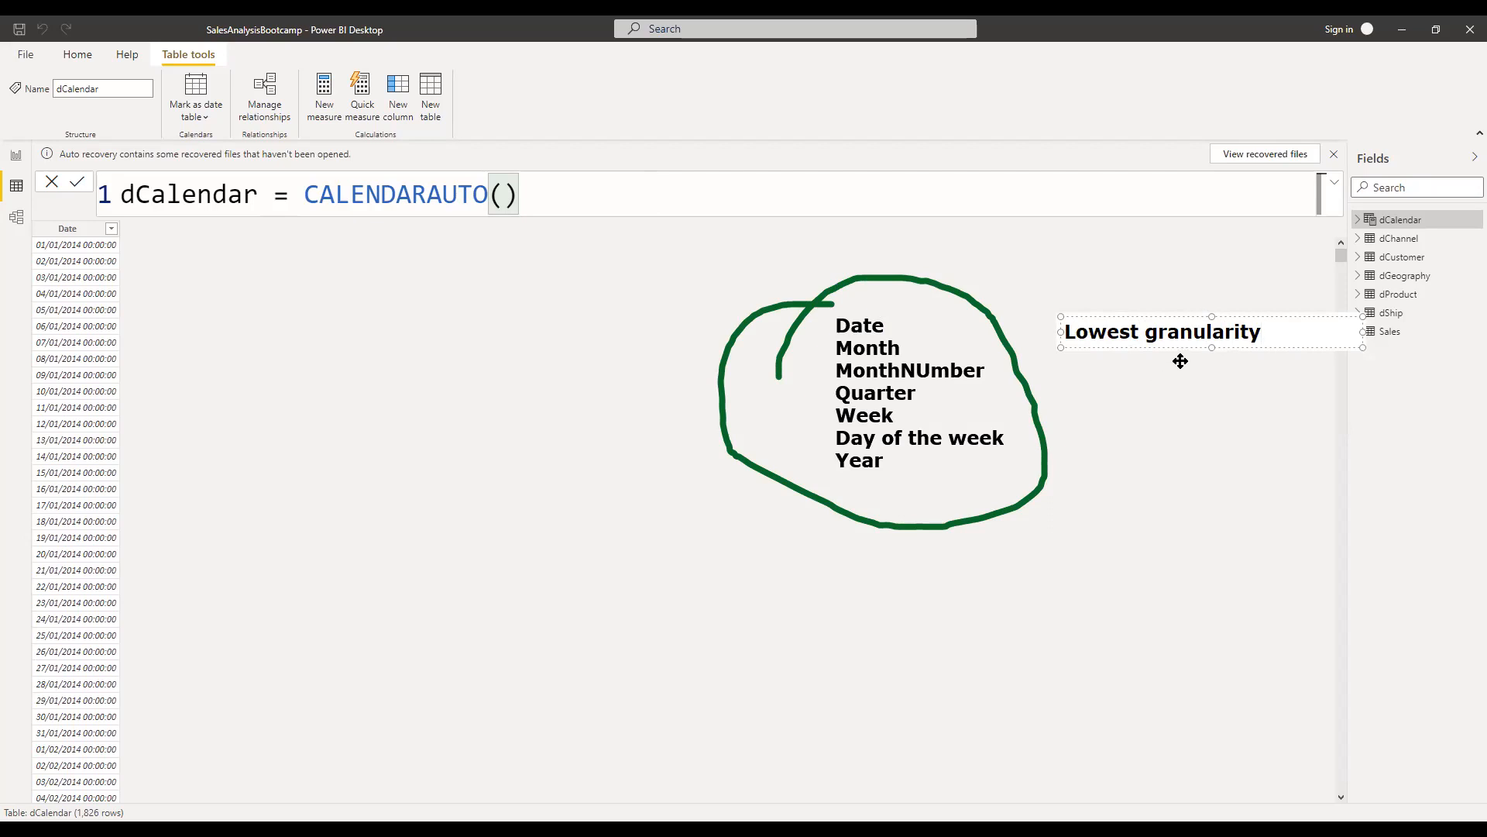
drag(1180, 361, 1179, 360)
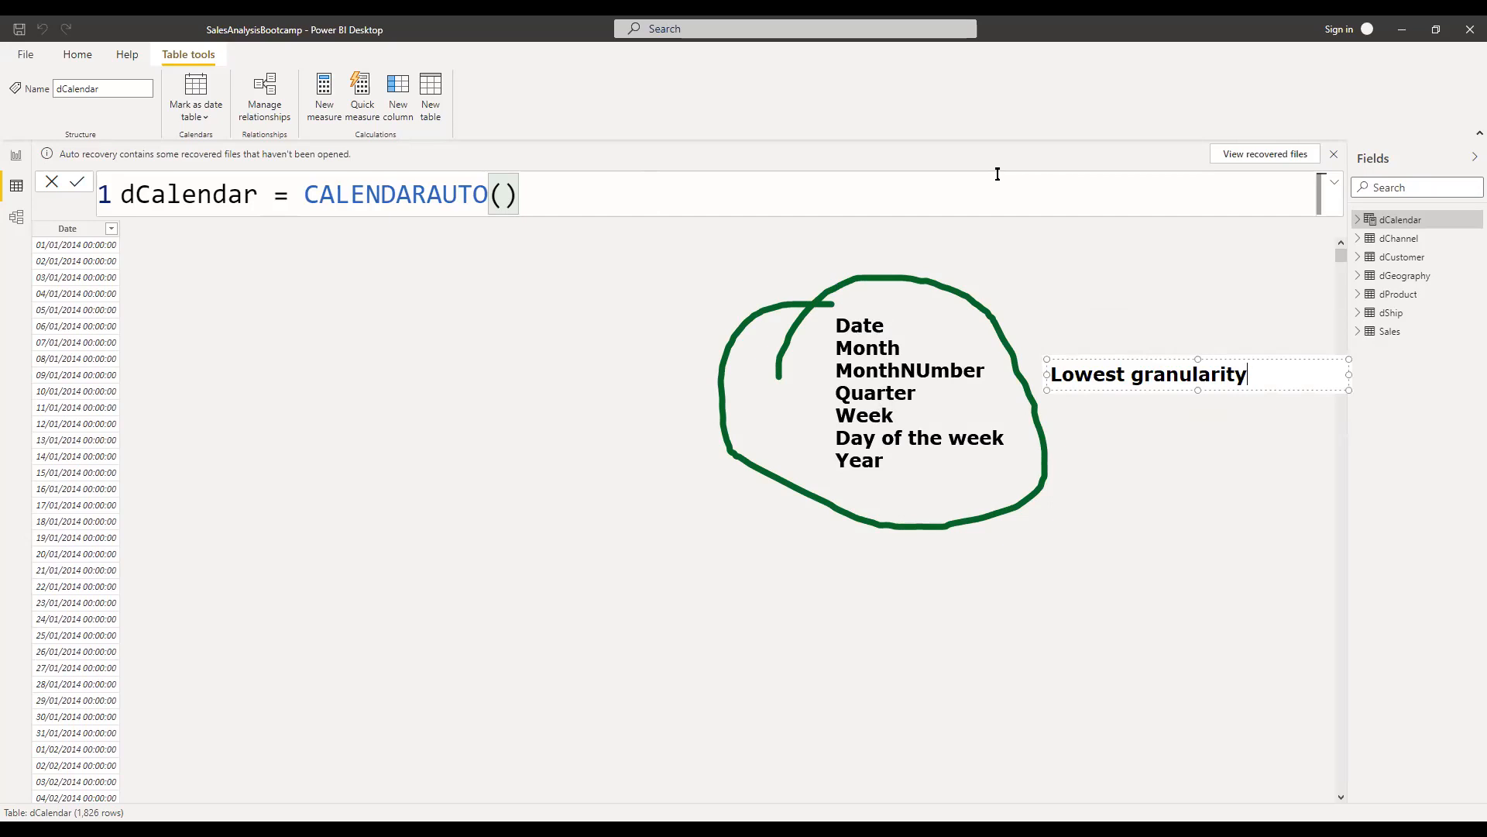
click(1056, 319)
click(1064, 310)
text(RE)
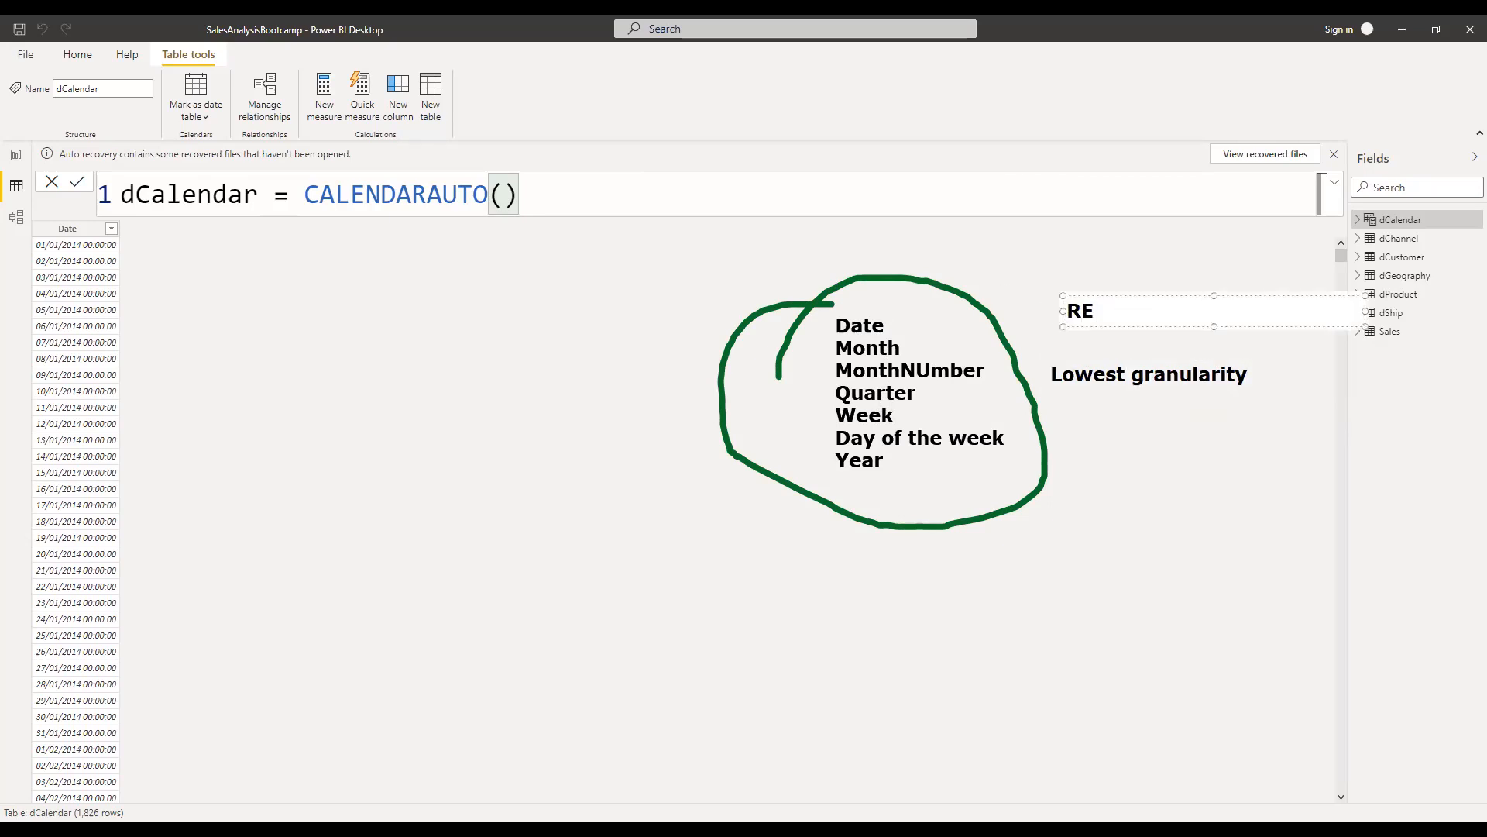
text(PORTING ke)
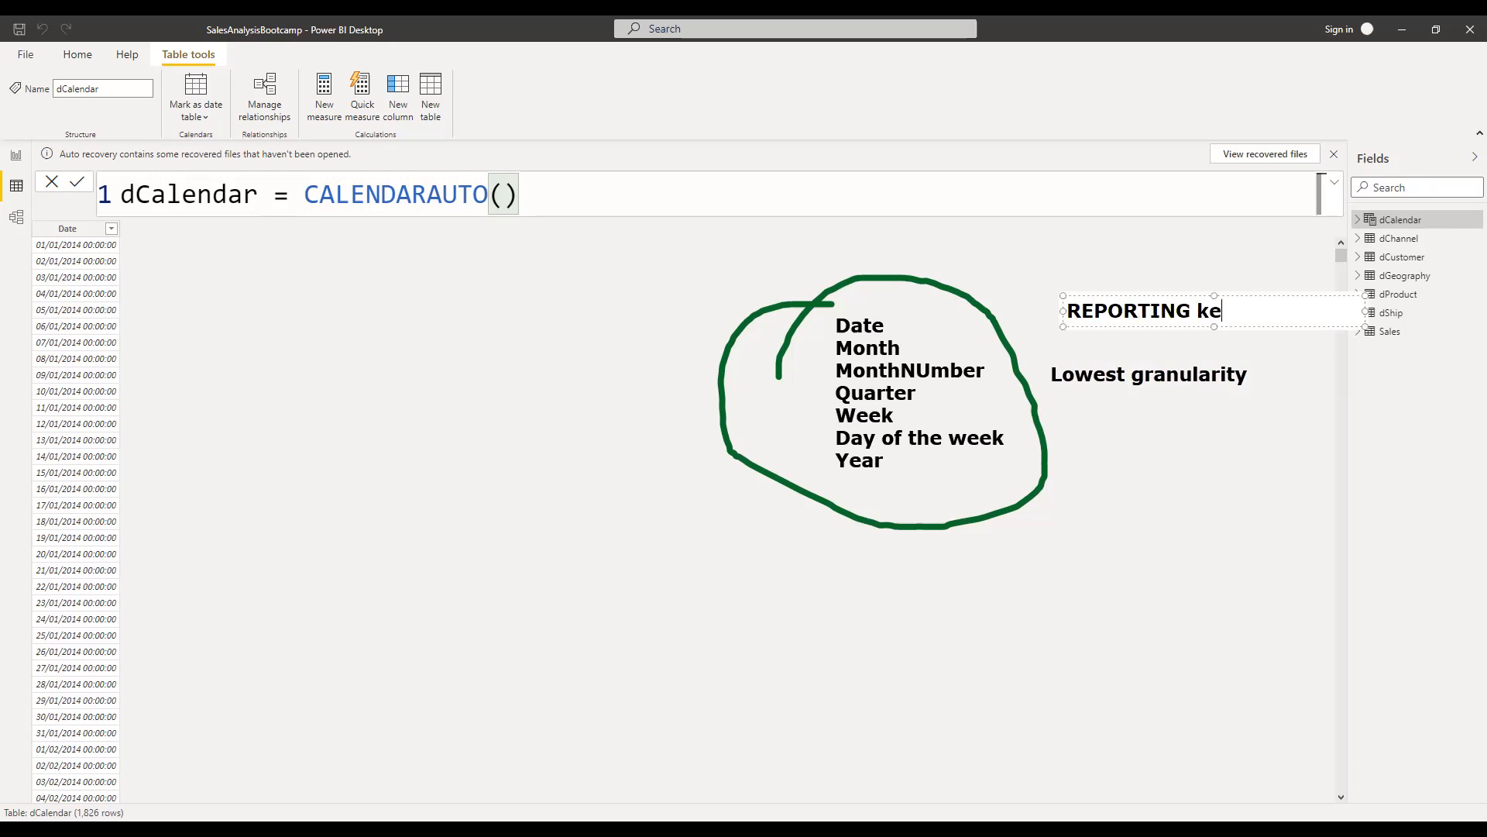
text(Y?)
key(BackSpace)
key(BackSpace)
key(BackSpace)
text(KEY)
click(1015, 168)
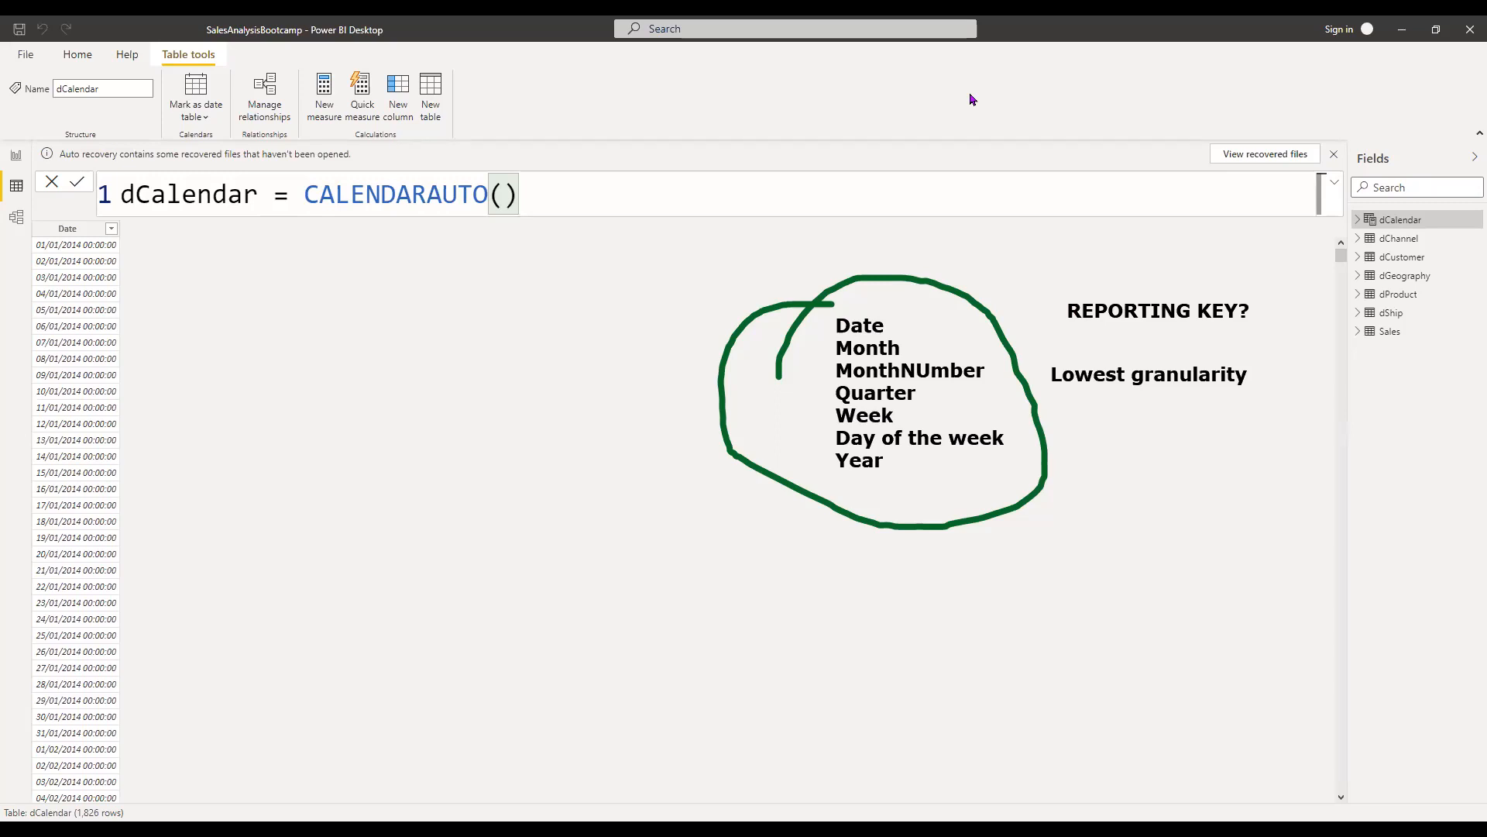
key(Escape)
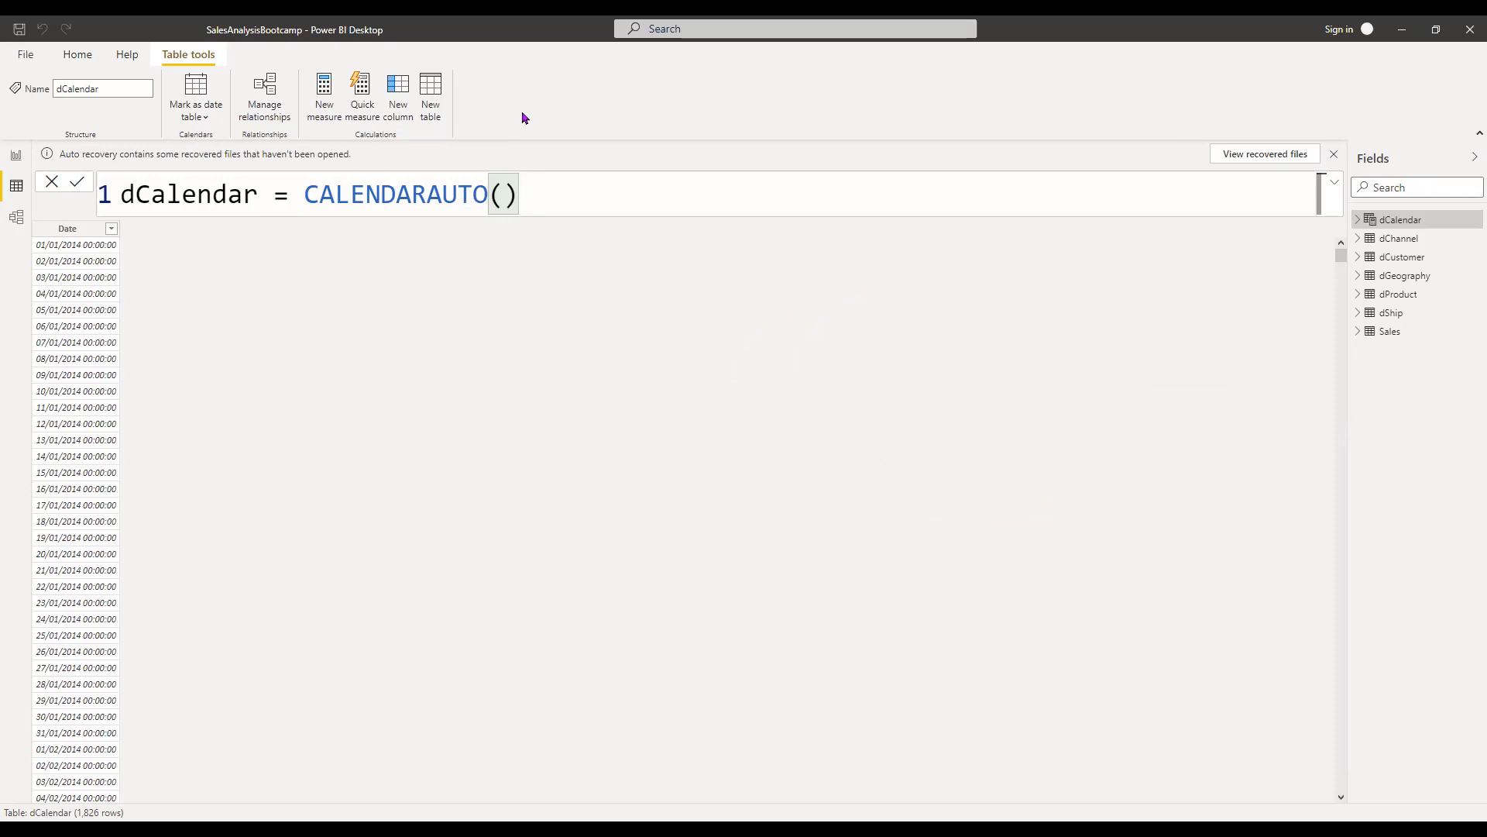
Step: Add a calculated column named Month to dCalendar and begin its formula with the FORMAT function
click(82, 231)
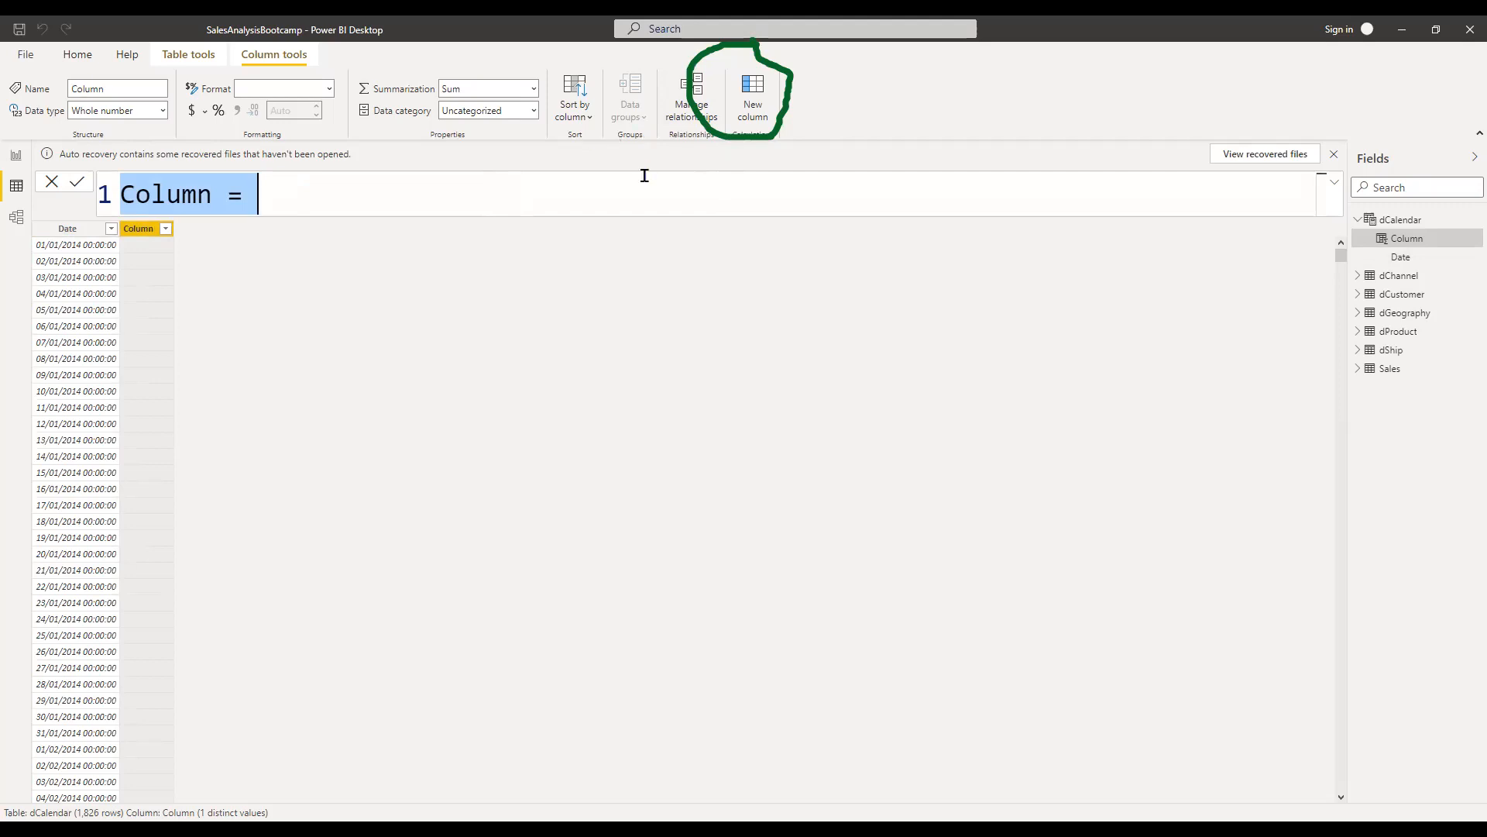
key(BackSpace)
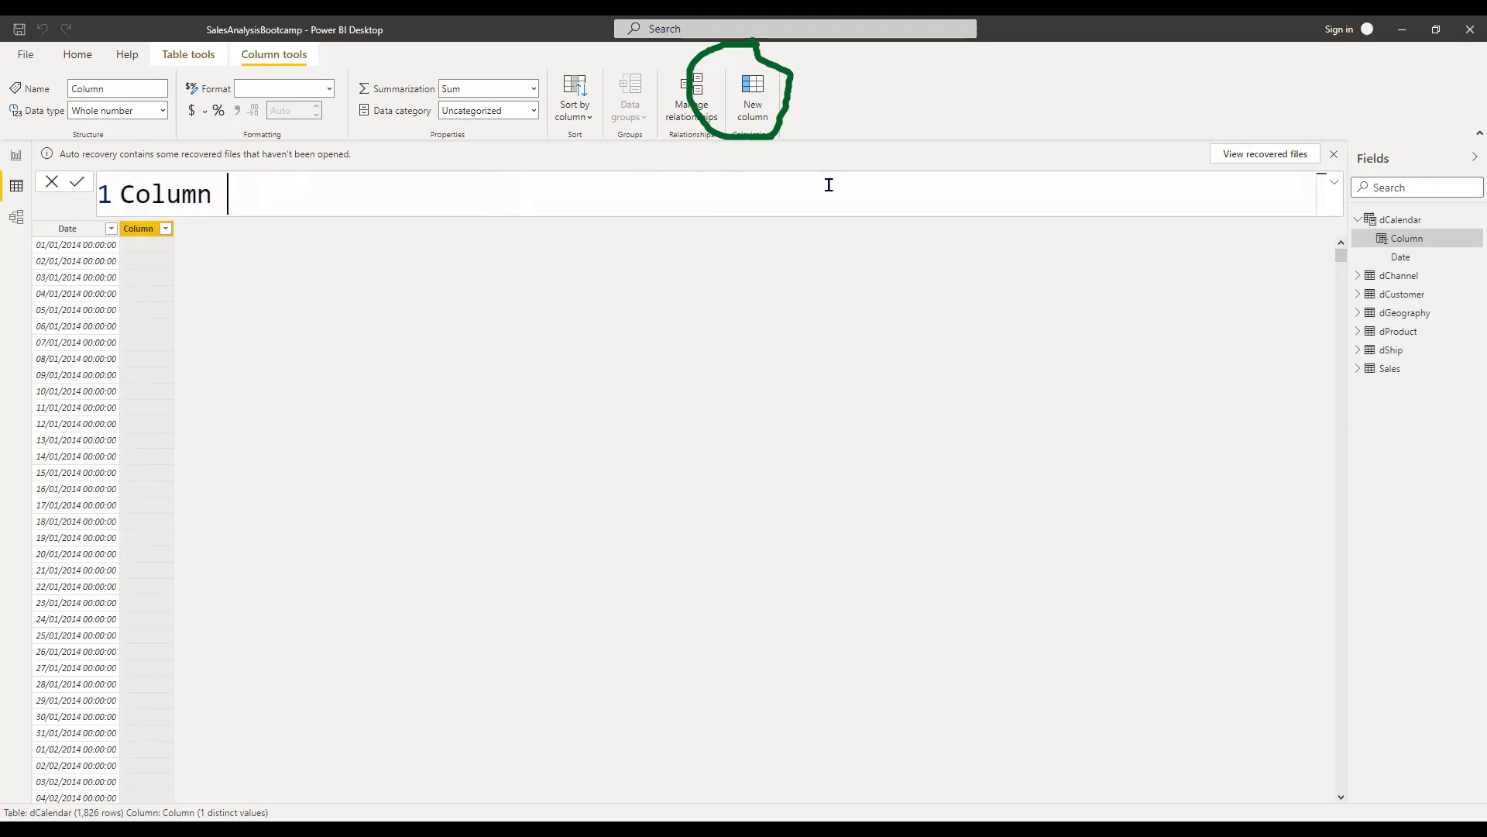
text(Month =)
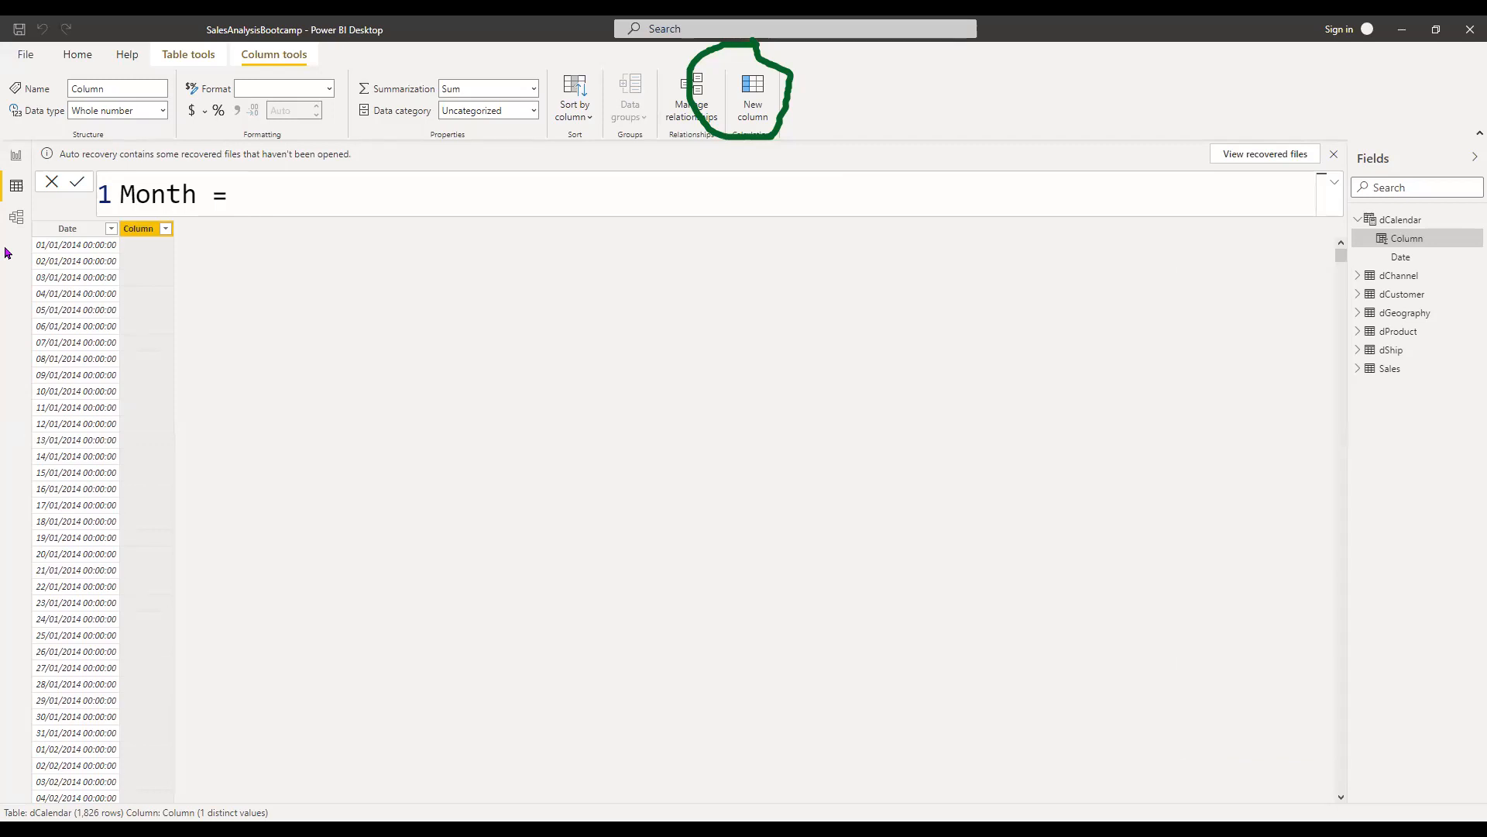
text(FORMAT()
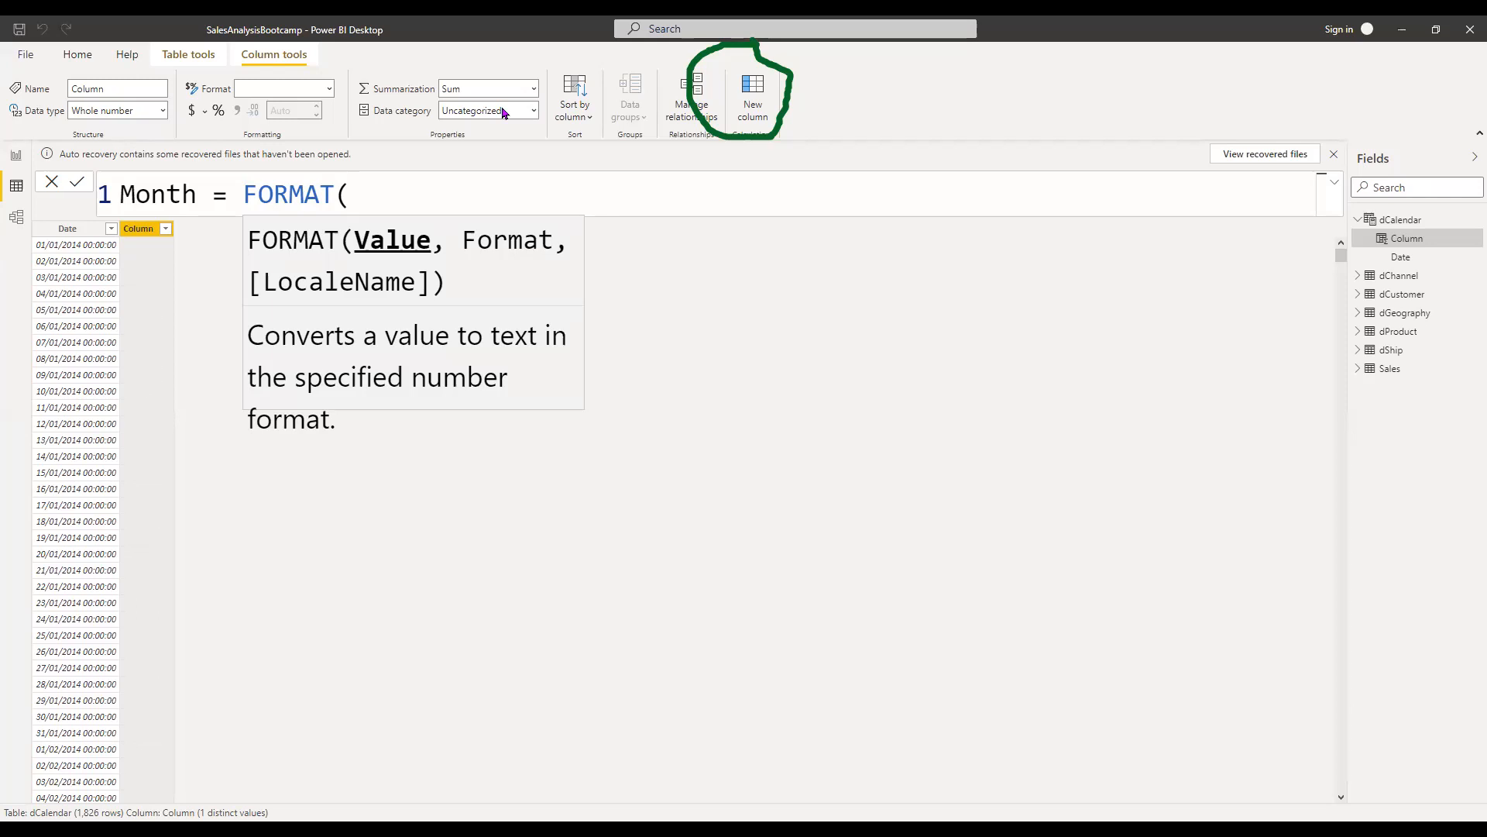
key(Escape)
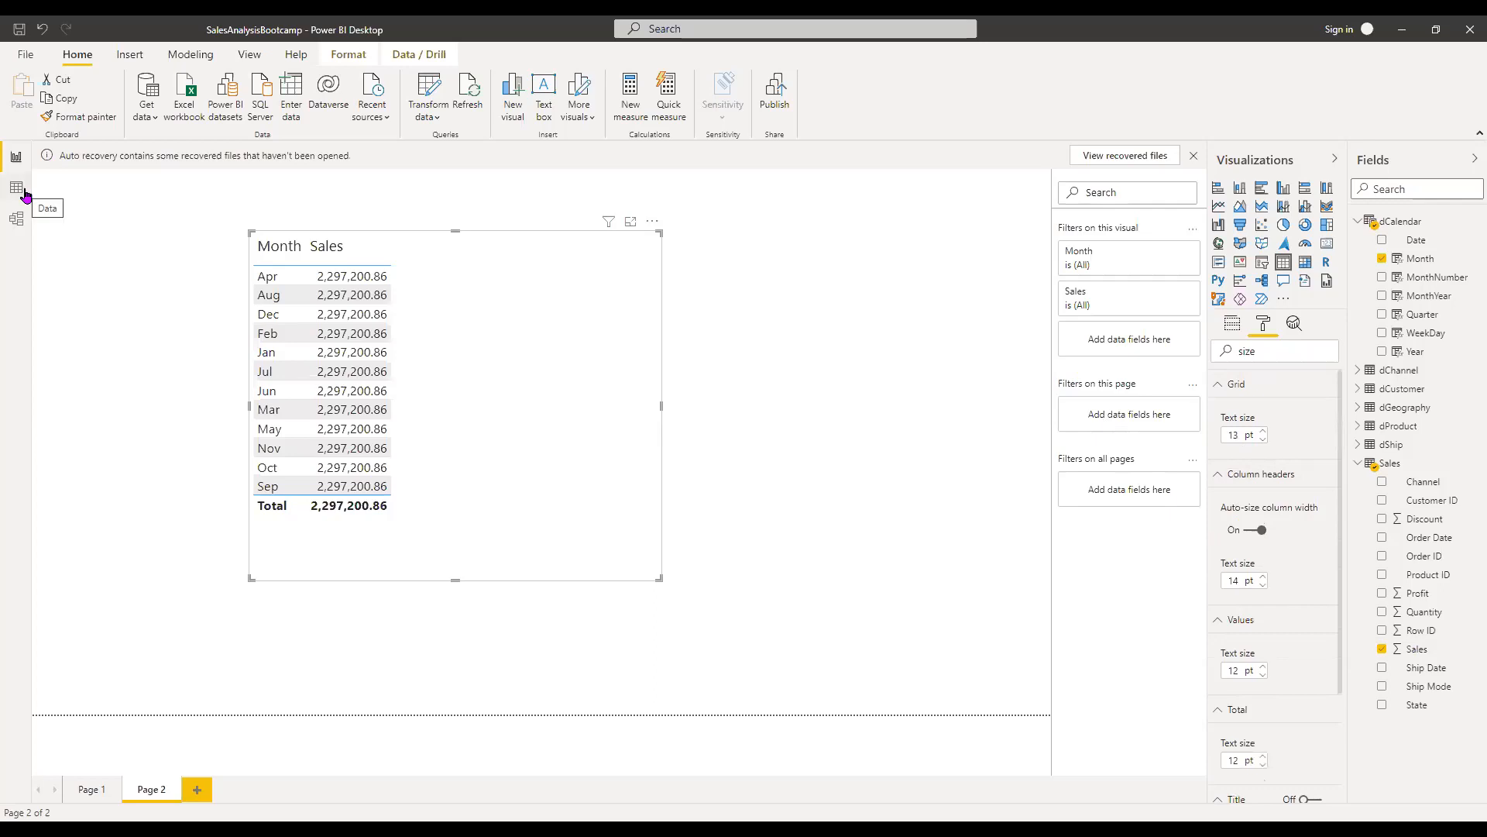
Step: Display the Sales table's data and write the on-screen note "Least date: 31/12/2014" beside it
click(23, 193)
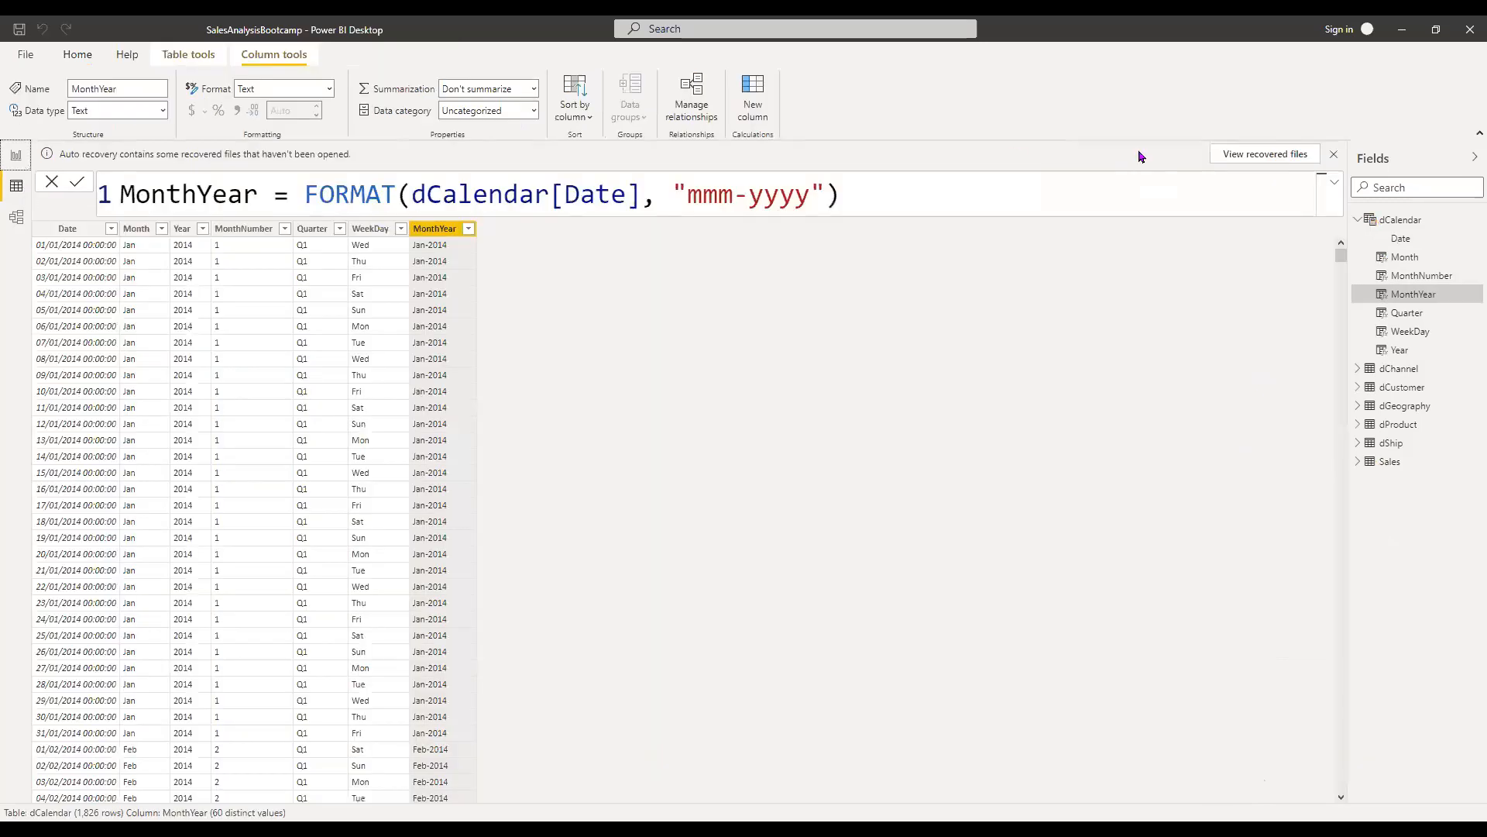
click(1392, 462)
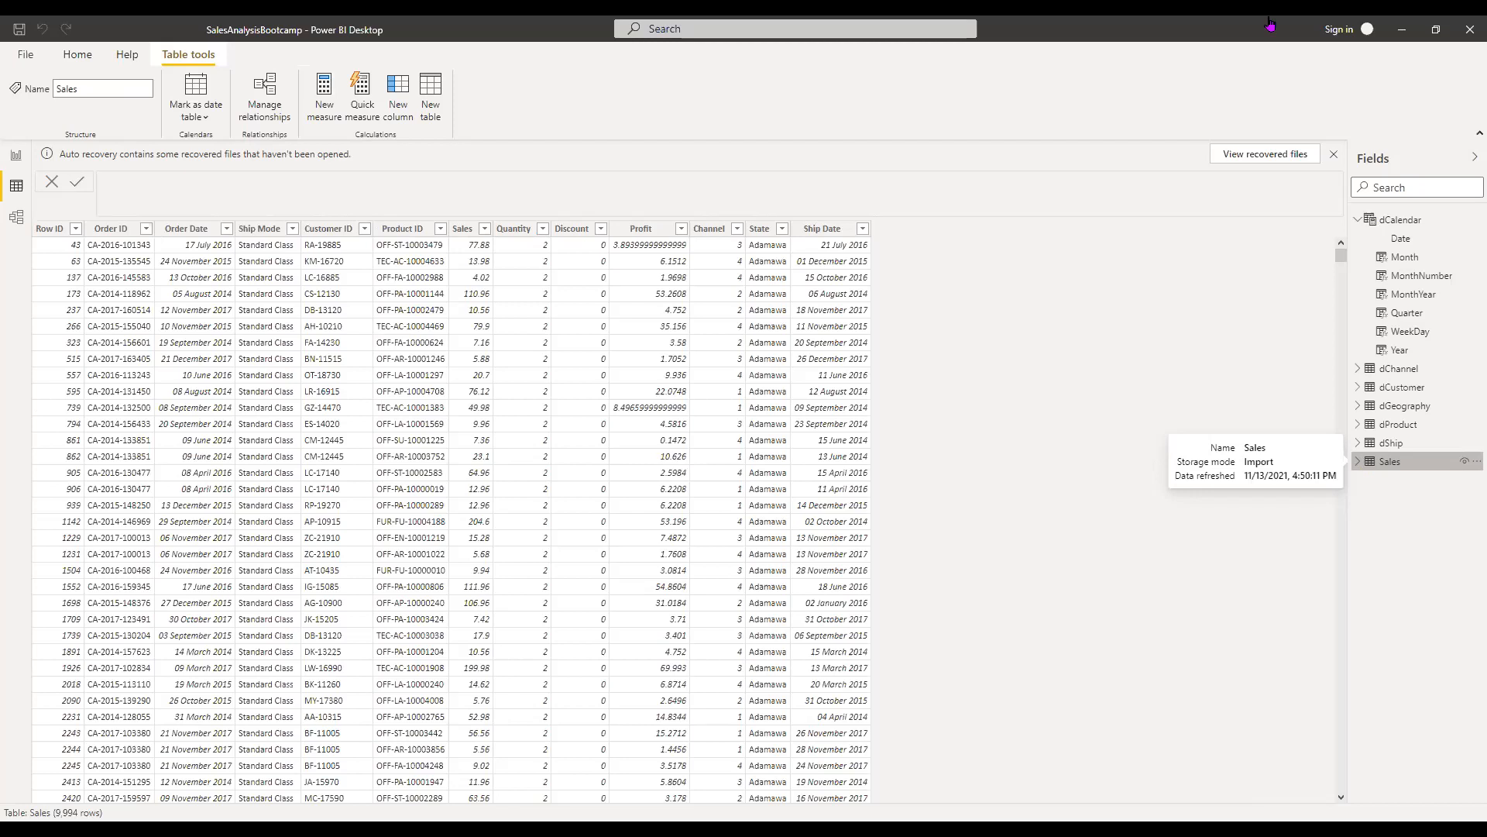
click(1139, 322)
text(Least date:)
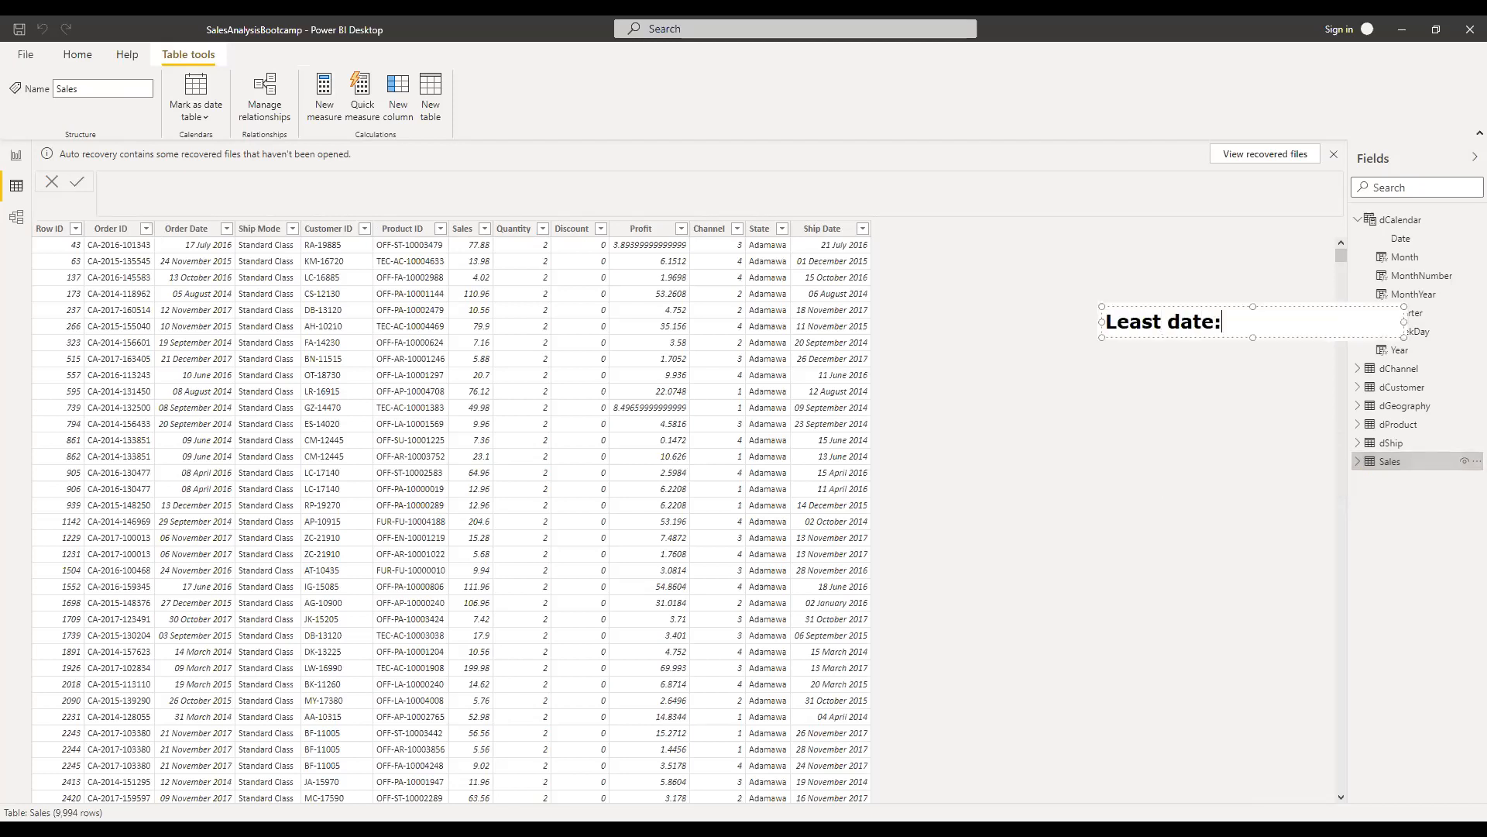
text( 31/12/)
text(2012)
key(BackSpace)
text(4)
key(Return)
Step: Write the on-screen note "Calendar: 01/01/2014" beneath the least-date note
text(Caldn)
key(BackSpace)
key(BackSpace)
key(BackSpace)
text(lendat)
key(BackSpace)
text(r)
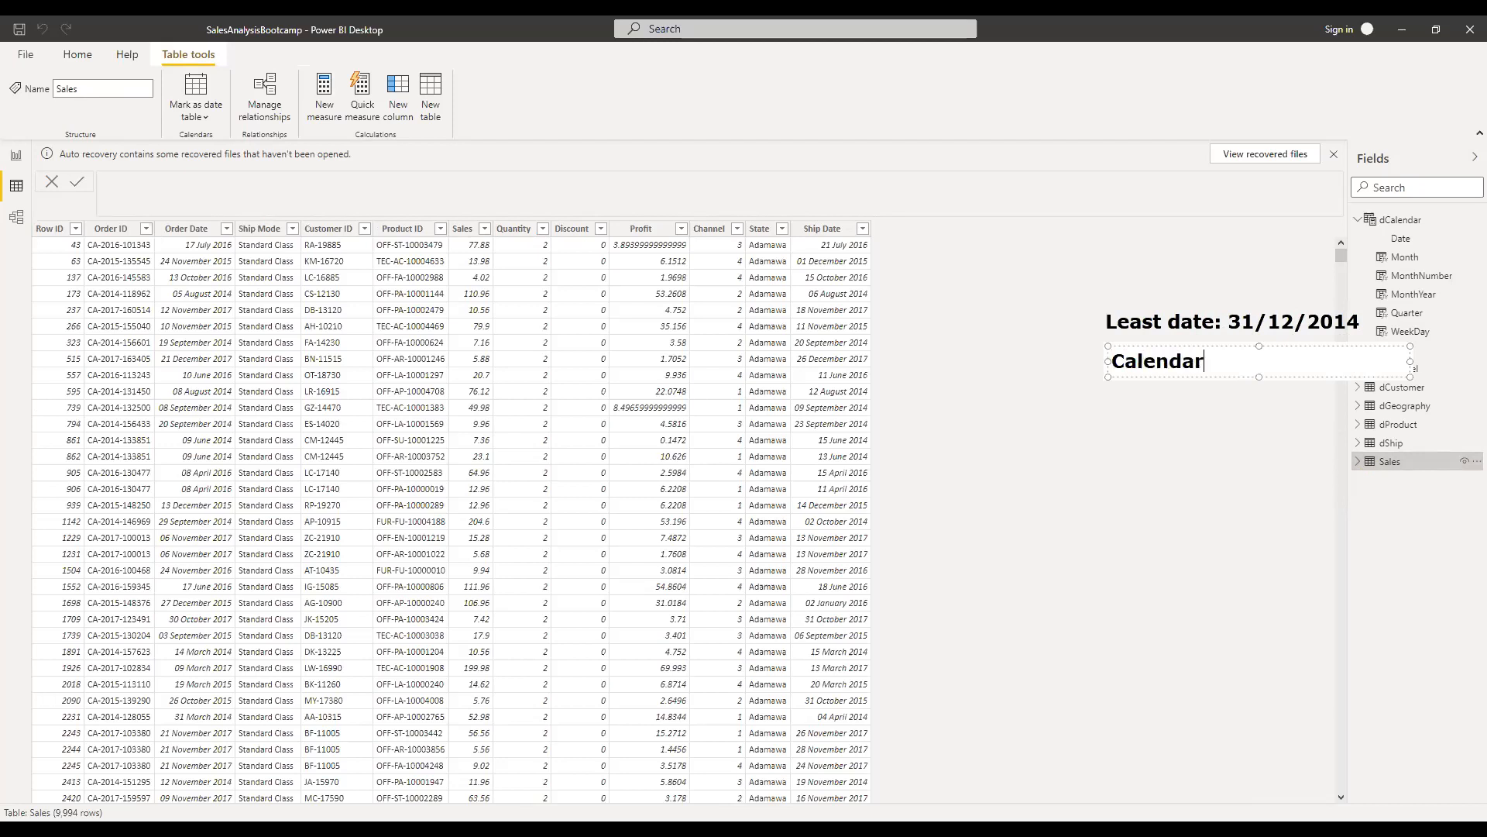
text(: 01/01/2014)
click(1230, 386)
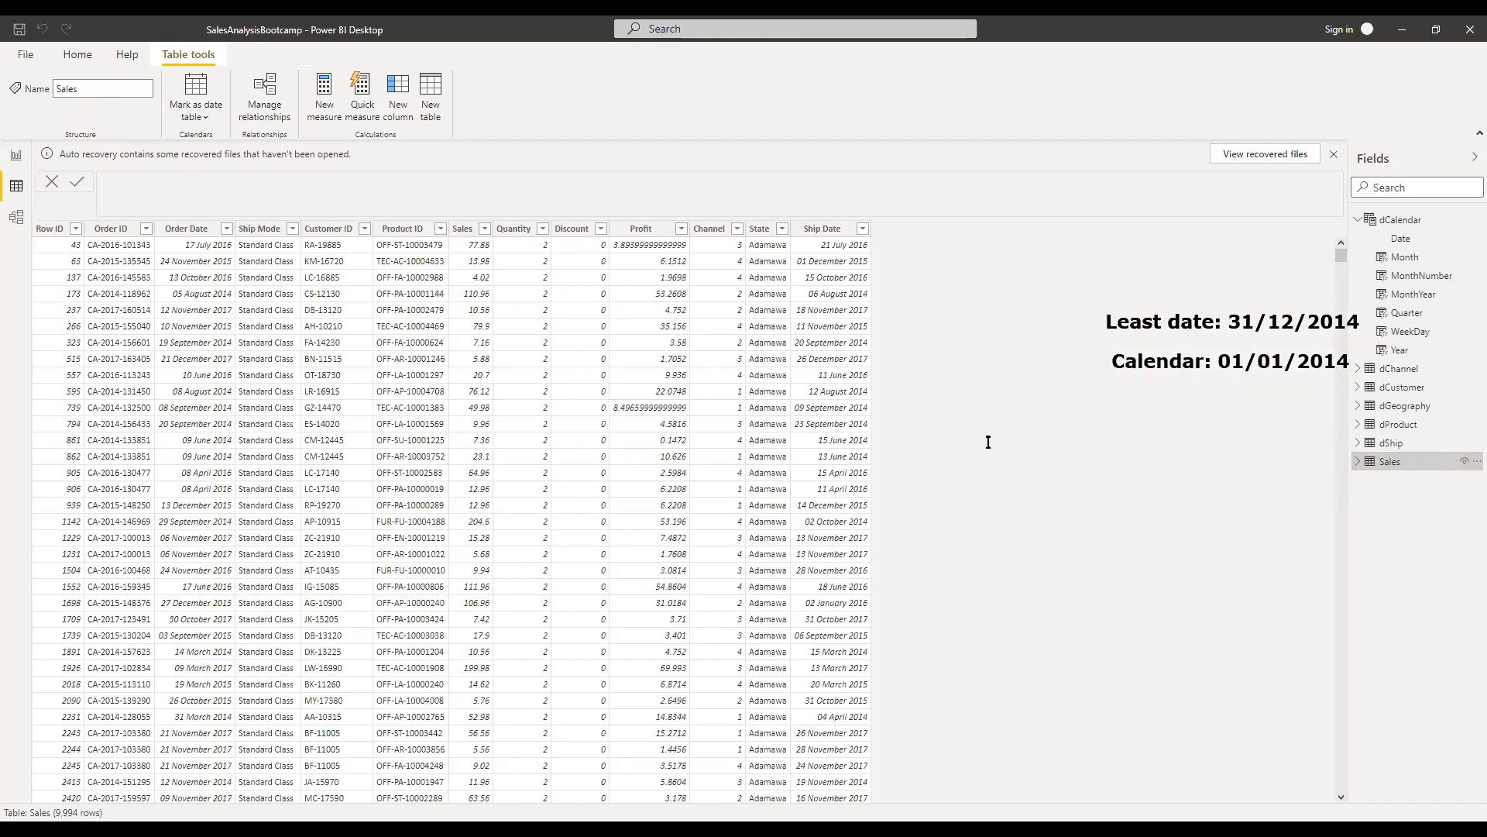
Step: Write a separate on-screen note "Max Date: 01/01/2021" some distance below the calendar start note
click(1114, 468)
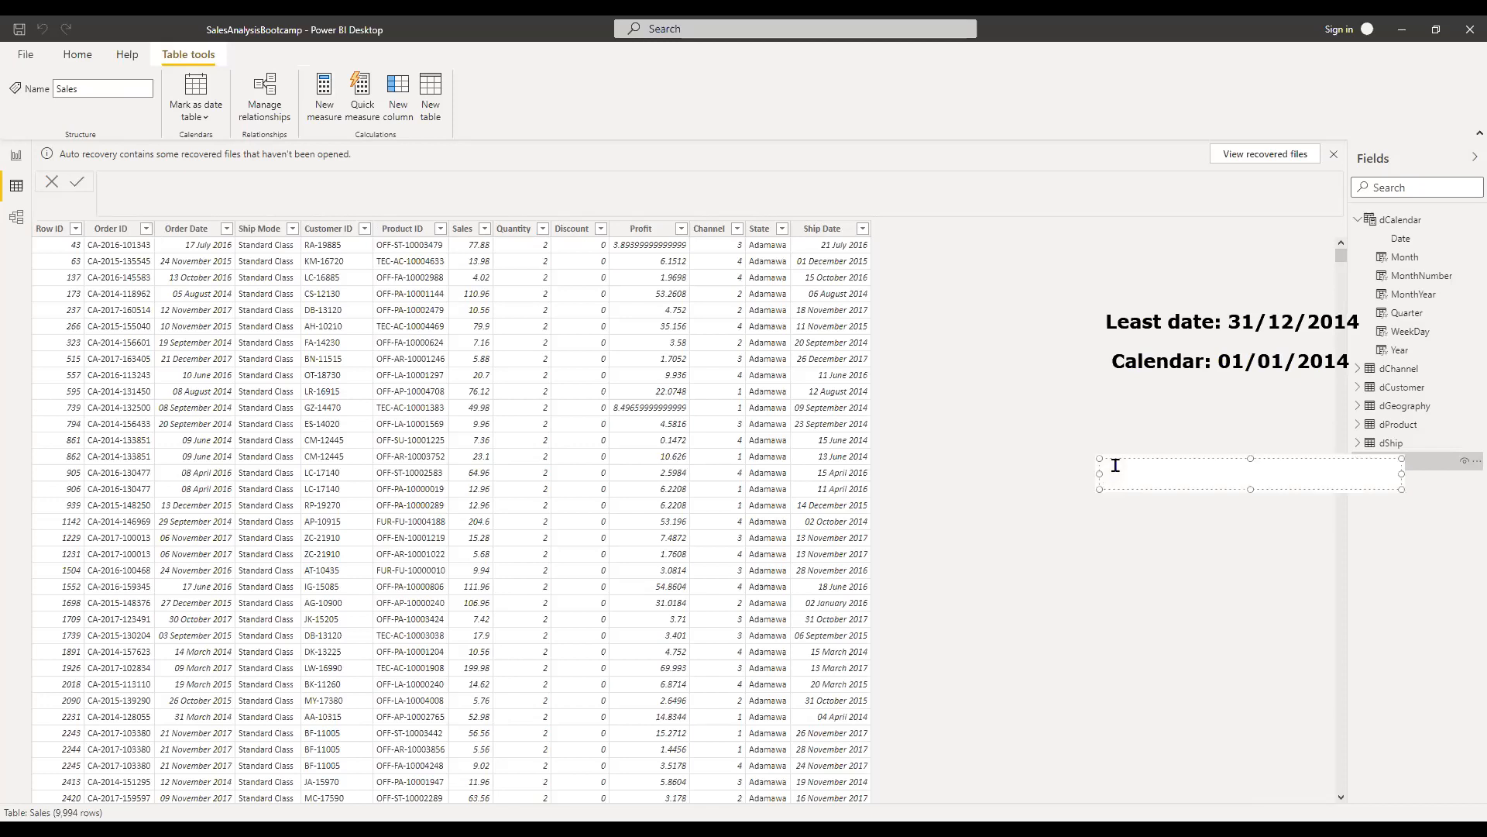
text(Max Date: 01/01)
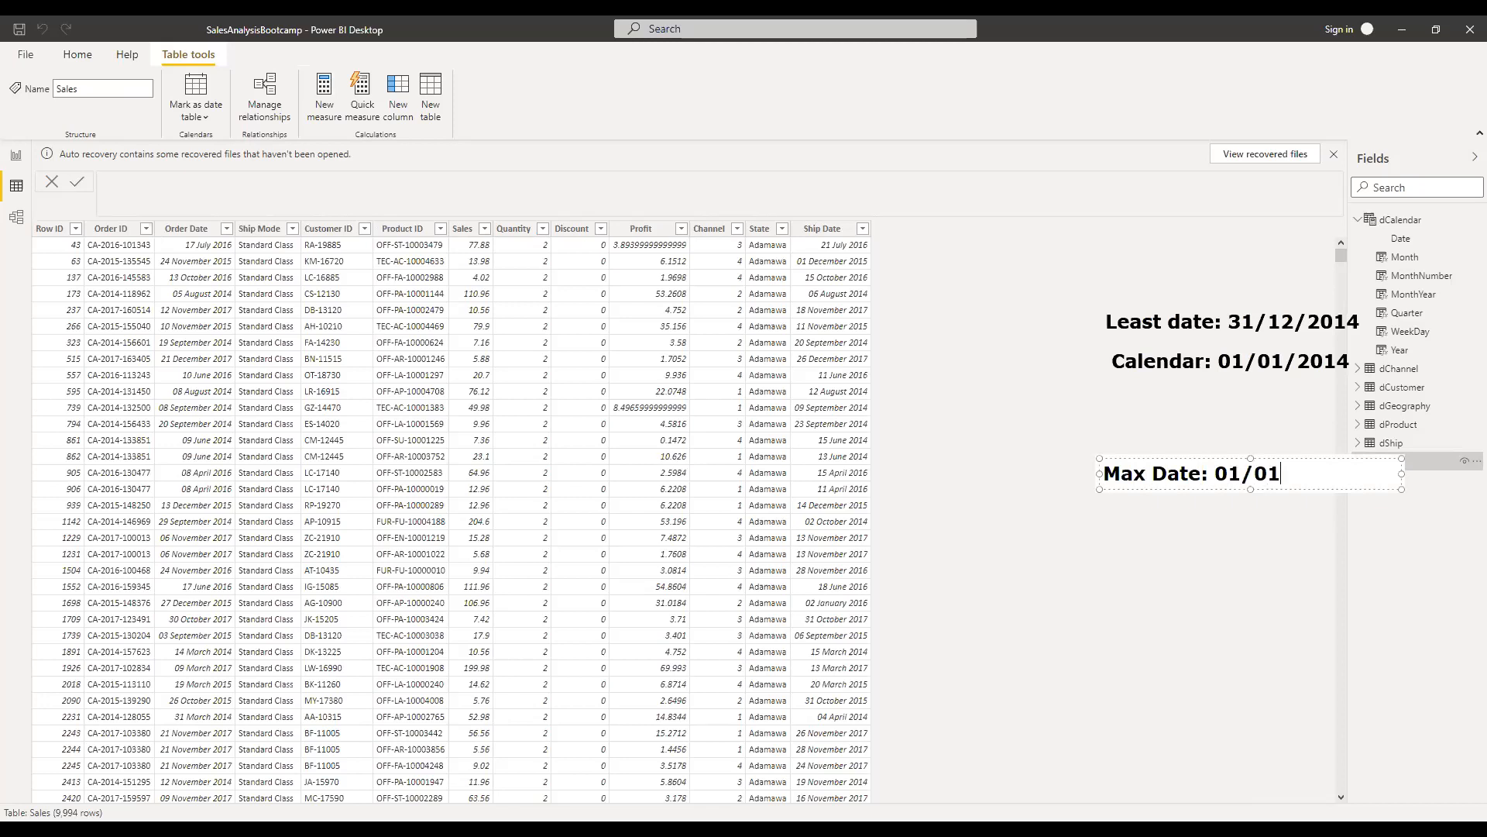
text(/2021)
Step: Write the on-screen note "CalendarEnd: 31/12/2021" beneath the max-date note
click(1109, 511)
text(Cel)
text(a)
key(BackSpace)
key(BackSpace)
text(ale)
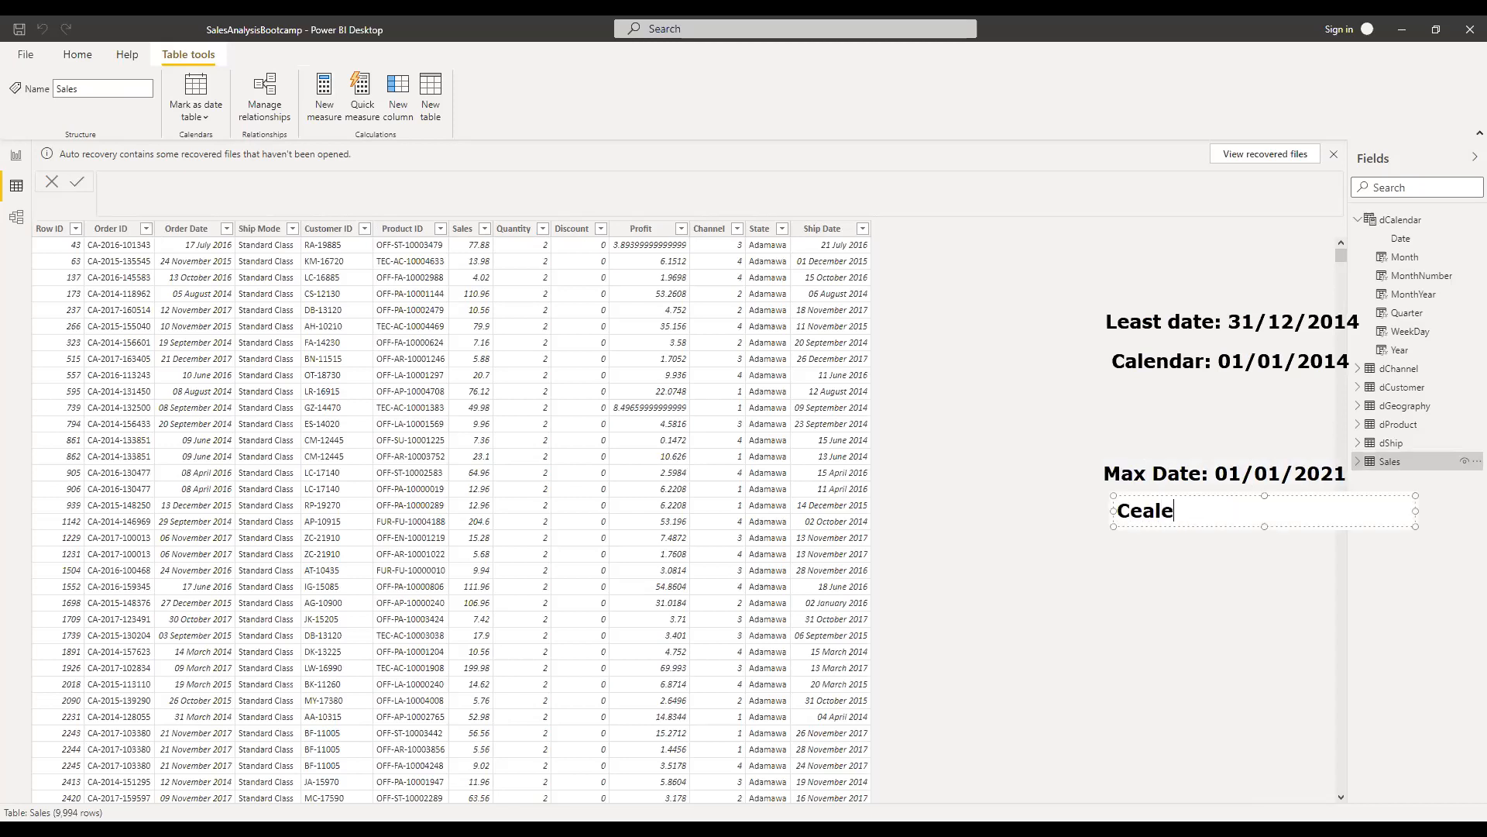
key(BackSpace)
key(BackSpace)
key(BackSpace)
key(BackSpace)
text(alendarEnd: 0)
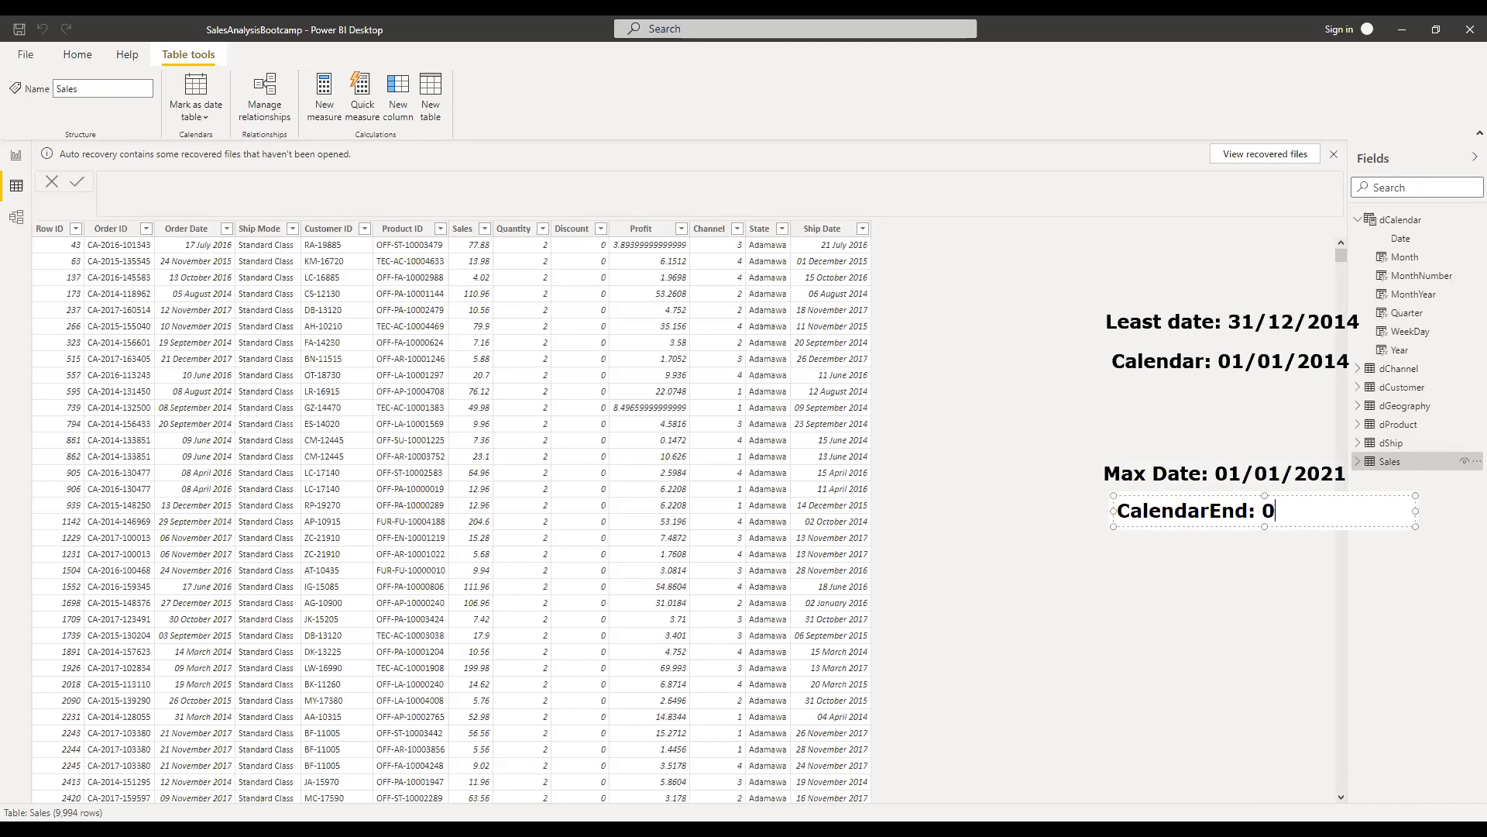
text(1/12/2021)
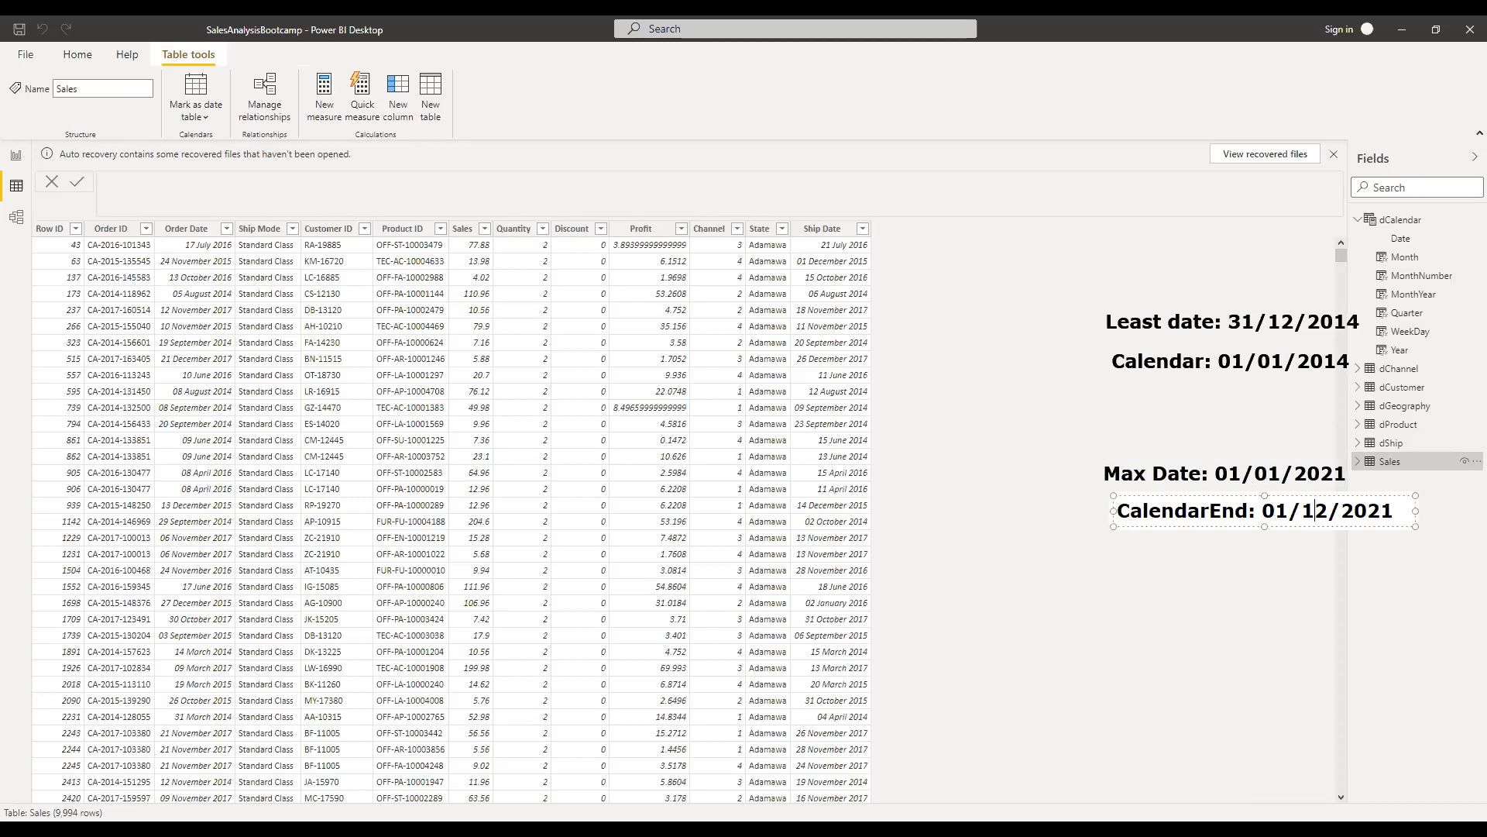
key(BackSpace)
text(3)
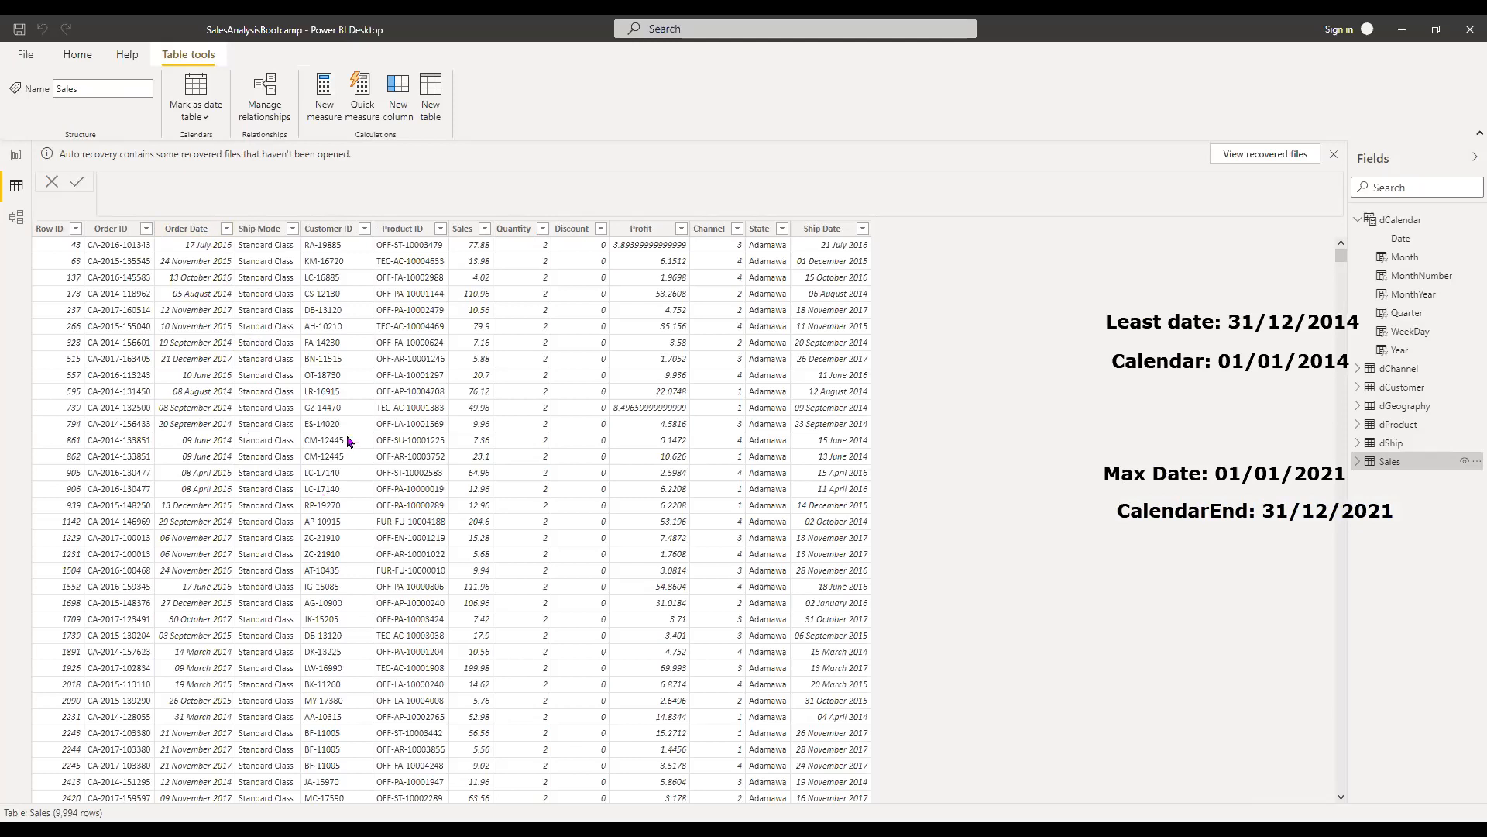
Step: Return to the report and shrink the Month and Sales table visual on Page 2 to fit its columns more closely
click(16, 157)
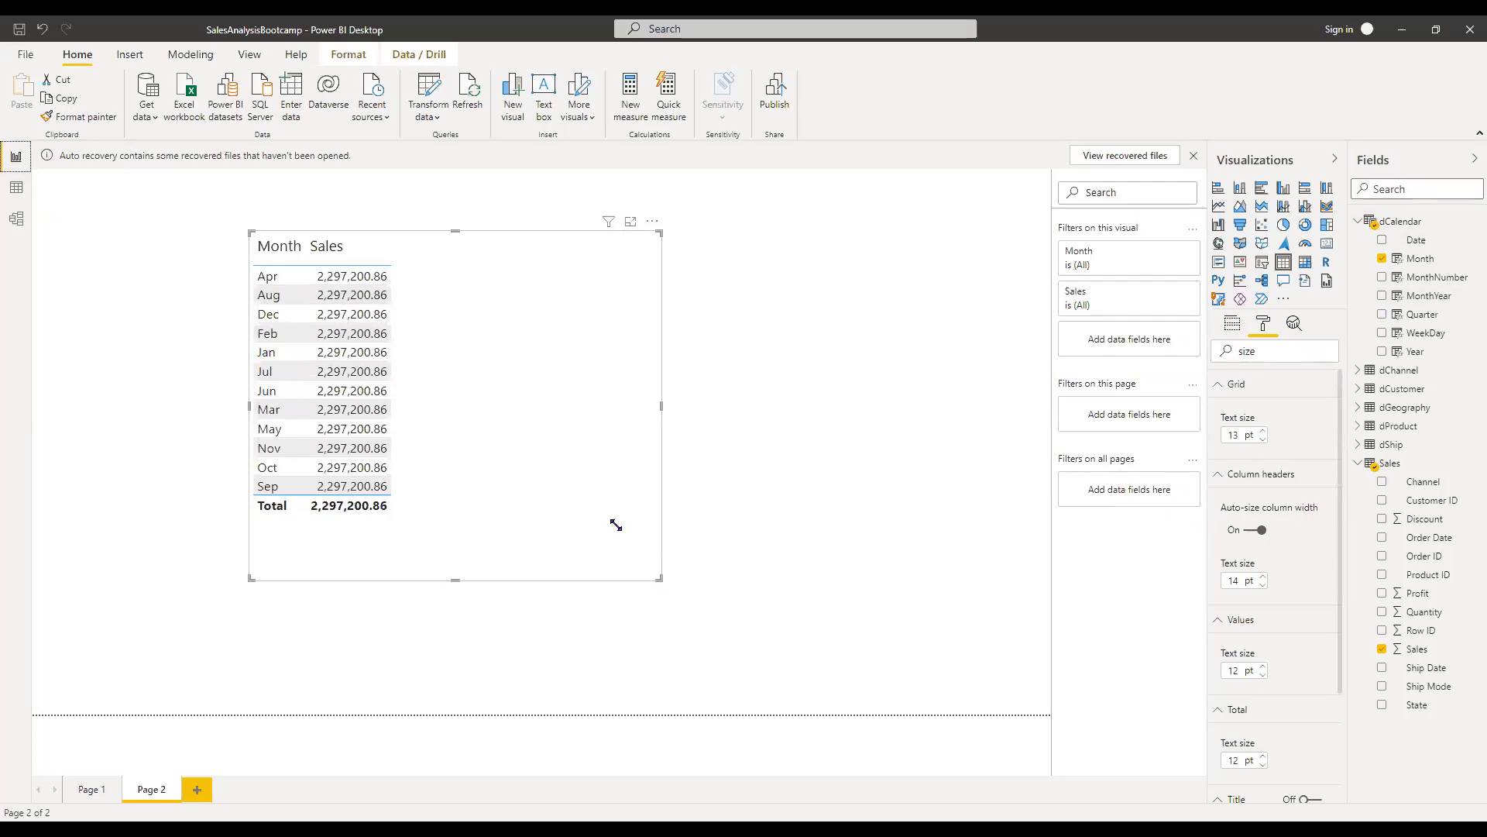
drag(613, 523, 605, 547)
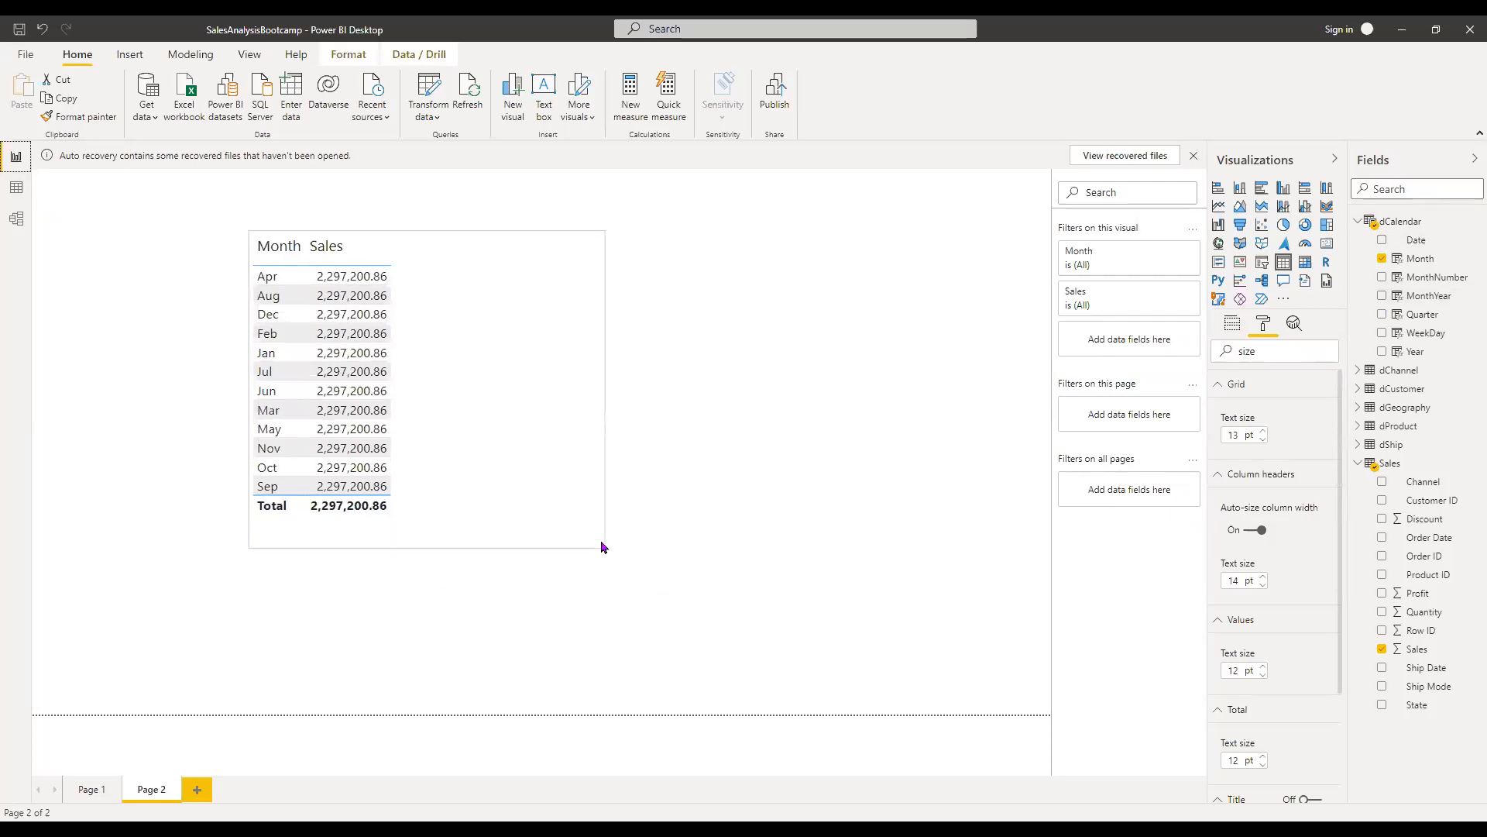
click(682, 441)
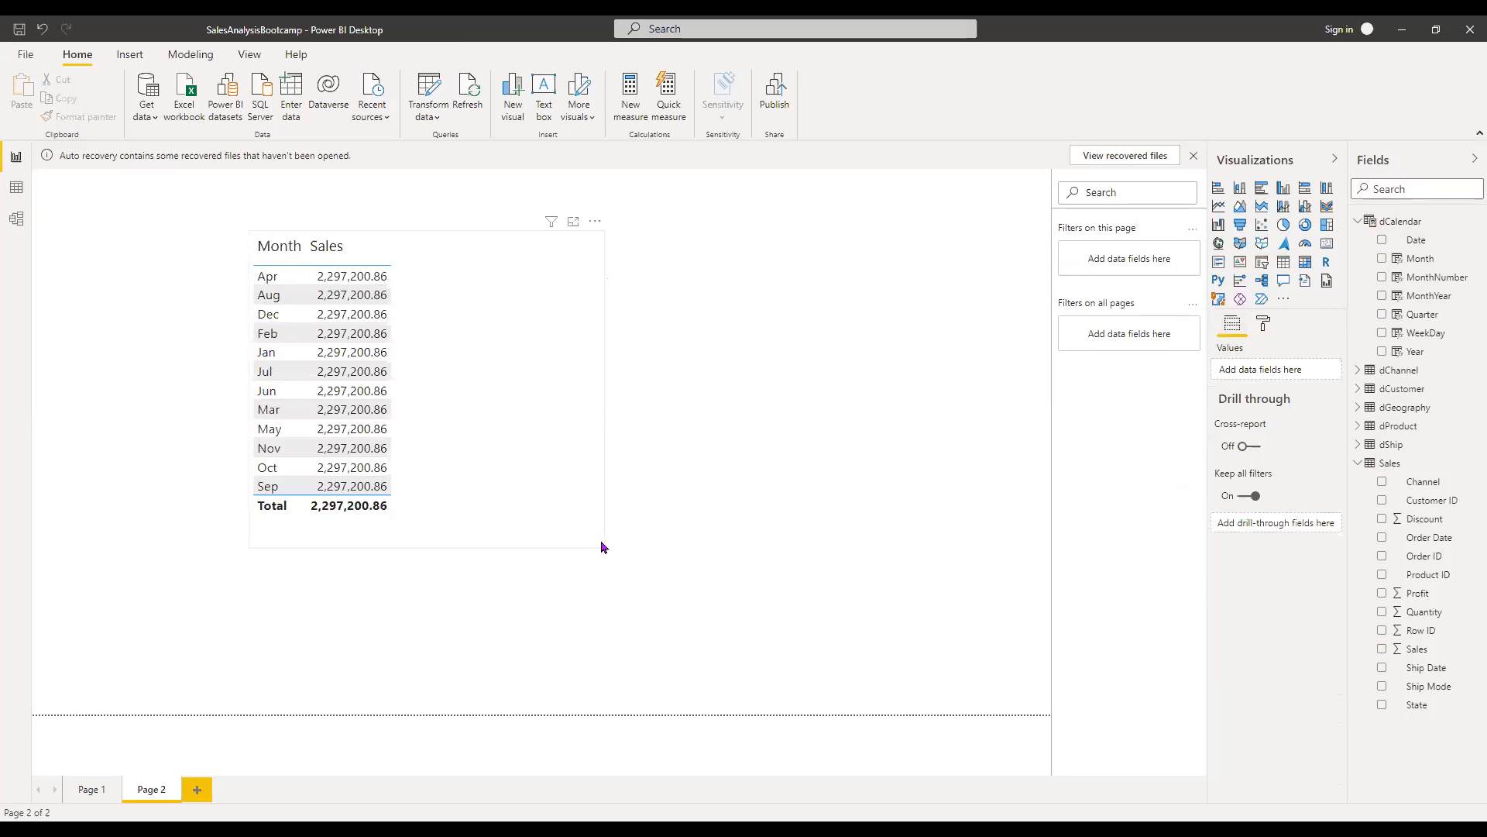
drag(603, 553, 475, 563)
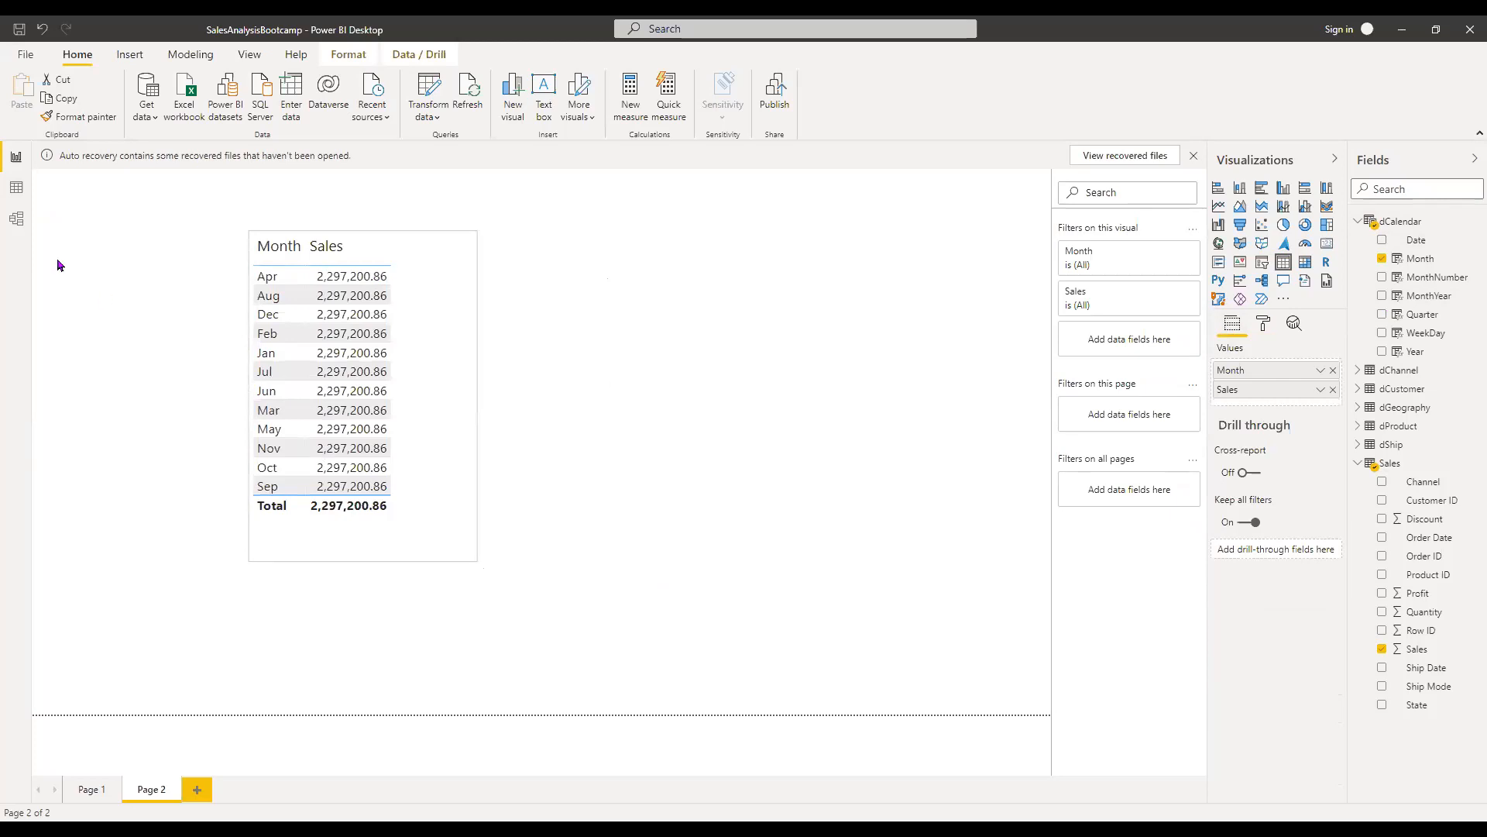
Step: Create a relationship in the model between the dCalendar Date field and Order Date in Sales, and return to the report
click(9, 231)
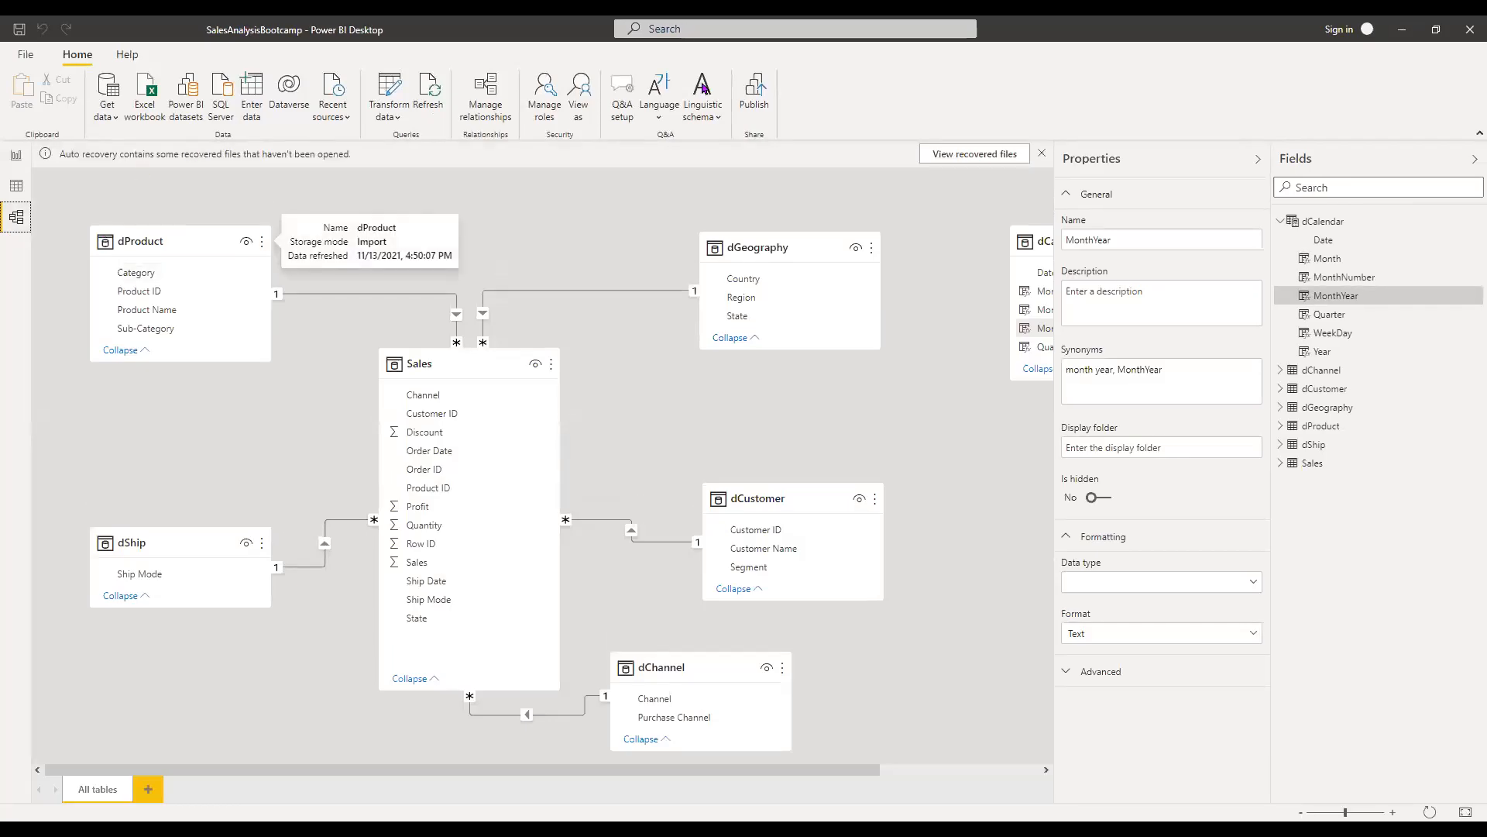
click(1258, 159)
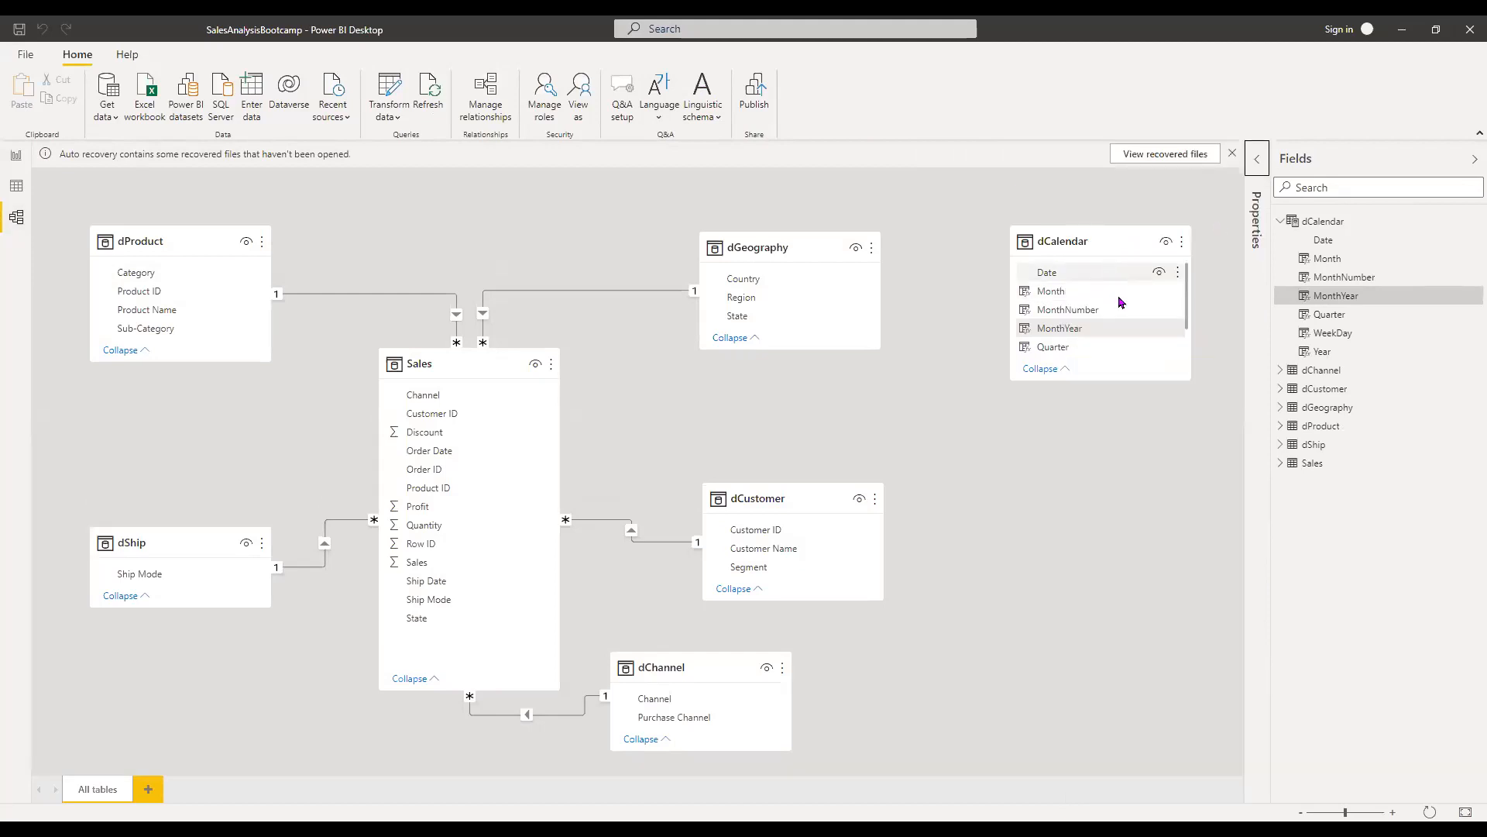
drag(1193, 382, 1190, 465)
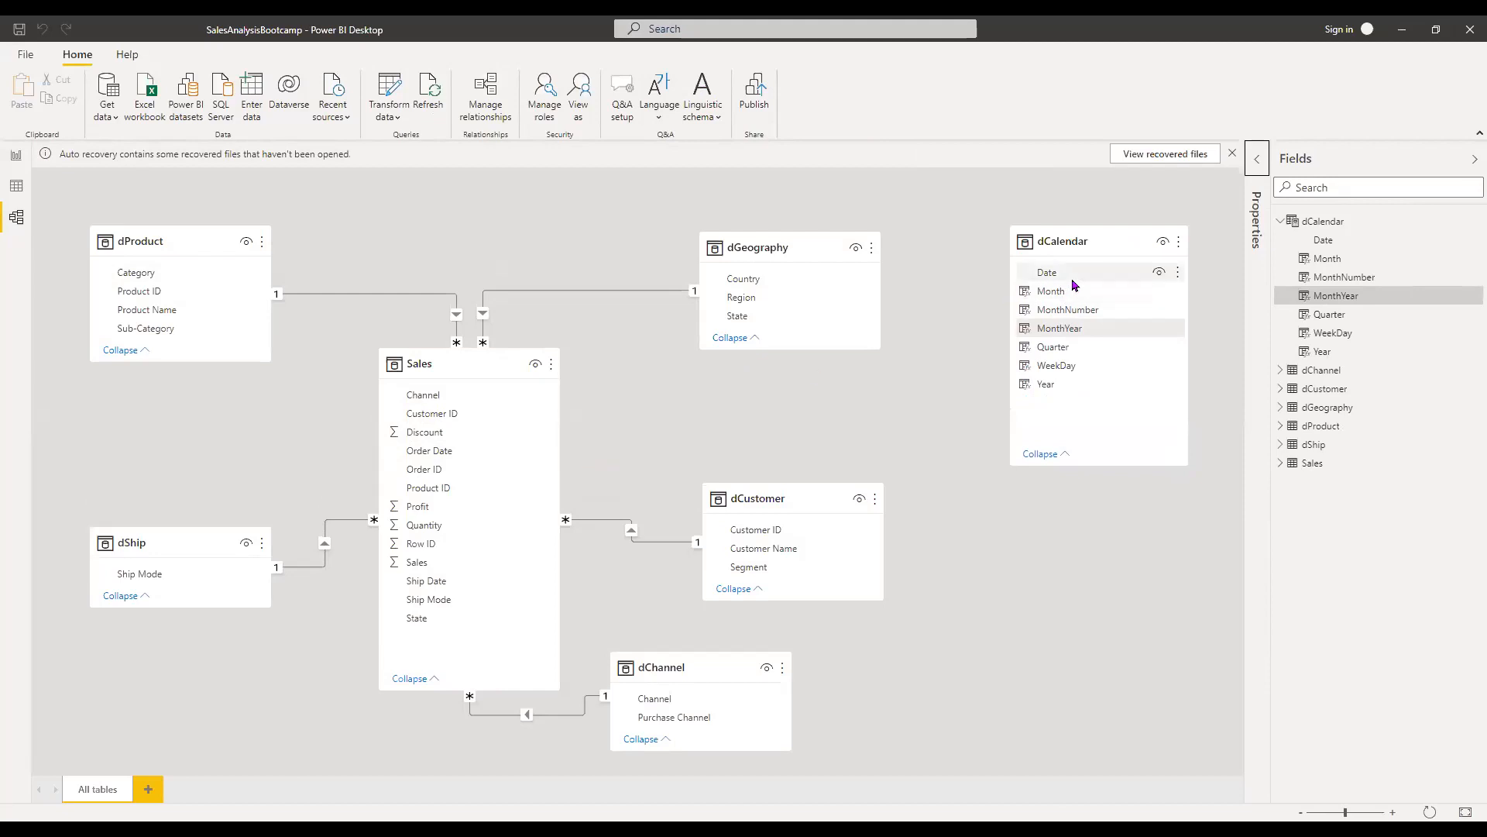
drag(1073, 286, 475, 460)
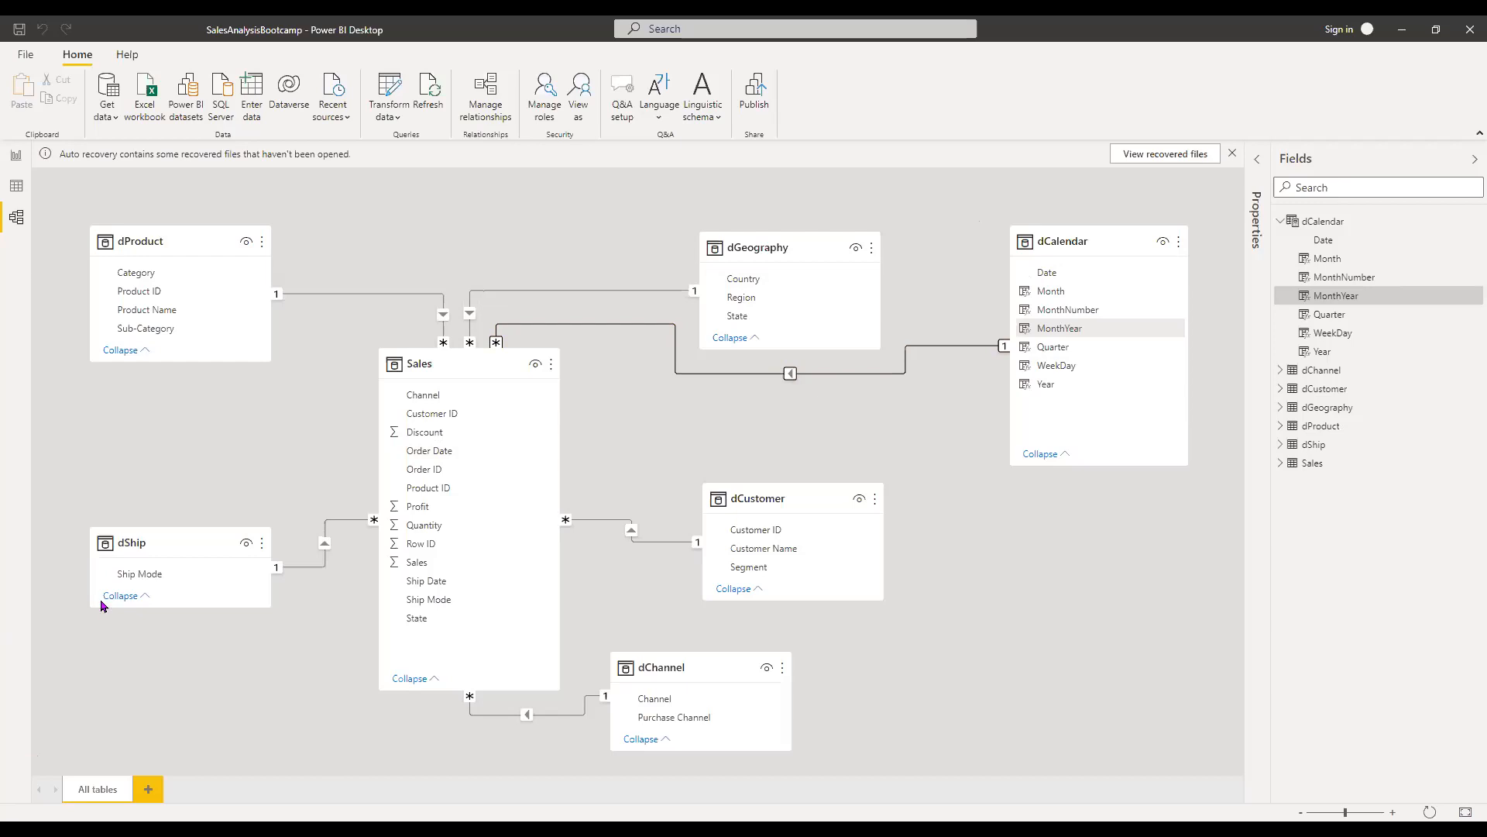
click(15, 156)
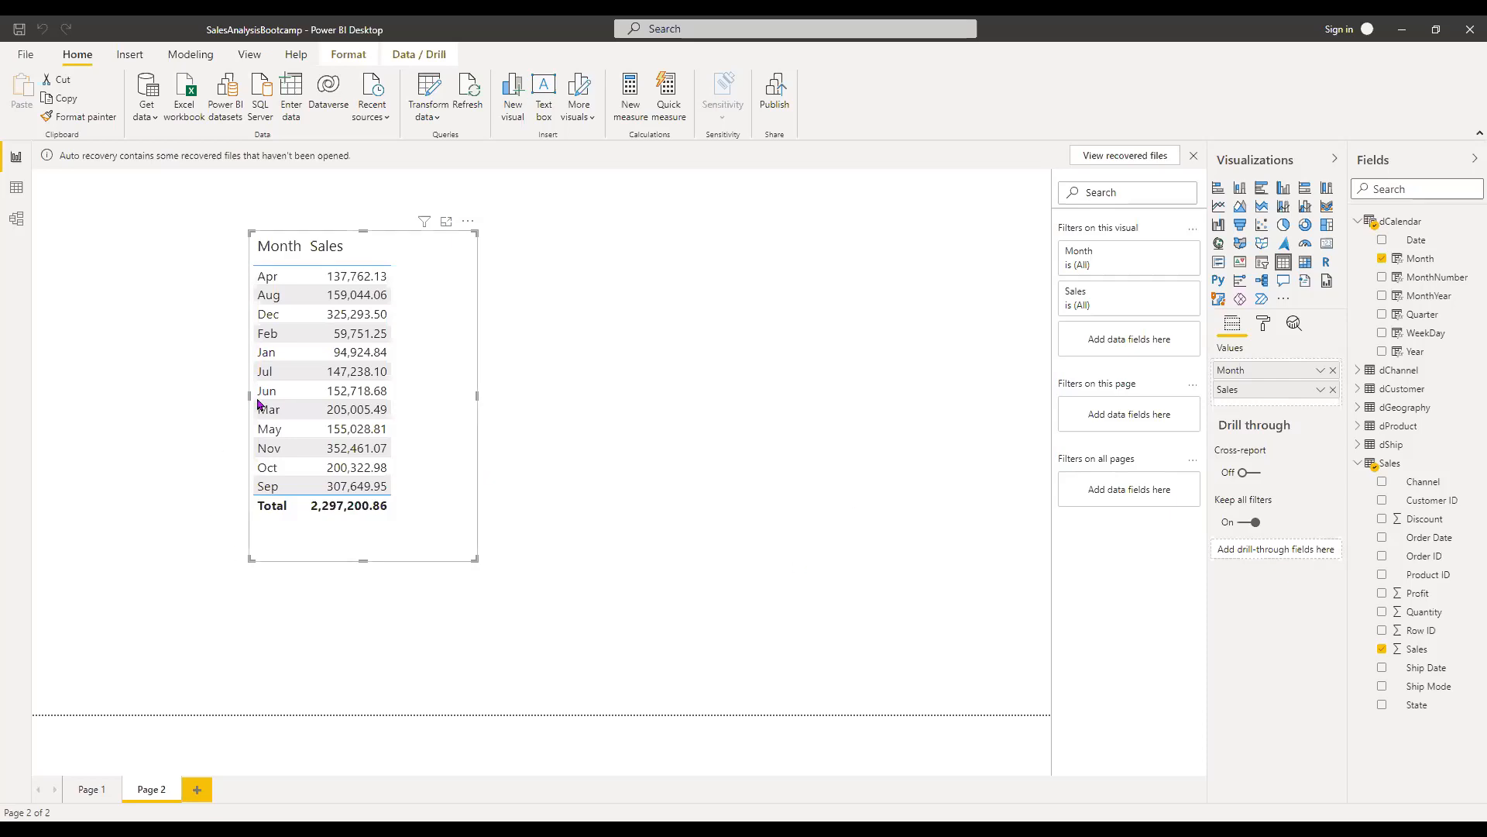
click(469, 223)
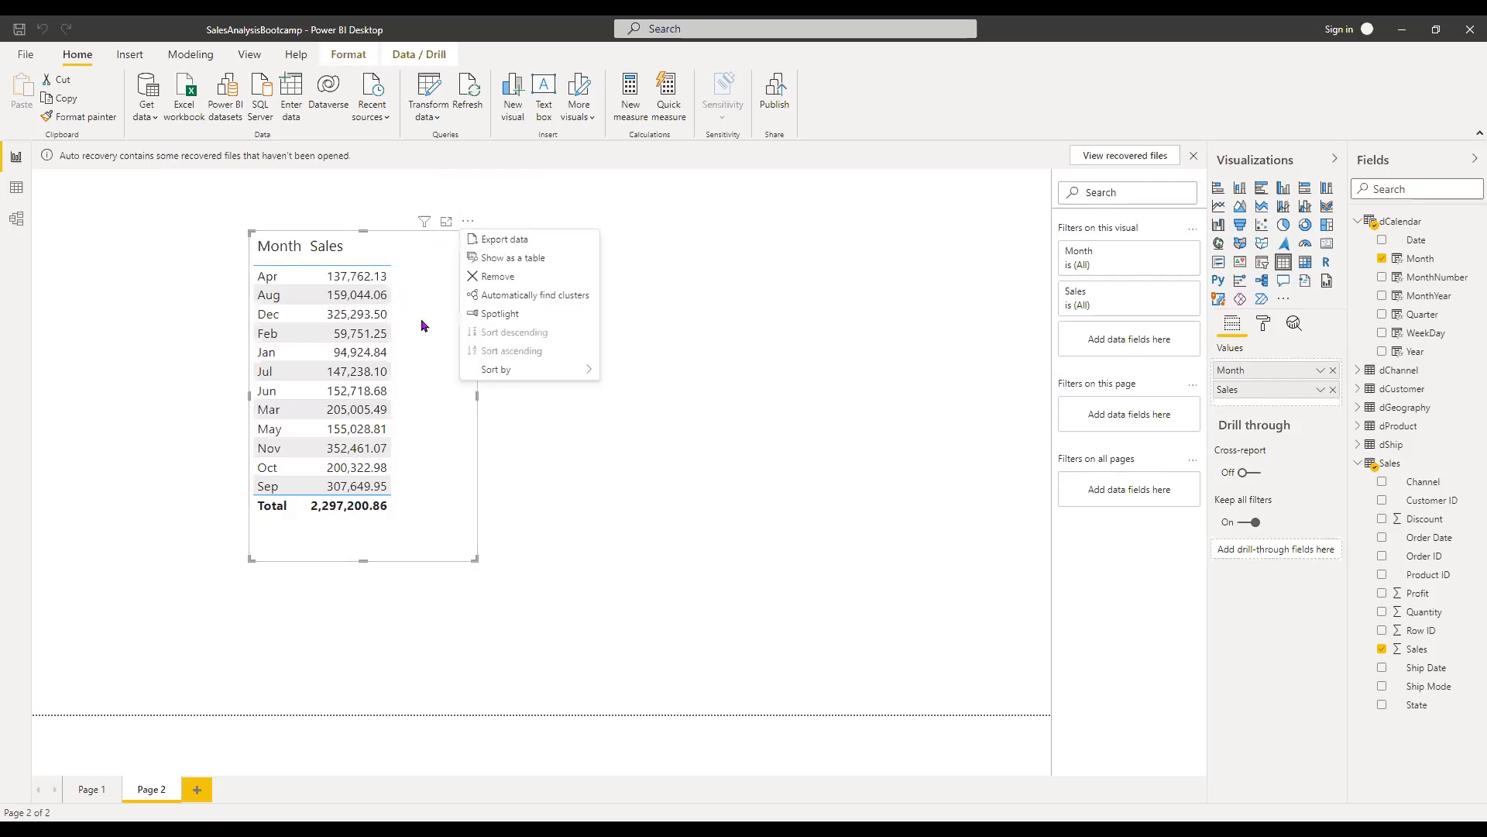
key(Escape)
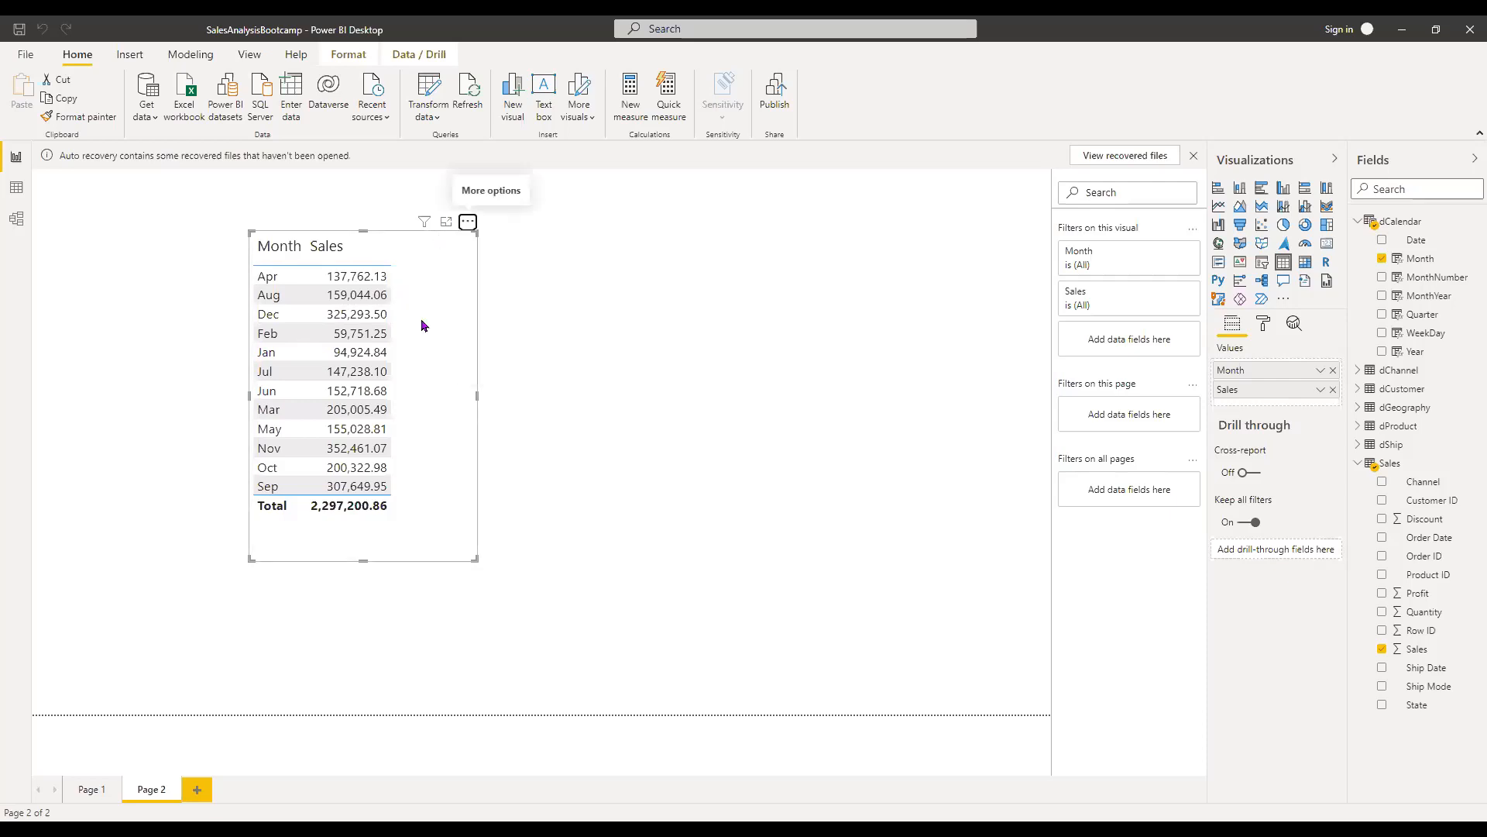
click(468, 224)
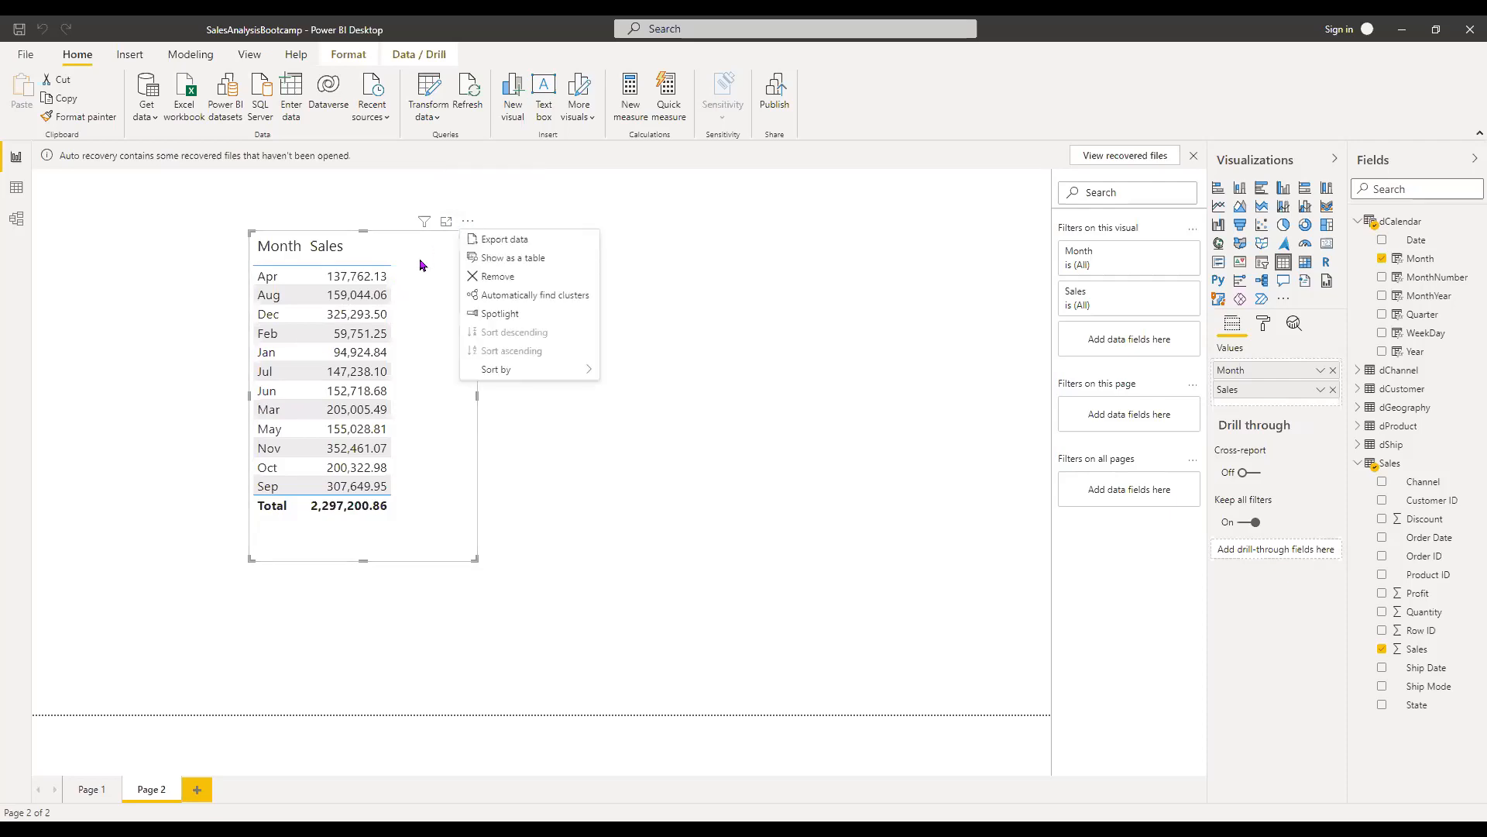
key(Escape)
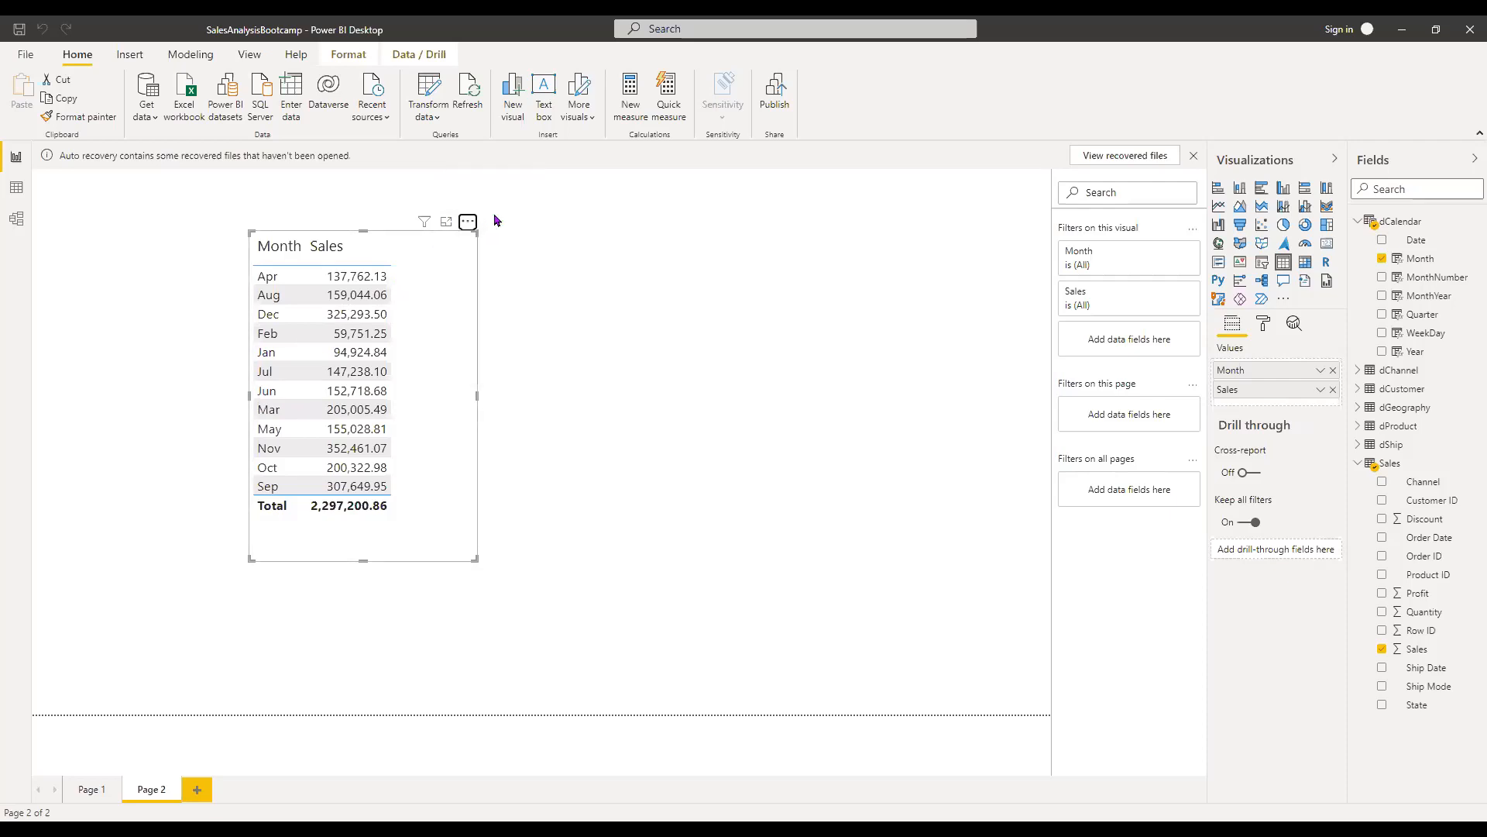
click(467, 223)
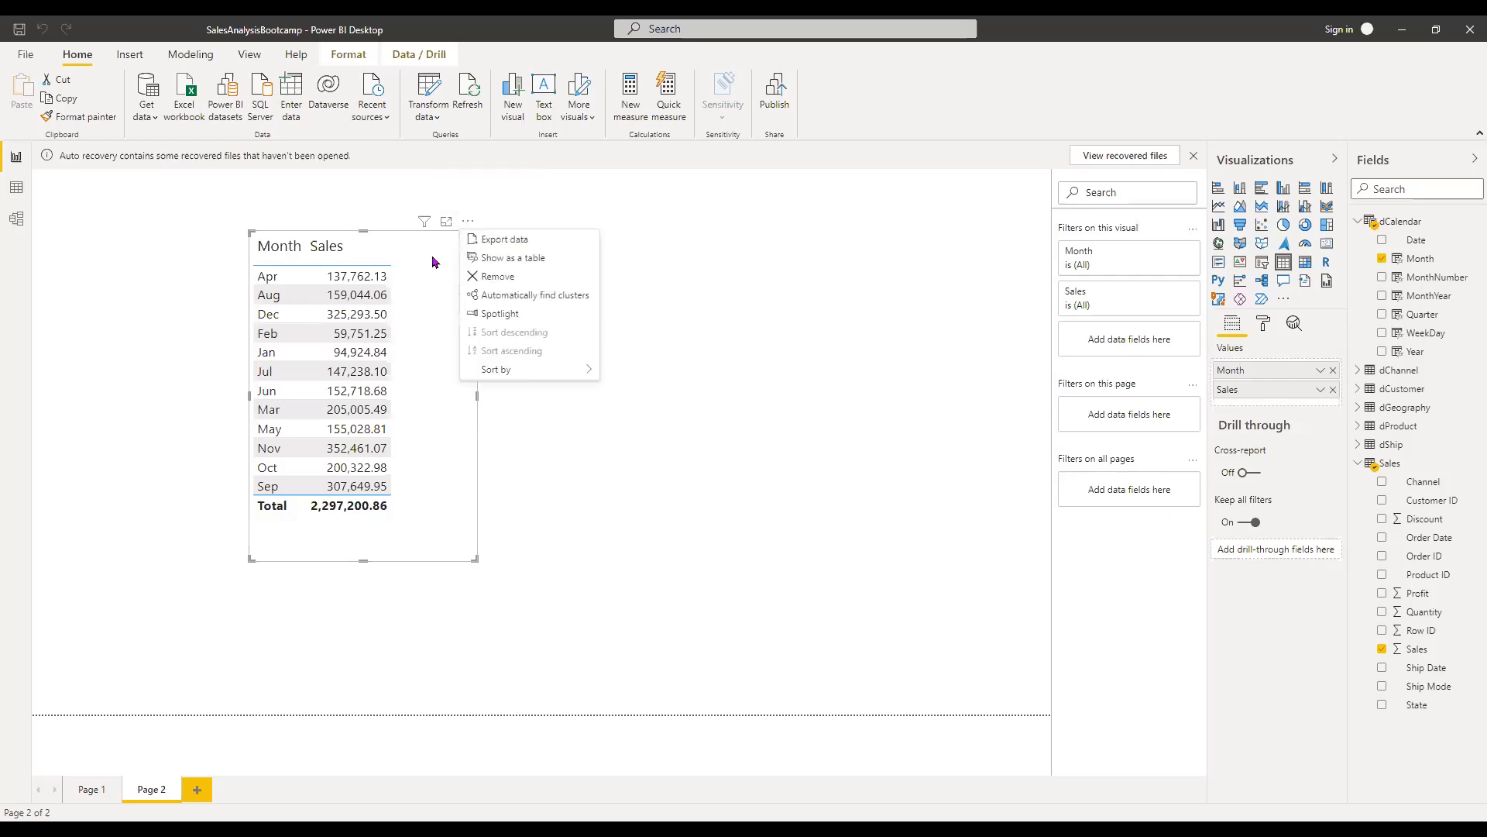
click(467, 222)
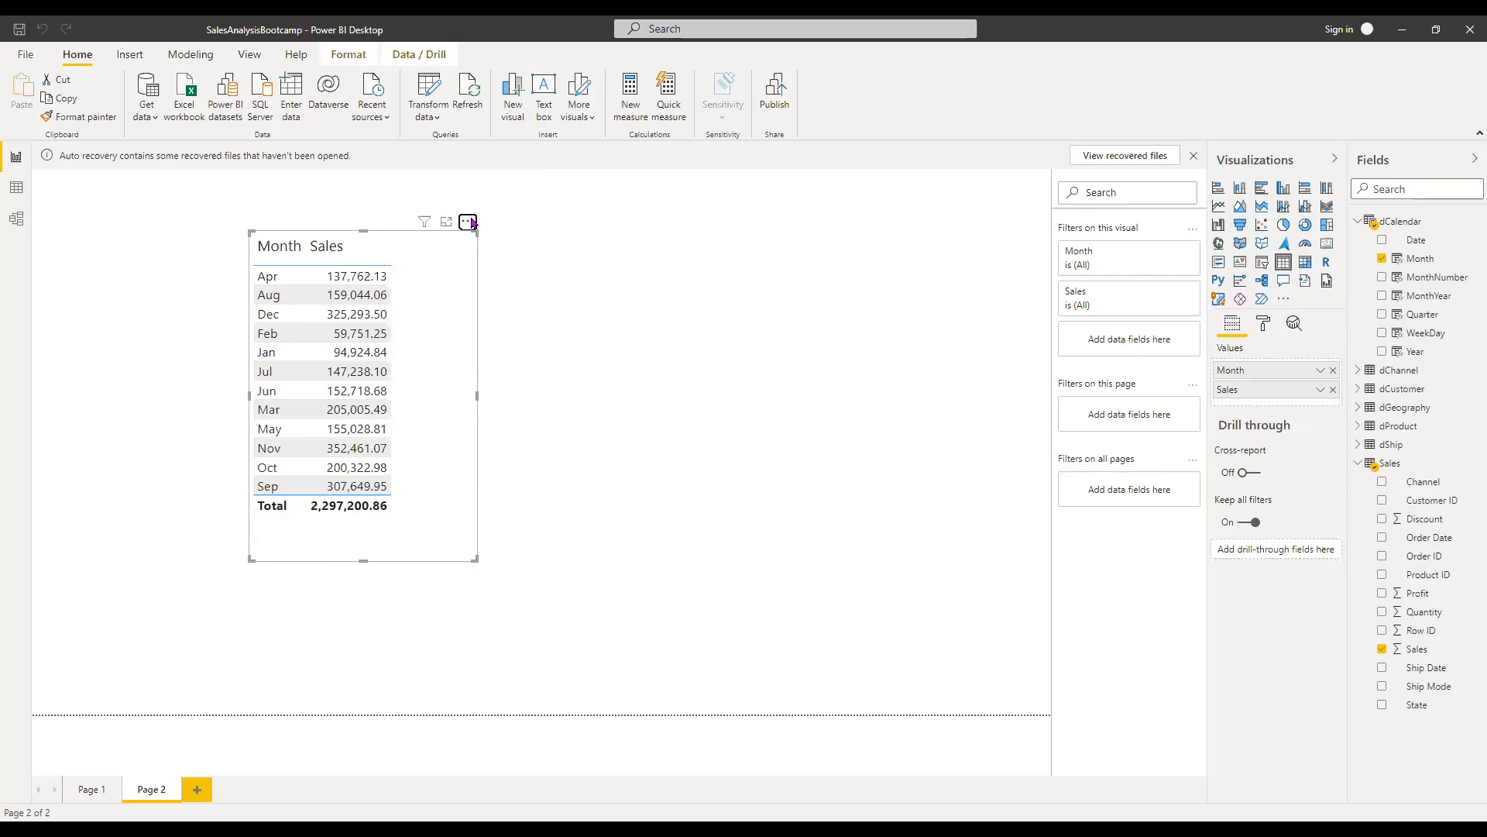
Step: Sort the Page 2 table visual by Month and choose ascending order
click(470, 222)
mouse_move(542, 372)
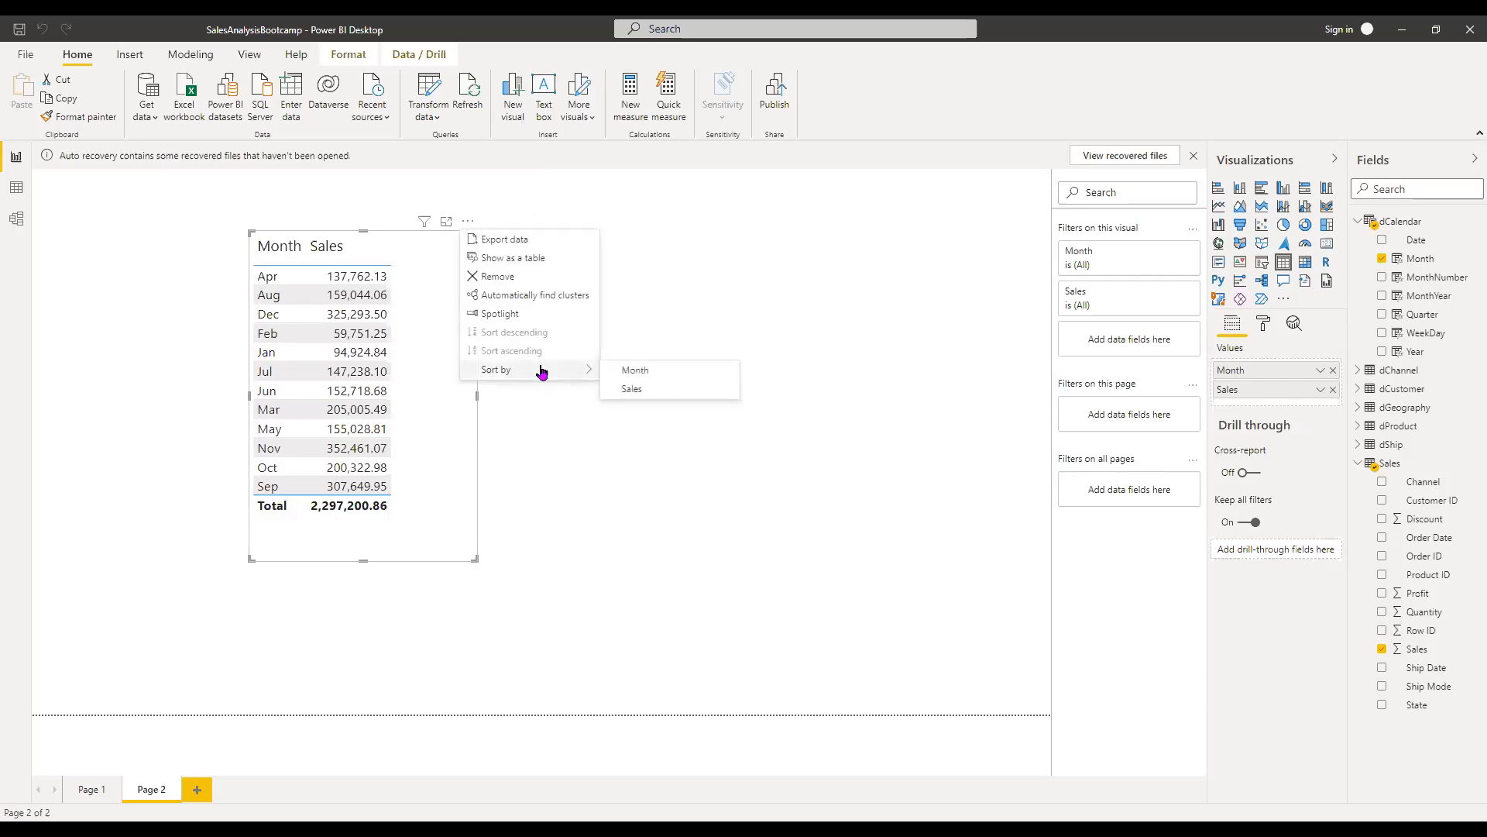
click(634, 373)
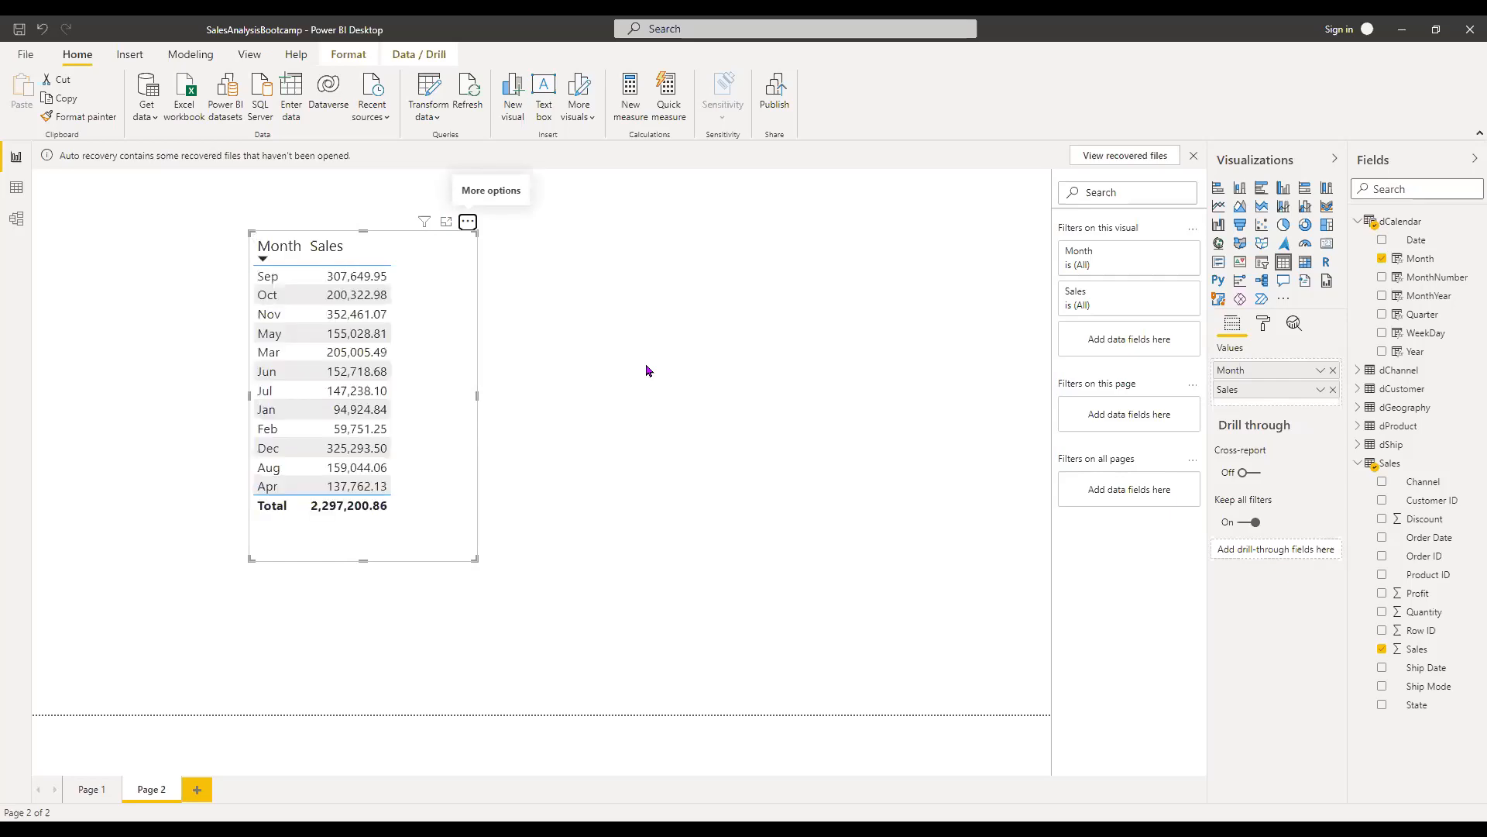
click(468, 223)
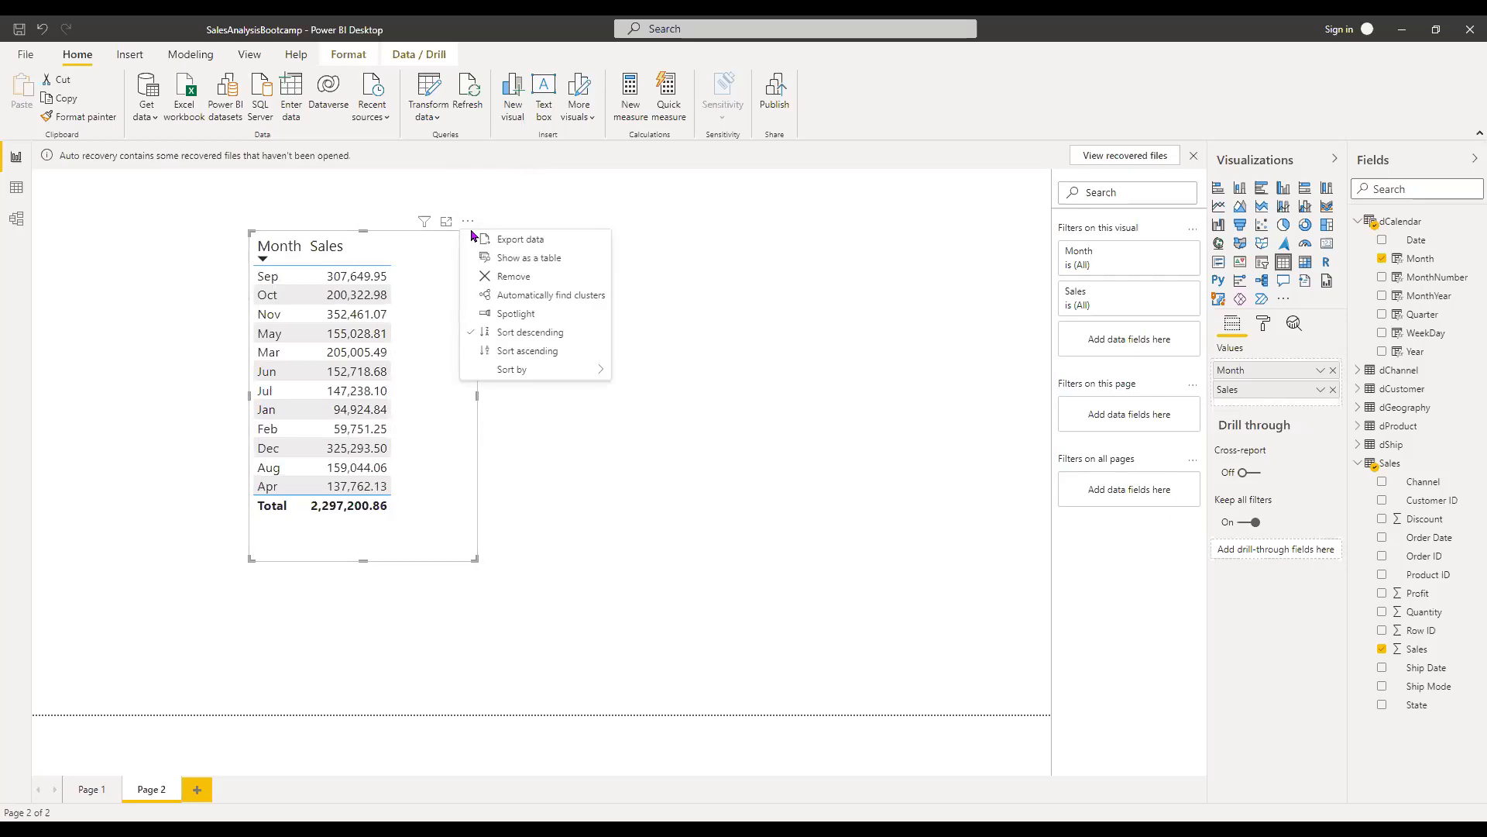
click(572, 353)
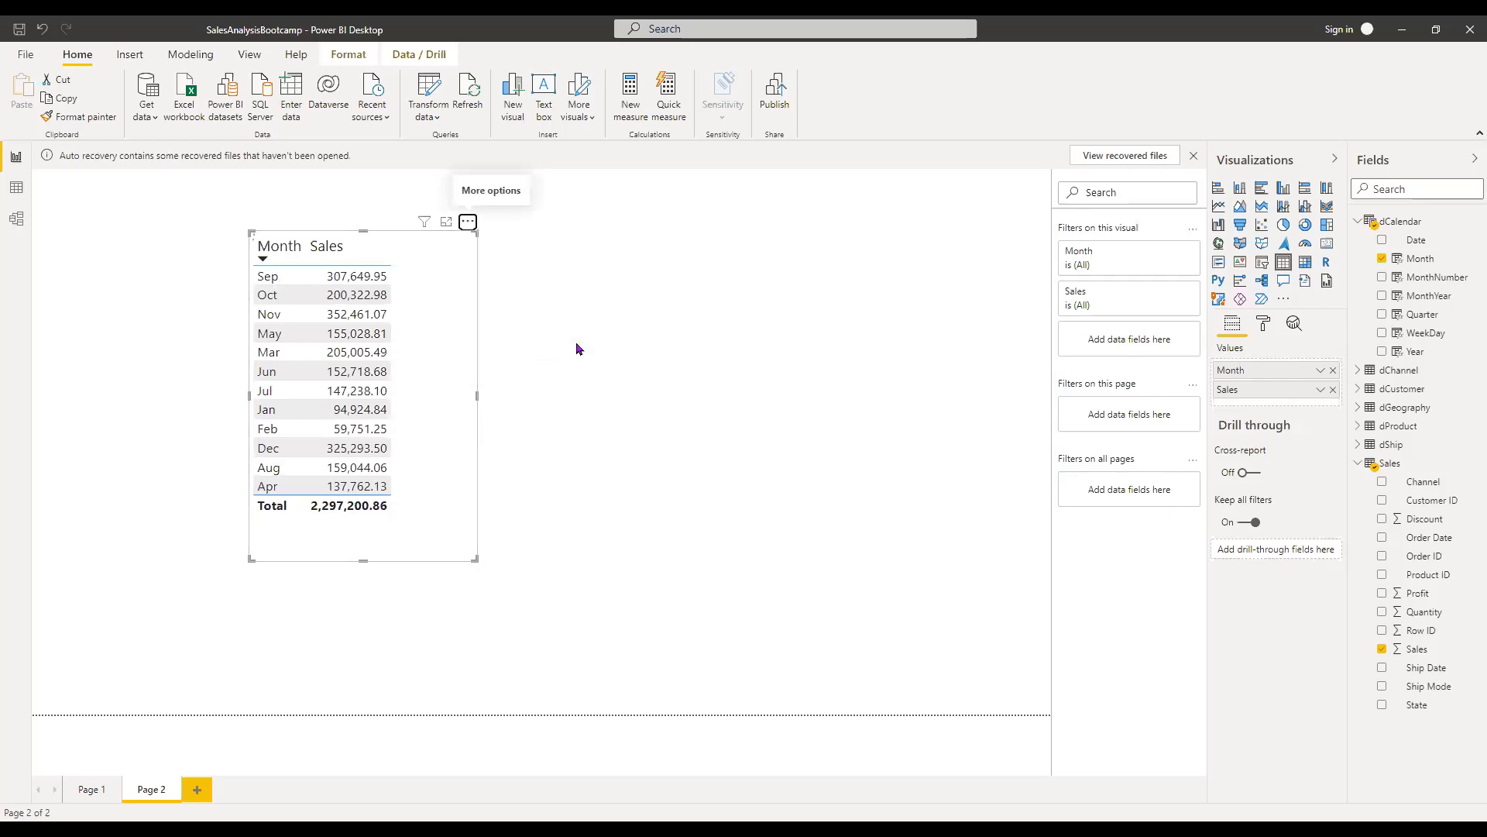
Step: Examine which fields the Page 2 table visual can be sorted by
click(467, 223)
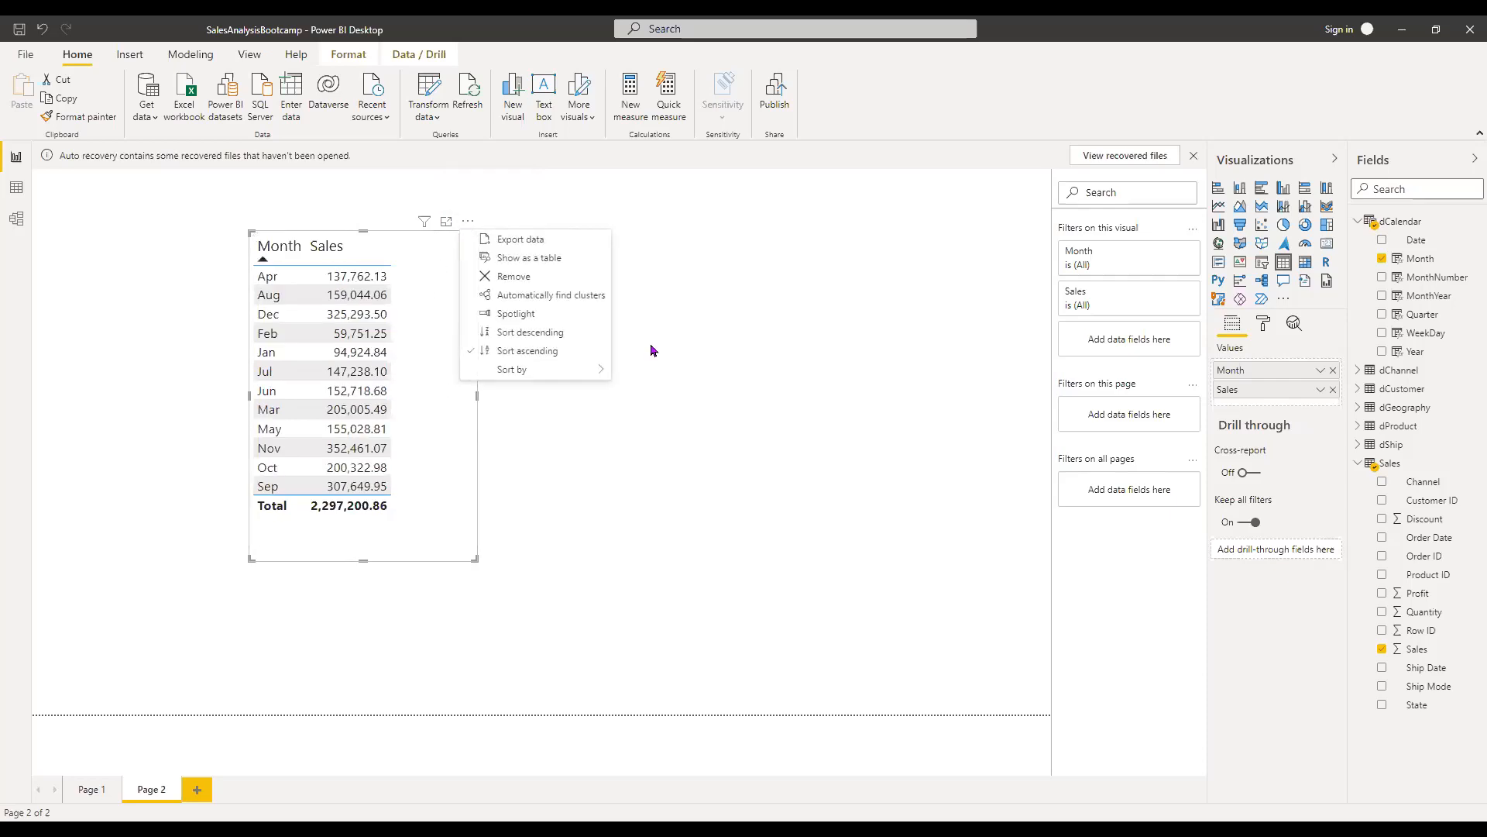
mouse_move(591, 371)
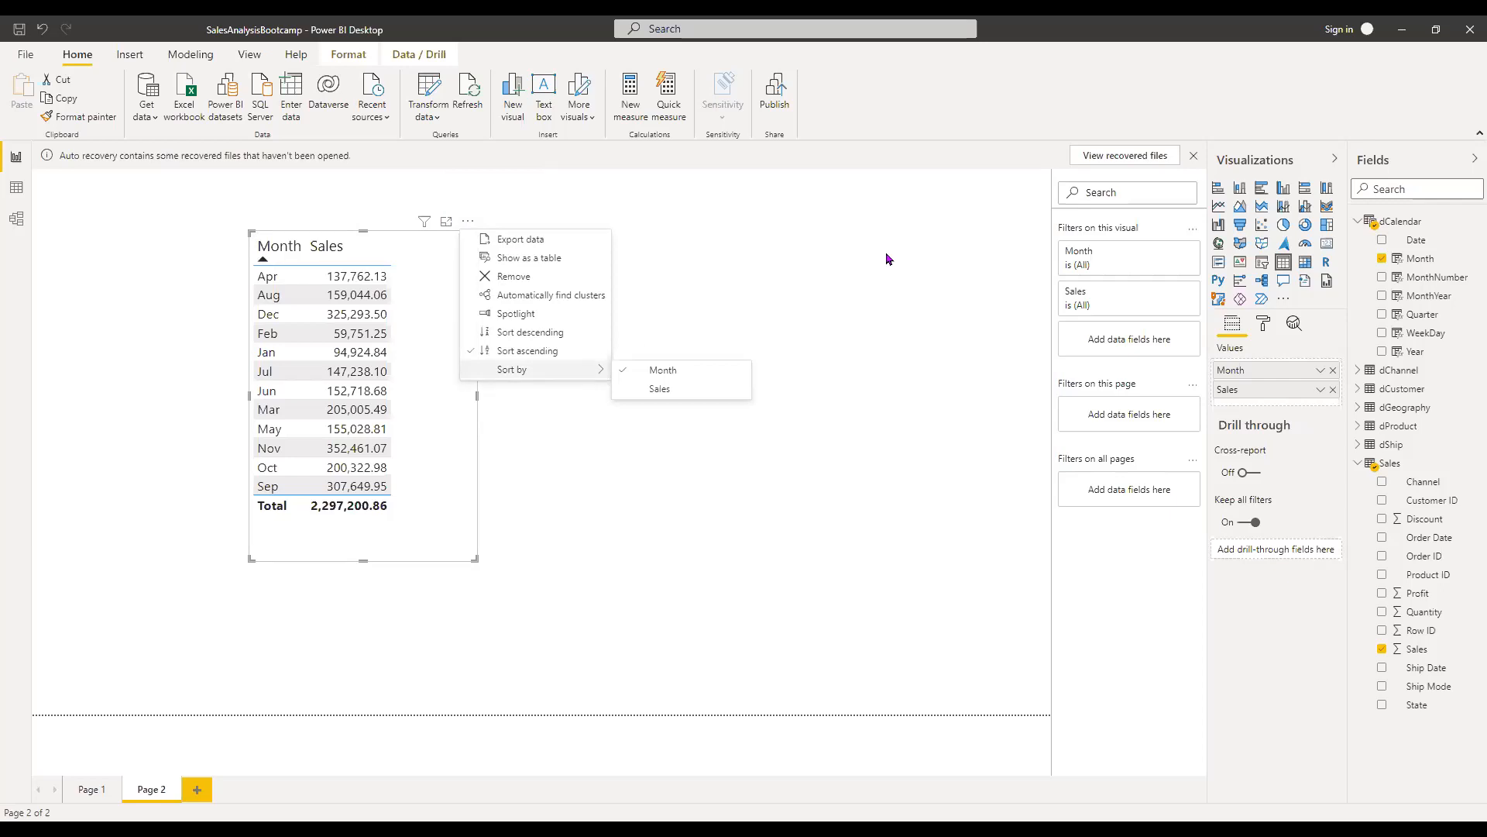
click(823, 279)
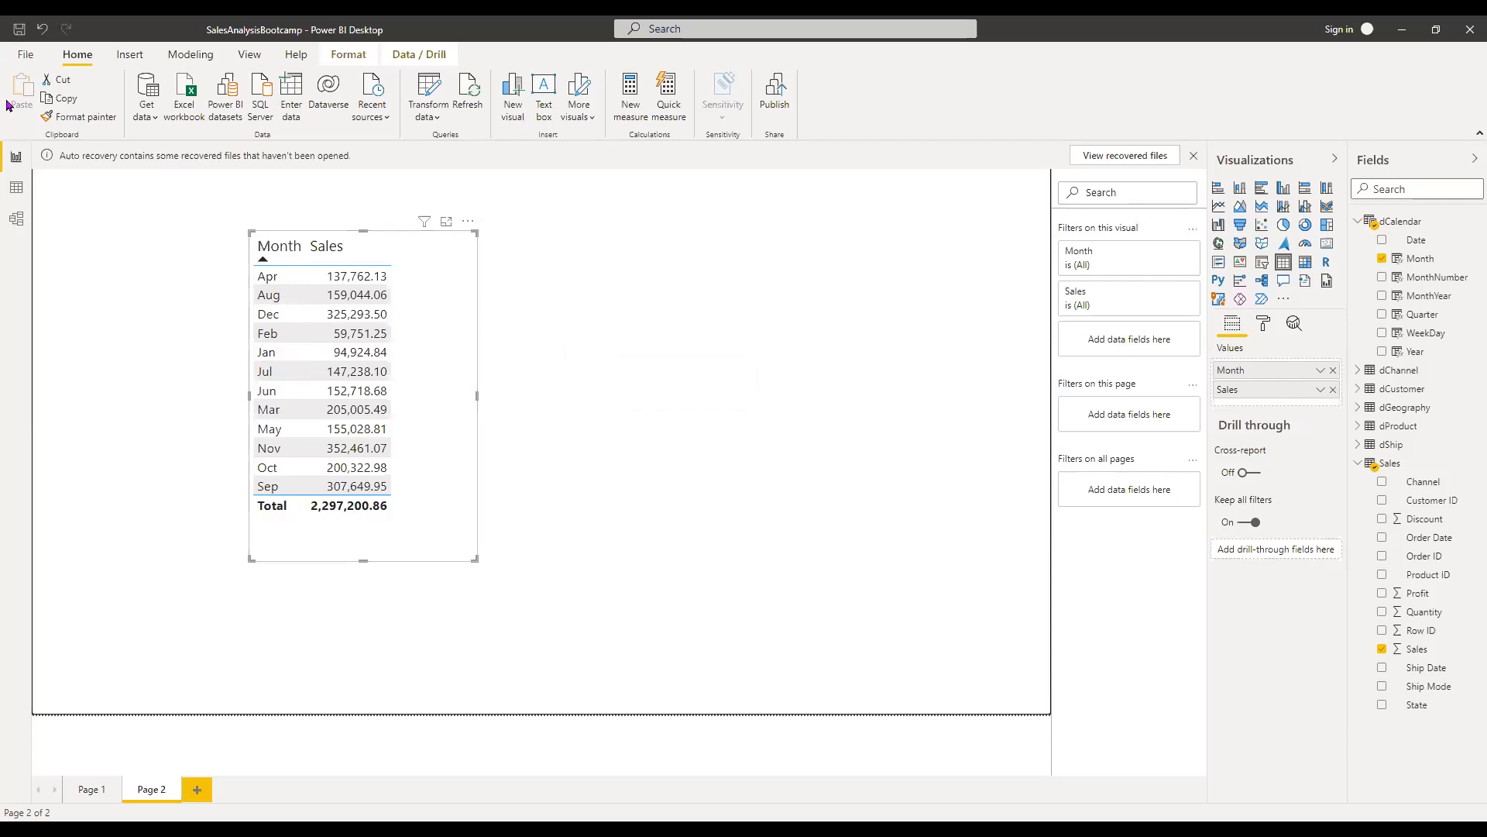
Step: Show the MonthNumber column of dCalendar in the data view and write the on-screen note "Use Month number to apply a sort order"
click(14, 188)
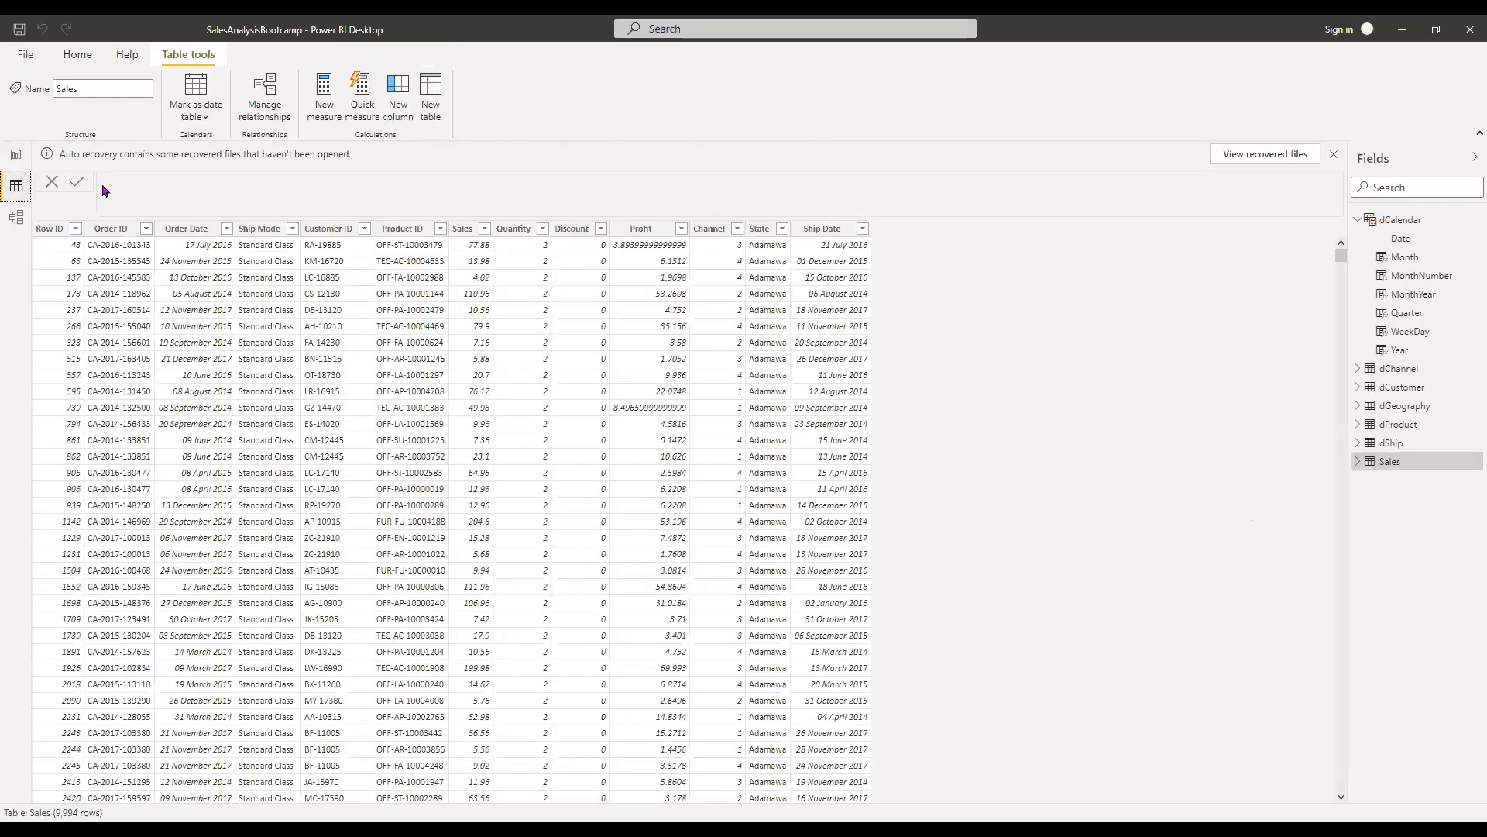
click(1403, 226)
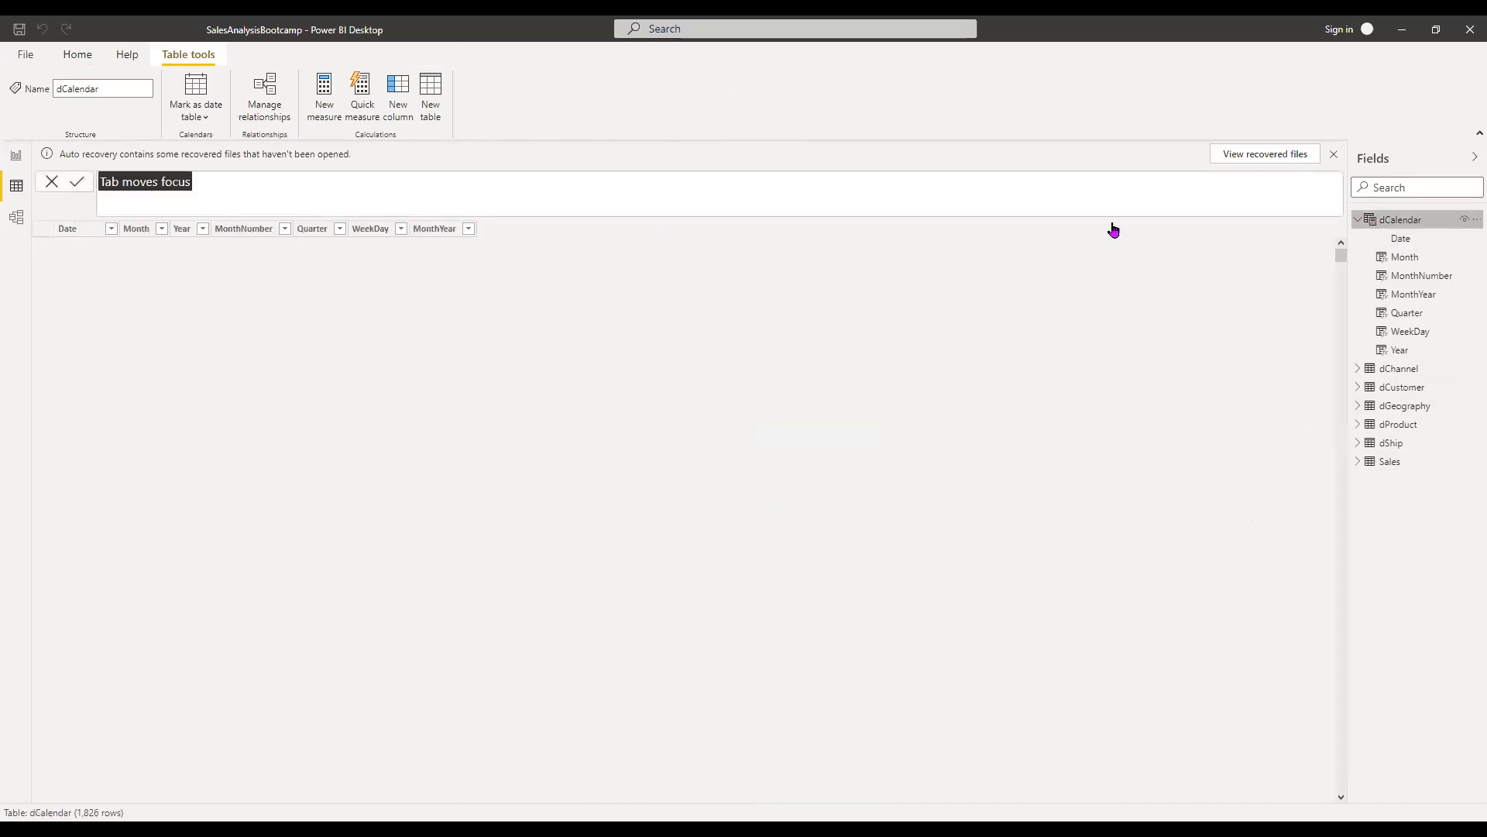
click(250, 230)
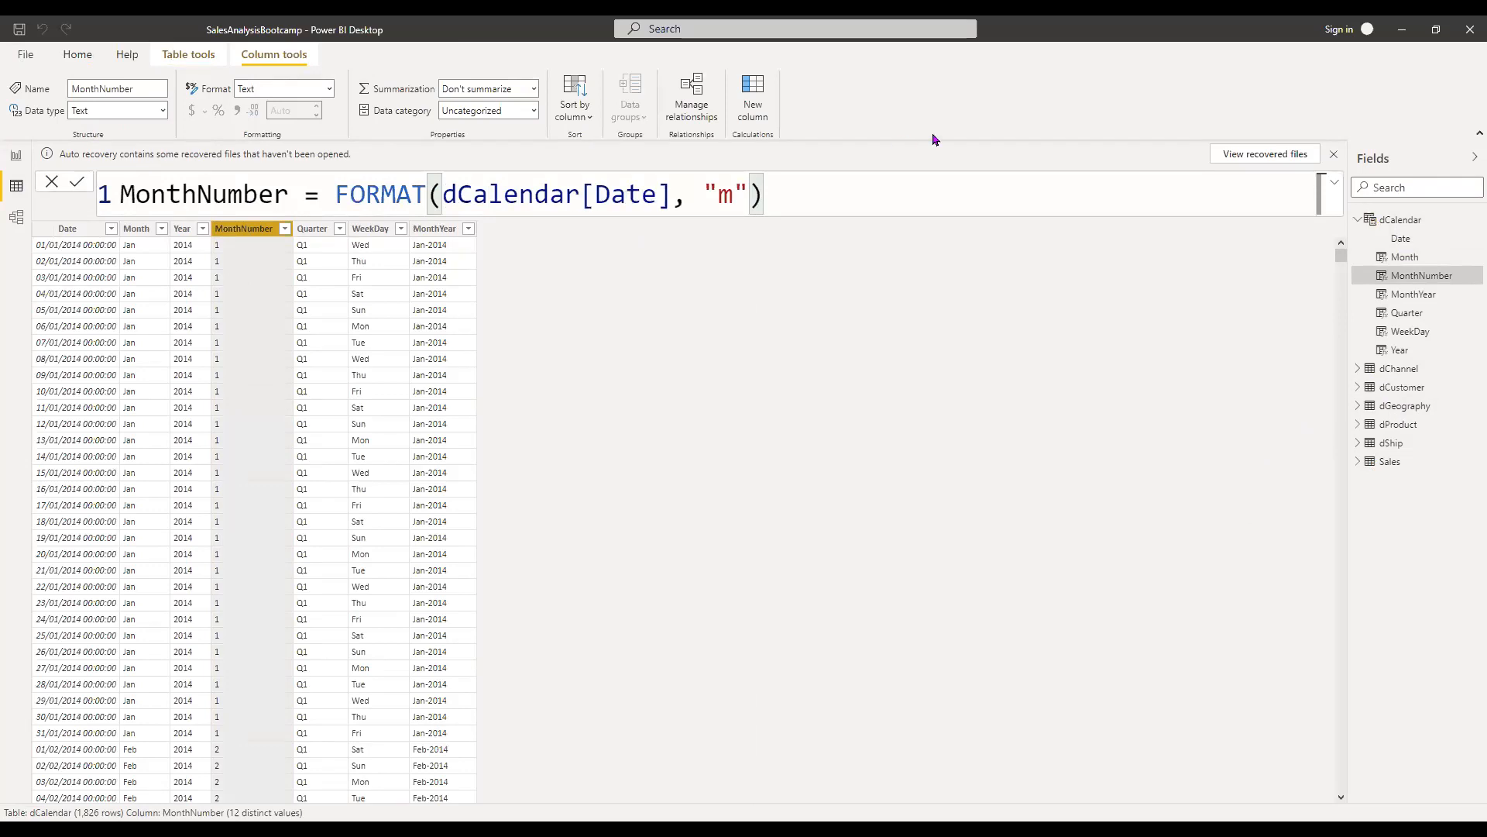
click(674, 309)
text(Use Month number to apply a sort order)
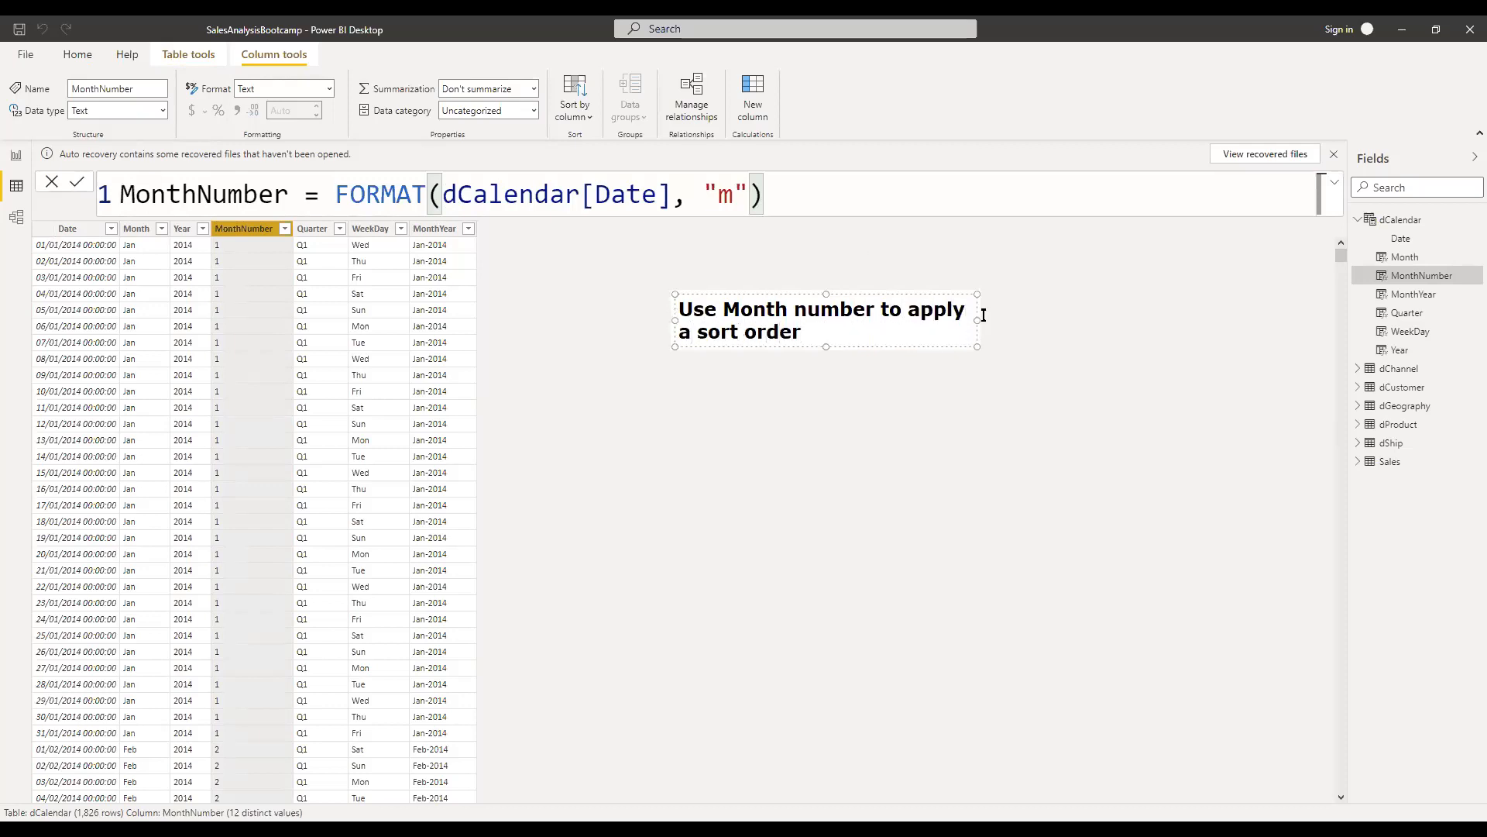
drag(1161, 309, 1160, 309)
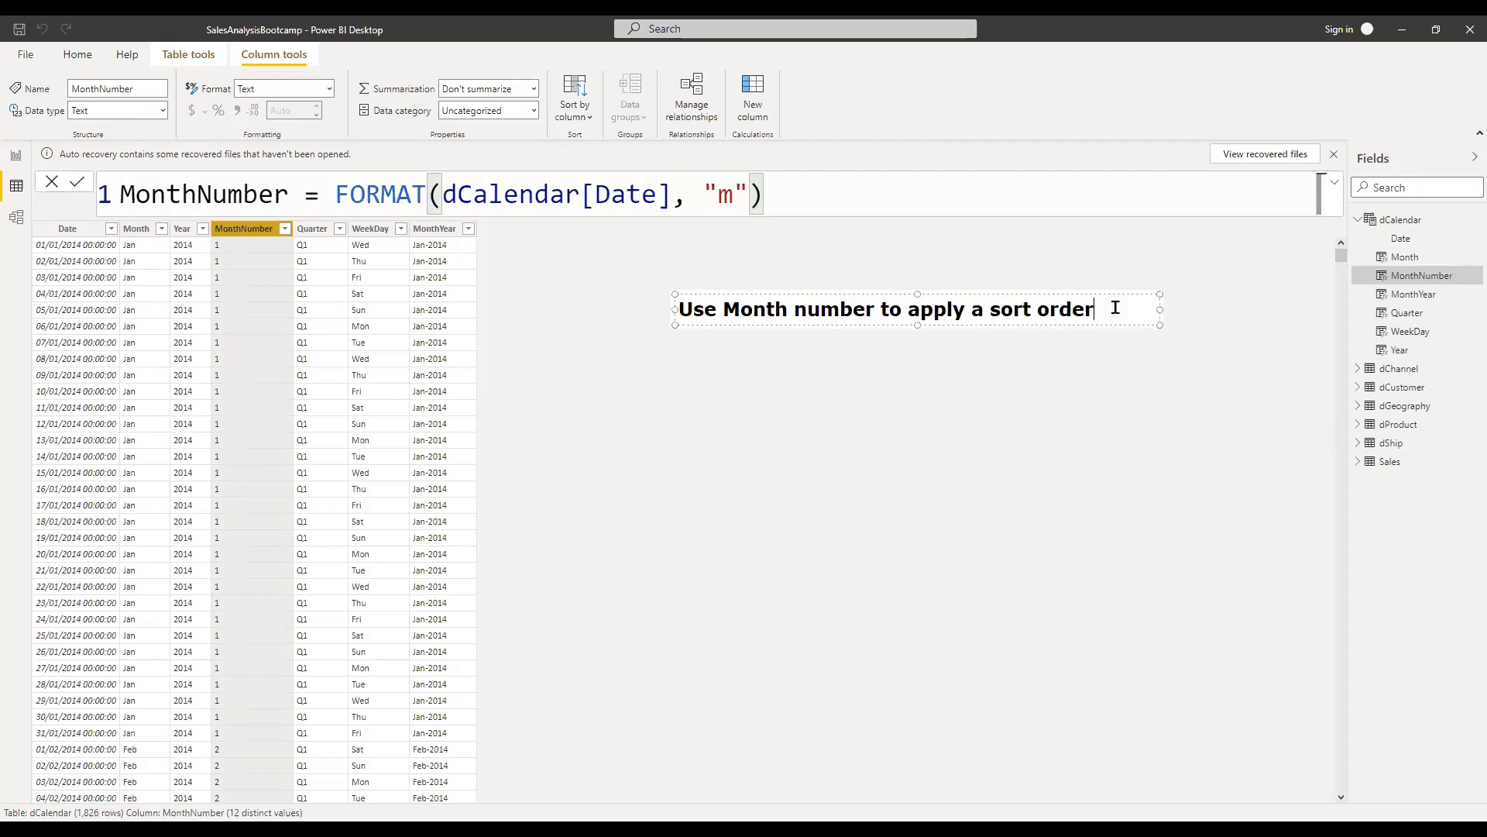
key(Return)
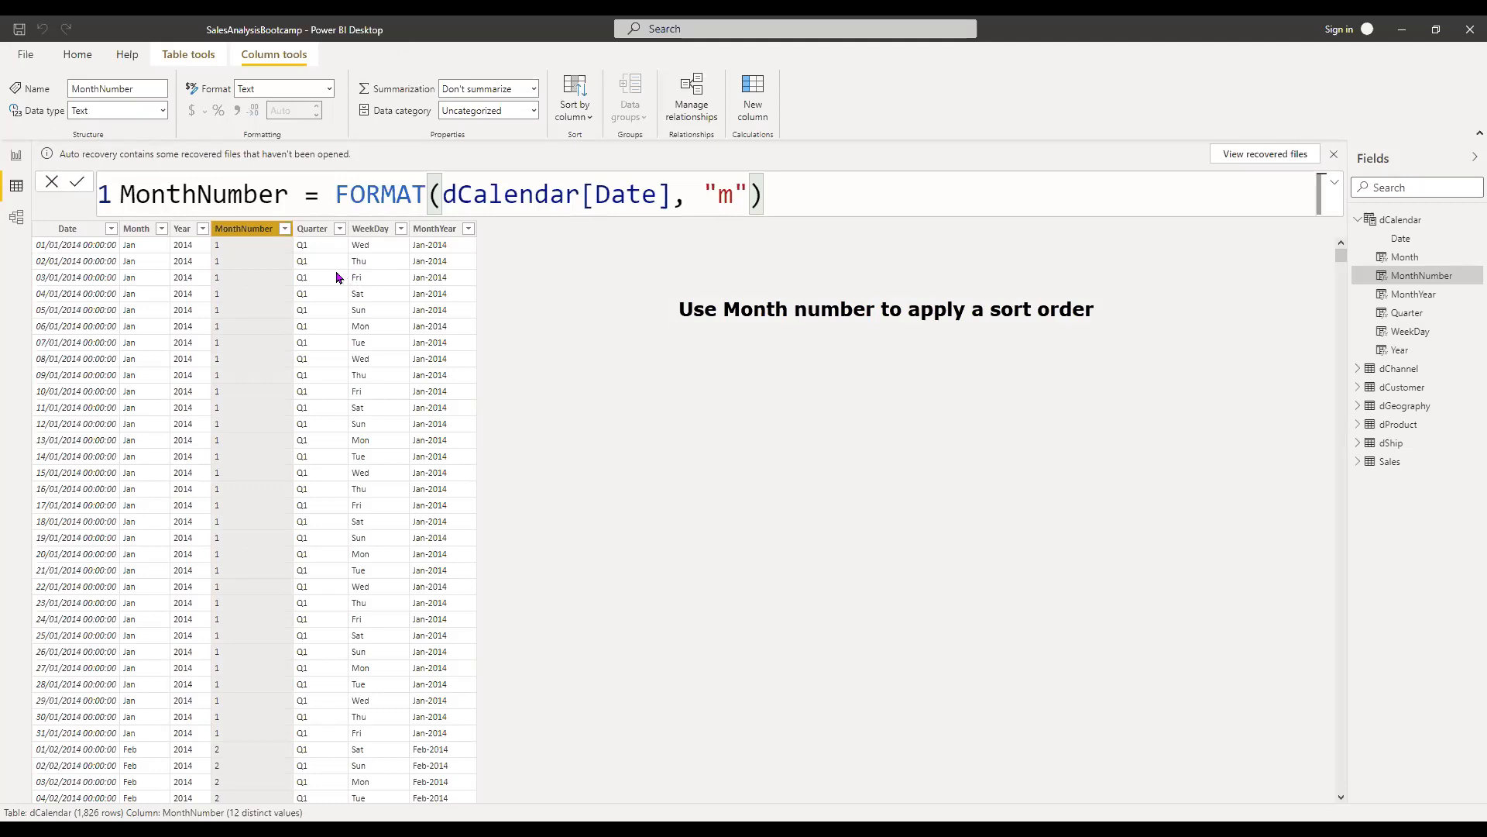
Step: Sort the dCalendar Month column by MonthNumber and return to the report
click(128, 229)
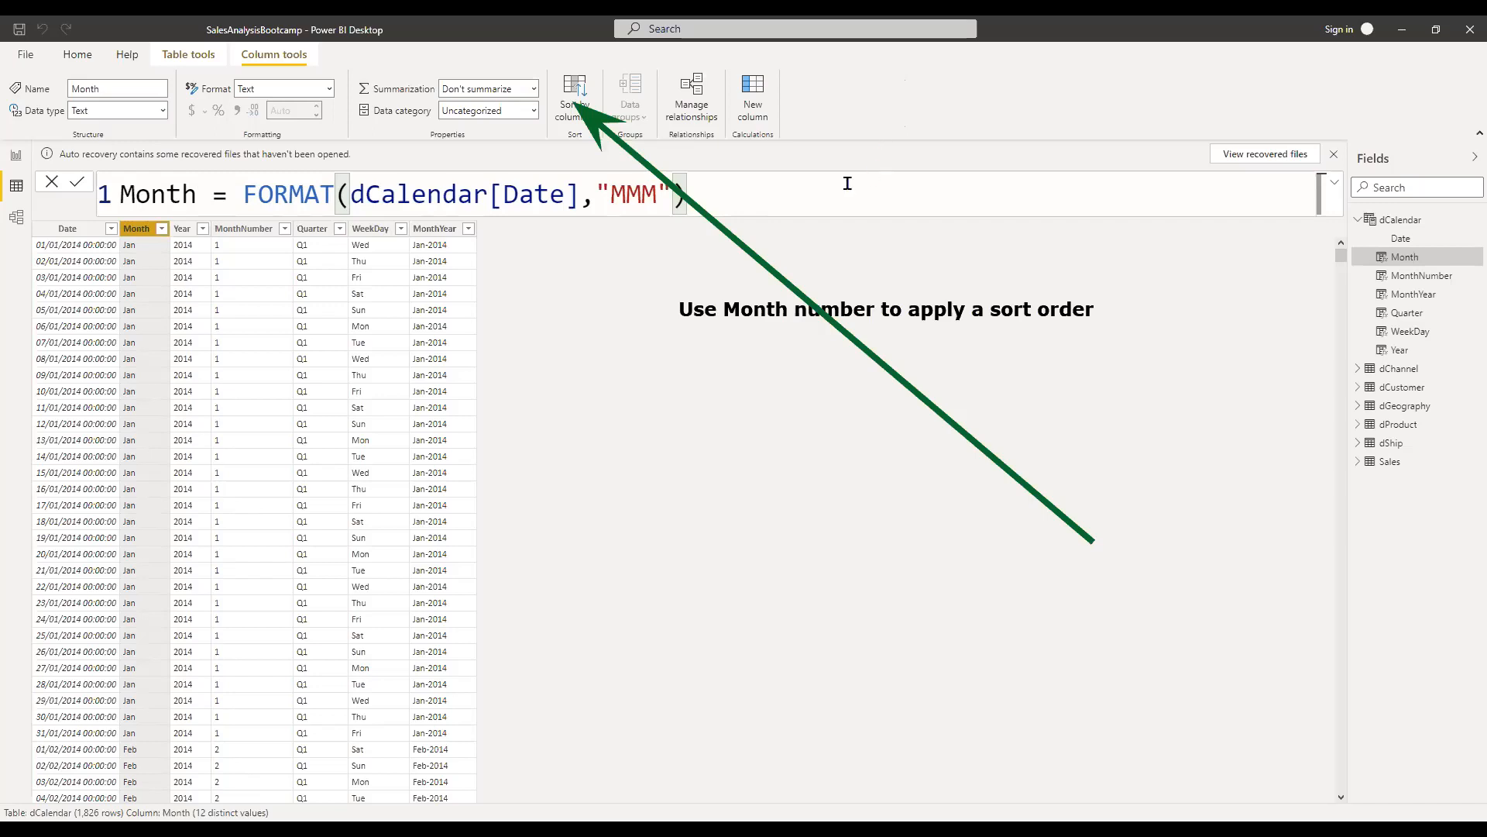
click(587, 116)
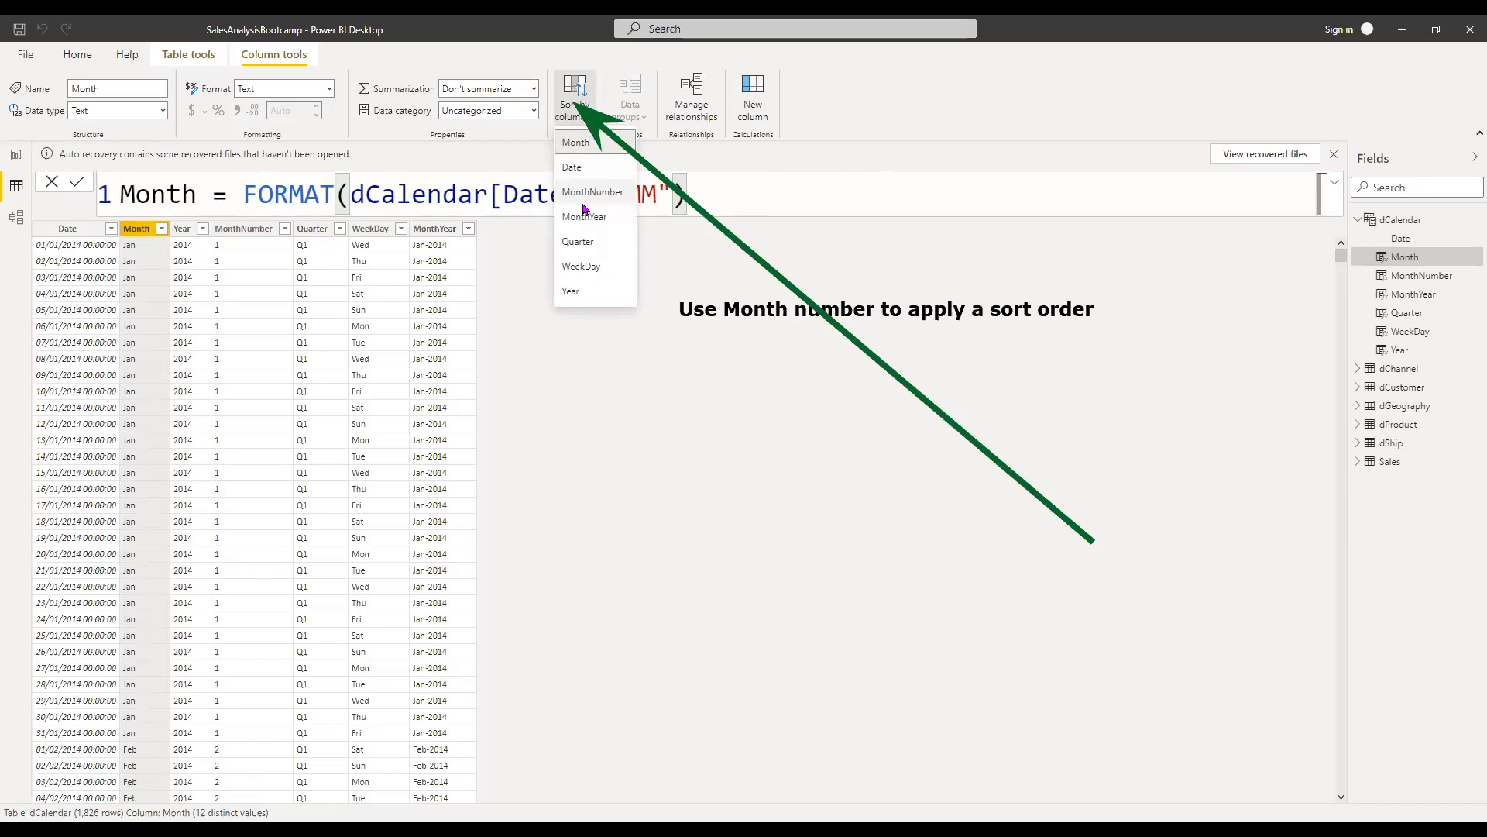
click(623, 196)
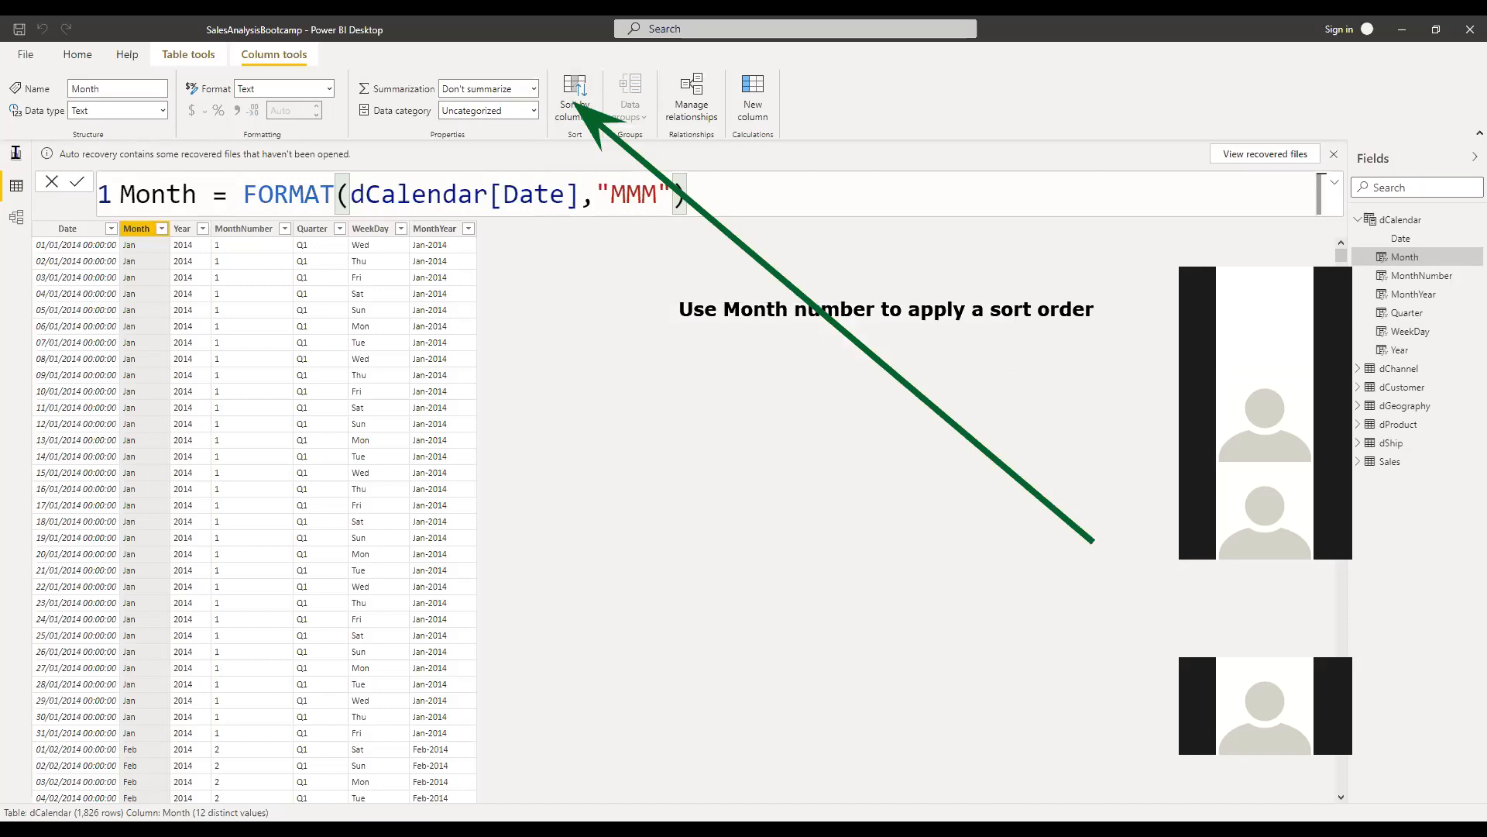
click(17, 152)
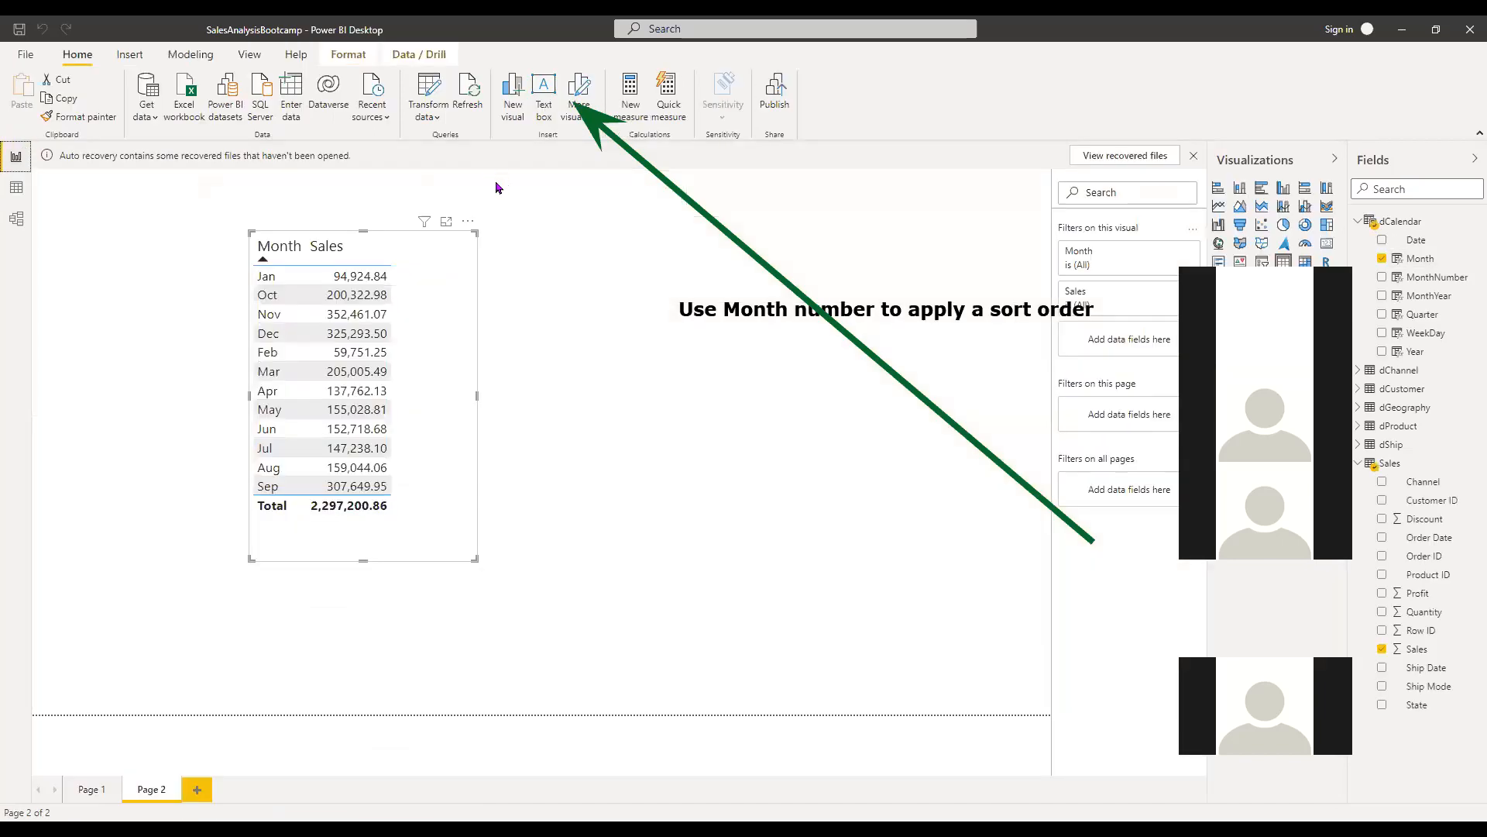
Step: Check the table visual's sort options, and remove and re-add the dCalendar Month field in the visual
click(467, 222)
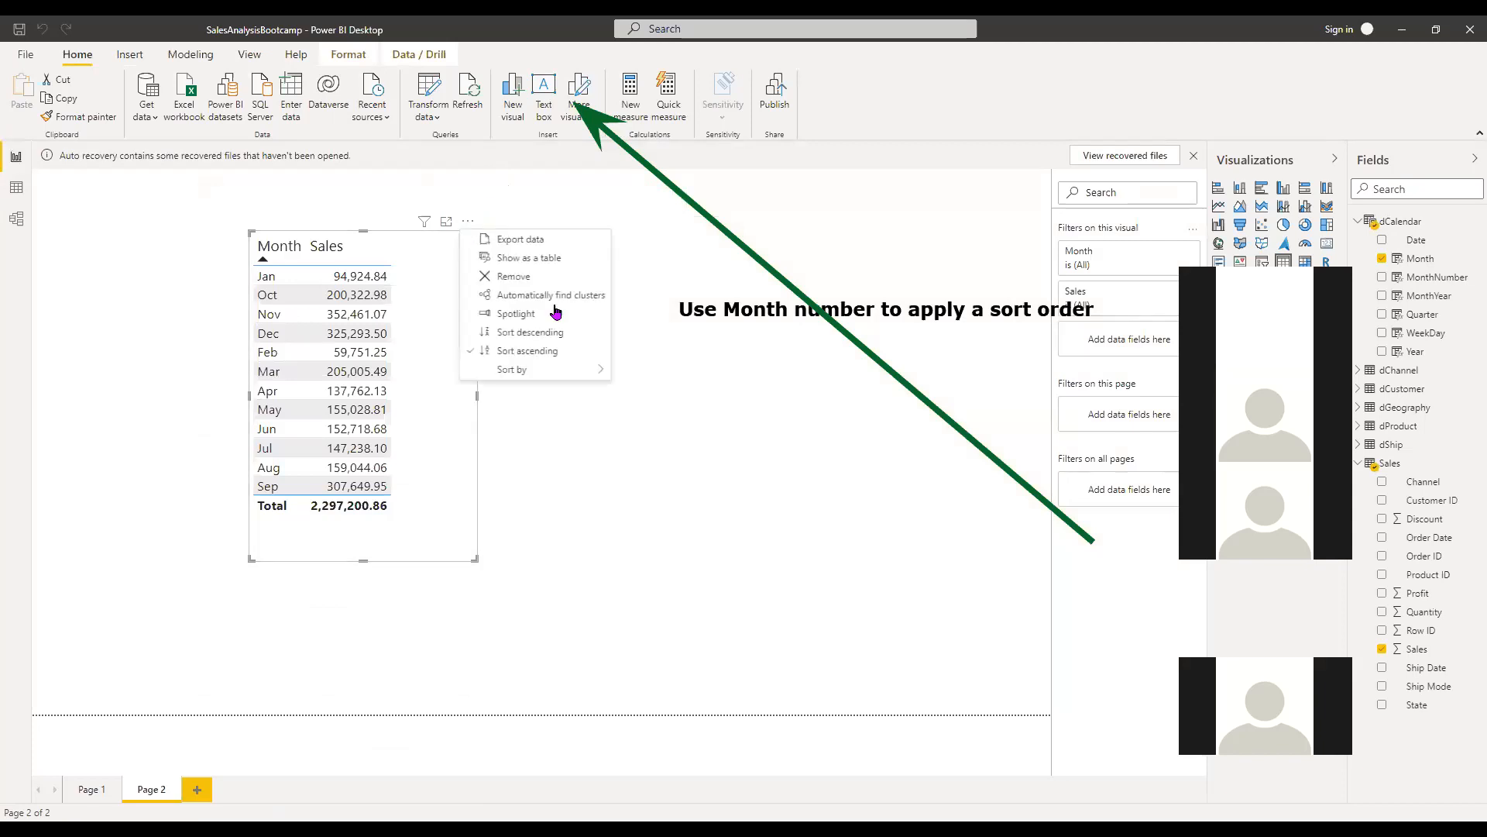
mouse_move(587, 375)
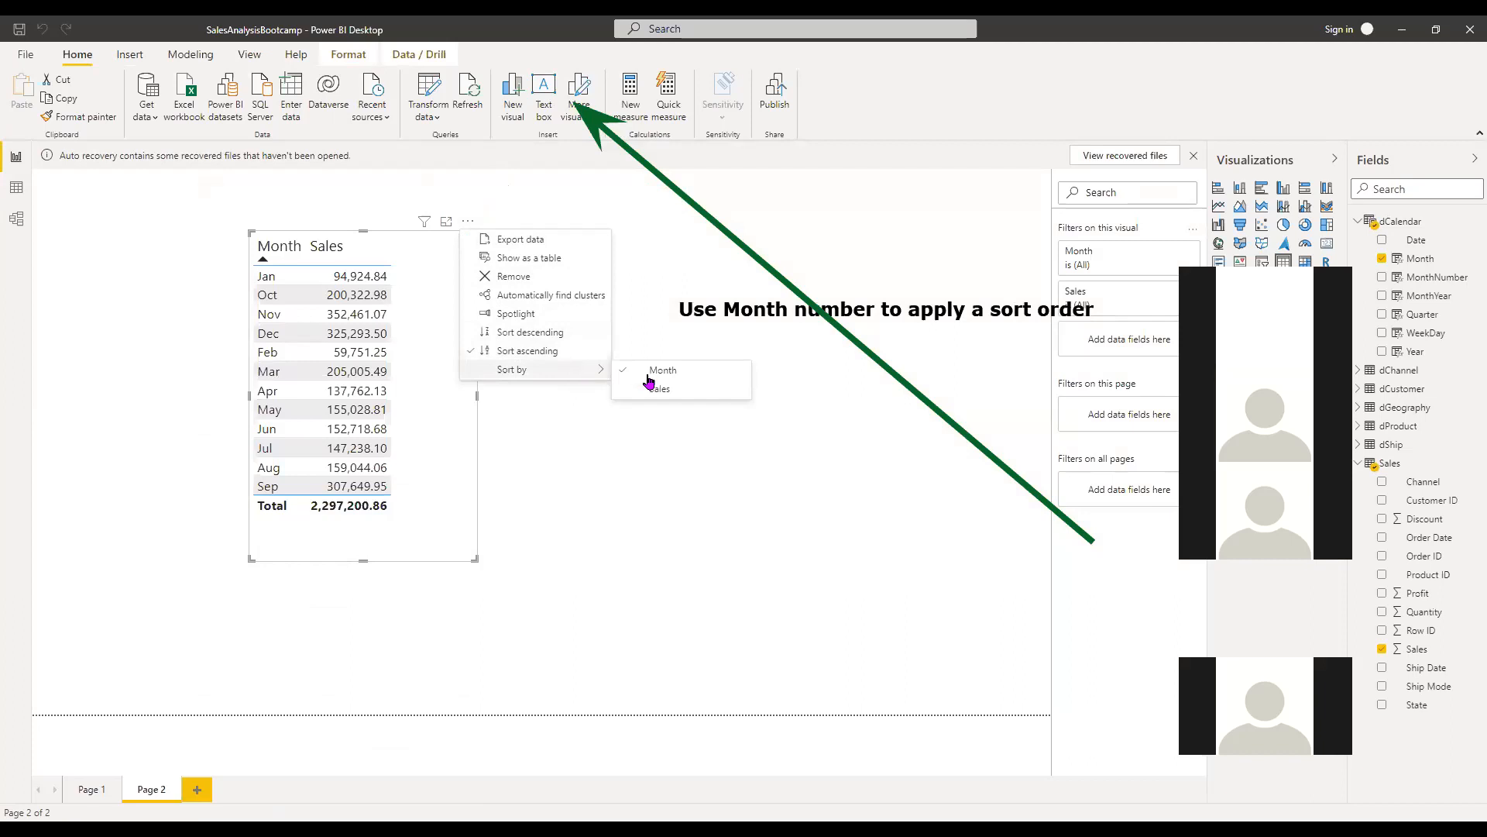
key(Escape)
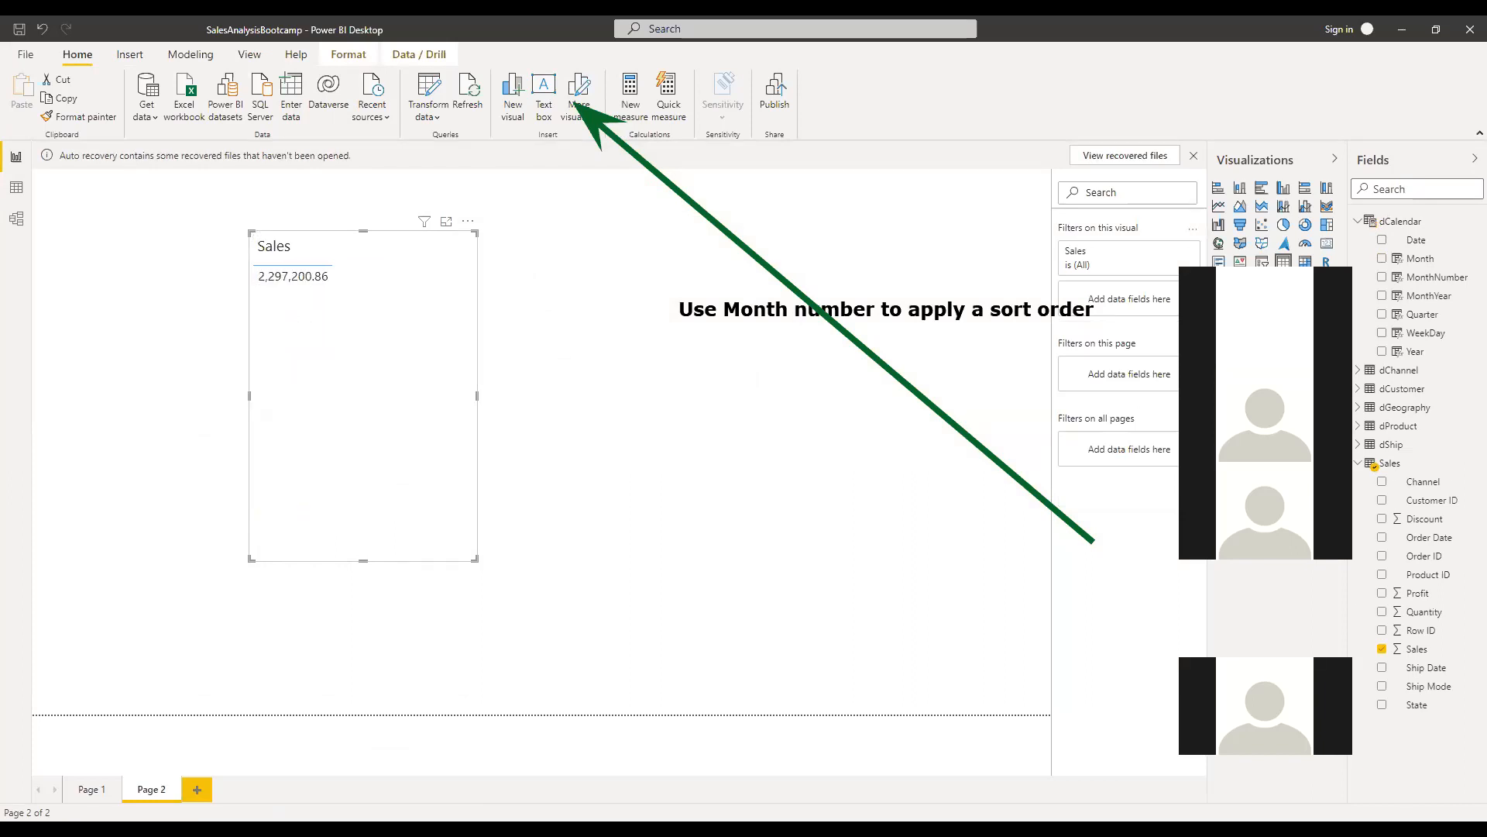
click(1384, 259)
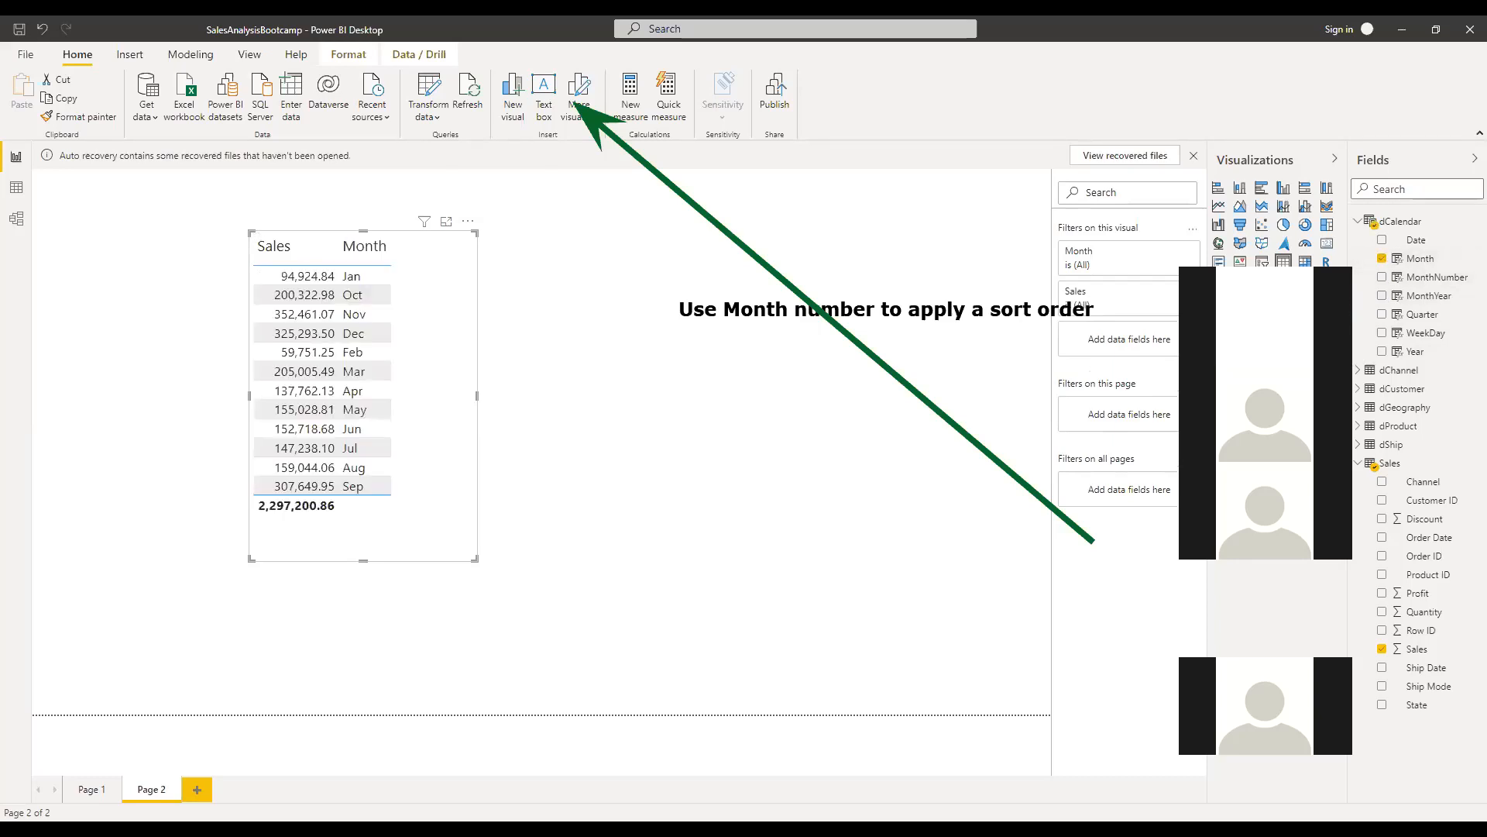
Step: Select the MonthNumber column of dCalendar in the data view and draw a red arrow pointing to its data type
click(15, 186)
click(1405, 256)
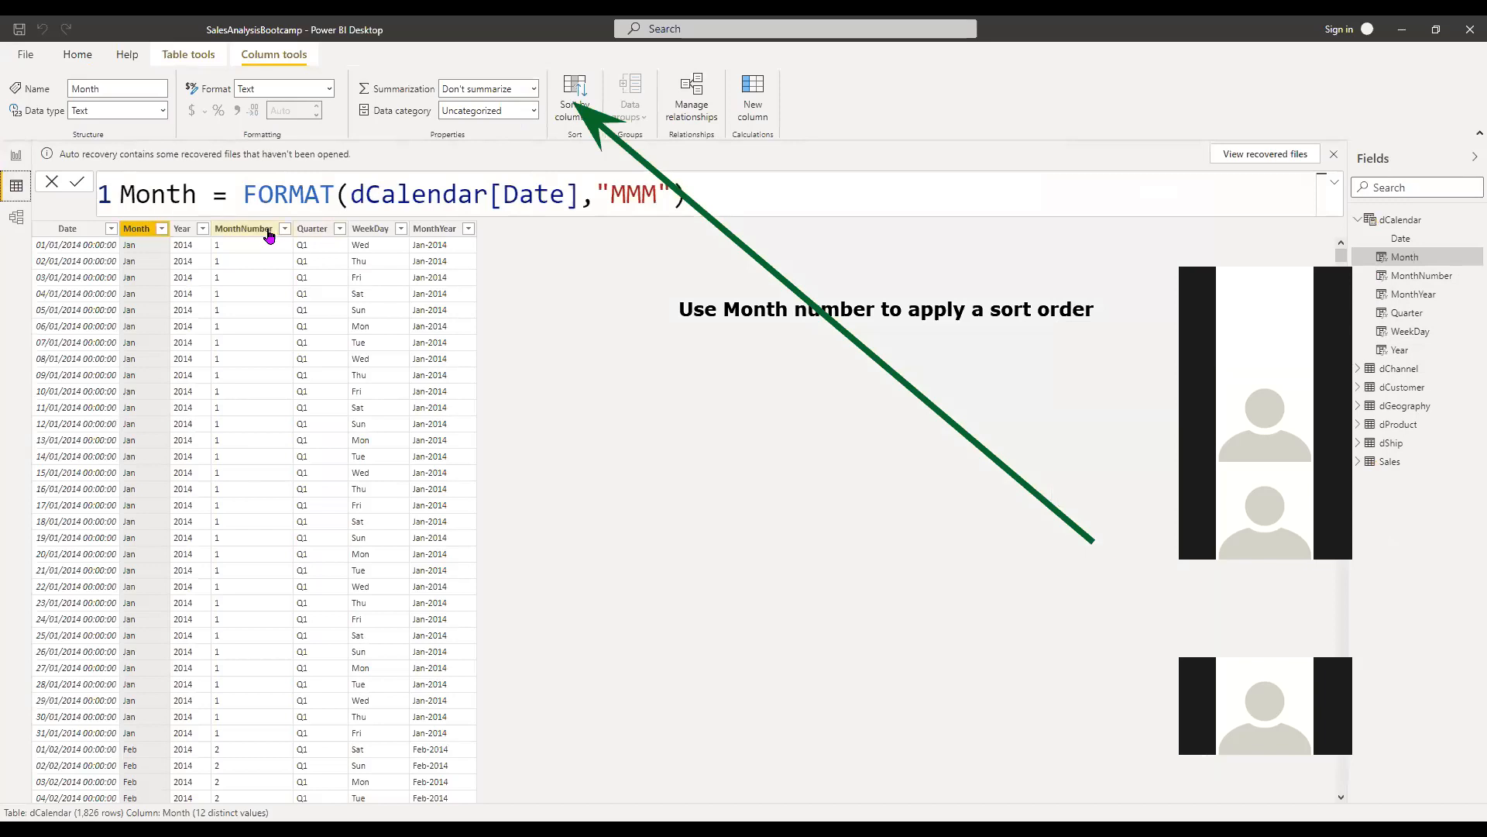
click(269, 230)
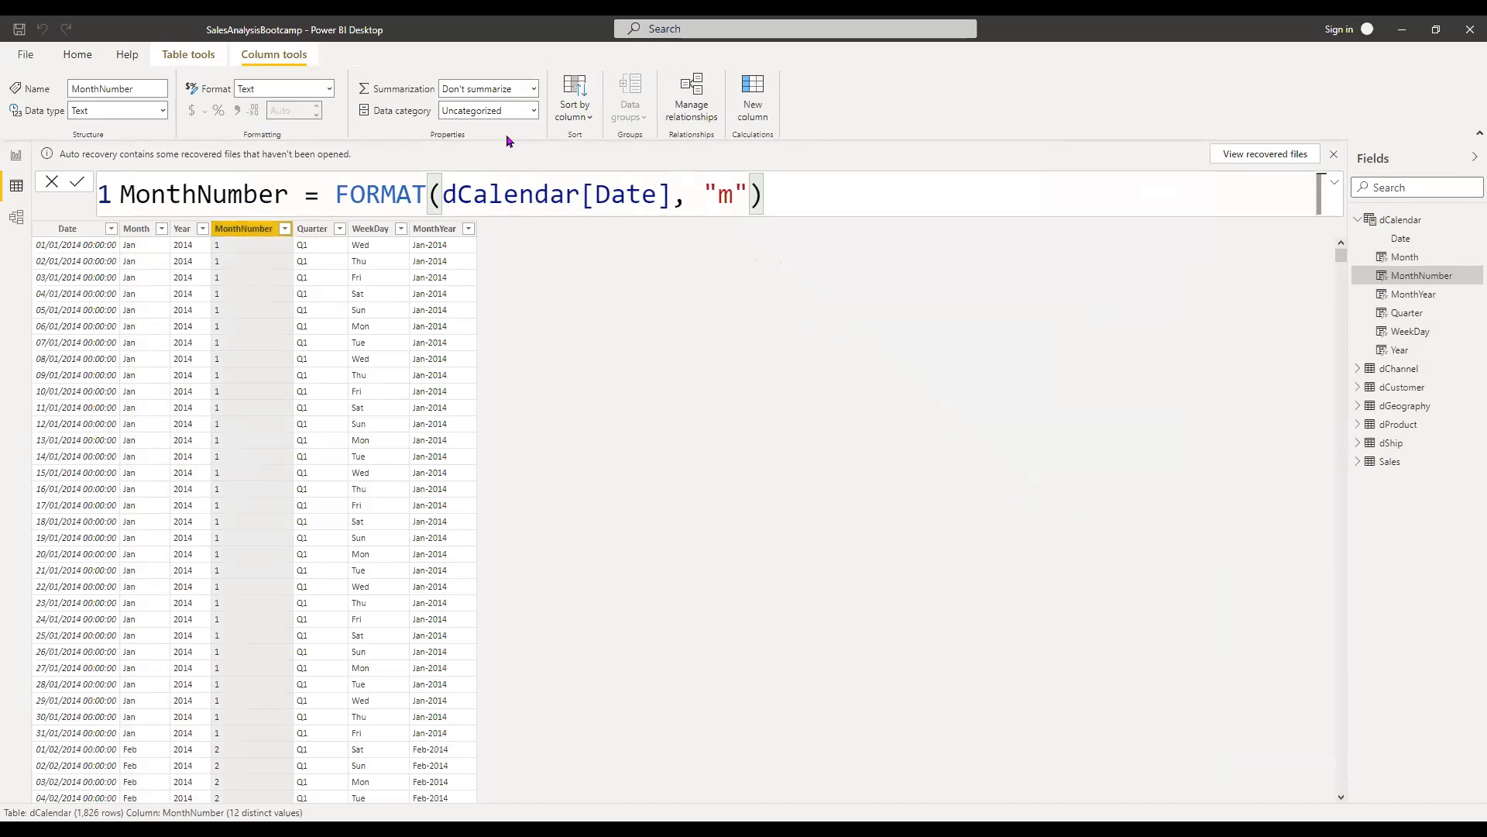
drag(1180, 466, 163, 115)
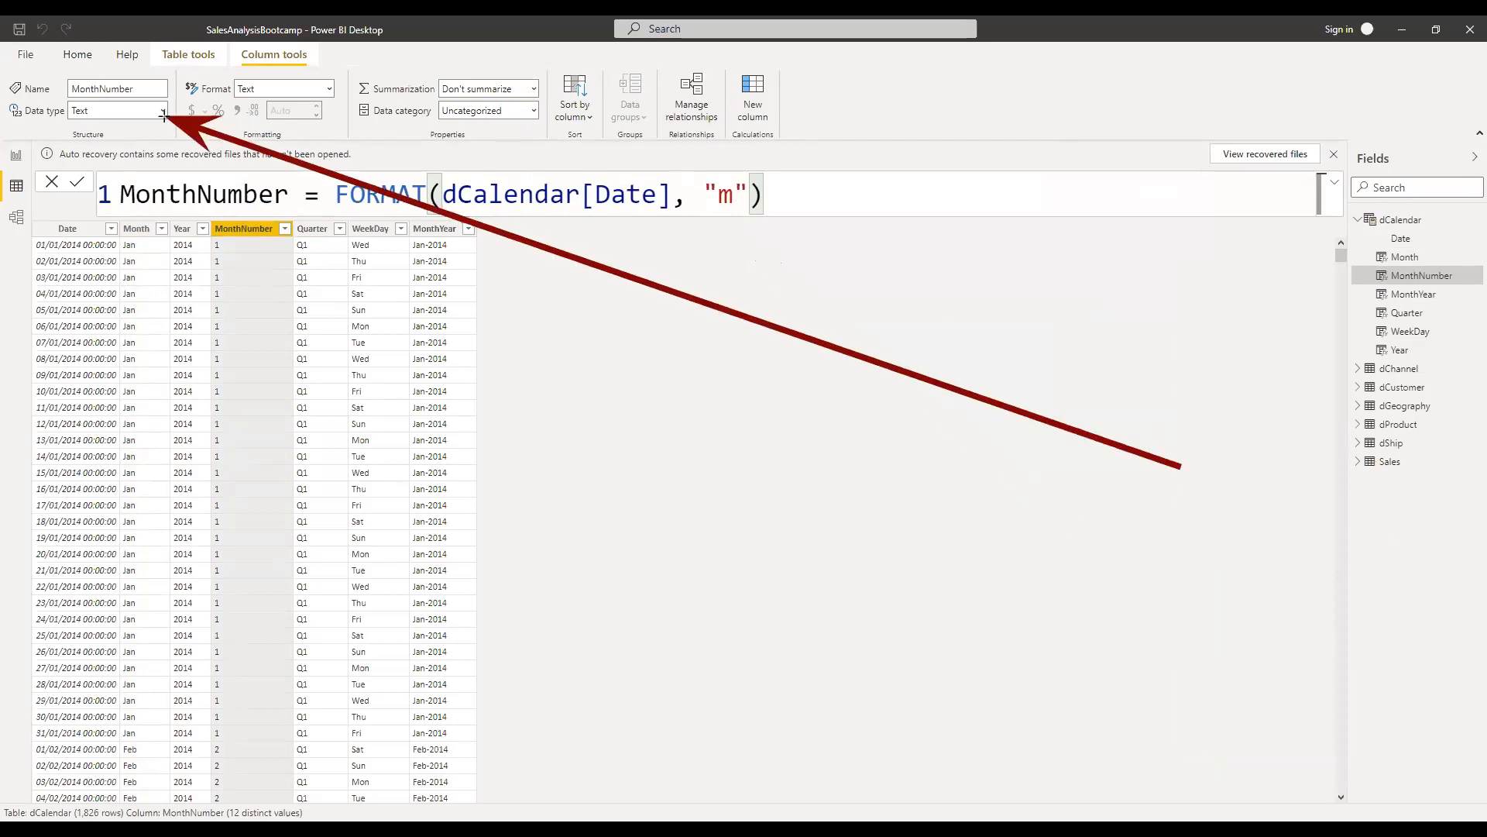
drag(163, 115, 135, 115)
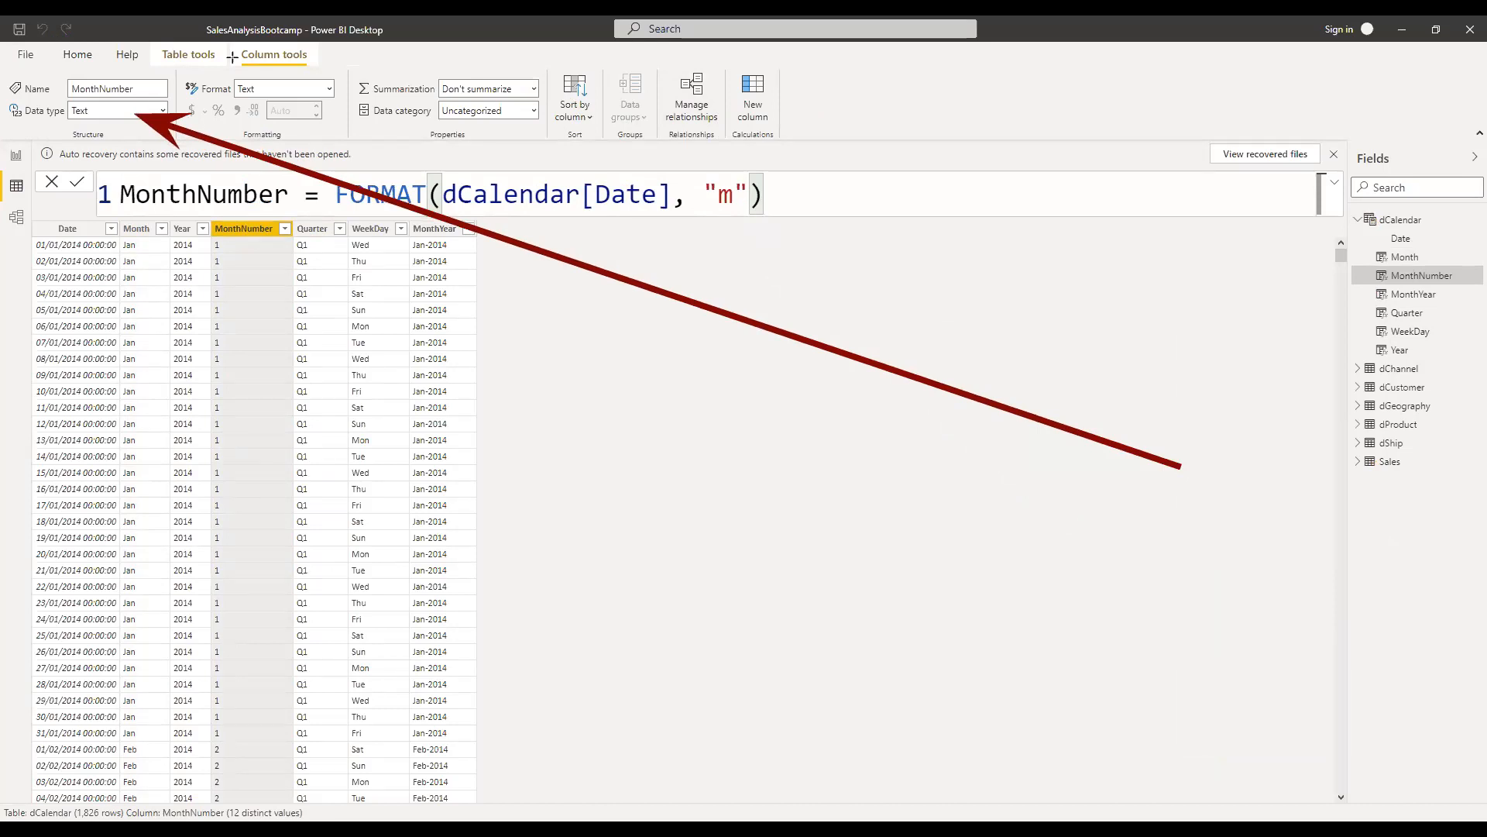
Step: Change the MonthNumber column's data type to Whole number, accept the change, and return to the report
click(163, 111)
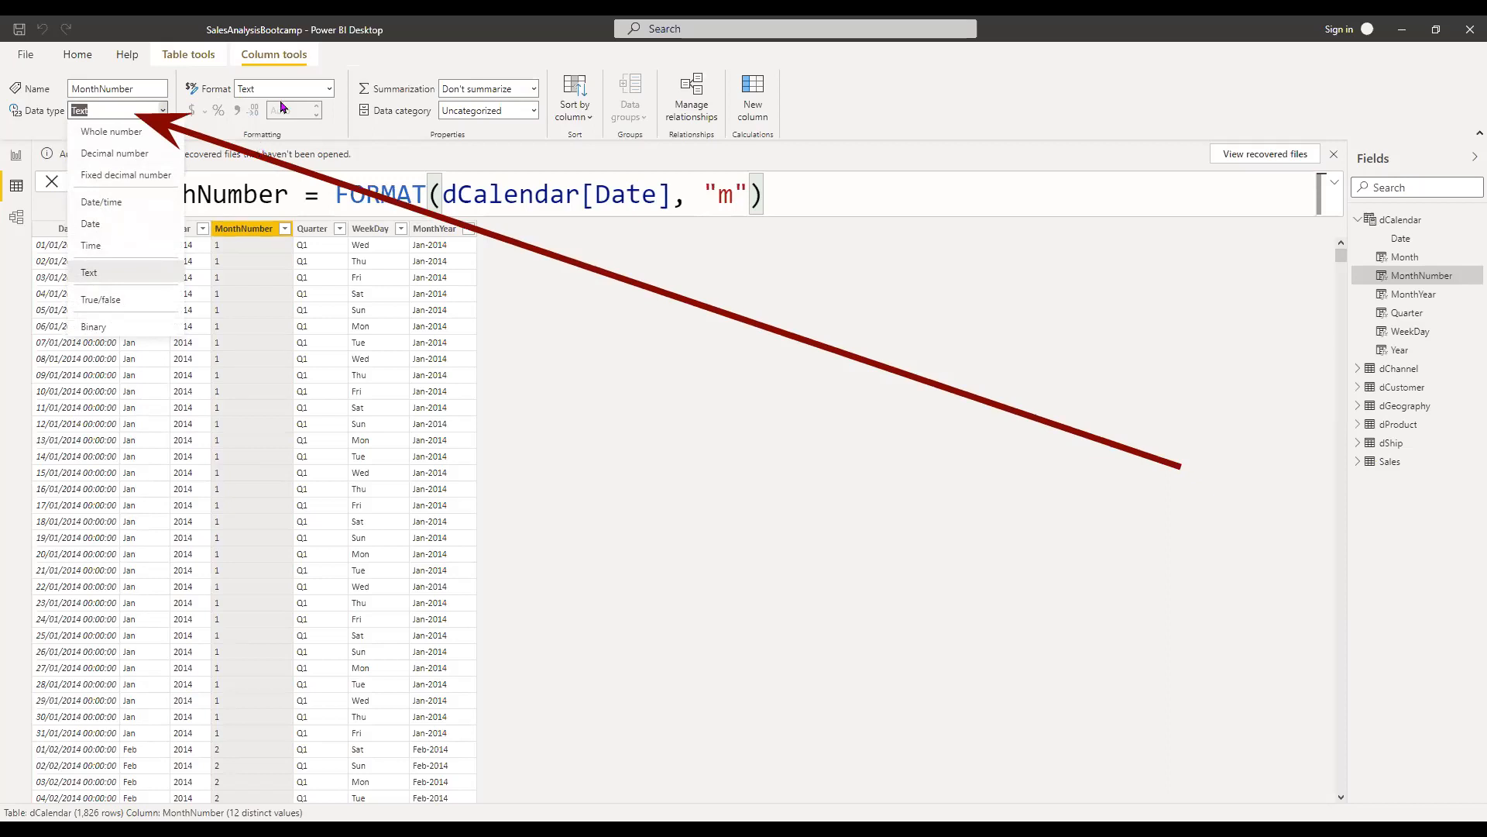
click(144, 139)
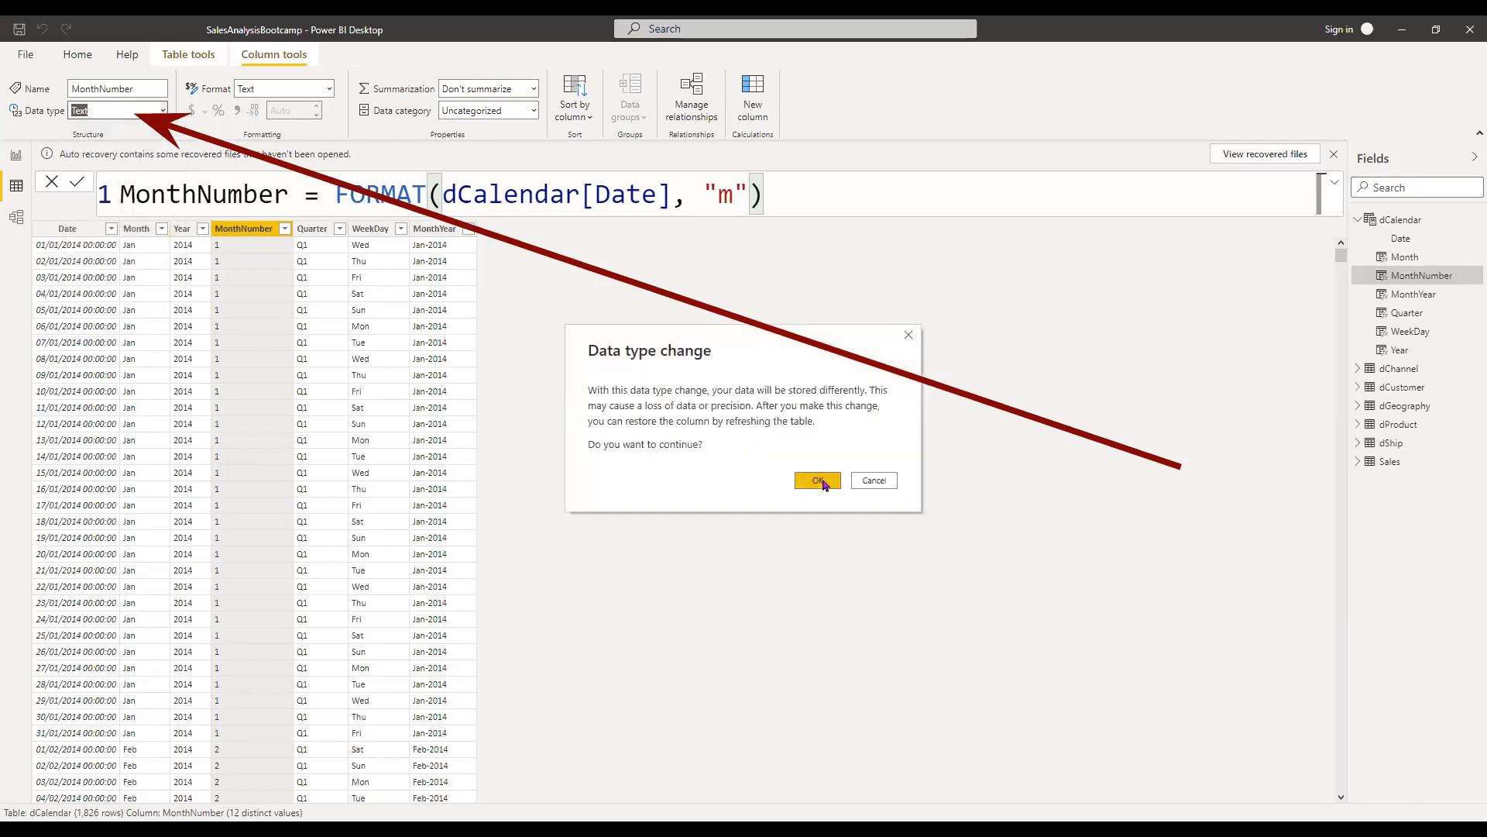
click(823, 482)
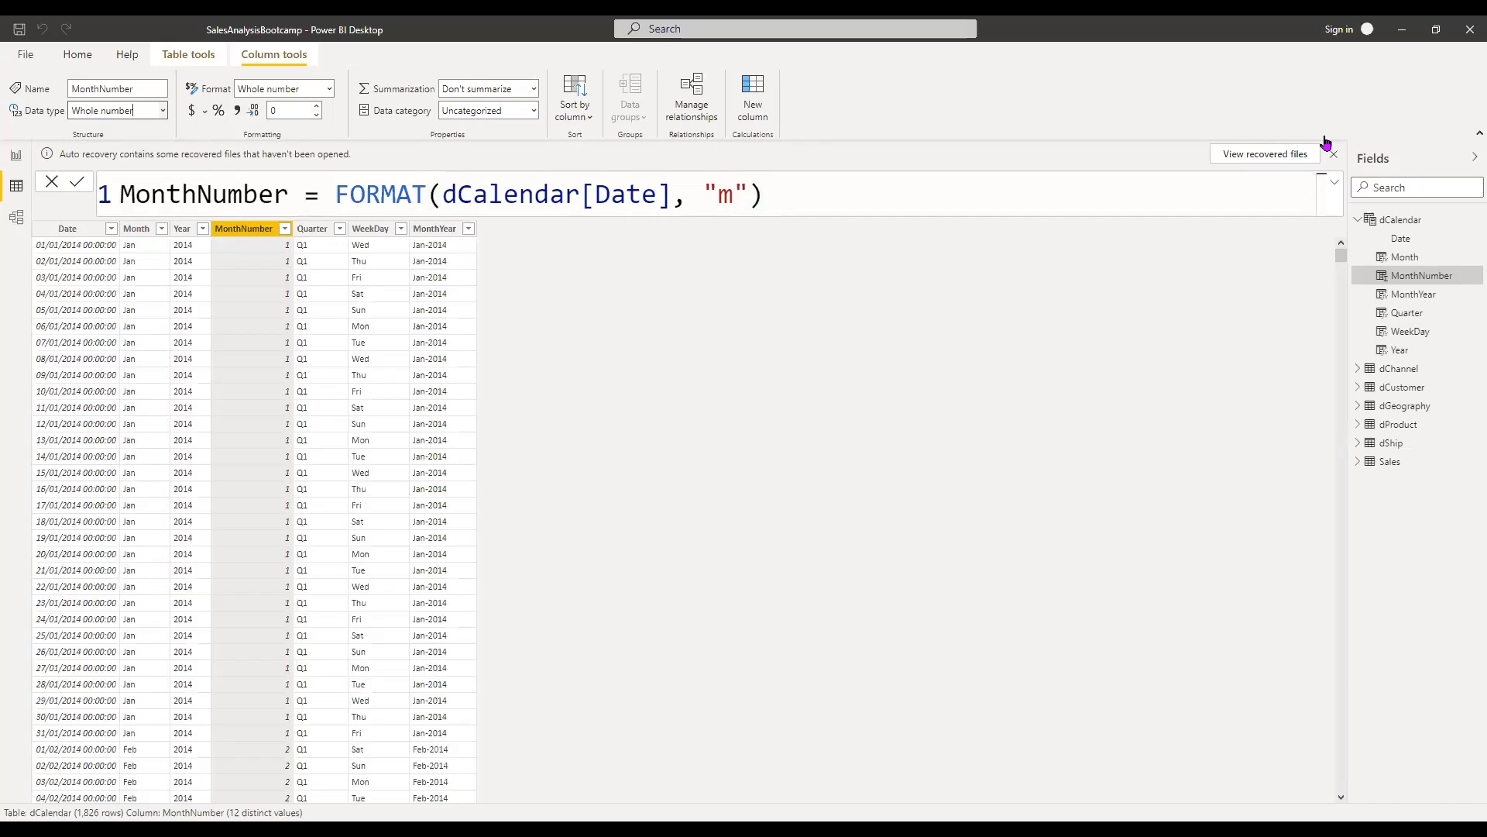
click(11, 155)
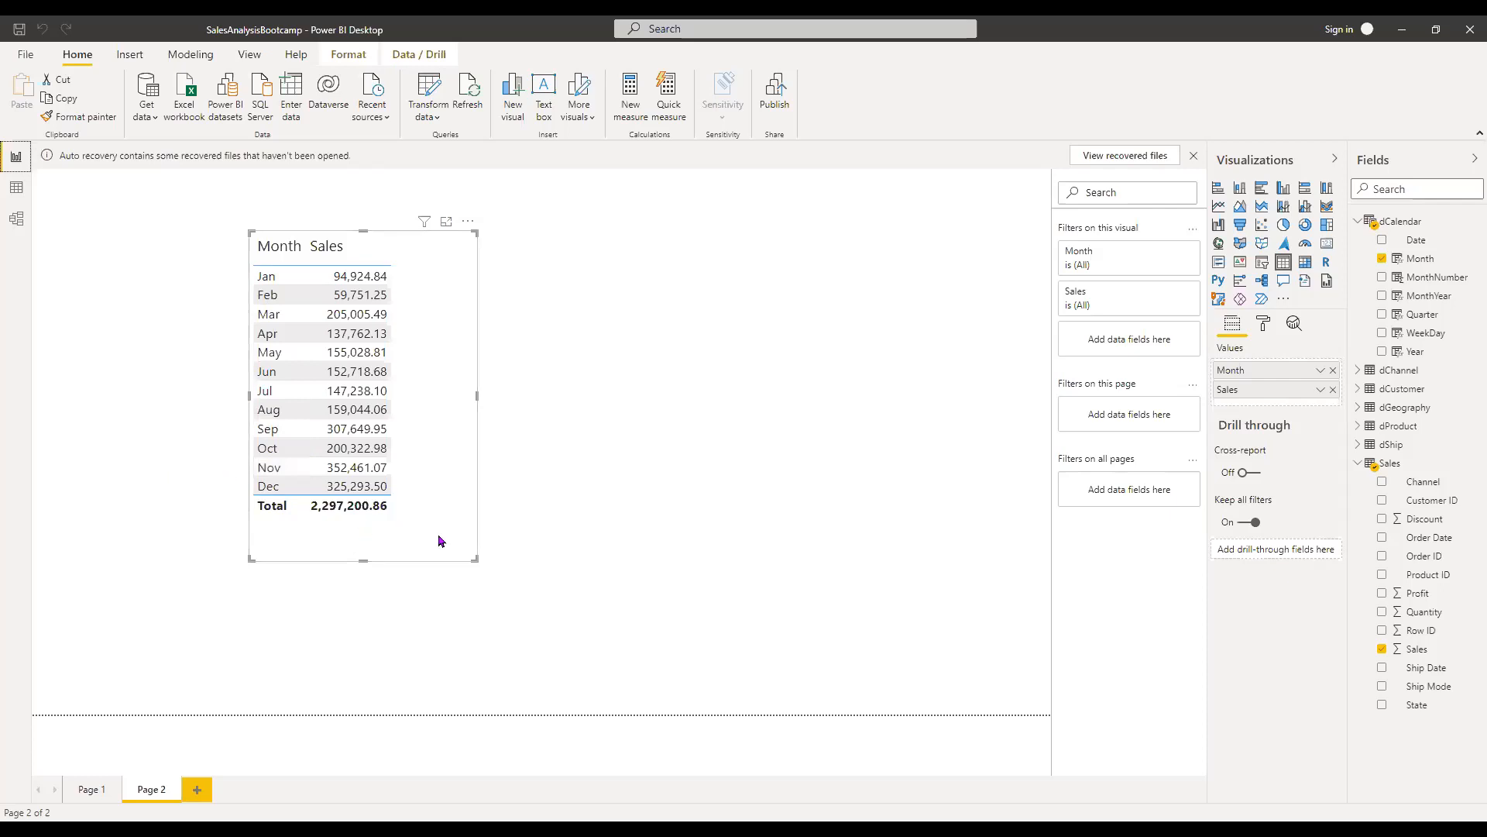
Step: Go back to the dCalendar data and select its Date column
click(16, 189)
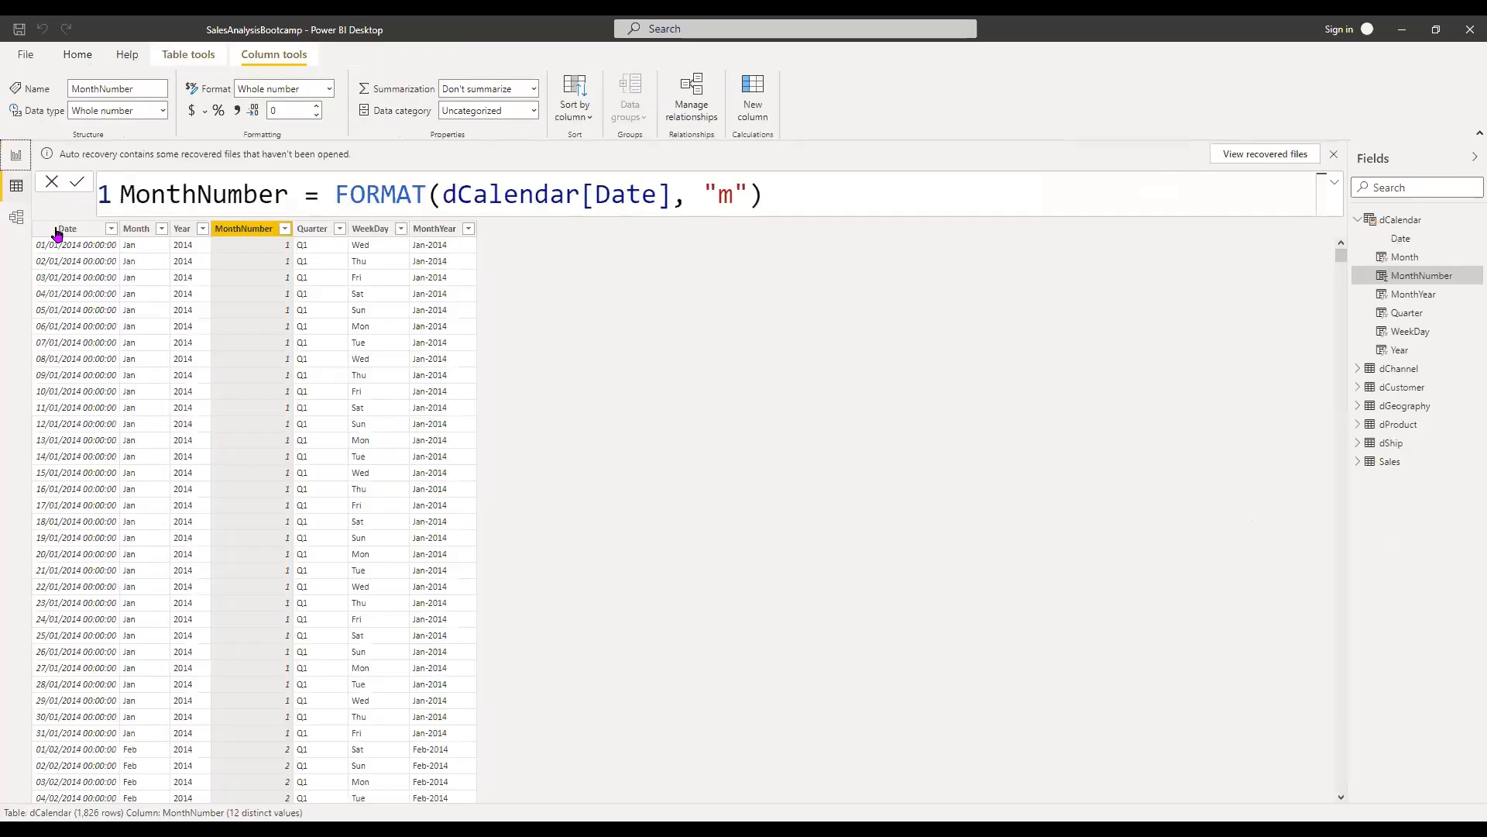
click(84, 232)
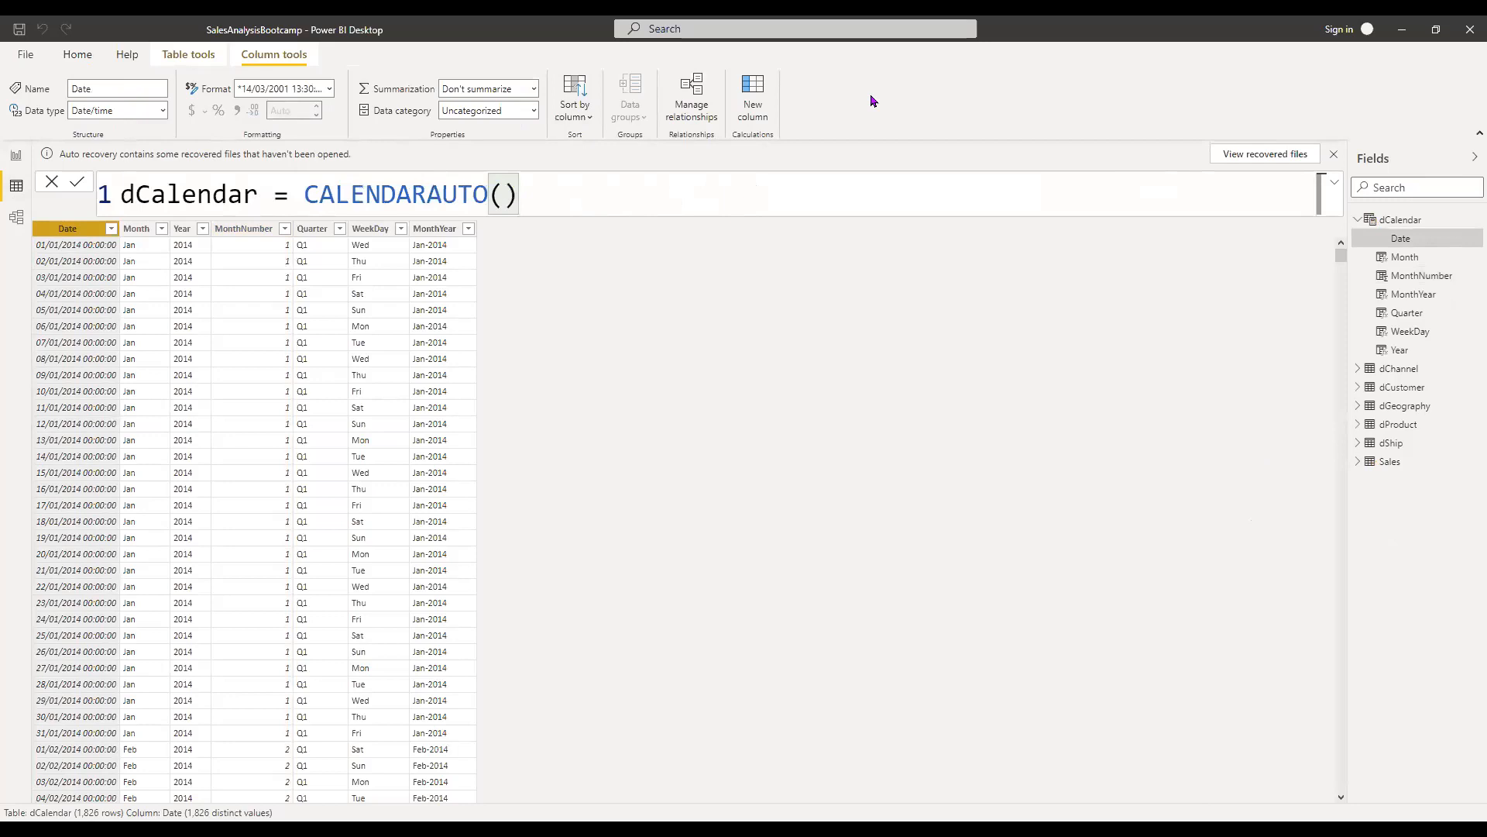
click(750, 399)
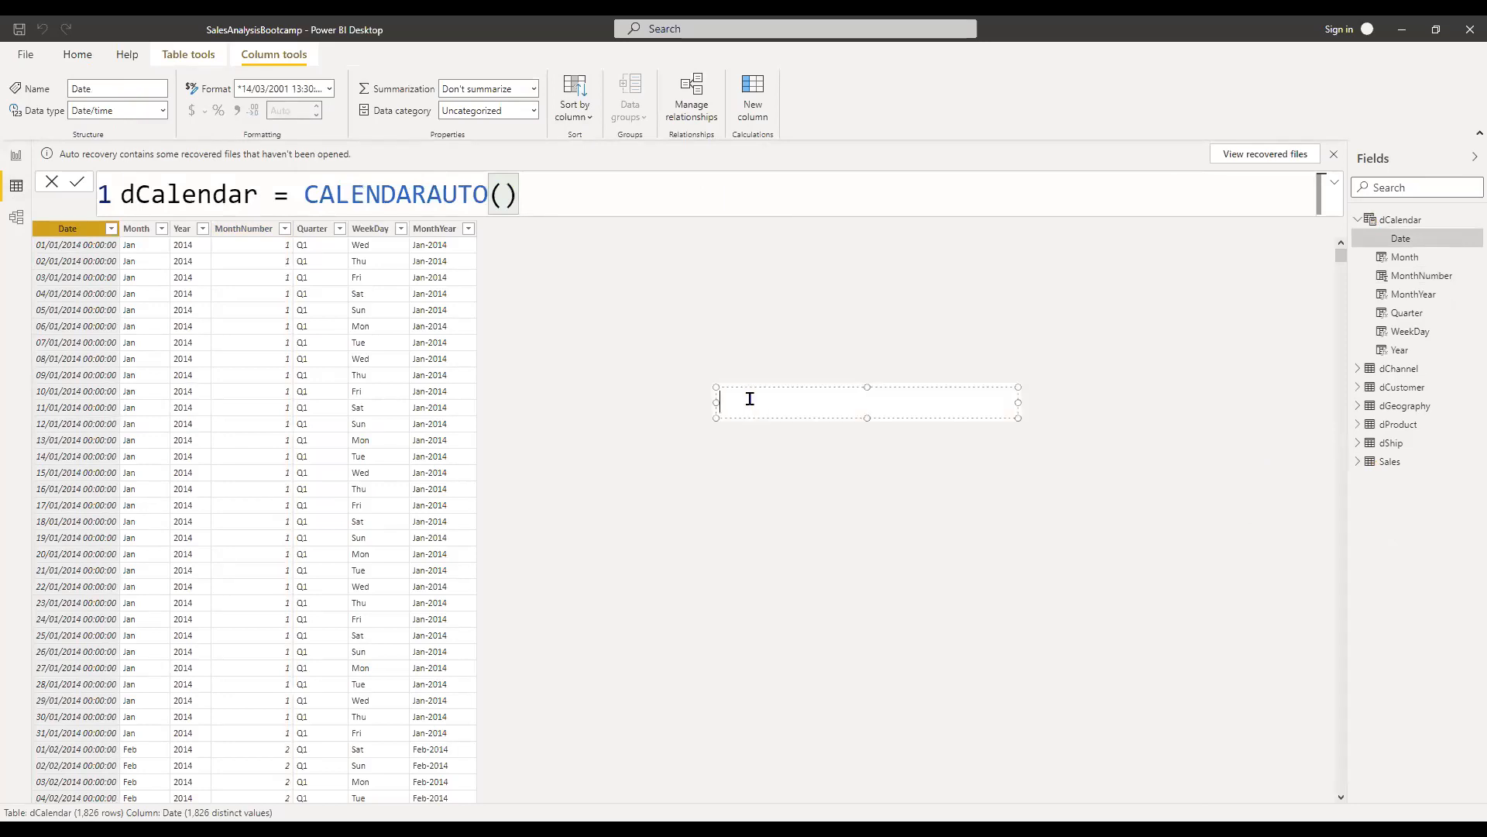
text(Cale)
key(BackSpace)
key(BackSpace)
key(BackSpace)
key(BackSpace)
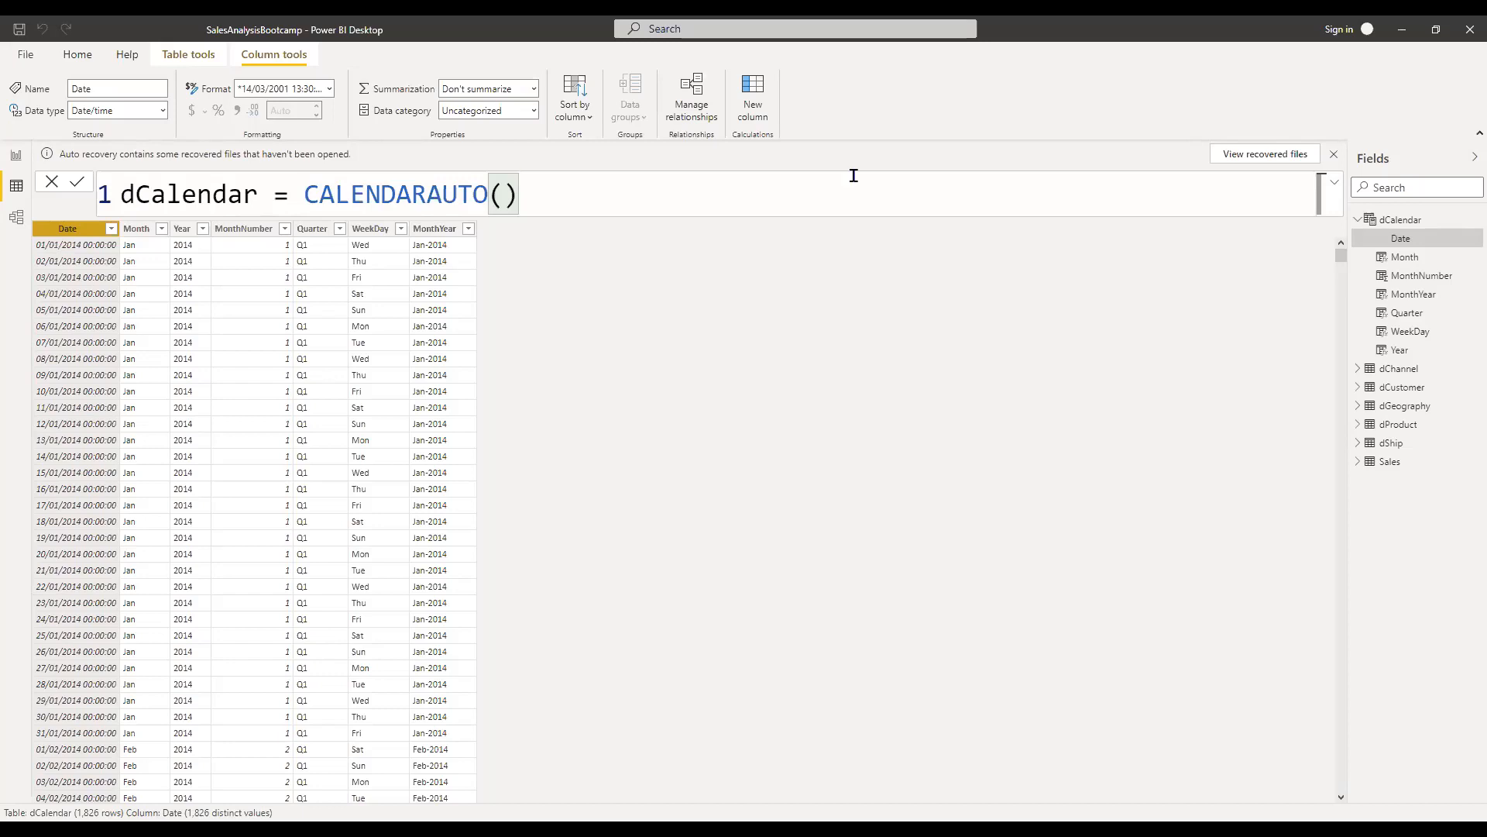
Step: Mark dCalendar as a date table with Date as its date column, and return to the report
click(184, 56)
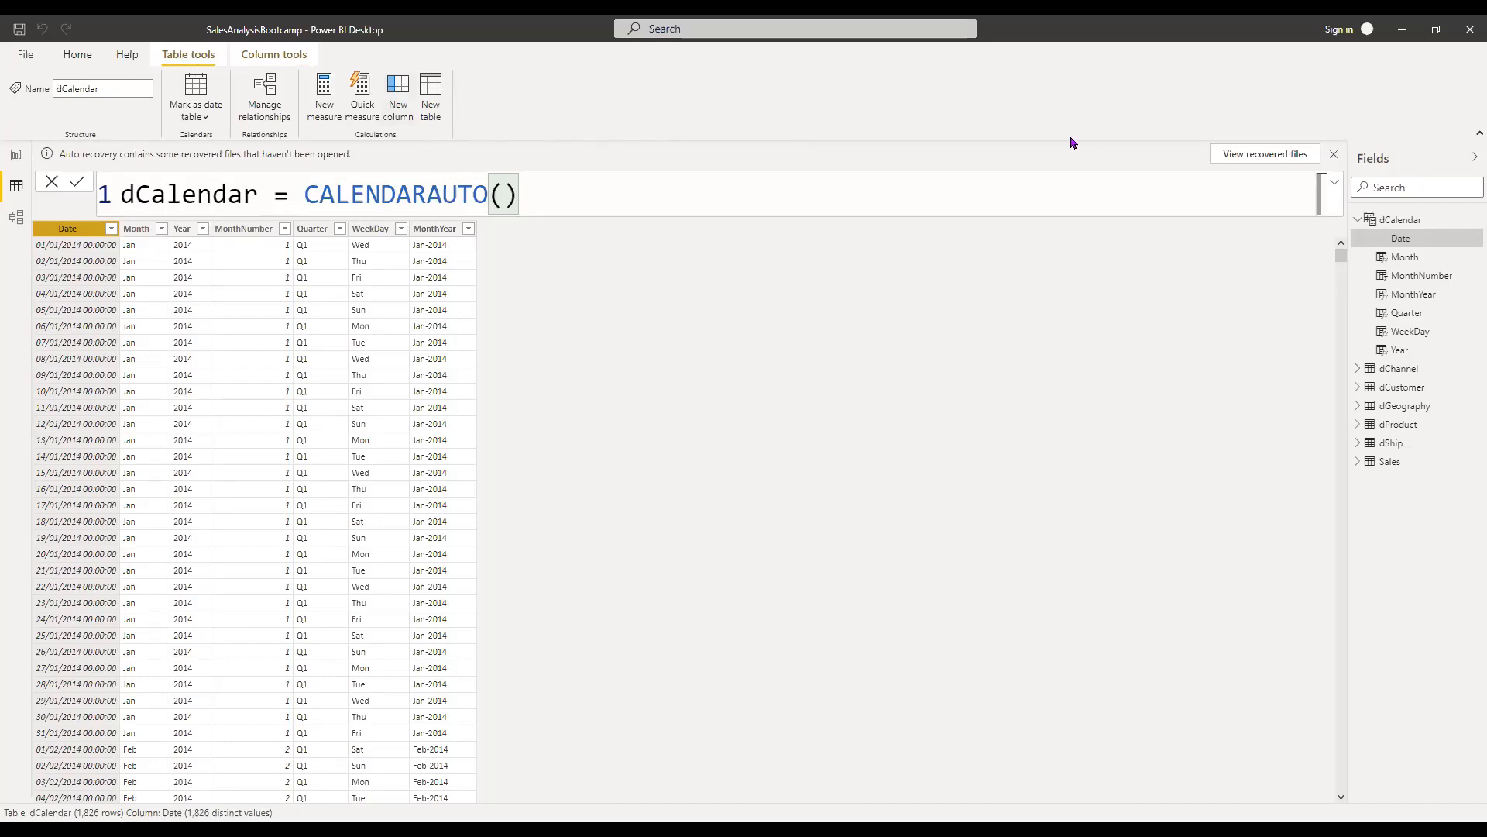
drag(1315, 501, 198, 61)
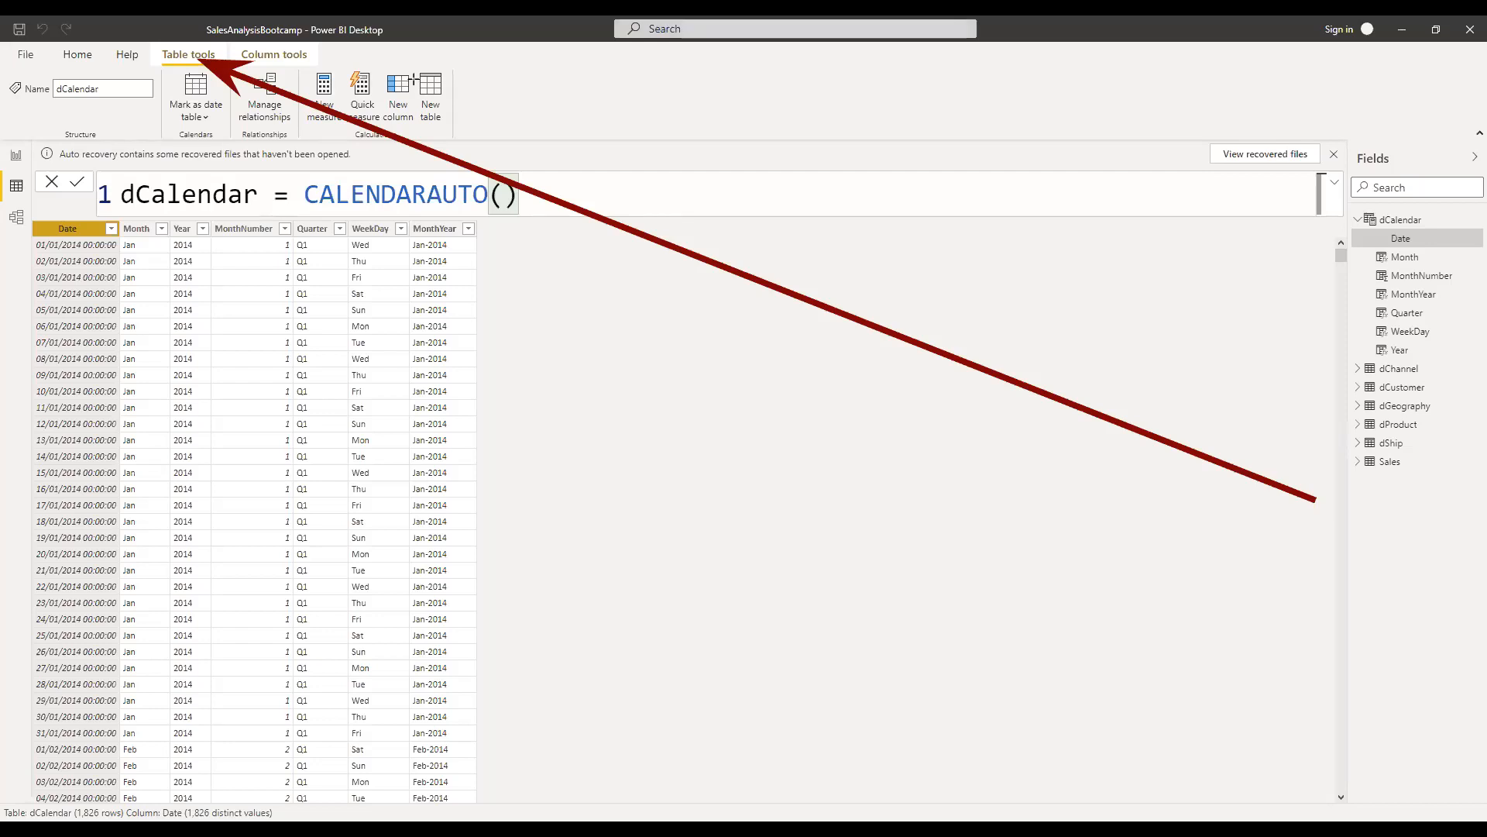
click(203, 117)
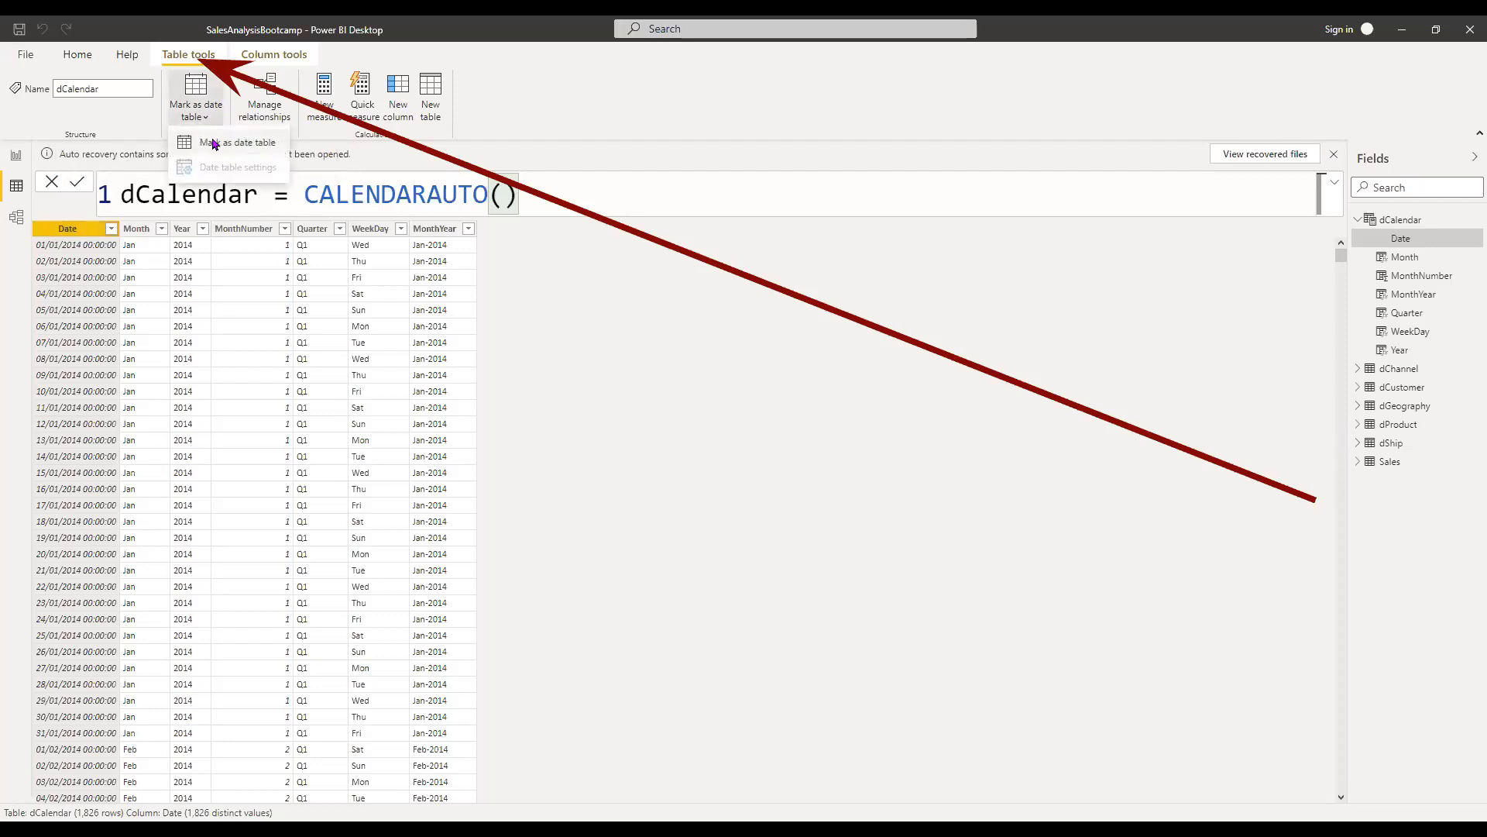
click(214, 143)
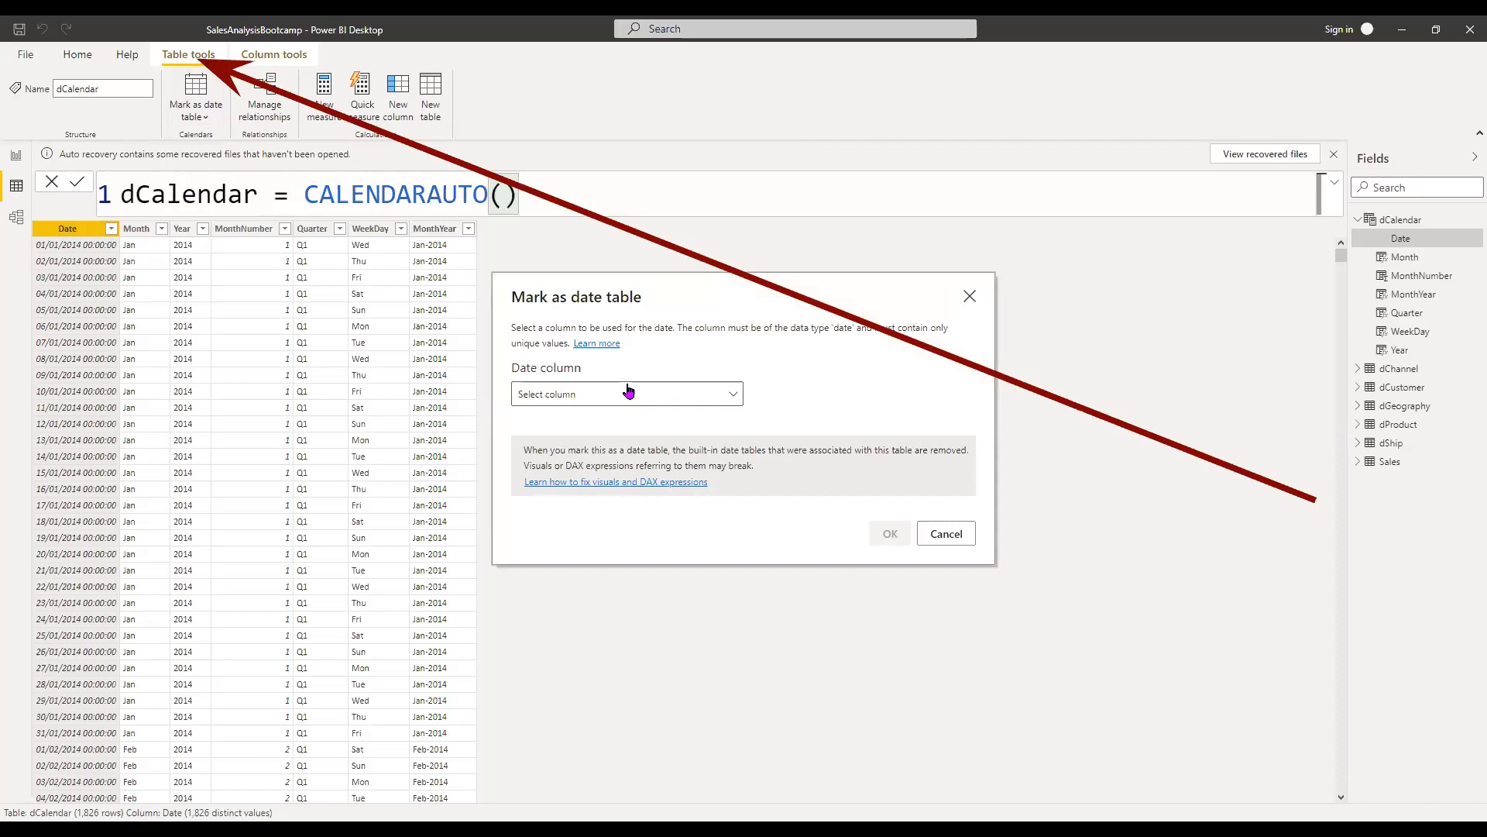
click(629, 392)
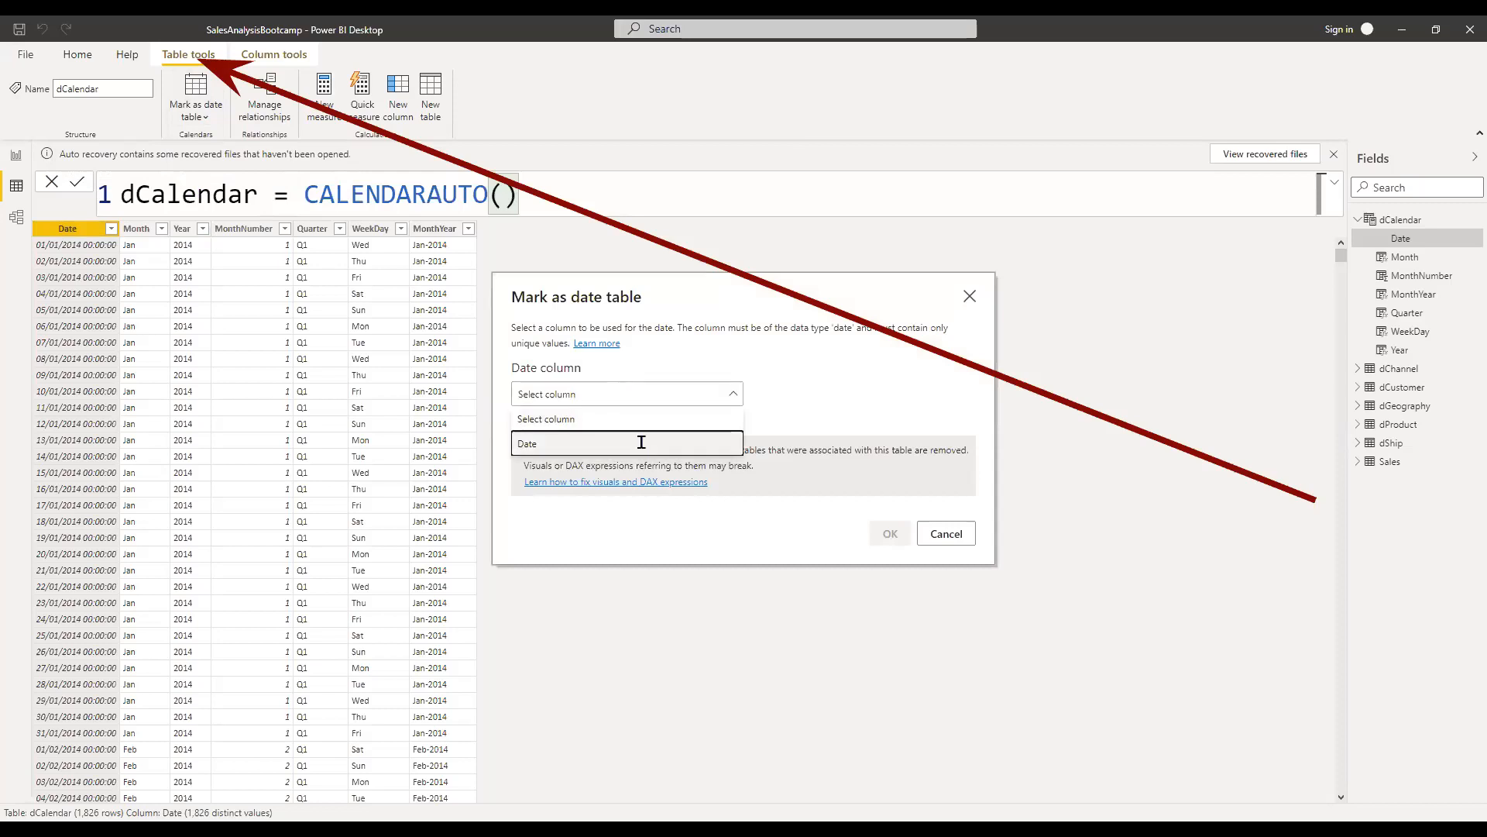
click(641, 443)
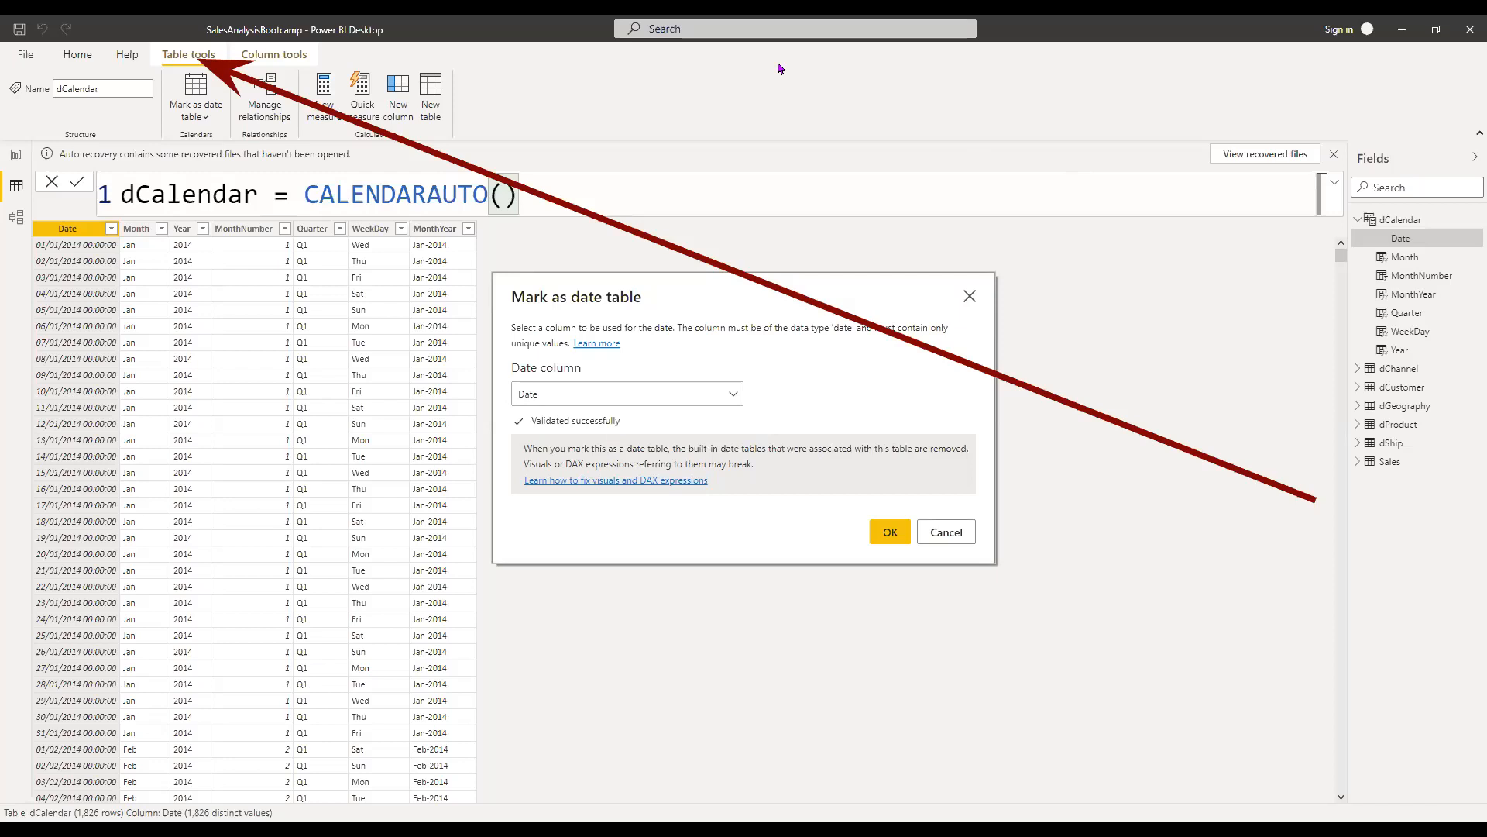
click(882, 531)
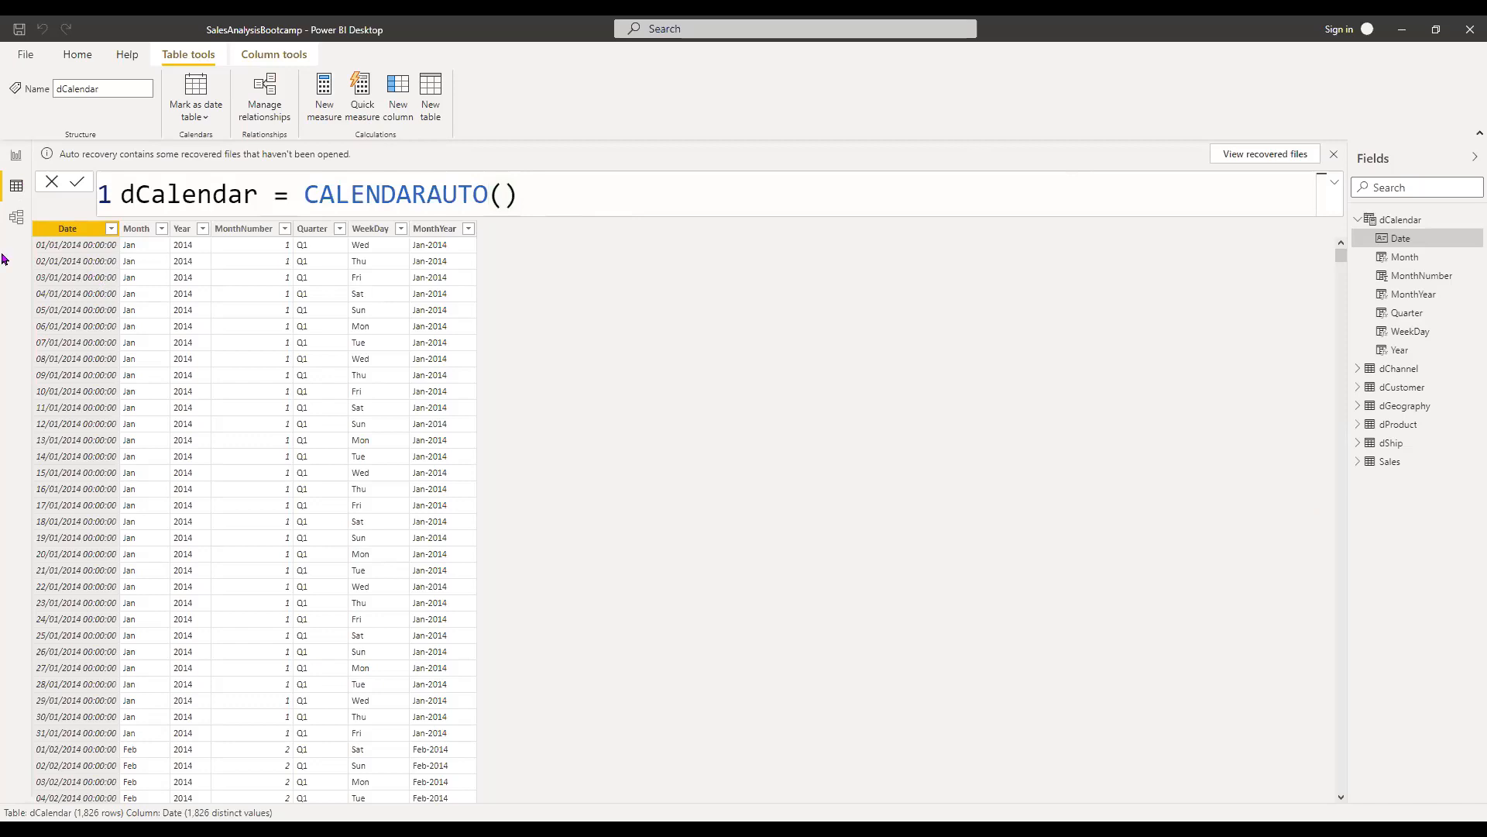
click(10, 161)
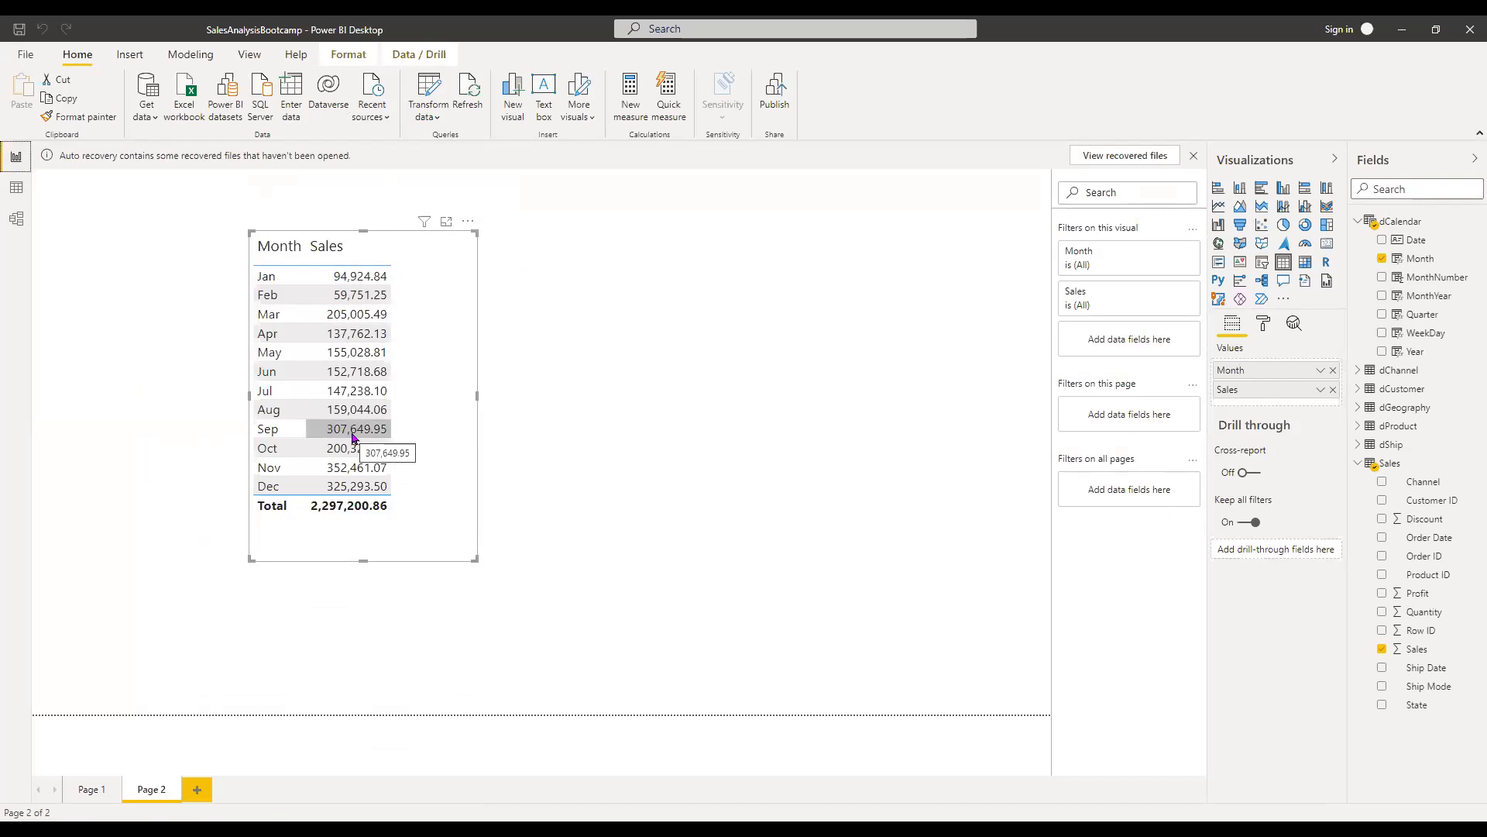
Step: Go to Page 1 and add an on-screen text note listing Measures, Implicit Measure and Explicit Measure
click(89, 788)
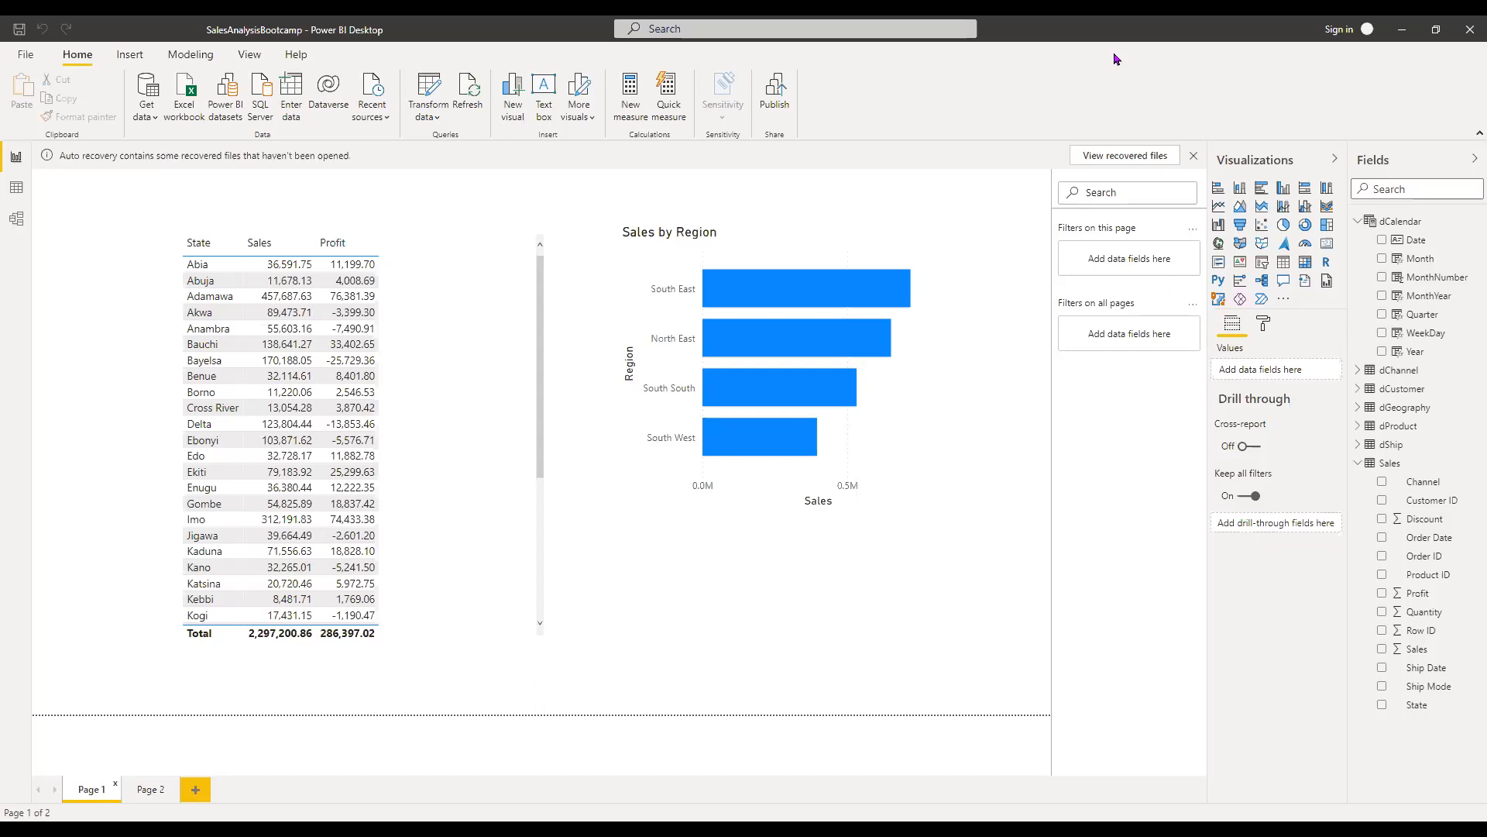
click(924, 178)
text(Measures)
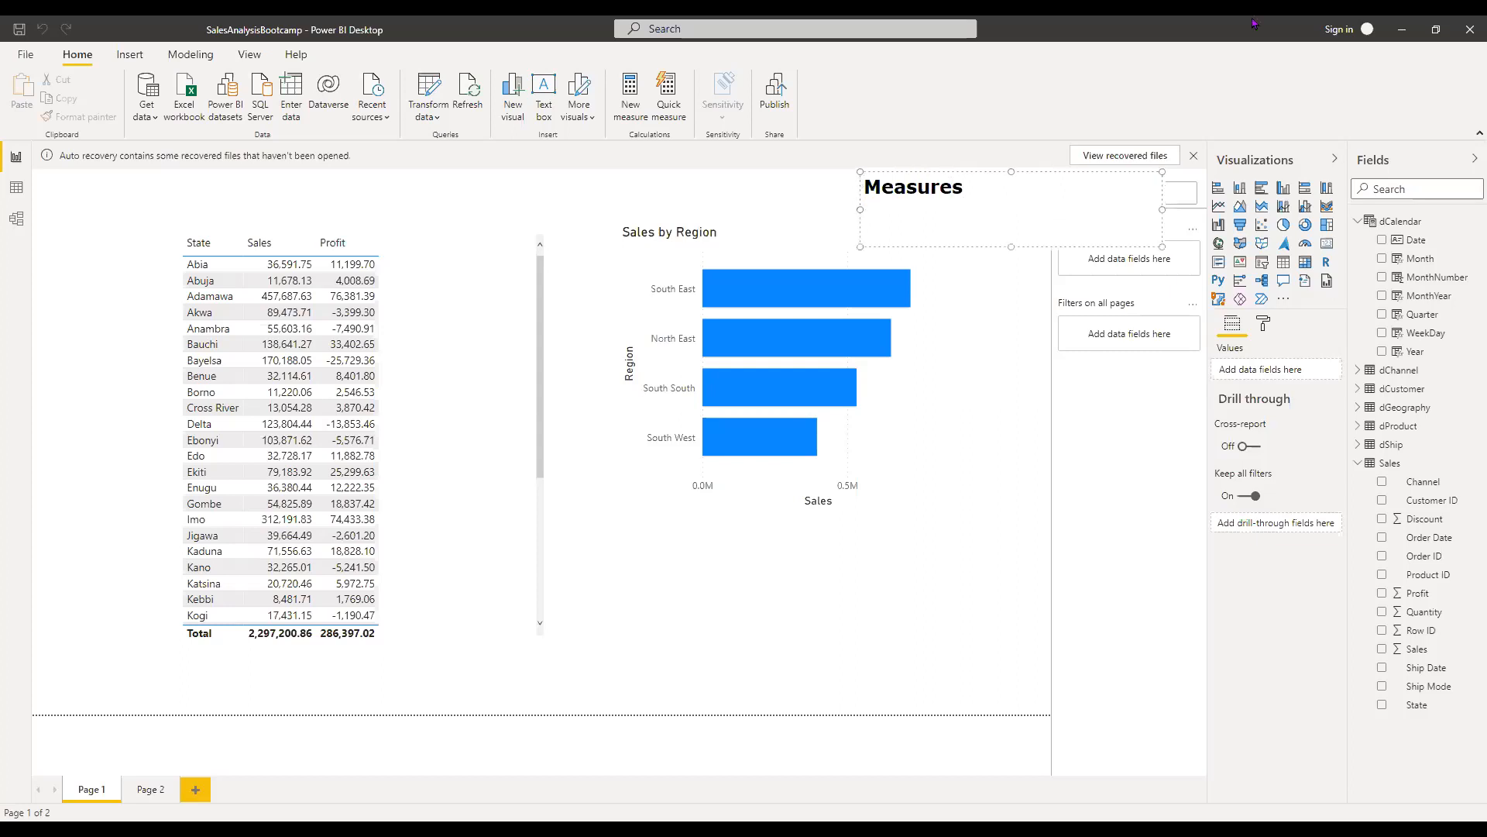
text(Implicit)
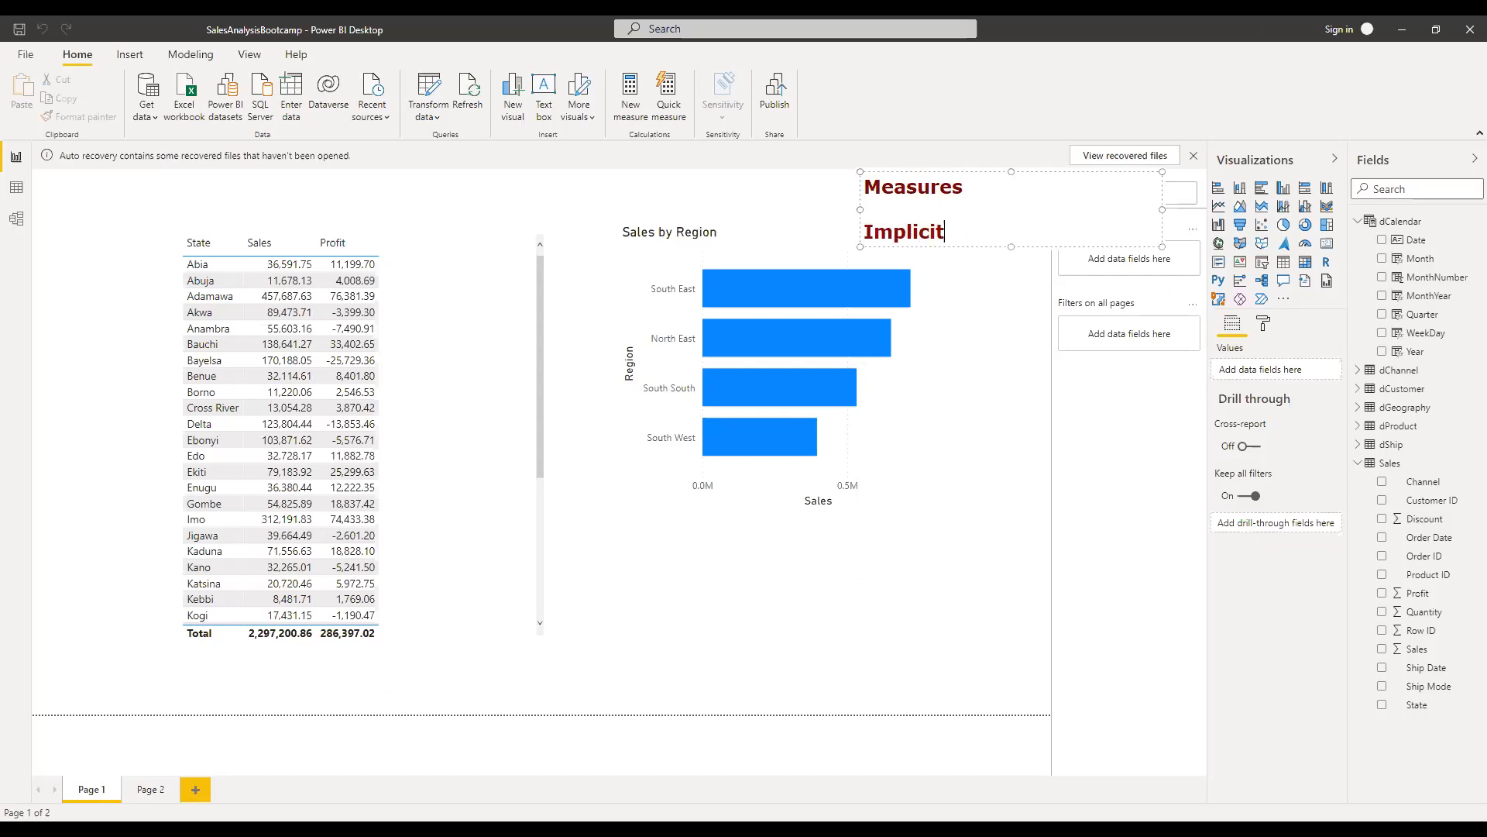
text( Measure)
key(Return)
text(Explicit Measure)
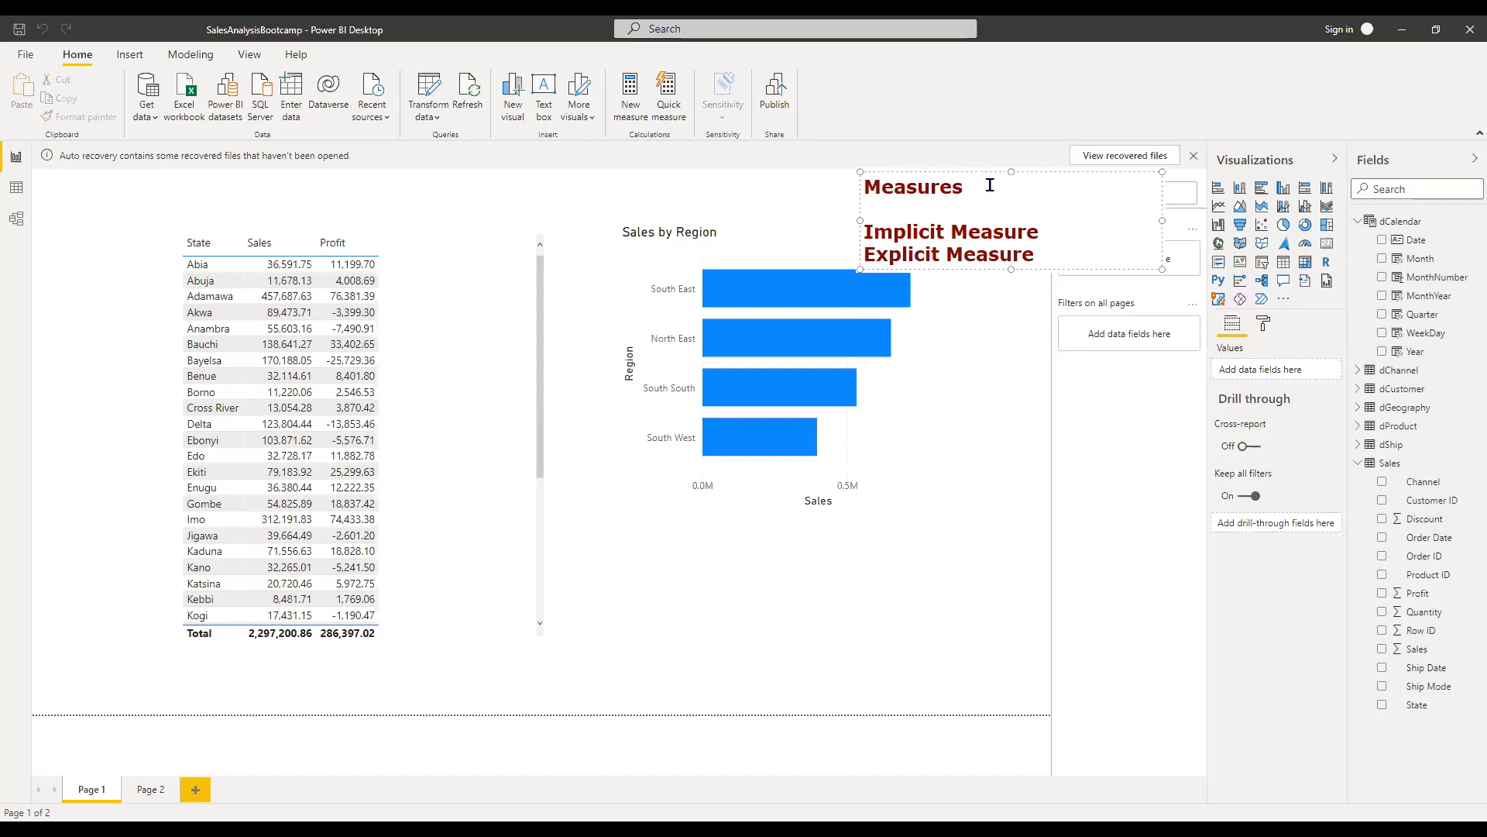
click(973, 350)
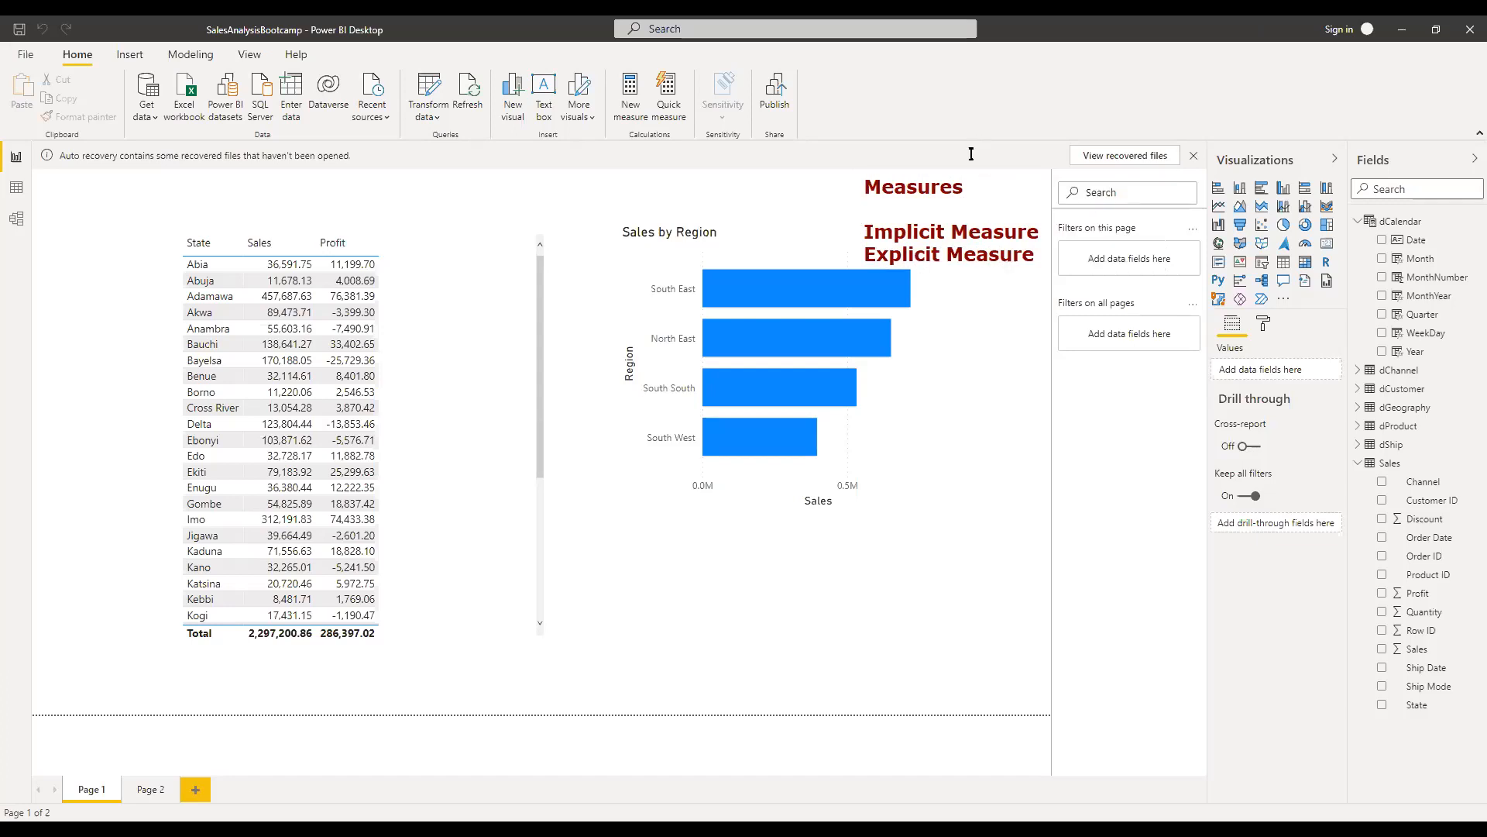
Step: Add a separate on-screen text note reading "Calculated Column" below the measures note
key(ctrl+v)
text(Calcula)
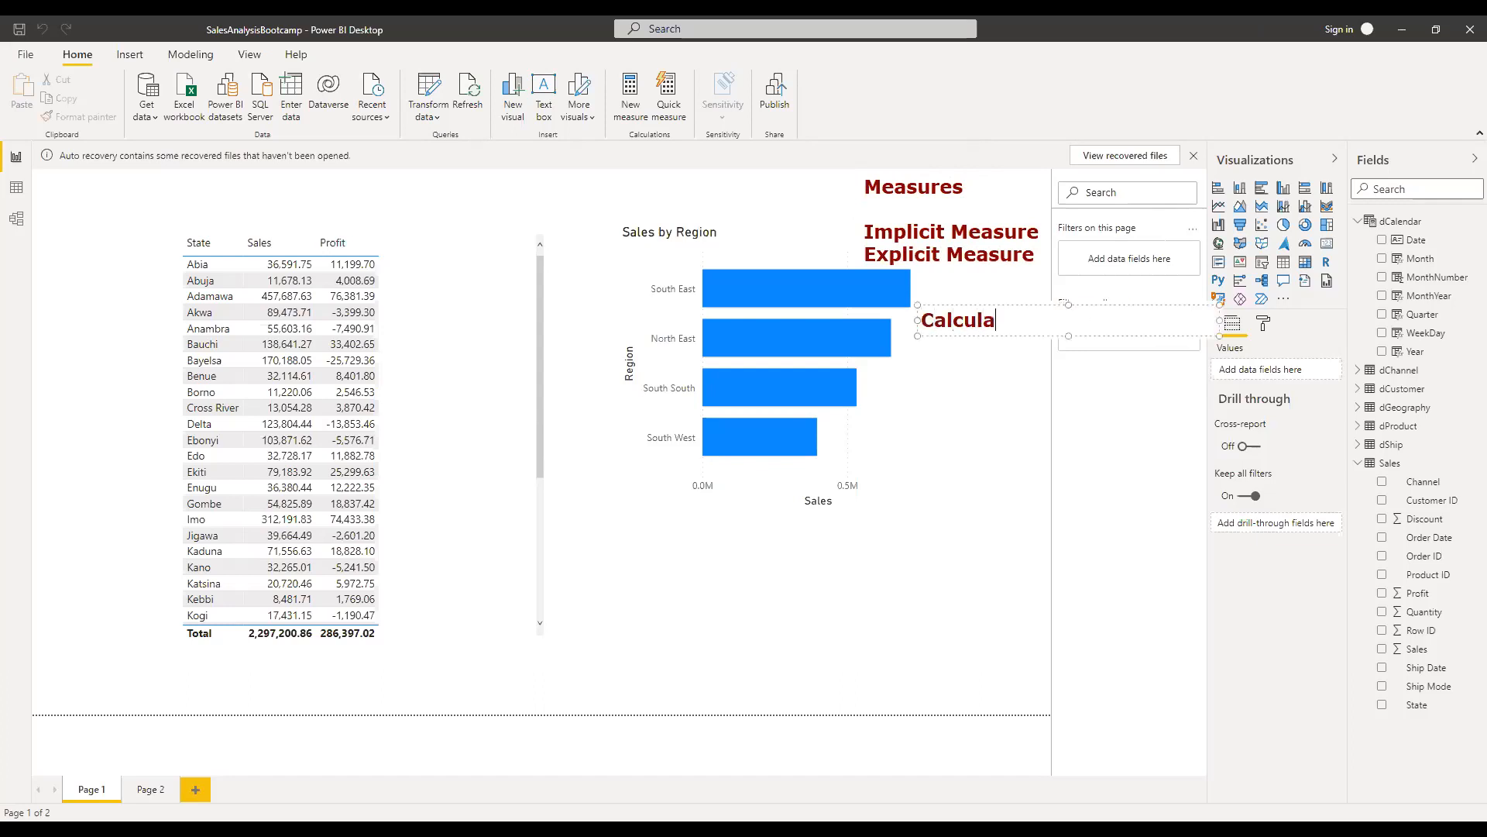
text(ted COlumn)
key(BackSpace)
key(BackSpace)
key(BackSpace)
key(BackSpace)
key(BackSpace)
text(olumn)
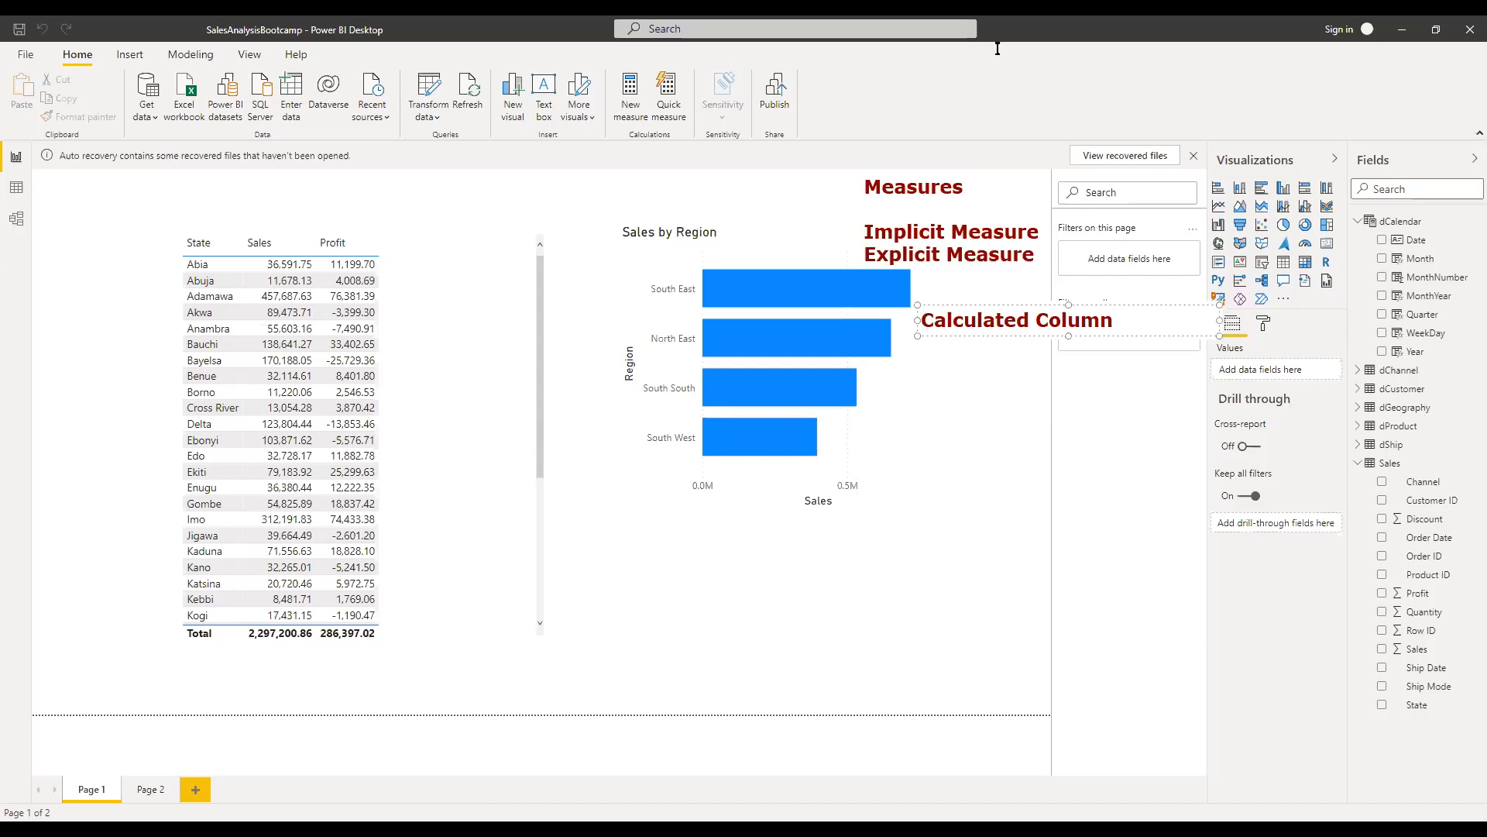
click(1006, 313)
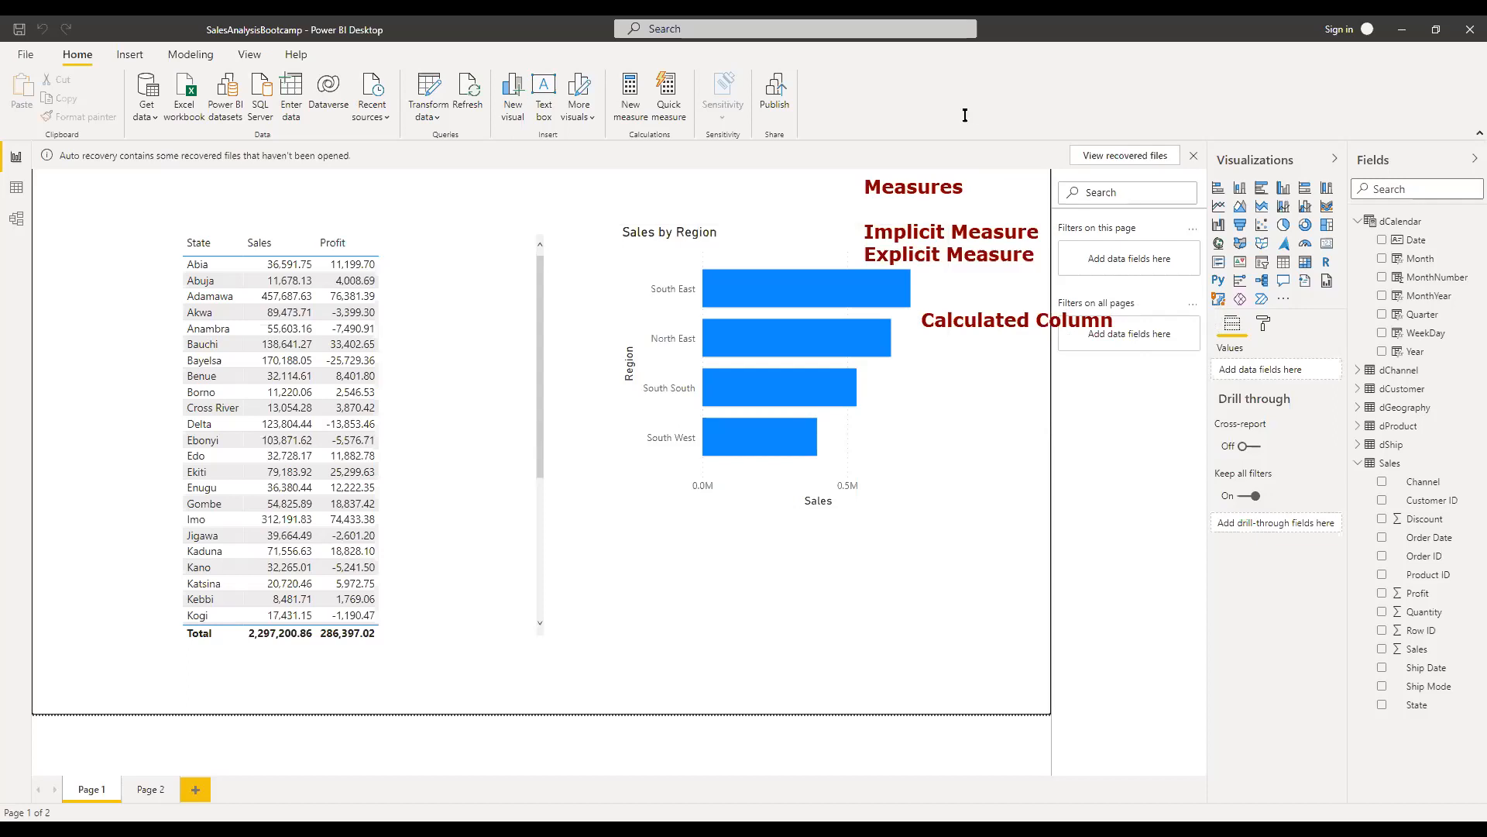
Step: Add a text note "DAX: Data Analysis Expressions" above the visuals, placed over the State table and widened to fit one line
click(551, 188)
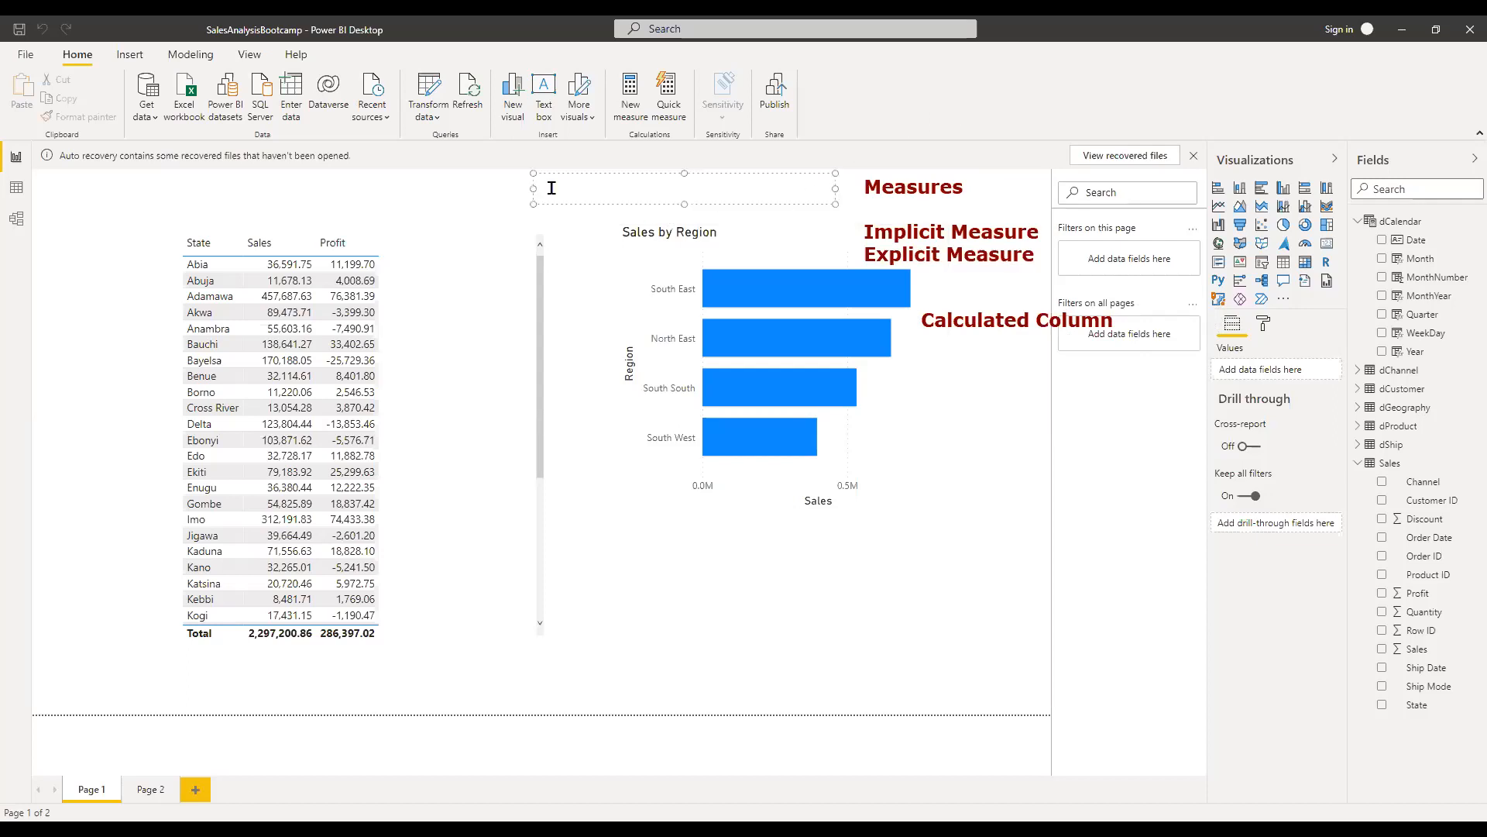
text(DAX: Data Analys)
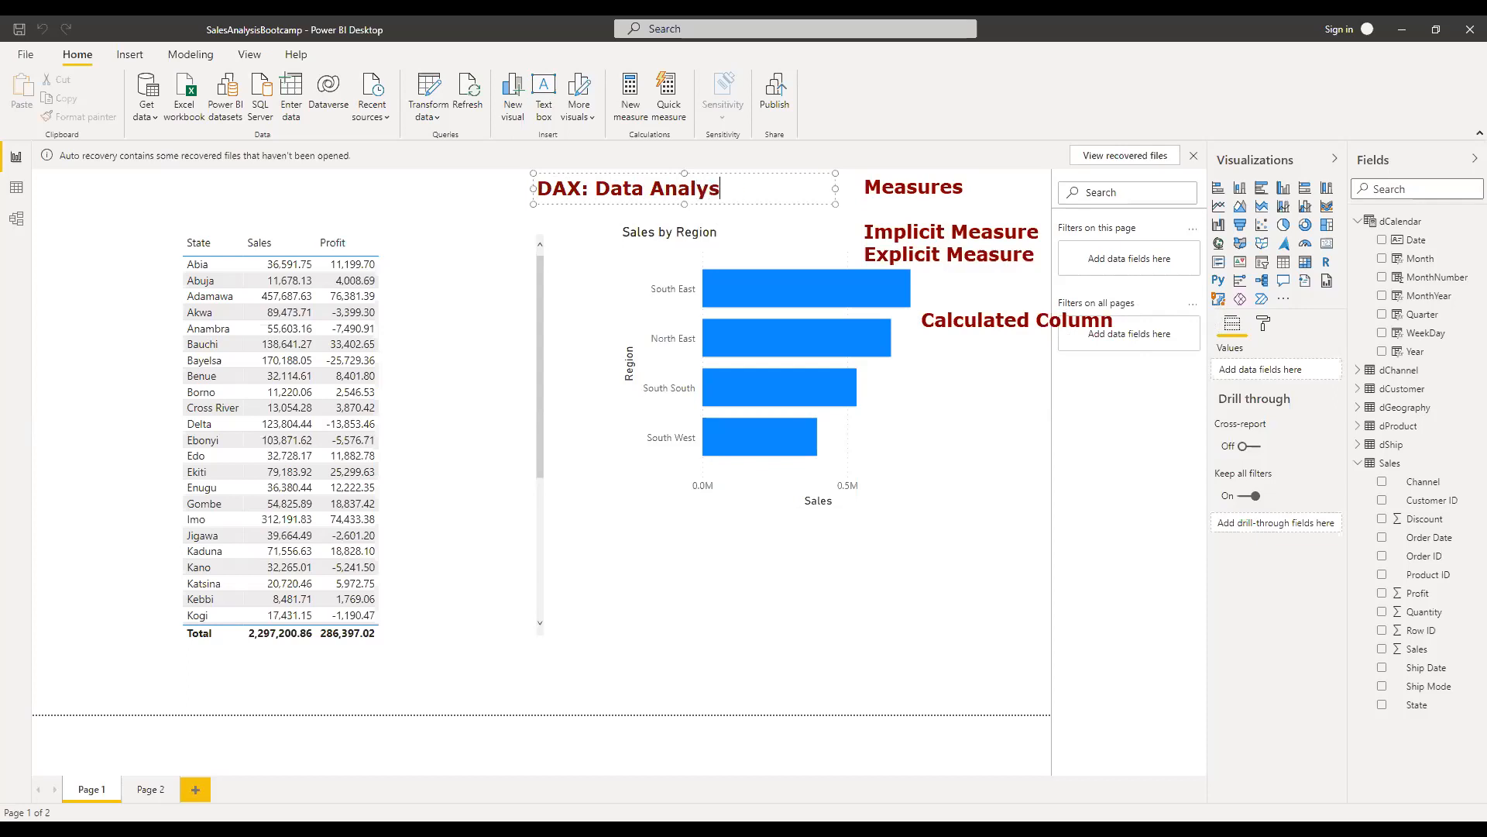
text(is Expressions)
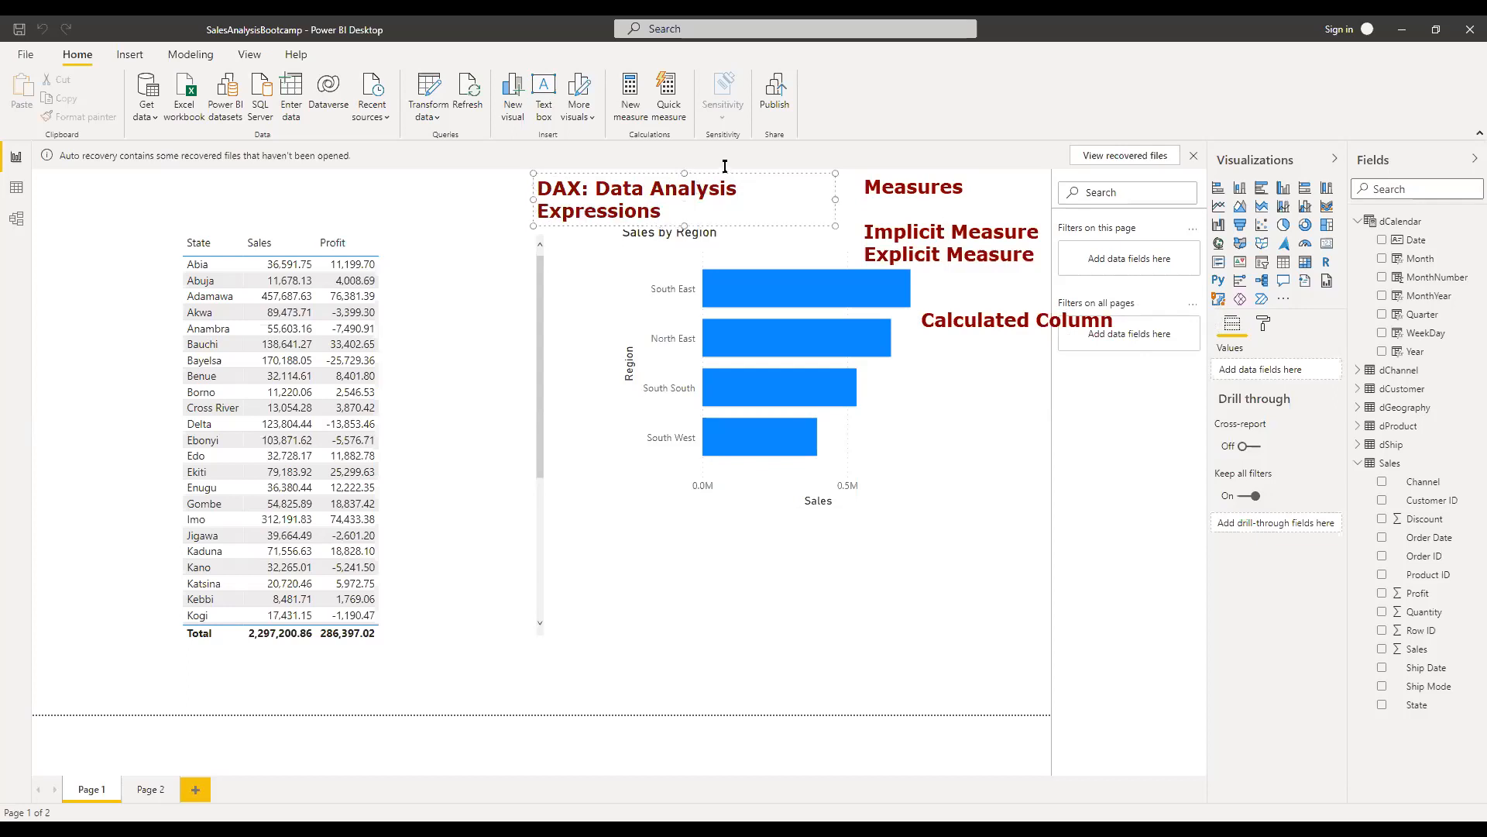
drag(719, 175, 510, 157)
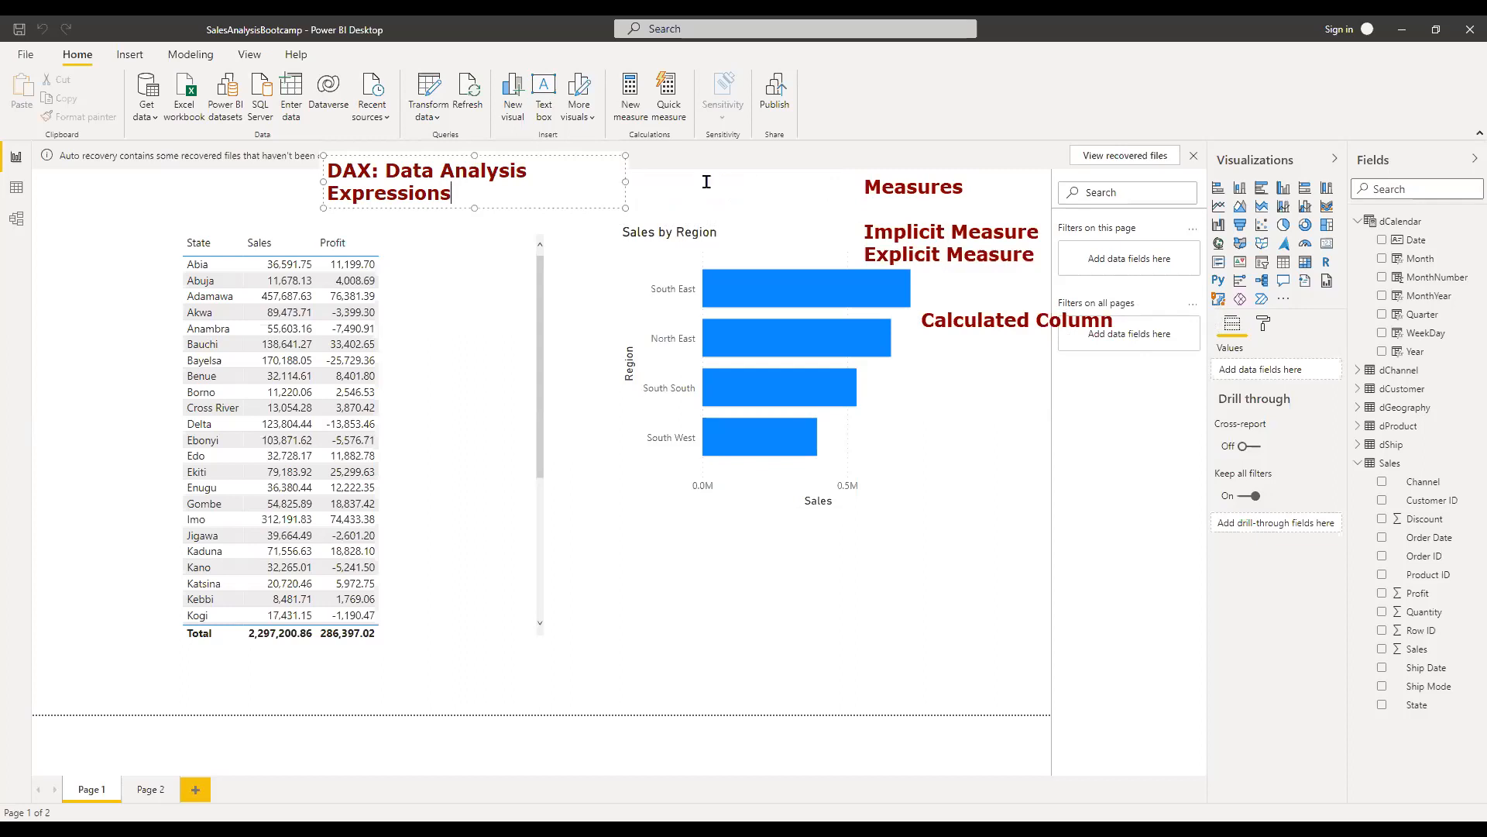
key(ctrl+z)
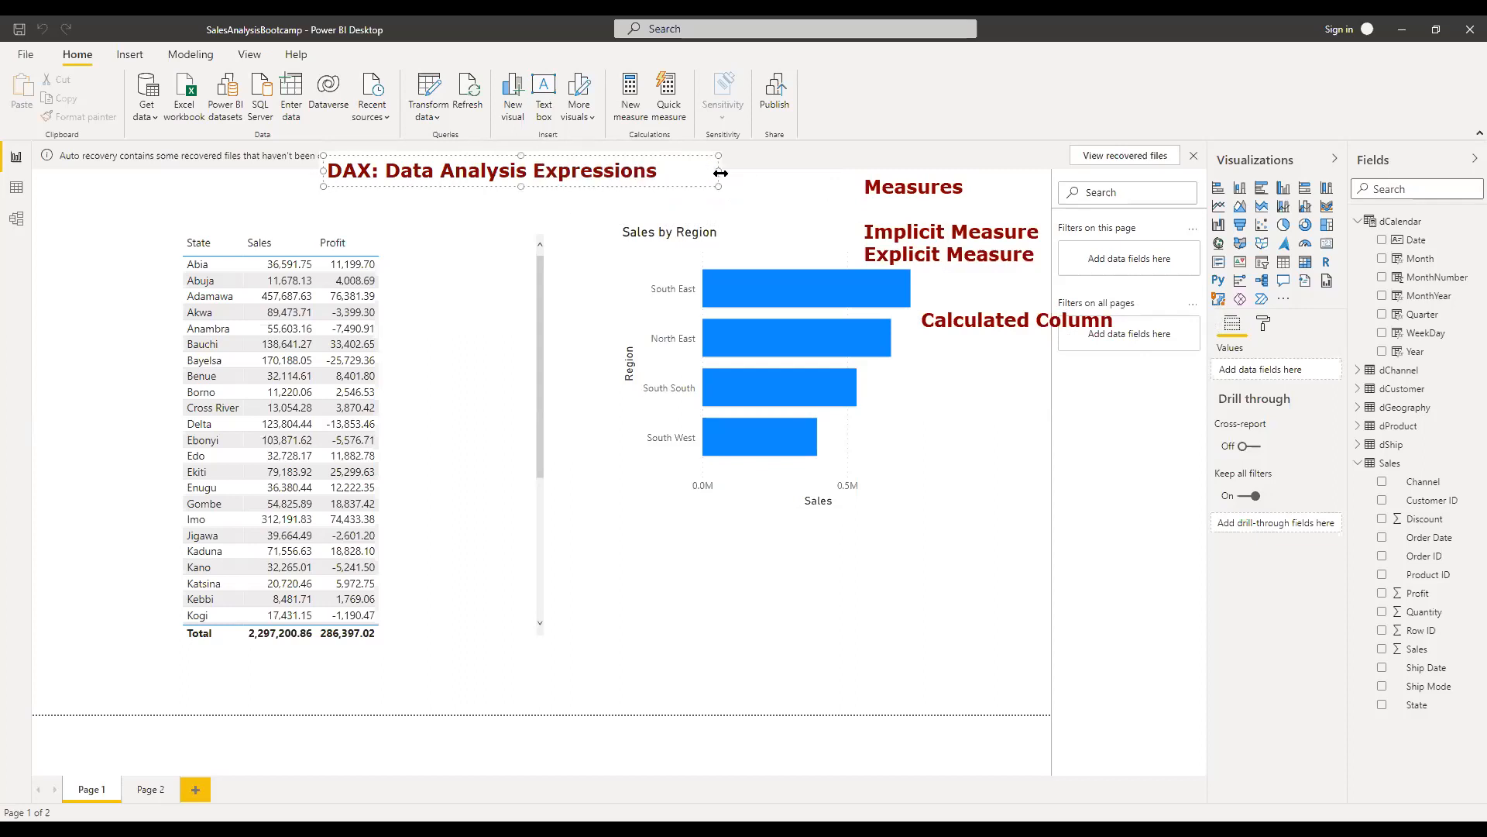
Step: Extend the DAX note with ": Programming lang of Power BI" and start a new line below it
text(: Programming )
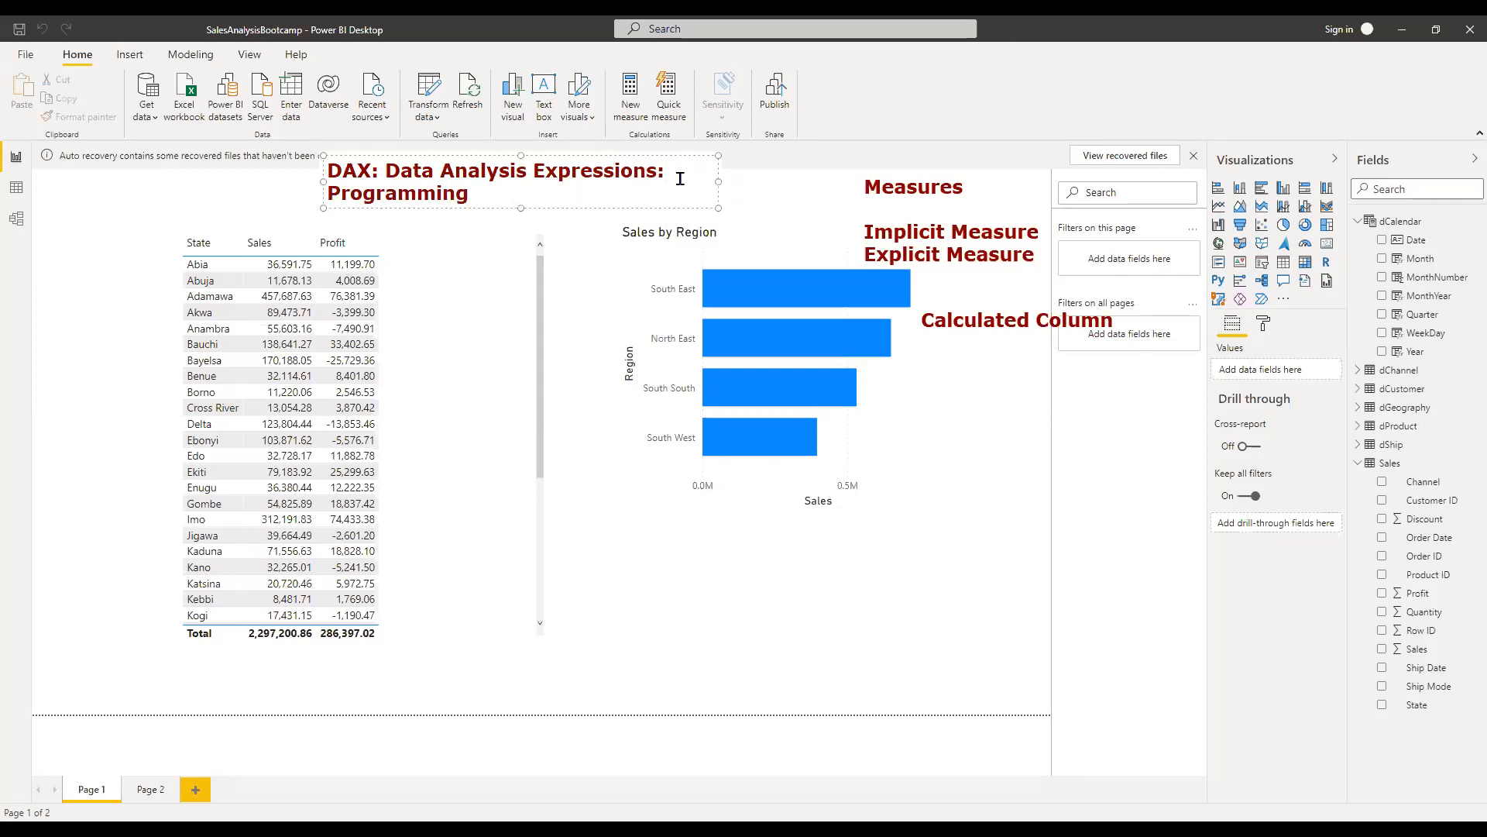
text(lang od)
key(BackSpace)
text(f Power)
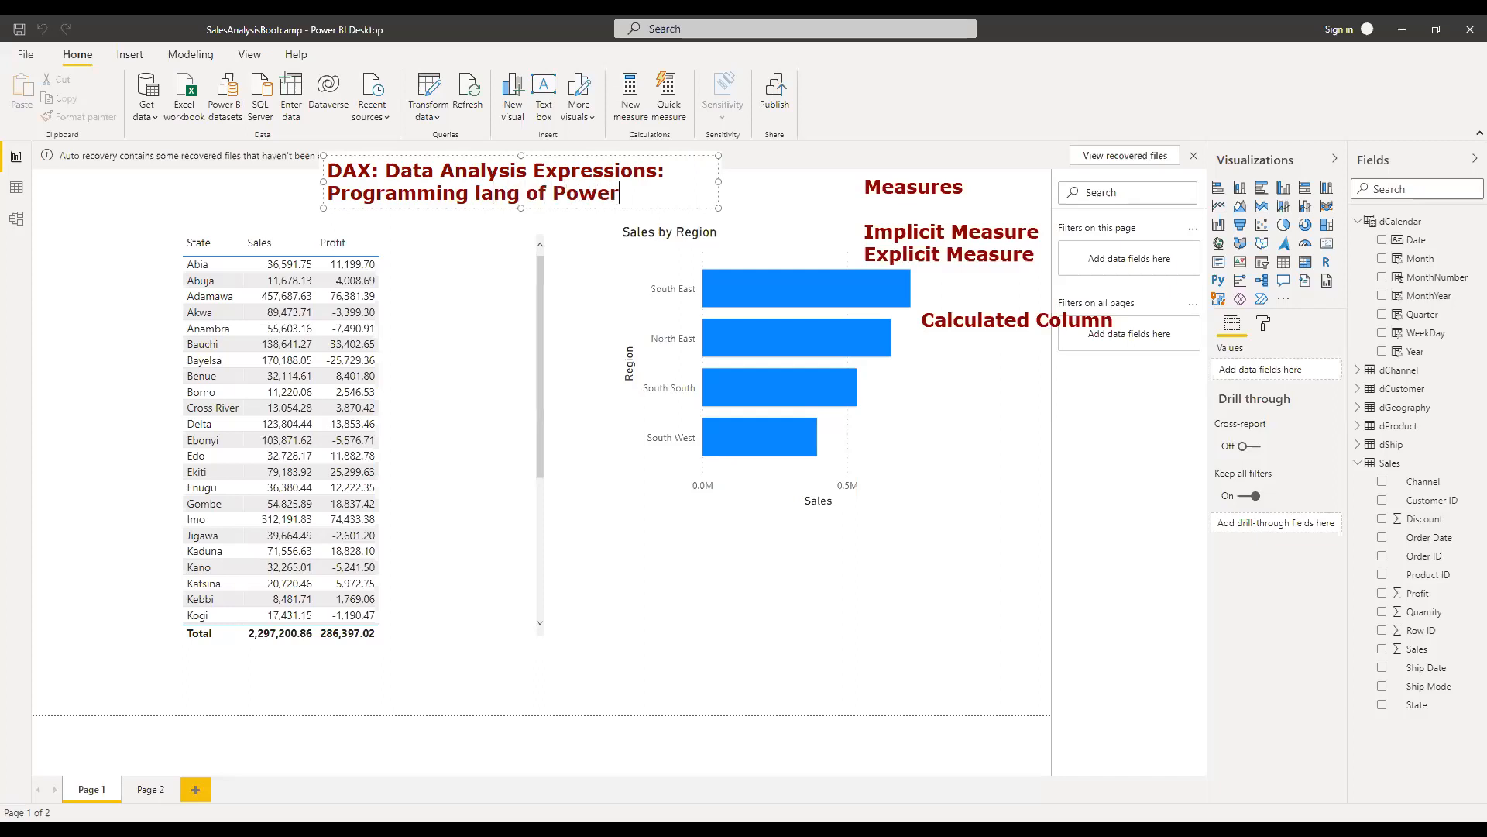
text( BI)
key(Return)
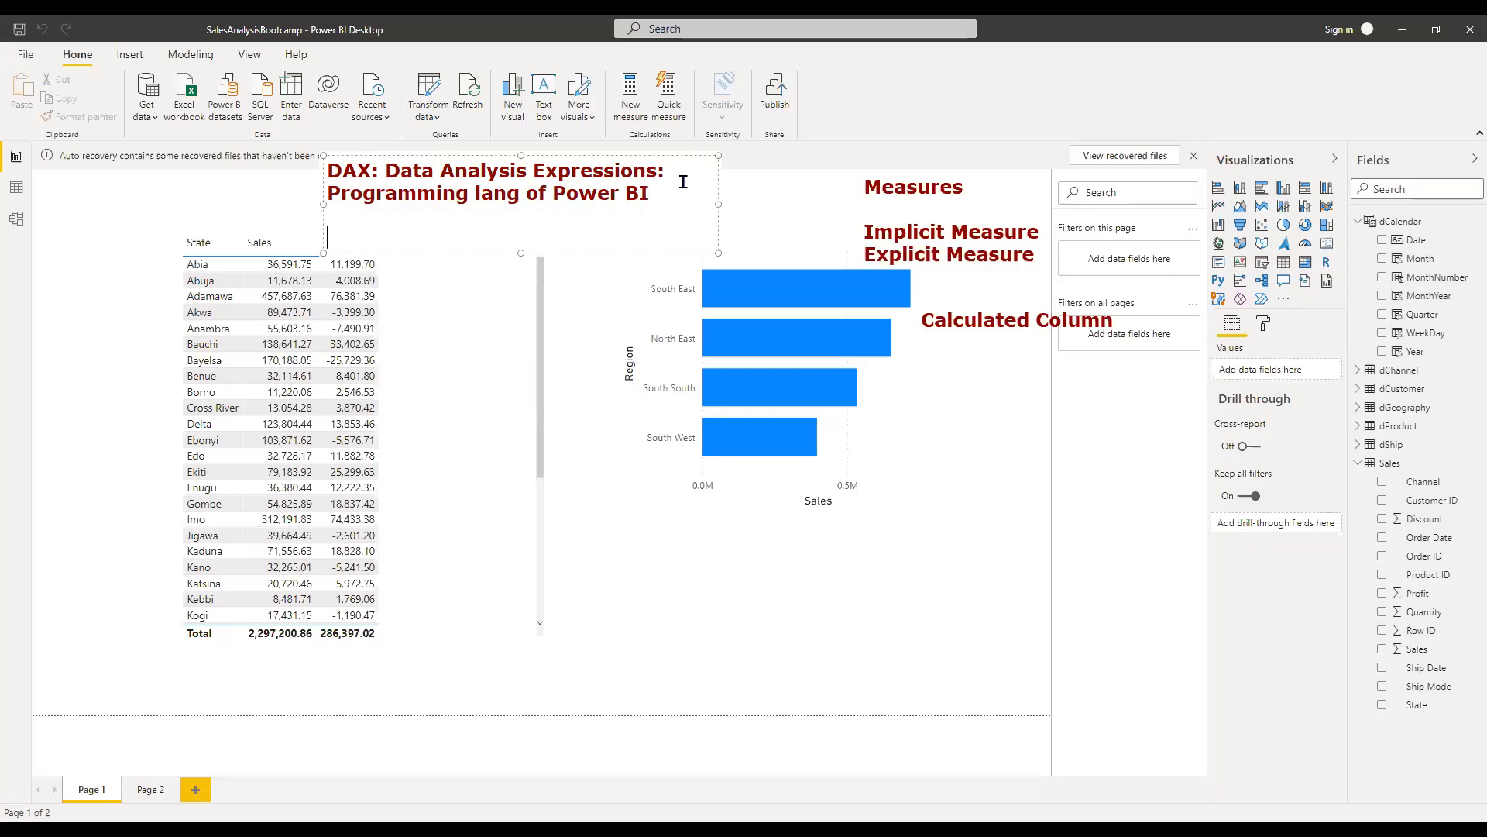
Step: Add the line "M Language: Programming lang for Power Query" to the DAX note, correcting the spelling of Query
text(Language: Progr)
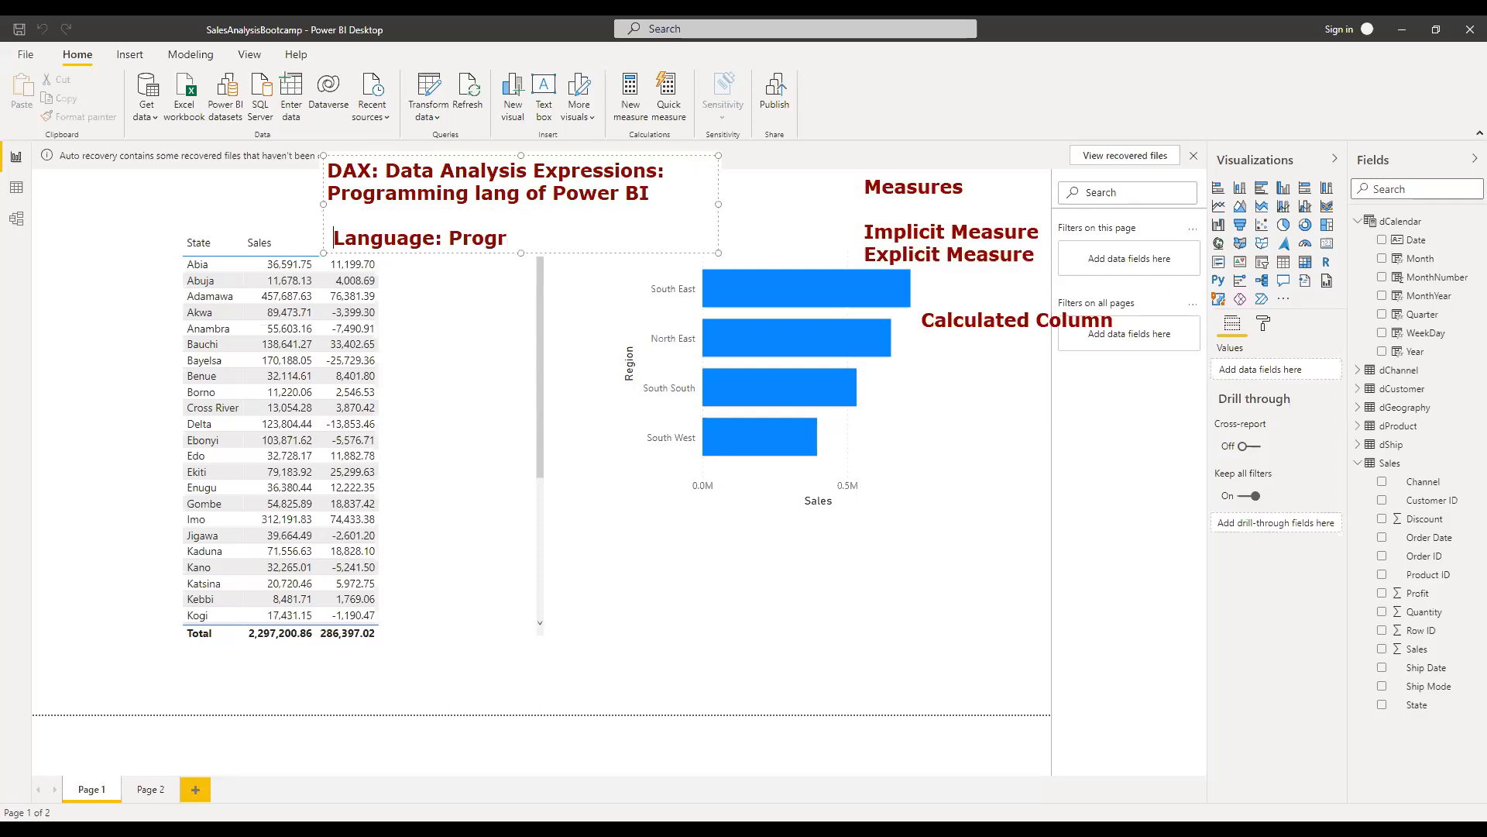
click(335, 238)
text(M L)
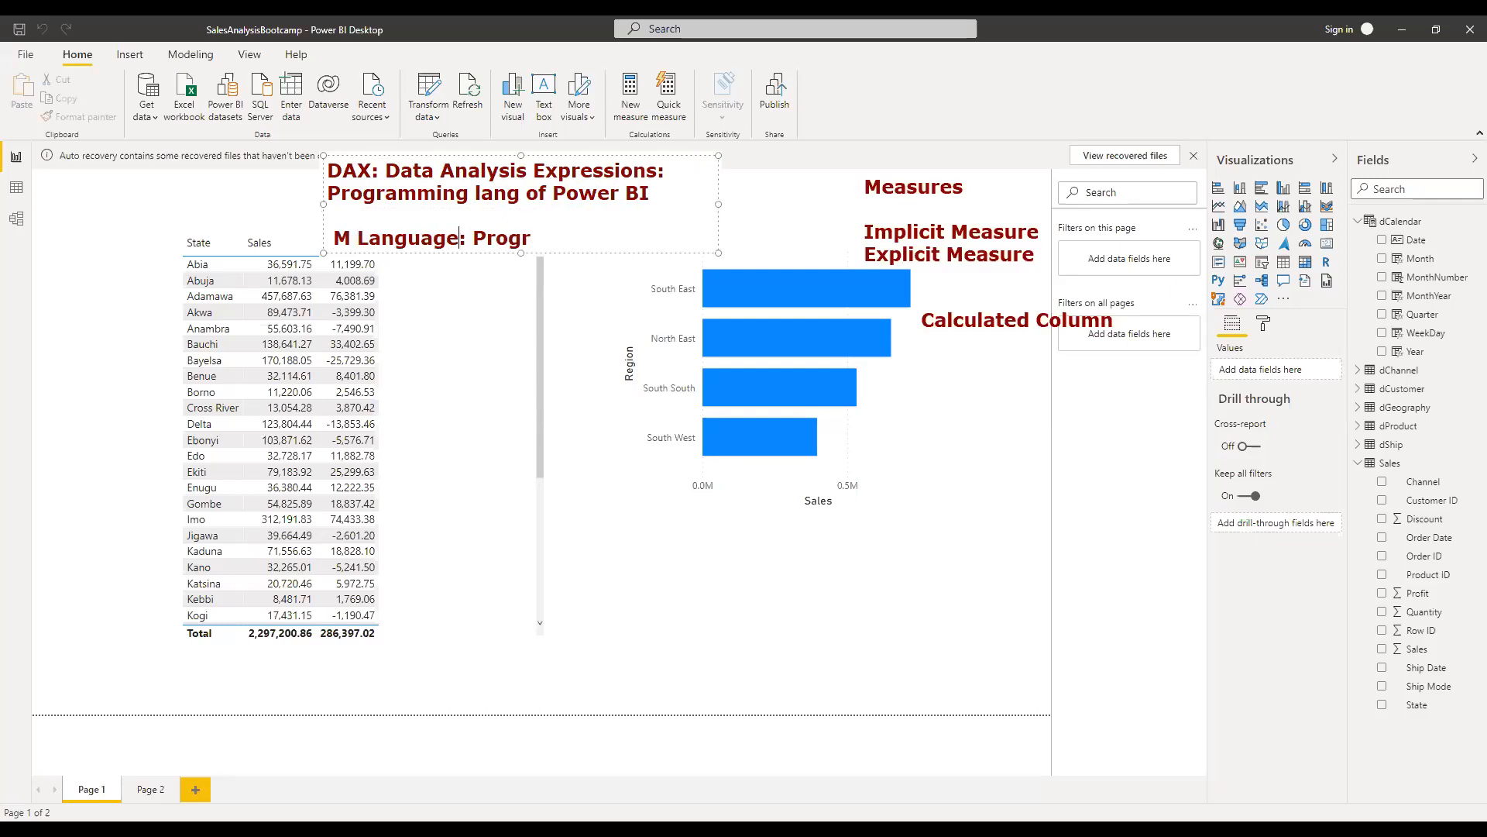
text(anguage: Programming lang for )
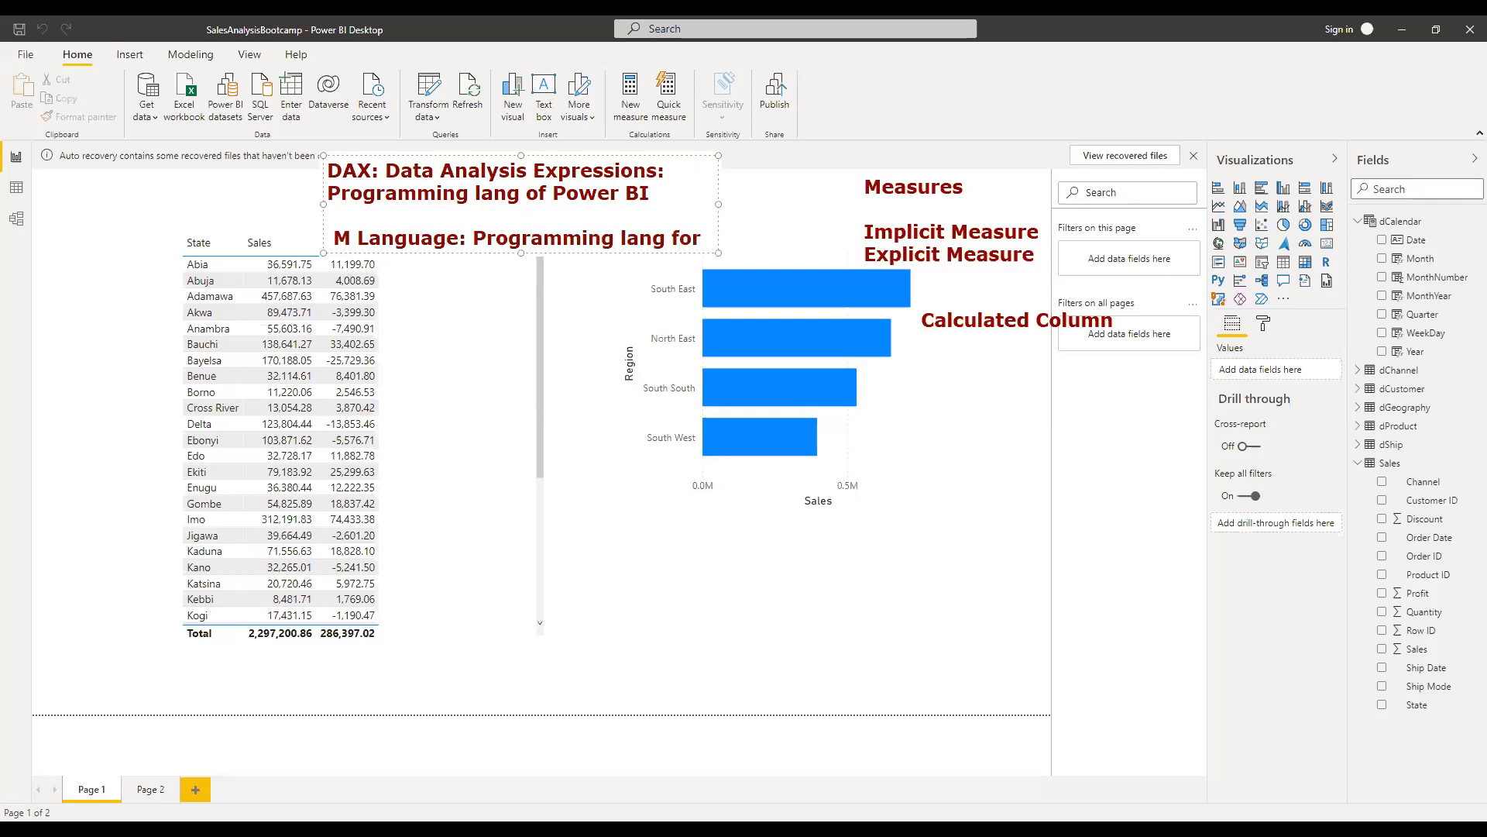
text(Power QUery)
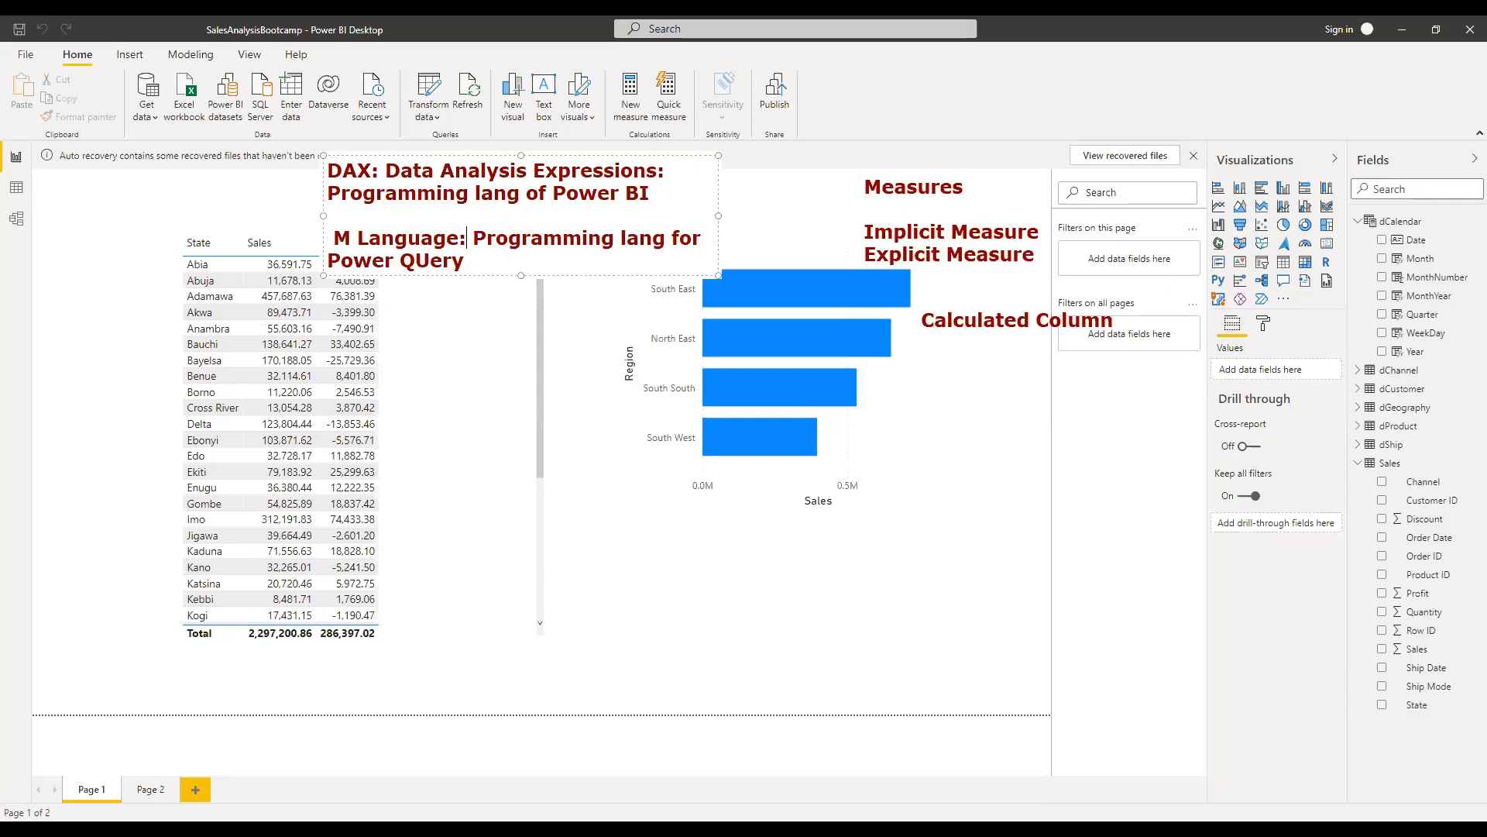
click(430, 261)
key(BackSpace)
text(u)
key(Return)
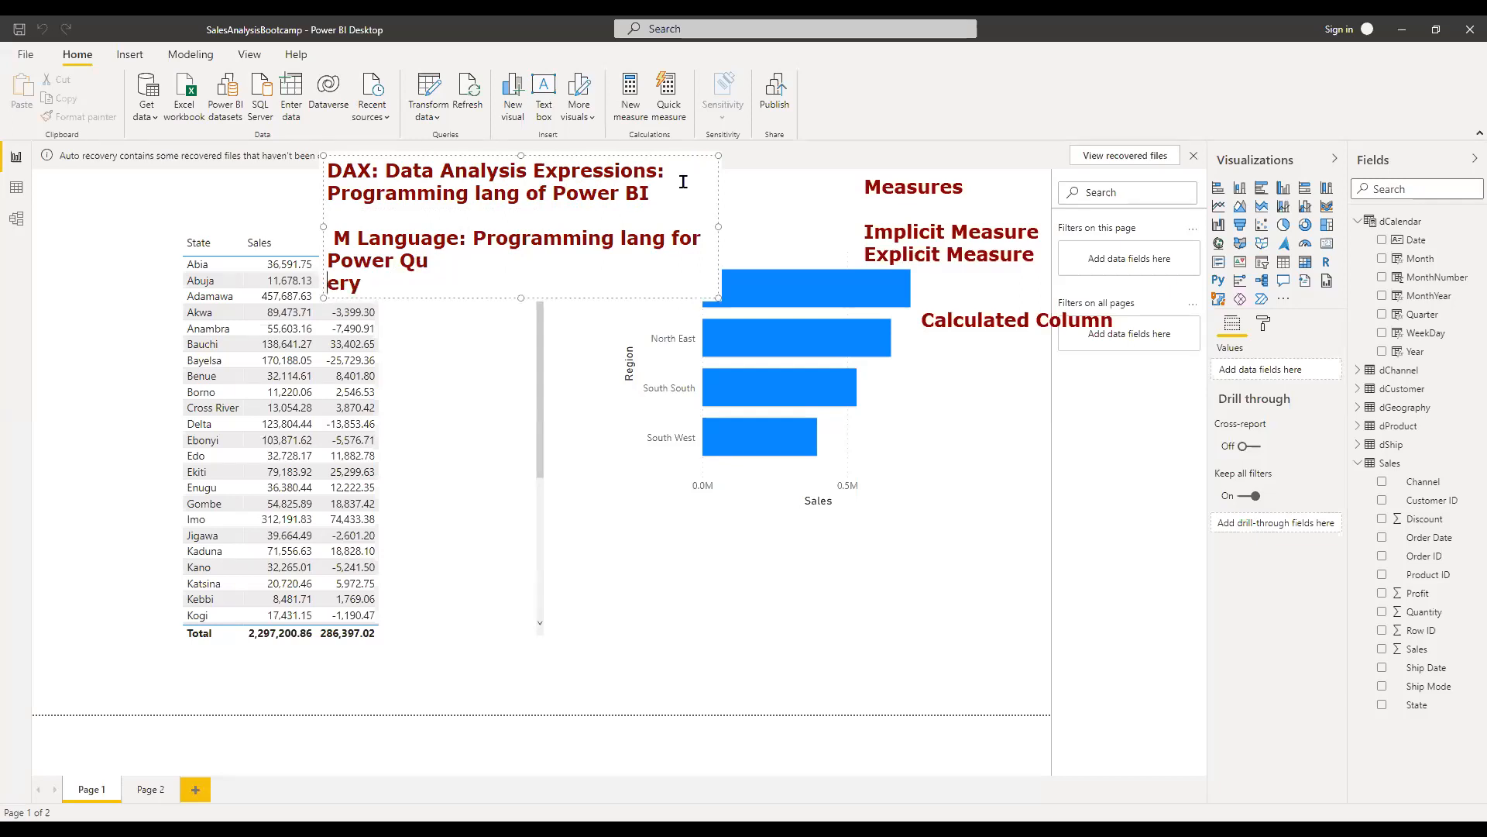
key(BackSpace)
Step: Insert the sub-item "------Measure" between the DAX definition and the M Language line
click(685, 184)
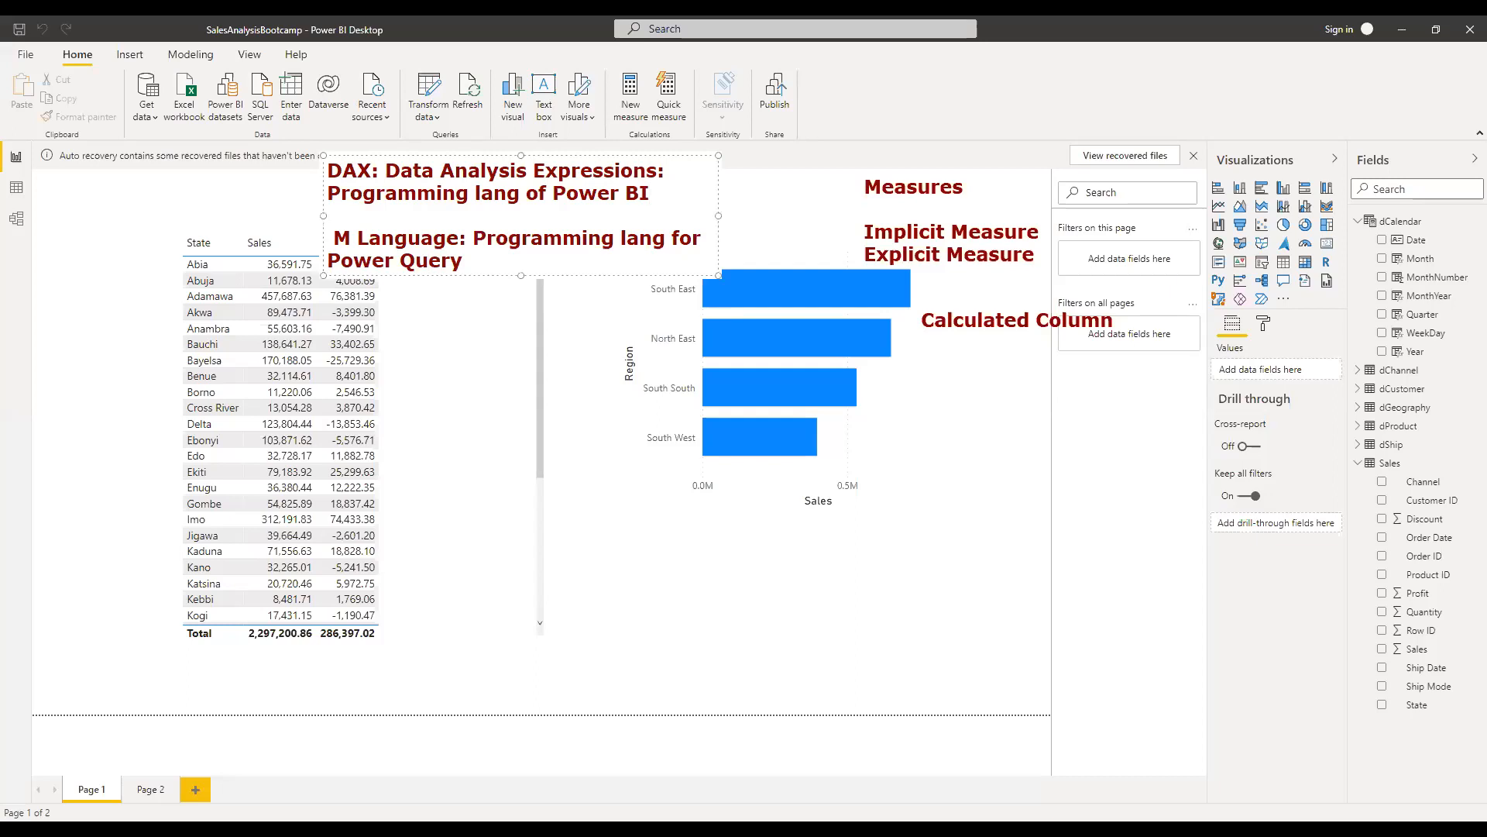
key(Return)
key(Return)
text(____)
key(BackSpace)
key(BackSpace)
key(BackSpace)
key(BackSpace)
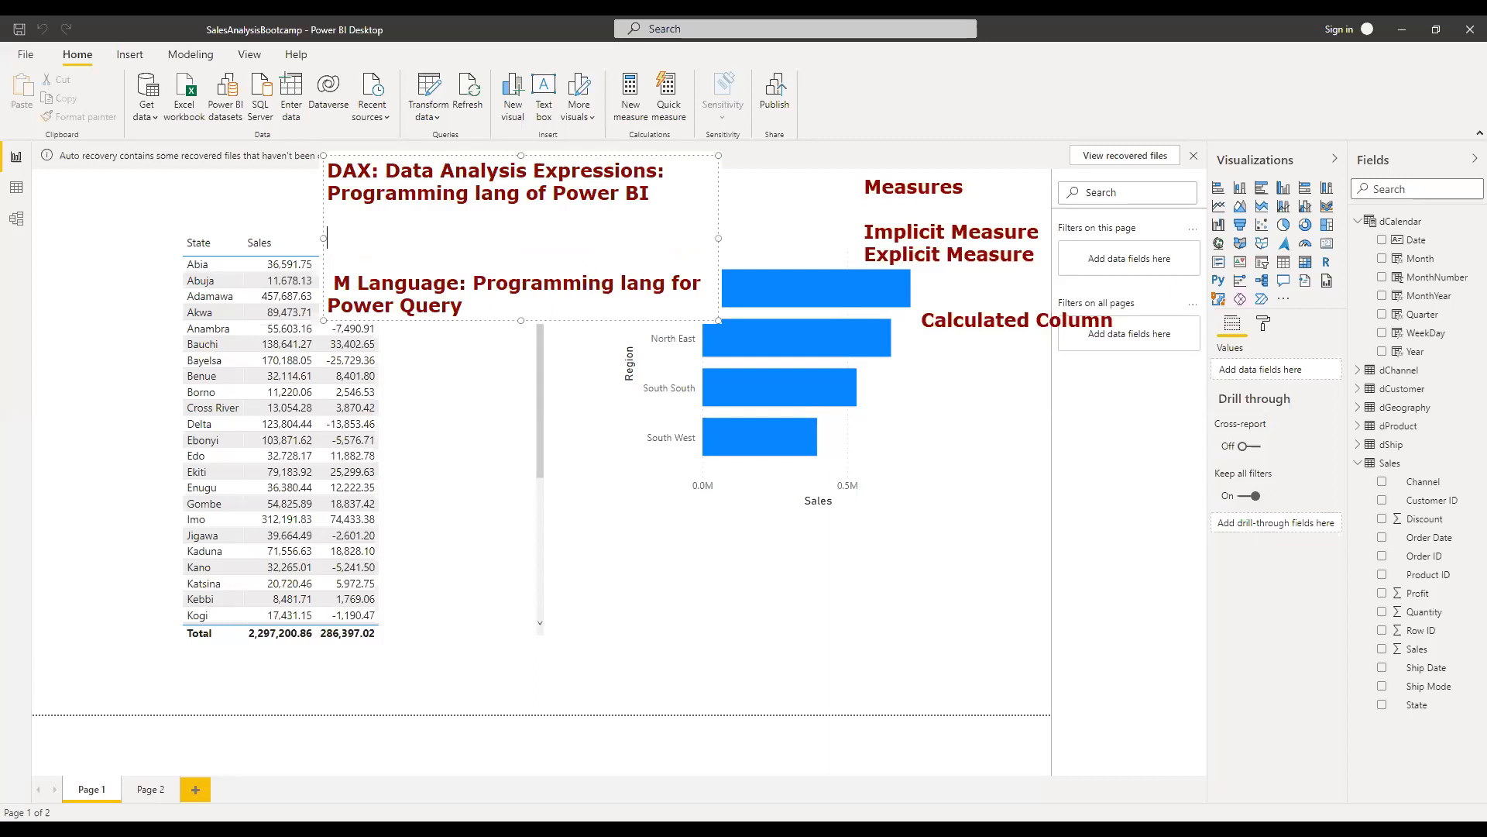
text(------Measure)
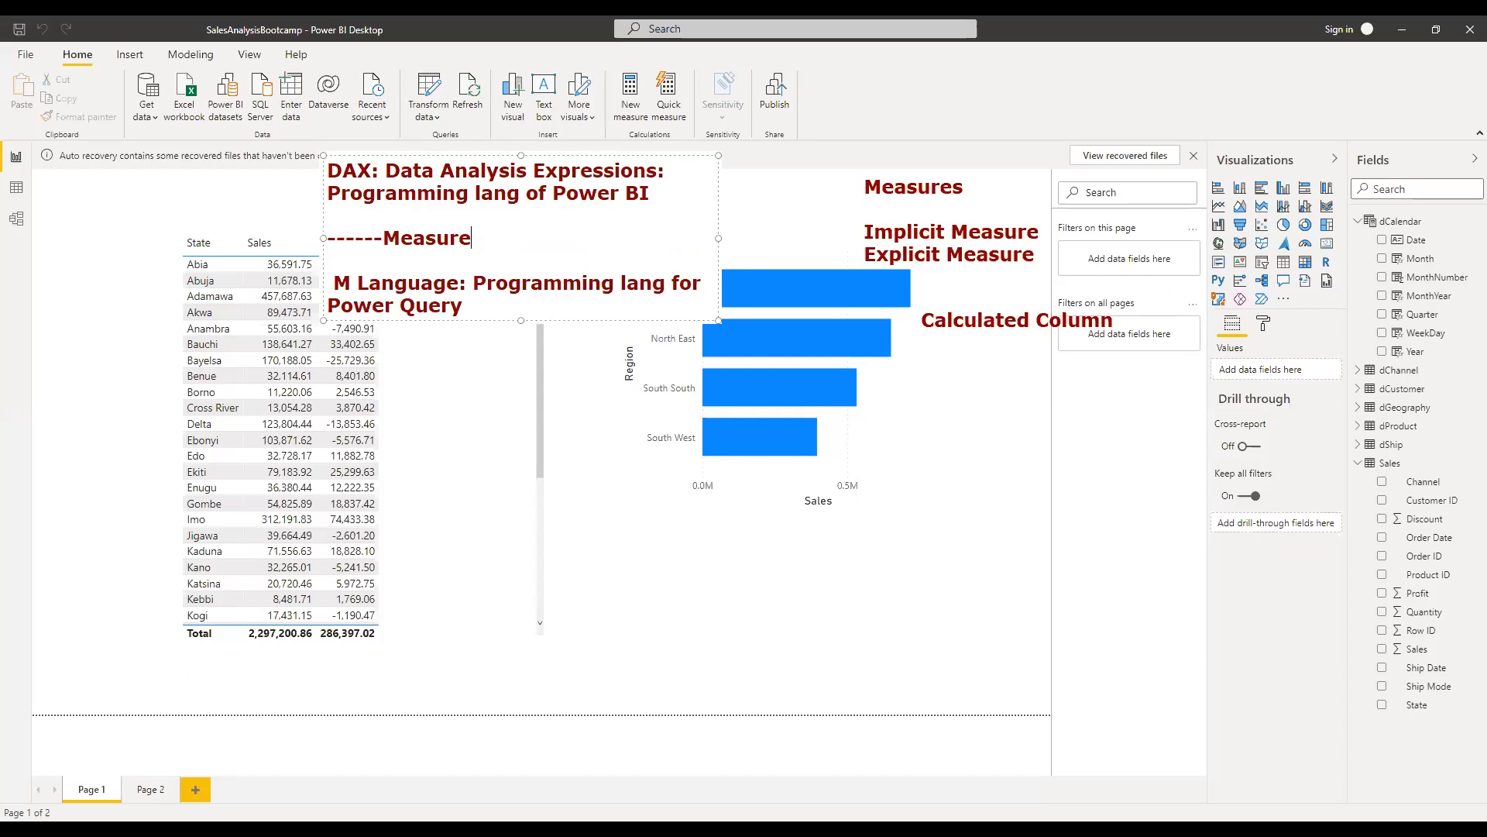
Step: Add the sub-item "------Calculated Column" below the Measure line and finish the note
key(Return)
text(------)
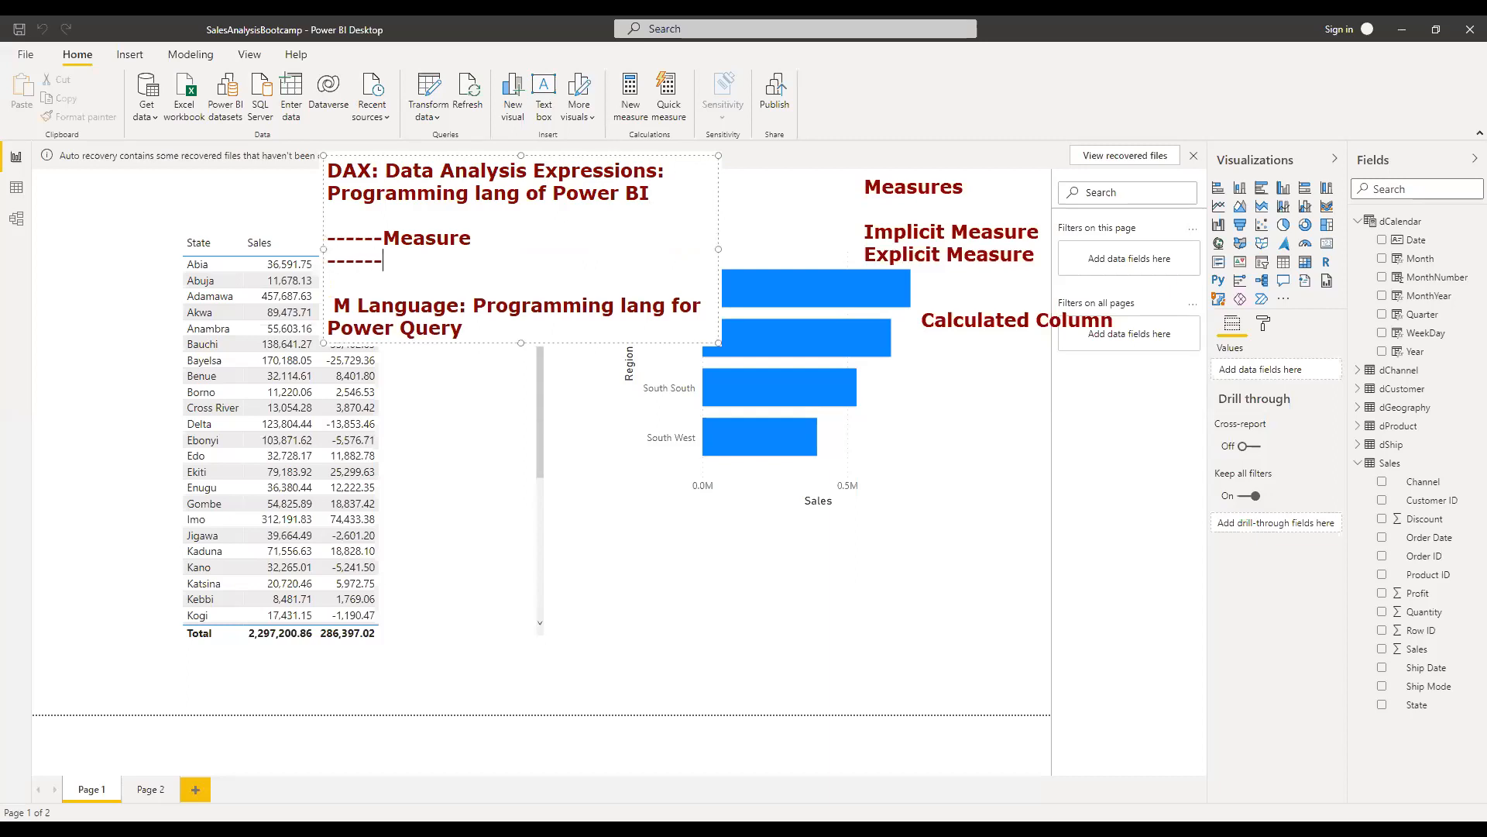
text(cal)
key(BackSpace)
key(BackSpace)
key(BackSpace)
text(Calculated )
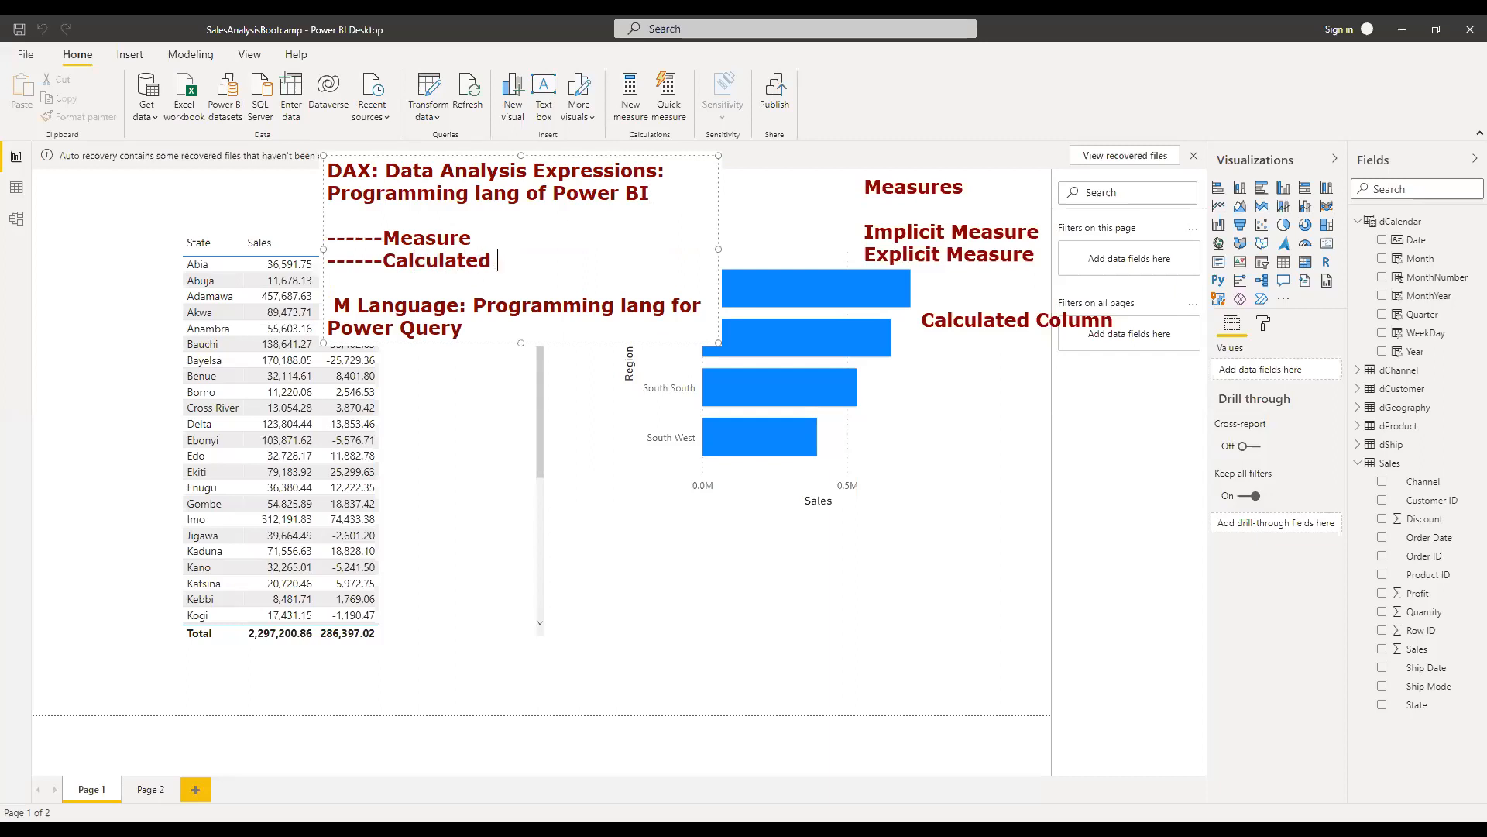
text(Column)
click(980, 116)
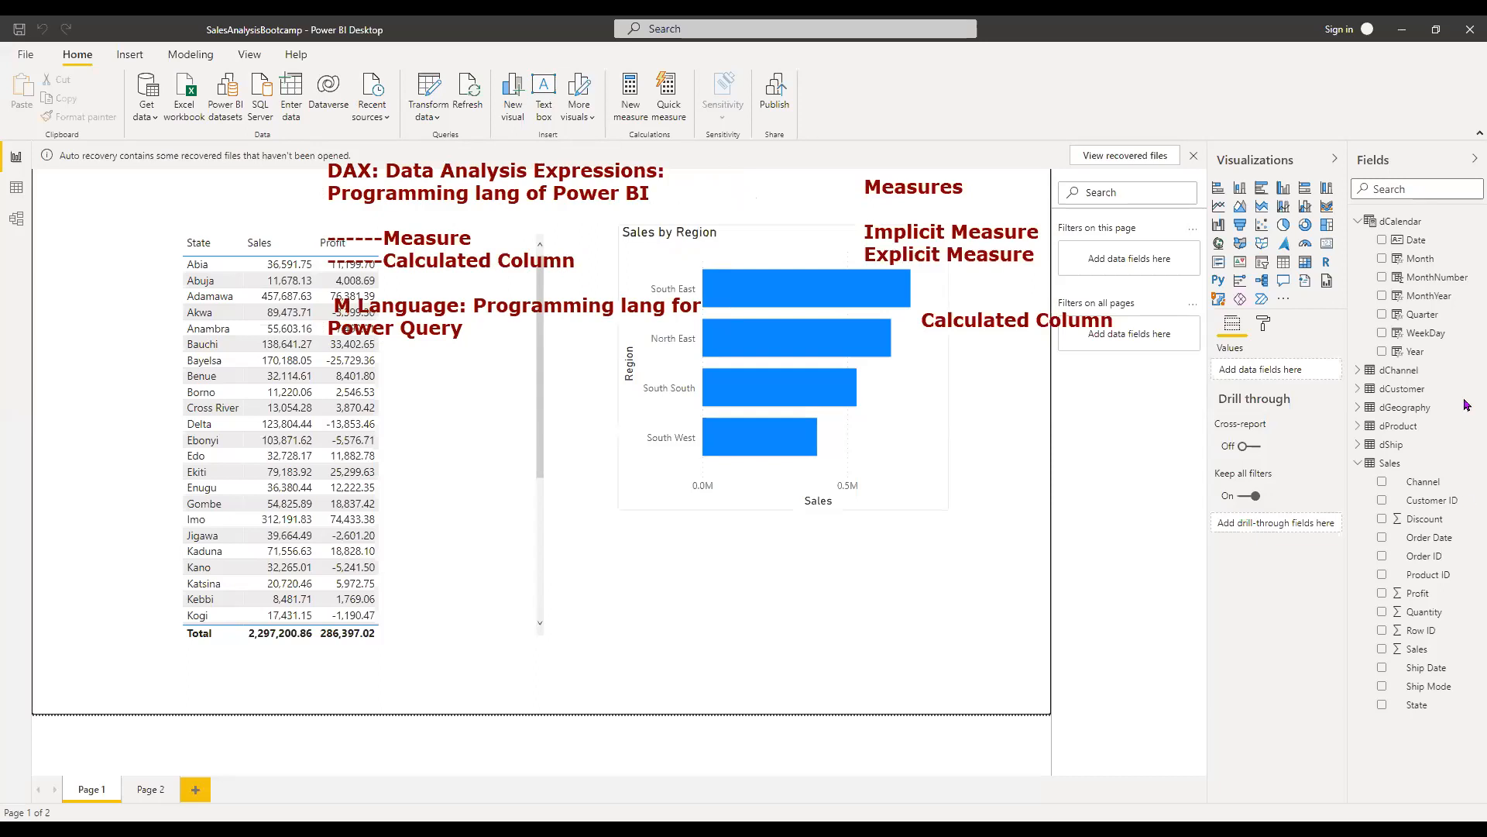
Step: Inspect the dCalendar table's formula and columns in the data view, and return to the report view
click(14, 188)
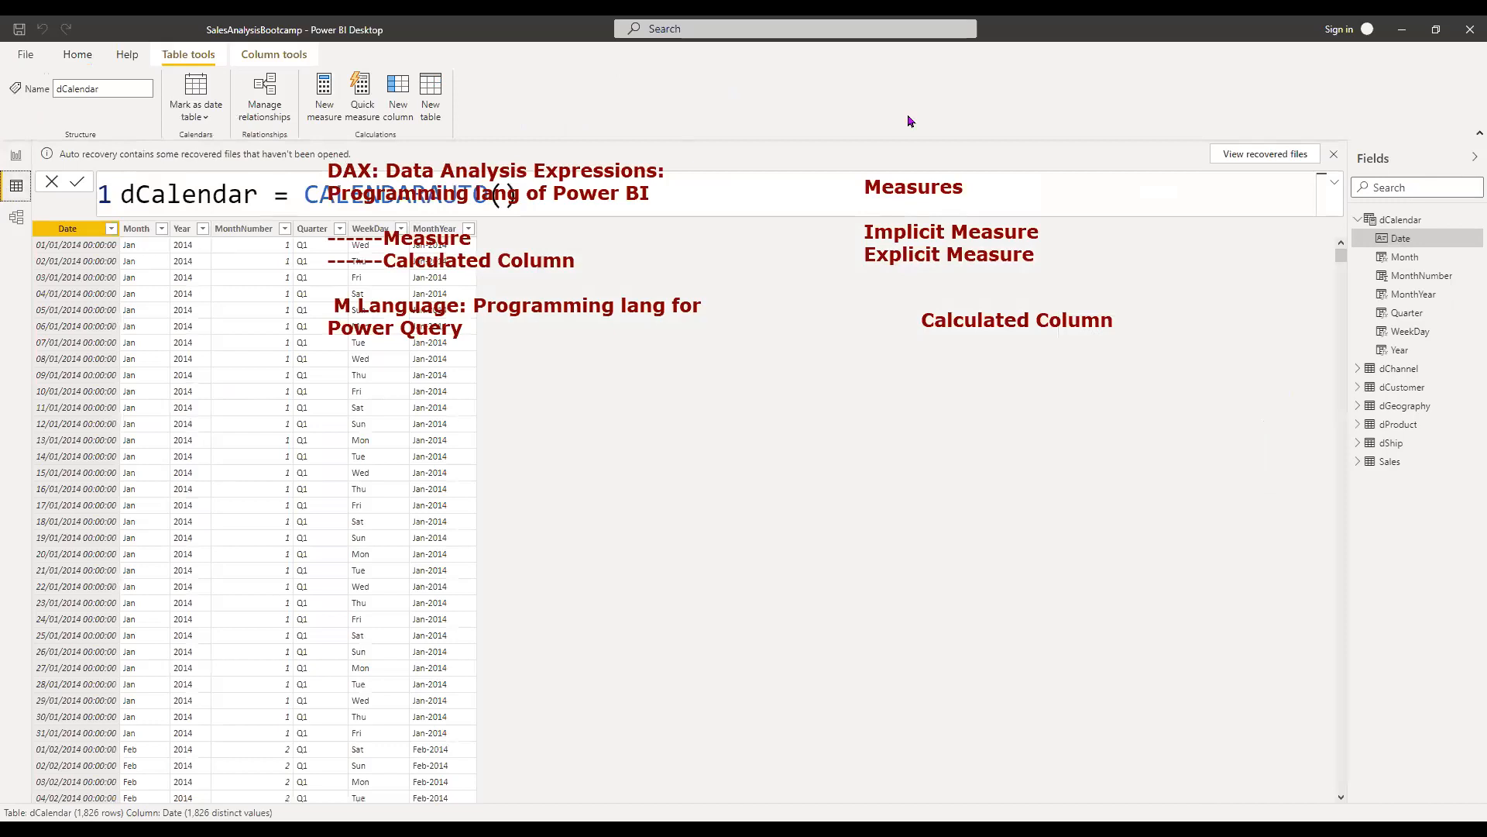
click(589, 205)
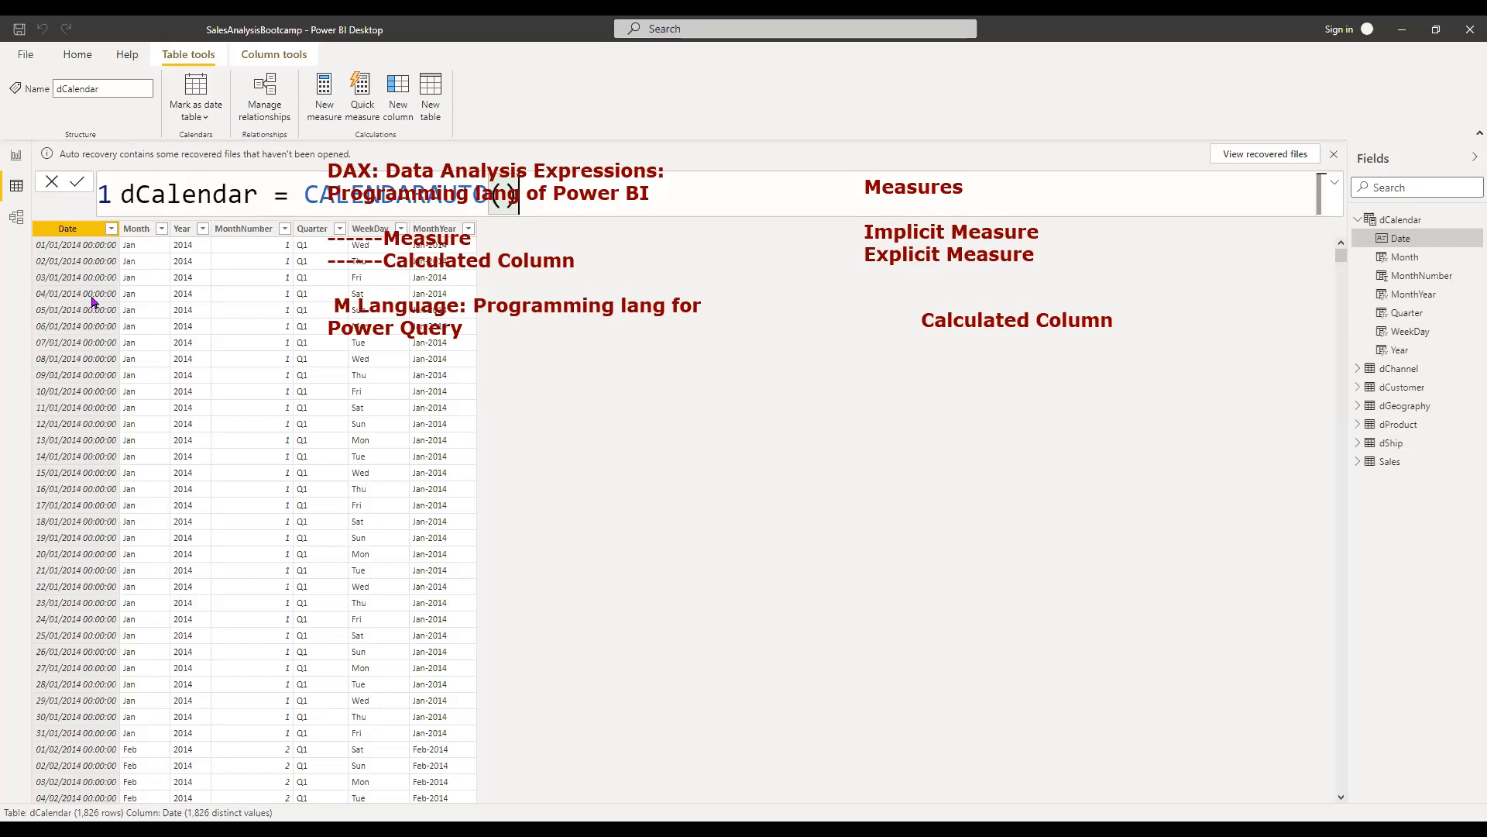
click(10, 156)
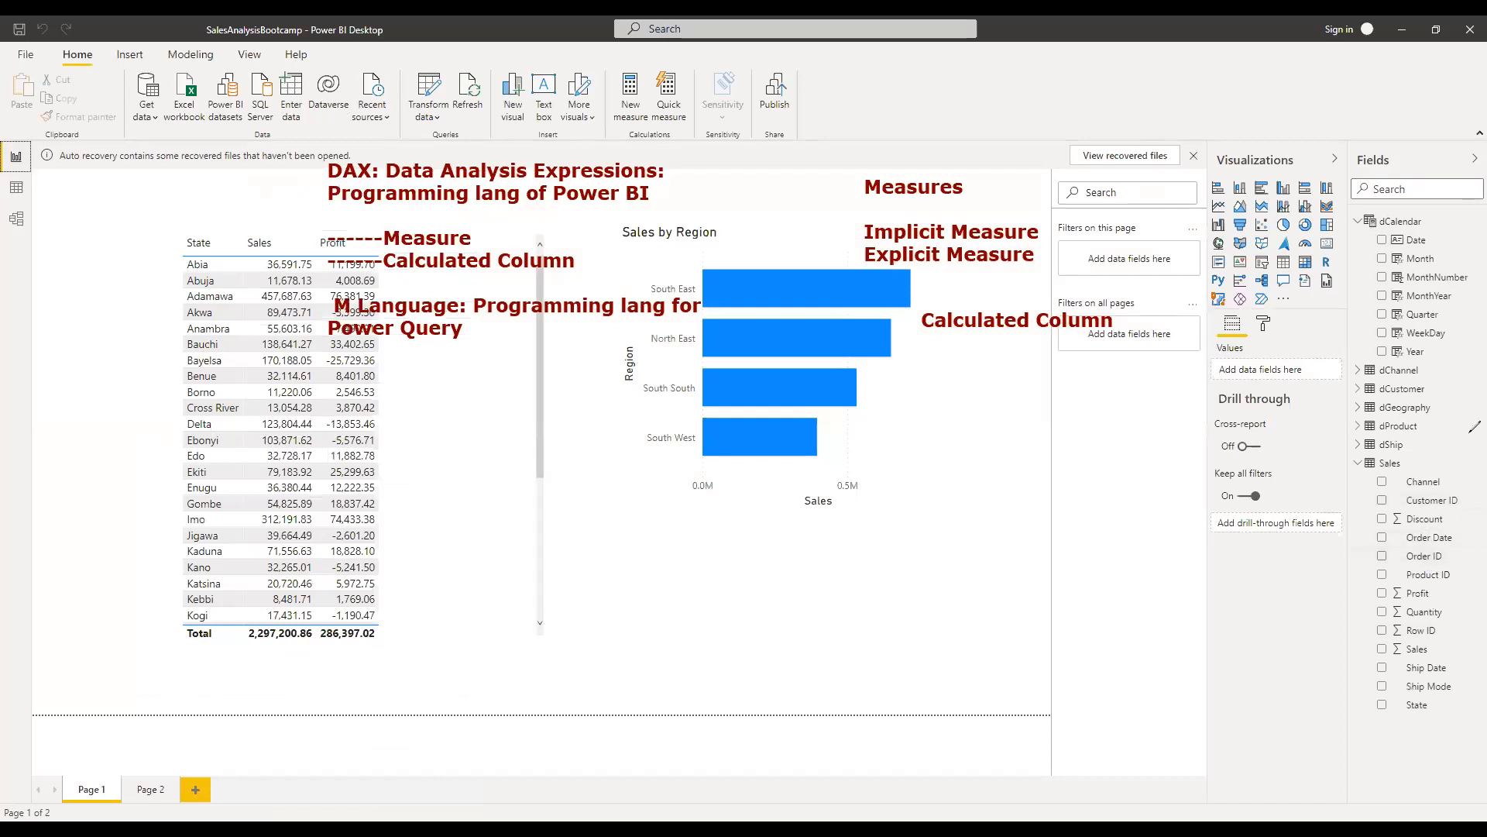
Step: Circle the Sales table's field list freehand and draw a sigma symbol beside its numeric fields
mouse_move(1457, 431)
mouse_down()
mouse_move(1483, 698)
mouse_move(1476, 443)
mouse_up()
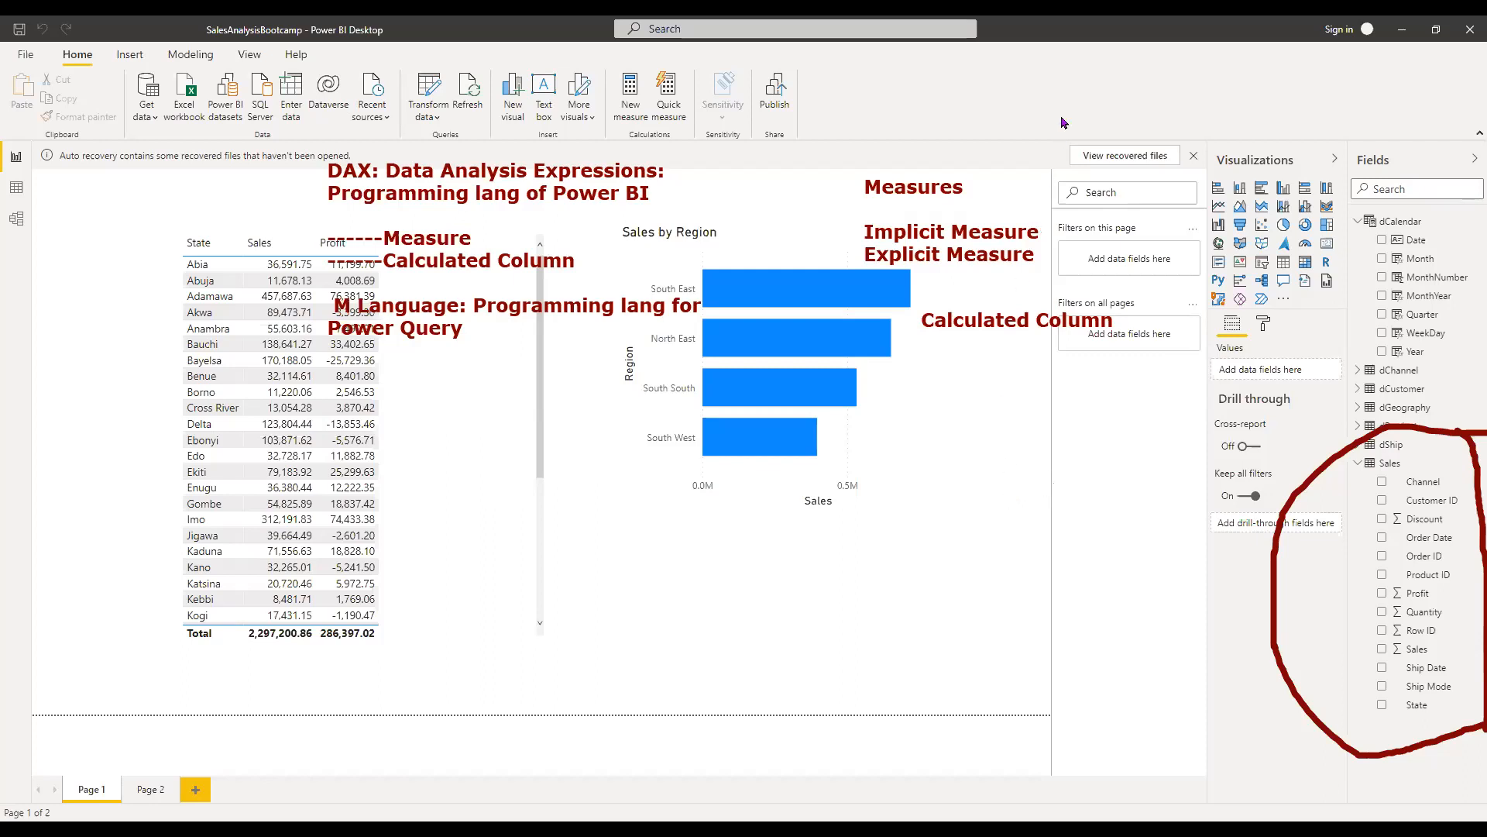
mouse_move(1376, 571)
mouse_down()
mouse_move(1311, 577)
mouse_move(1351, 592)
mouse_move(1320, 620)
mouse_move(1386, 618)
mouse_up()
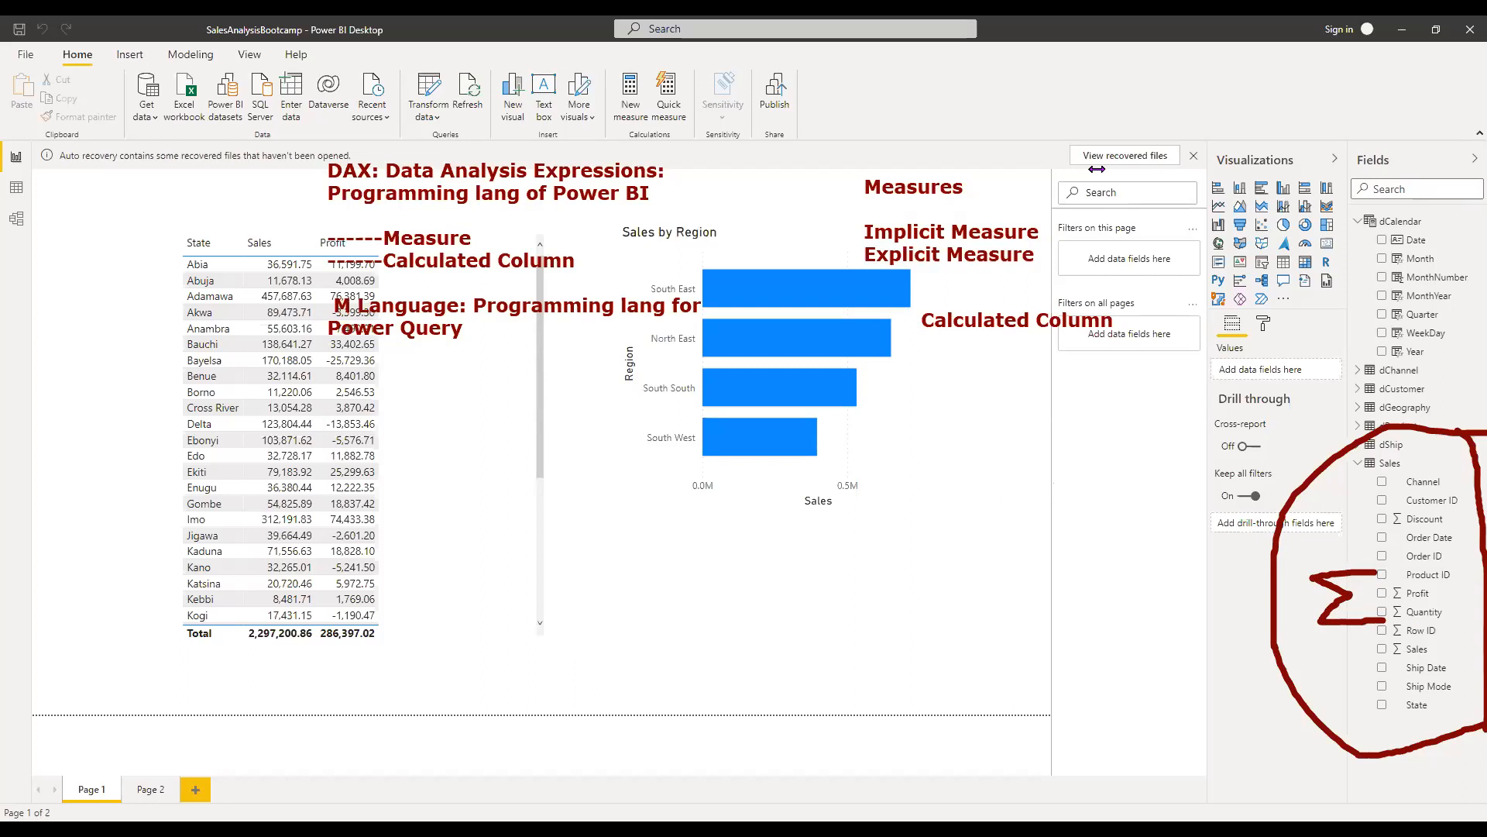
Step: Clear all on-screen notes and drawings and show Page 2 of the report
key(Escape)
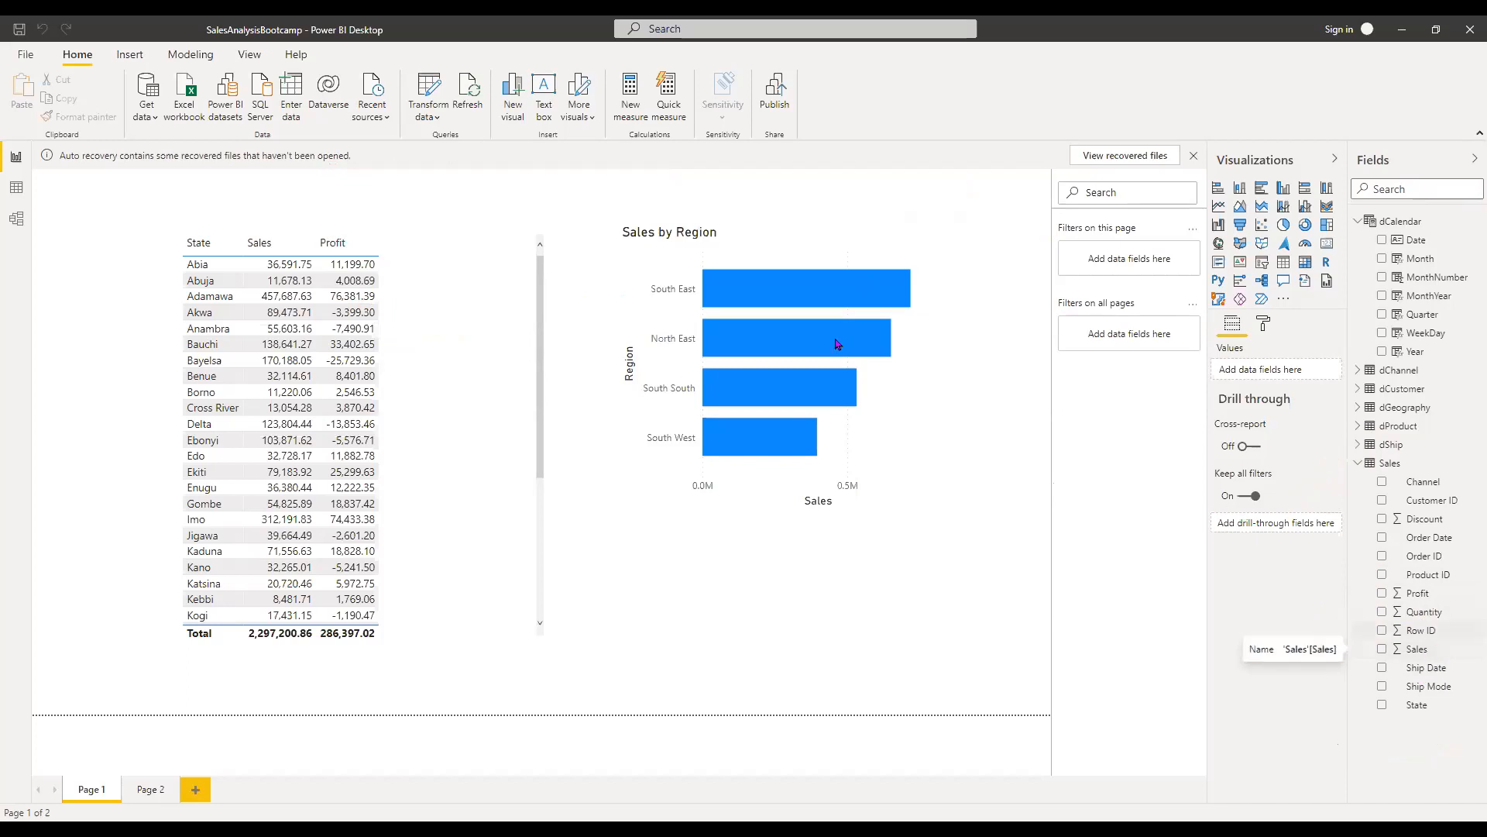
click(911, 425)
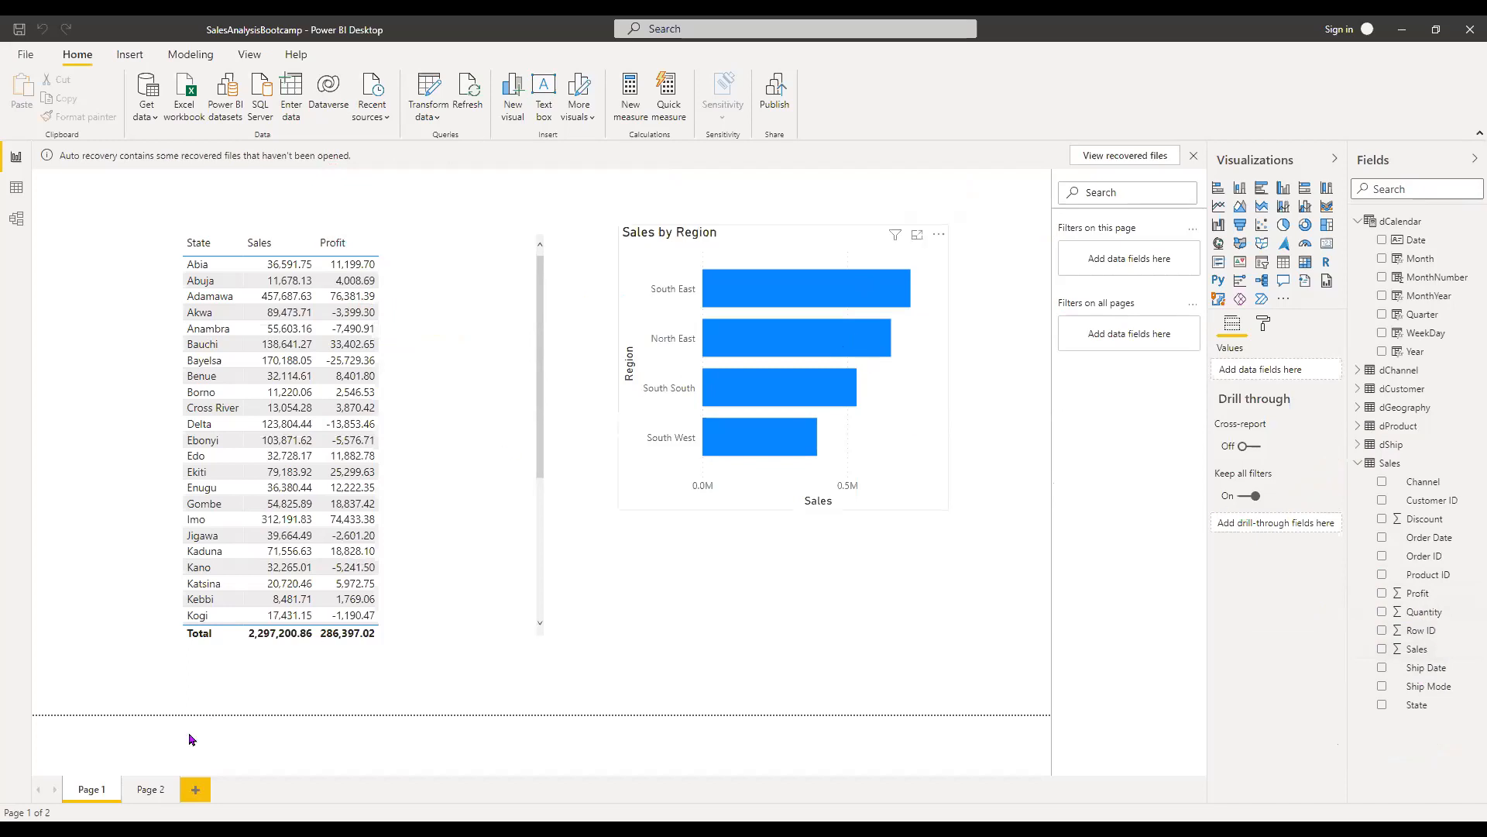
click(146, 792)
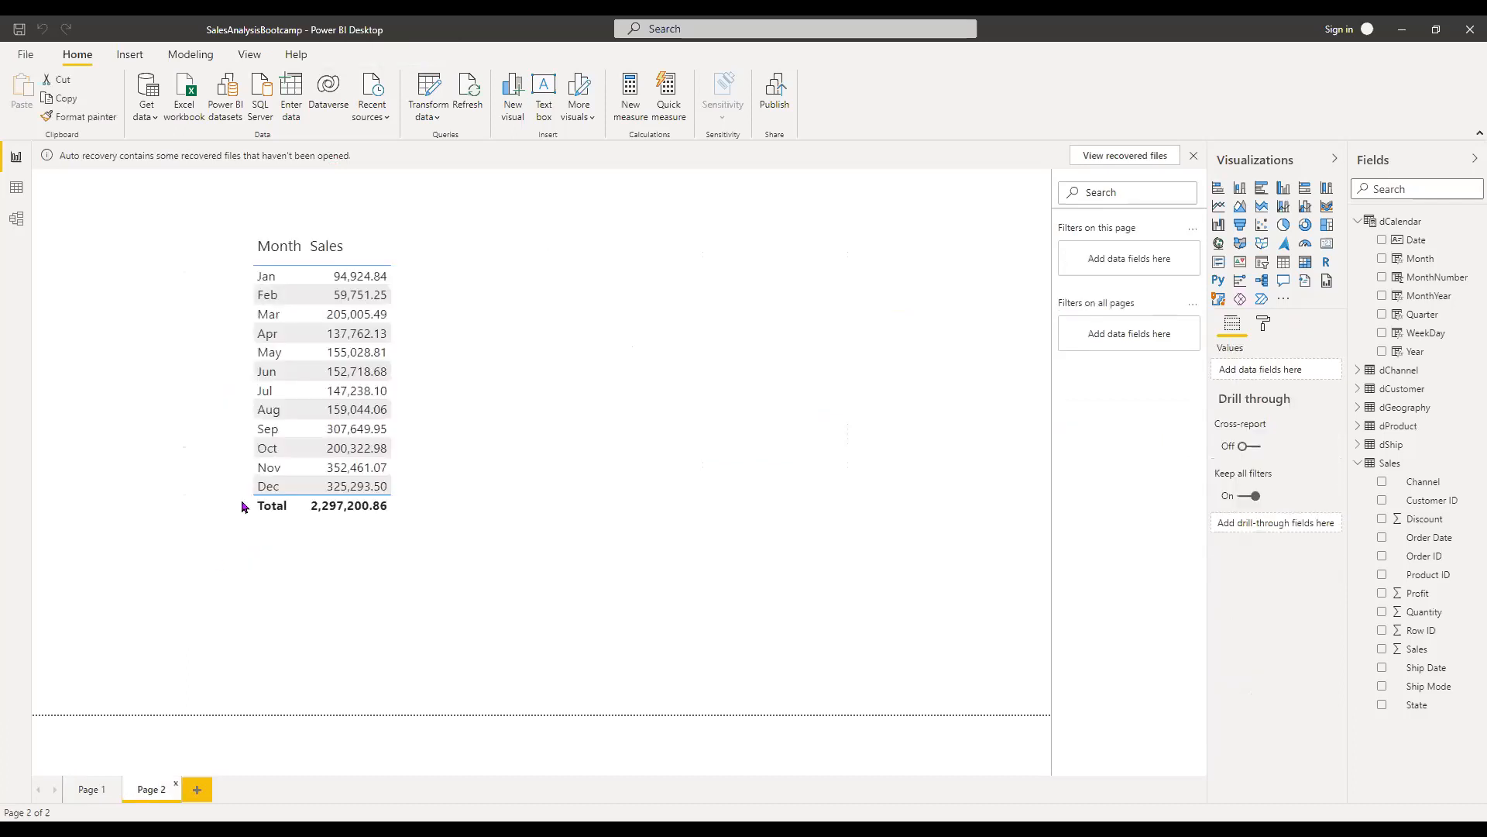
Step: Add the Profit and Discount fields from the Sales table to the monthly table and enlarge the visual to fit all columns
click(353, 260)
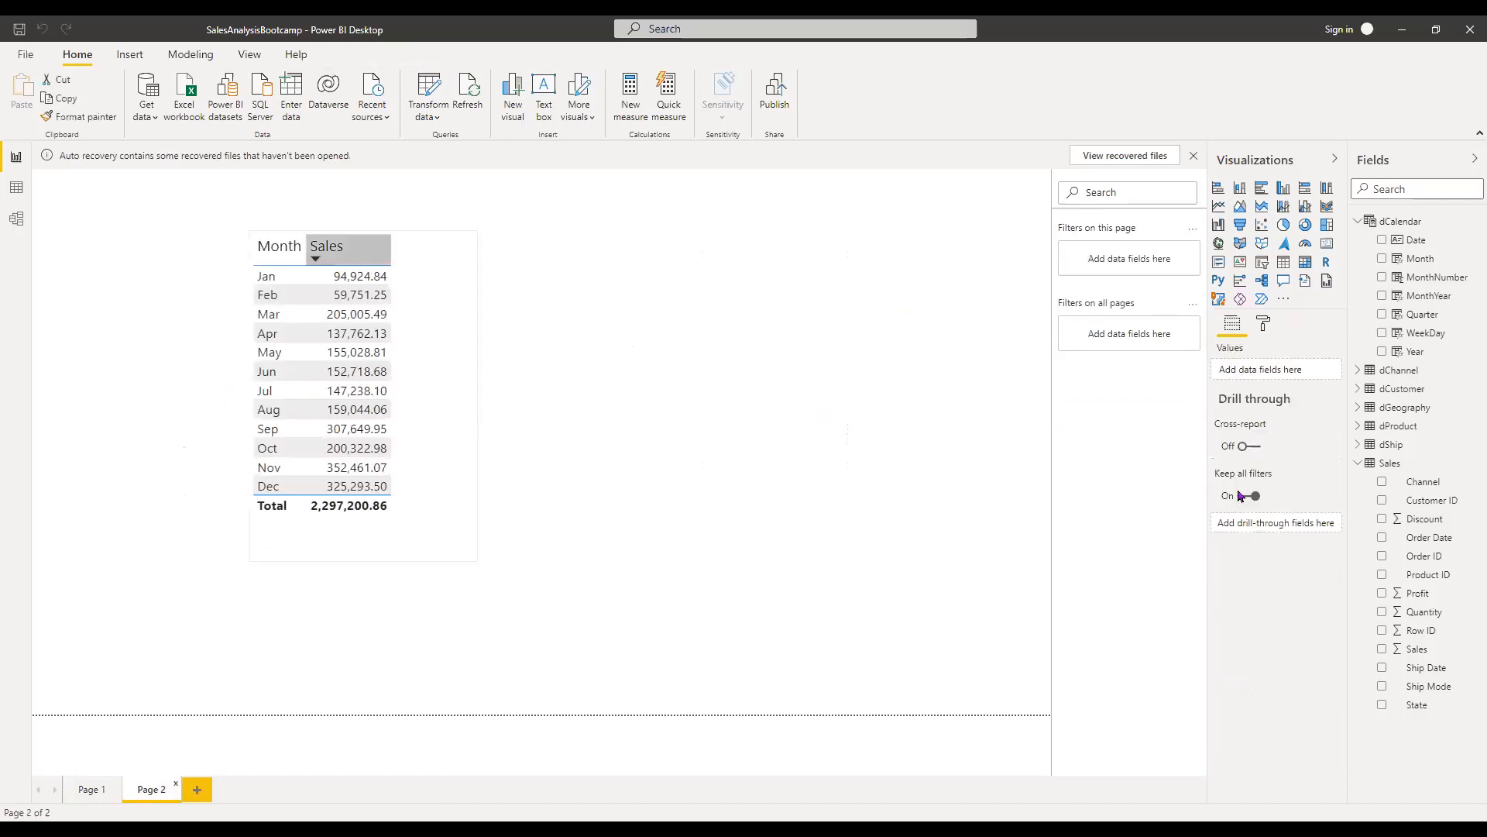
click(438, 374)
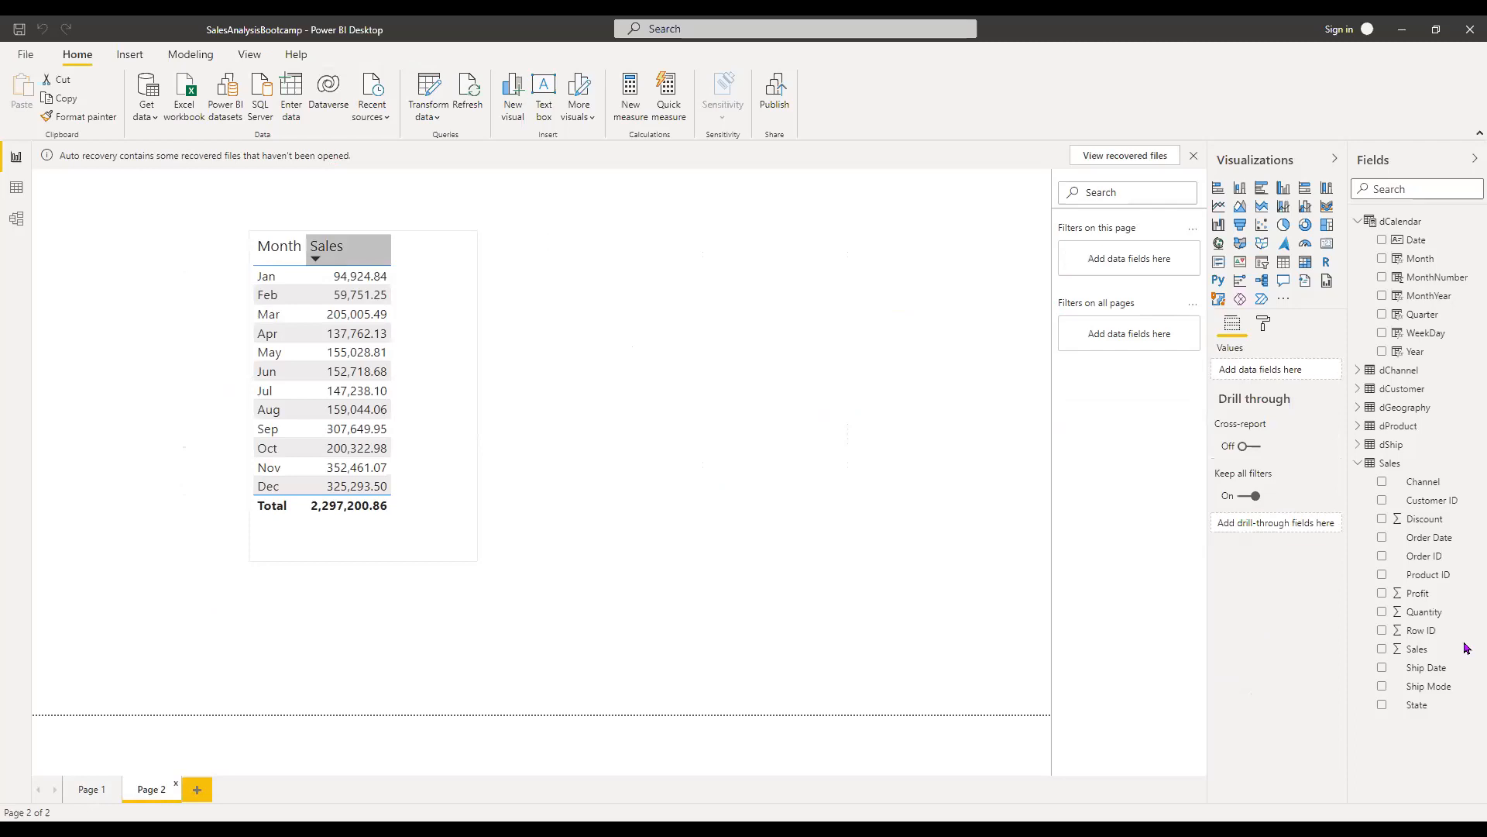
click(1383, 594)
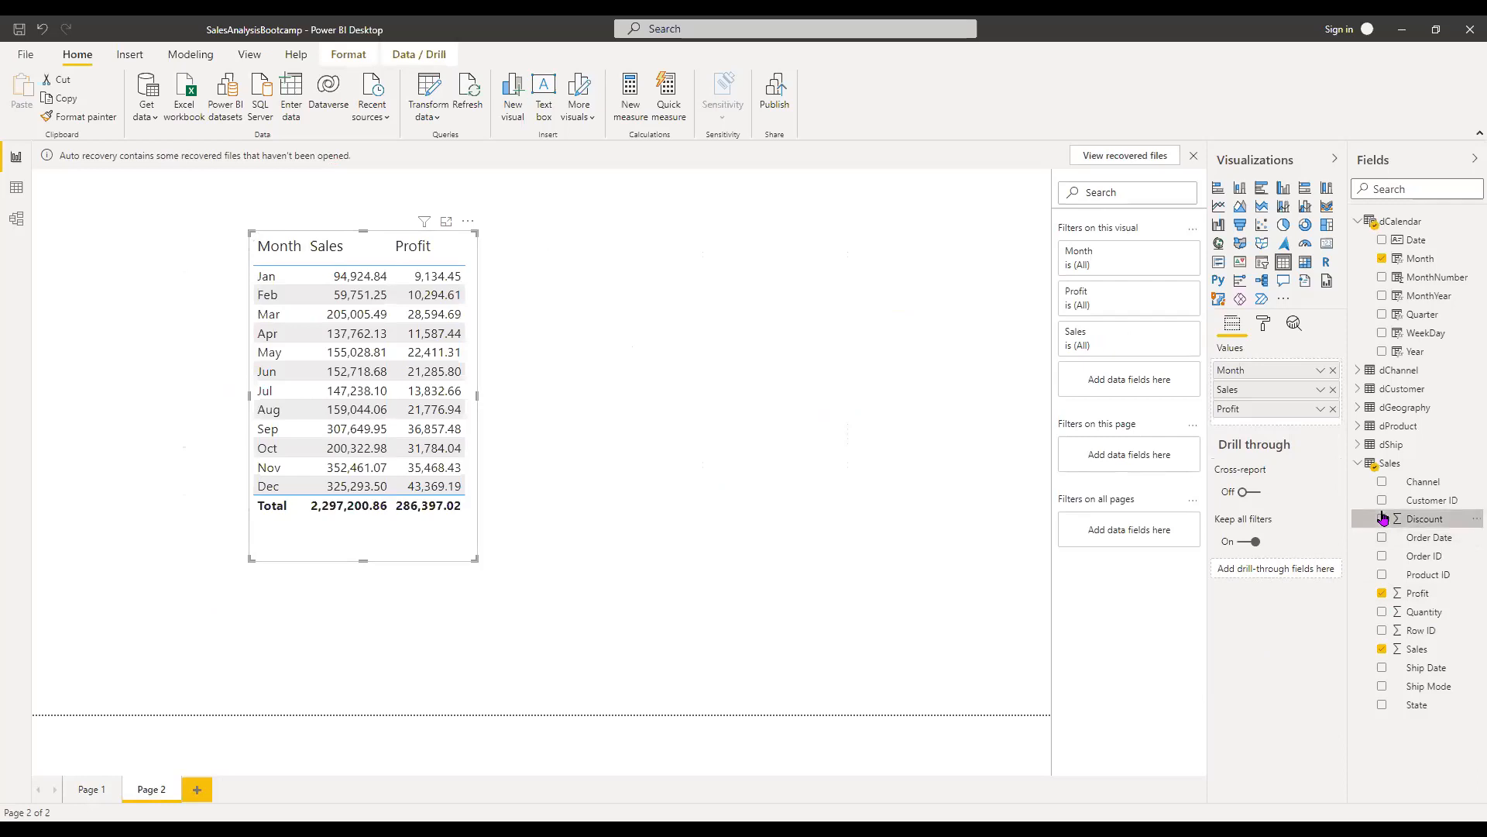
click(1384, 518)
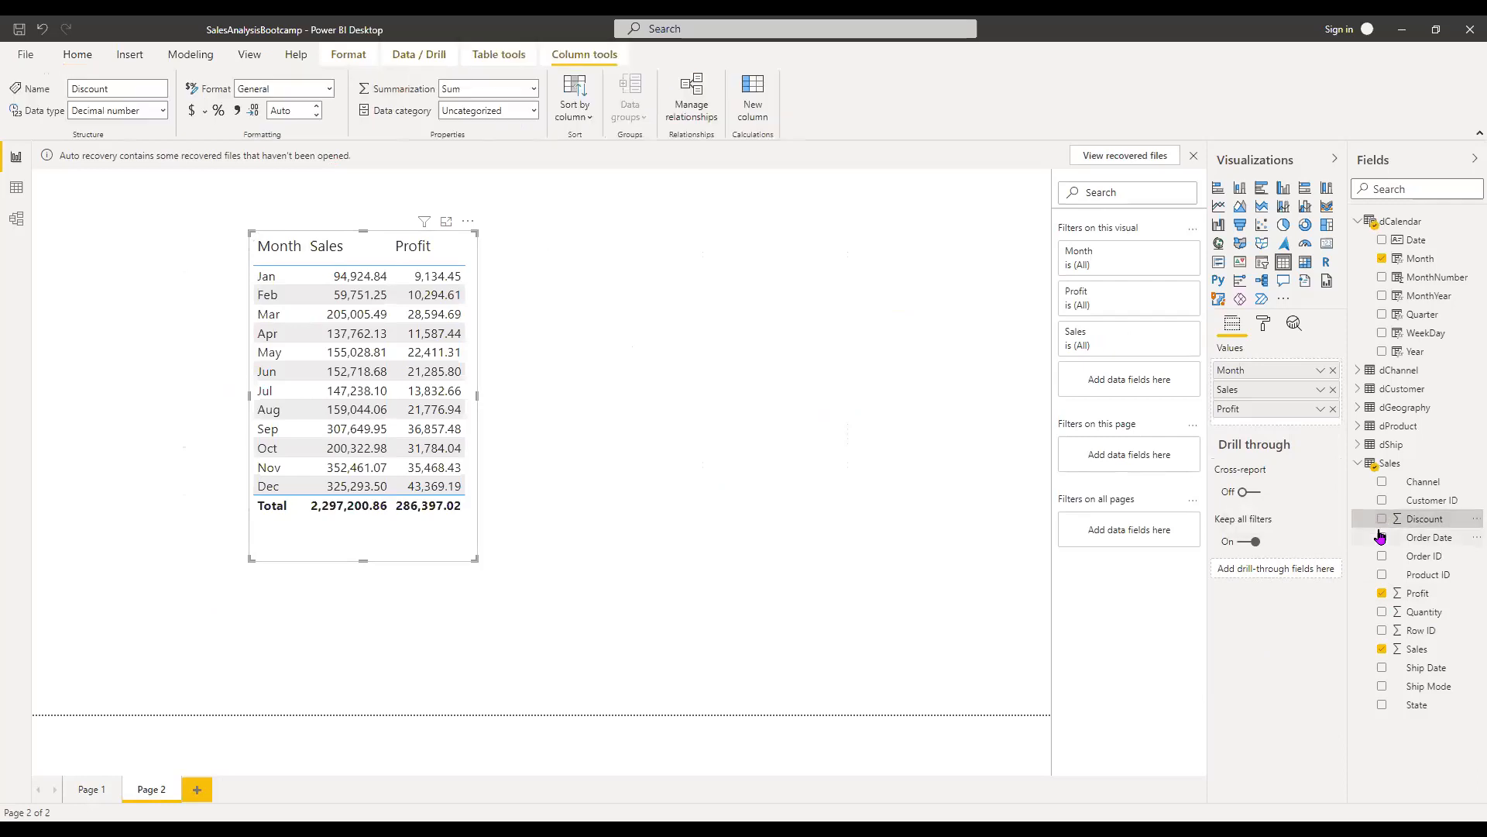
click(1382, 519)
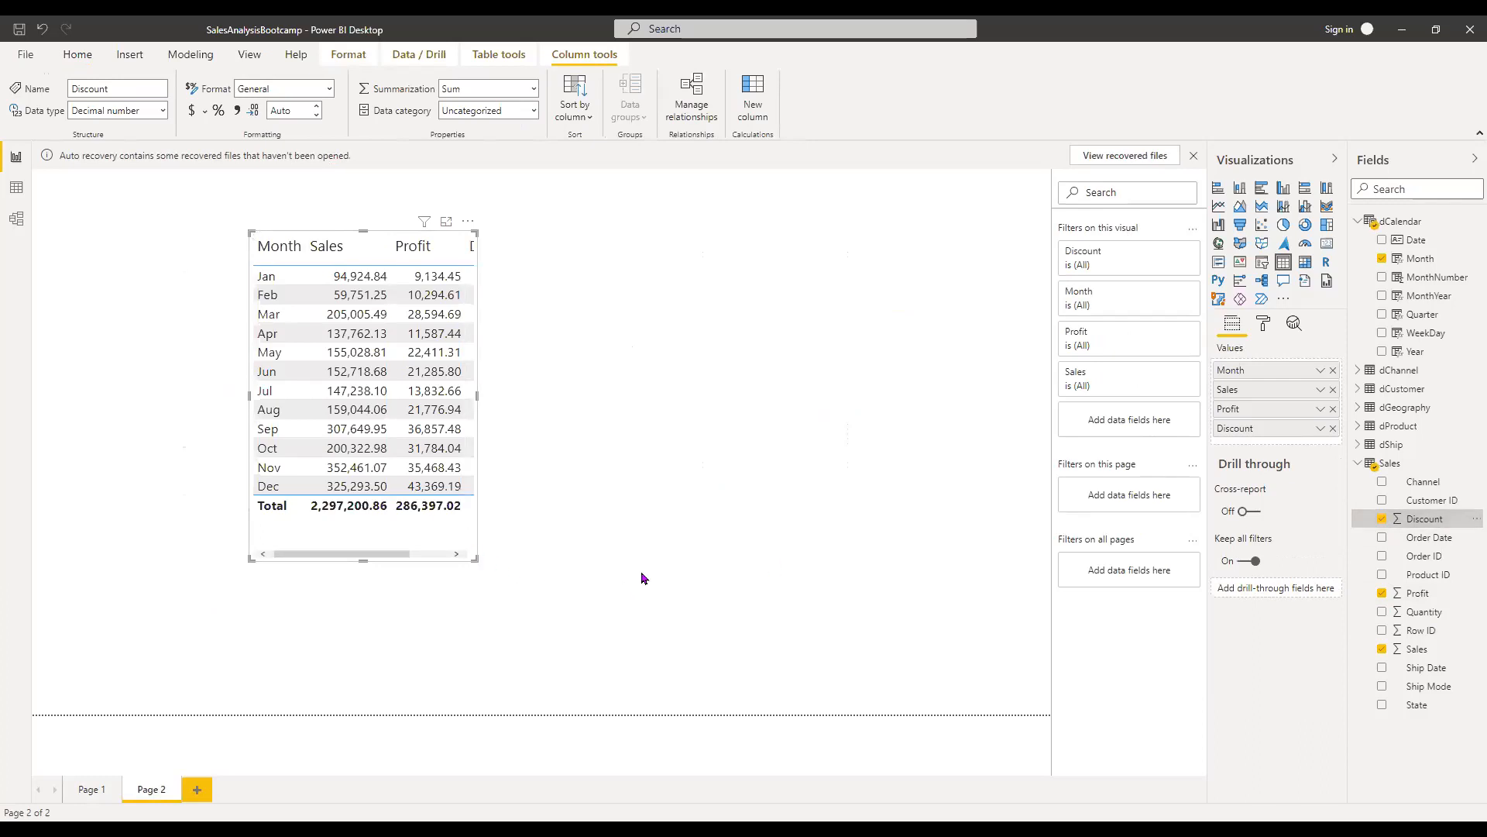
drag(642, 578, 650, 579)
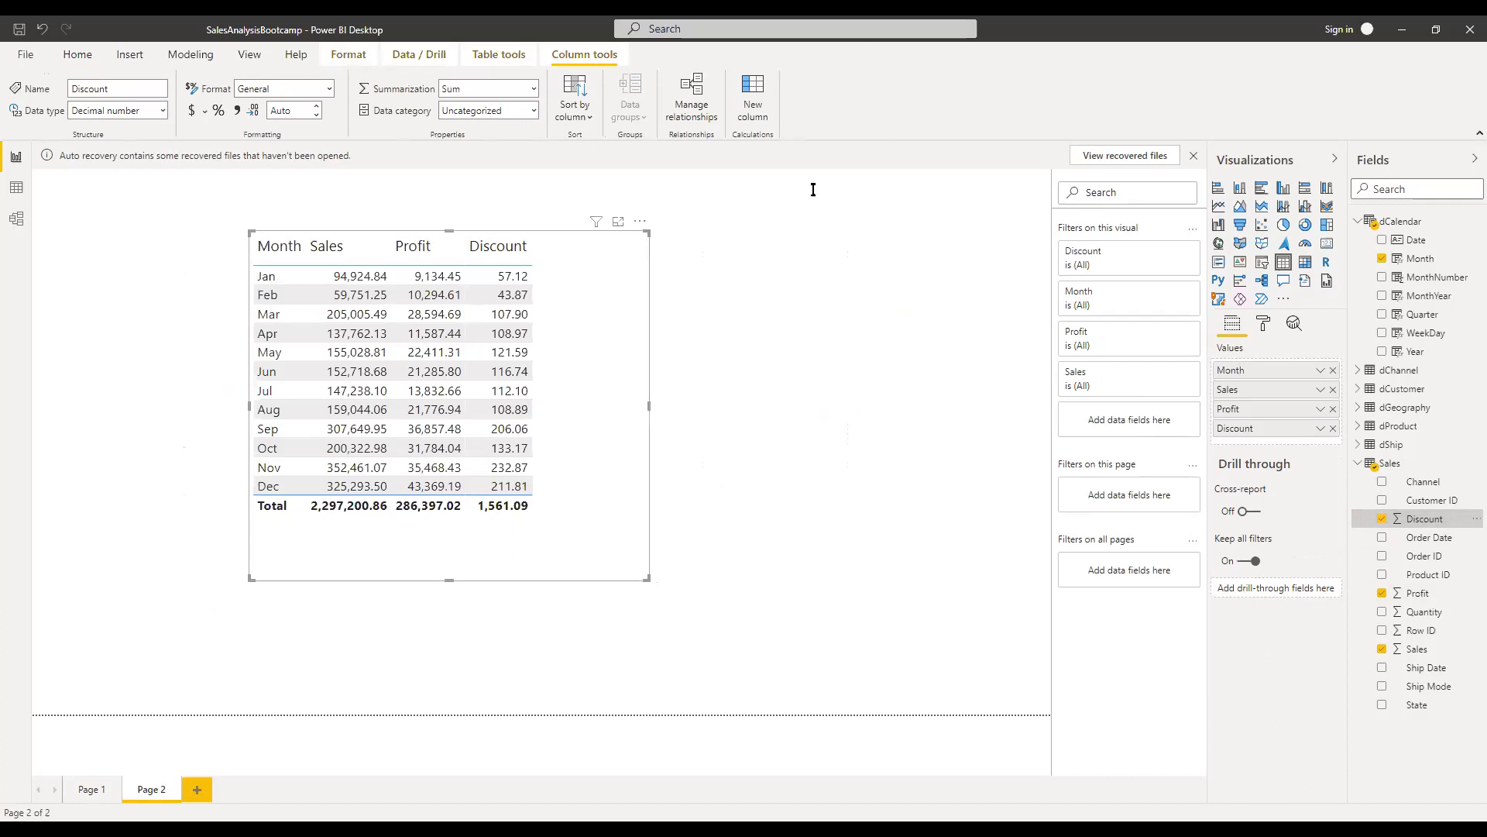
Step: Write an on-screen note beside the table reading "Implicit Measure:" with "Basic aggregations" beneath it
click(957, 168)
text(Ip)
key(BackSpace)
text(mplicit)
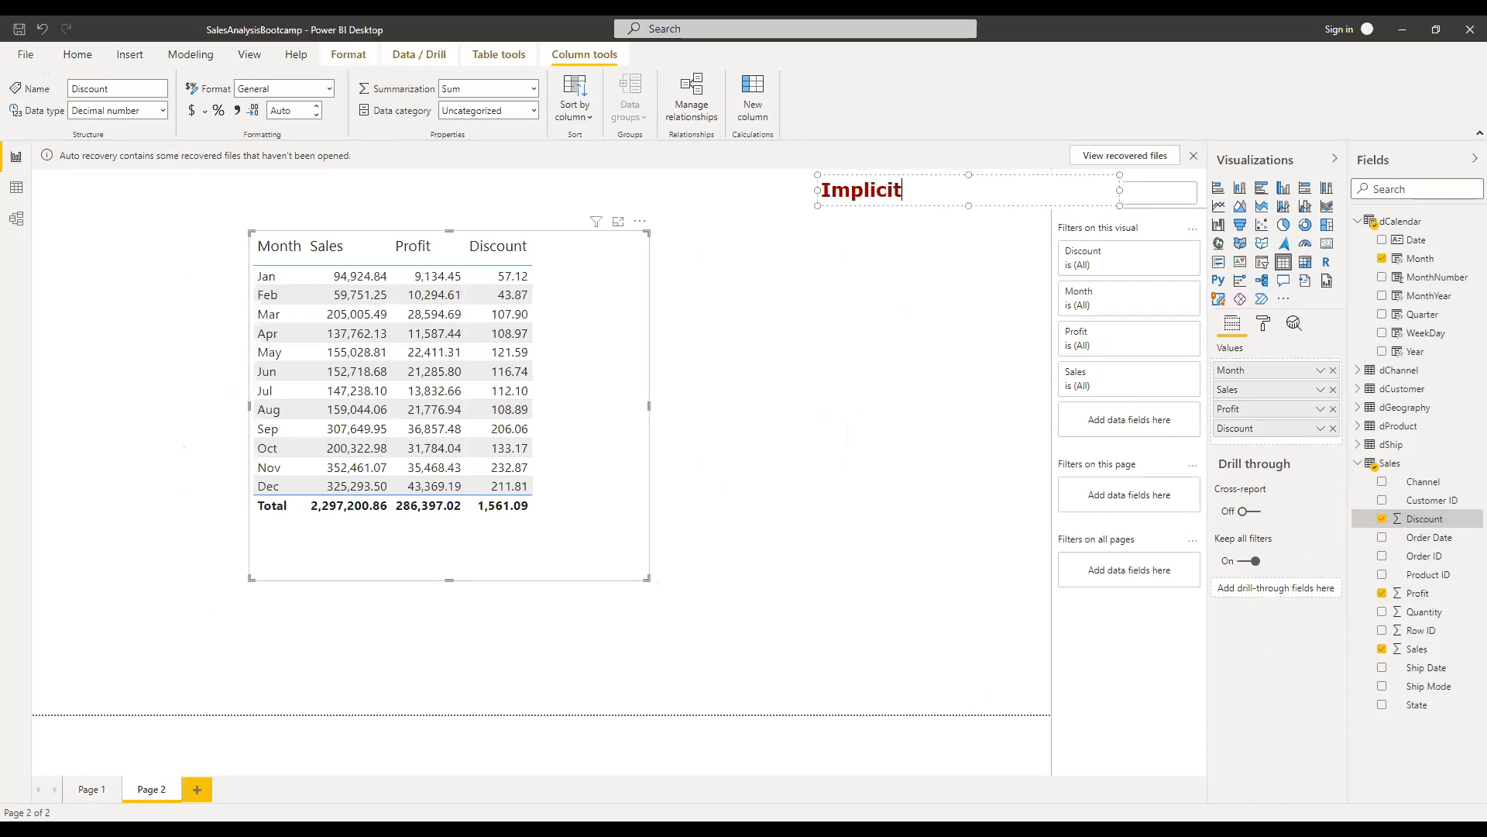
text( Measure:)
key(Return)
text(Basi)
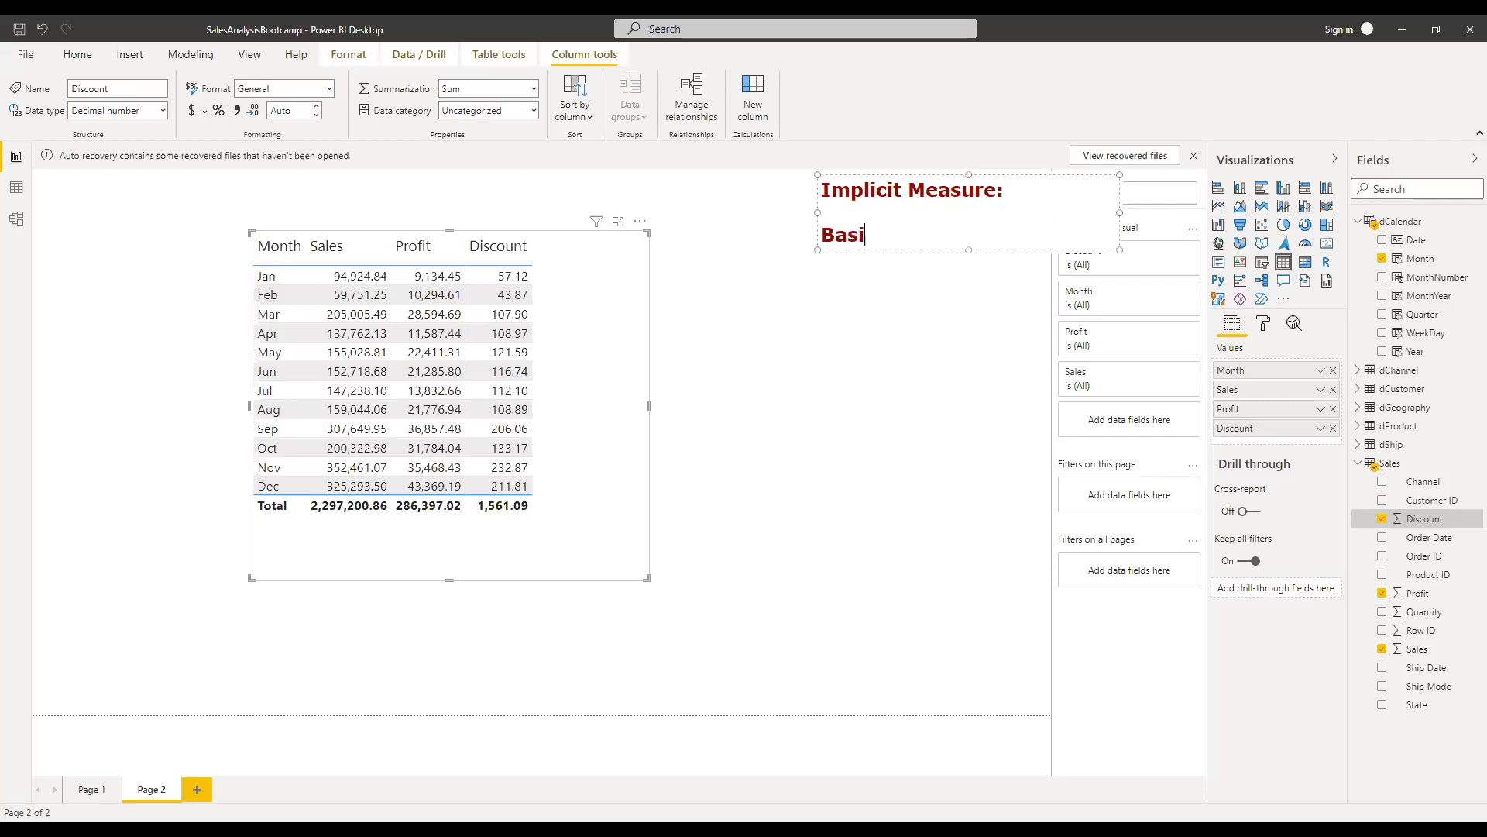
text(c aggregations)
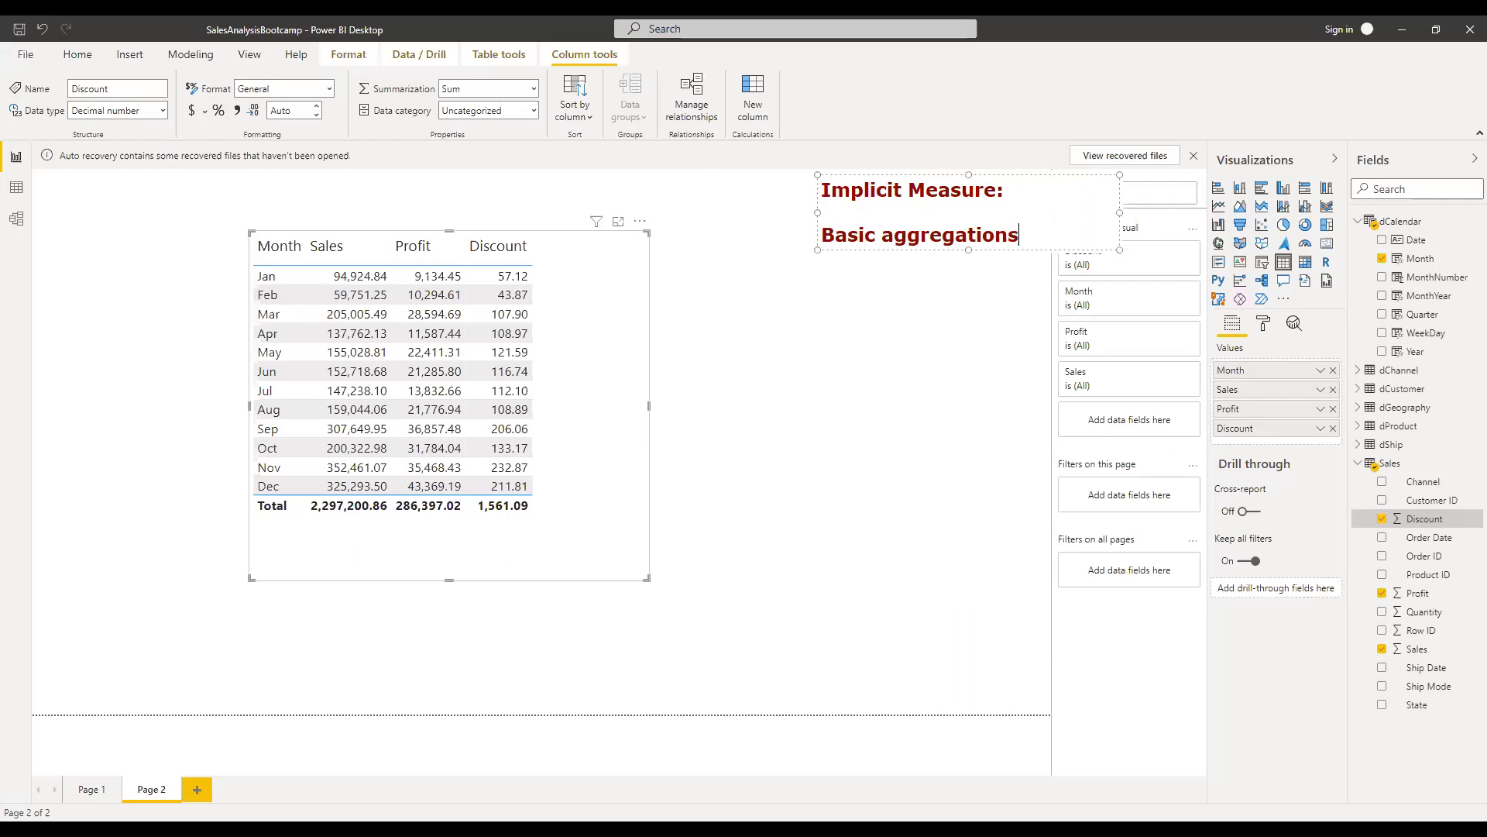
Step: List SUM, Average, Count, MAx and Min on separate lines under "Basic aggregations" in the on-screen note
key(Return)
text(SUM)
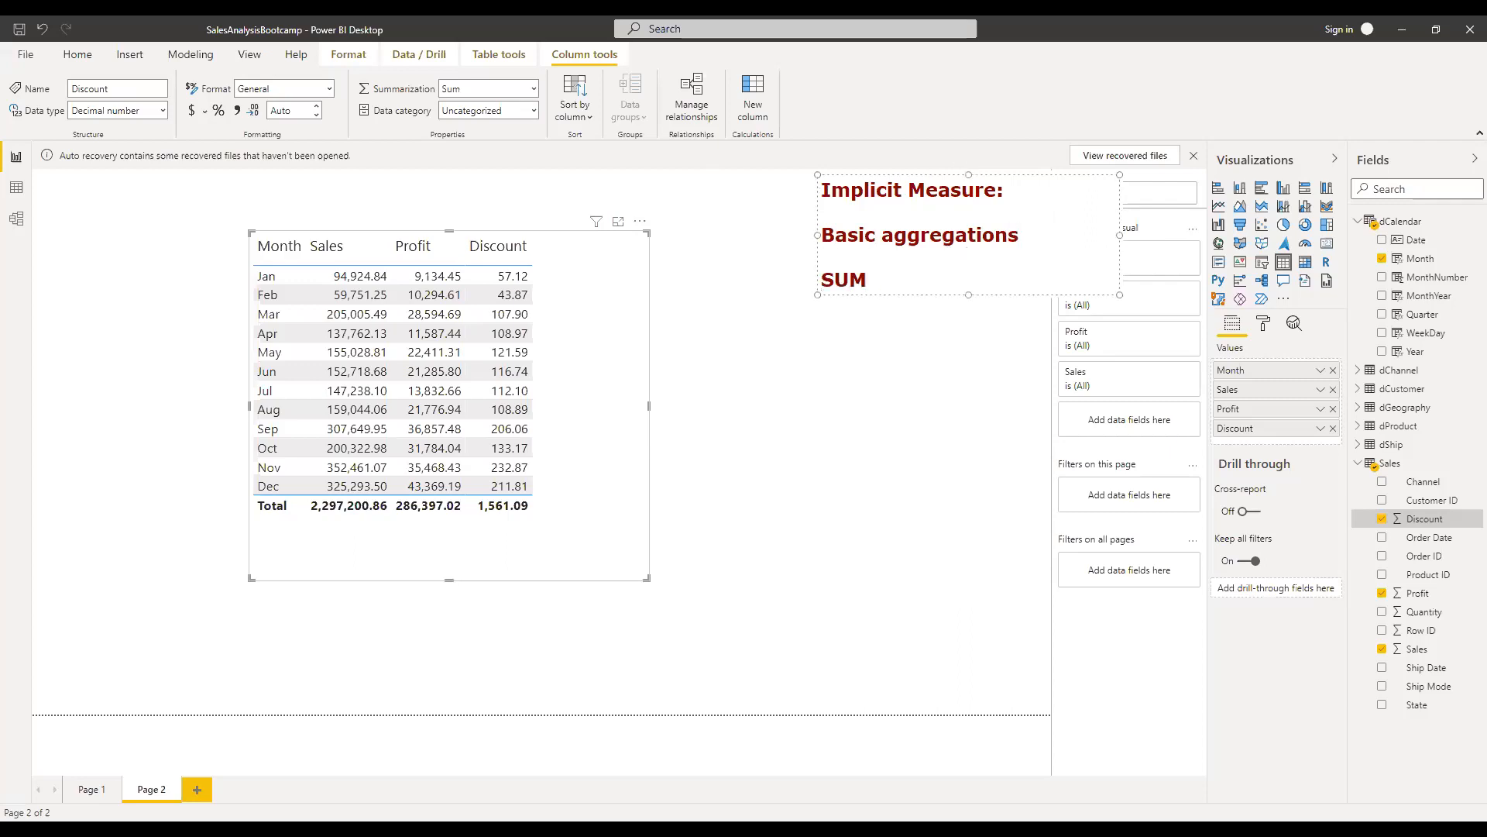
key(Return)
text(Average)
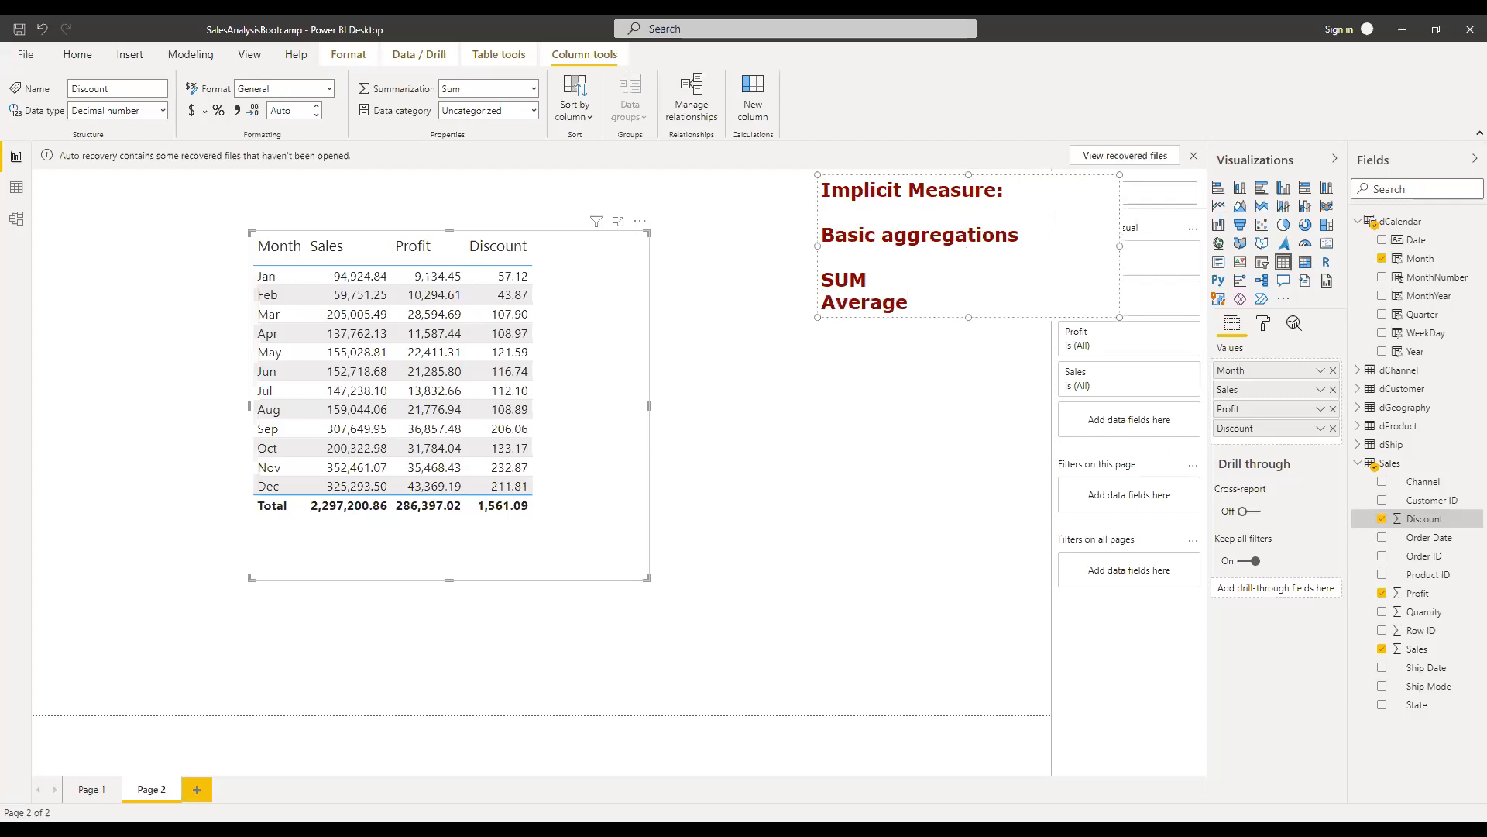
key(Return)
text(Count)
key(Return)
text(MAx)
key(Return)
text(Min)
key(Return)
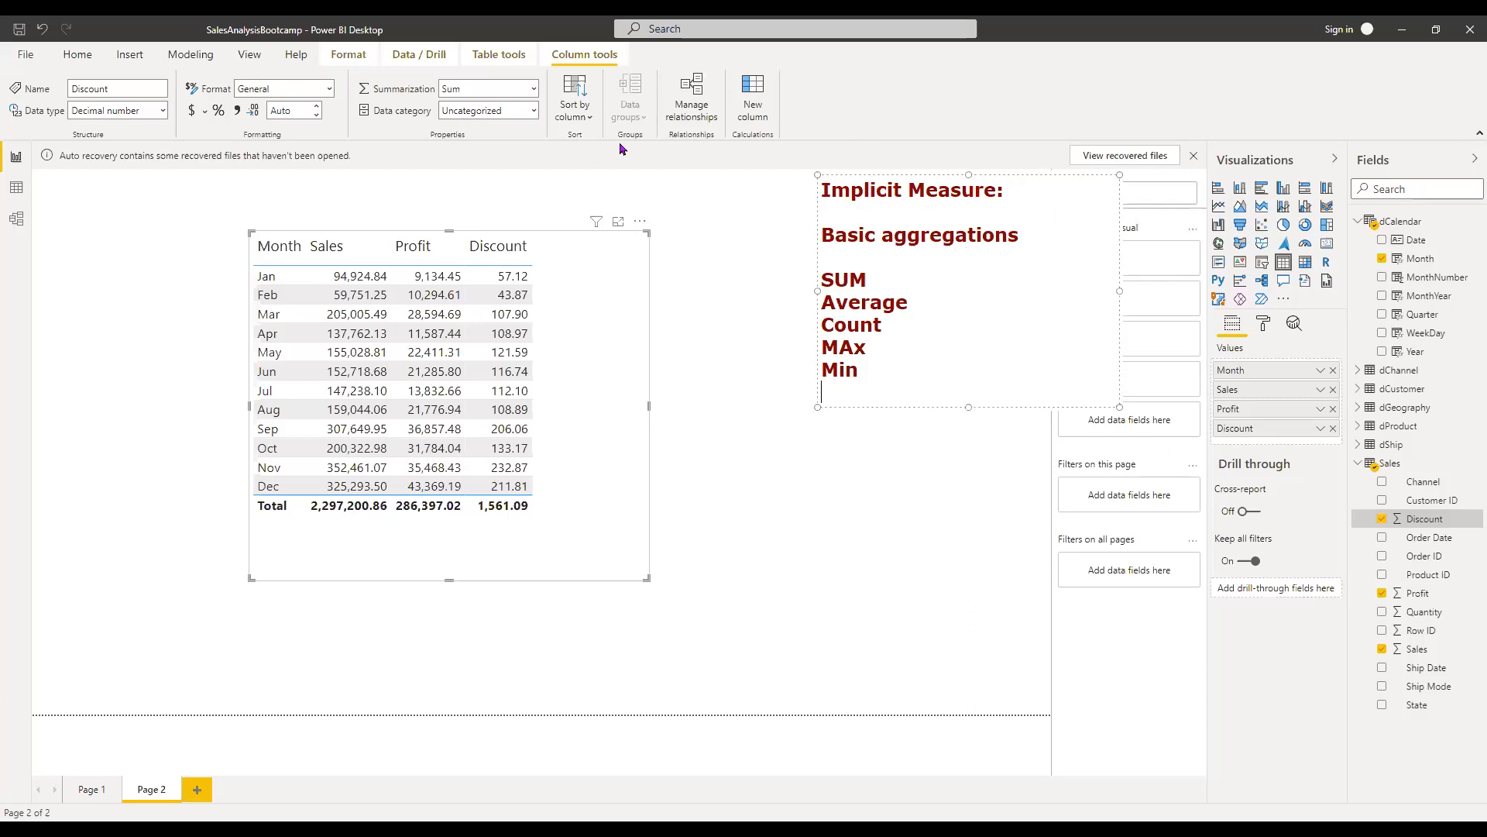
Step: Widen the monthly table and set the default summarization of the Sales column to Count
click(341, 281)
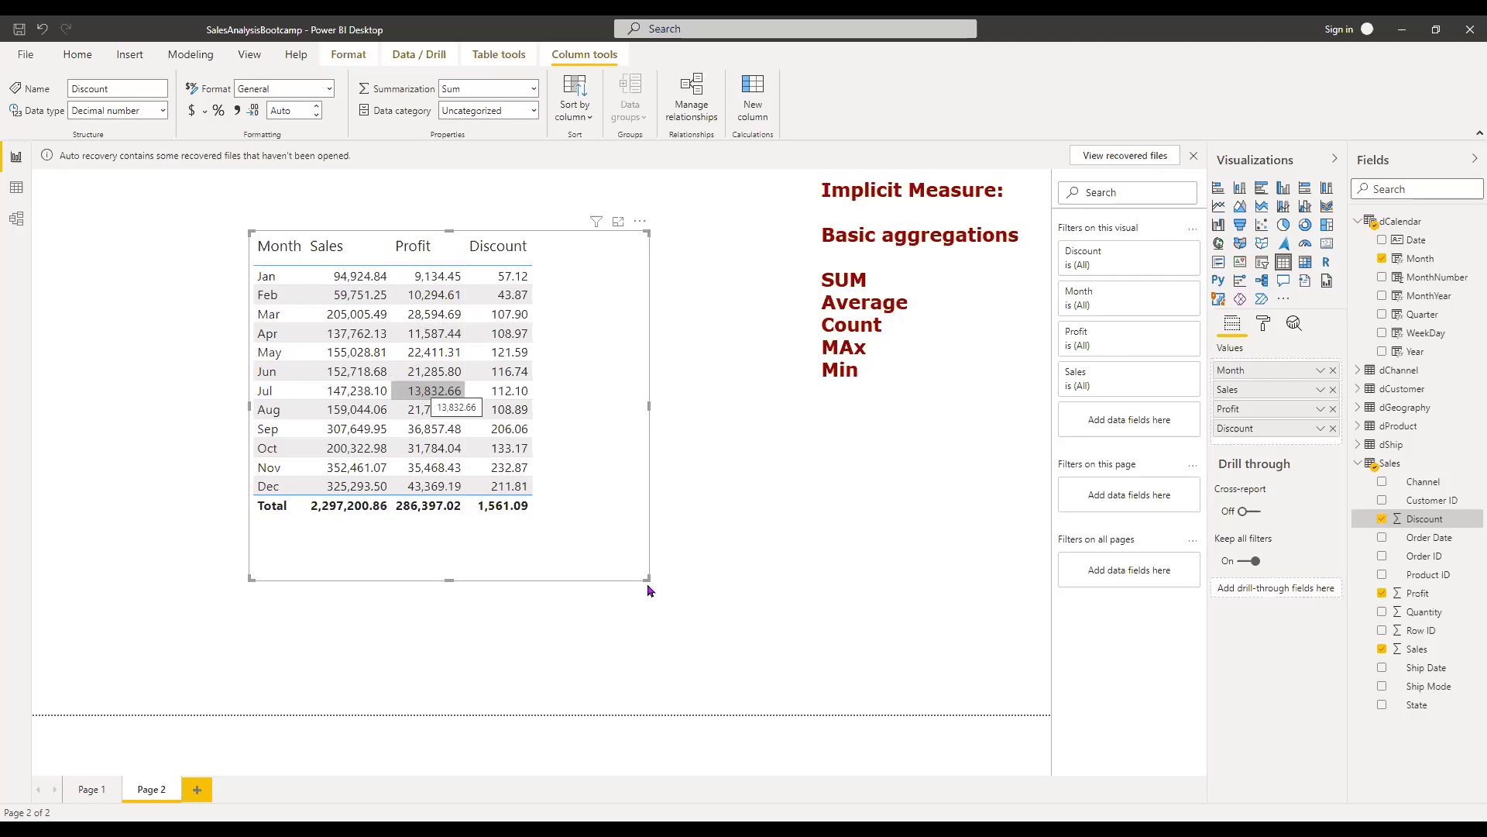
drag(653, 579, 726, 563)
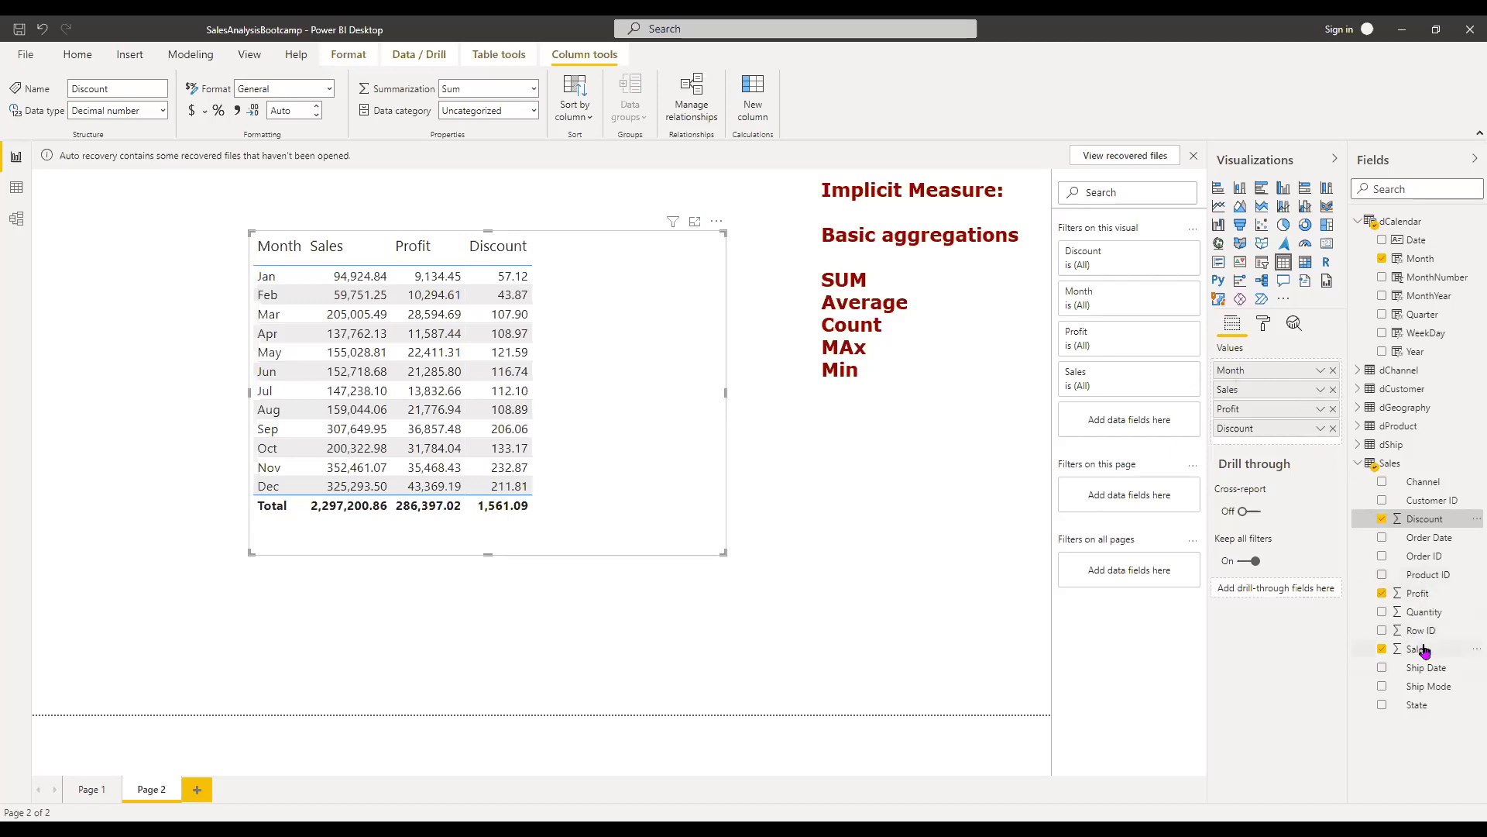
drag(1424, 652, 1369, 642)
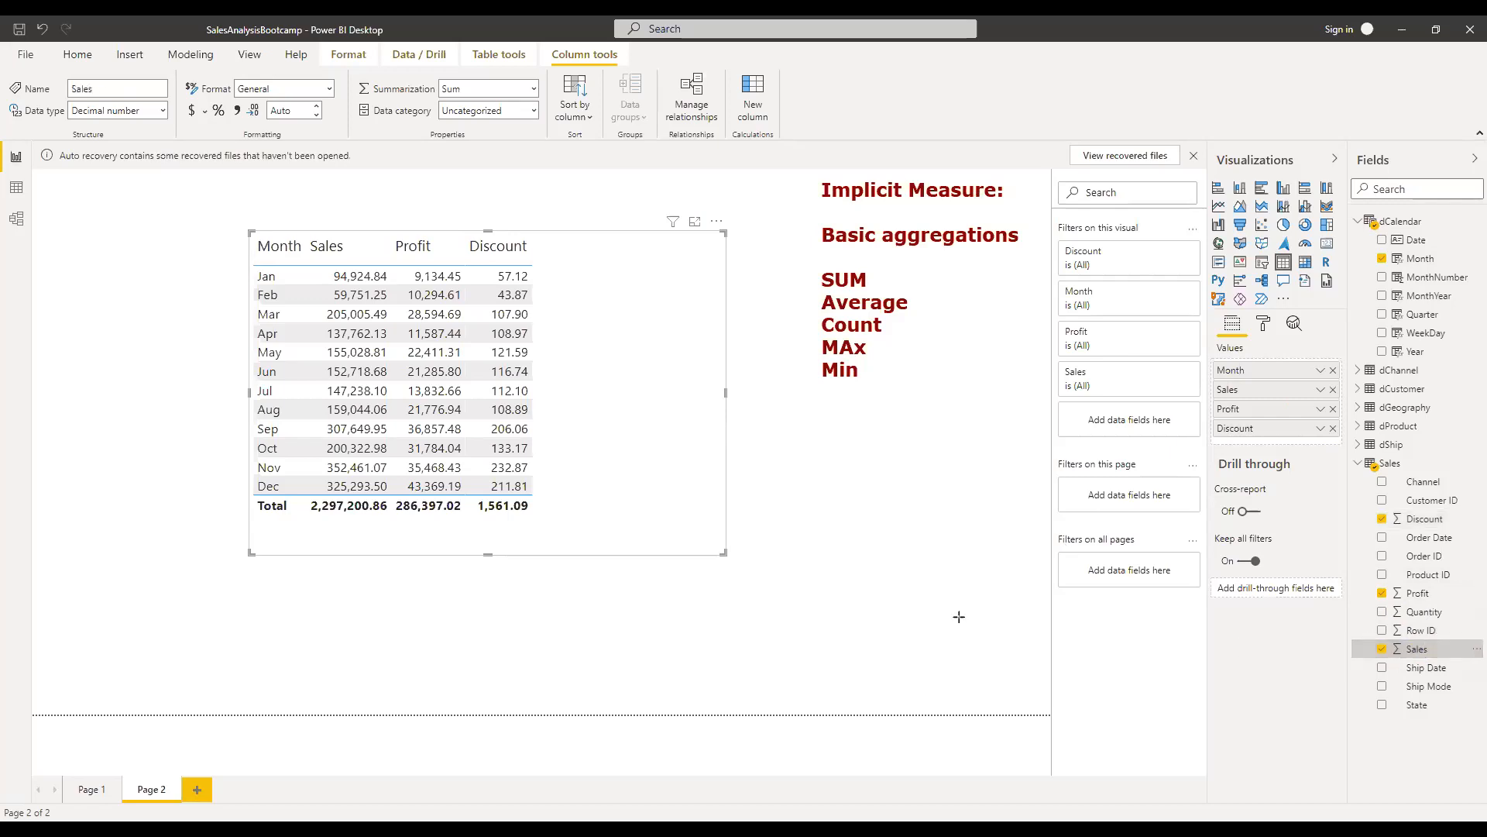
drag(959, 617, 485, 89)
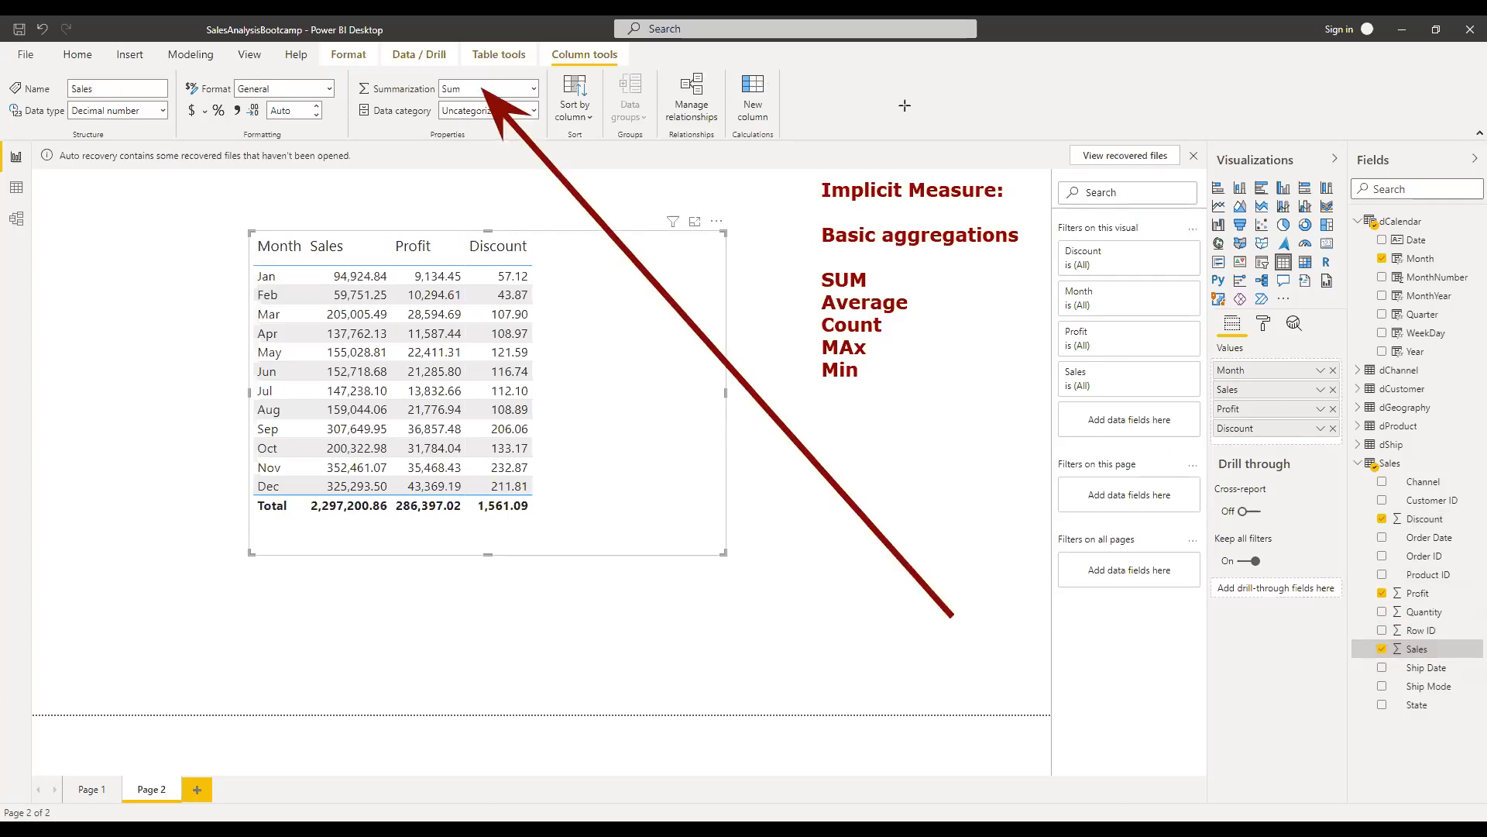
click(535, 89)
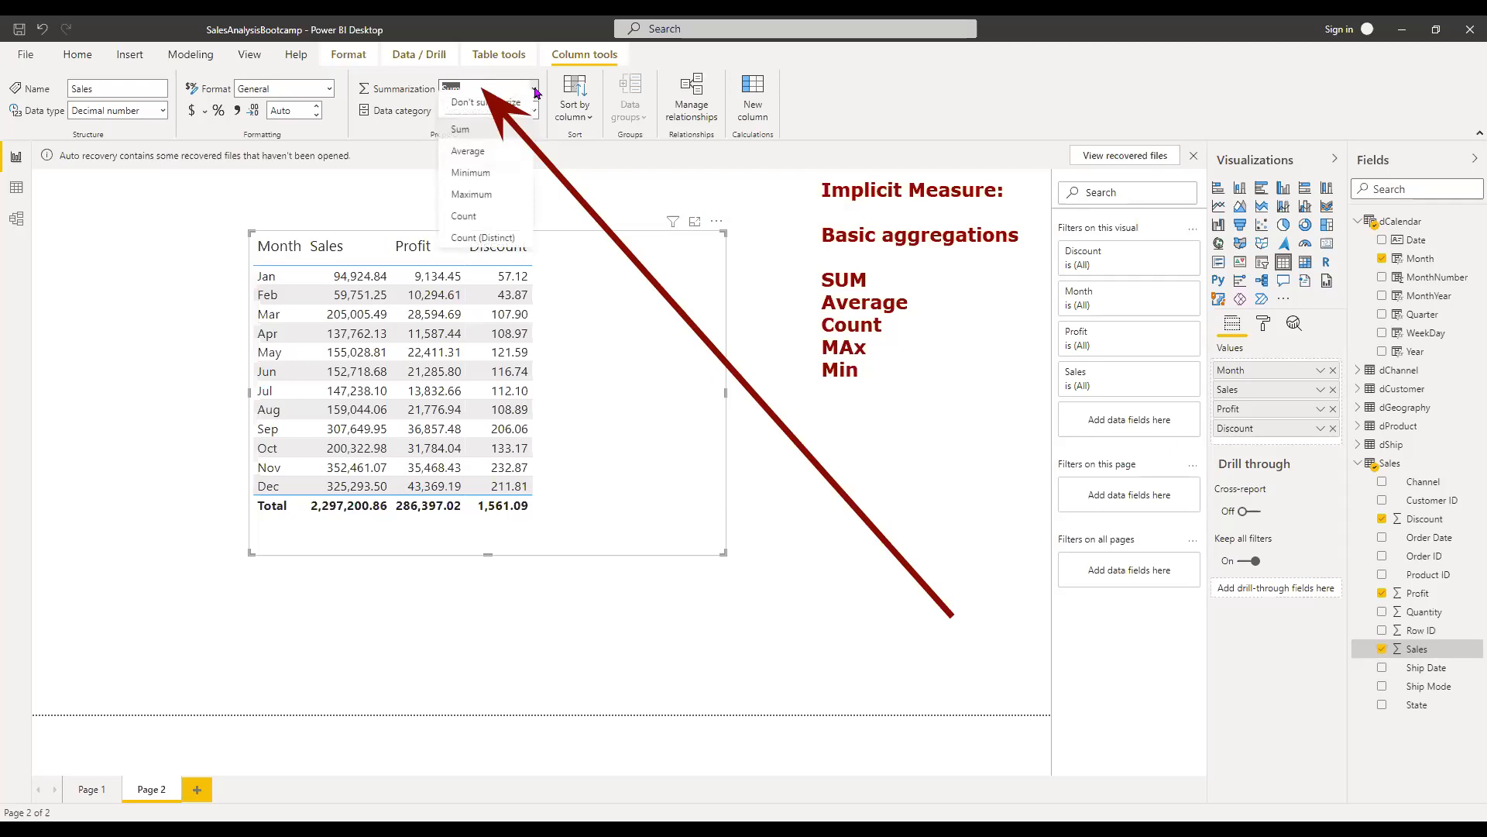
click(534, 89)
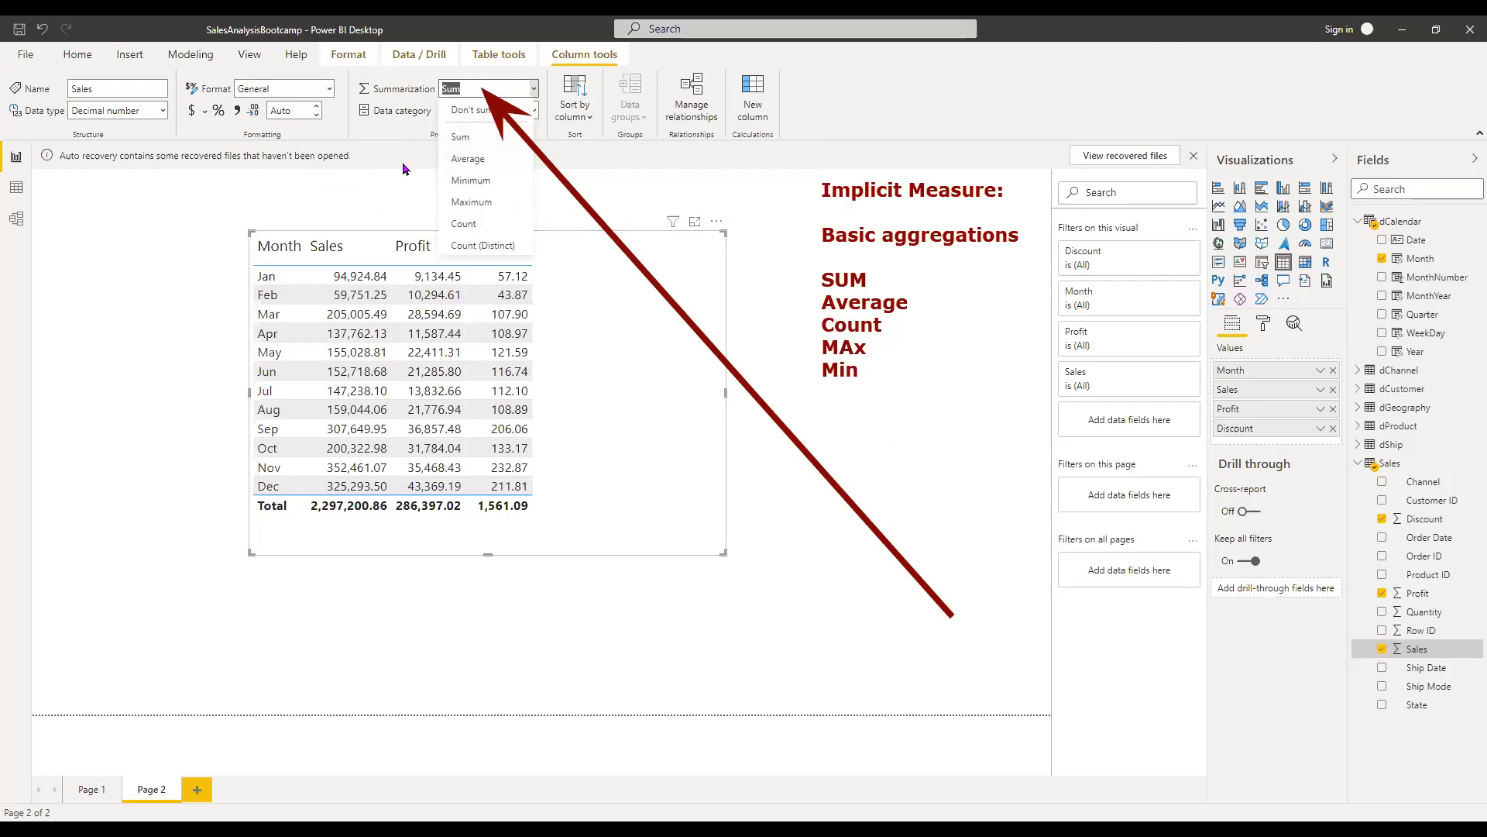
key(Escape)
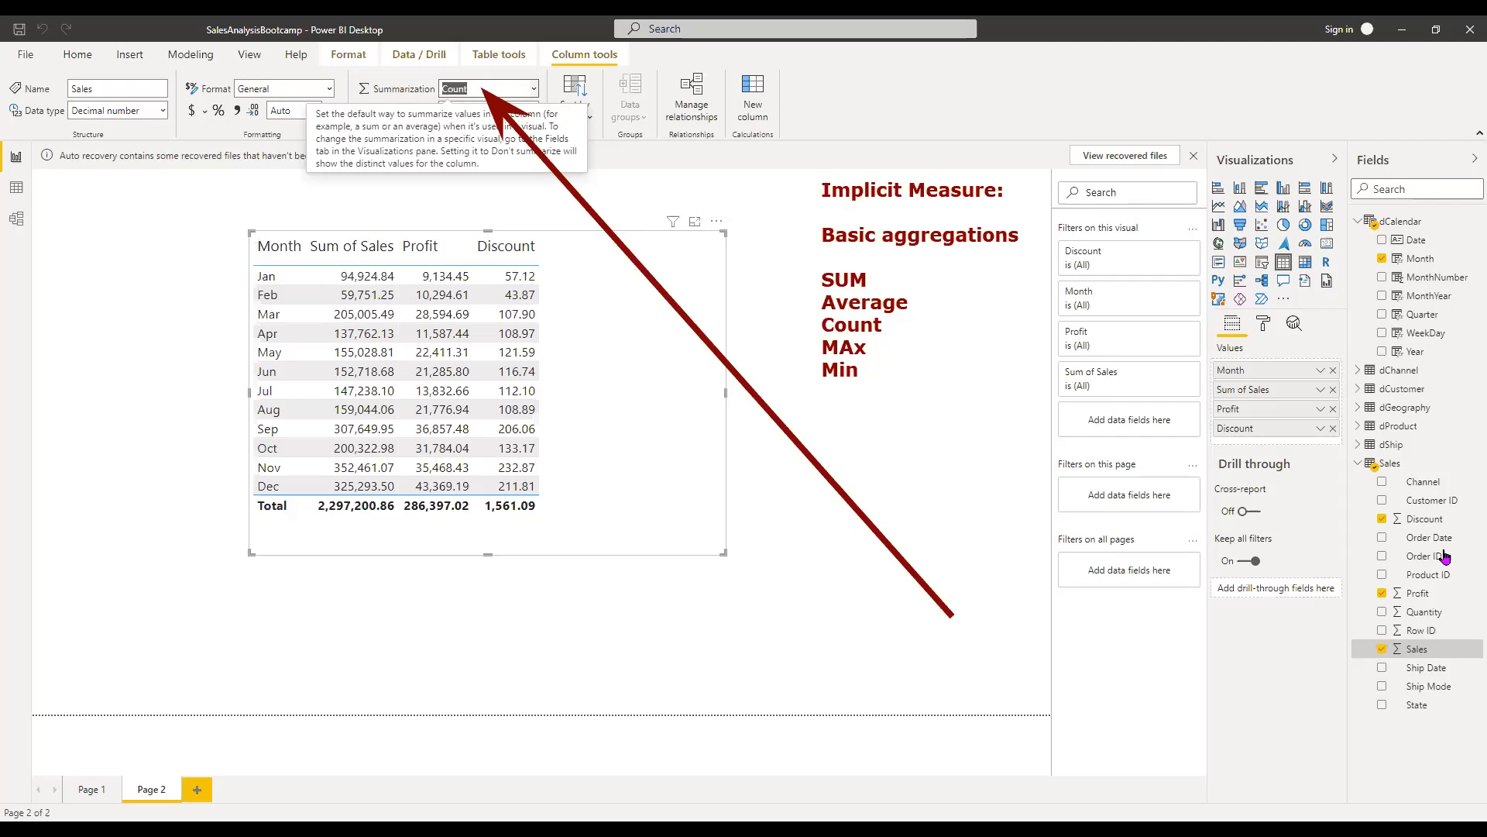
Step: Remove Sum of Sales from the monthly table's values and add the Sales field back to the visual
click(1468, 650)
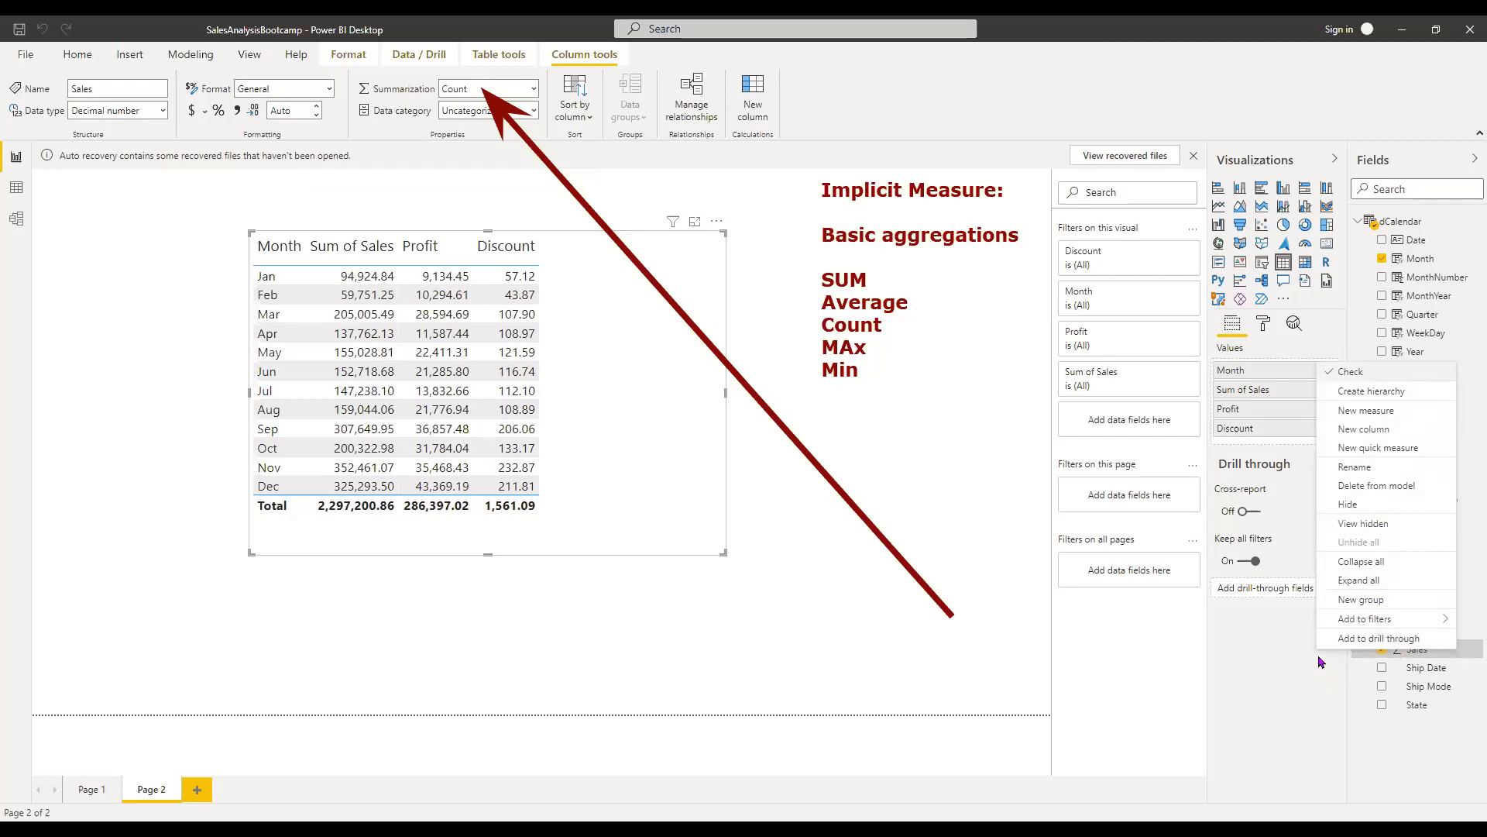
click(1285, 670)
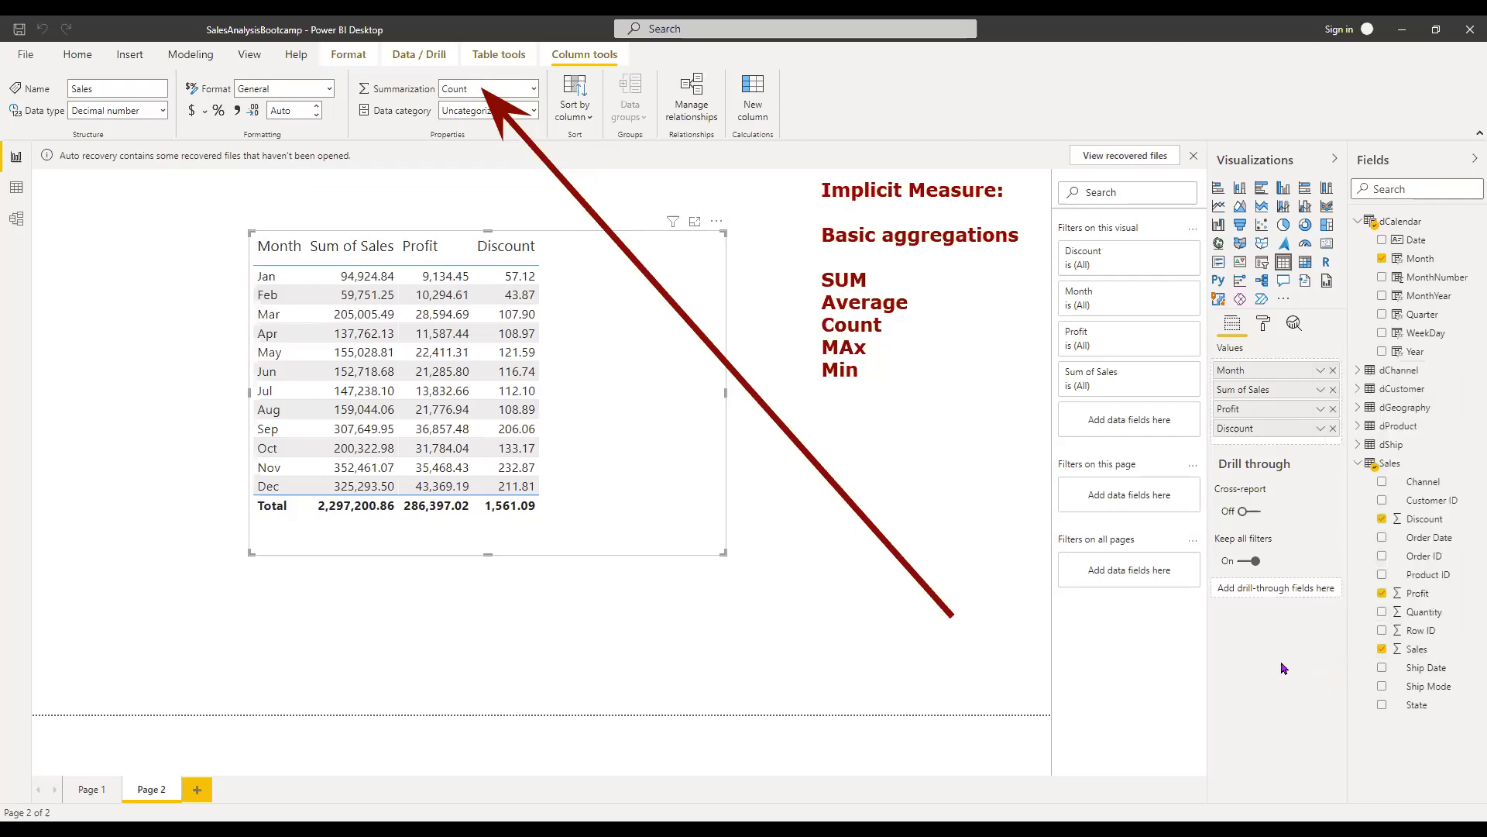
click(1327, 393)
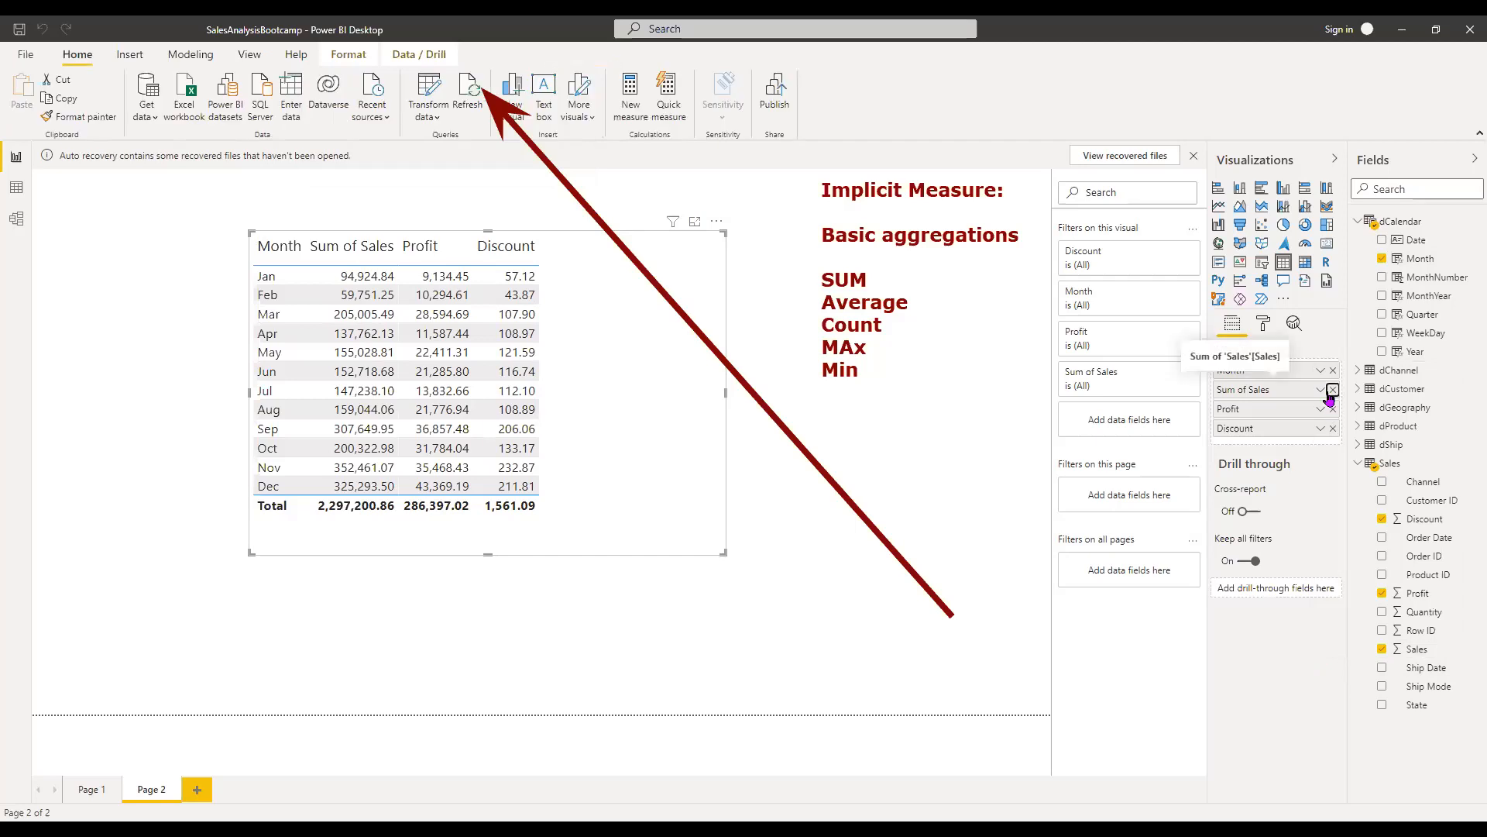
click(1332, 392)
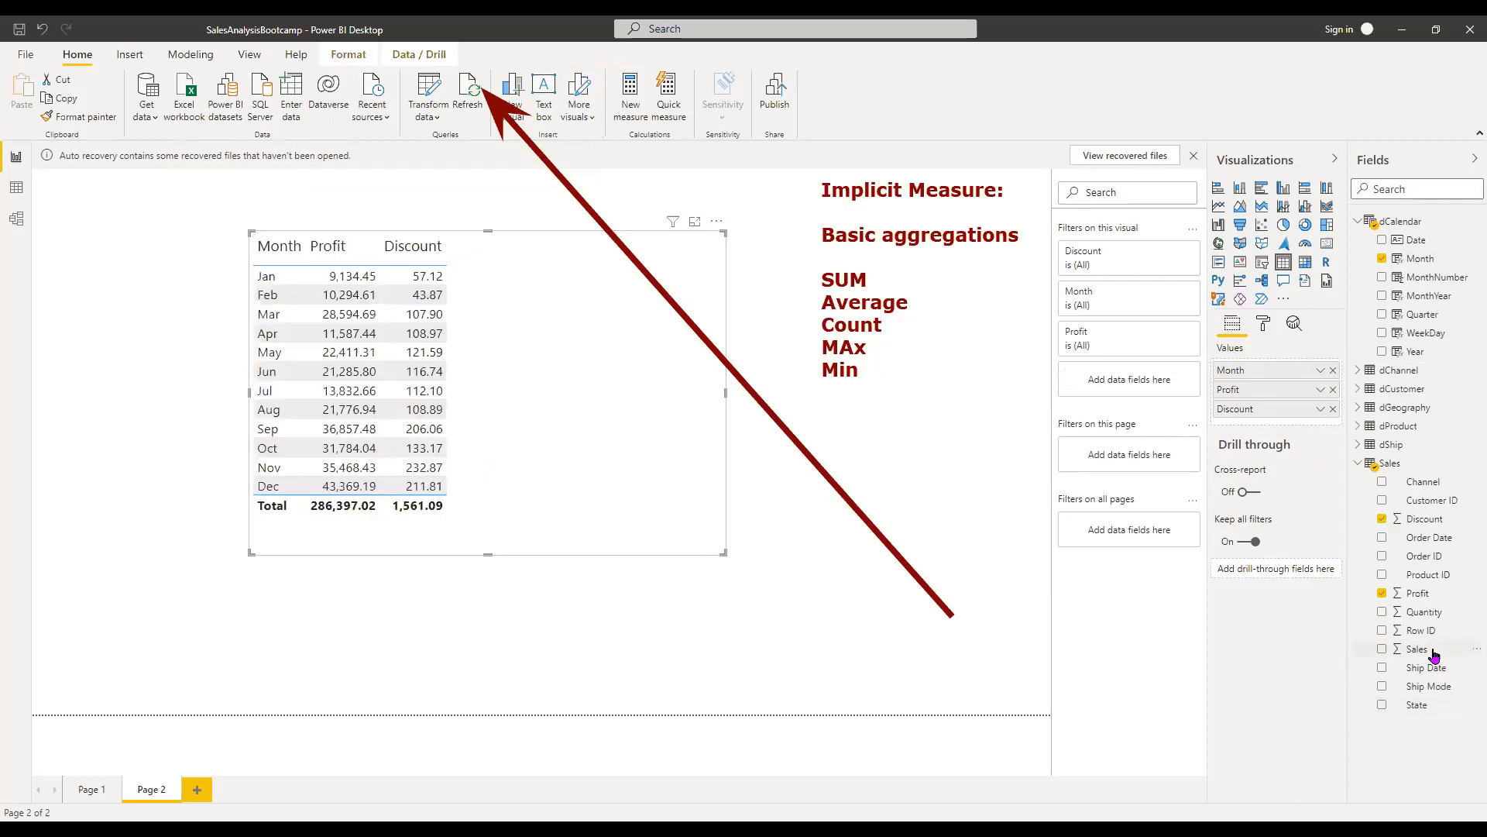
click(1393, 652)
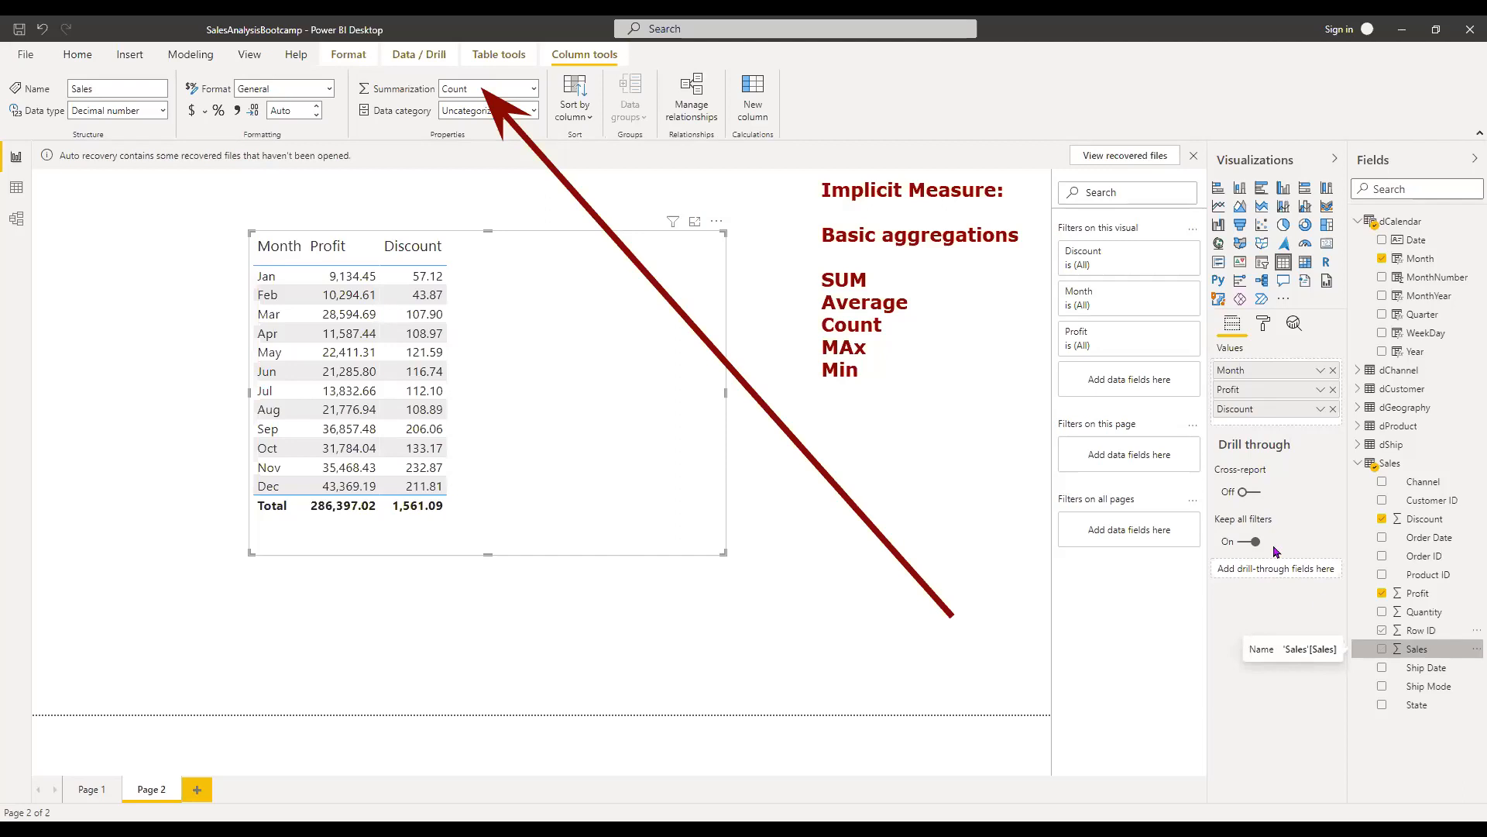
click(1382, 651)
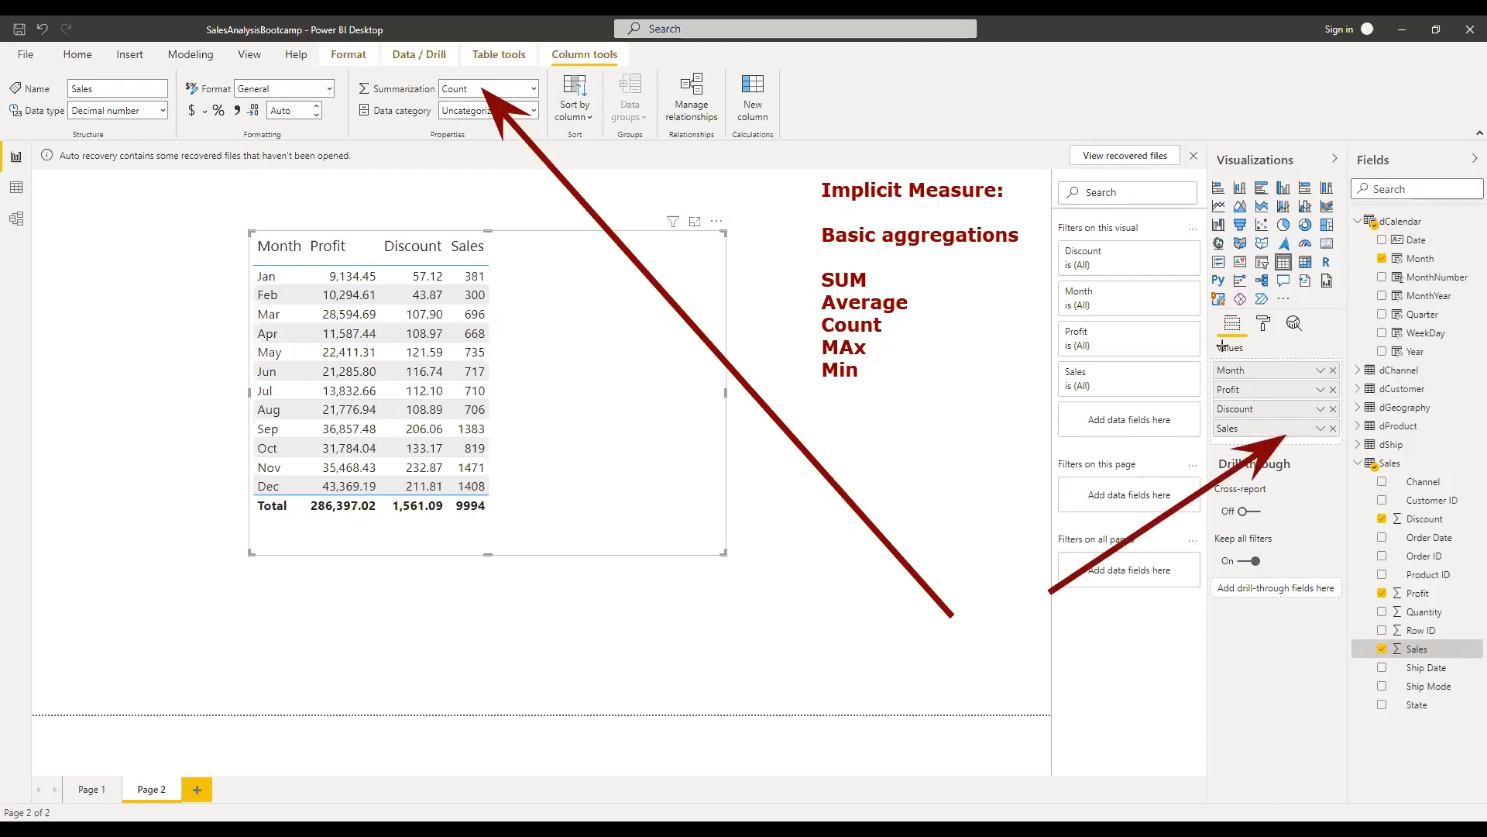
Step: Change the aggregation of Sales within the monthly table to Sum and make the visual narrower
click(1320, 429)
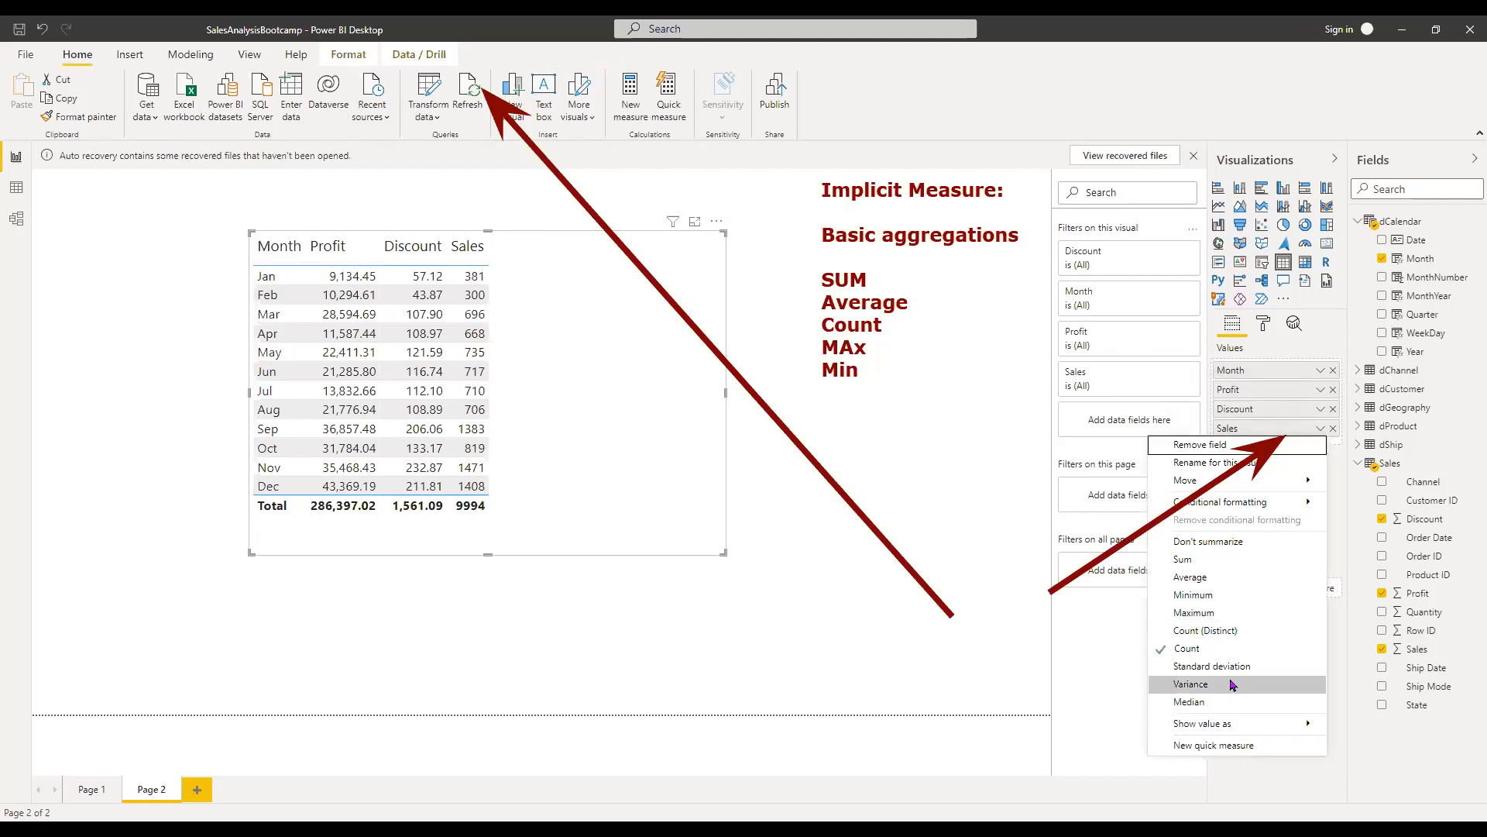
click(1237, 558)
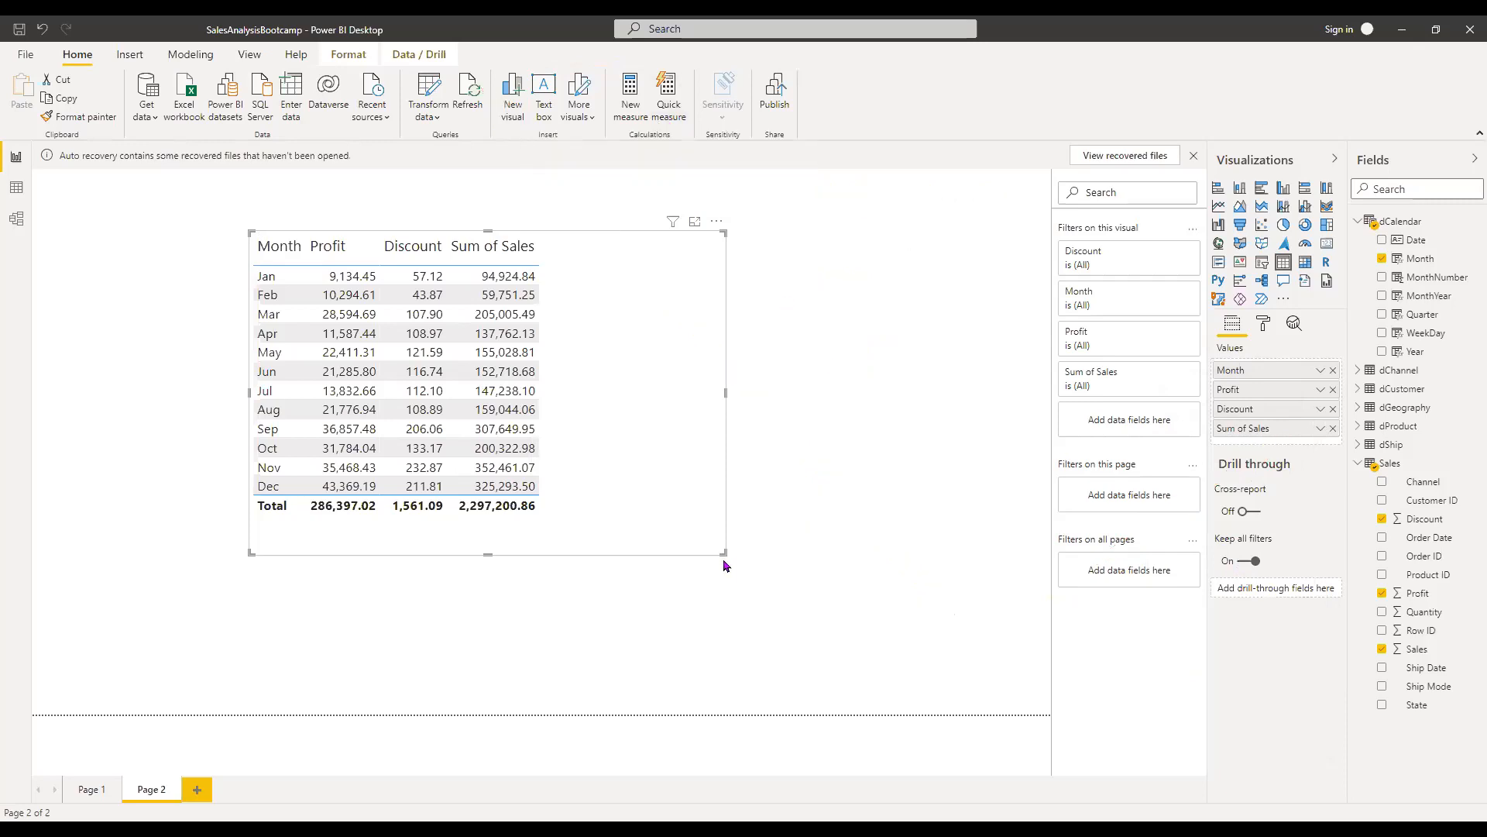
drag(676, 600, 598, 557)
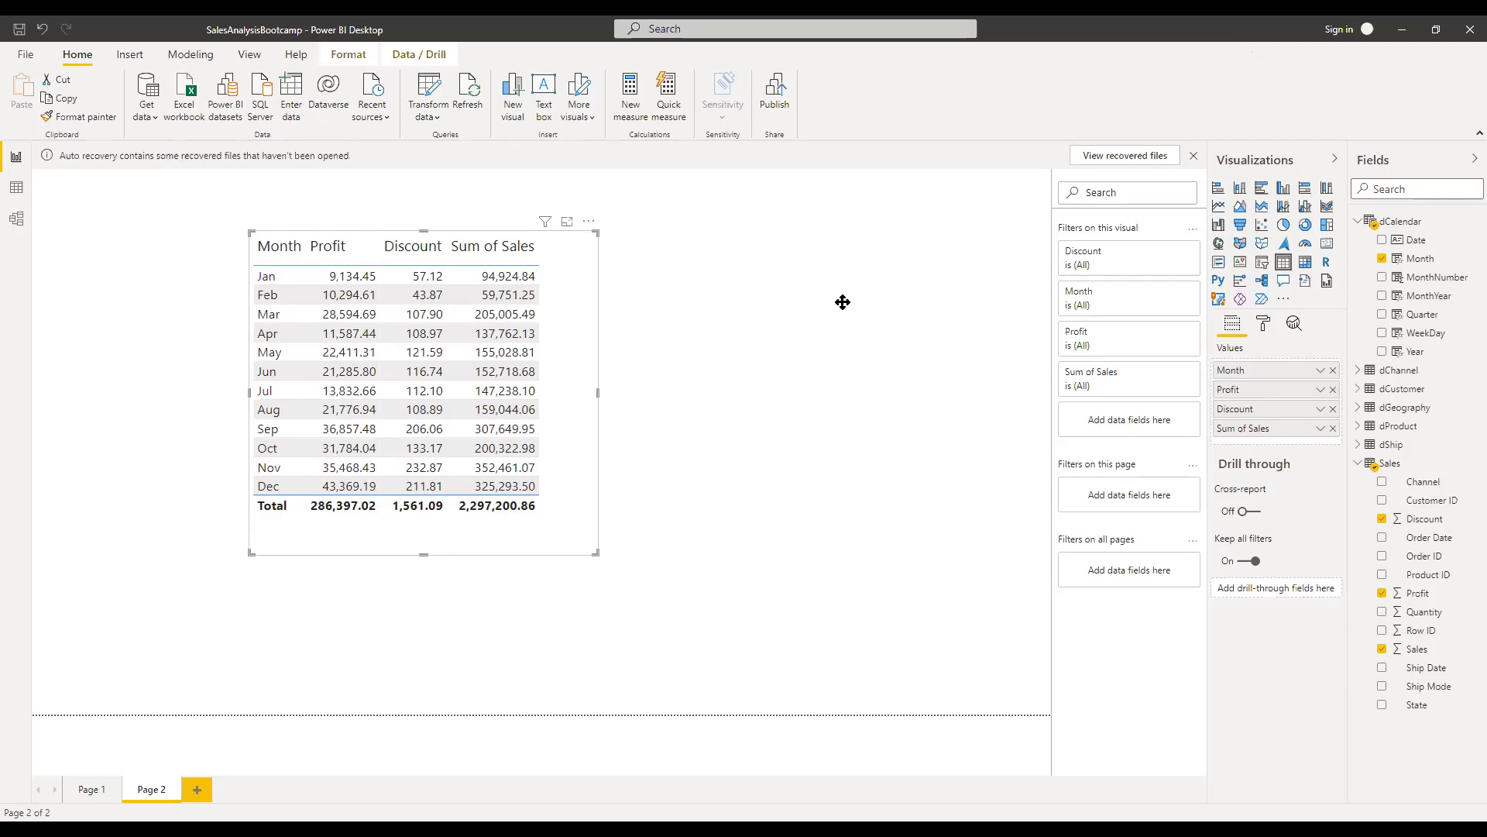
Step: Write the on-screen note "Explicit Measure+" in the empty area beside the monthly table
click(817, 285)
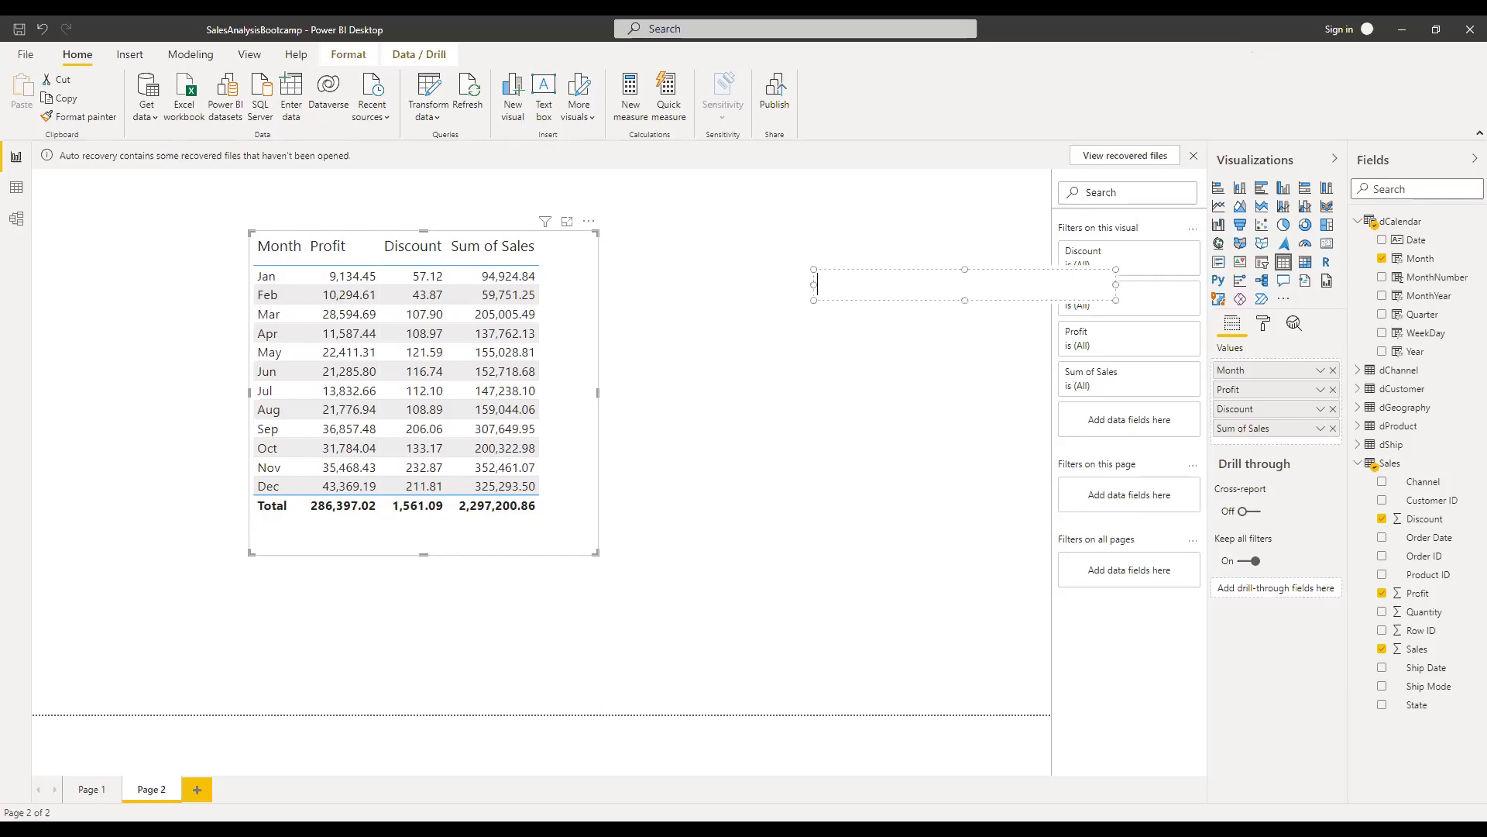
text(Explicit Mea)
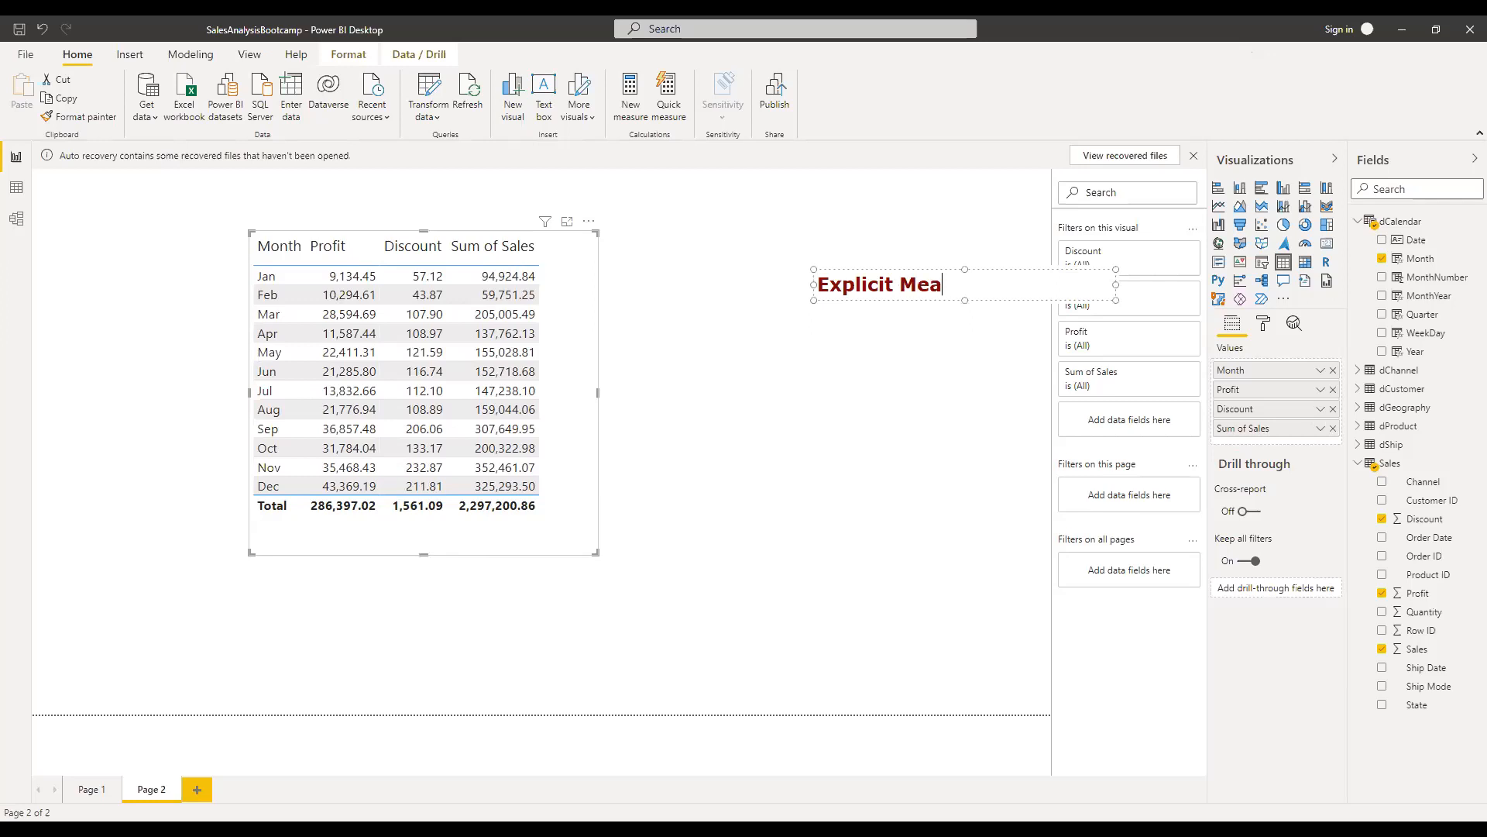
text(sure)
text(+)
click(1038, 50)
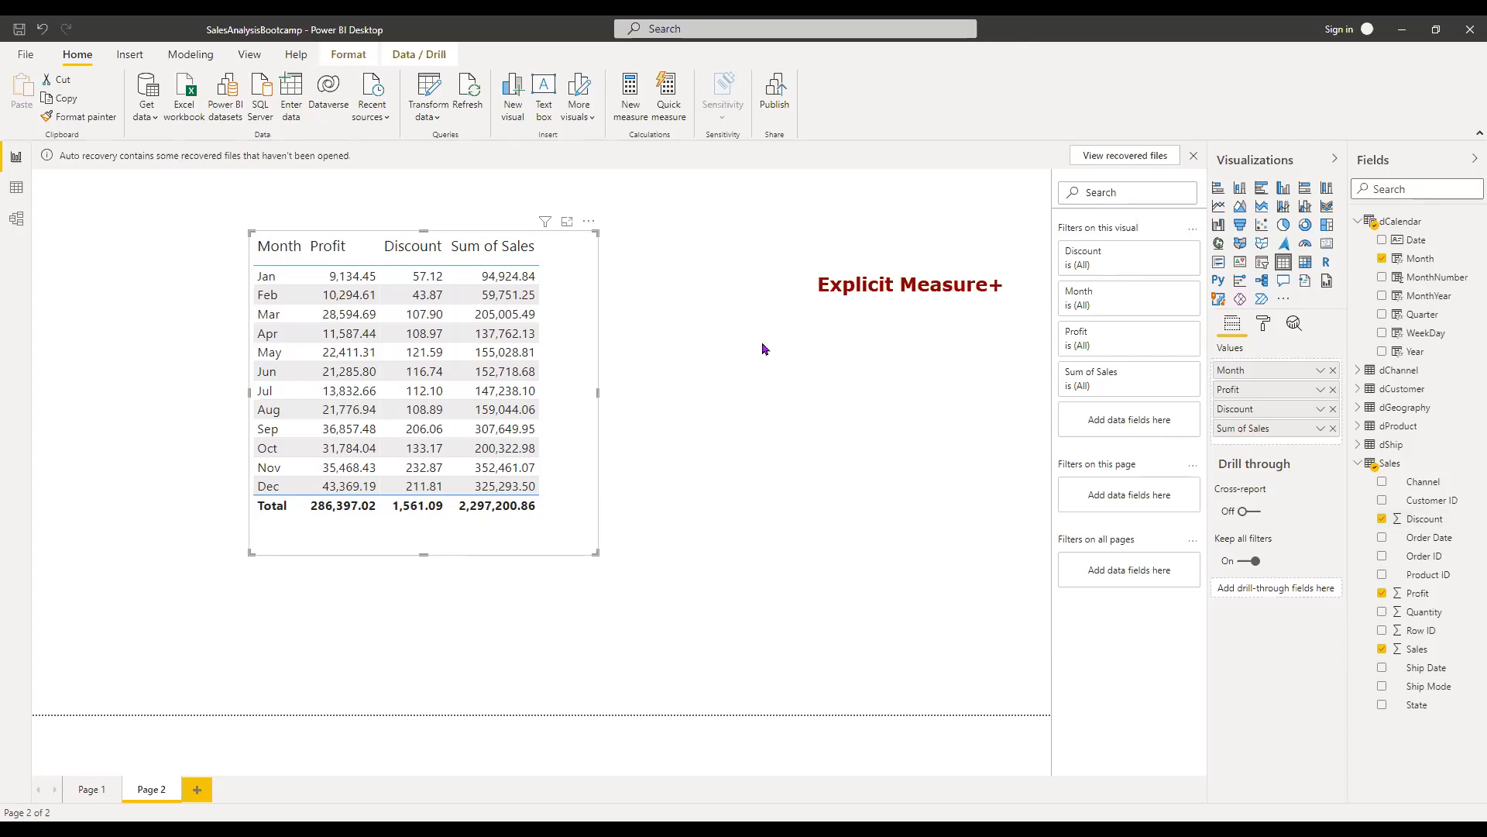
Step: Move the monthly table closer to the left edge of the report page
drag(583, 526, 432, 539)
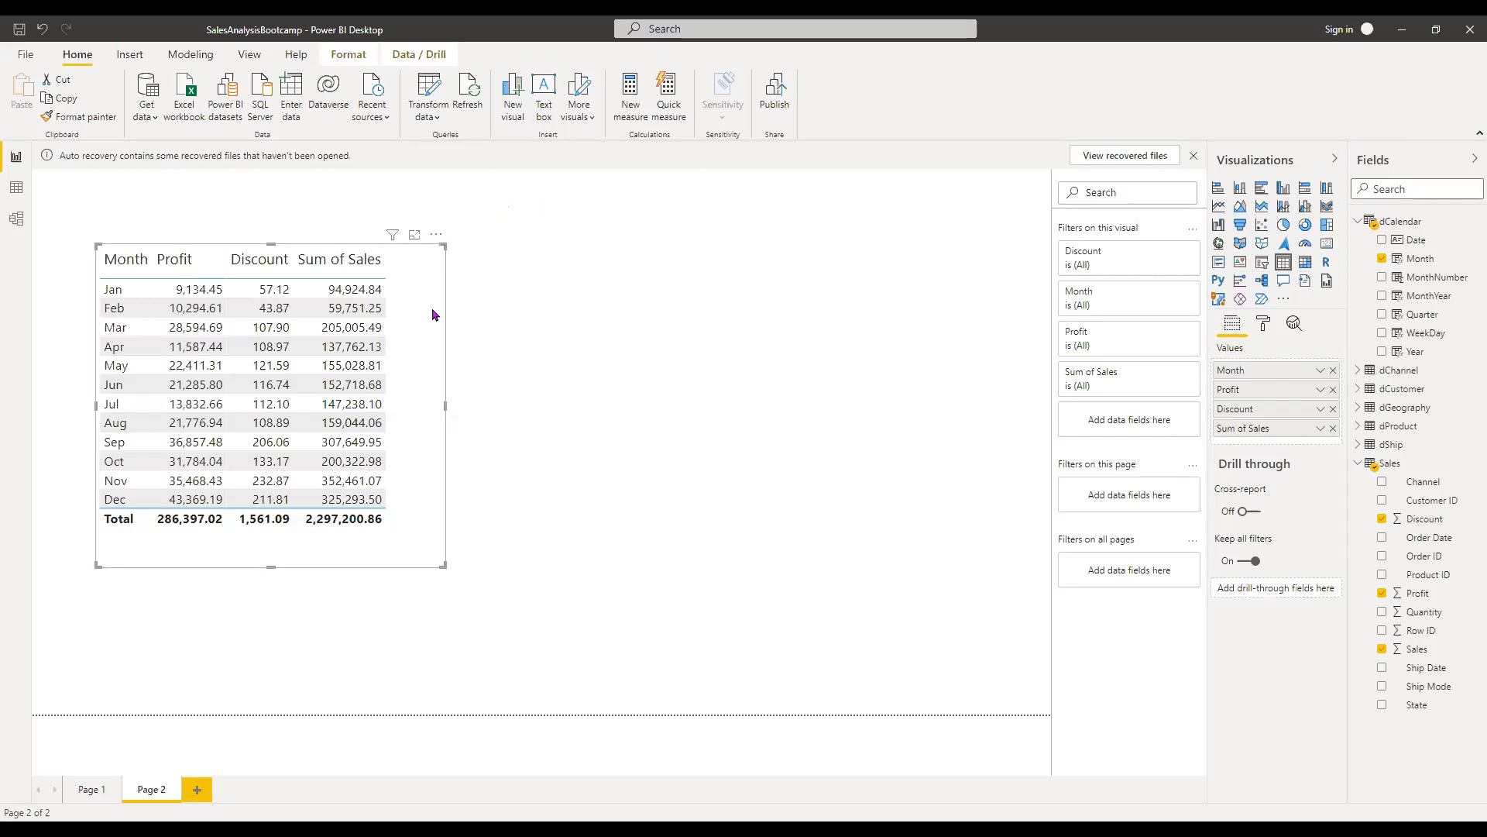
Step: Delete the table of sales and profit by State from Page 1
click(84, 791)
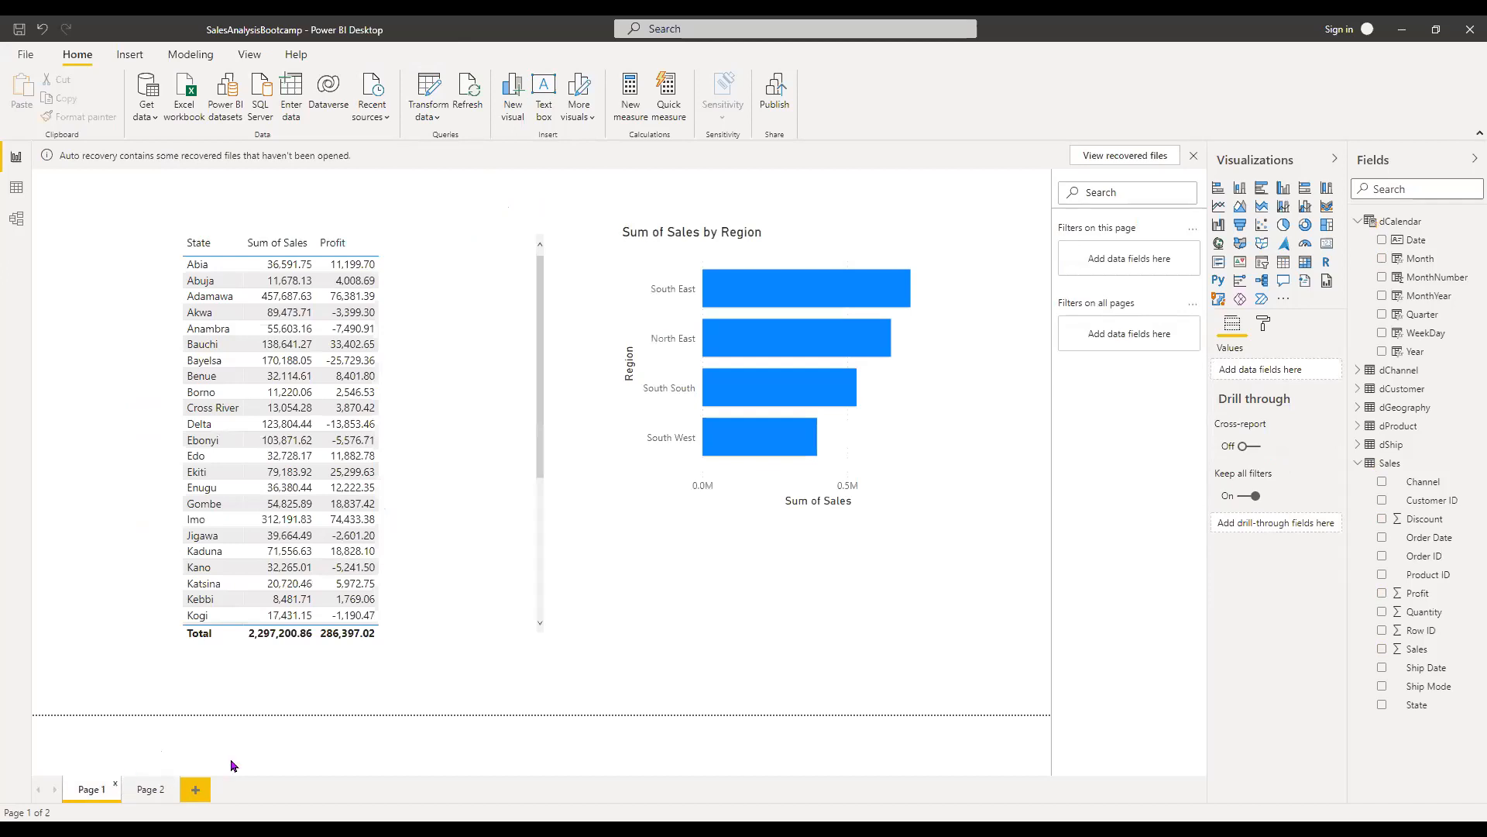
click(503, 468)
key(Delete)
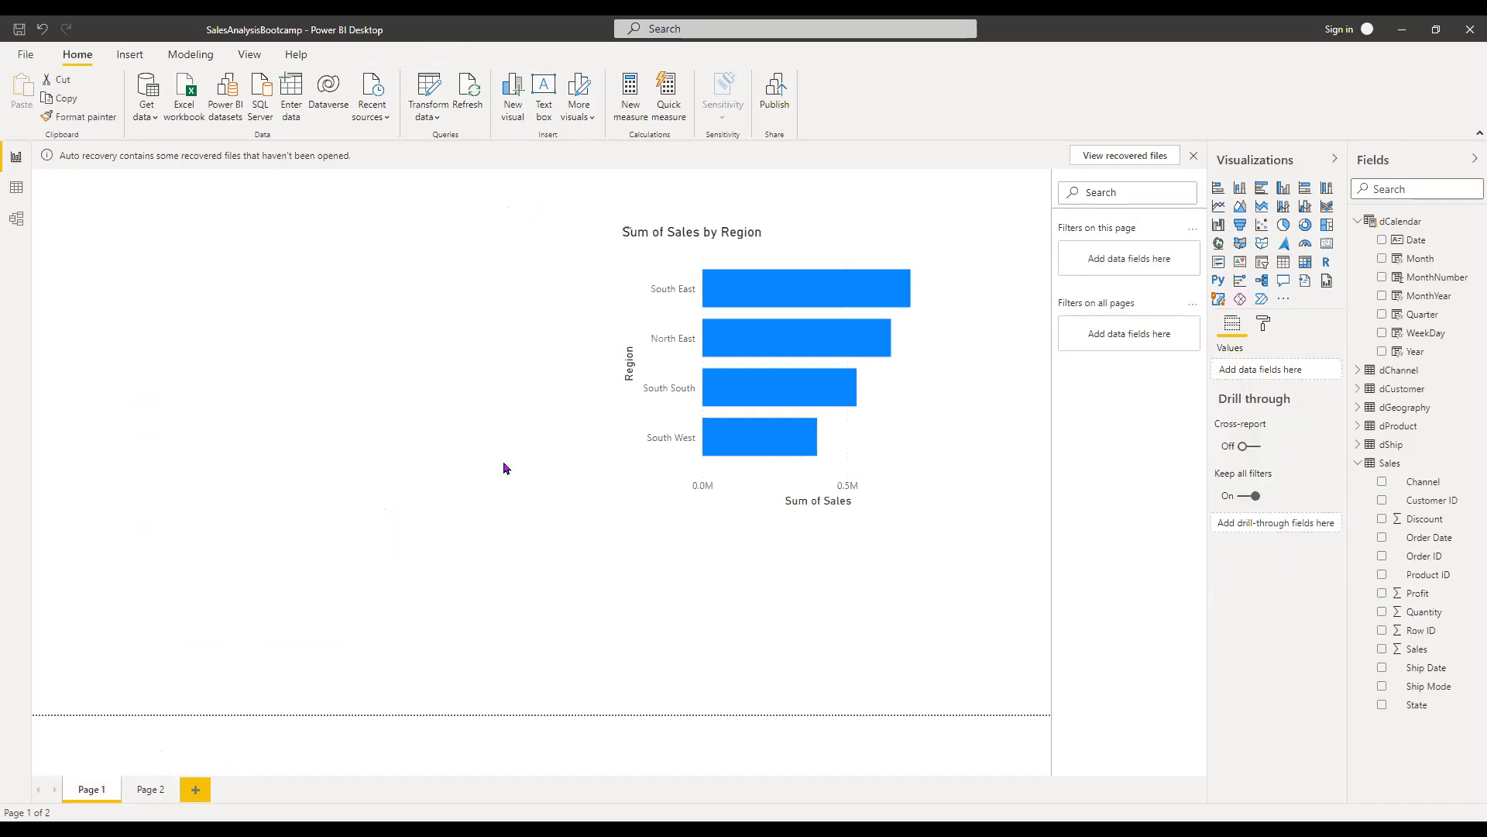
Step: Convert the Sales by Region bar chart to a table, move it to the page's left side, and make it wider and shorter
click(939, 406)
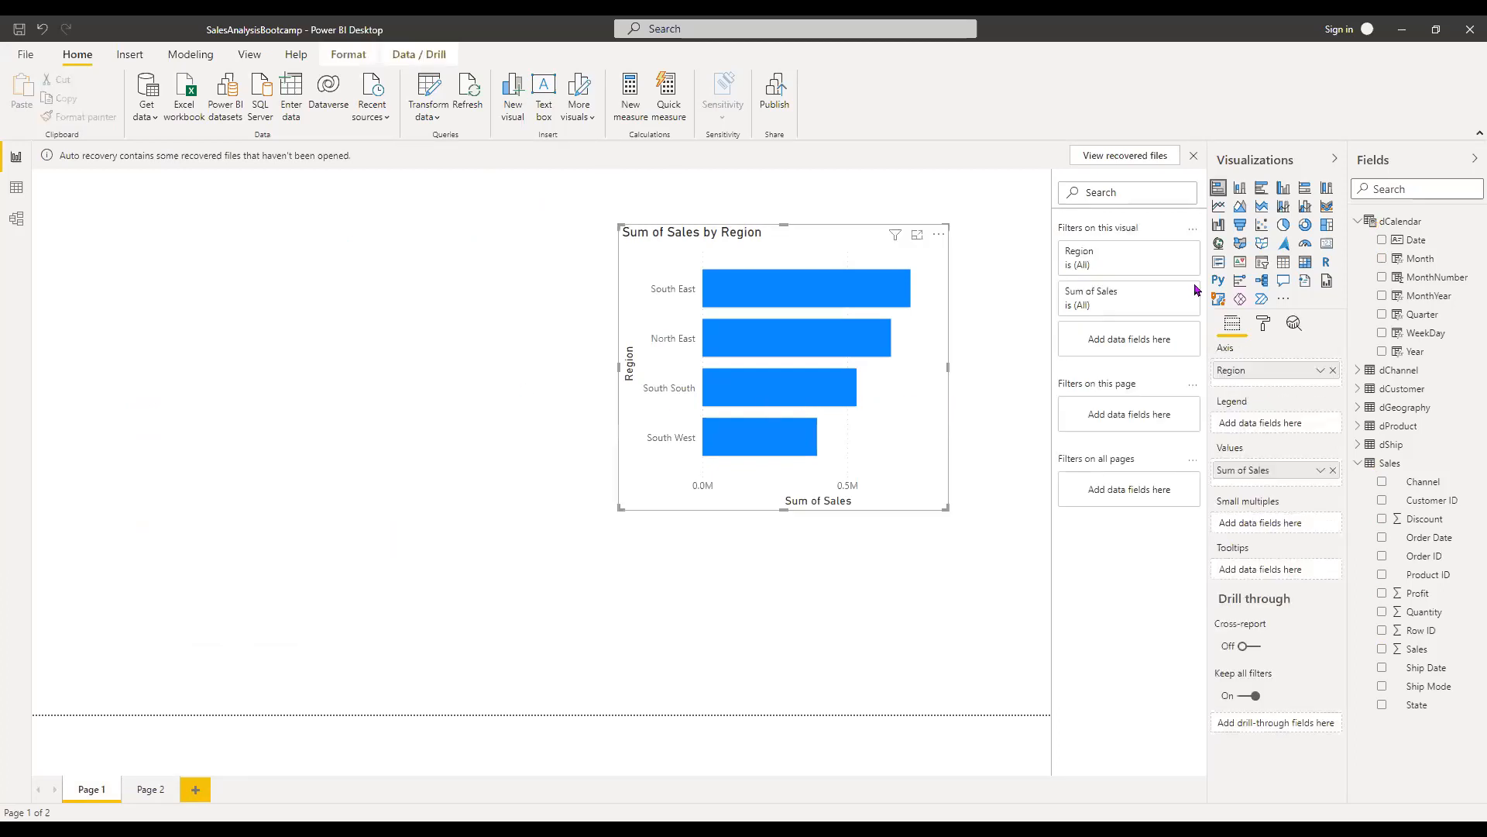
click(1285, 268)
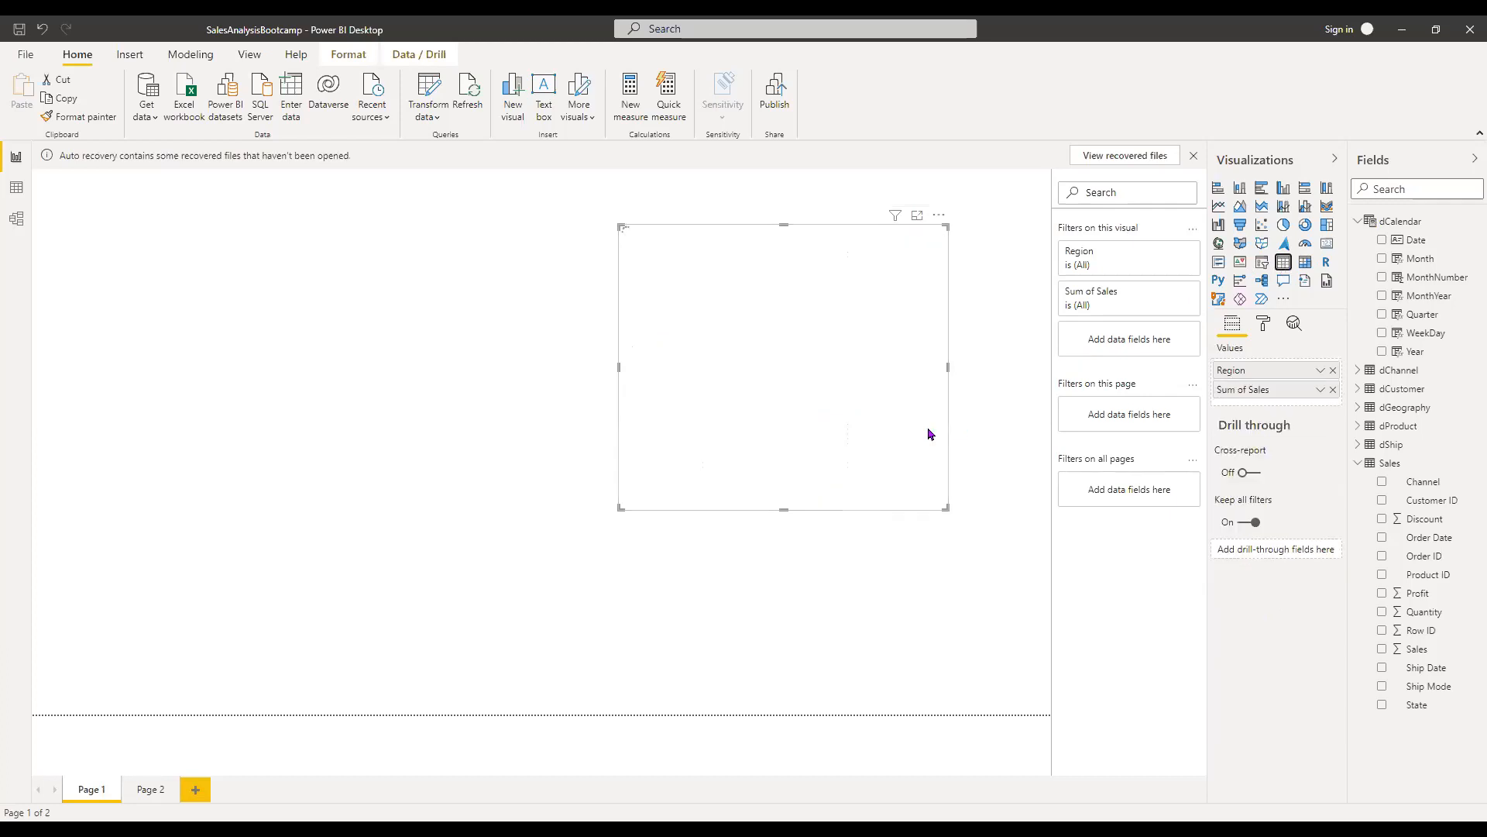
drag(866, 469, 412, 500)
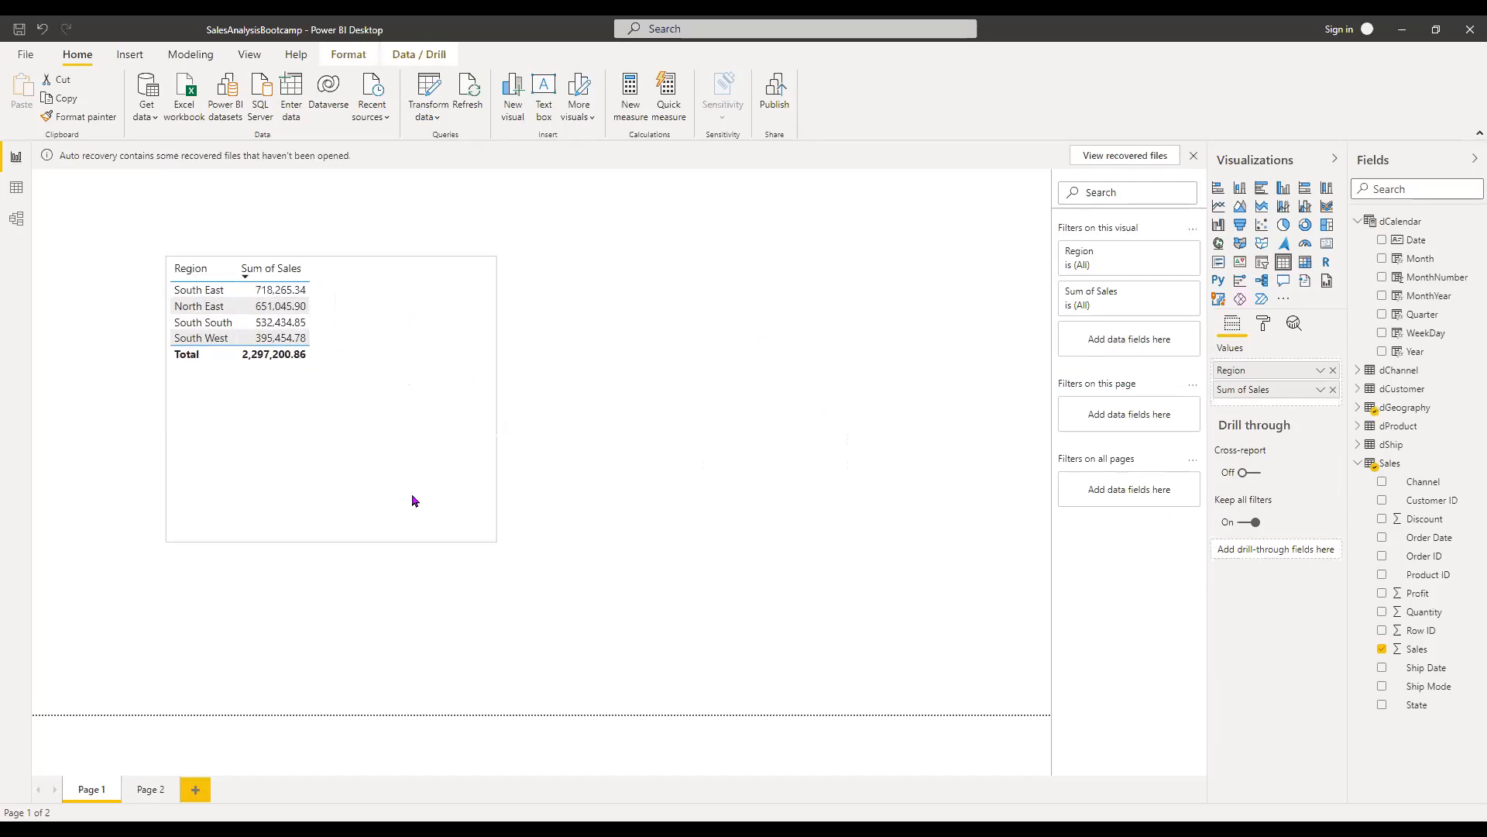
drag(497, 541, 503, 542)
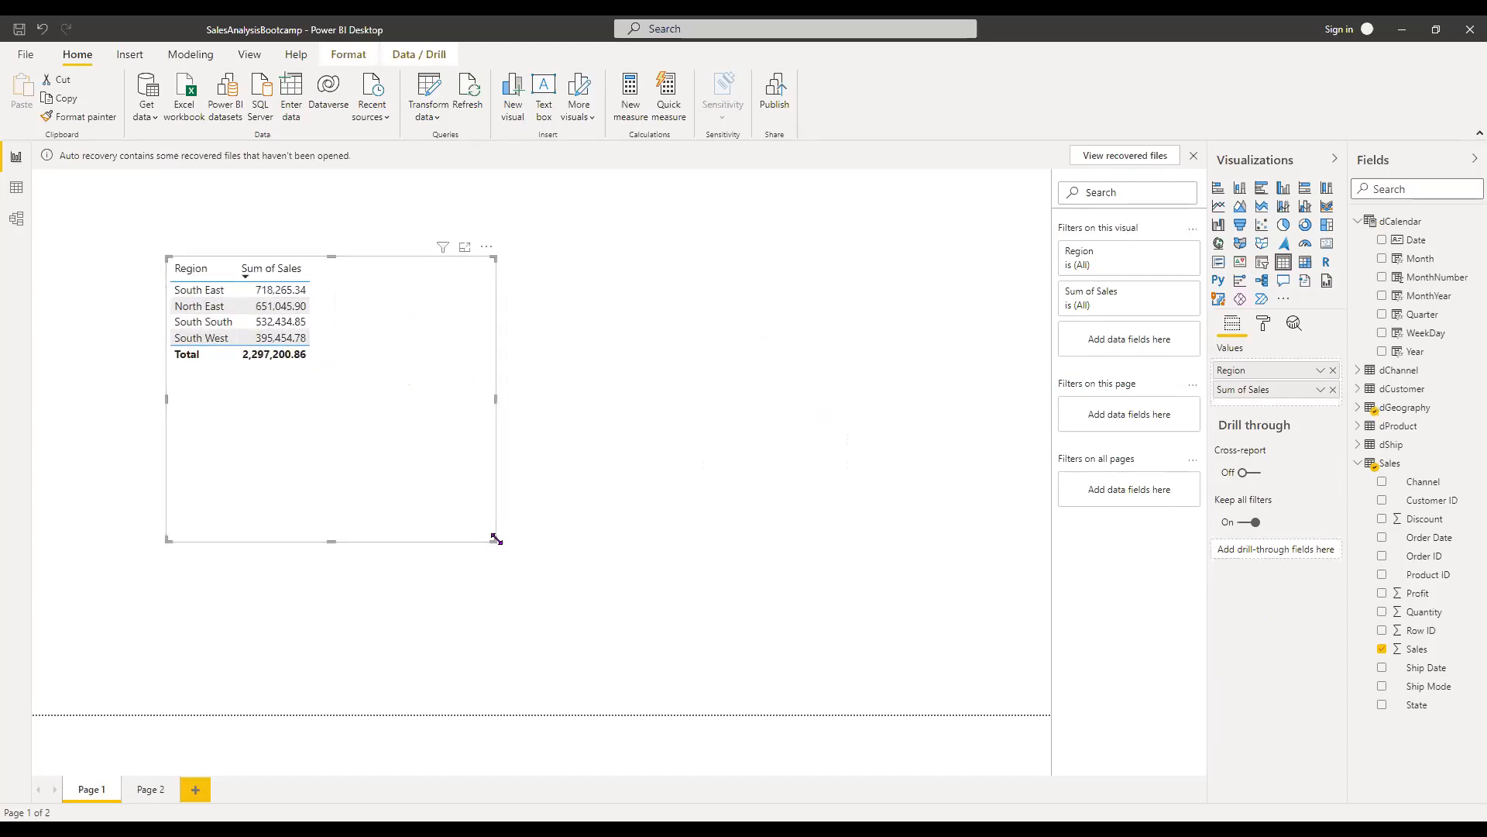
drag(583, 482, 792, 405)
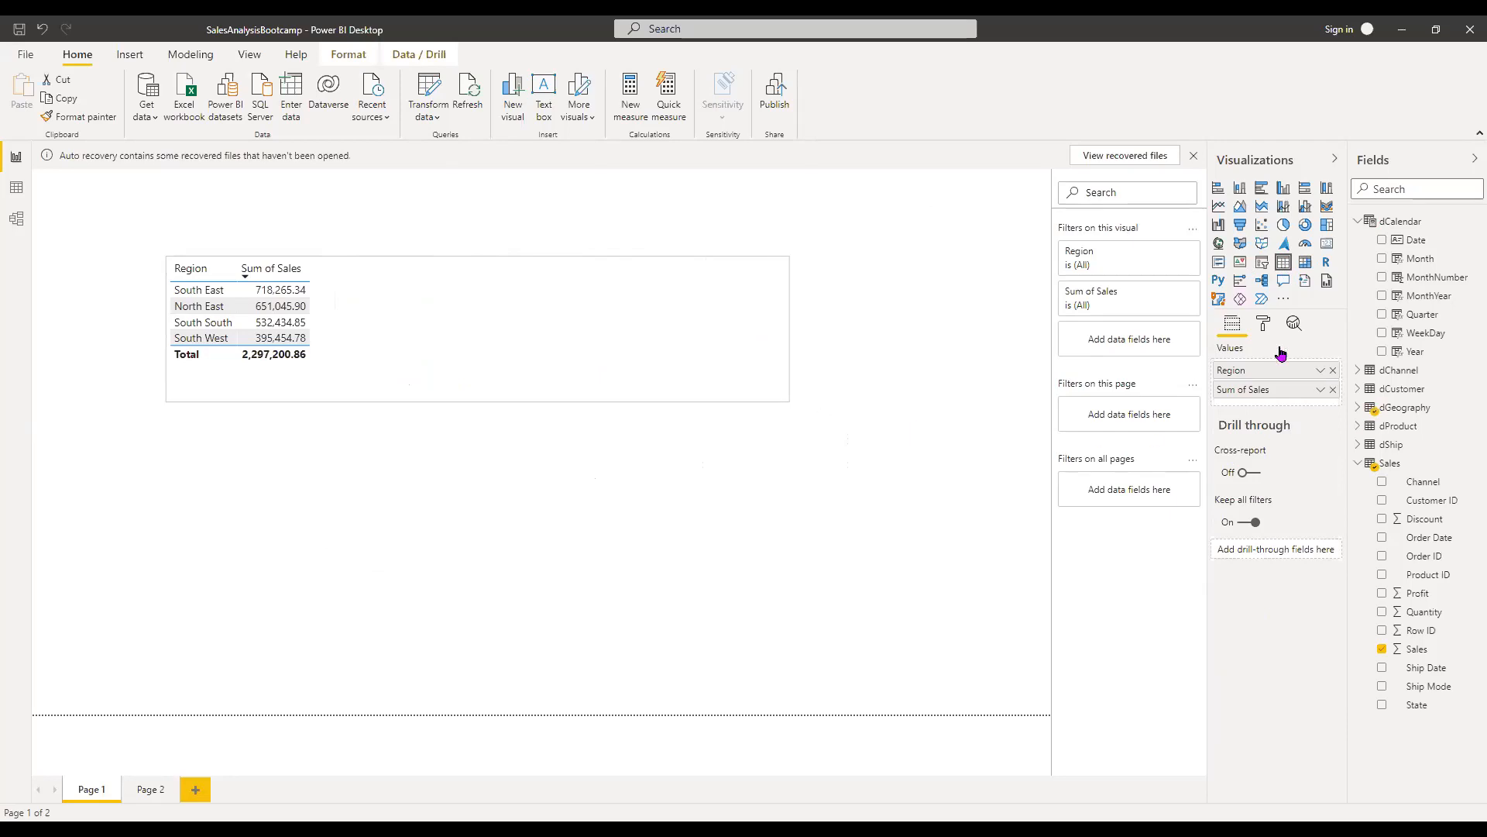
Step: Set the region table's grid text size to 17 pt and enlarge the visual to fit all its rows
click(1265, 326)
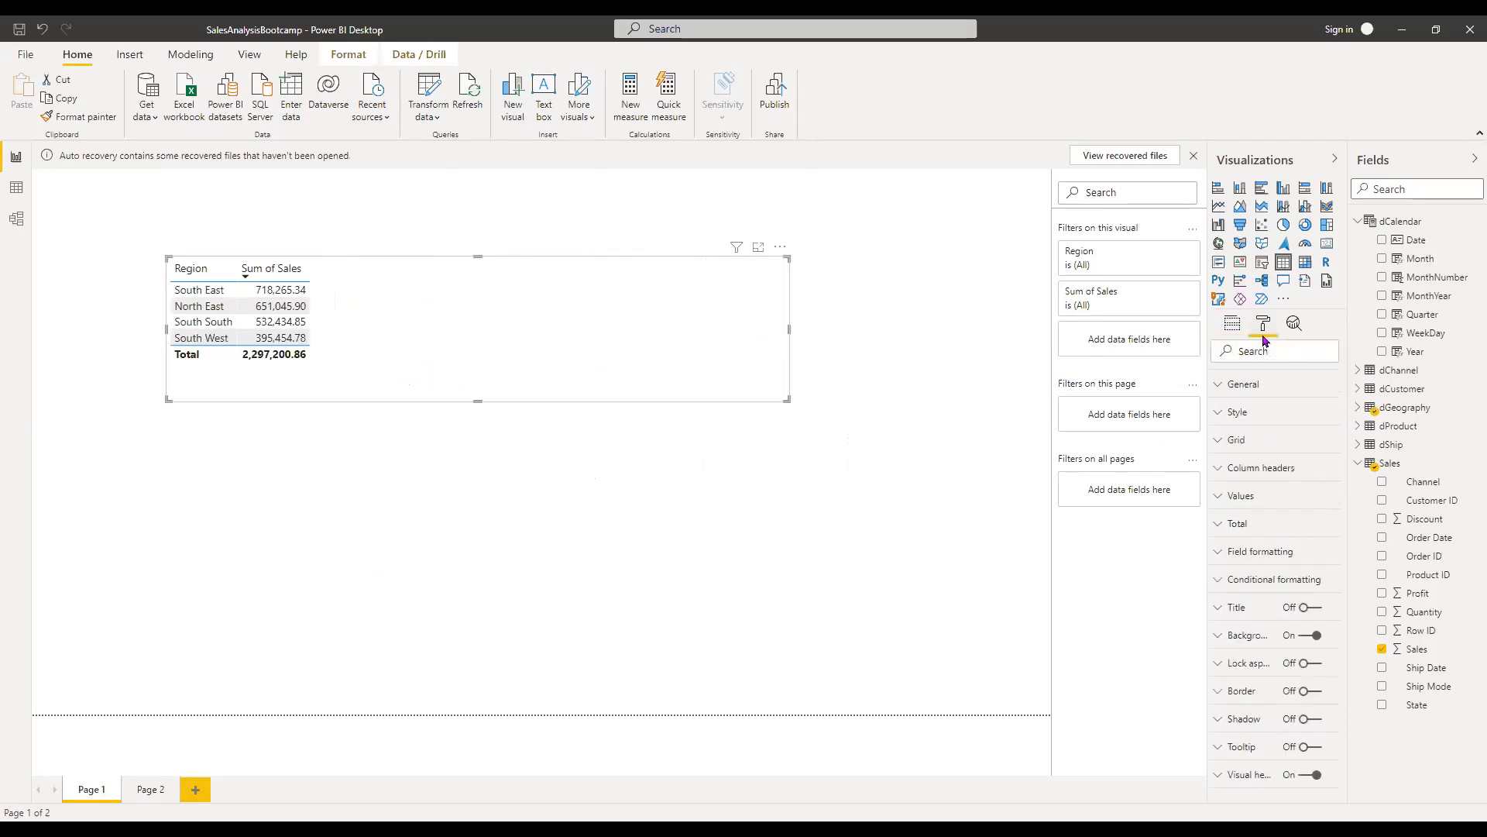
click(1293, 438)
scroll(1271, 542, down, 5)
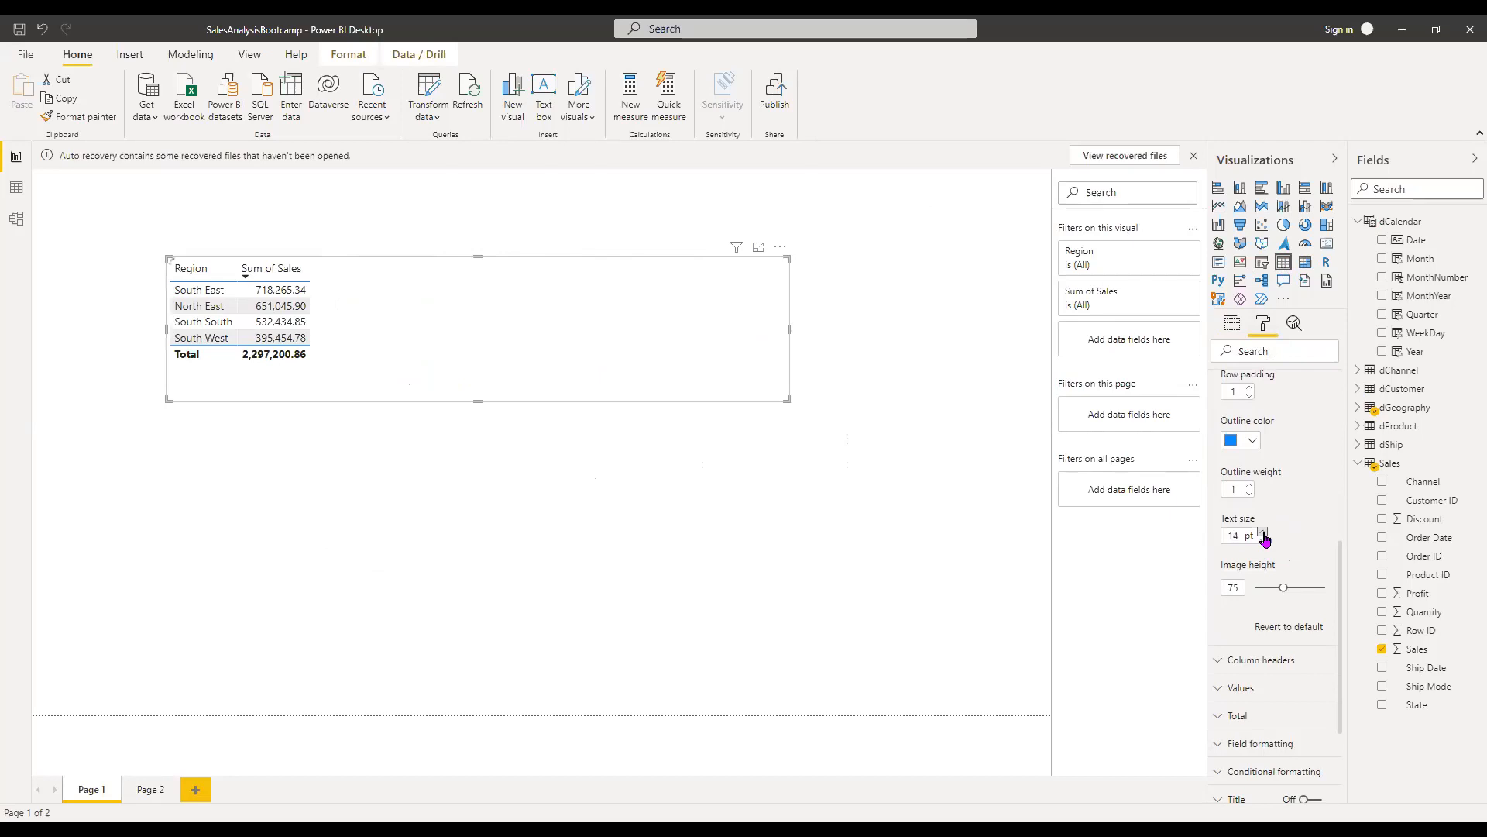
click(1264, 534)
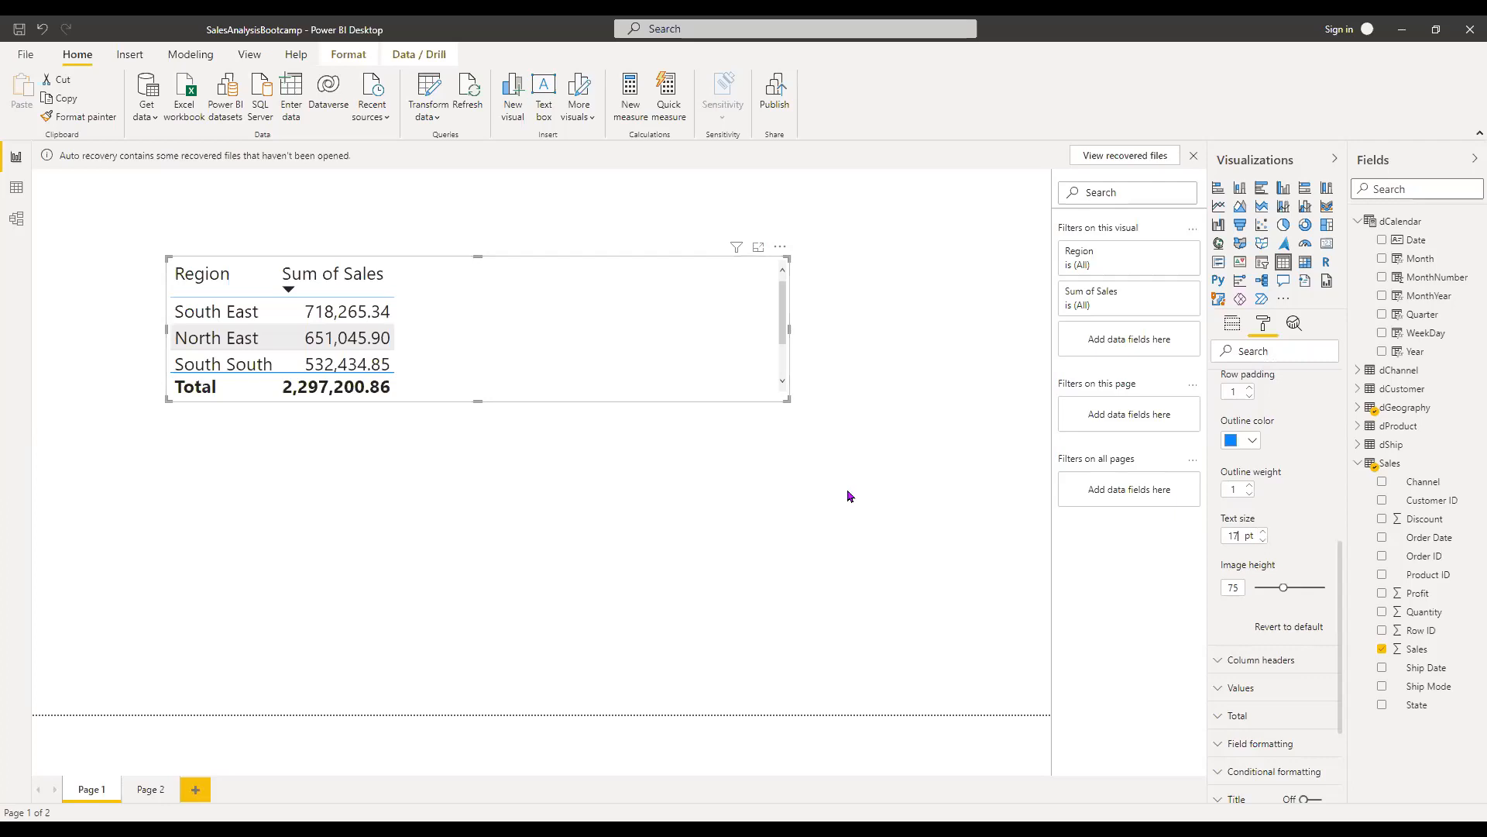
drag(722, 333, 884, 492)
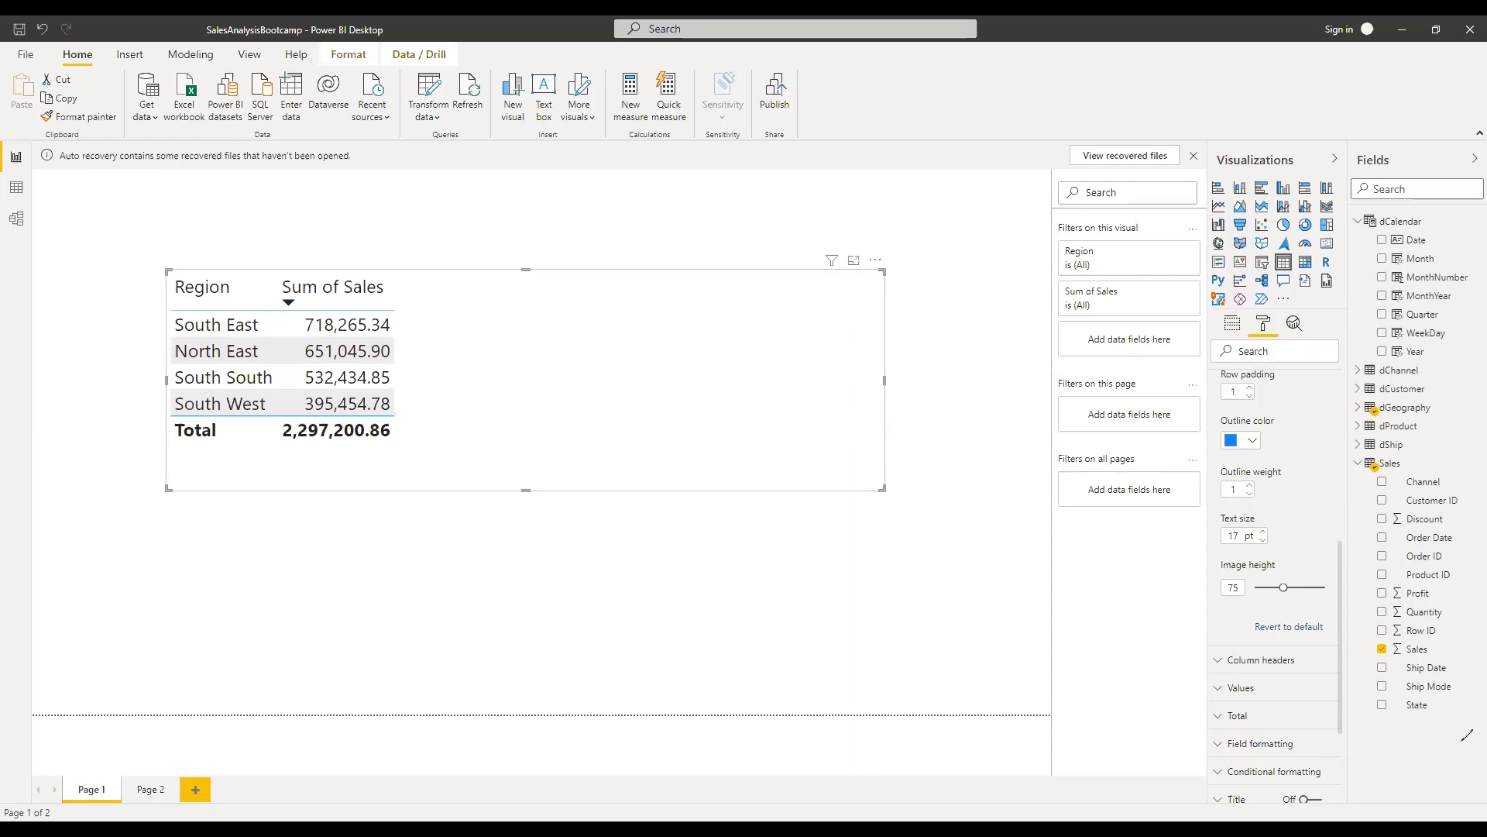
Step: Circle the Sales table's fields on screen, then create a new measure in that table and clear its default formula text
mouse_move(1477, 447)
mouse_down()
mouse_move(1483, 720)
mouse_move(1469, 467)
mouse_up()
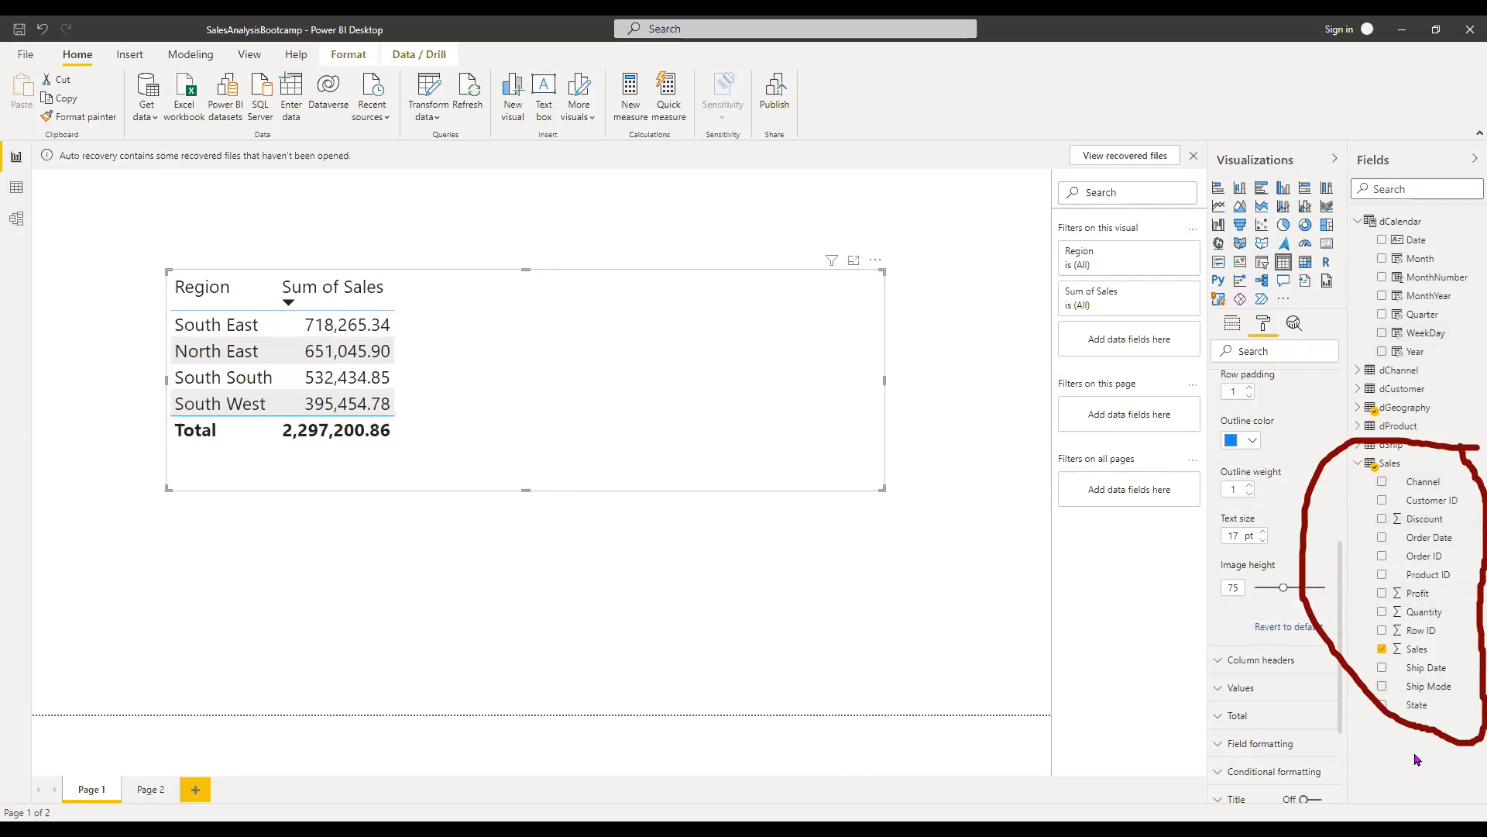
right_click(1440, 580)
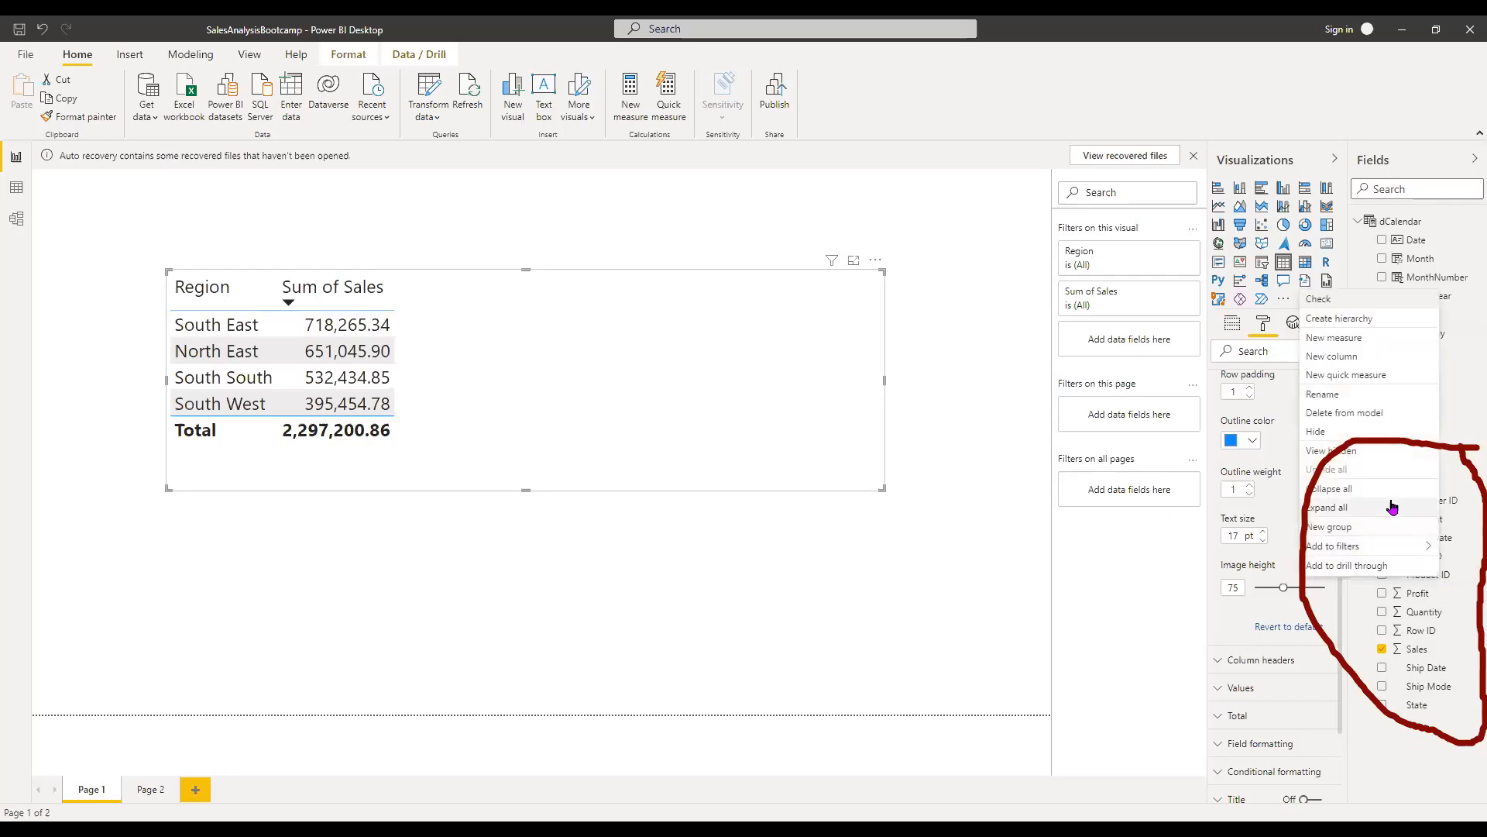
click(1379, 351)
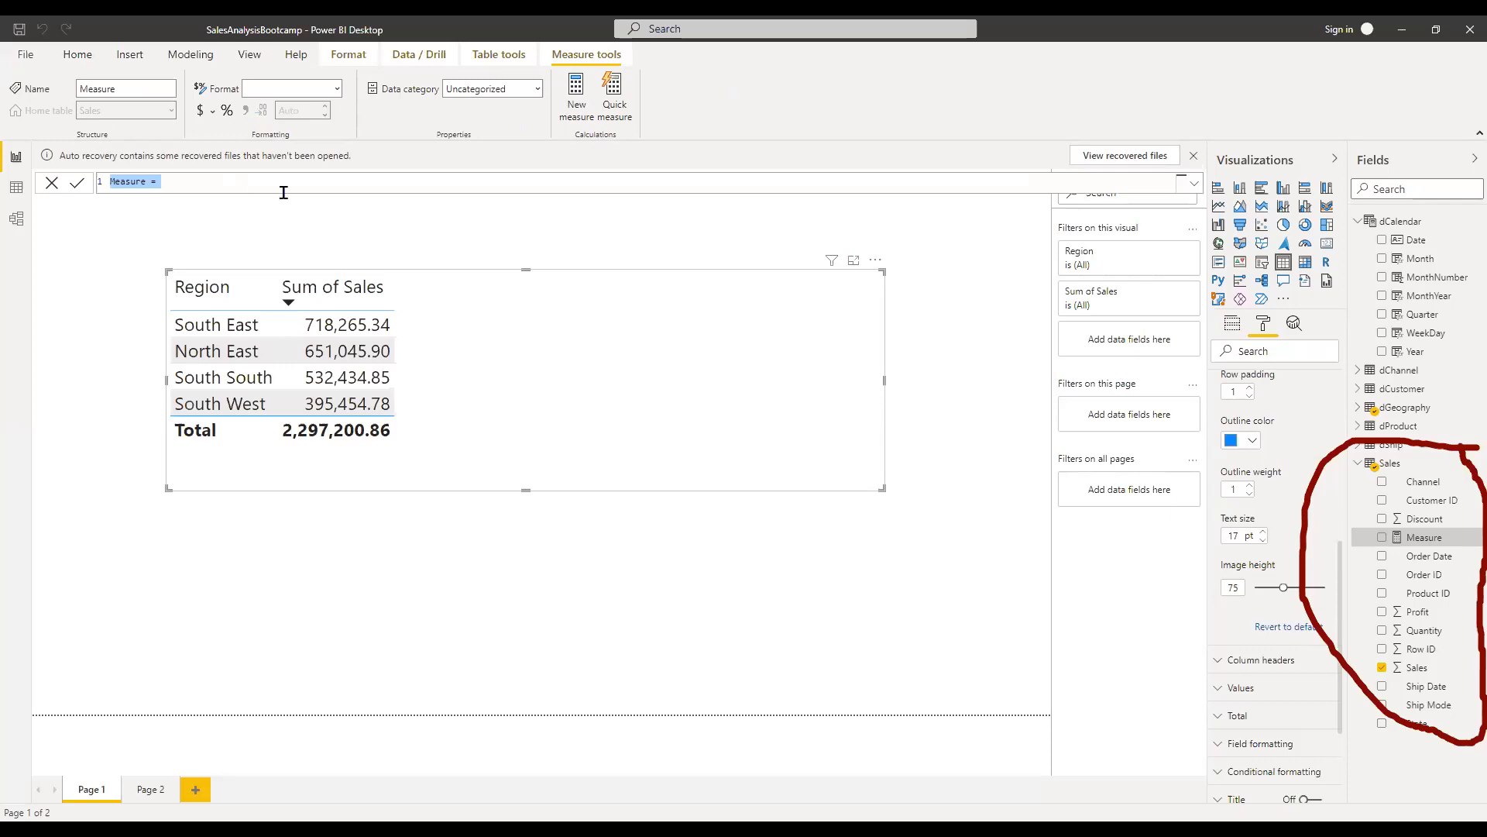
ctrl+scroll(283, 192, up, 3)
ctrl+scroll(284, 193, up, 1)
ctrl+scroll(283, 193, up, 1)
ctrl+scroll(300, 191, up, 1)
key(ctrl+a)
key(BackSpace)
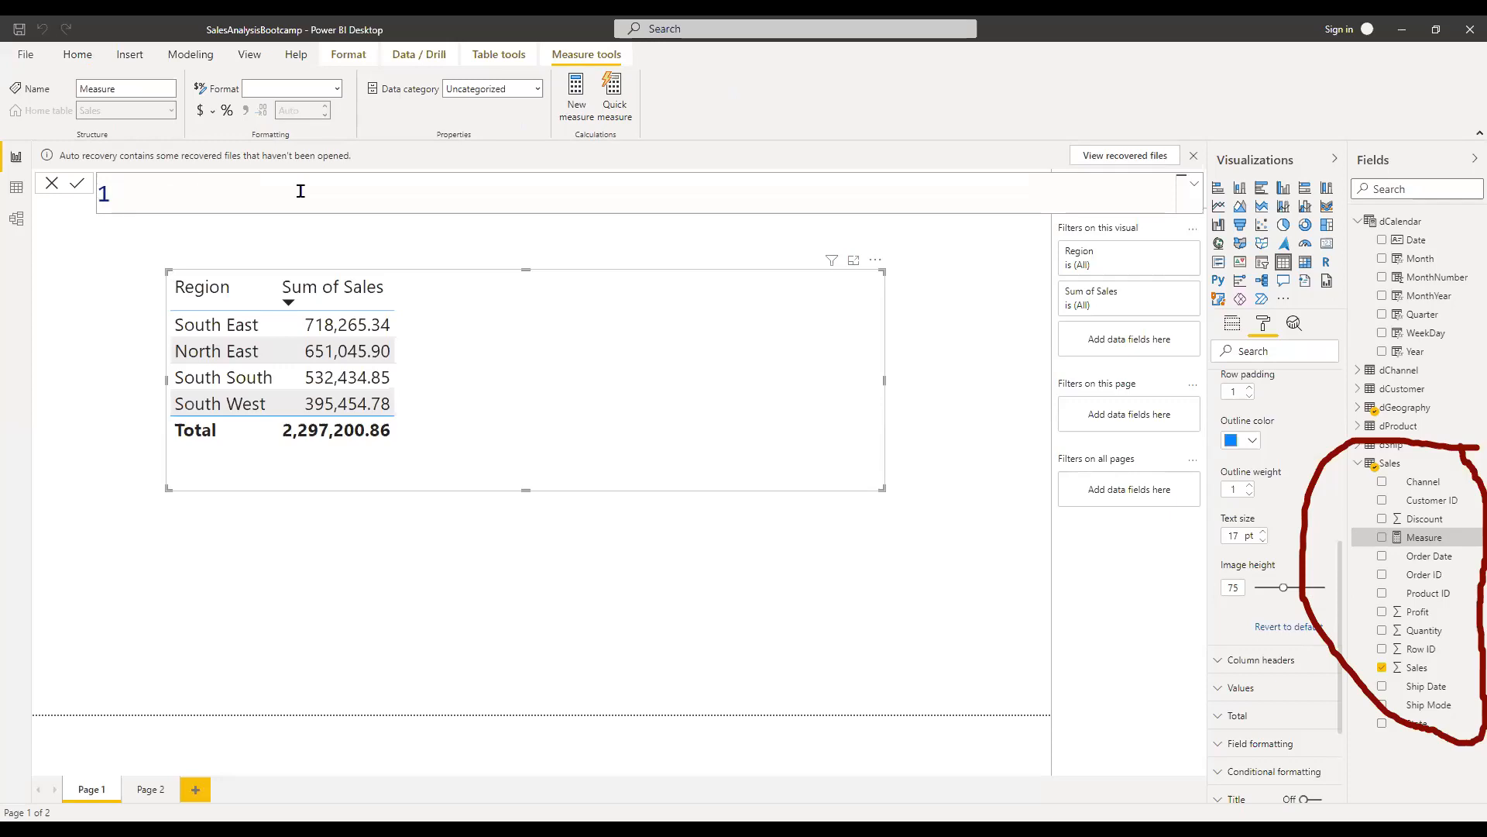
Step: Define the new measure as Revenue = SUM(Sales[Sales]) and commit the formula
text(Revenue =   SUM)
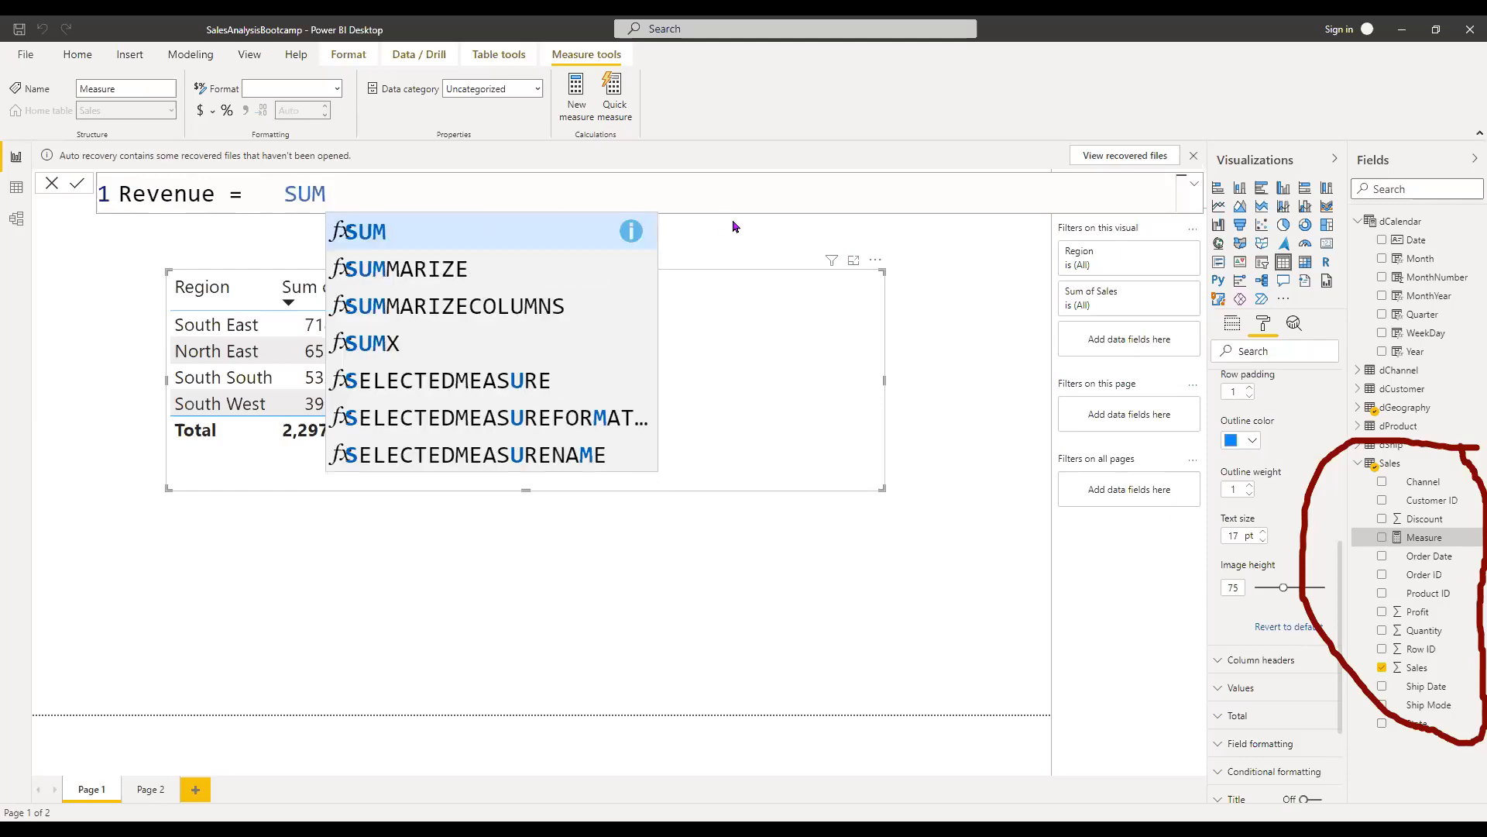
text(()
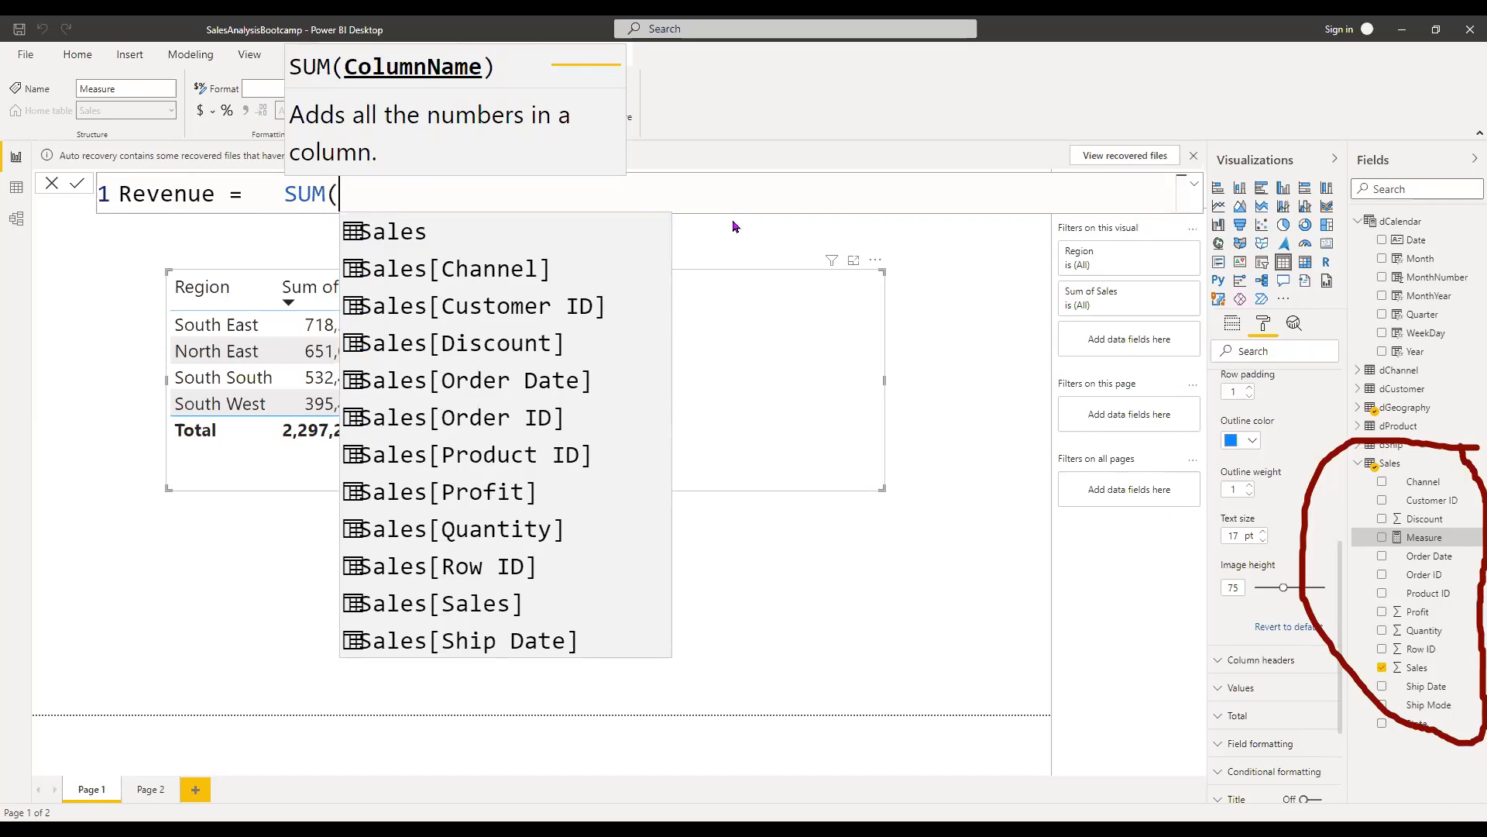
text(Sa)
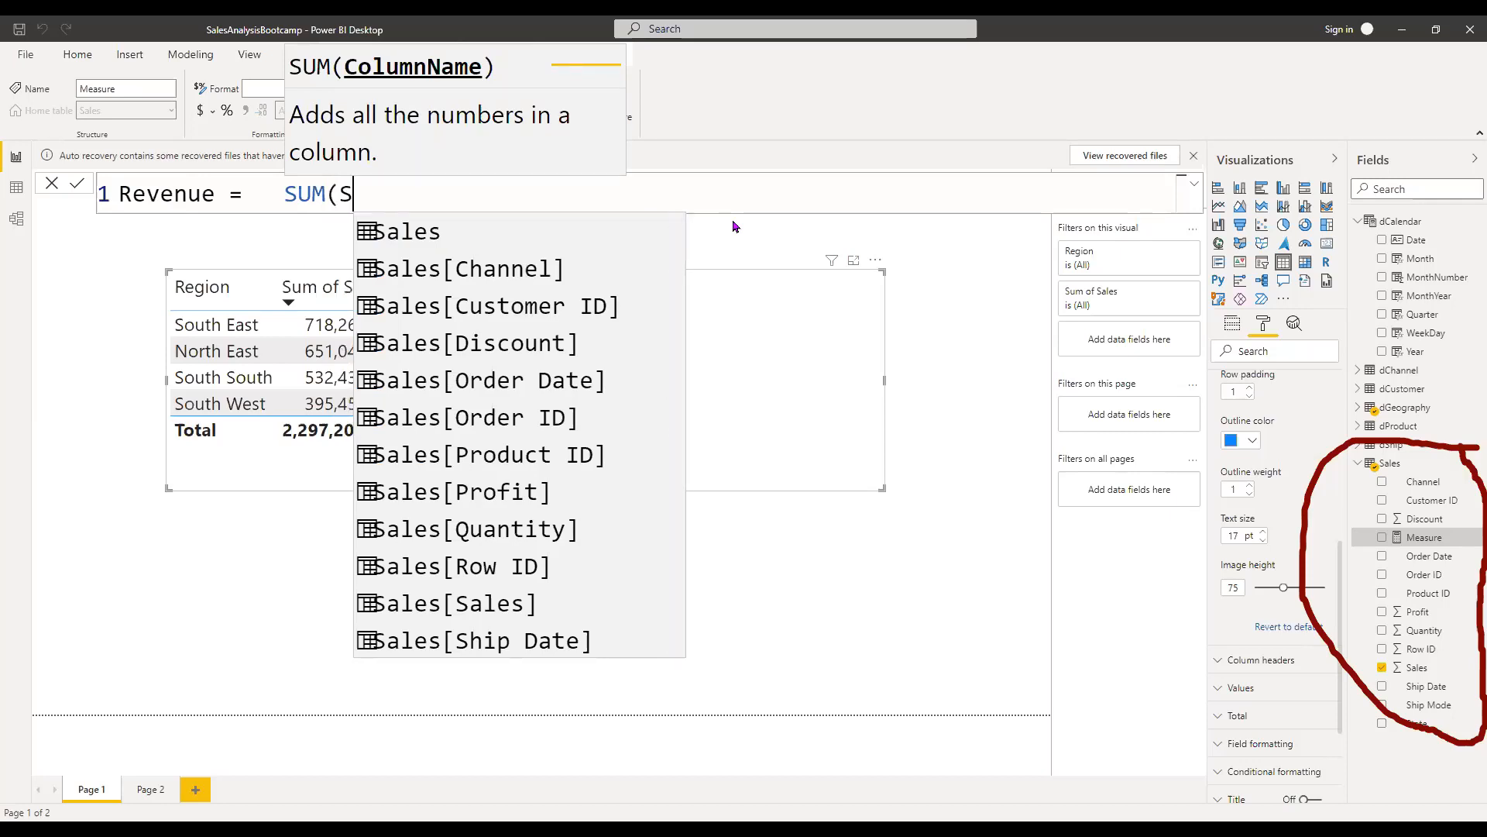
key(Down)
key(Down)
key(Down)
key(Down)
key(Down)
key(Down)
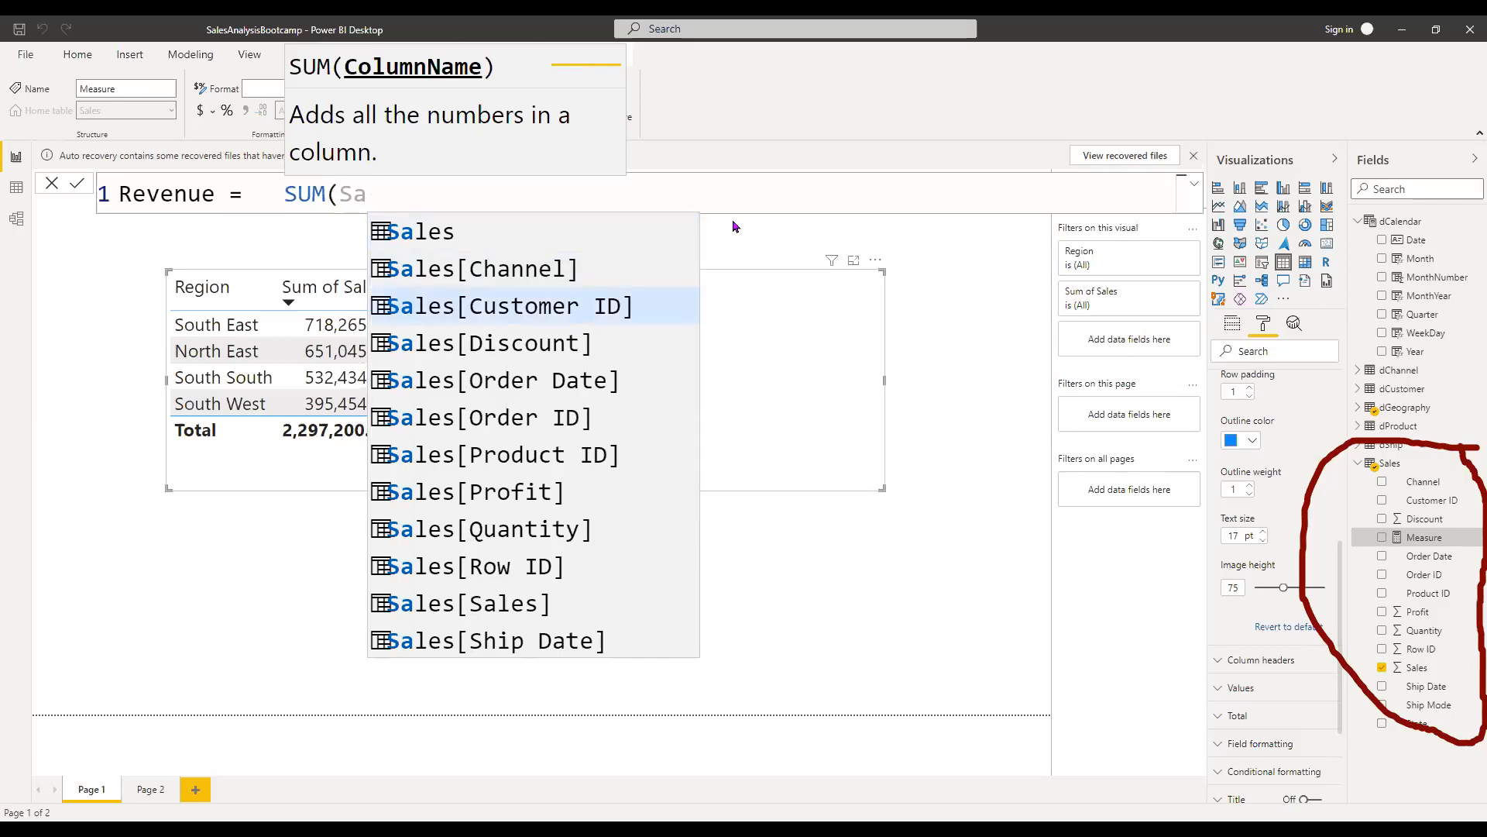
key(Down)
key(Down)
key(Down)
key(Down)
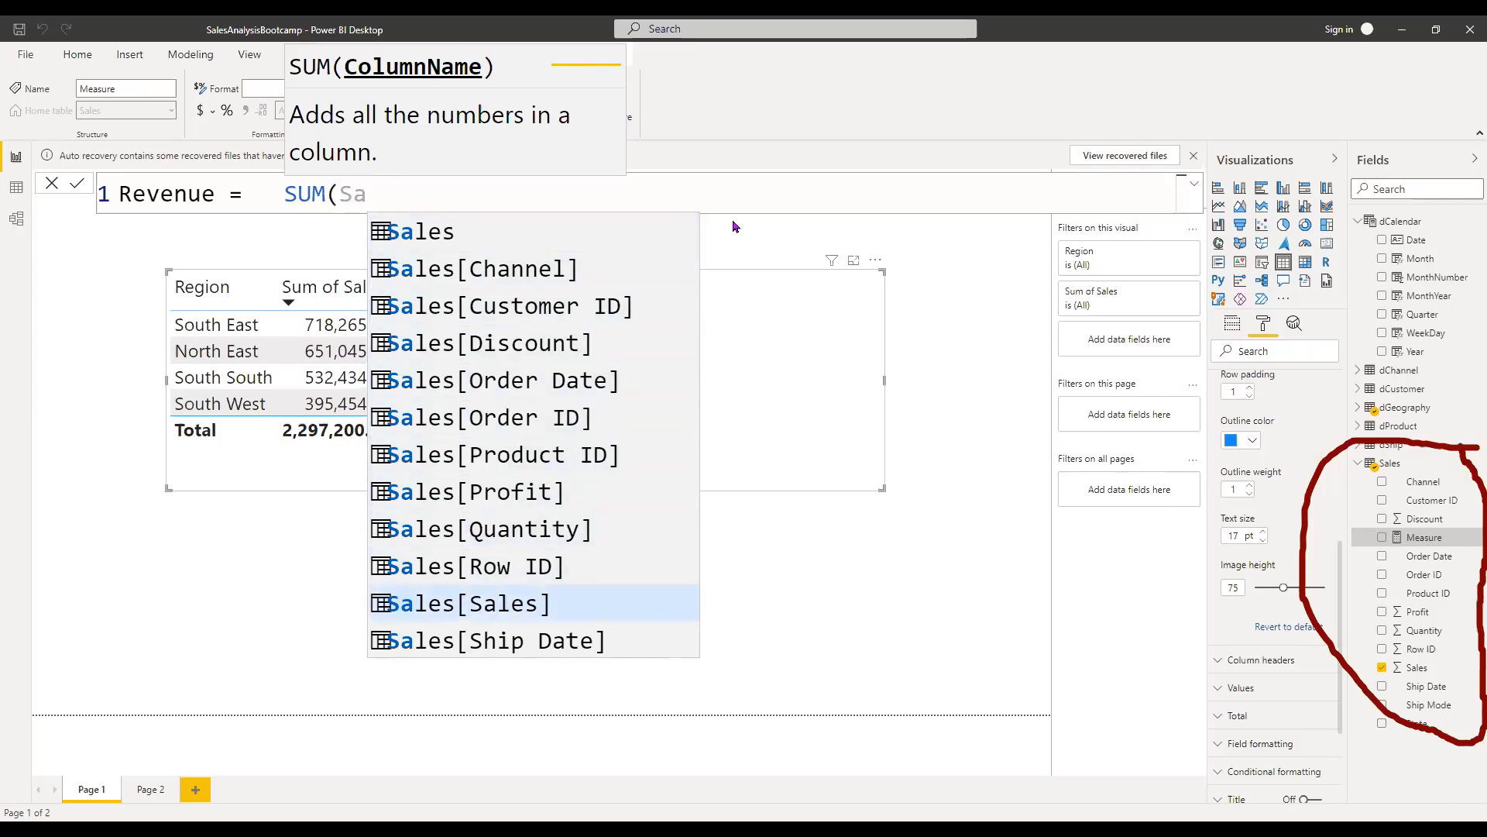
key(Tab)
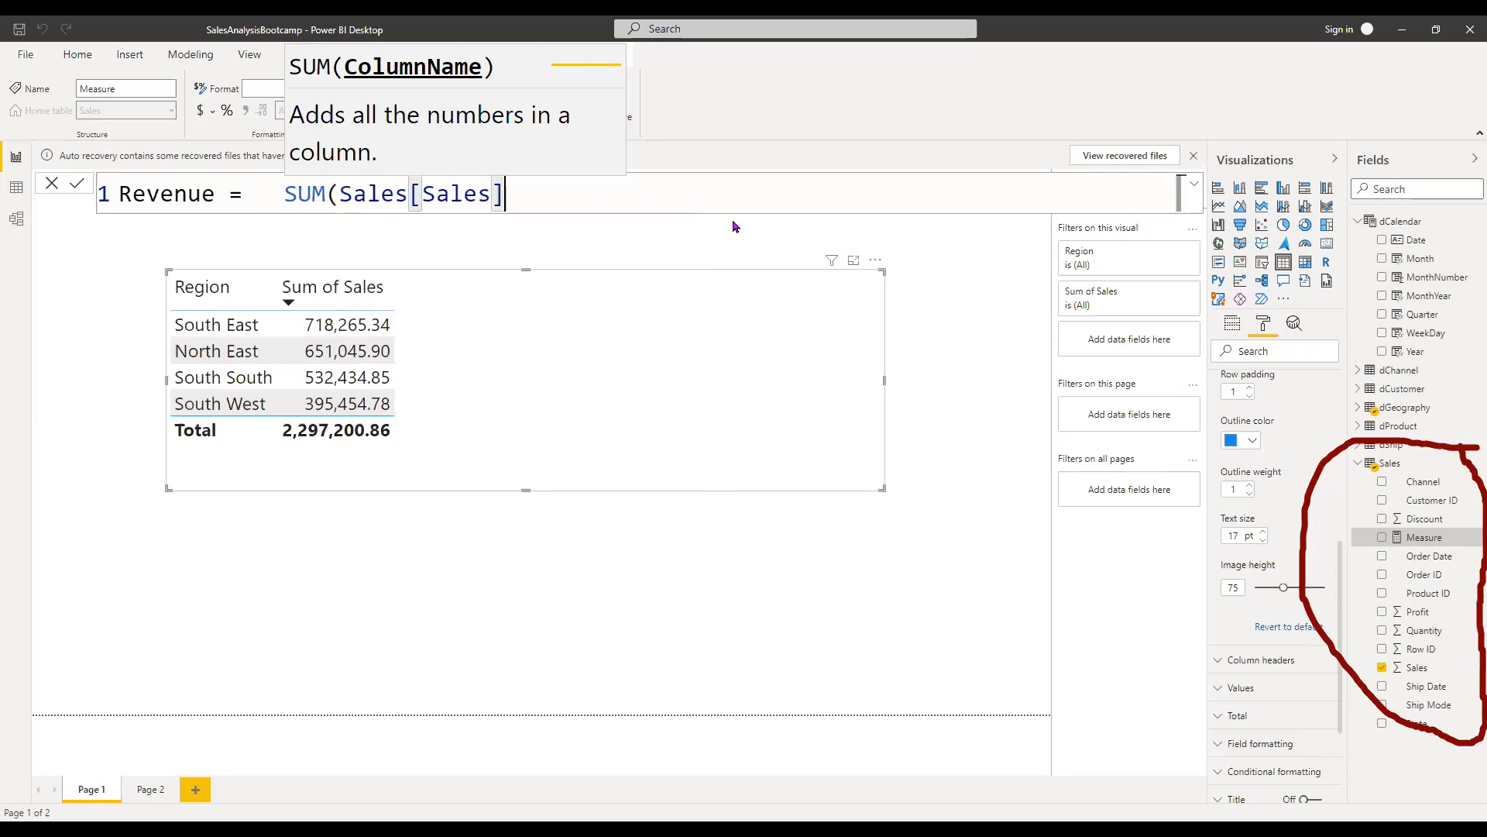
text())
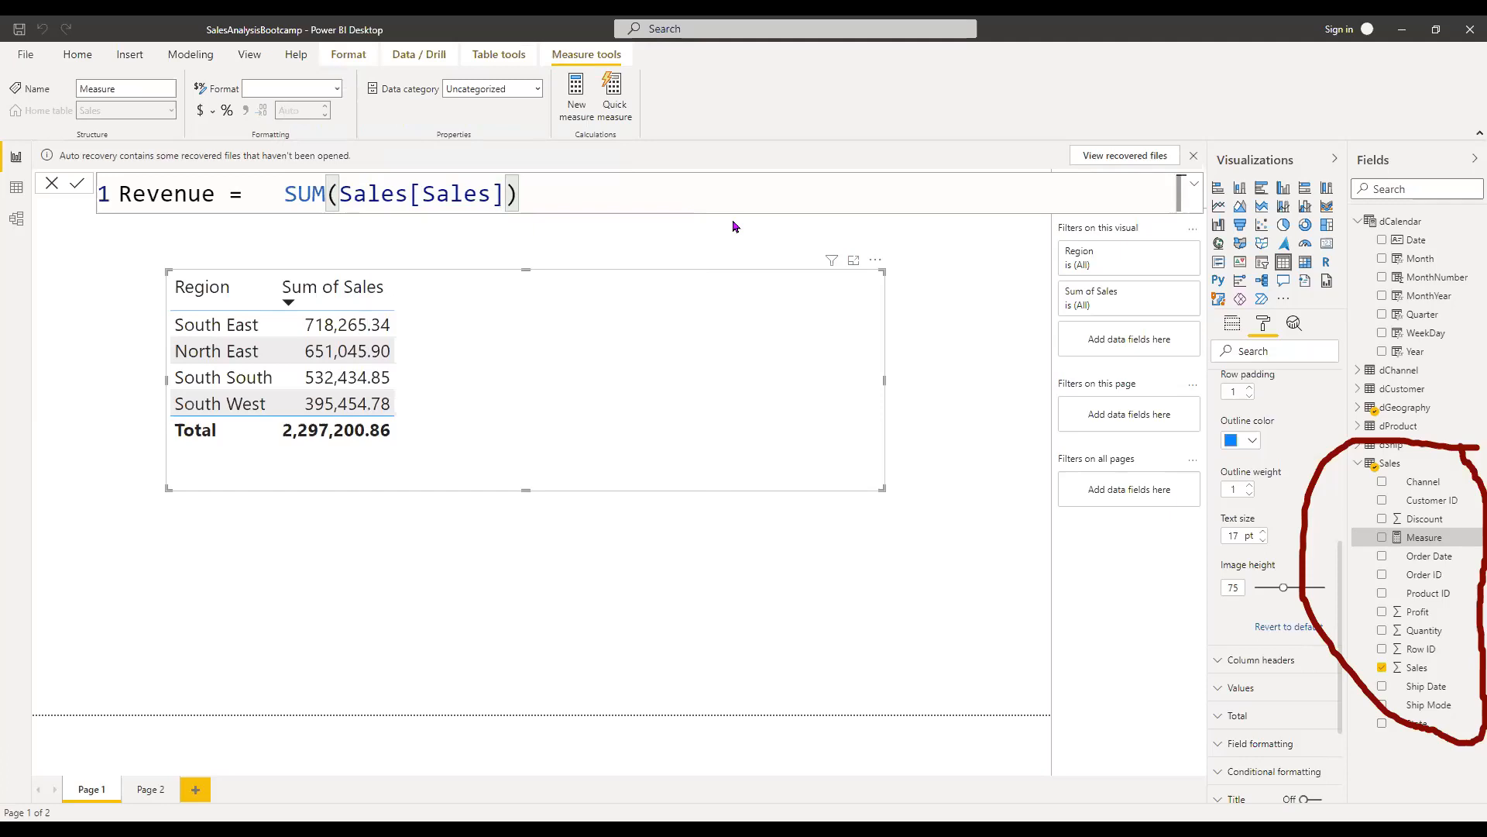
key(Return)
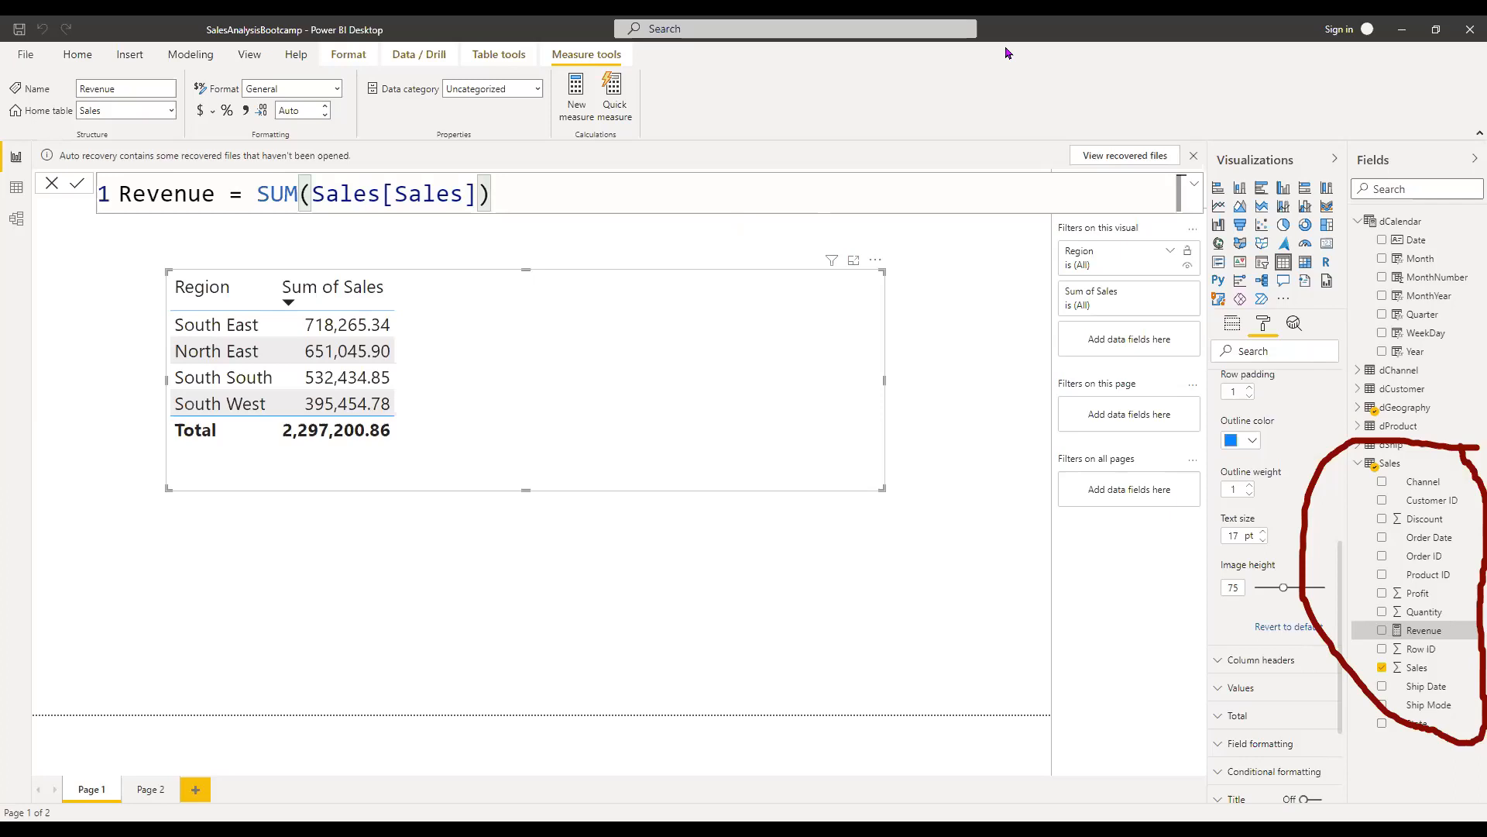
Step: Add the Revenue measure to the region table and remove its Sum of Sales column
drag(1437, 623, 1072, 244)
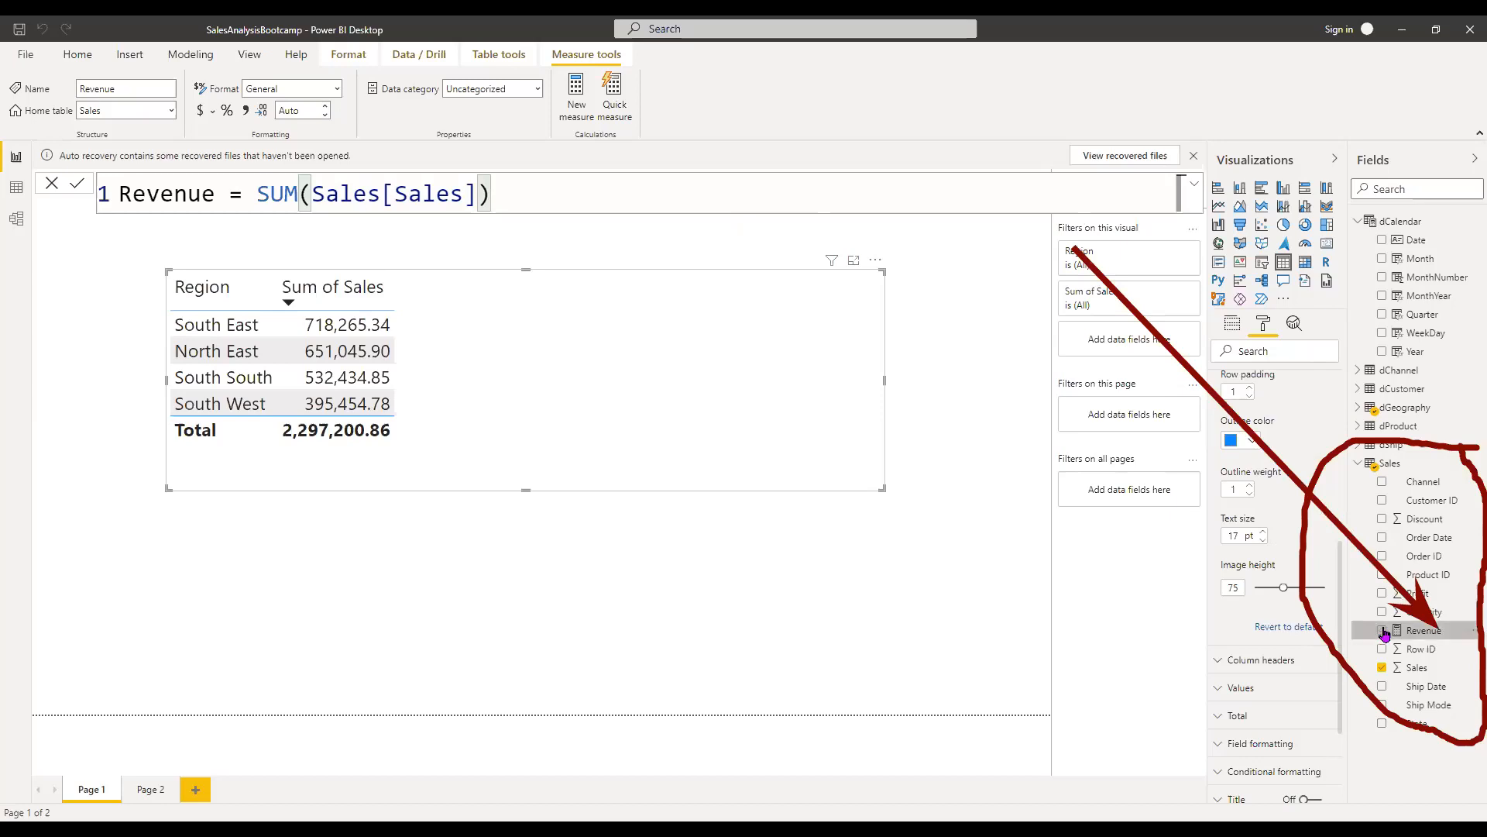
click(1384, 631)
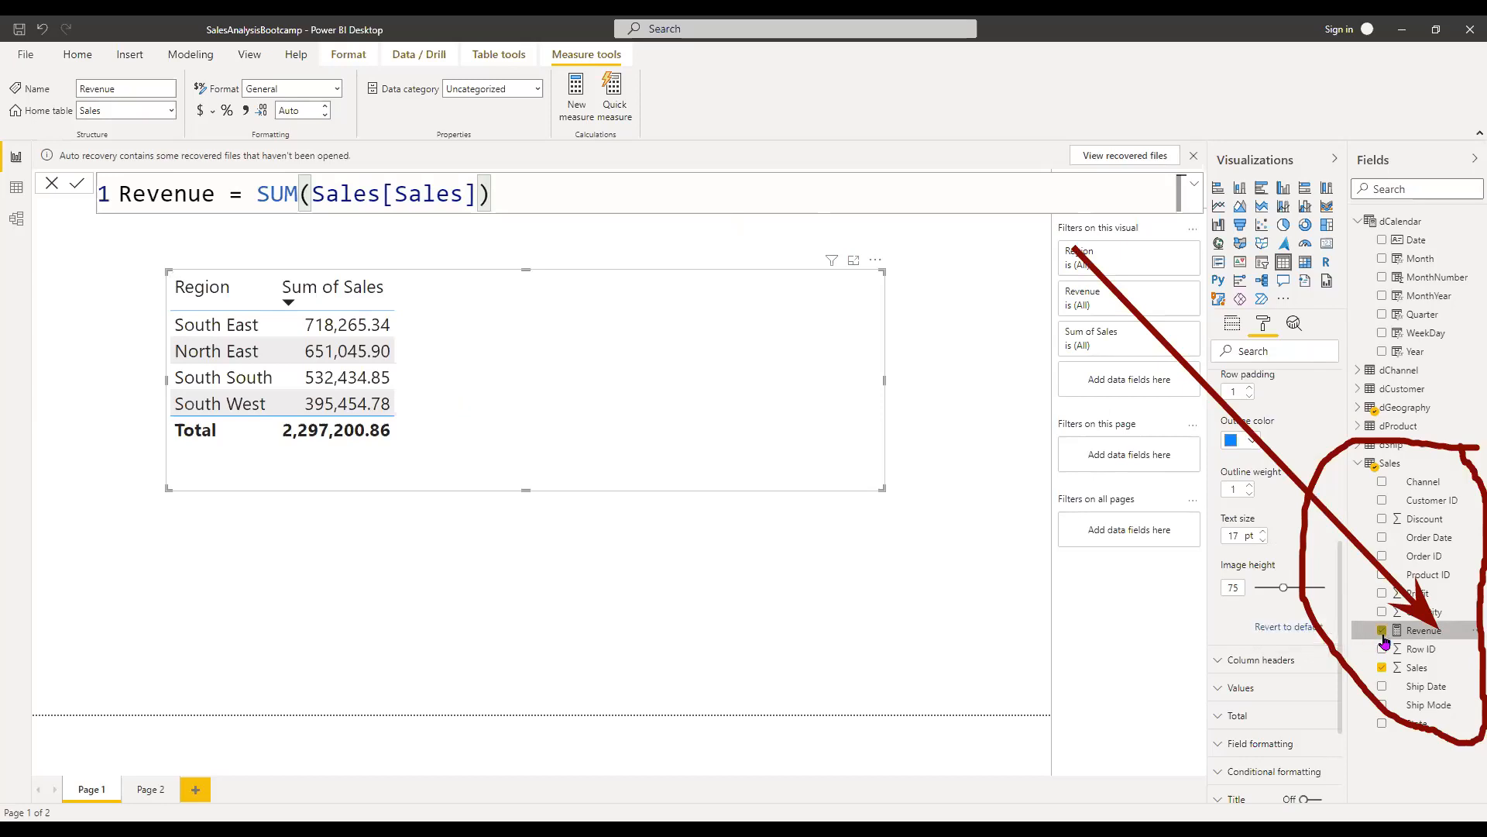
click(1384, 632)
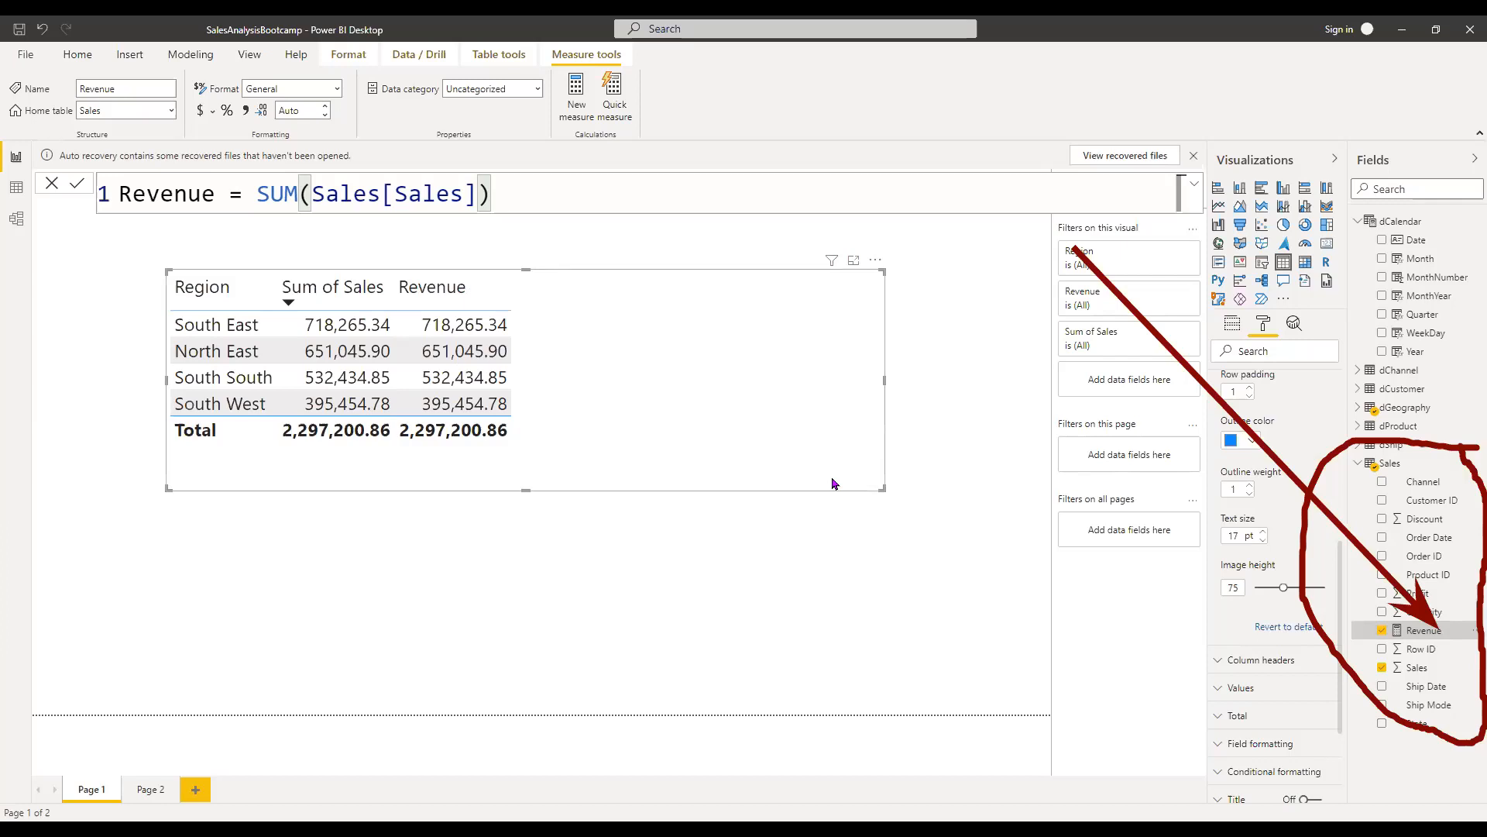
click(1387, 676)
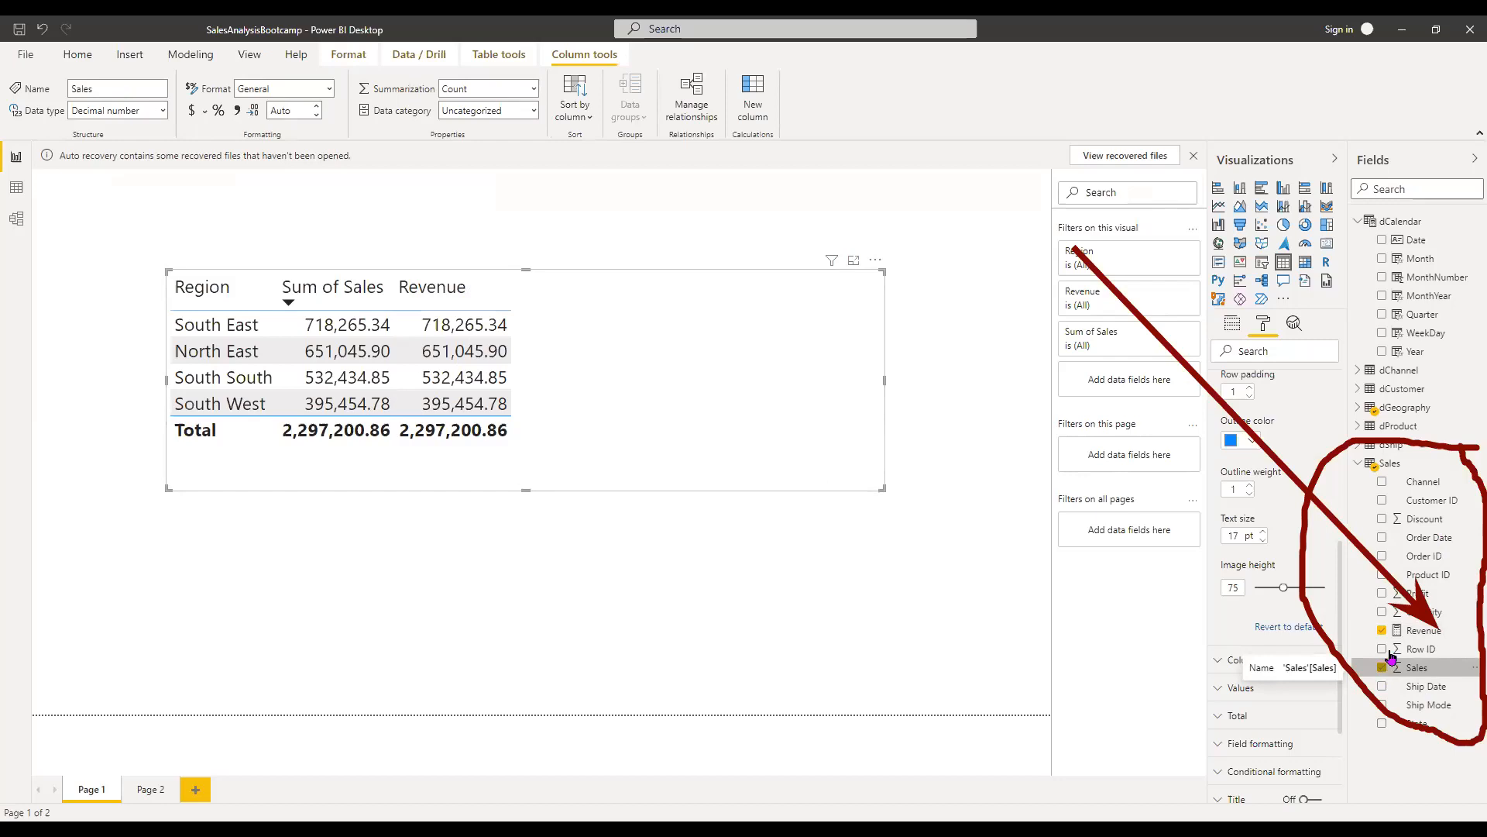
click(1384, 671)
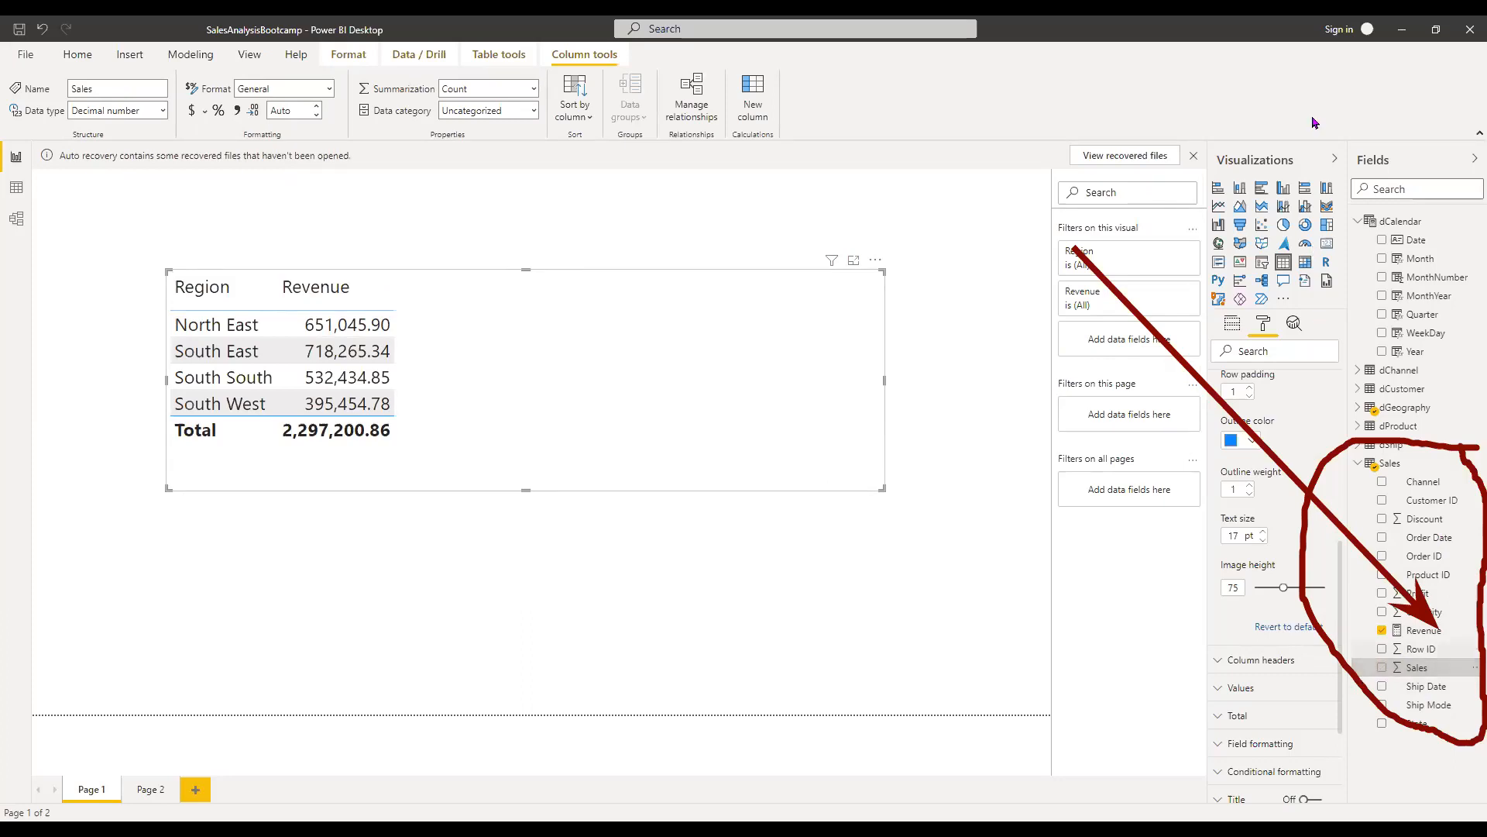
Step: Examine the rows of the Sales table in Data view and return to the report
click(16, 188)
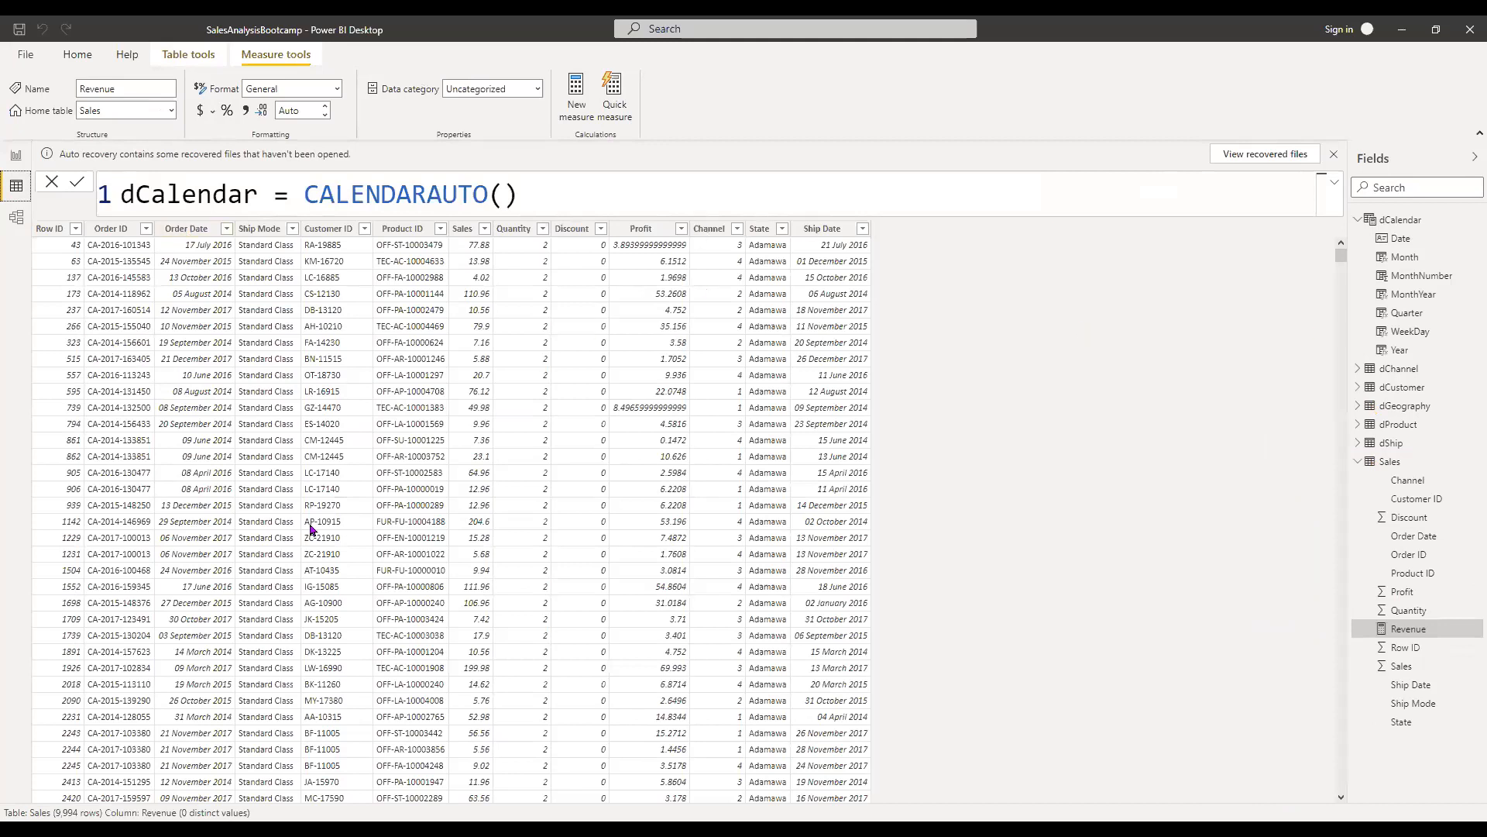
click(853, 282)
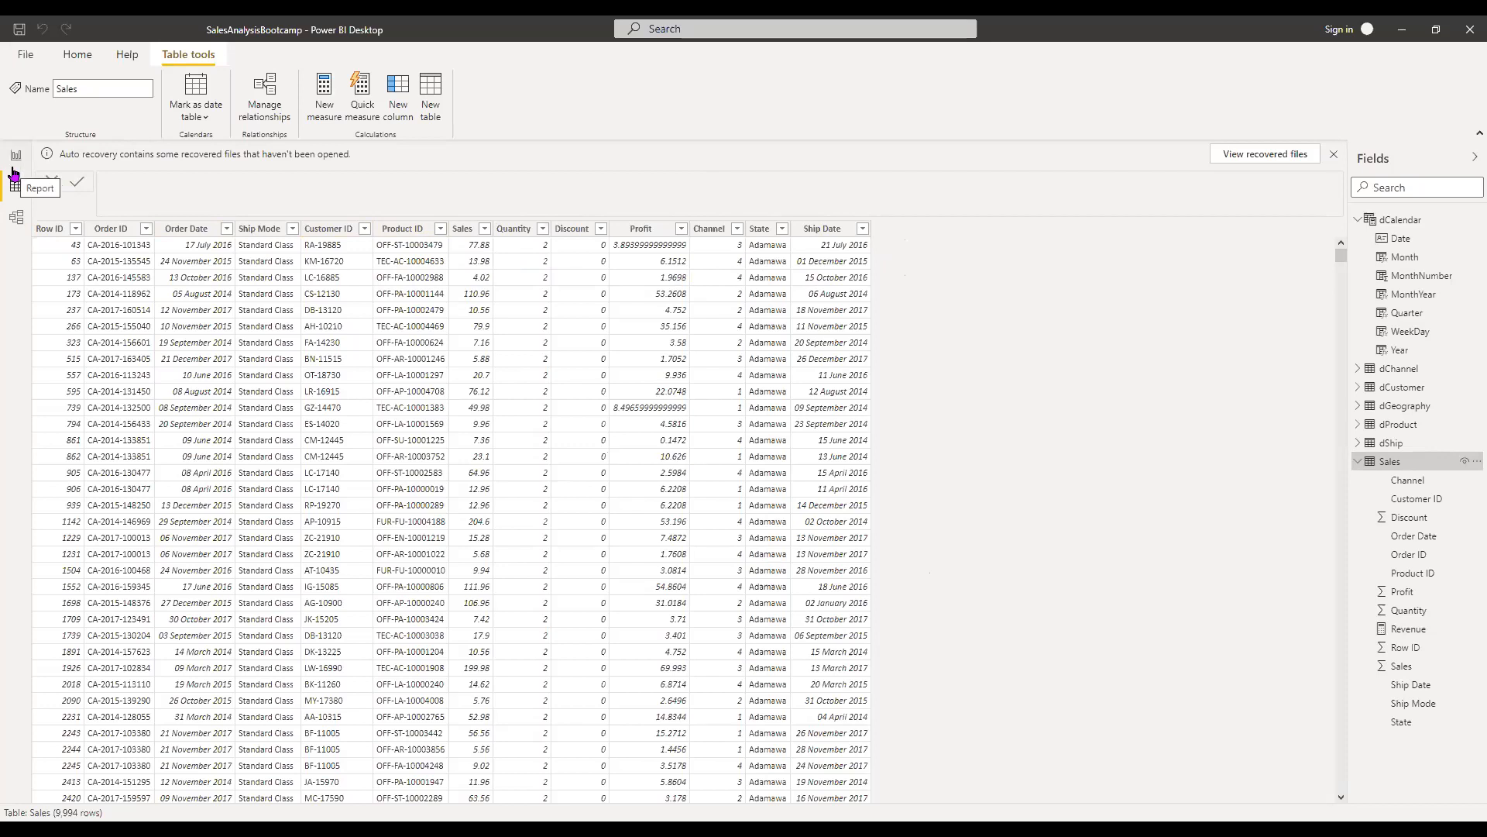
click(13, 173)
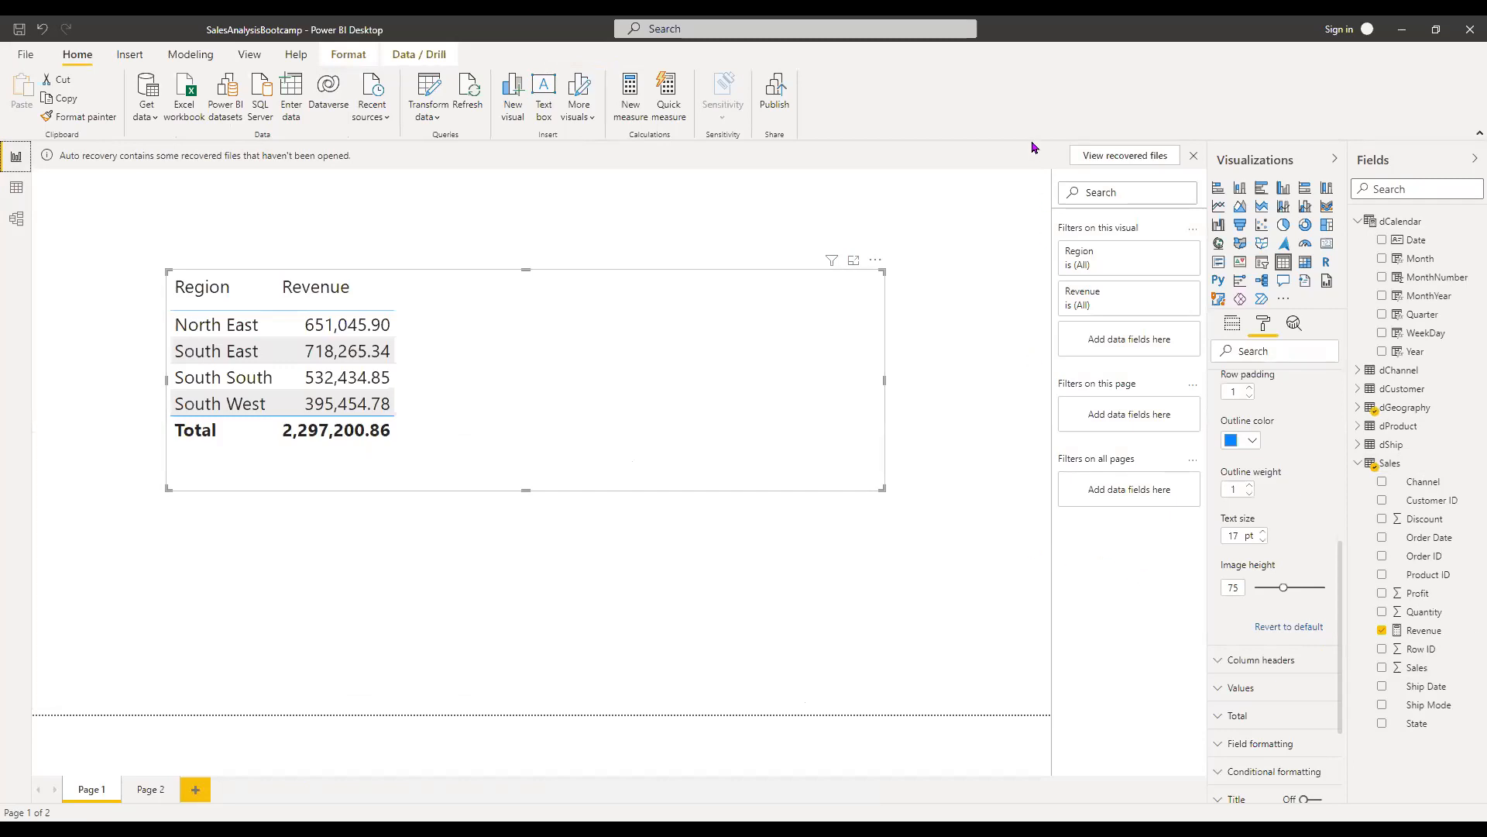
Step: Write the on-screen note "Aggregation based on filter" above the region table
double_click(643, 209)
text(Aggreg)
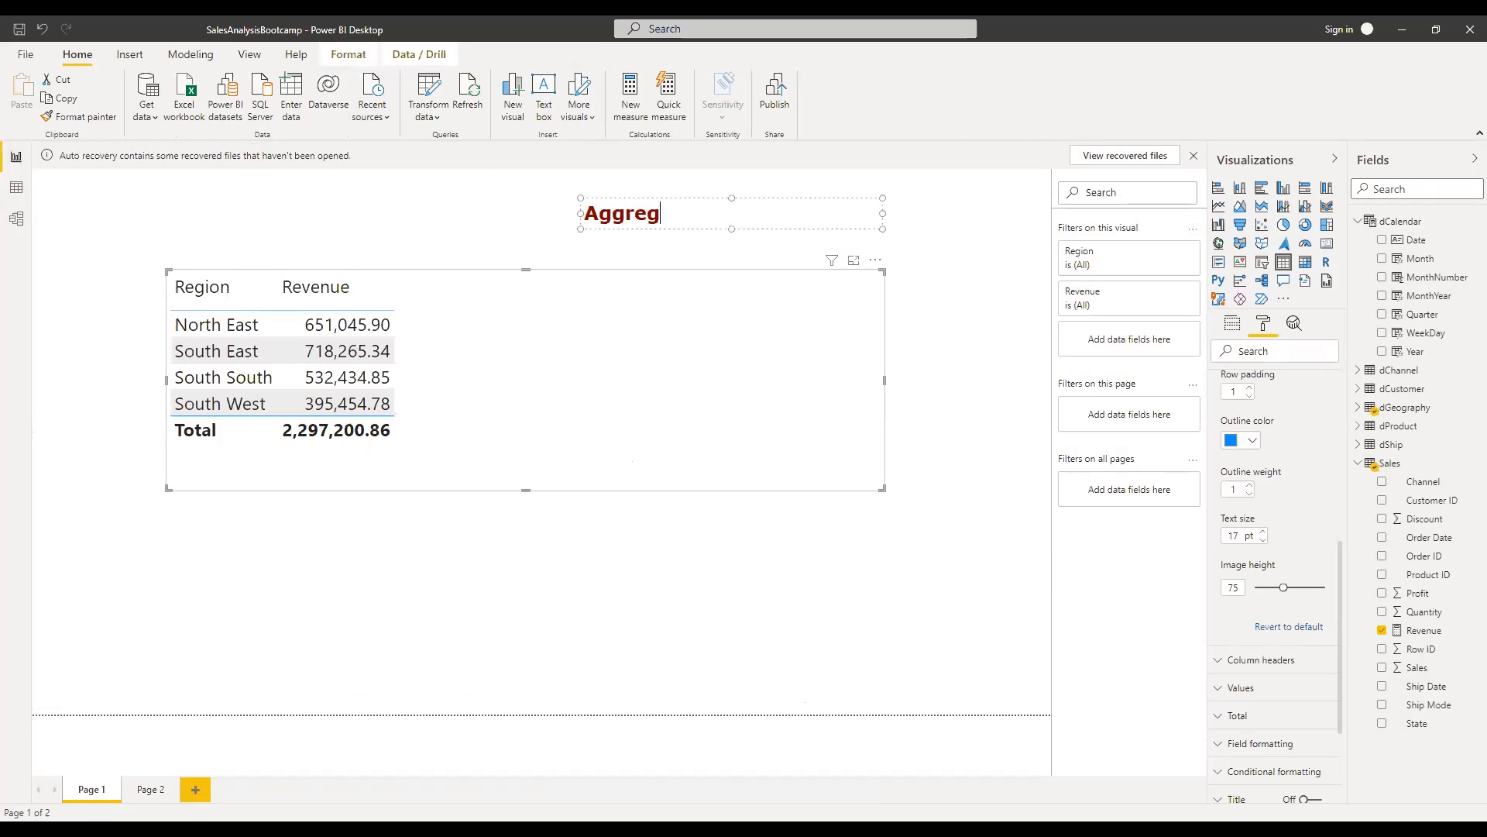
text(ation base)
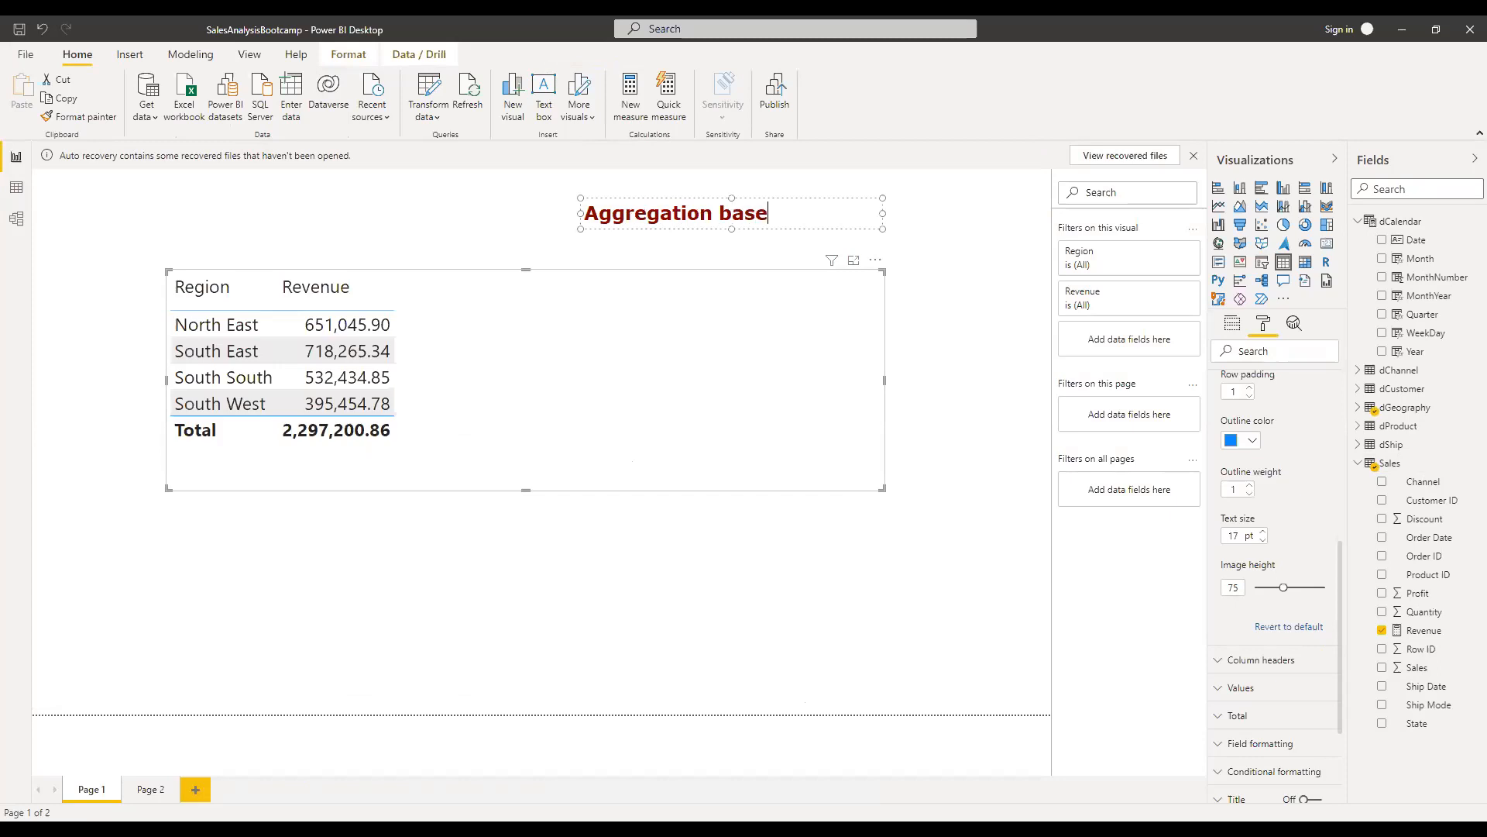
text(d on filter)
click(241, 261)
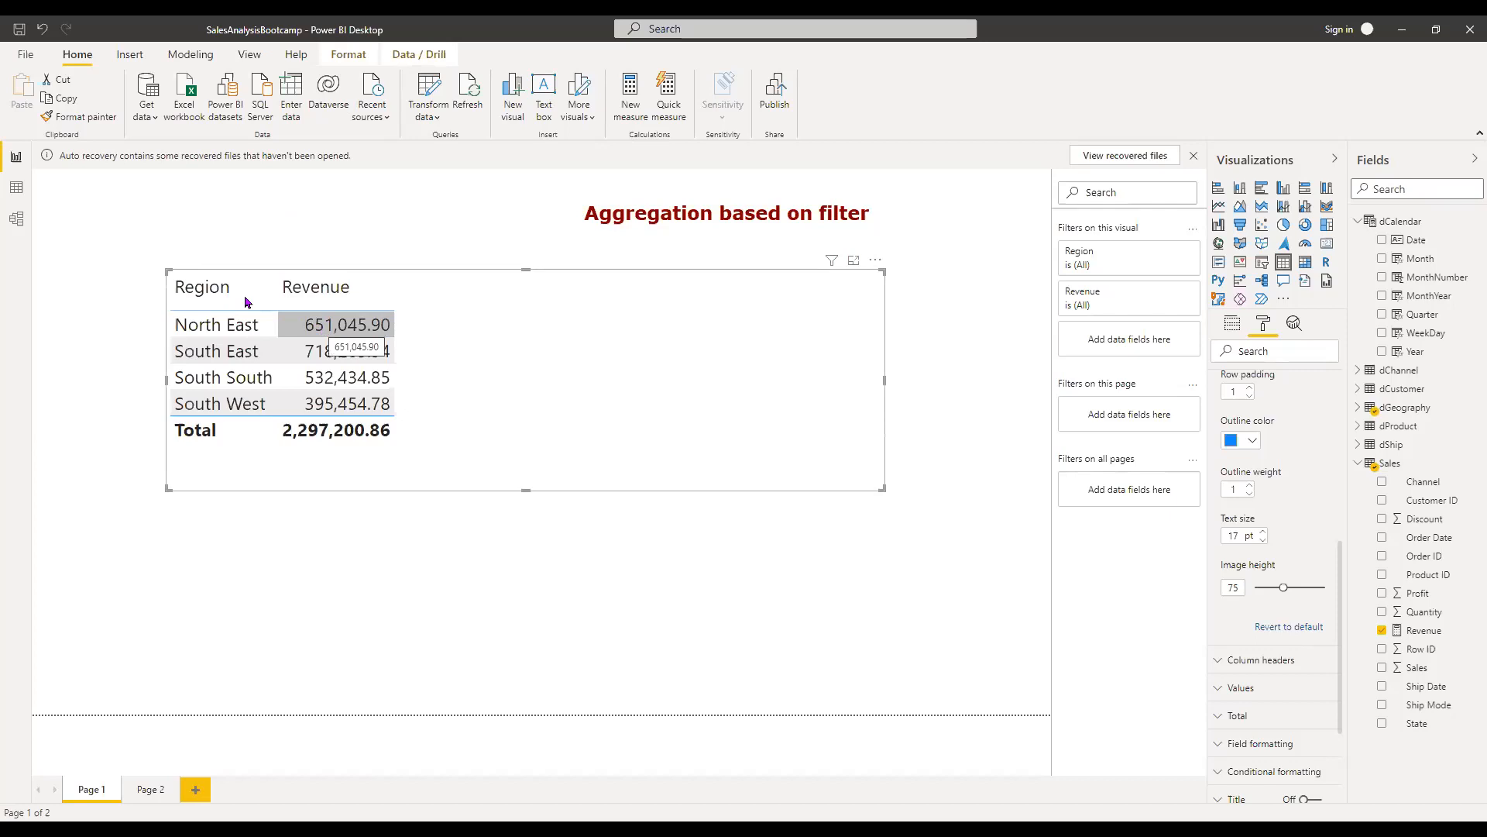
Step: Deselect the region table and open Page 2 of the report
click(244, 322)
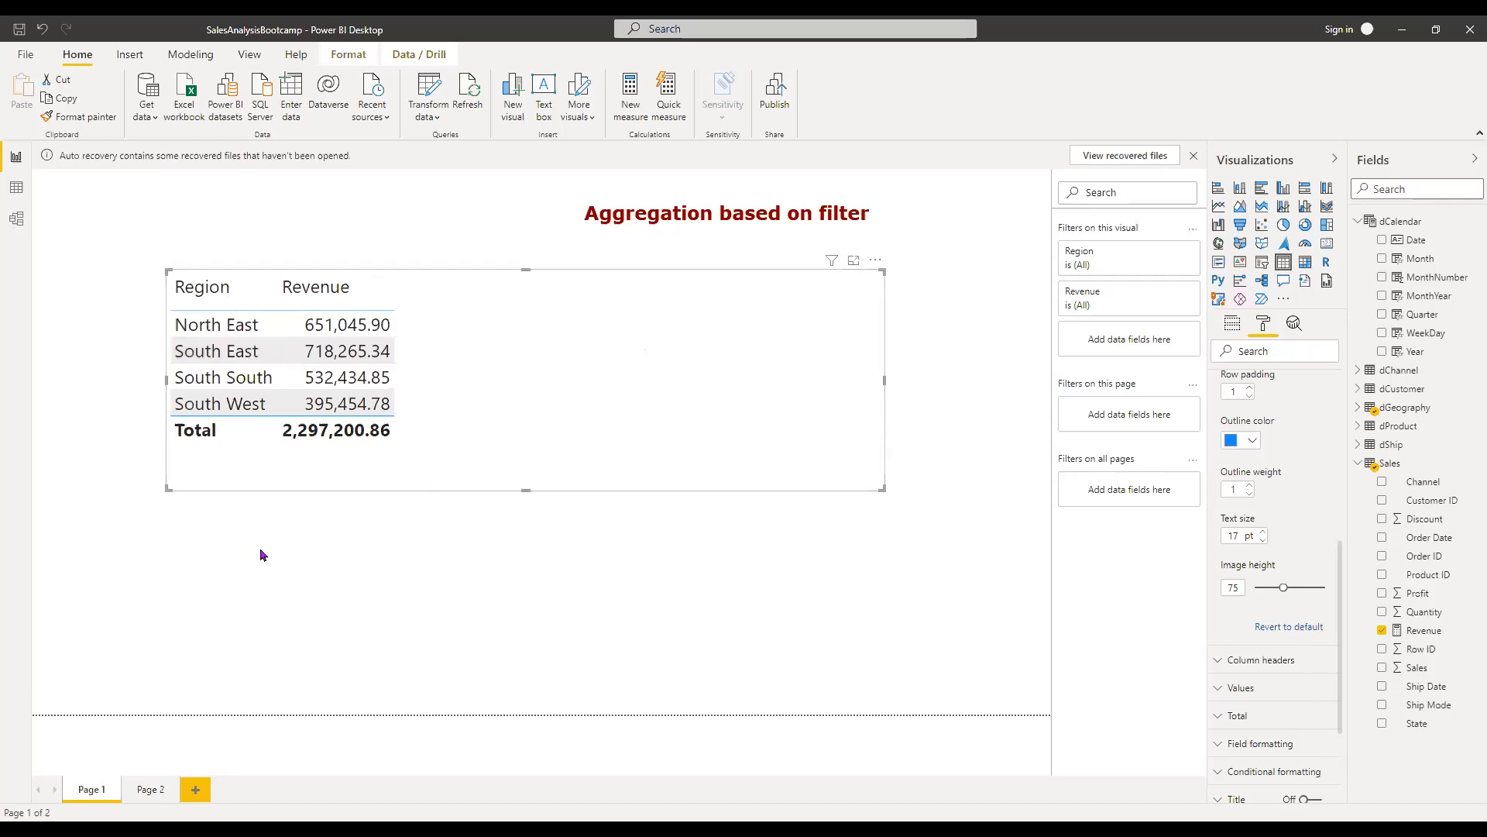
click(229, 660)
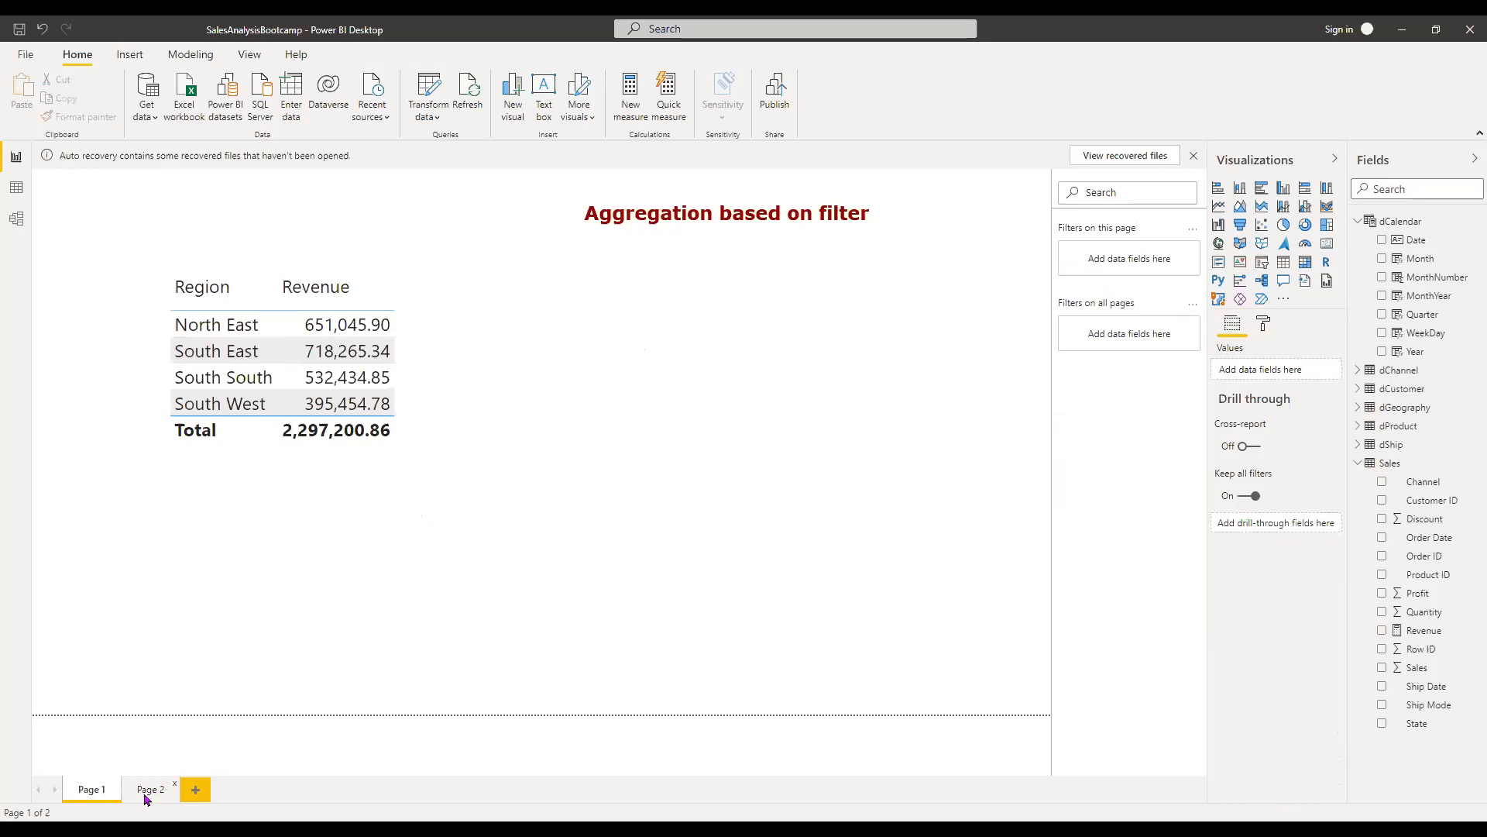
click(148, 790)
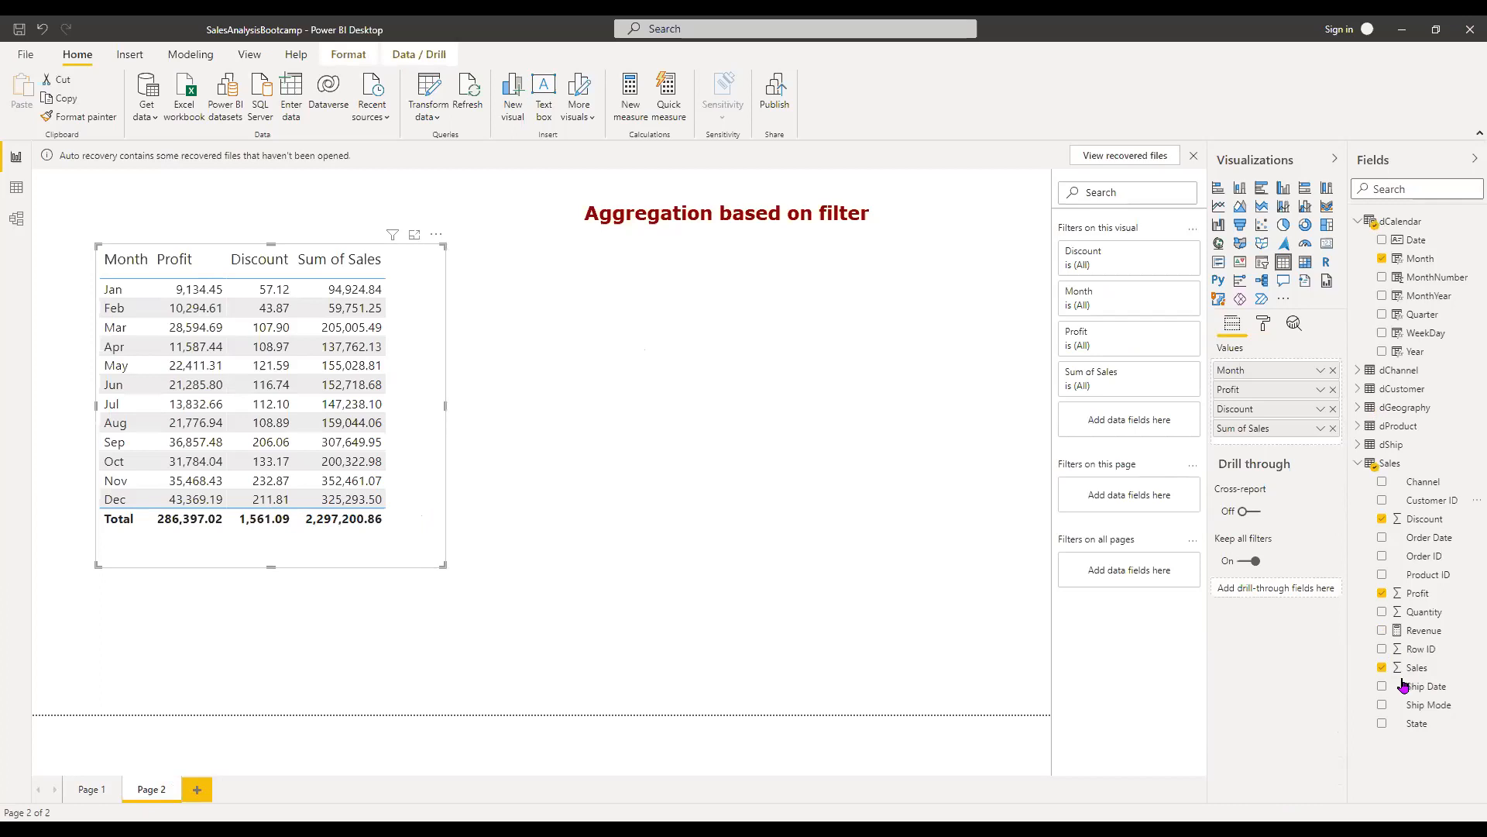
Step: Add the Revenue measure to the month table on Page 2, widening and shifting the table to show the extra column
click(1383, 632)
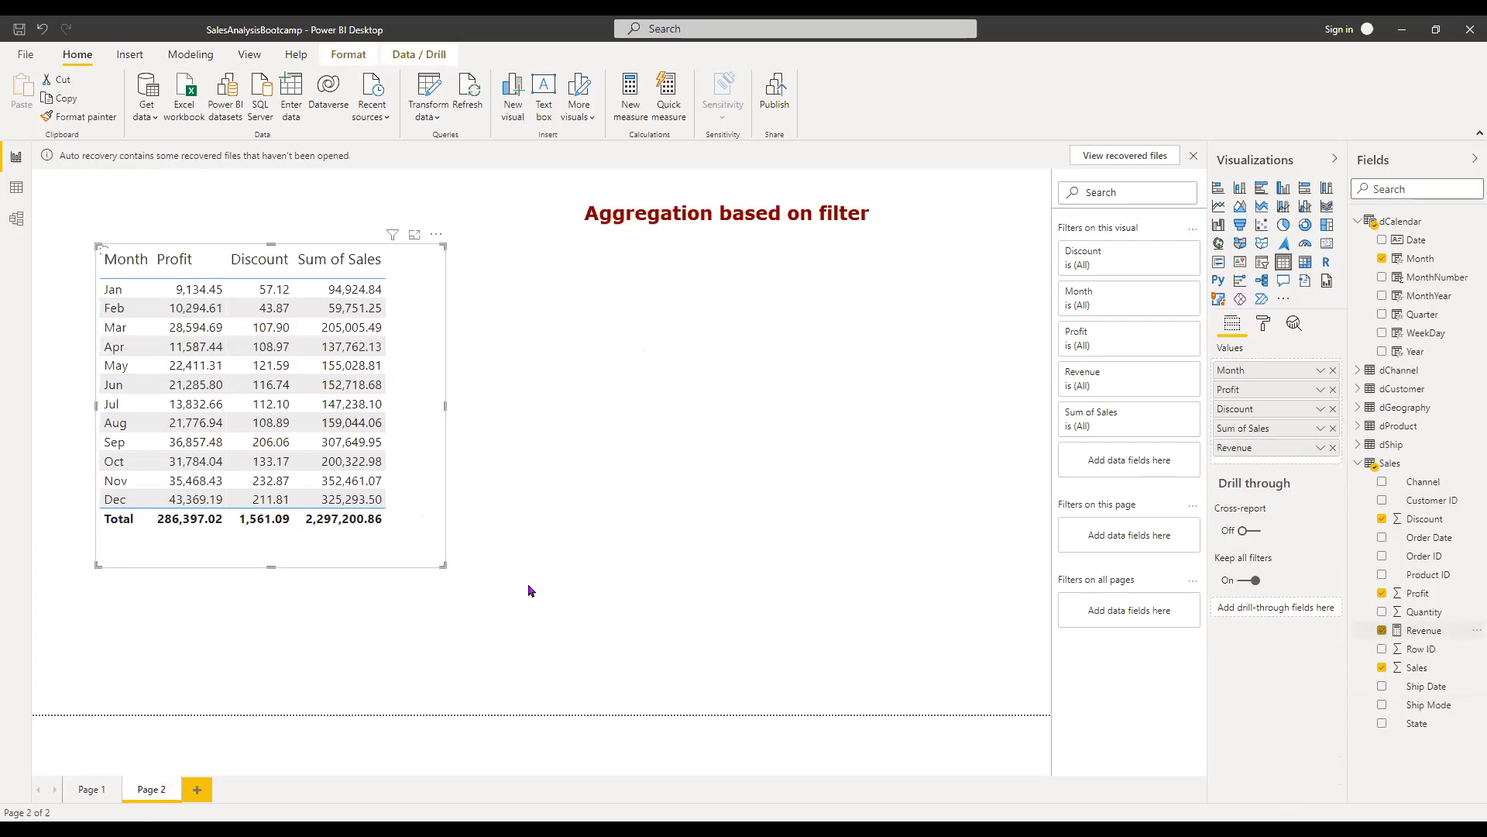
drag(524, 571, 595, 570)
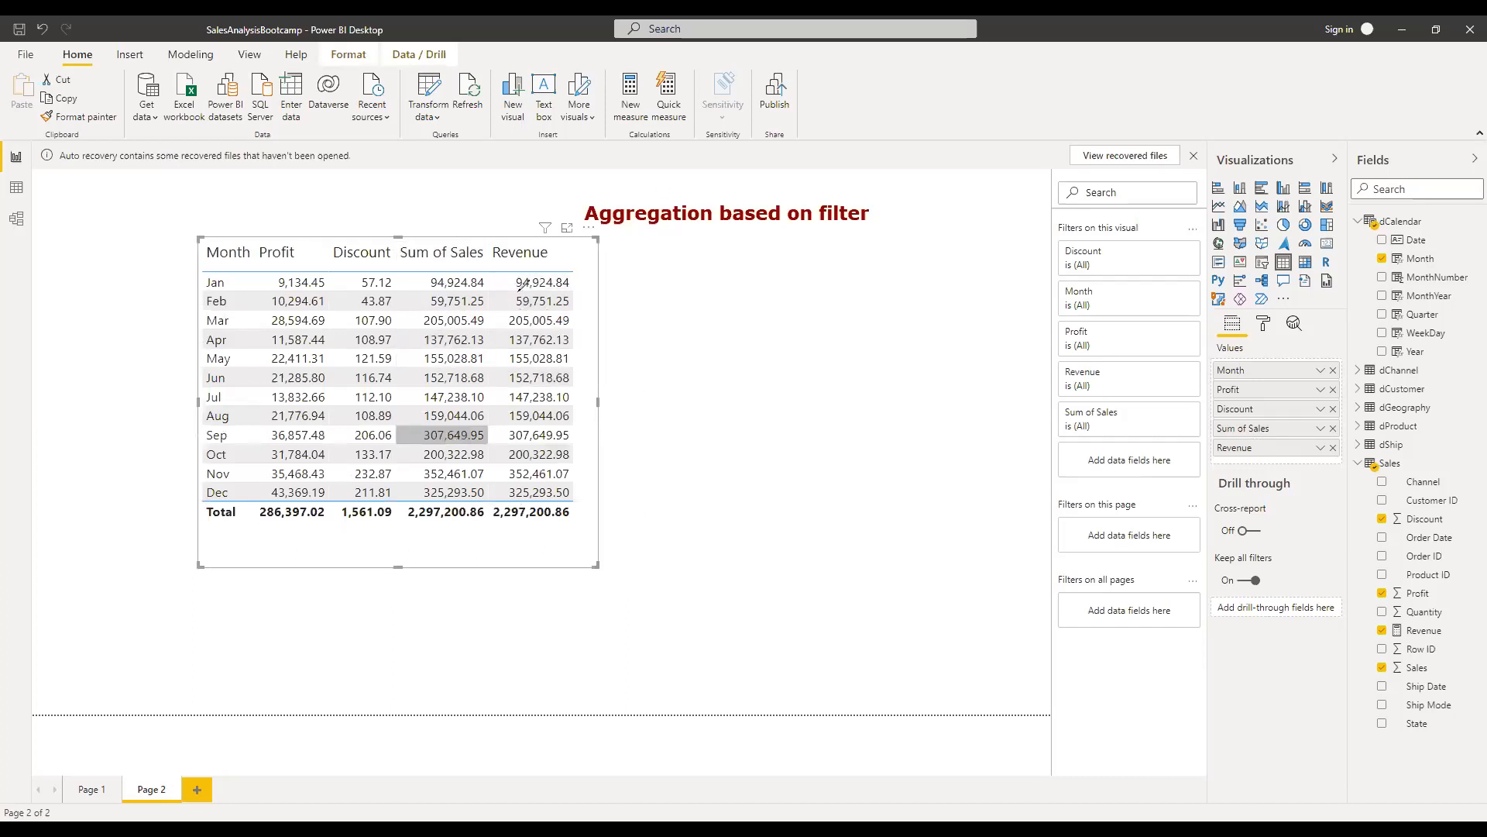
click(682, 349)
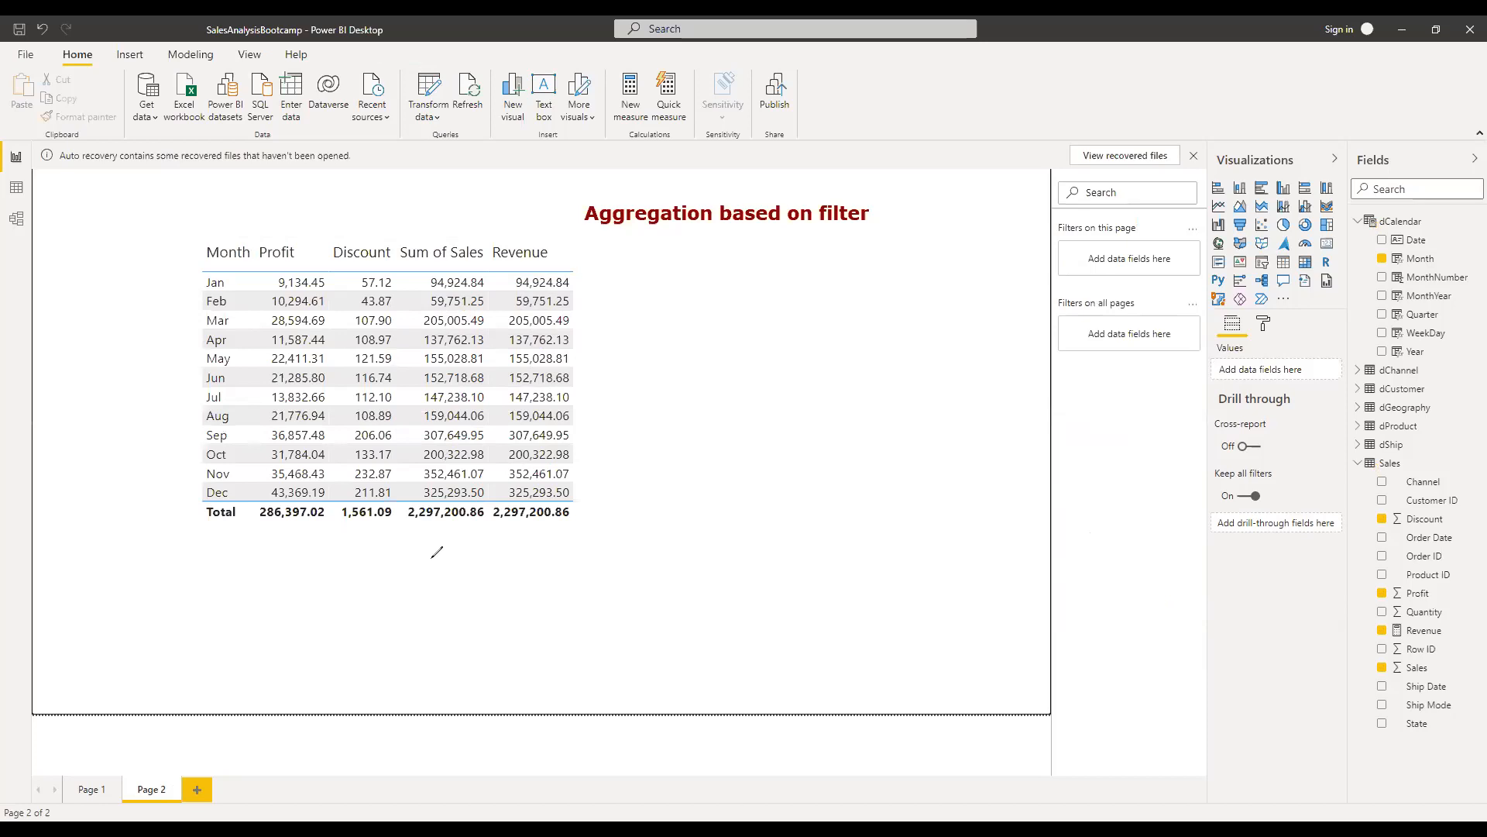
Step: Circle the Sum of Sales and Revenue columns, write the on-screen note "Filter Context" beside the month table, and clear the annotations
drag(415, 497, 422, 551)
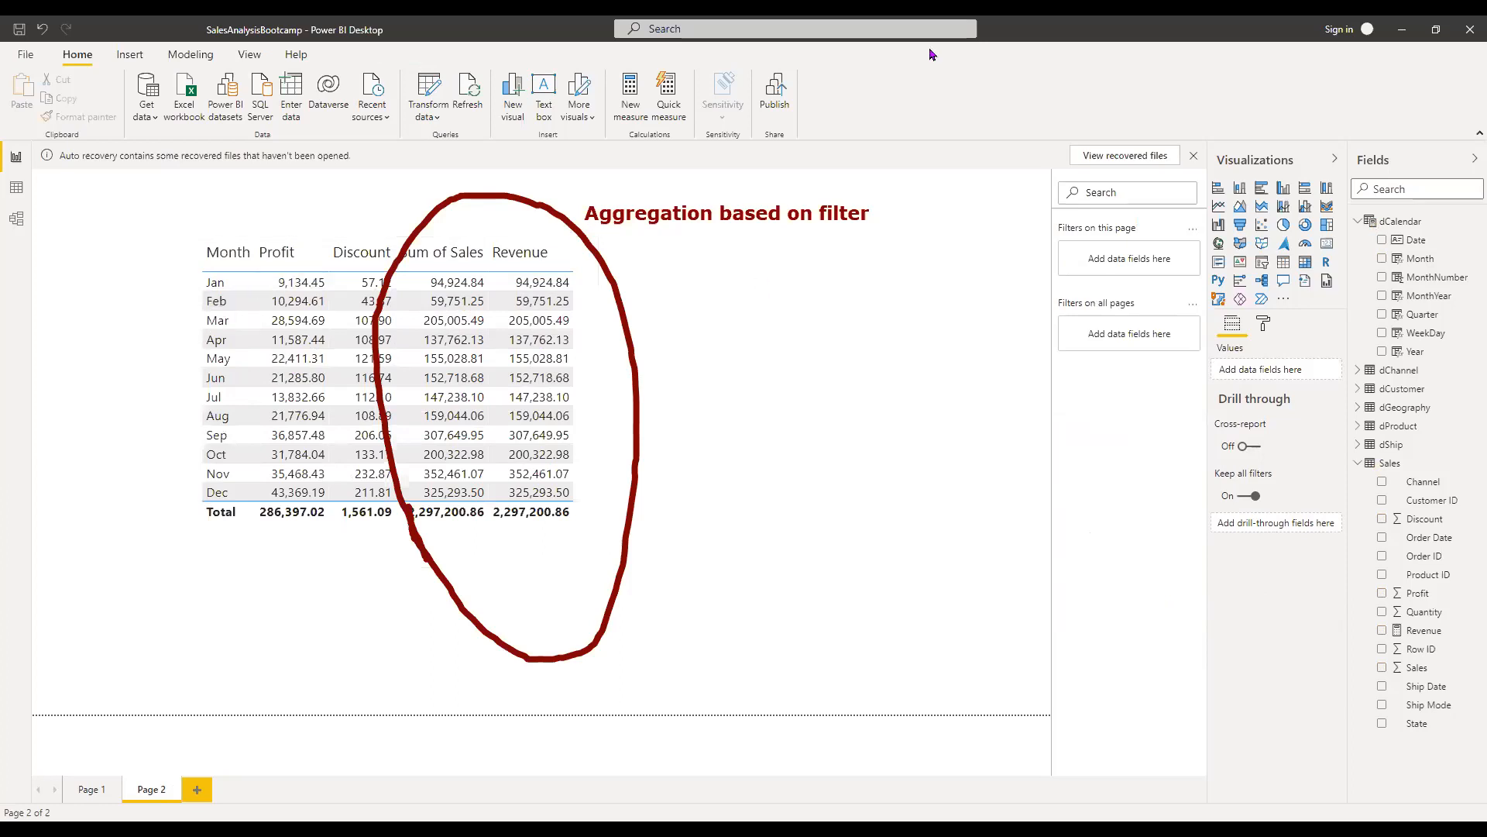
click(846, 277)
text(FIlter COntext)
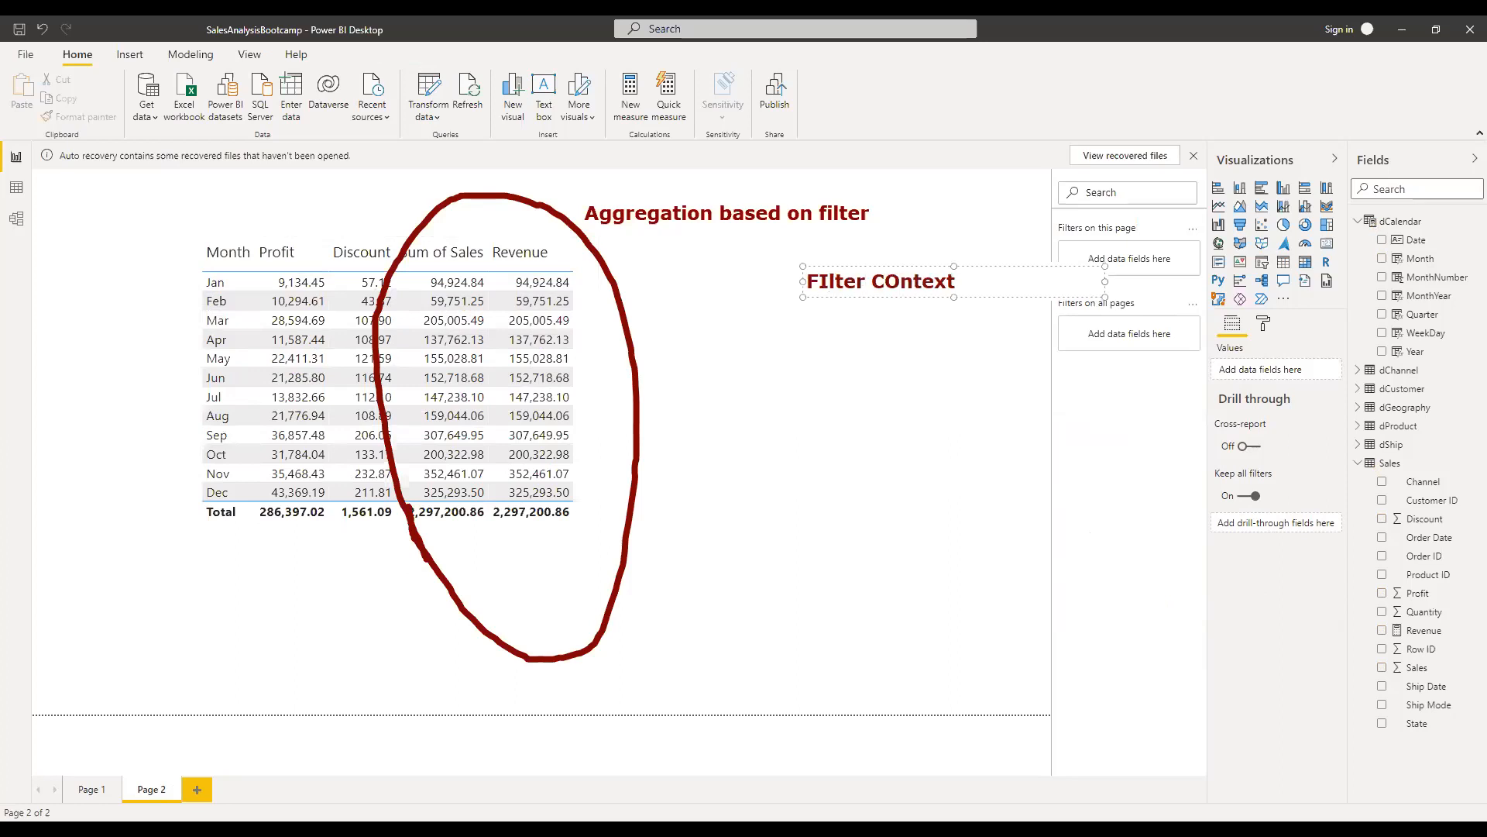
key(BackSpace)
text(o)
key(BackSpace)
text(i)
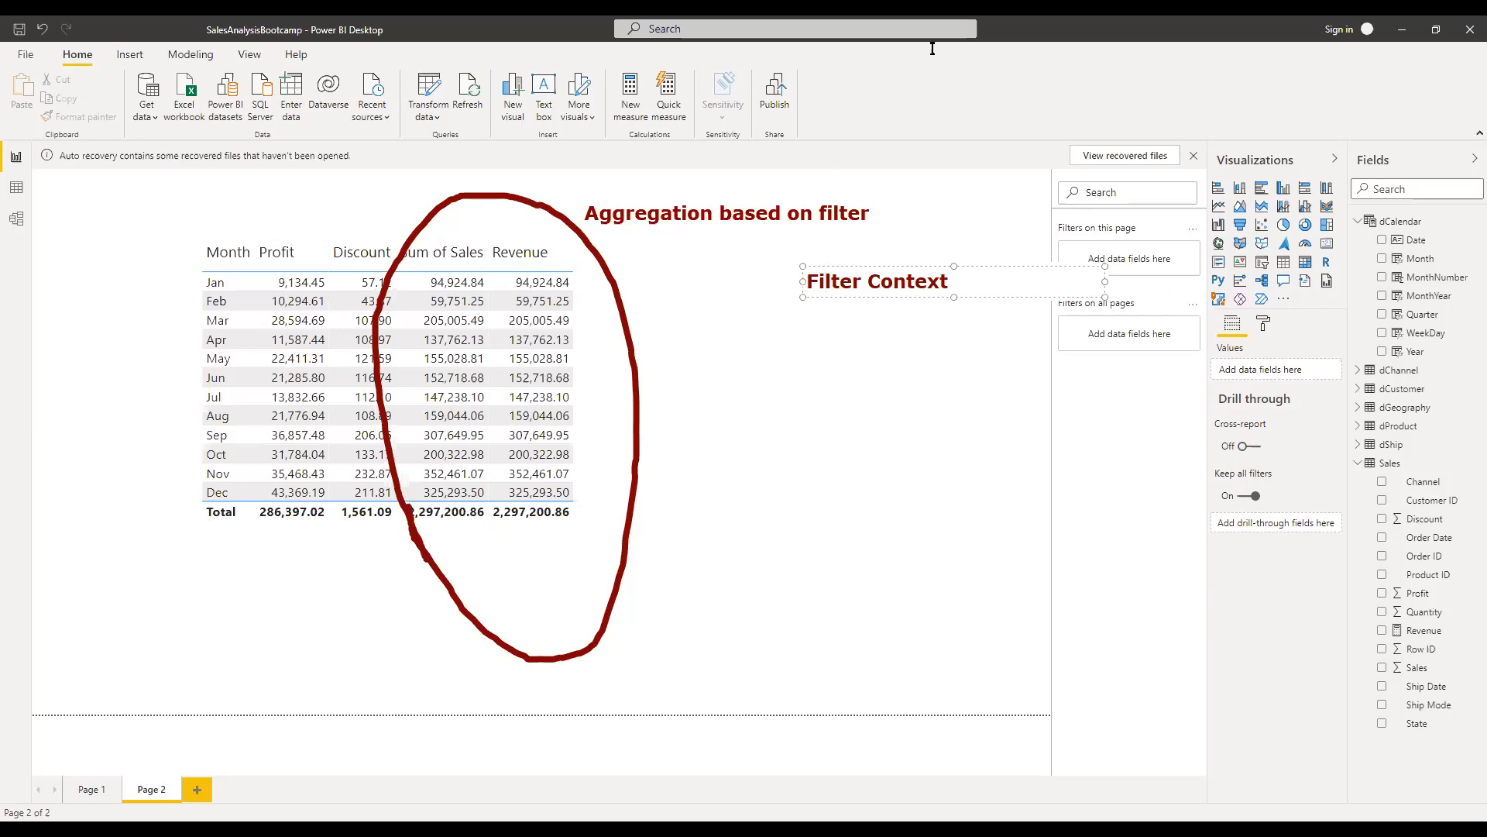
key(Escape)
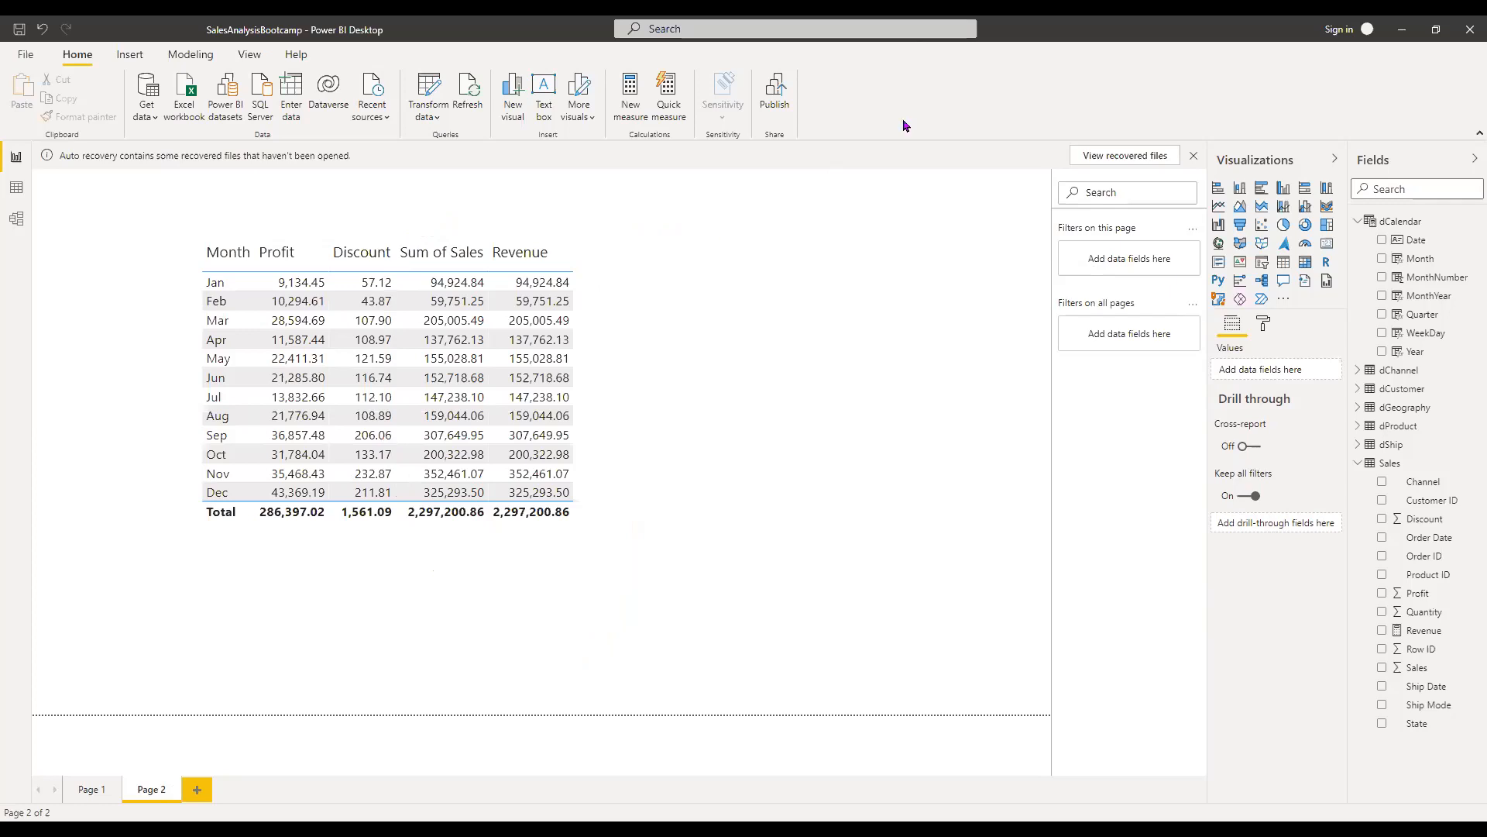
Step: Write an on-screen note beside the month table listing "Column", "Table", "Another Measure" and, after a blank line, "Function"
click(720, 226)
key(Return)
key(BackSpace)
text(Column)
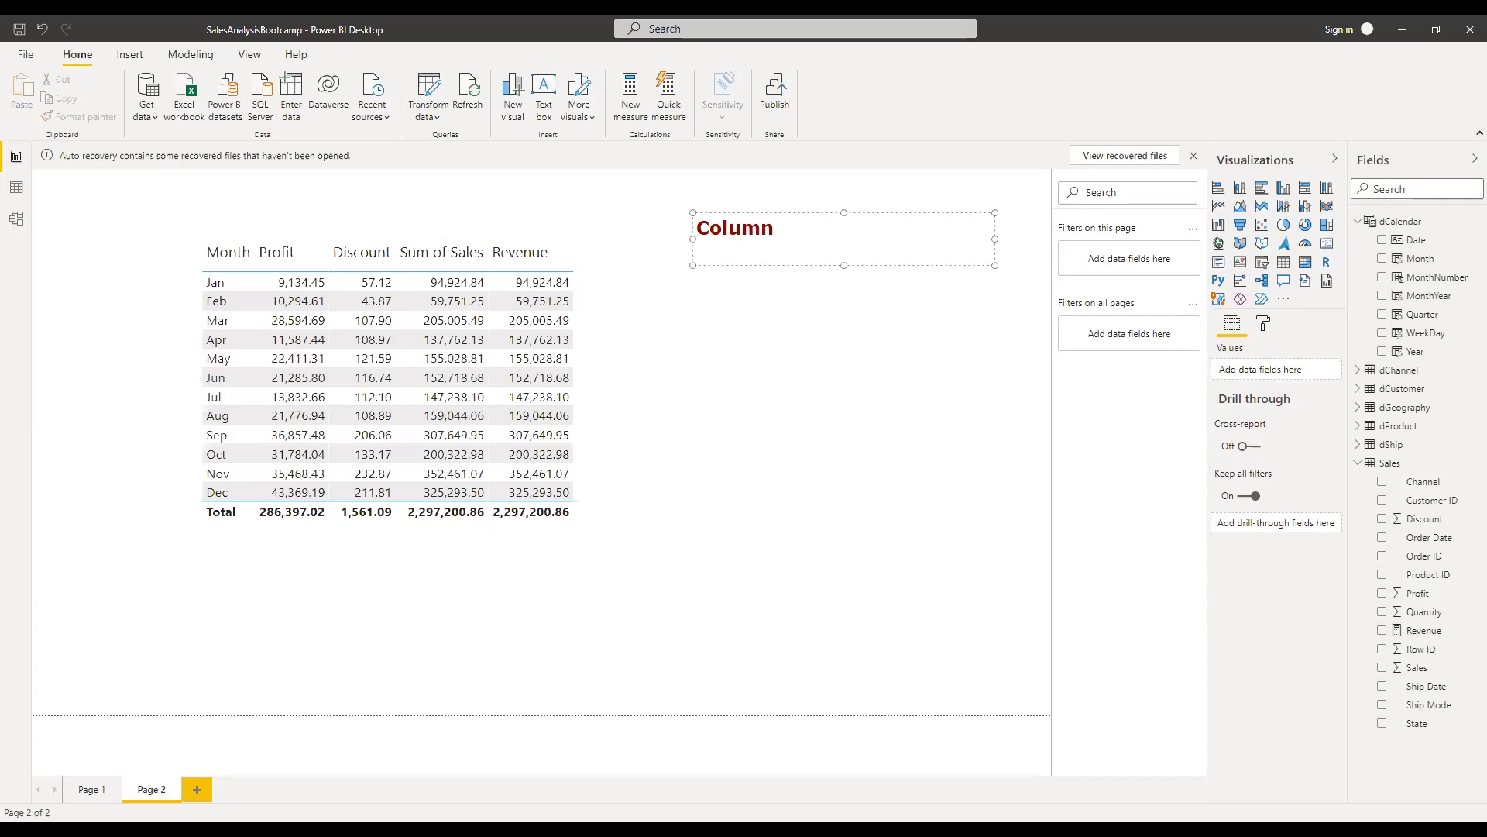
key(Return)
text(Table)
key(Return)
text(Another Measure)
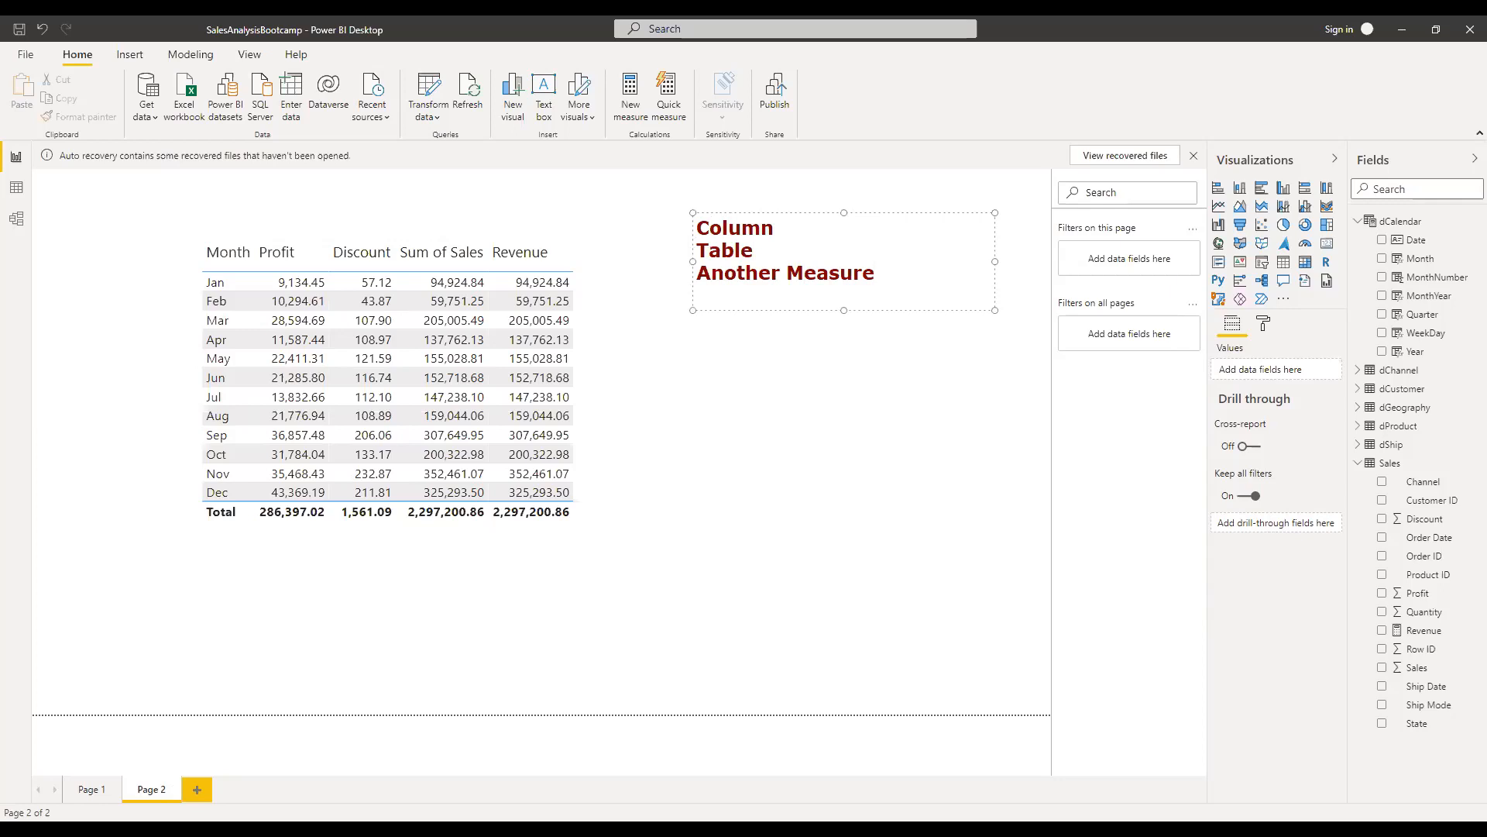
key(Return)
key(Return)
text(Function)
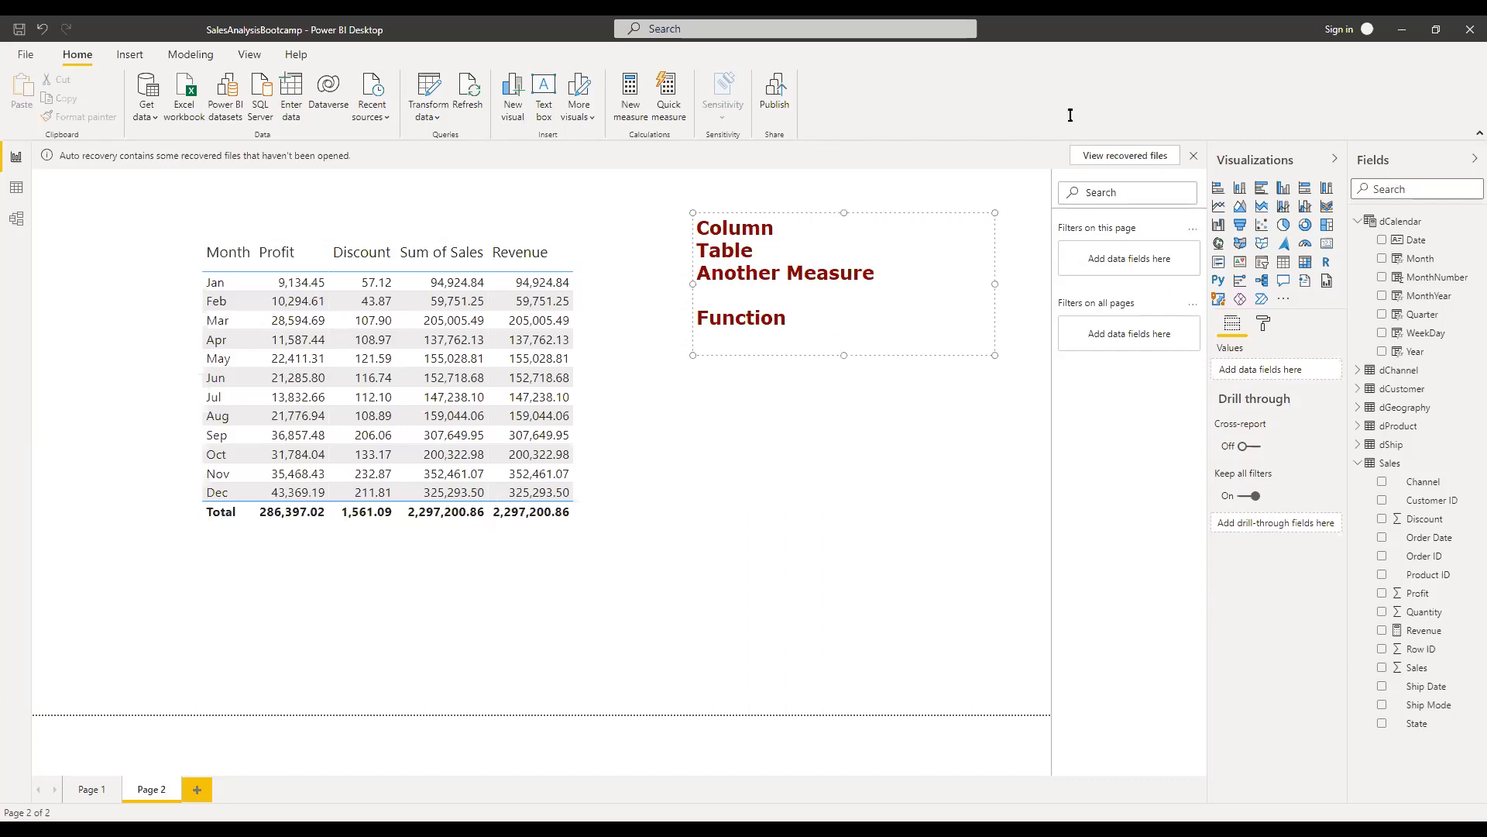
click(170, 279)
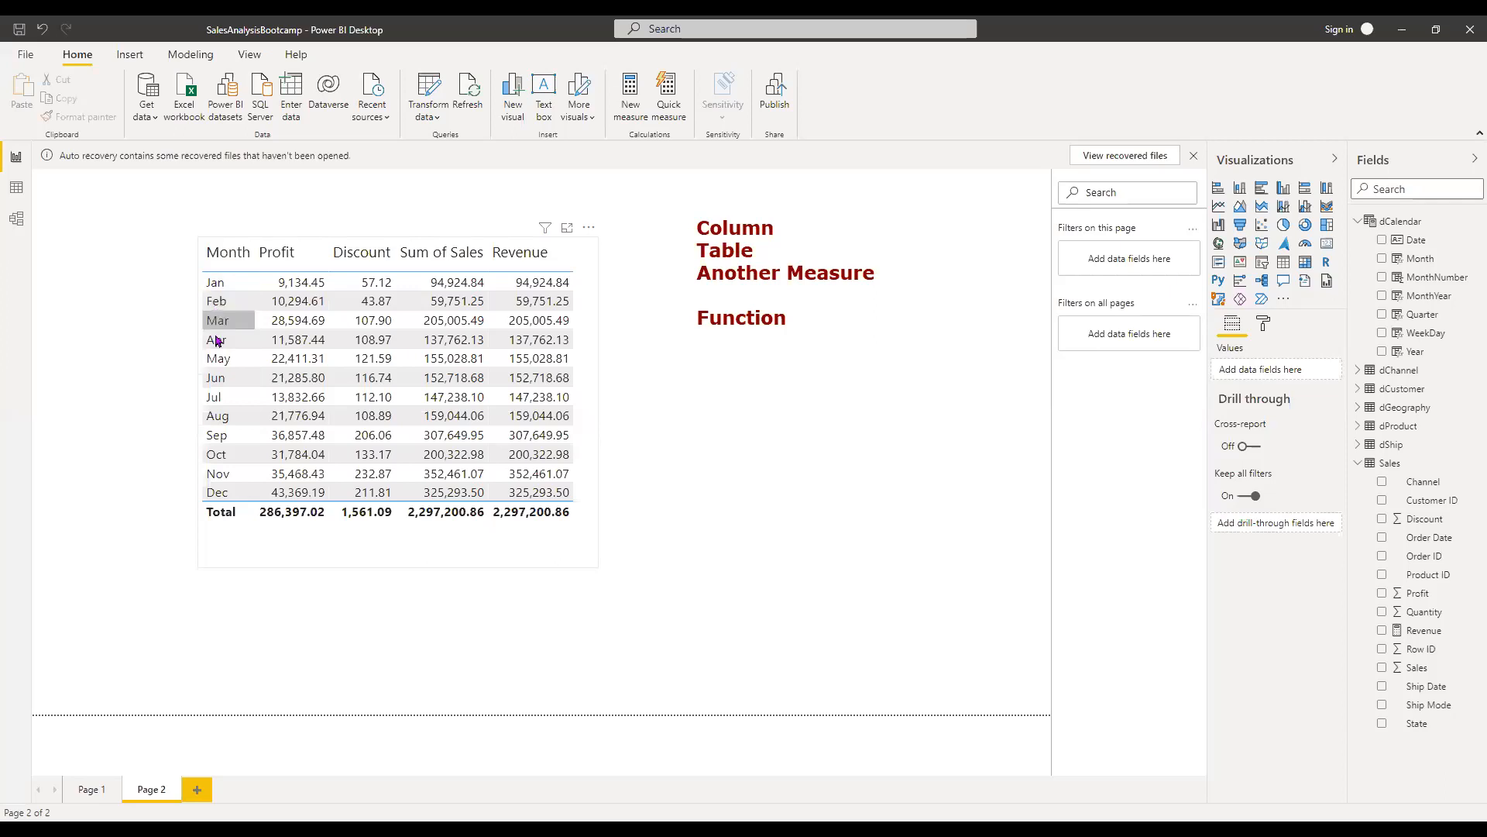
Step: Review the region table on Page 1 and examine the formula of the dCalendar table's Month column in Data view
click(93, 789)
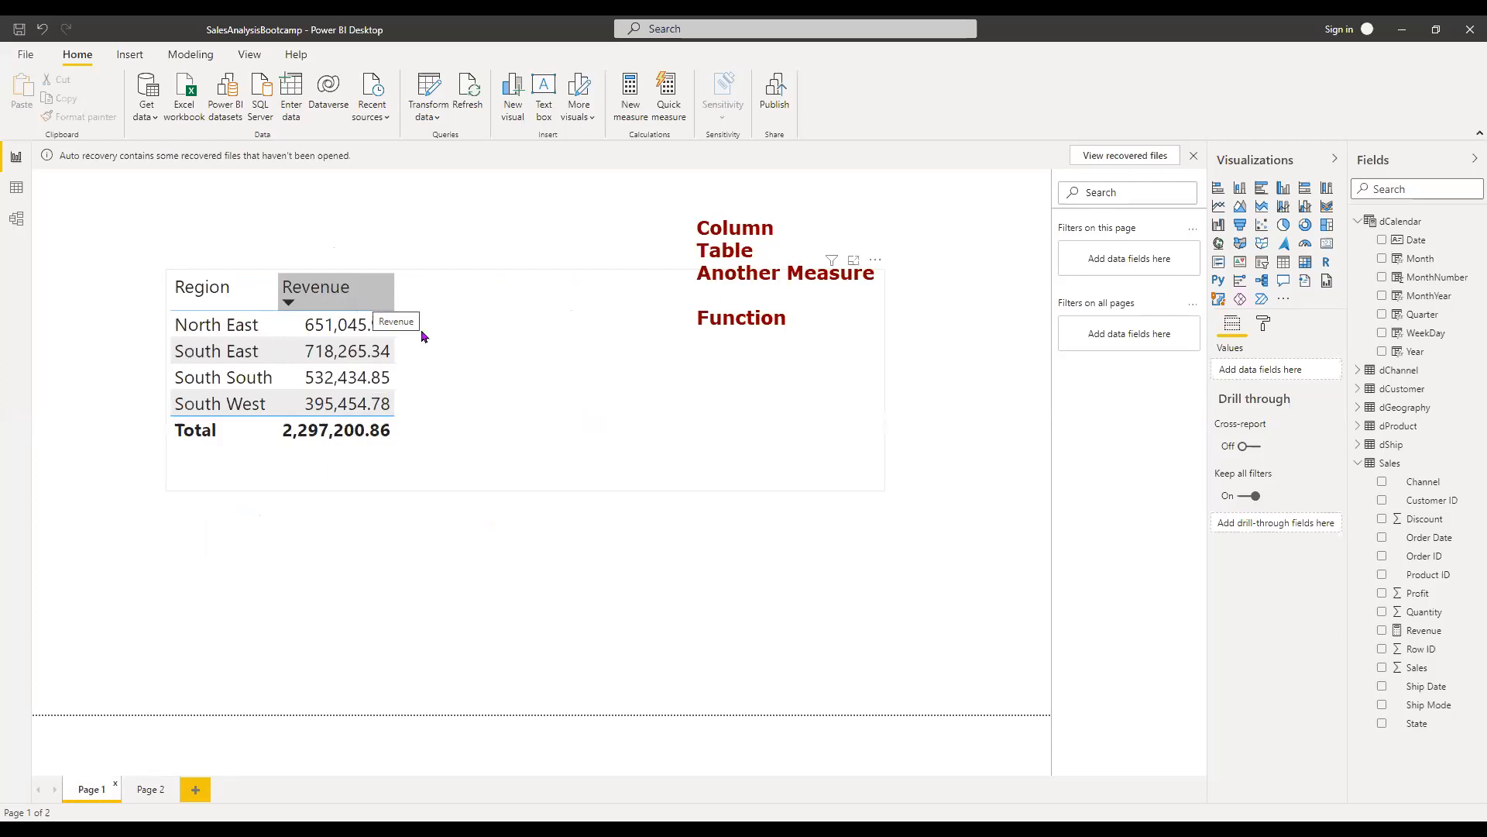
click(459, 352)
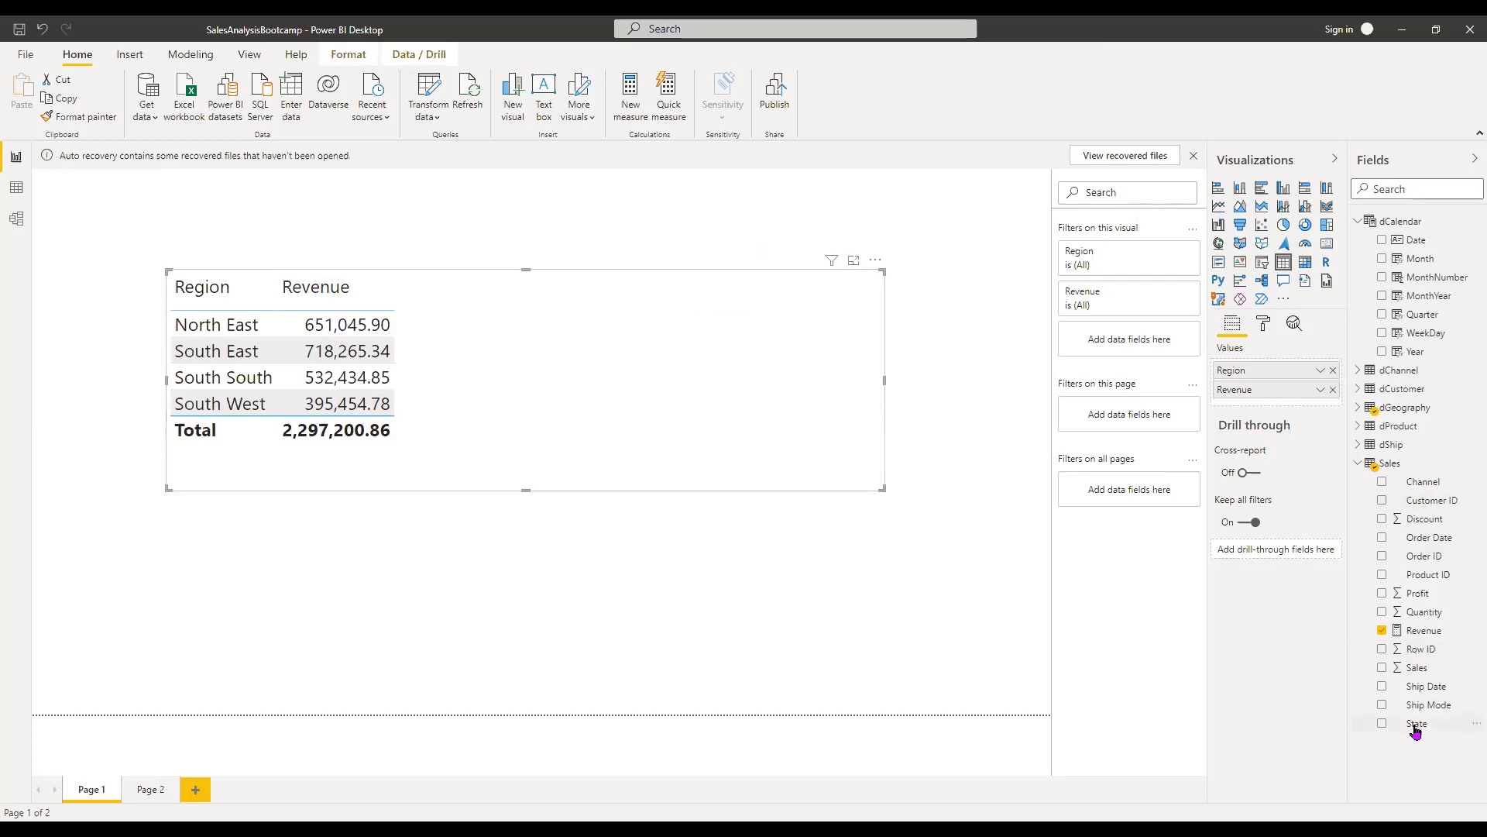
click(19, 188)
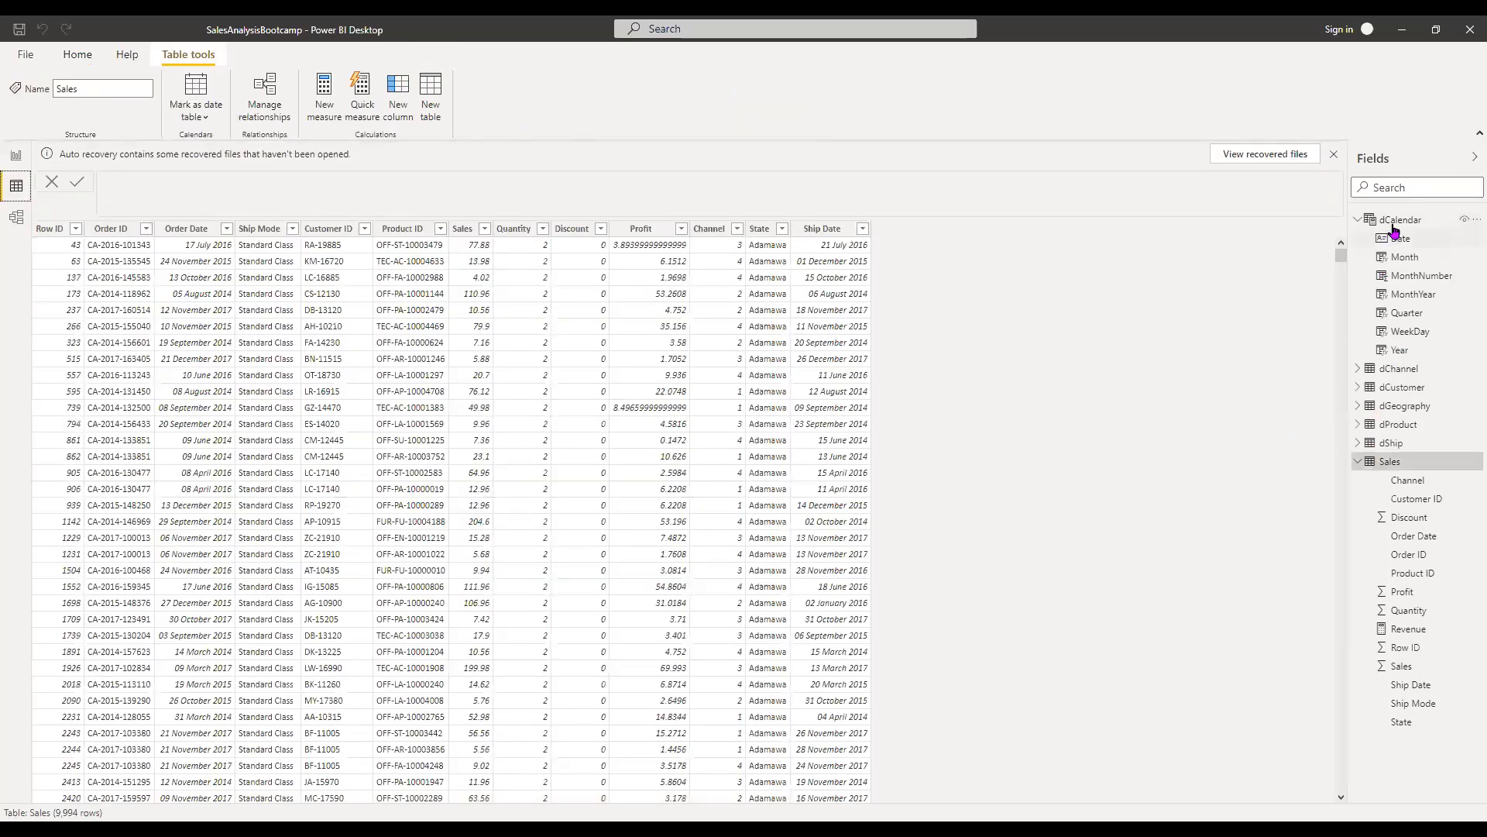
click(1394, 225)
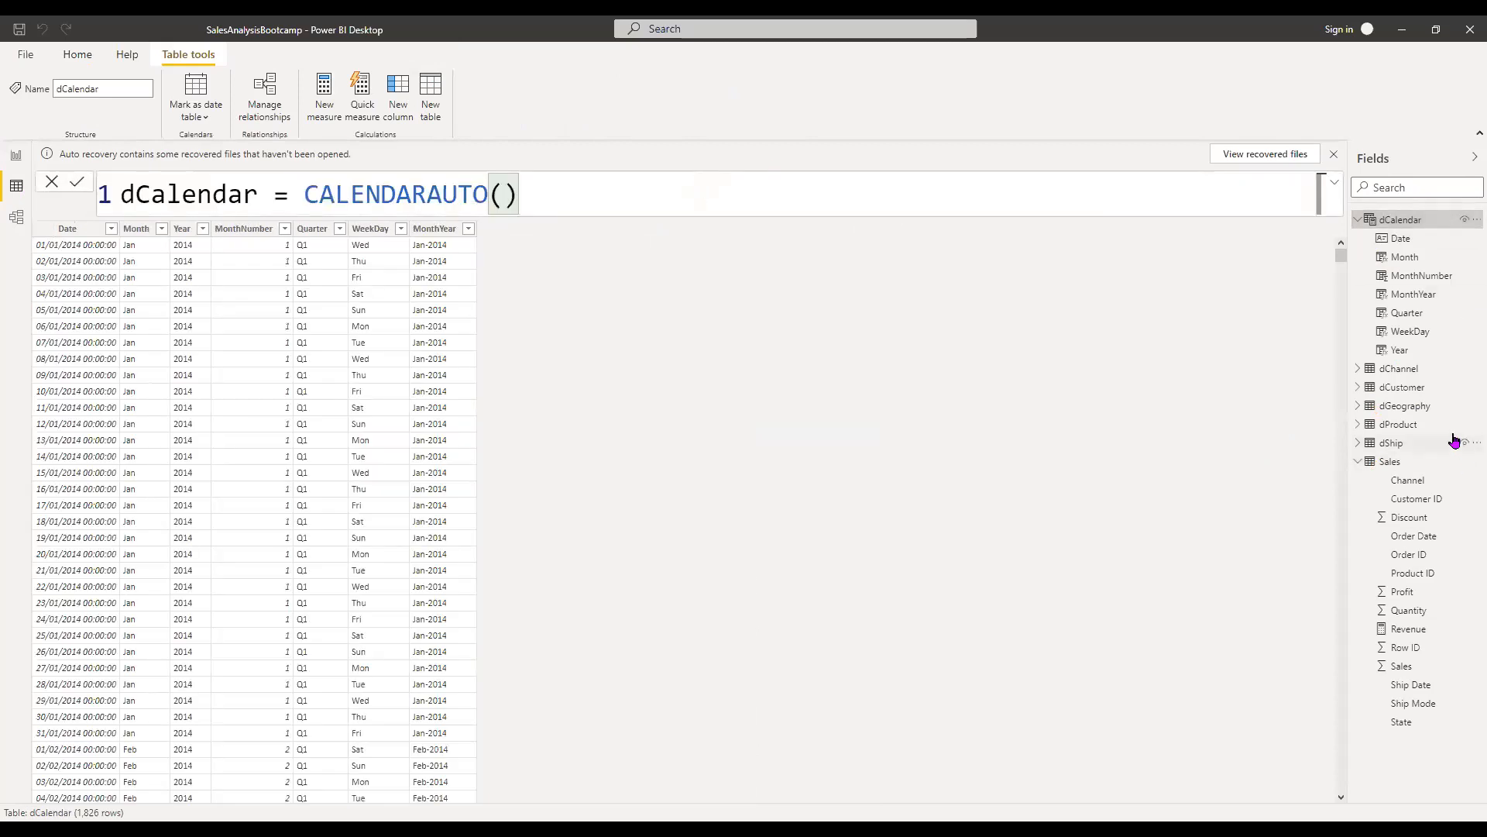
click(149, 235)
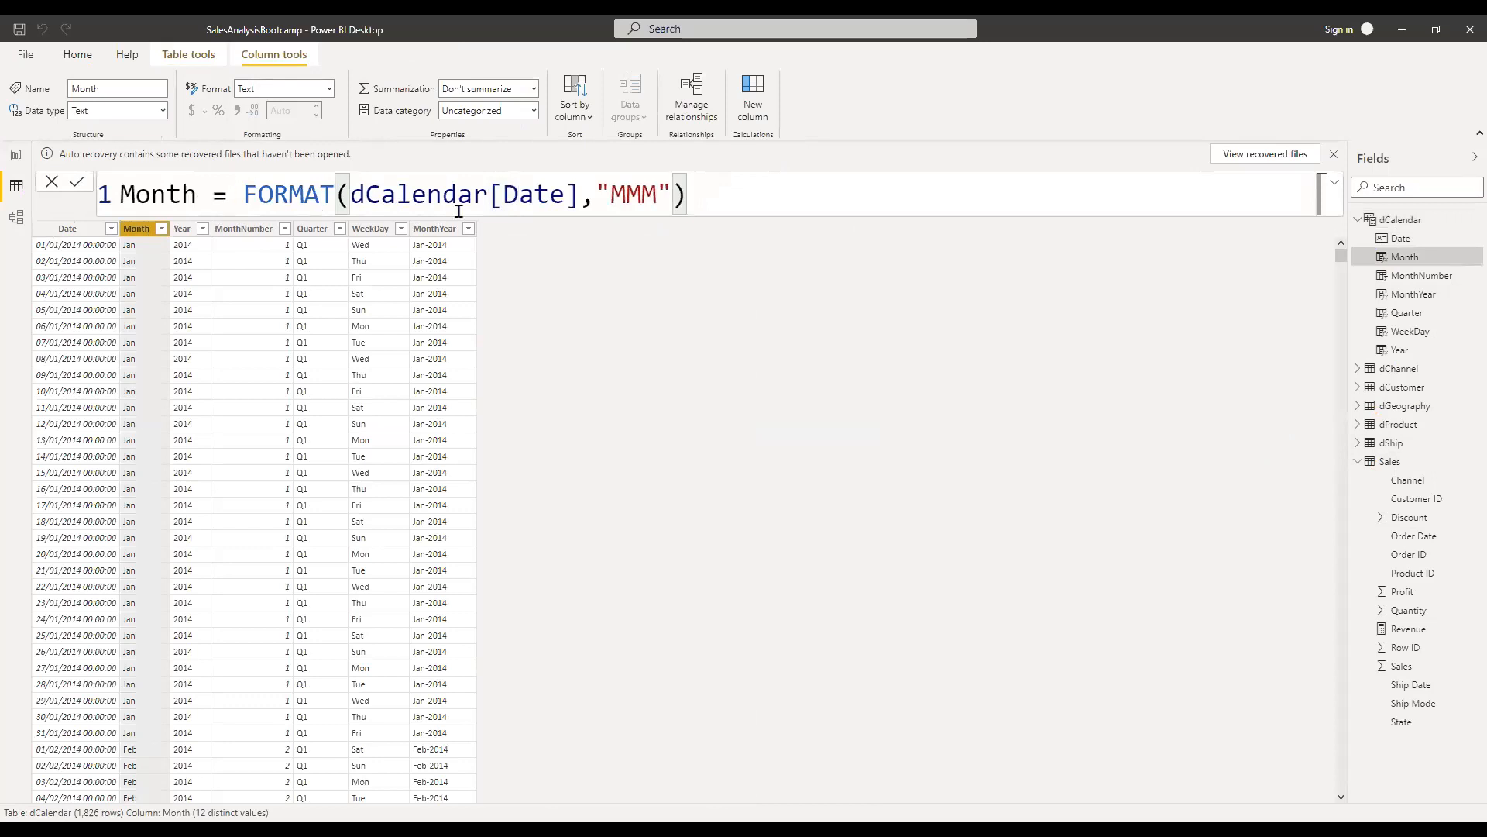
drag(230, 193, 760, 199)
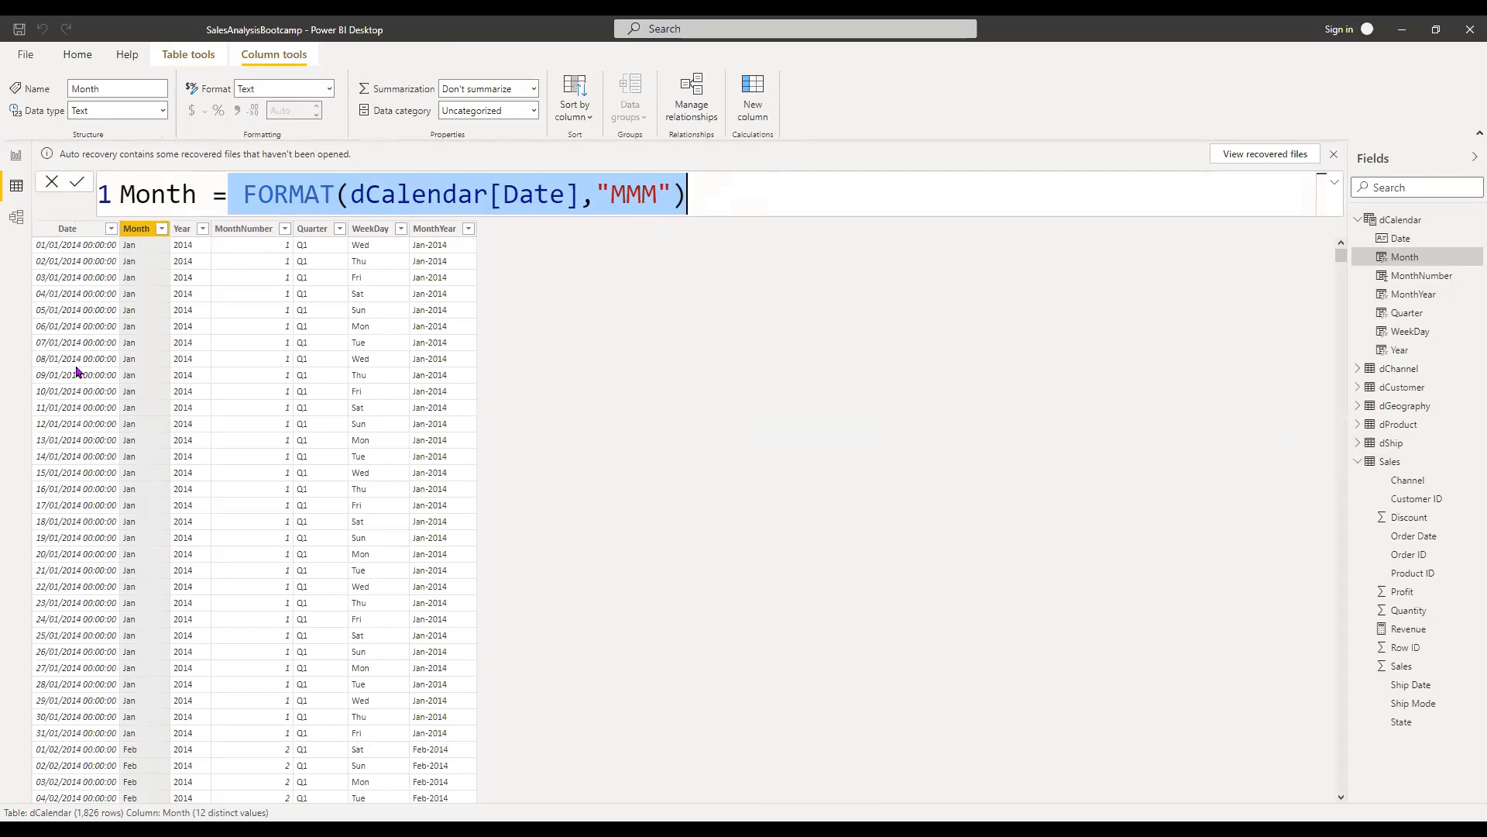
Step: Add a calculated column to the Sales table with the formula discountedSales = 0.99*Sales[Sales]
click(1405, 468)
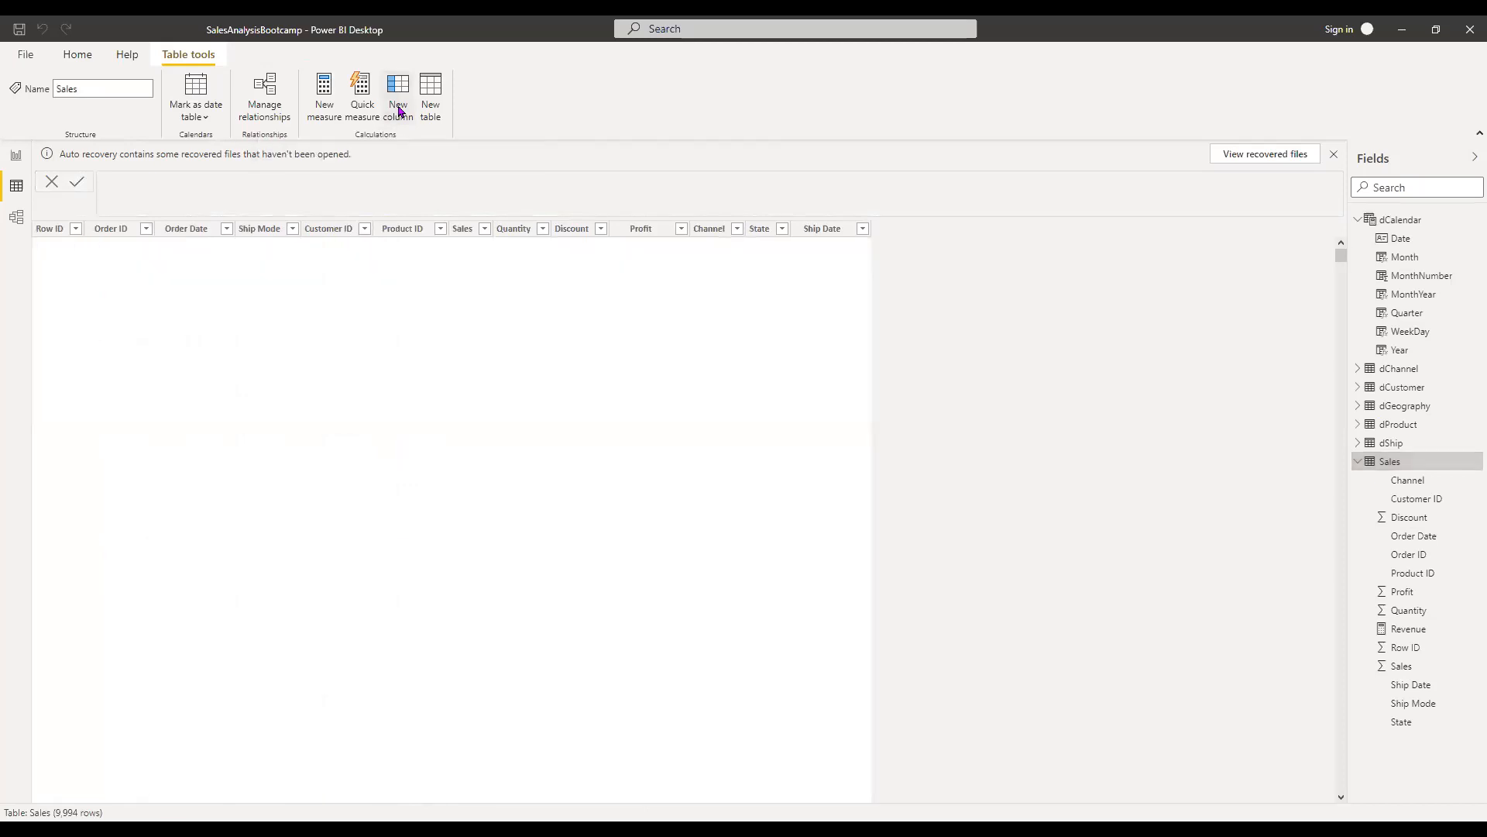
click(399, 97)
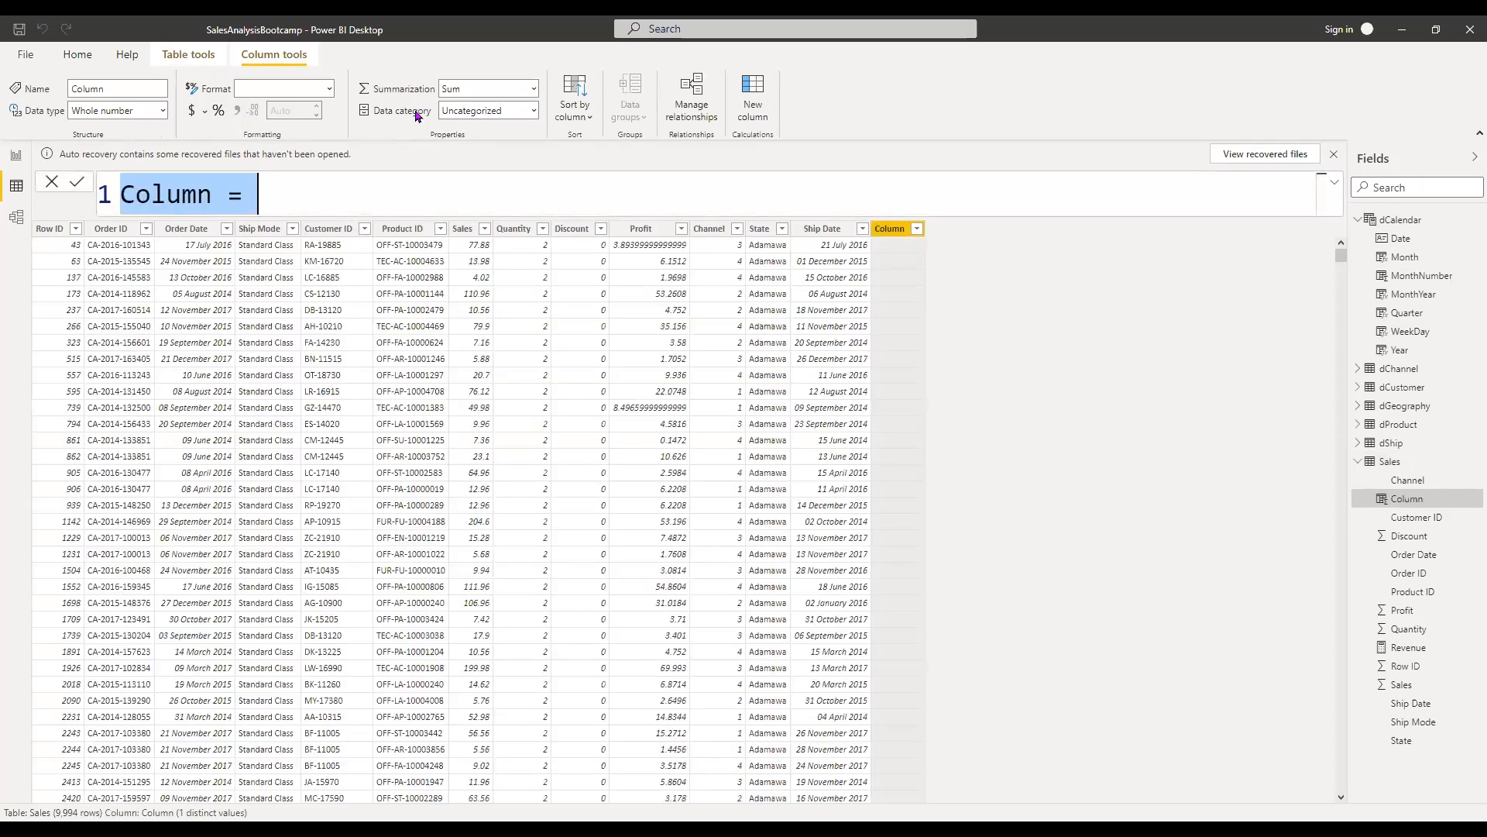
text(disco)
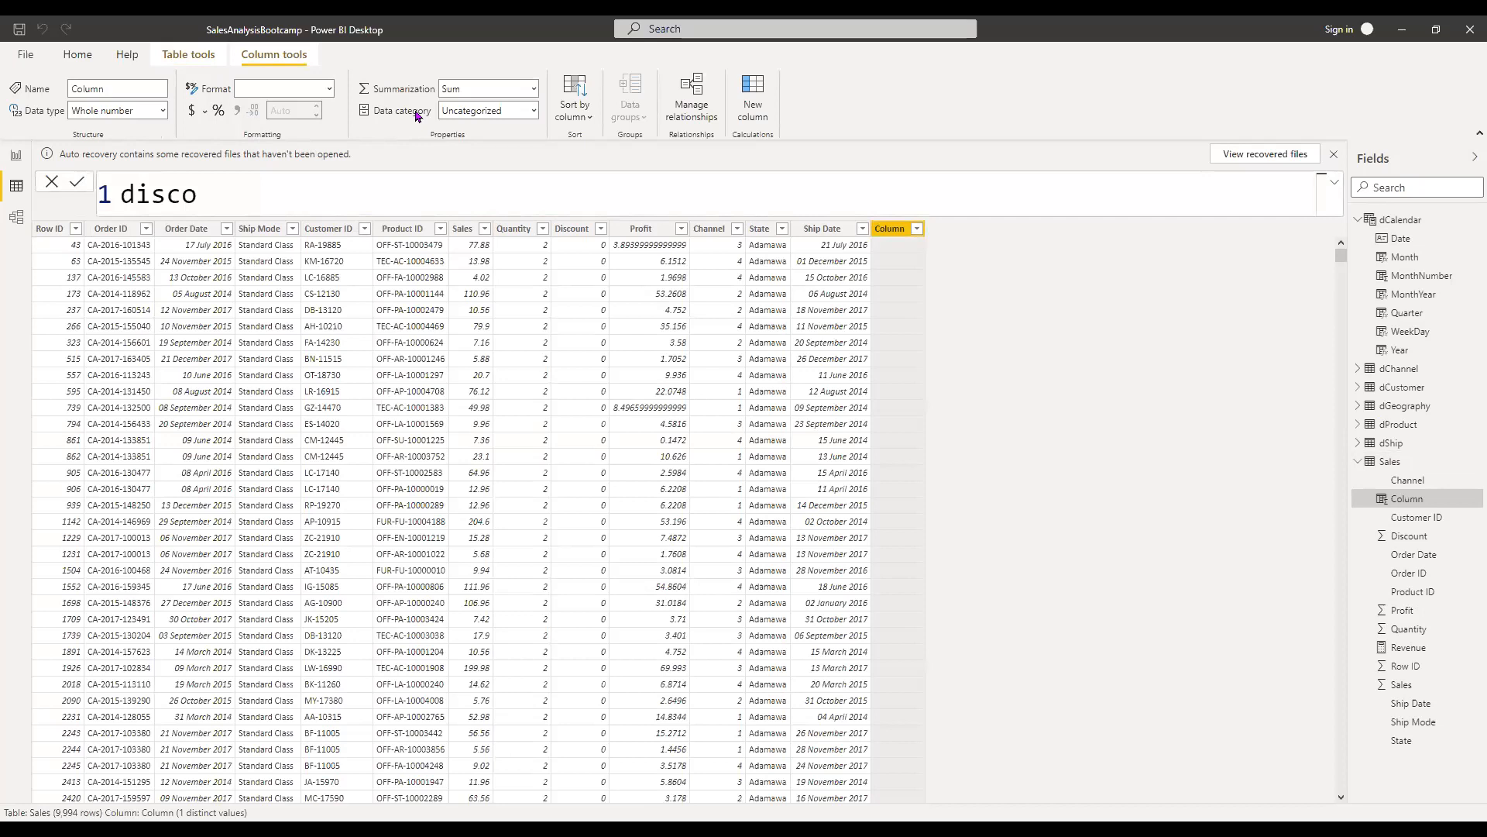
text(untedSals)
key(BackSpace)
text(es =0)
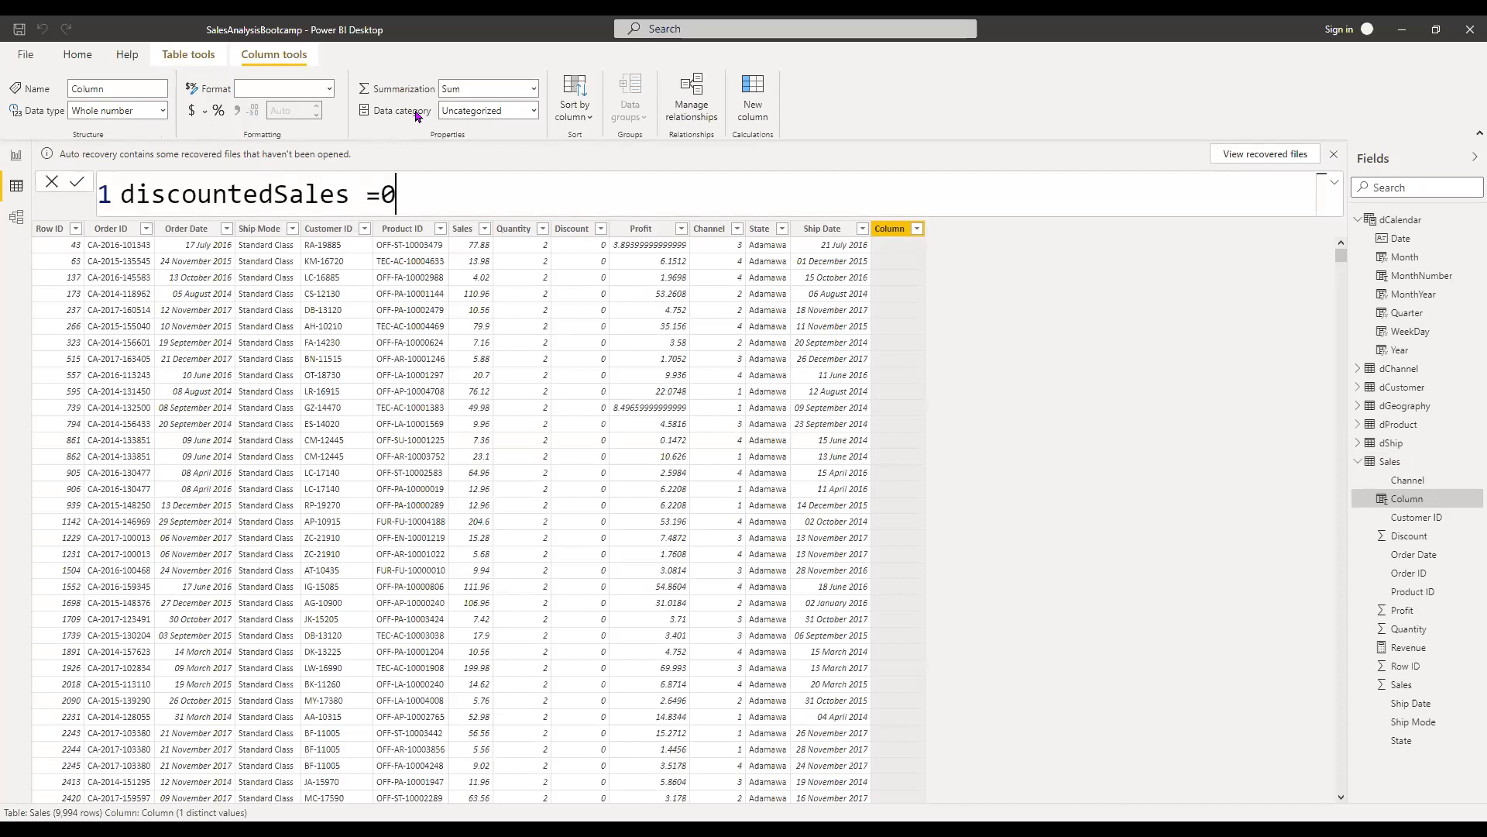
text(/9)
key(BackSpace)
key(BackSpace)
text(.)
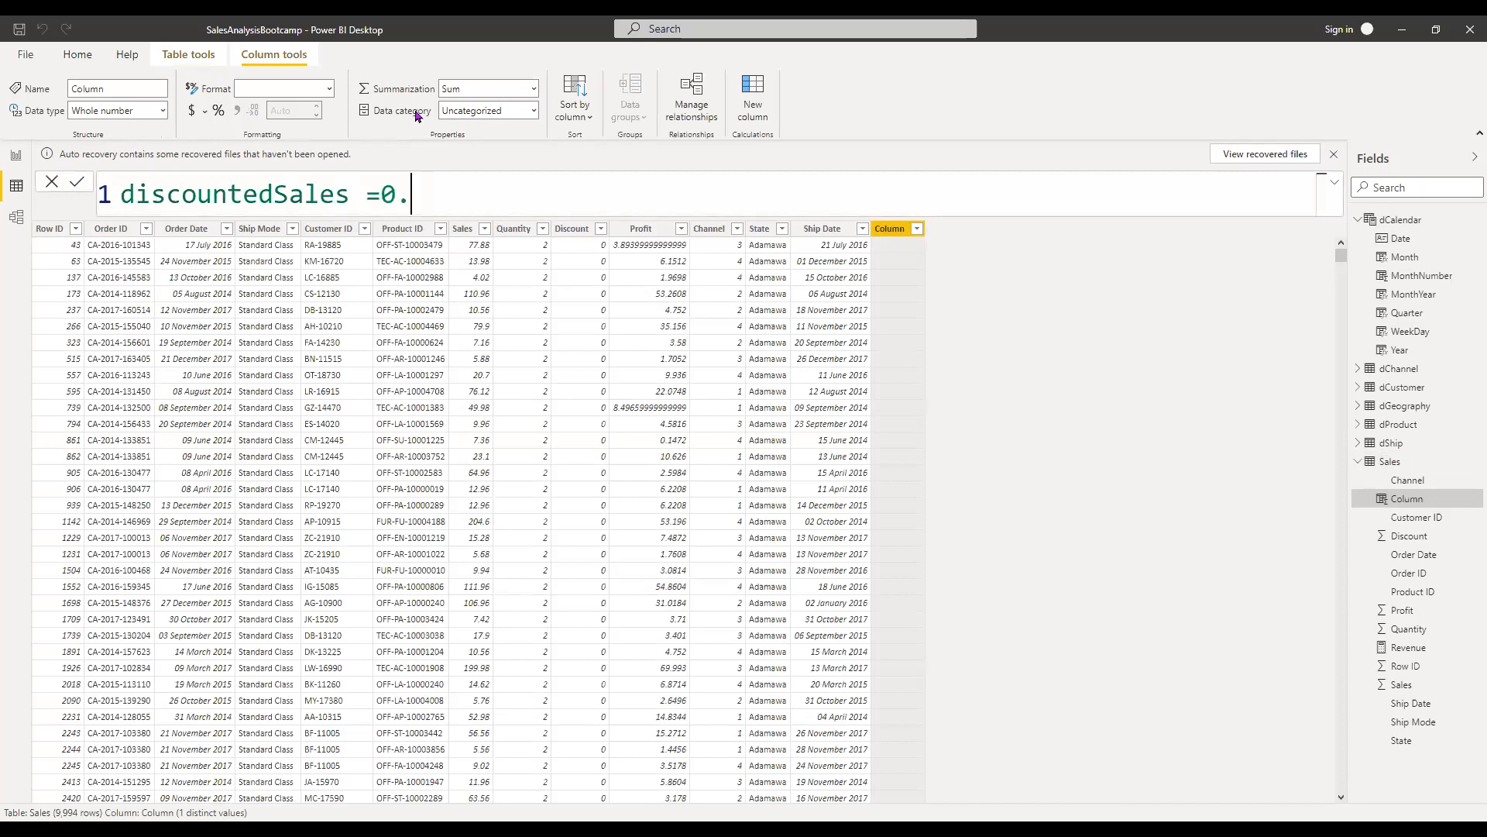
text(99*Sales[Sales])
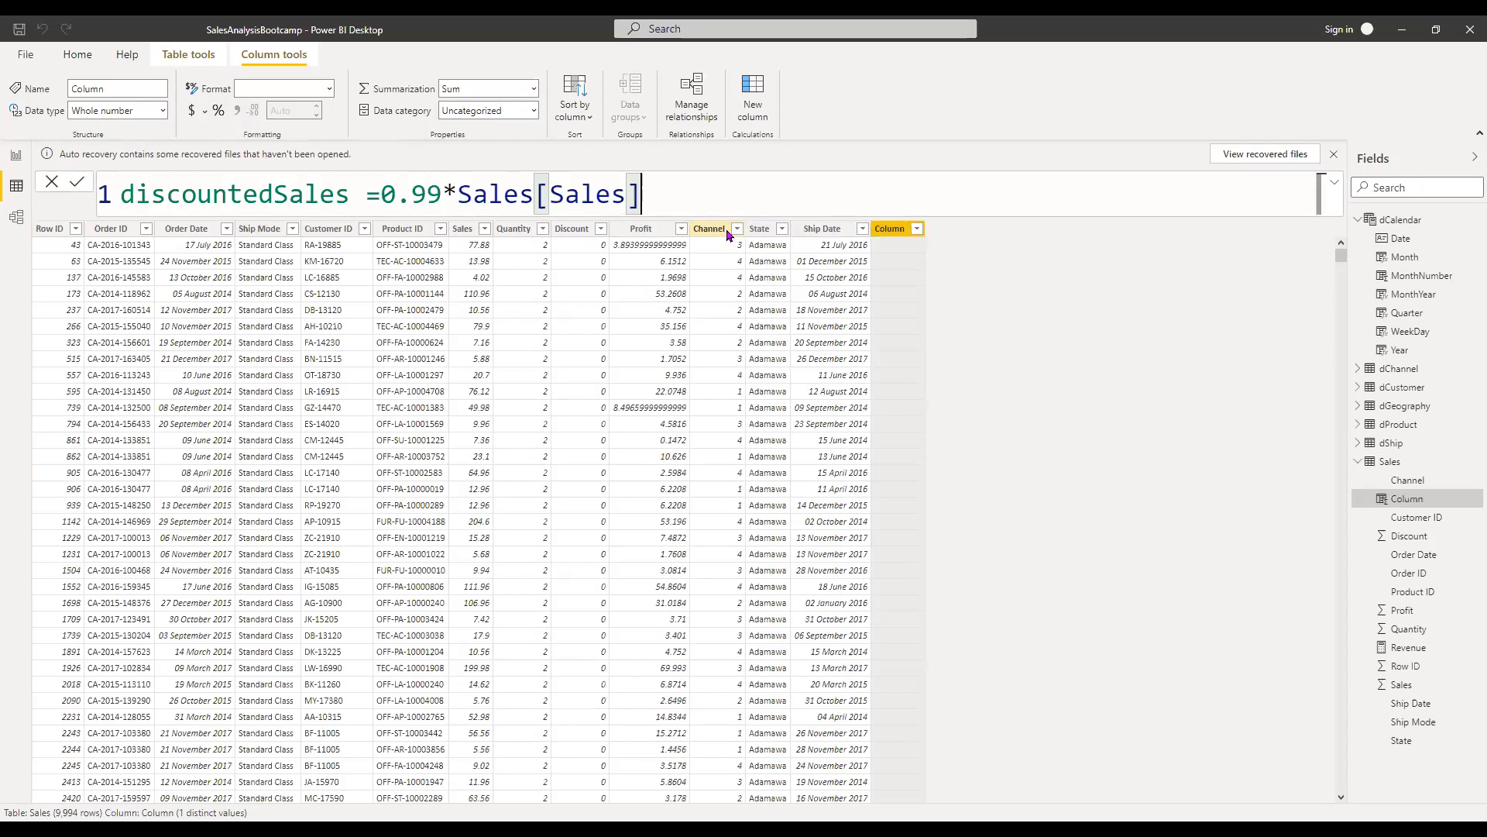
key(Return)
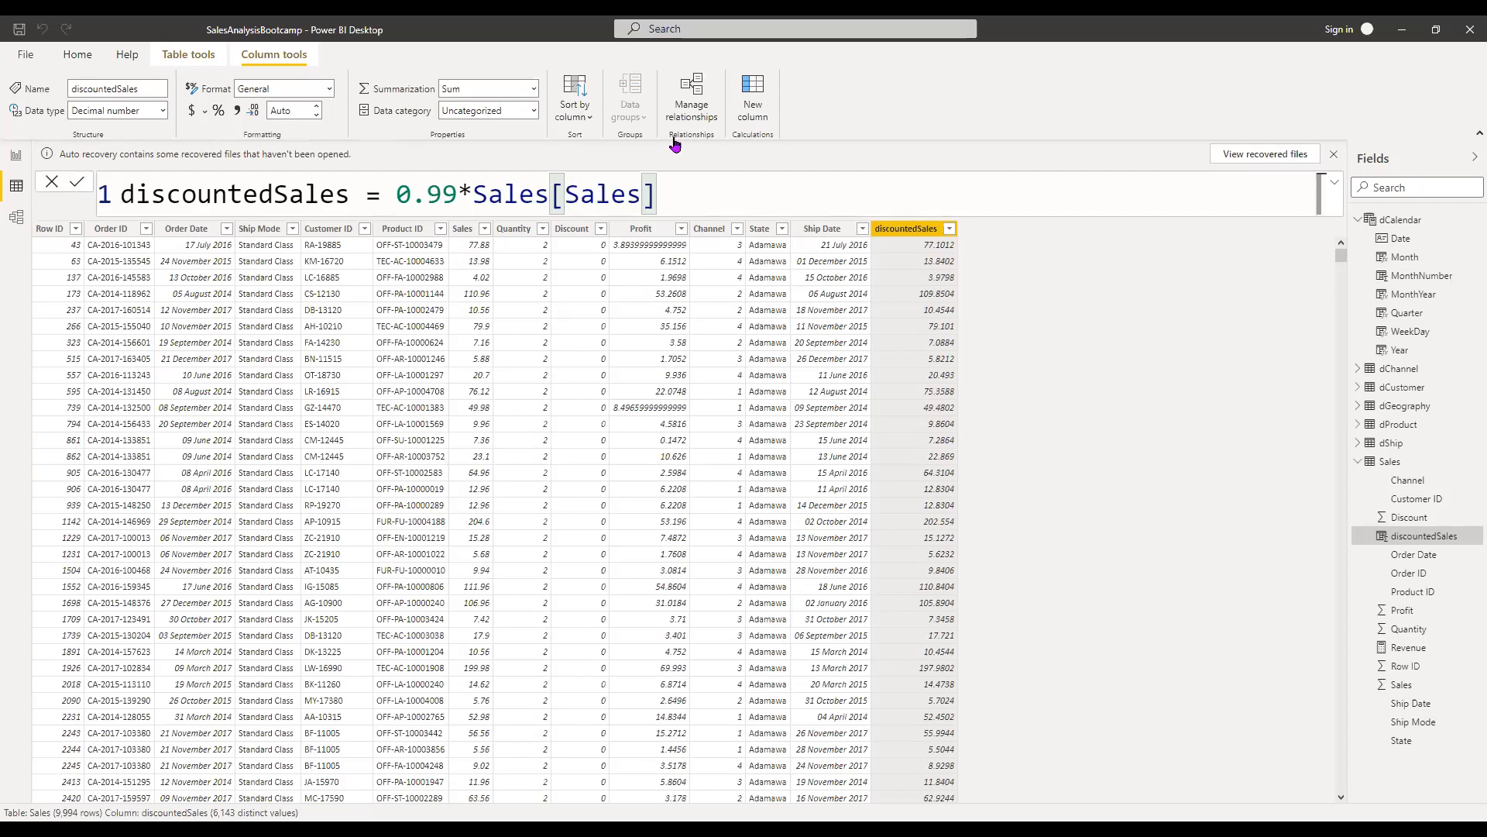
Step: Erase the expression of the discountedSales column and re-enter it as 0.99*Sales[Sales]
click(9, 156)
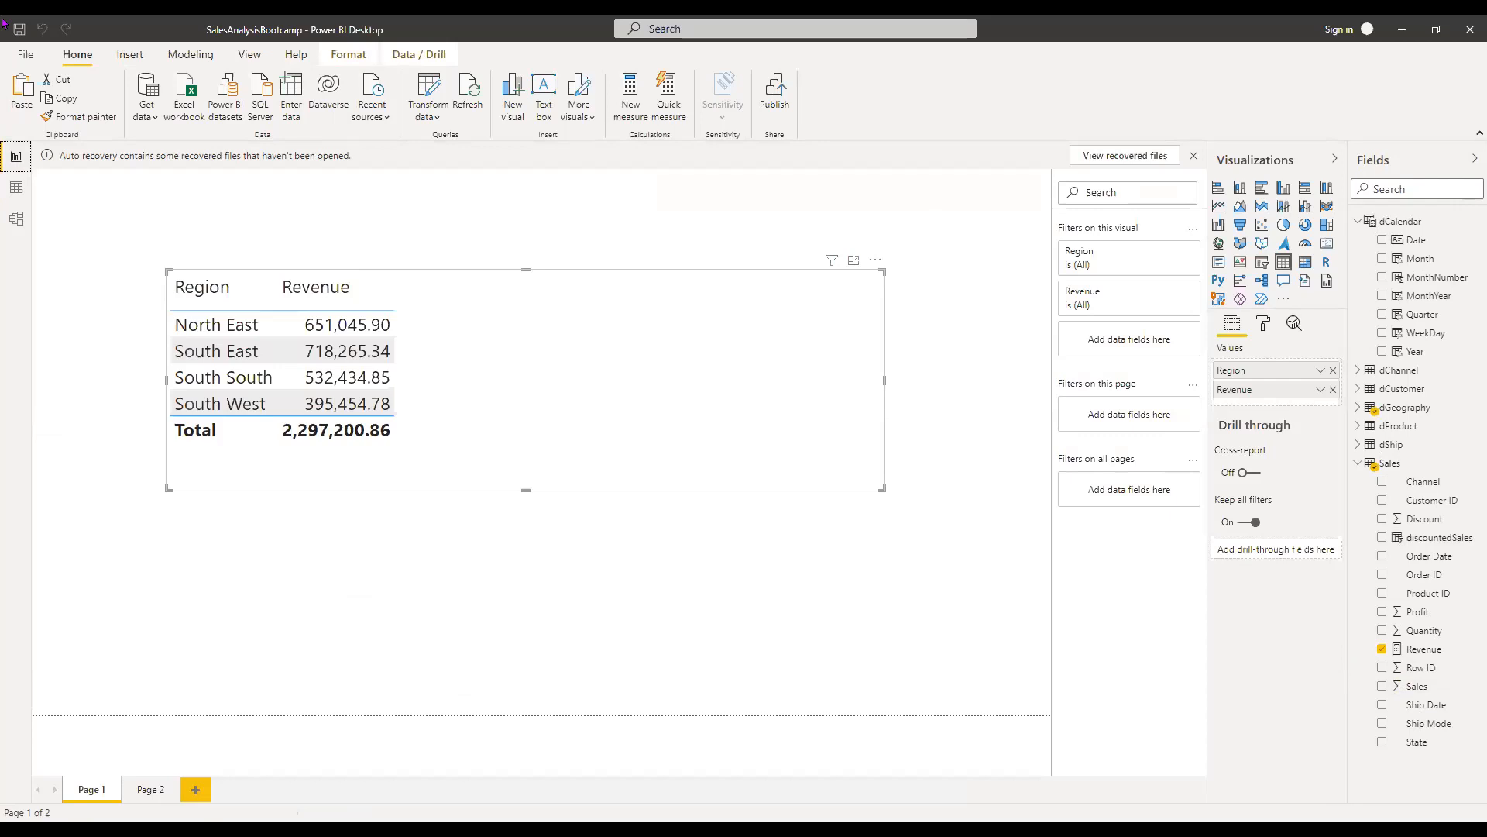
click(15, 186)
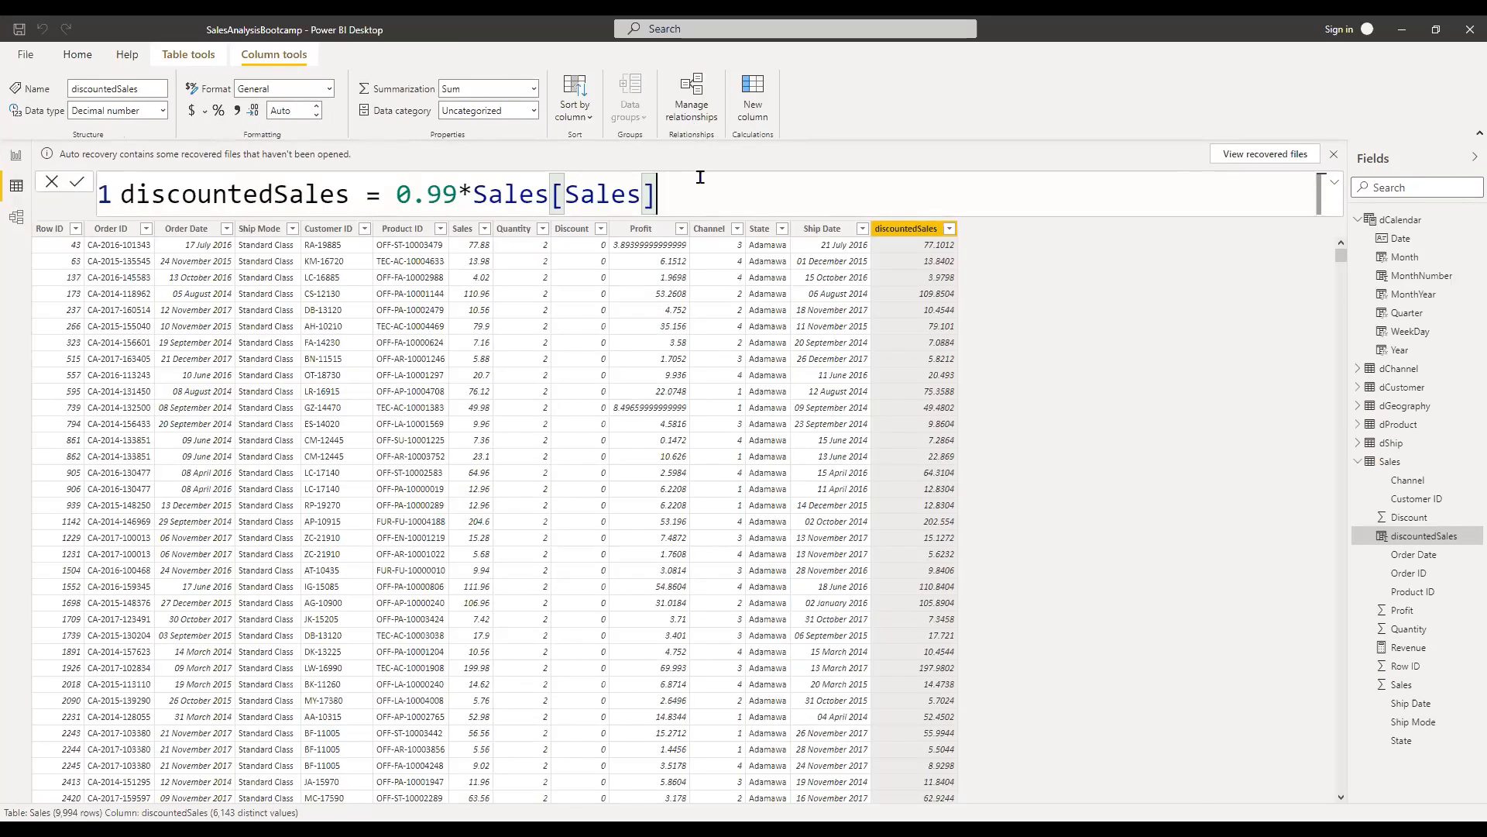
key(BackSpace)
key(BackSpace)
key(BackSpace)
key(BackSpace)
key(BackSpace)
key(BackSpace)
key(BackSpace)
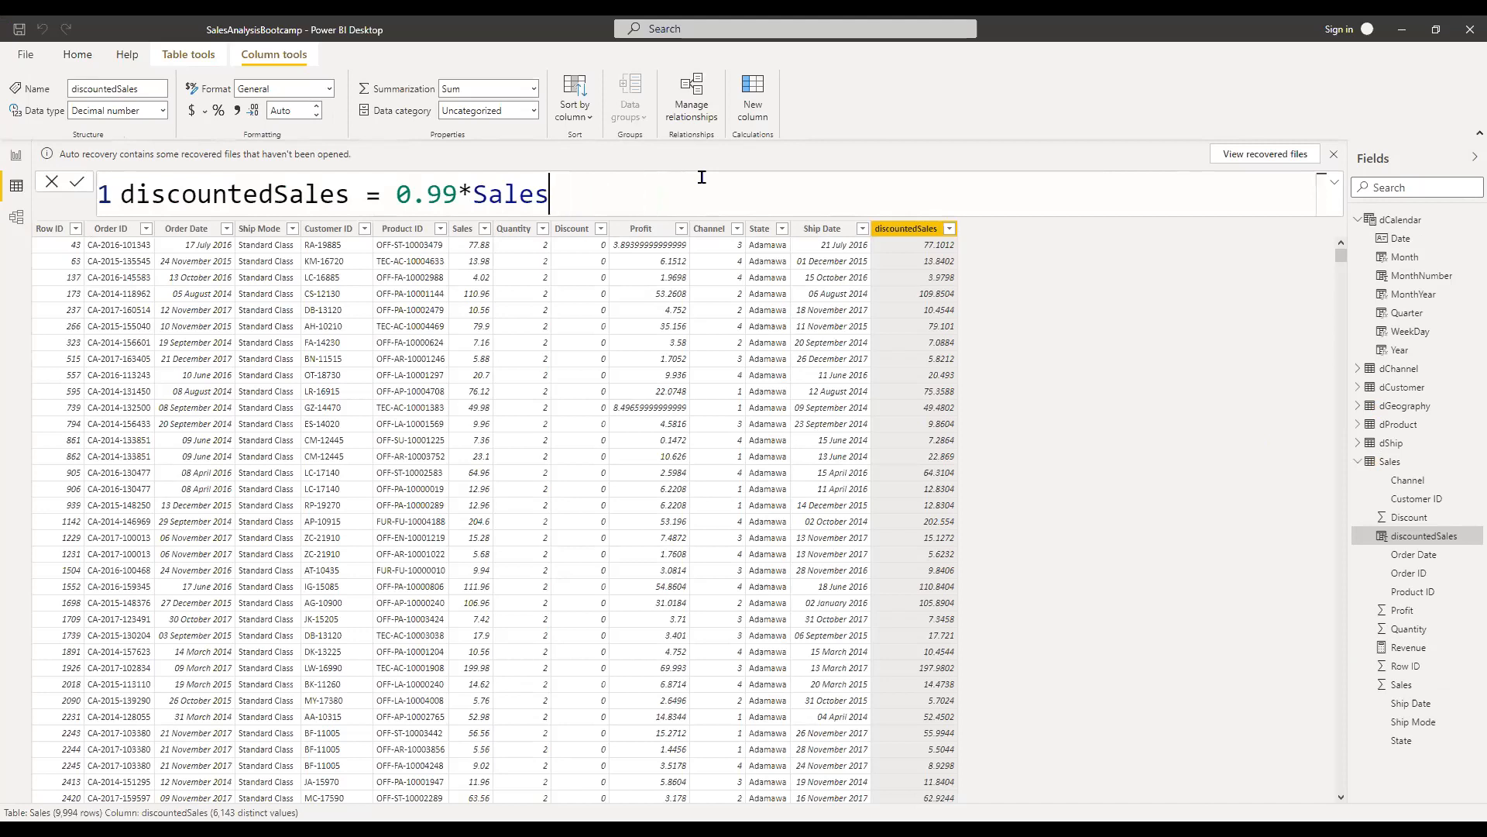
key(BackSpace)
key(BackSpace)
key(BackSpace)
key(BackSpace)
key(BackSpace)
key(BackSpace)
key(BackSpace)
key(BackSpace)
key(BackSpace)
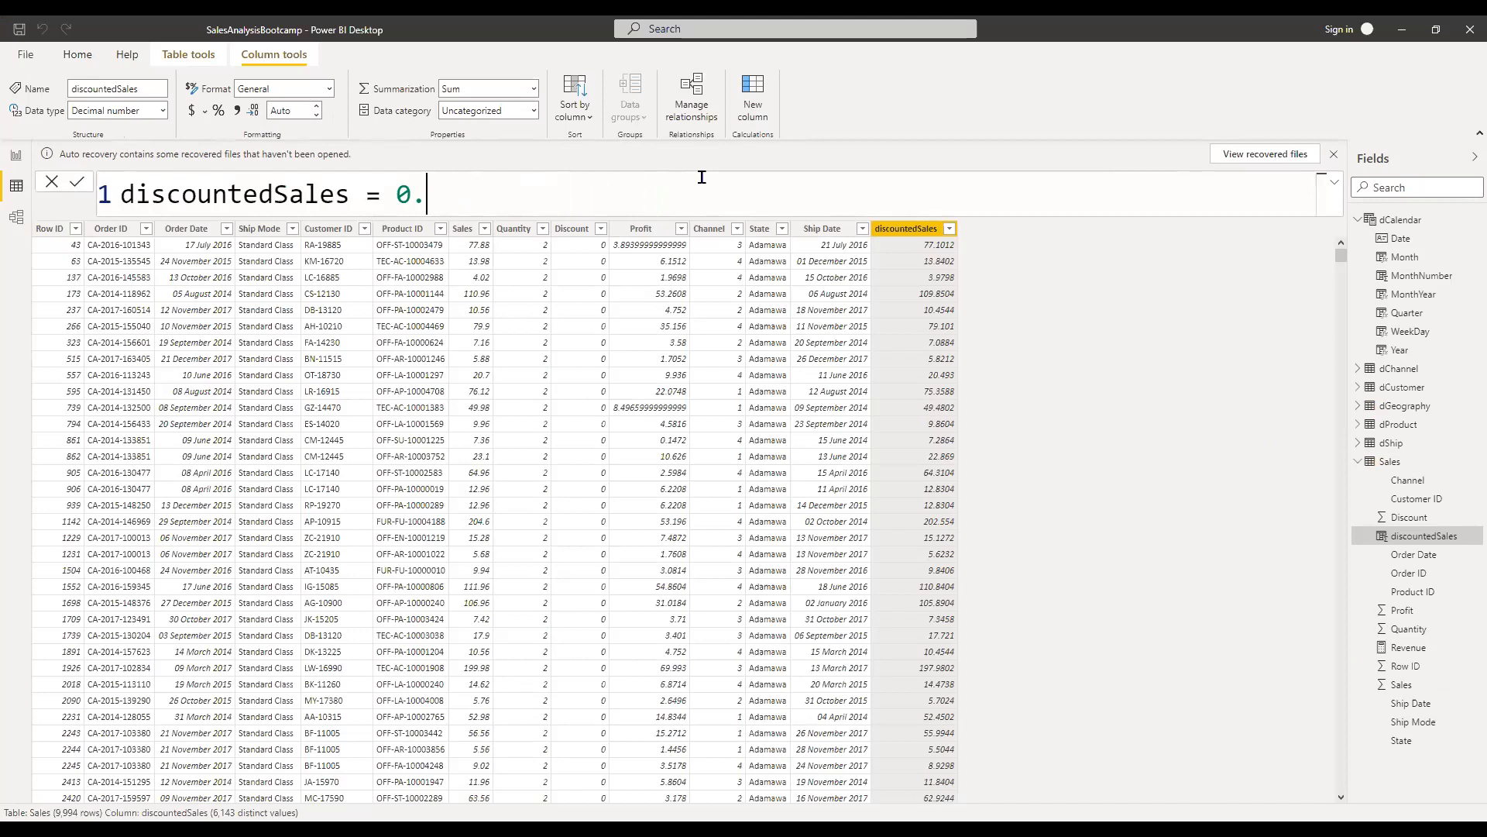
text(.99*Sales[Sales])
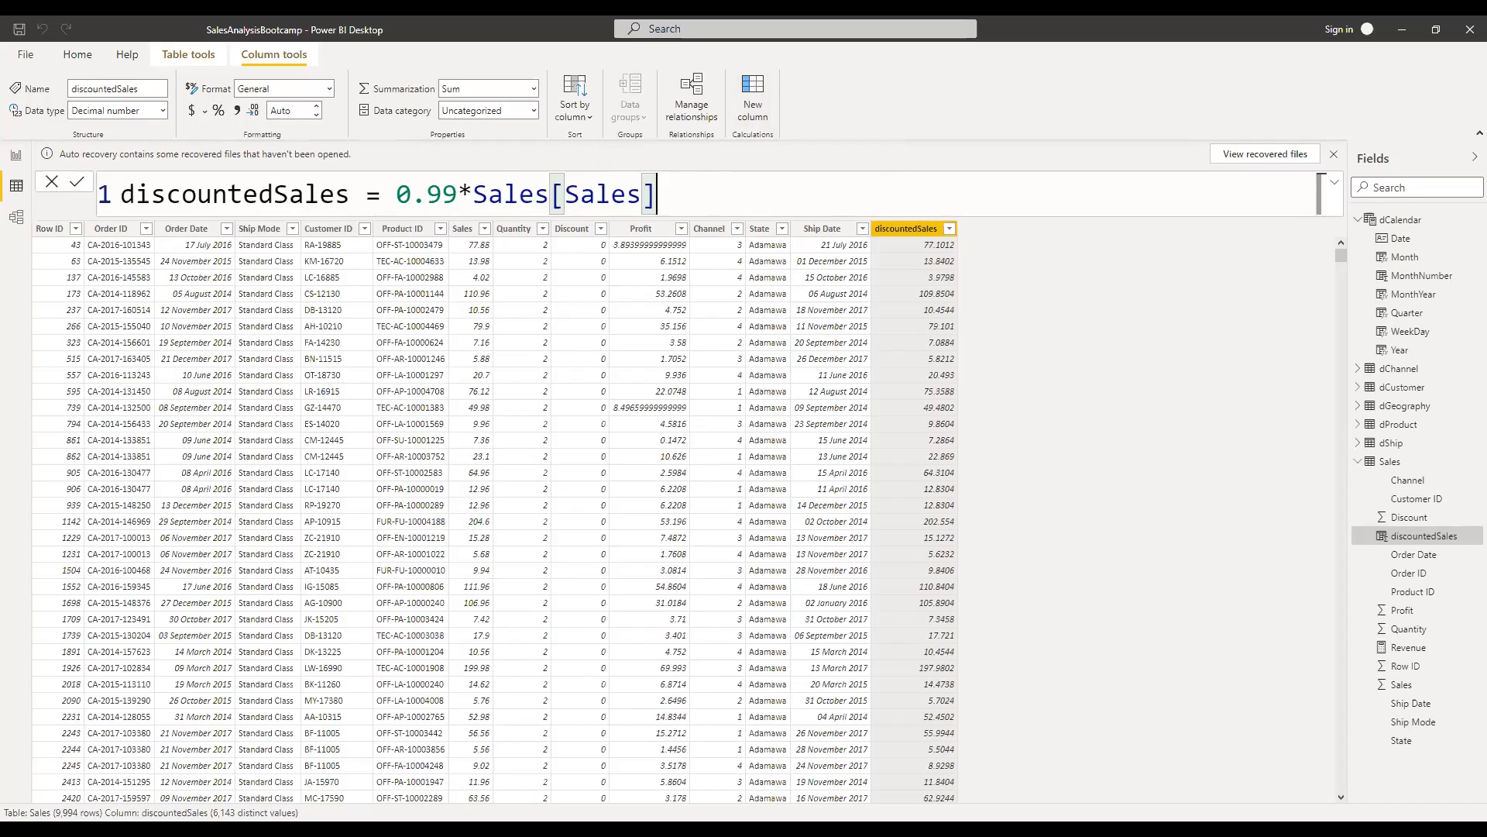
Step: Switch to Excel and enter the letters A, B, C, D and E in cells E6 to E10 of Sheet8
key(alt+Tab)
text(A)
key(Return)
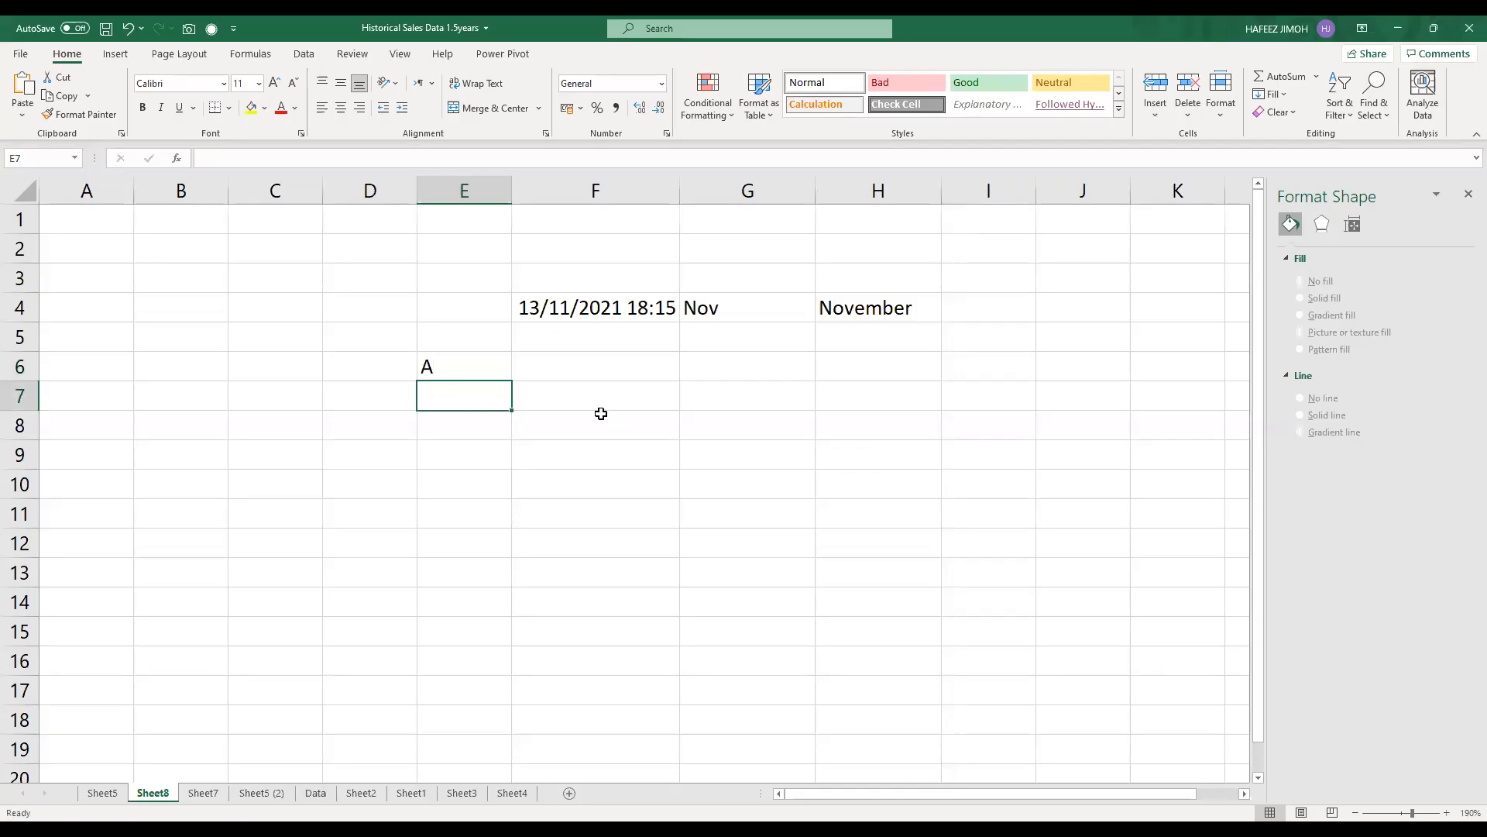
text(B\)
key(BackSpace)
key(Return)
text(C)
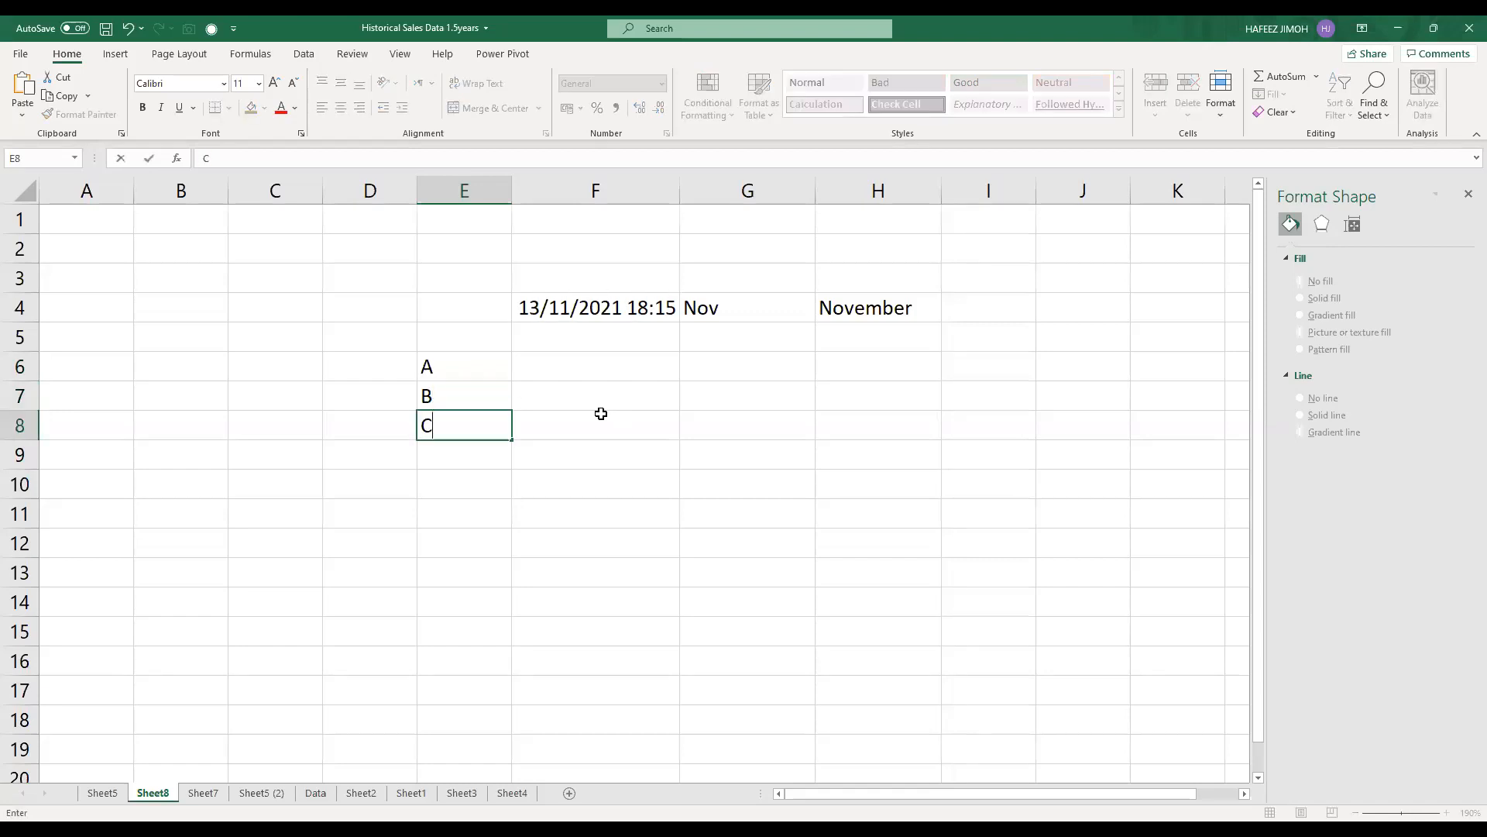
key(Right)
key(Down)
key(Down)
key(Left)
key(Up)
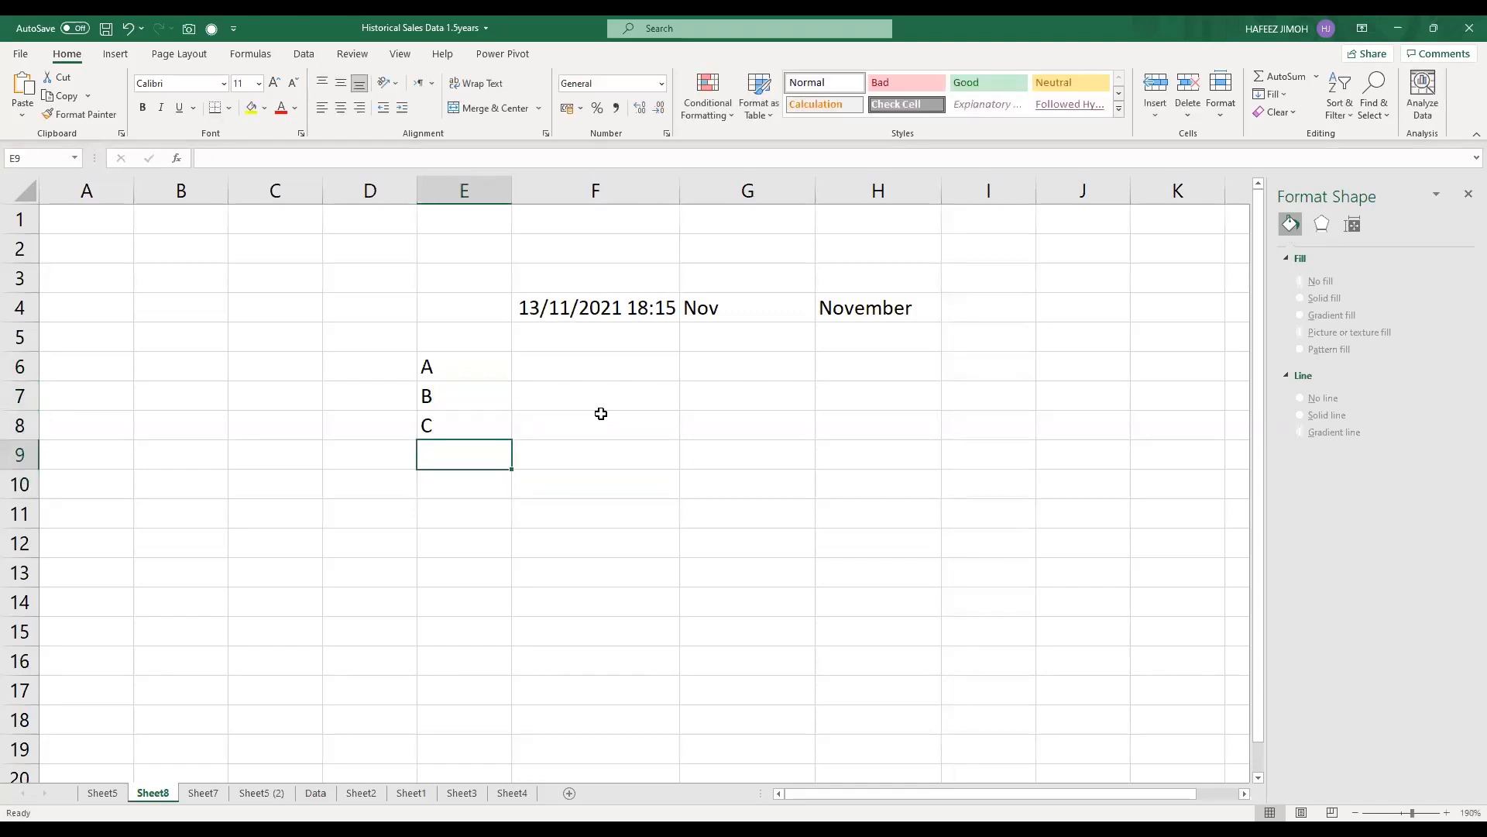
text(D)
key(Return)
text(E)
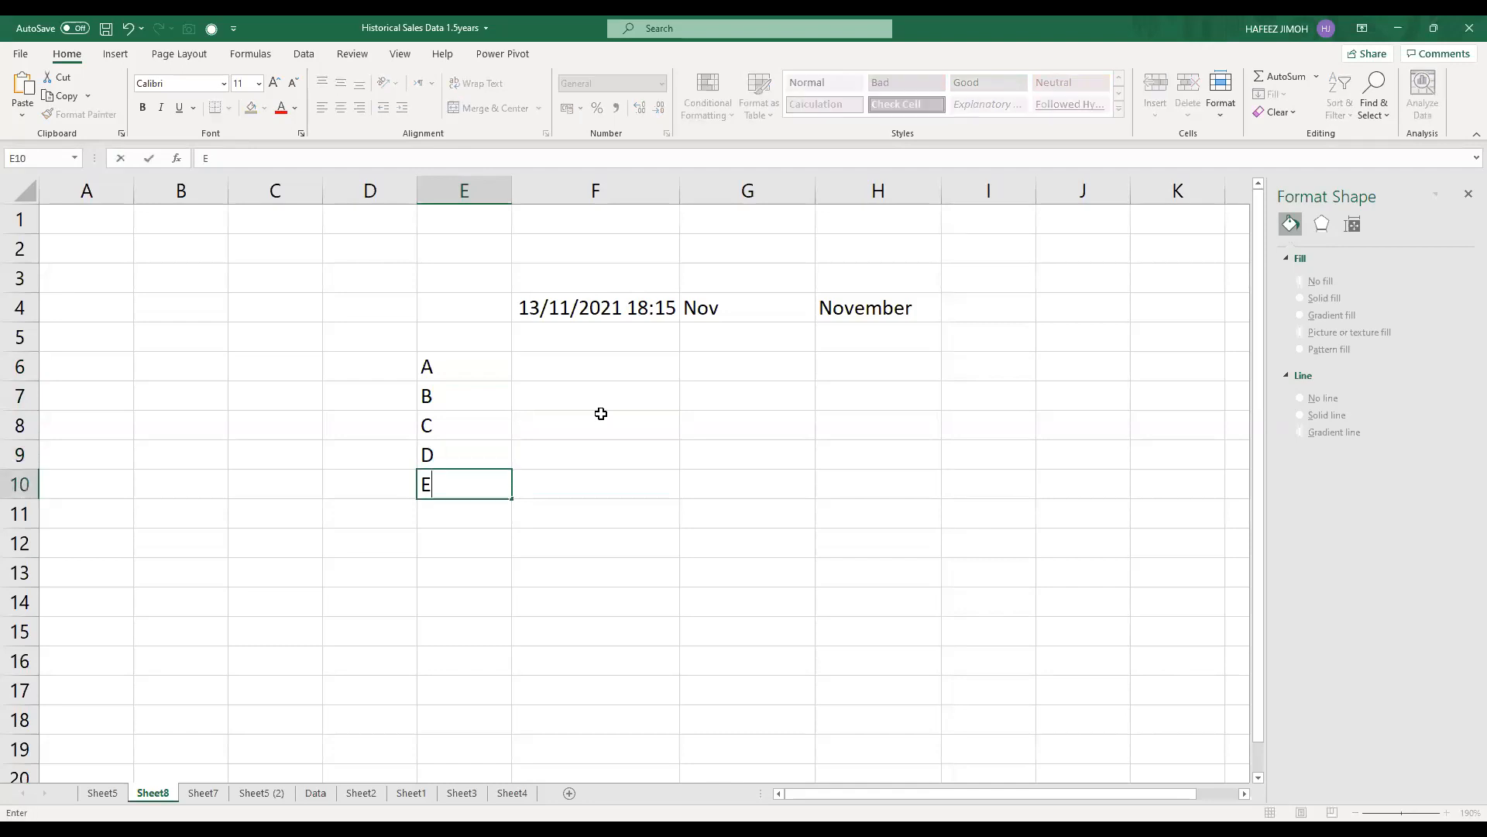
Step: Enter the sales values 1000, 2000 and 3000 for A, B and C in cells F6 to F8
key(Right)
key(Up)
key(Up)
key(Up)
key(Up)
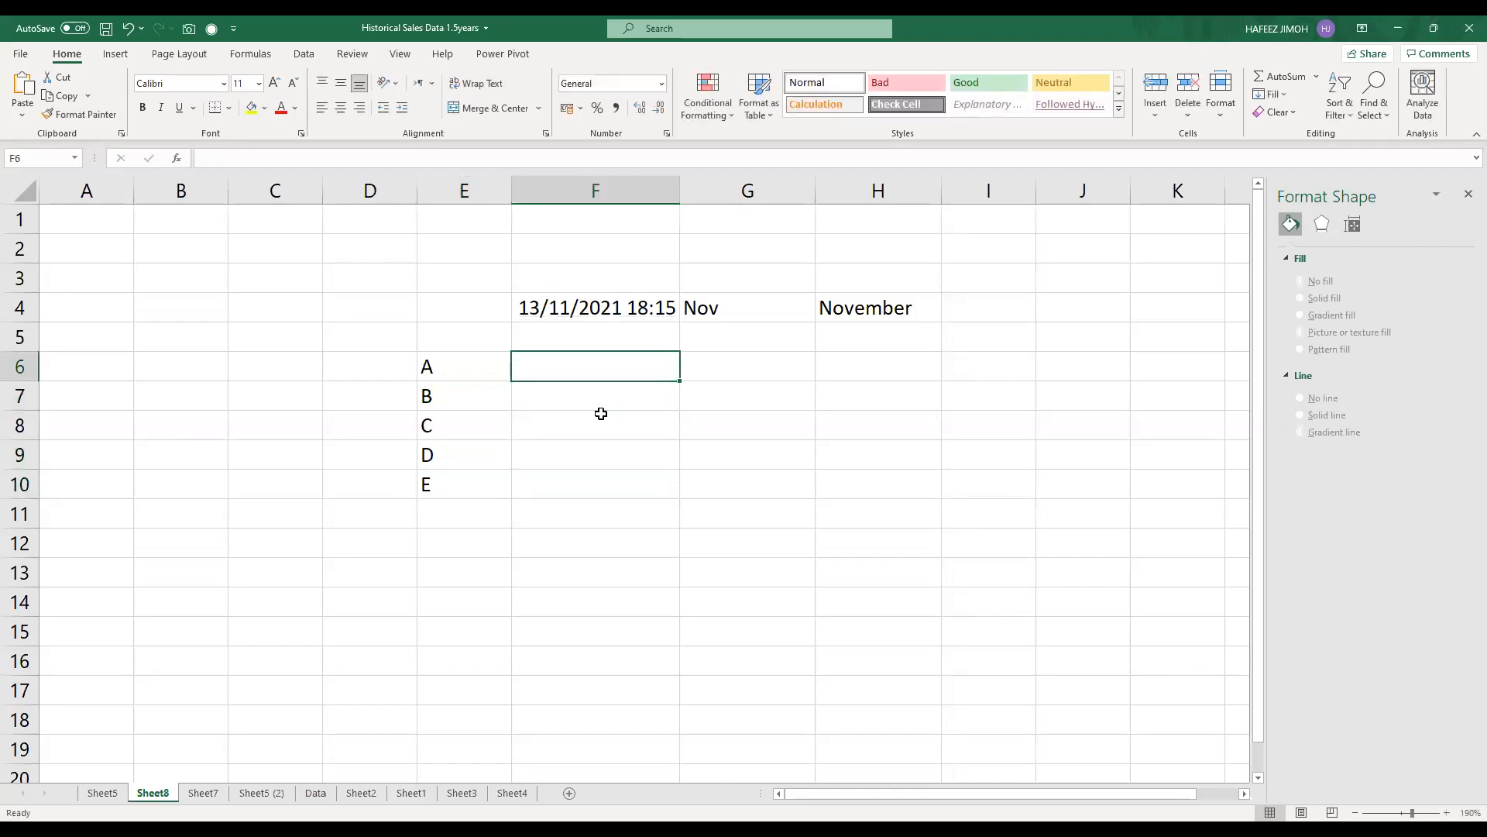
text(1000)
key(Return)
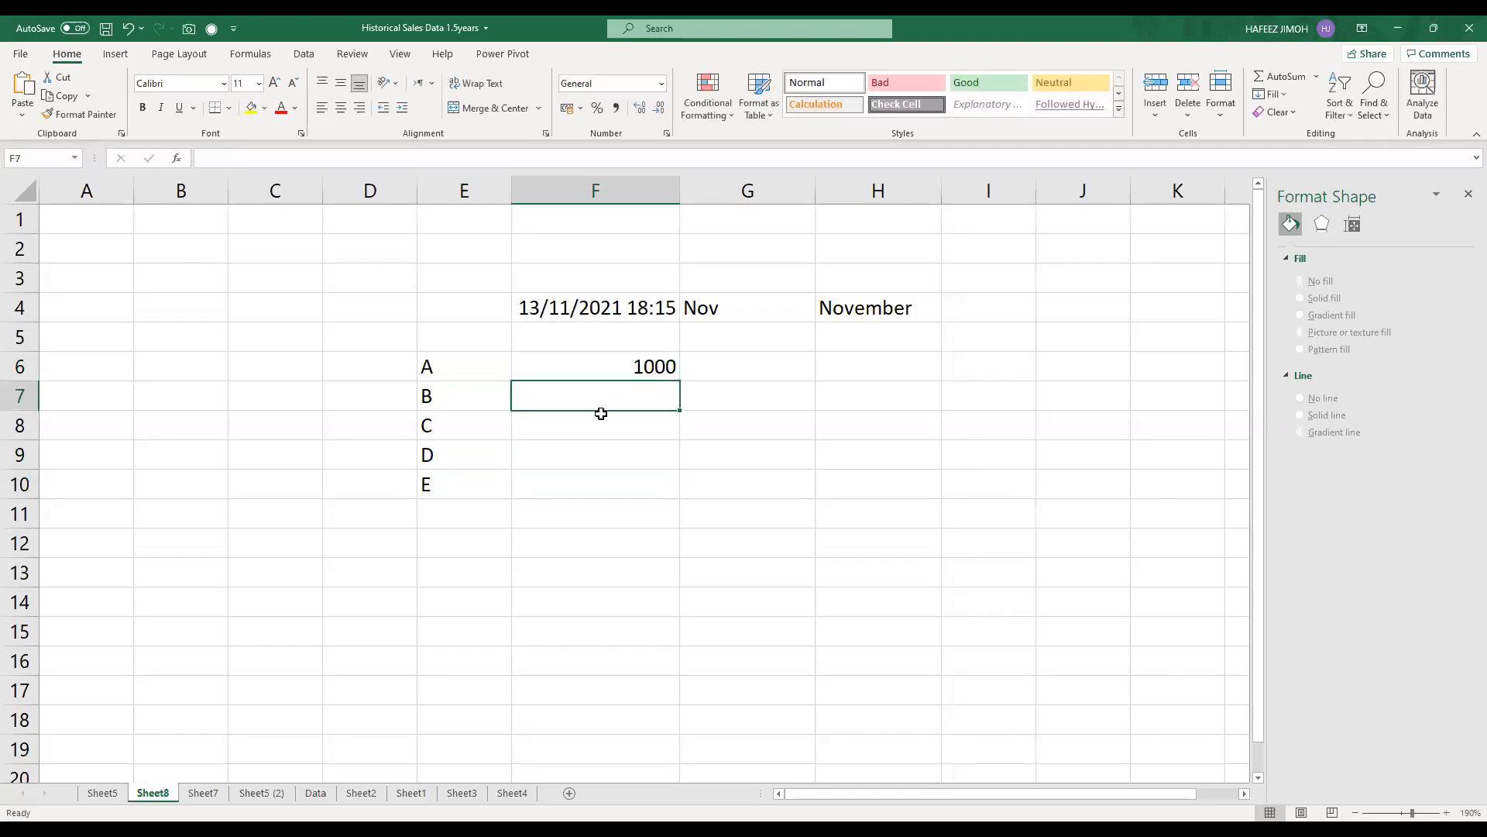
text(2000)
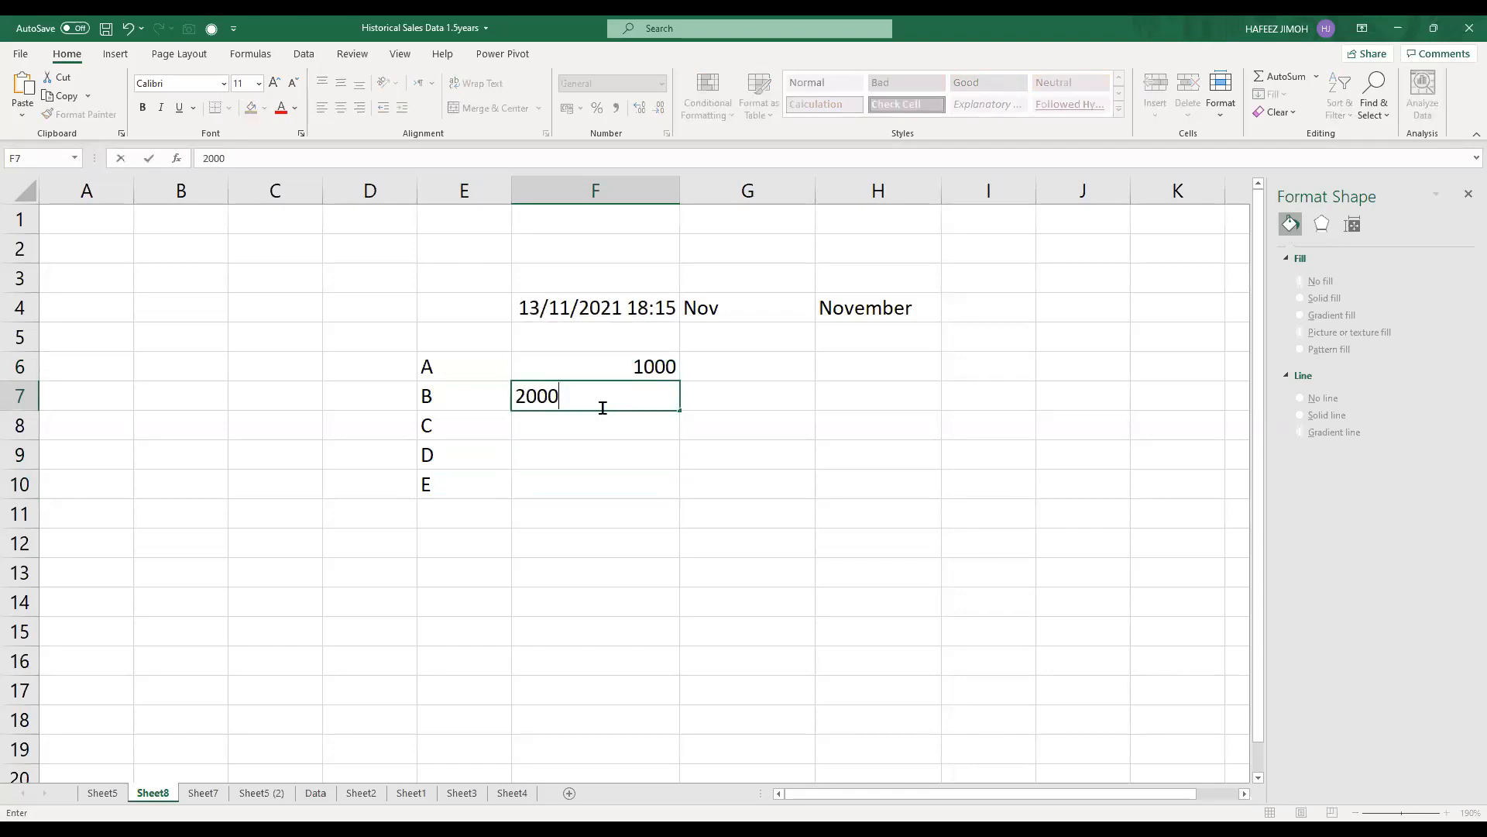
key(Return)
text(3000)
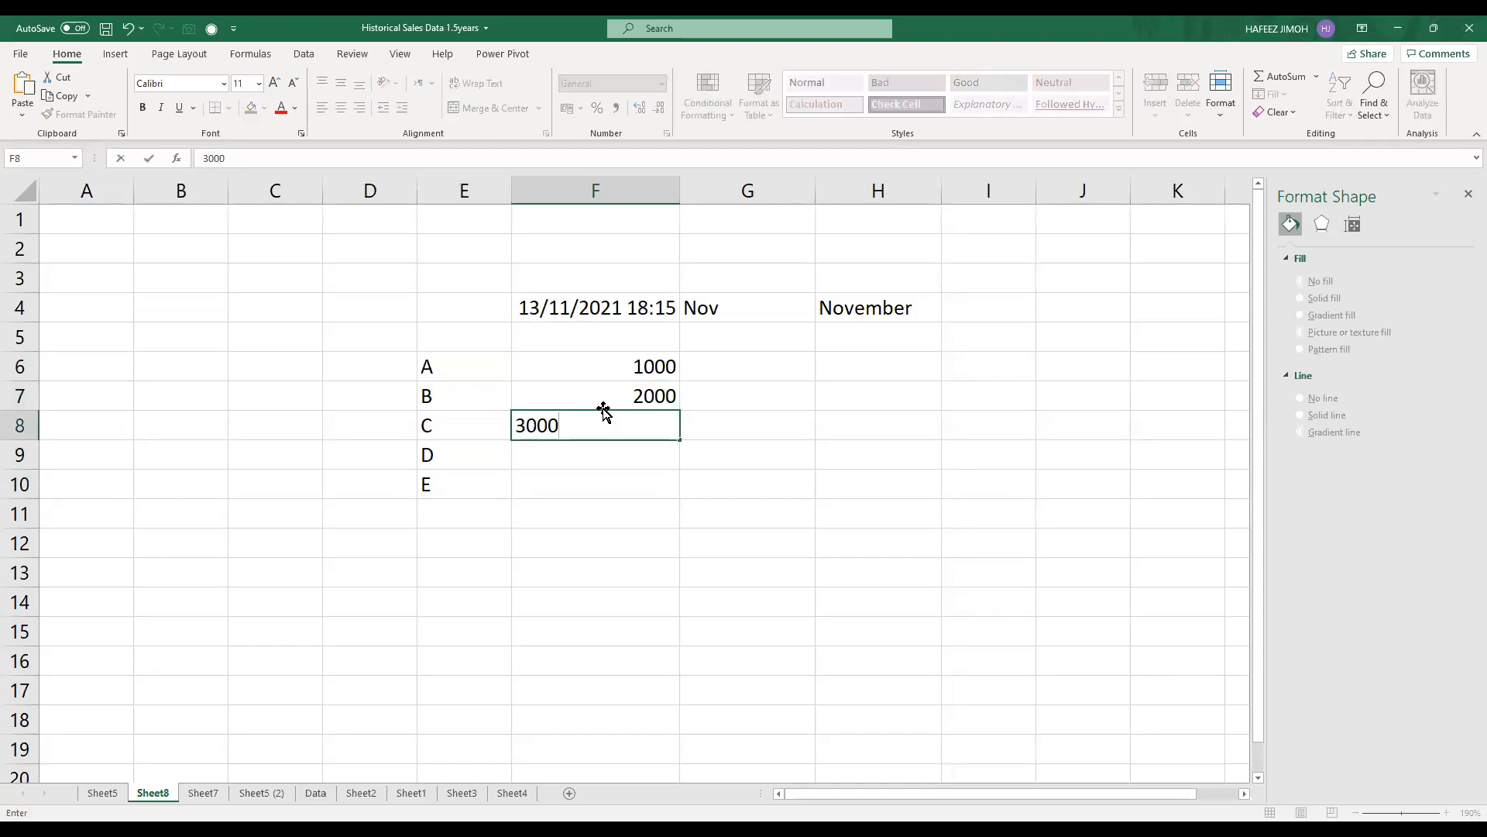
Step: Clear the date formula from cell F4 above the sales values
key(Up)
key(Up)
key(Up)
key(Up)
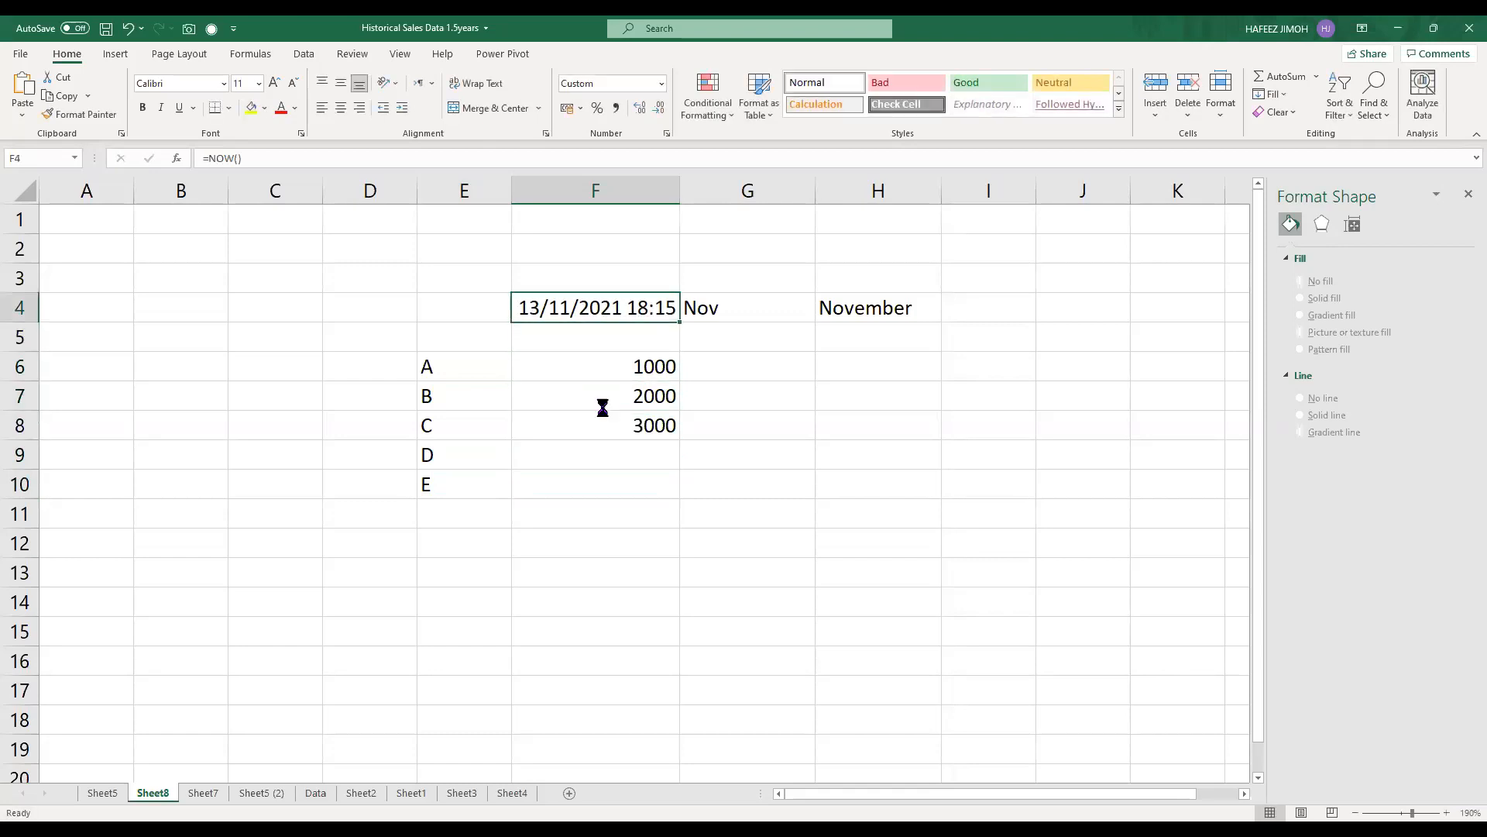
key(Delete)
Step: Enter the sales values 4000 for D and 25000 for E in cells F9 and F10
key(Down)
key(Down)
key(Down)
key(Down)
key(Down)
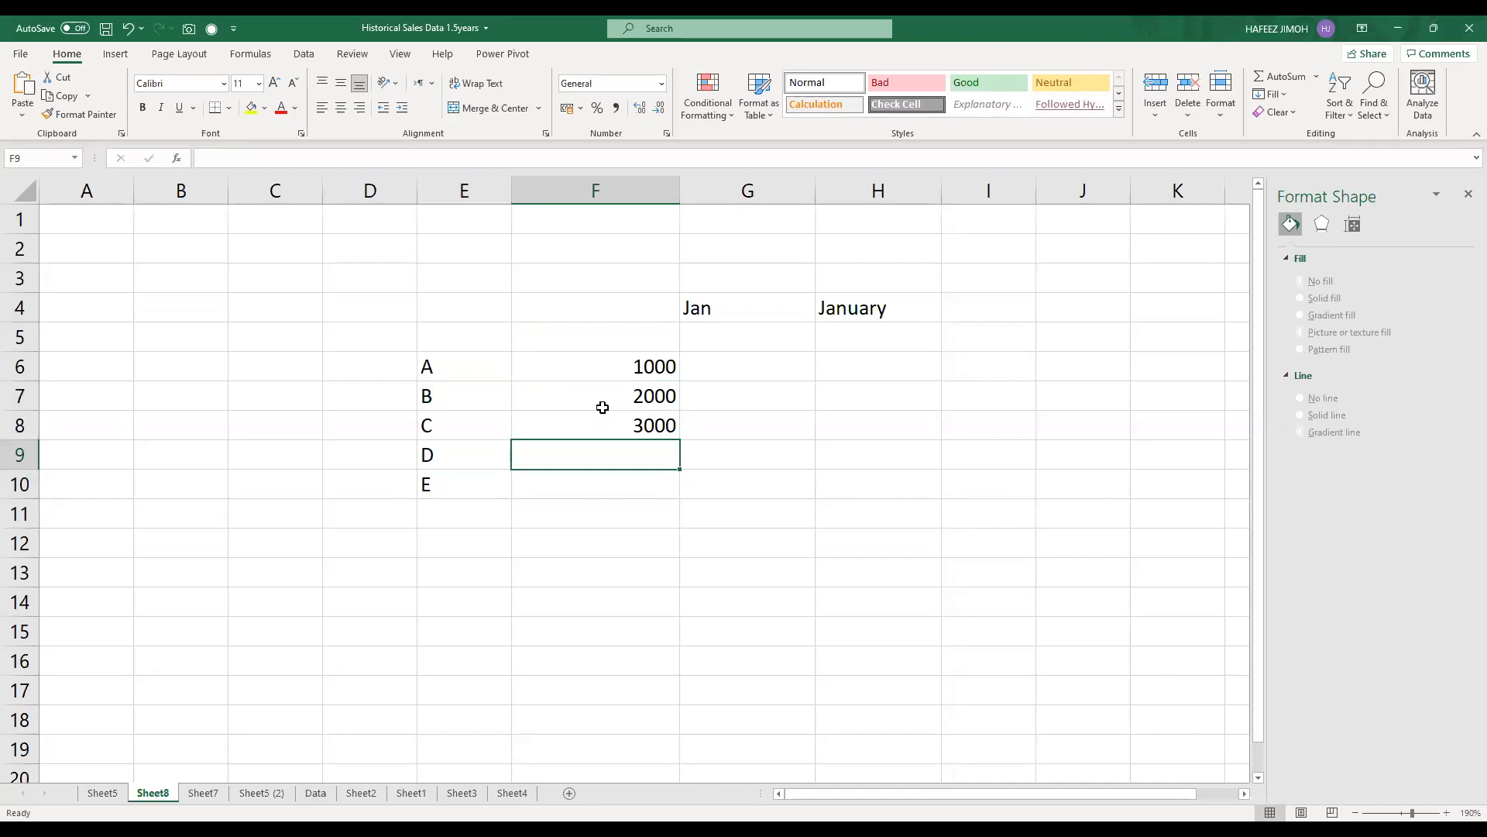
text(4000)
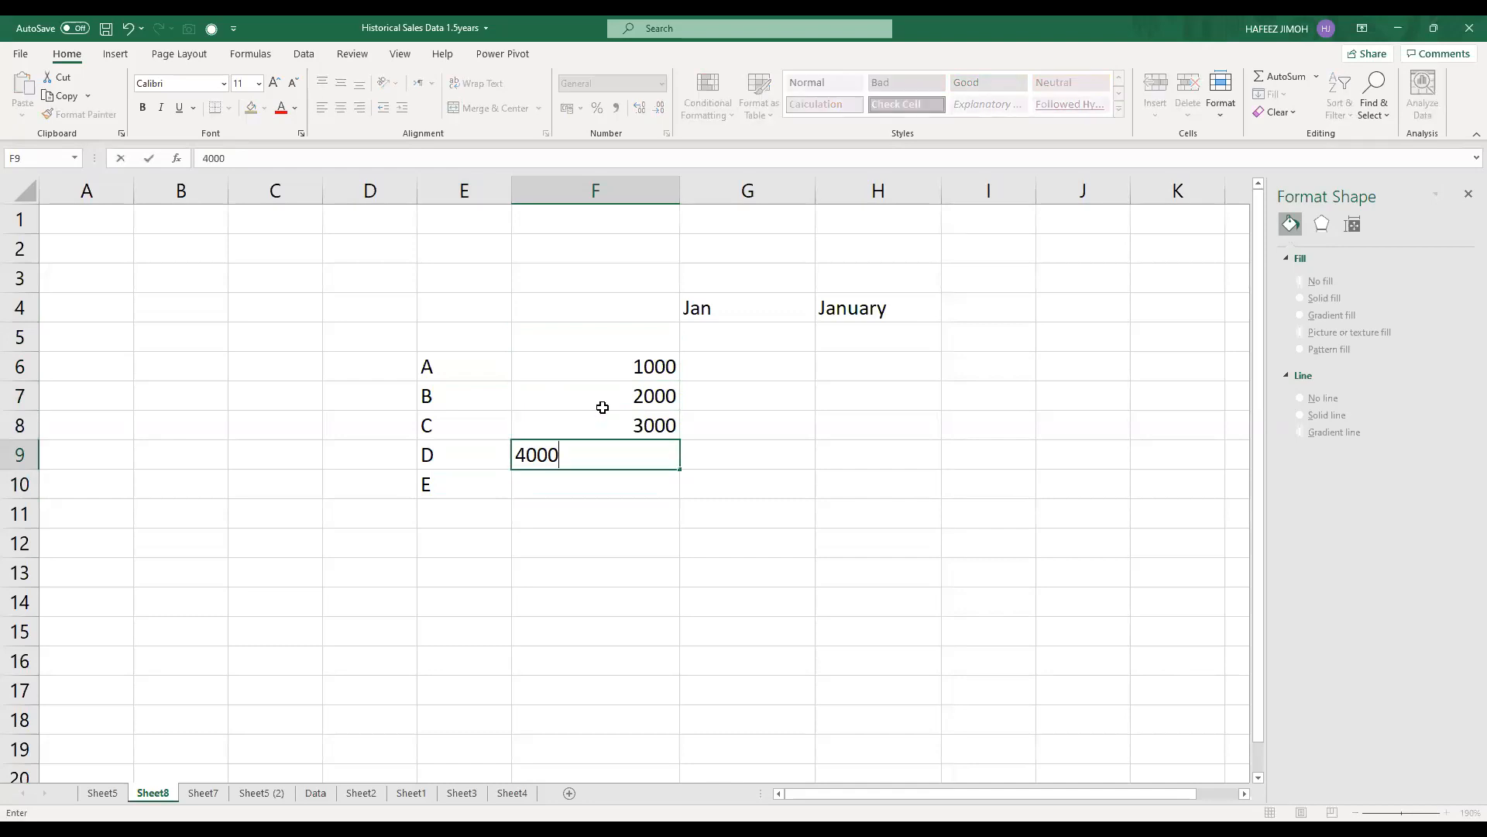
key(Return)
text(40000)
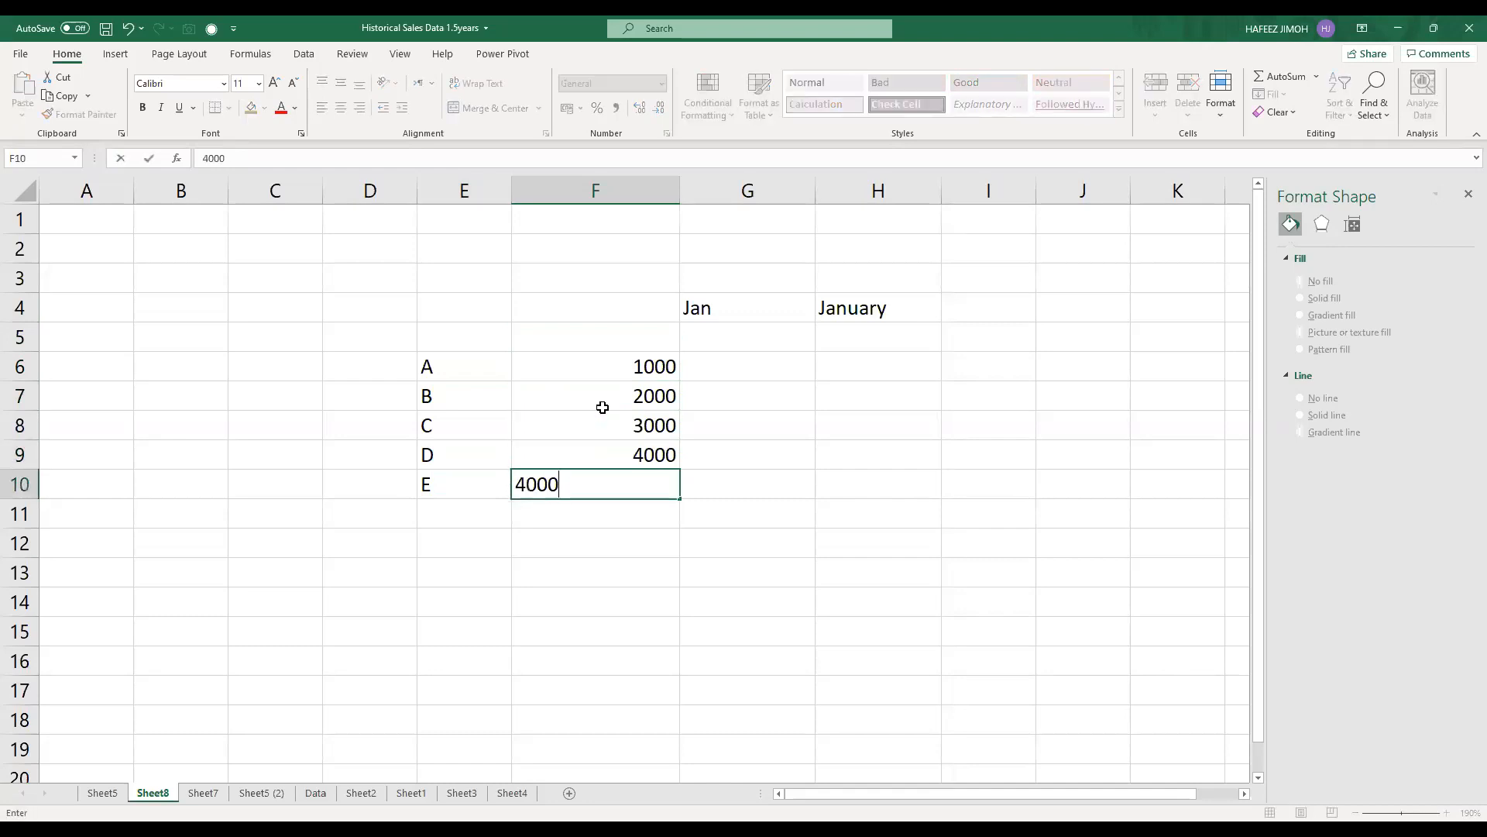
key(BackSpace)
key(BackSpace)
key(BackSpace)
key(BackSpace)
key(BackSpace)
text(25000)
key(Right)
key(Up)
key(Up)
key(Up)
key(Up)
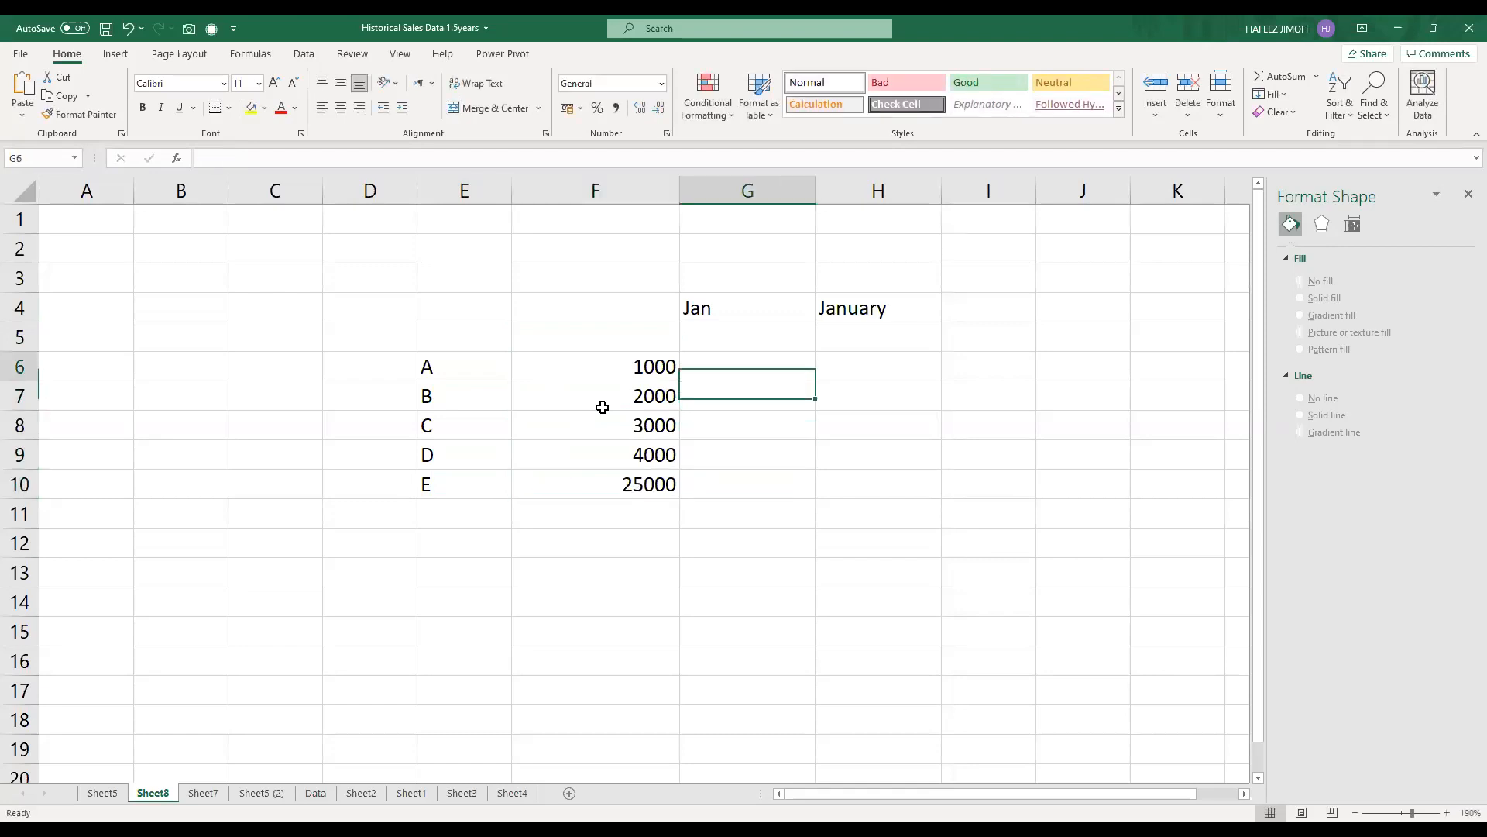
Step: Add the column headers Sales in F5 and Percentage in G5
key(Left)
key(Up)
text(Sales)
key(Tab)
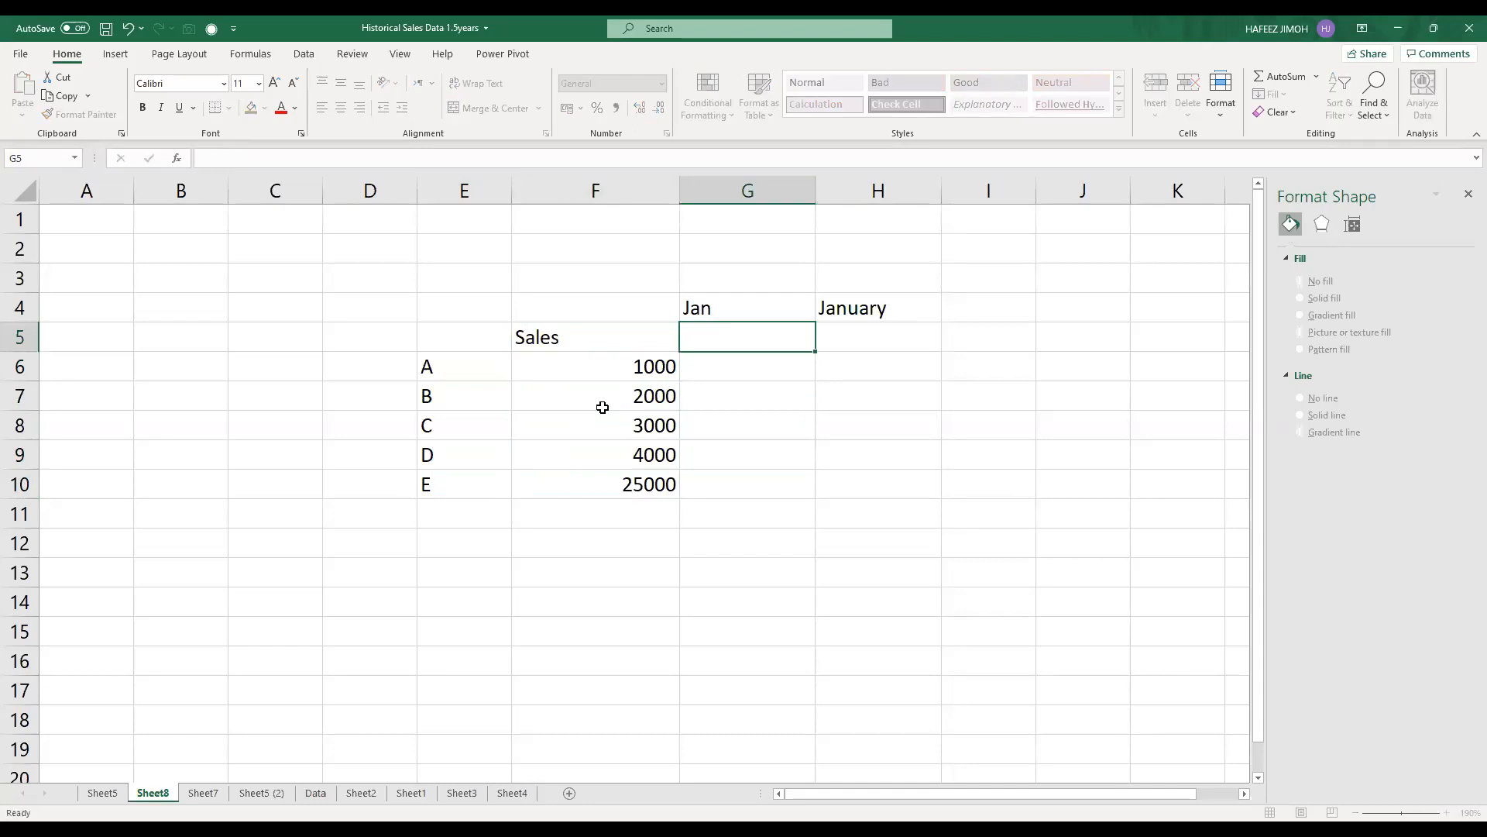
text(PErcentage)
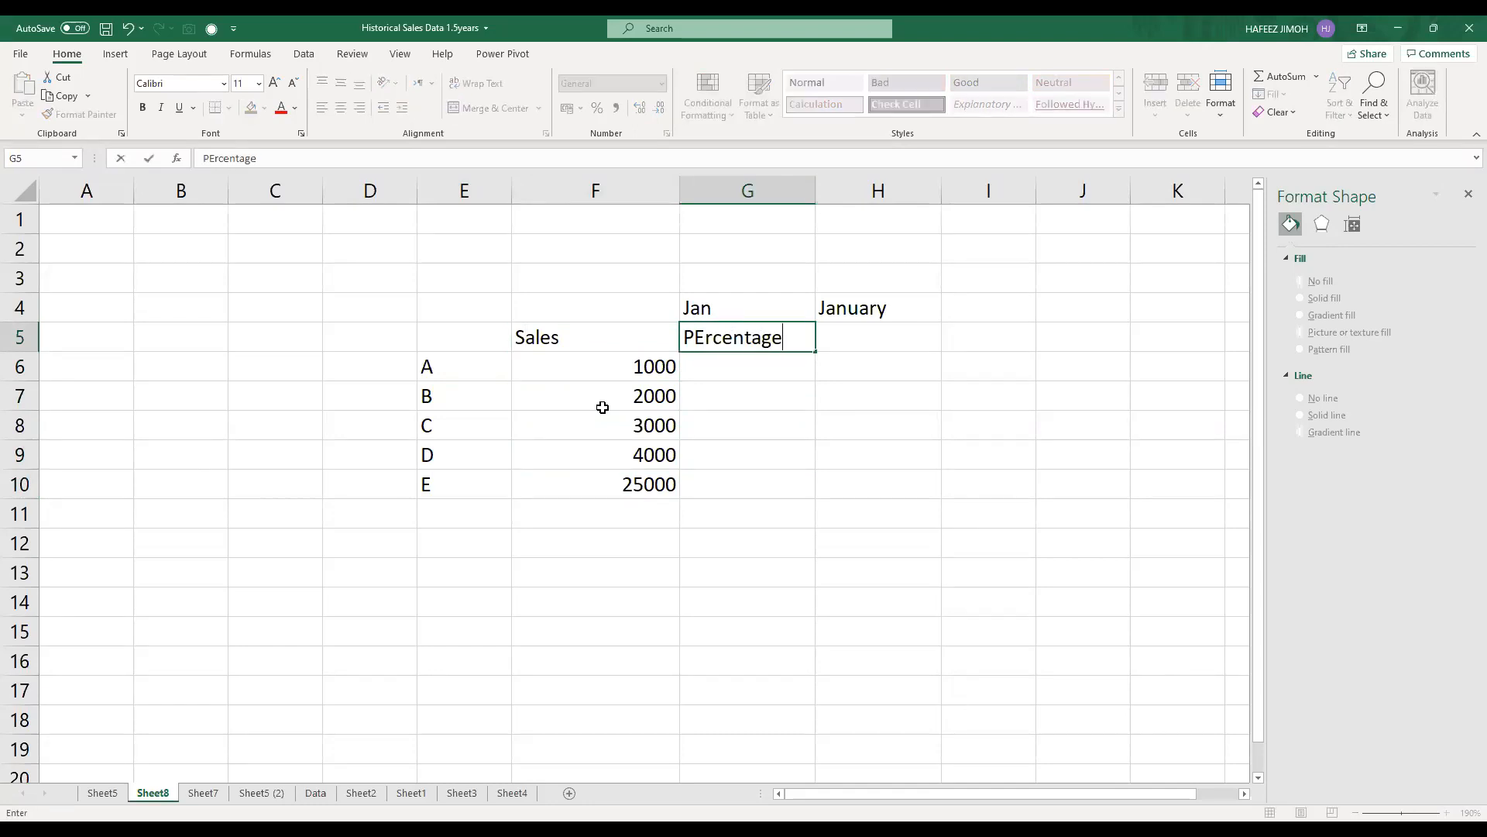
key(Return)
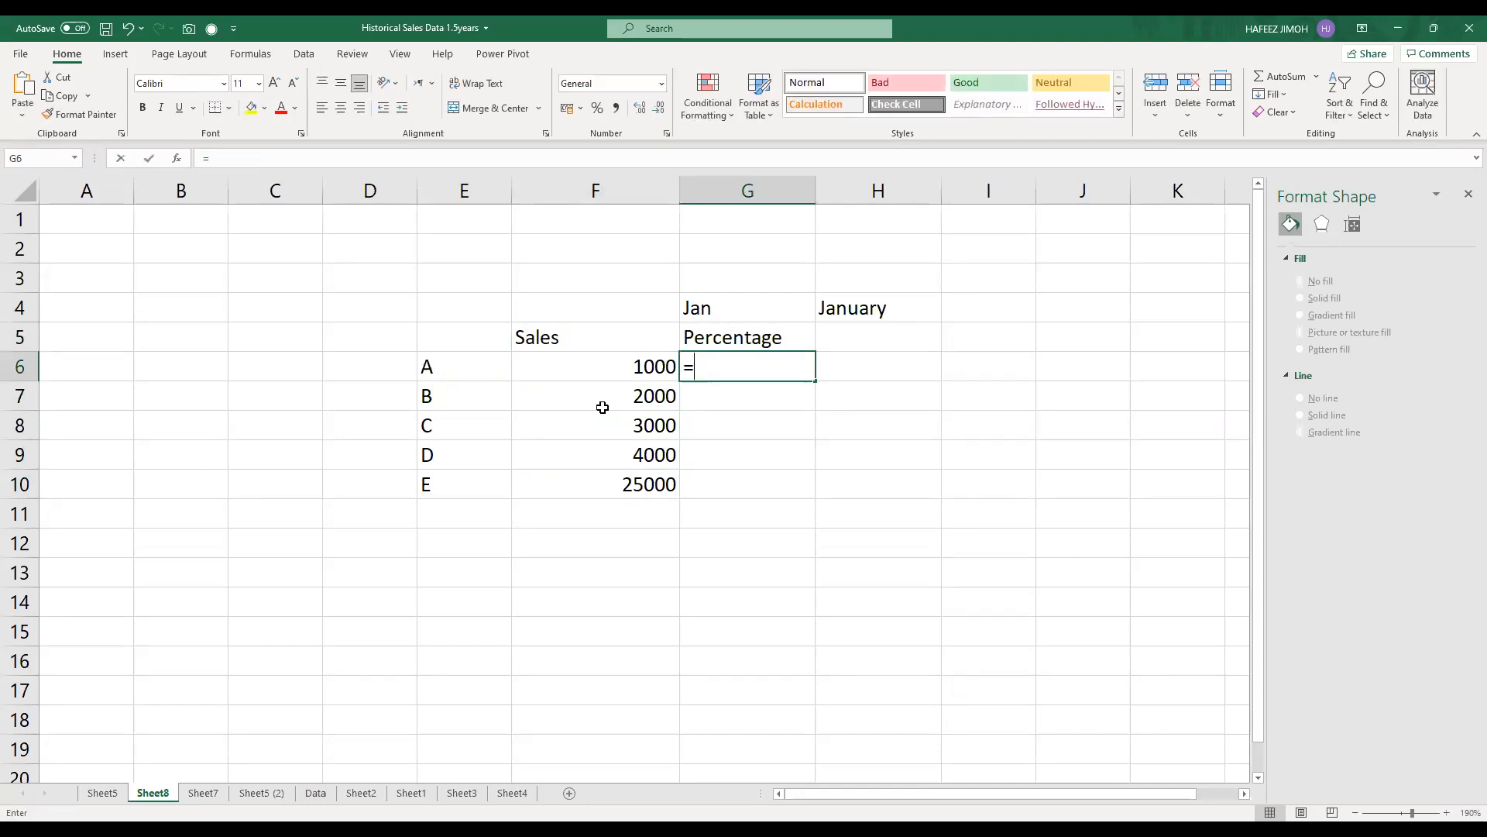
text(=)
key(Down)
key(Down)
key(Down)
key(Down)
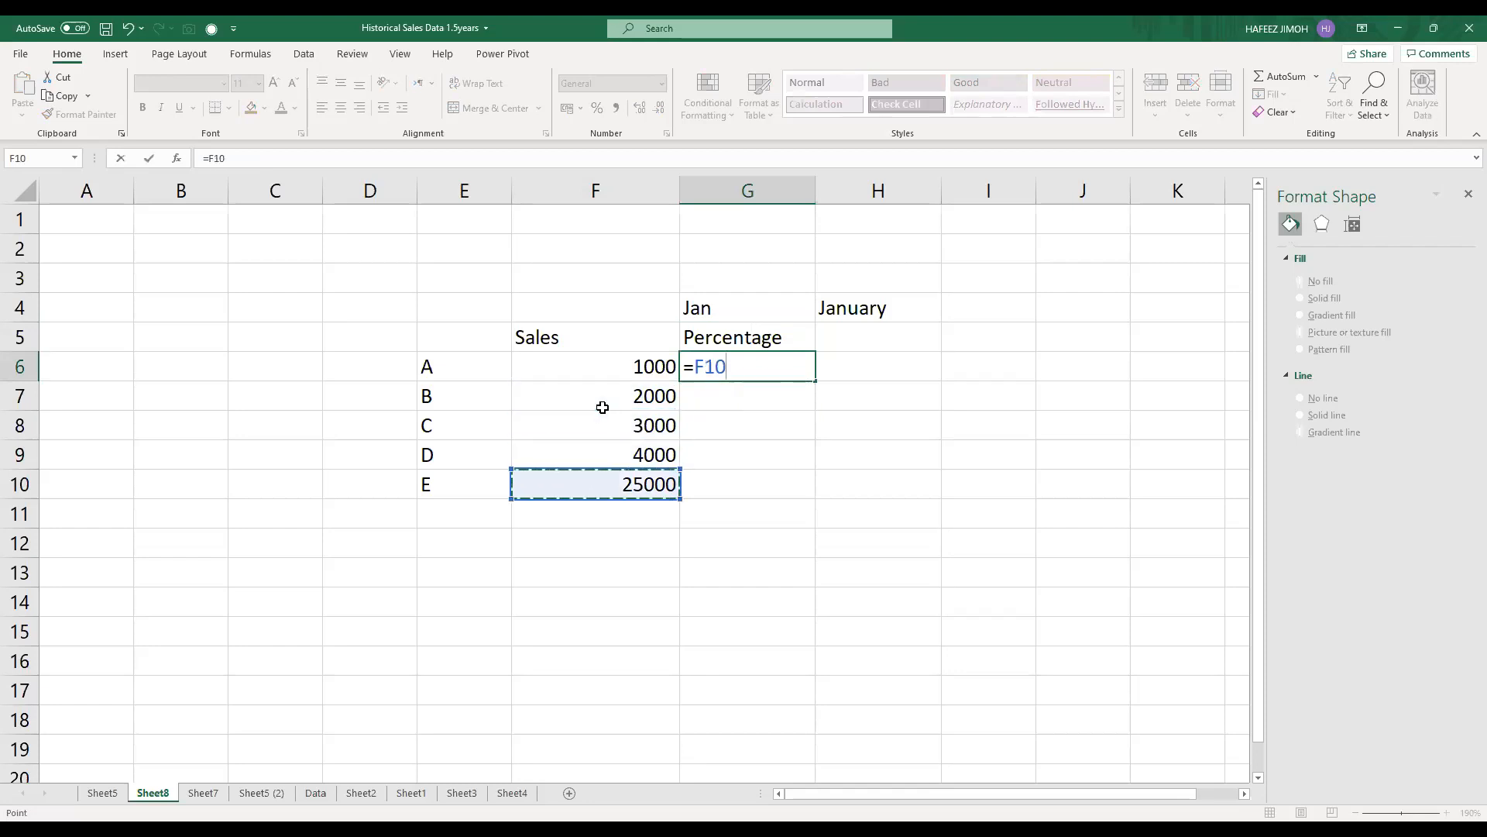
key(Escape)
text(=)
key(Left)
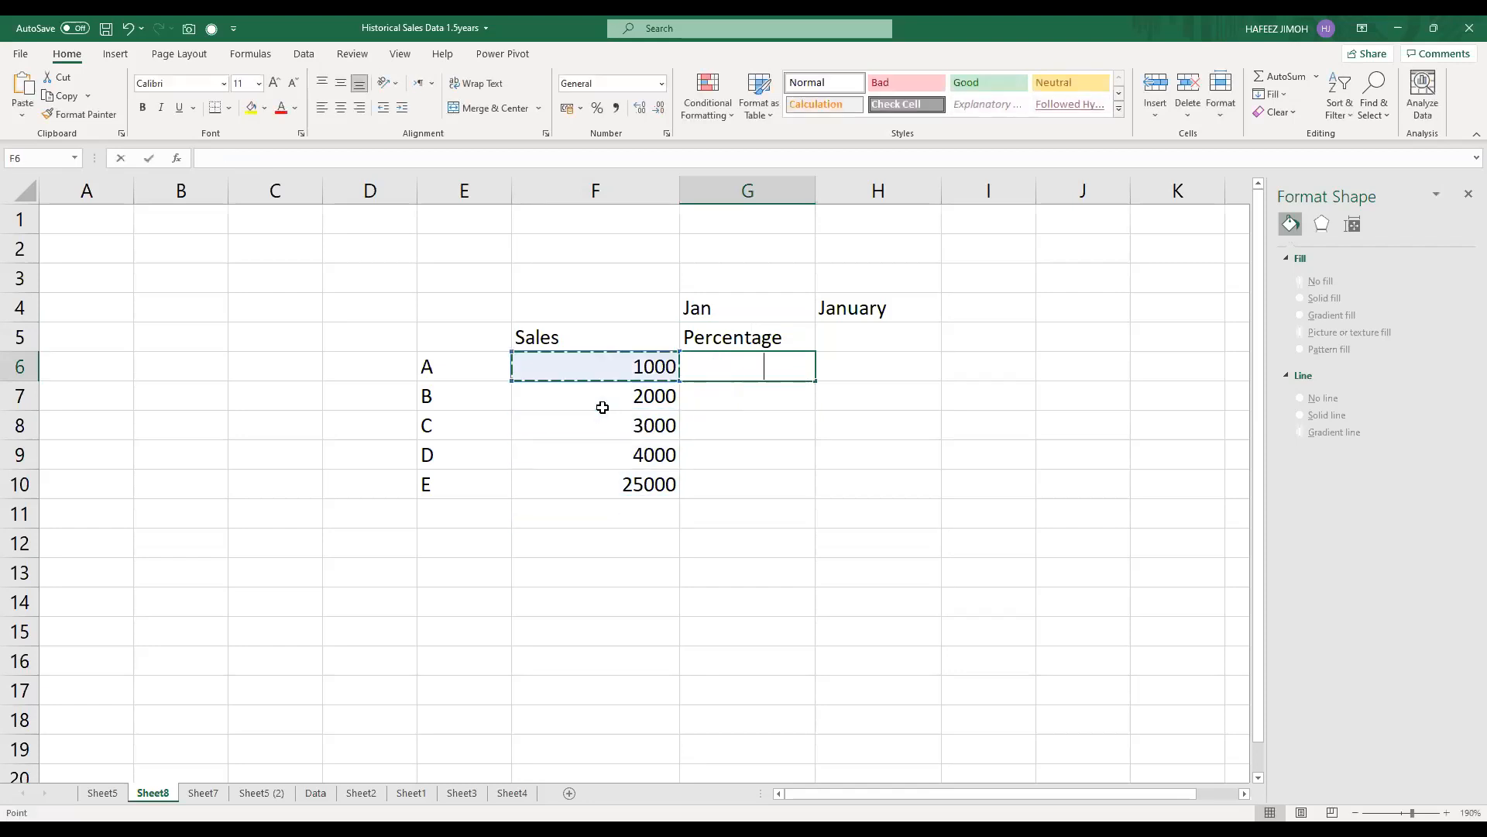
key(Escape)
Step: Total the sales values in cell F11 with the formula =SUM(F6:F10)
key(Down)
key(Down)
key(Down)
key(Down)
key(Left)
key(Down)
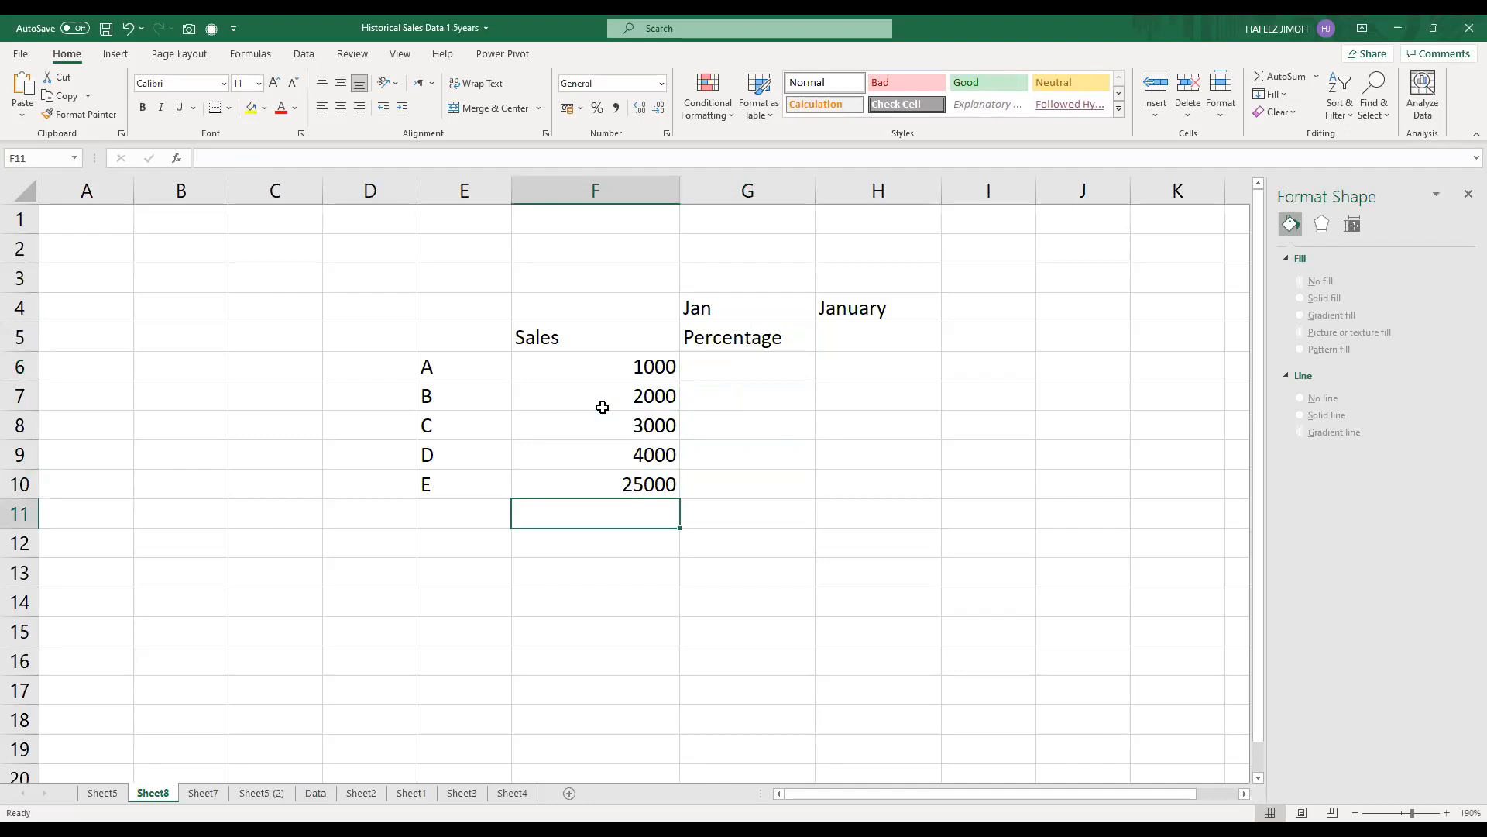
text(=SUM()
key(Up)
key(Up)
key(Up)
key(Up)
key(Up)
key(Right)
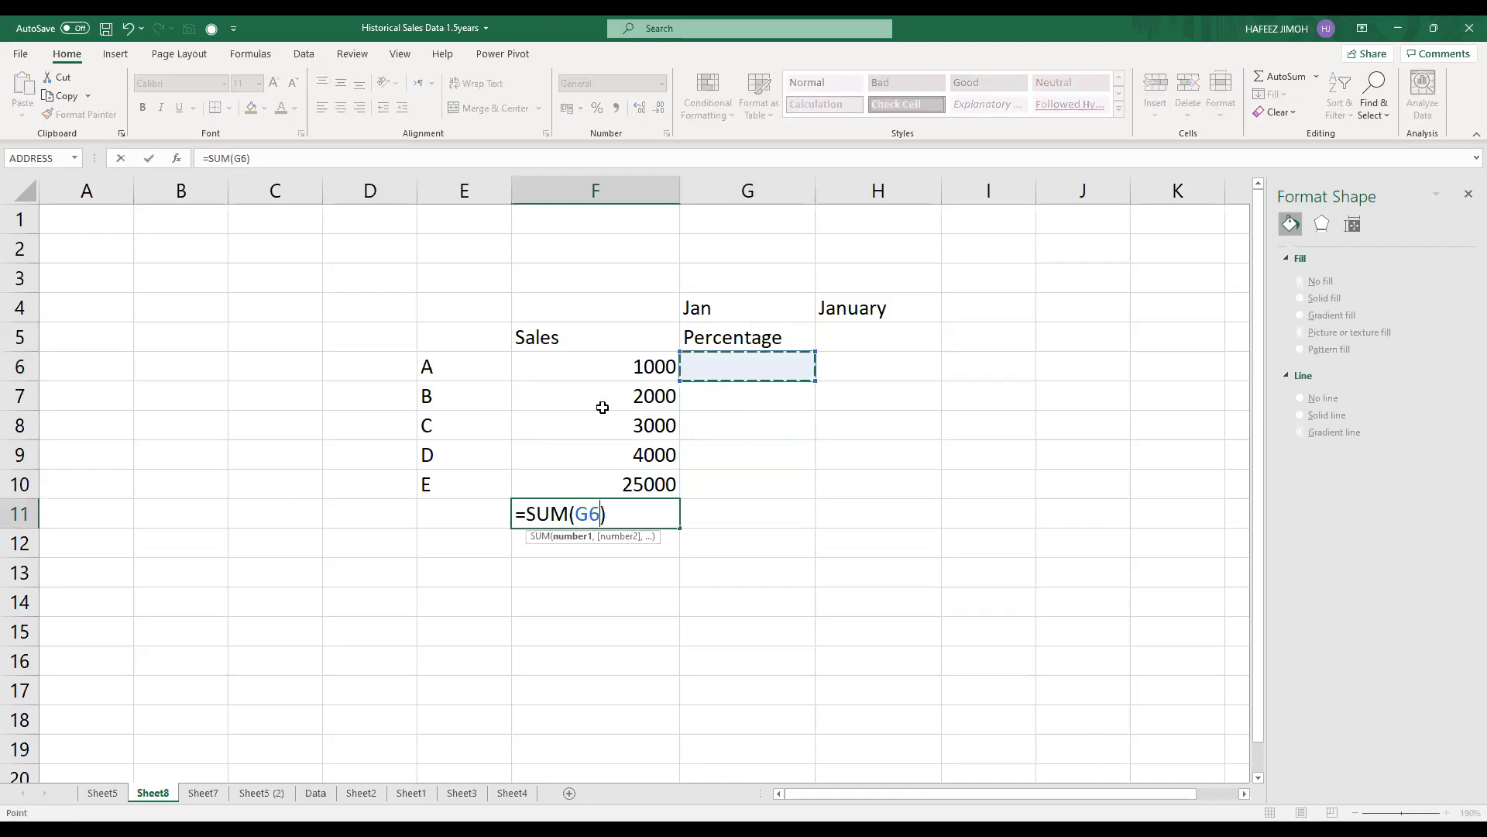
key(ctrl+Return)
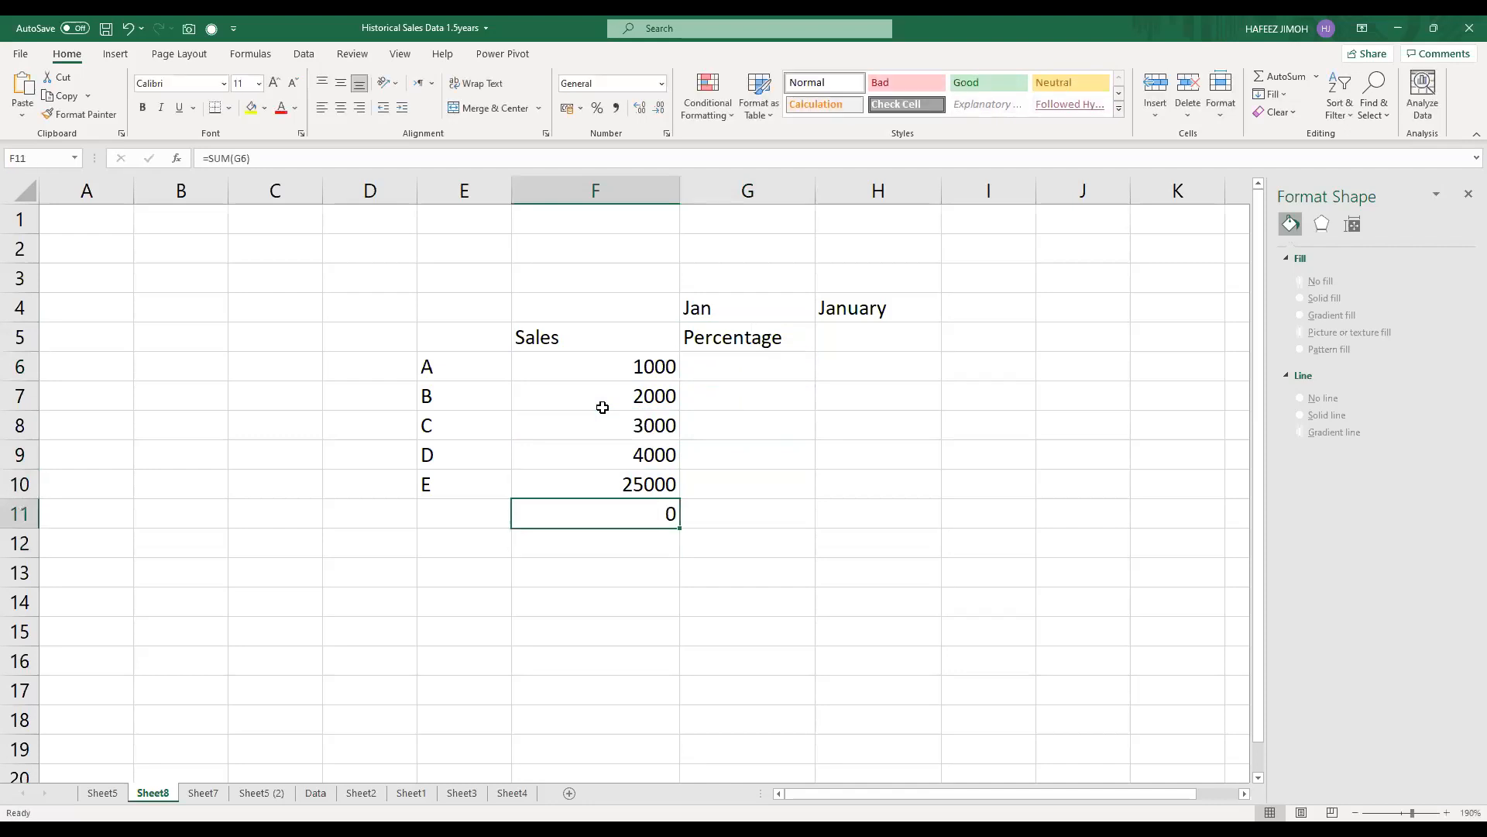
key(ctrl+z)
Step: Calculate each row's share of total sales in G6:G10, starting with =F6/$F$11 in G6, formatted as percentages
key(Right)
key(Up)
key(Up)
key(Up)
key(Up)
key(Up)
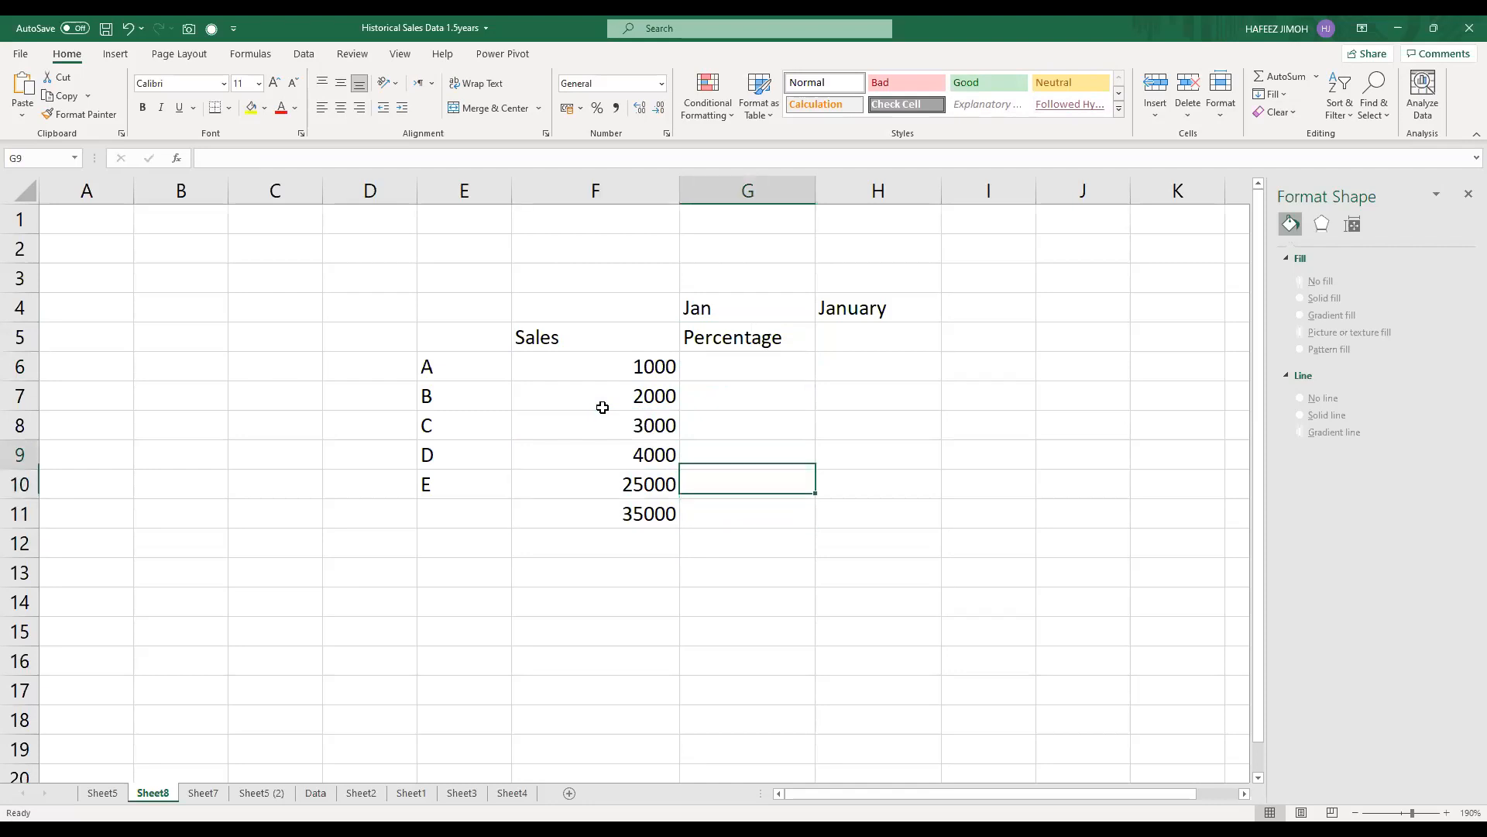
text(=)
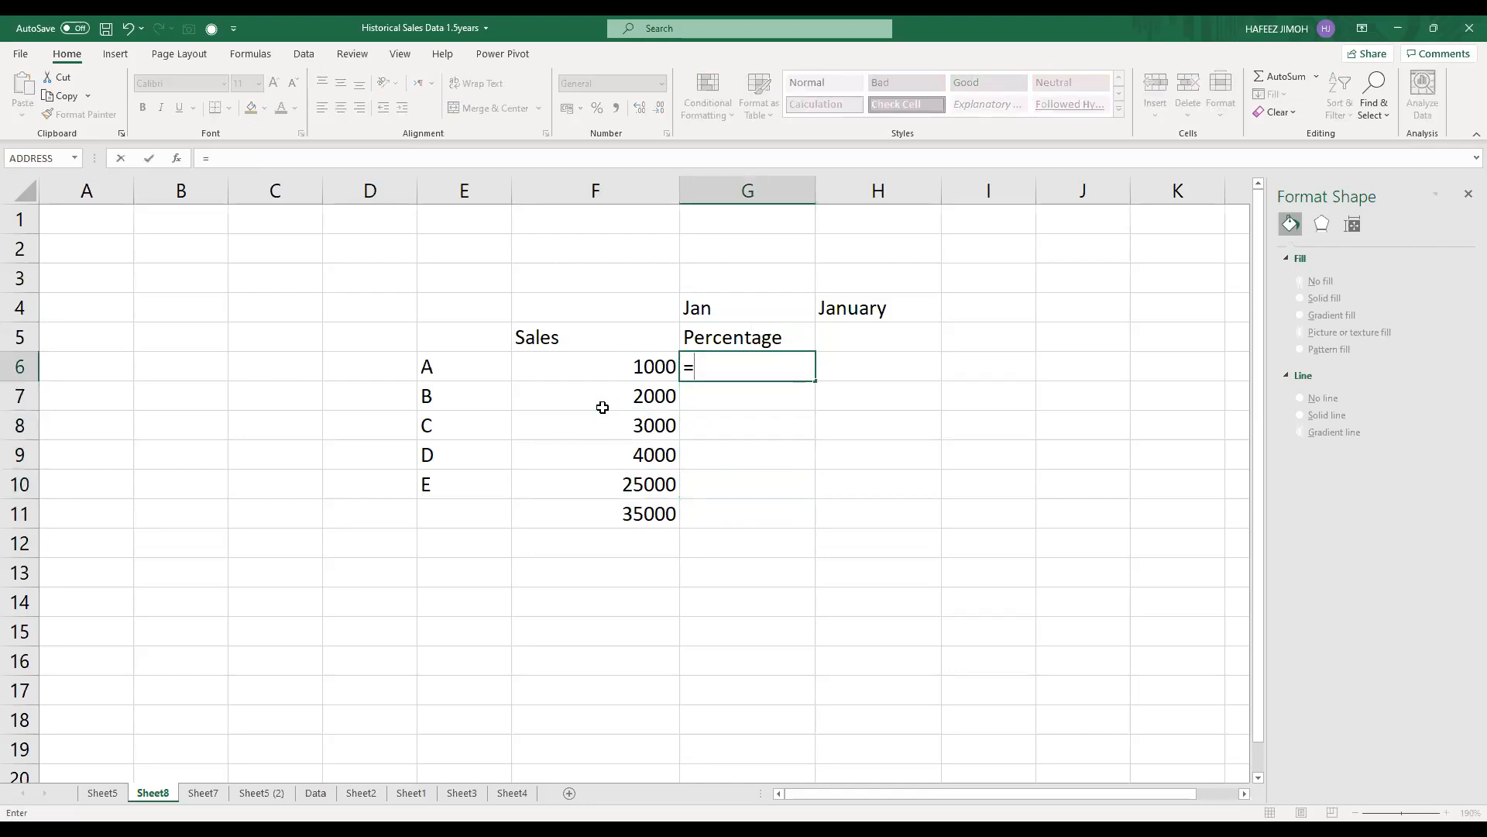
key(Left)
text(/)
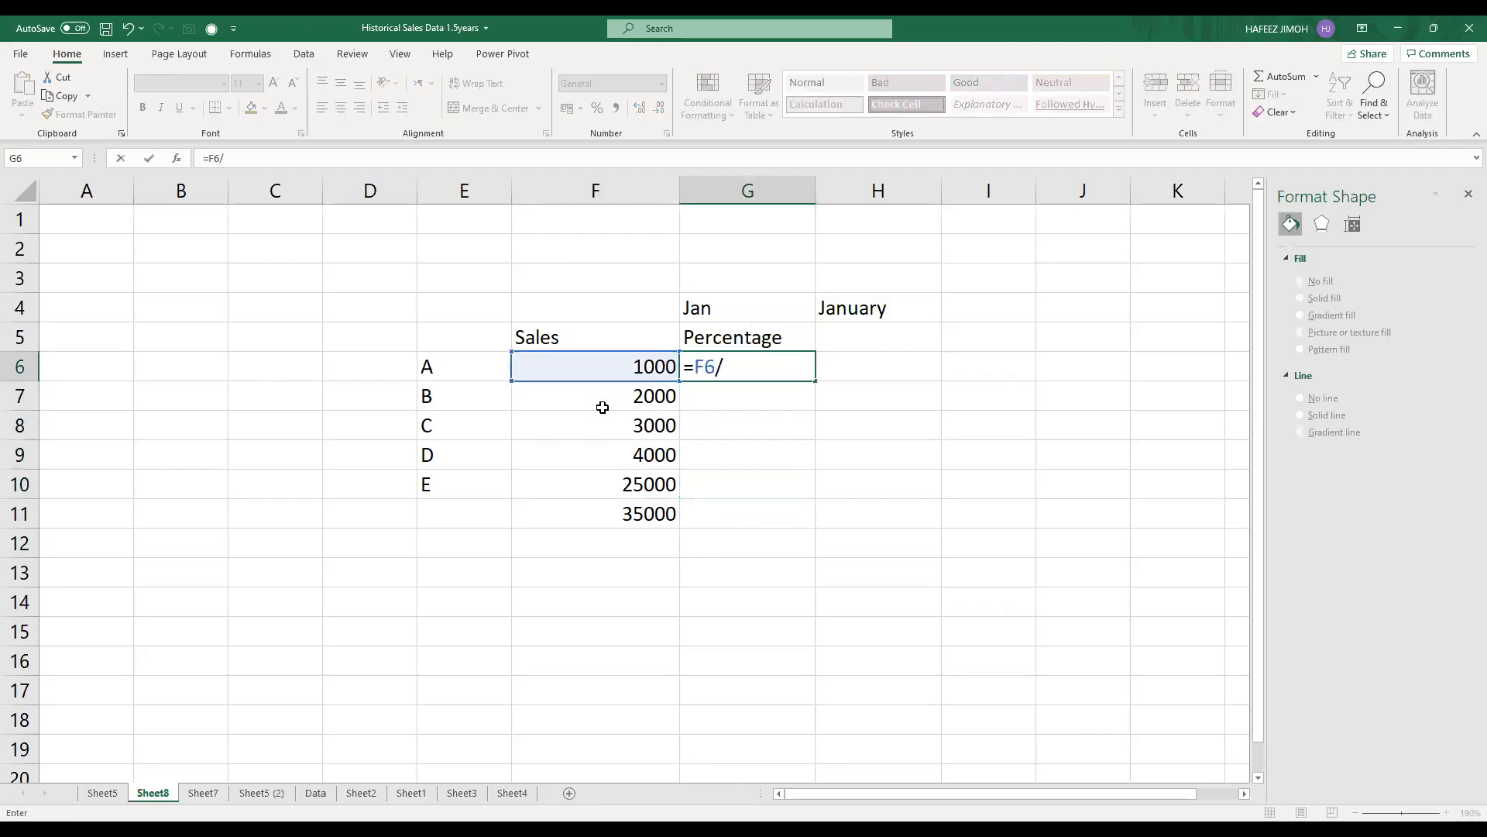
key(Down)
key(Down)
key(Left)
key(Down)
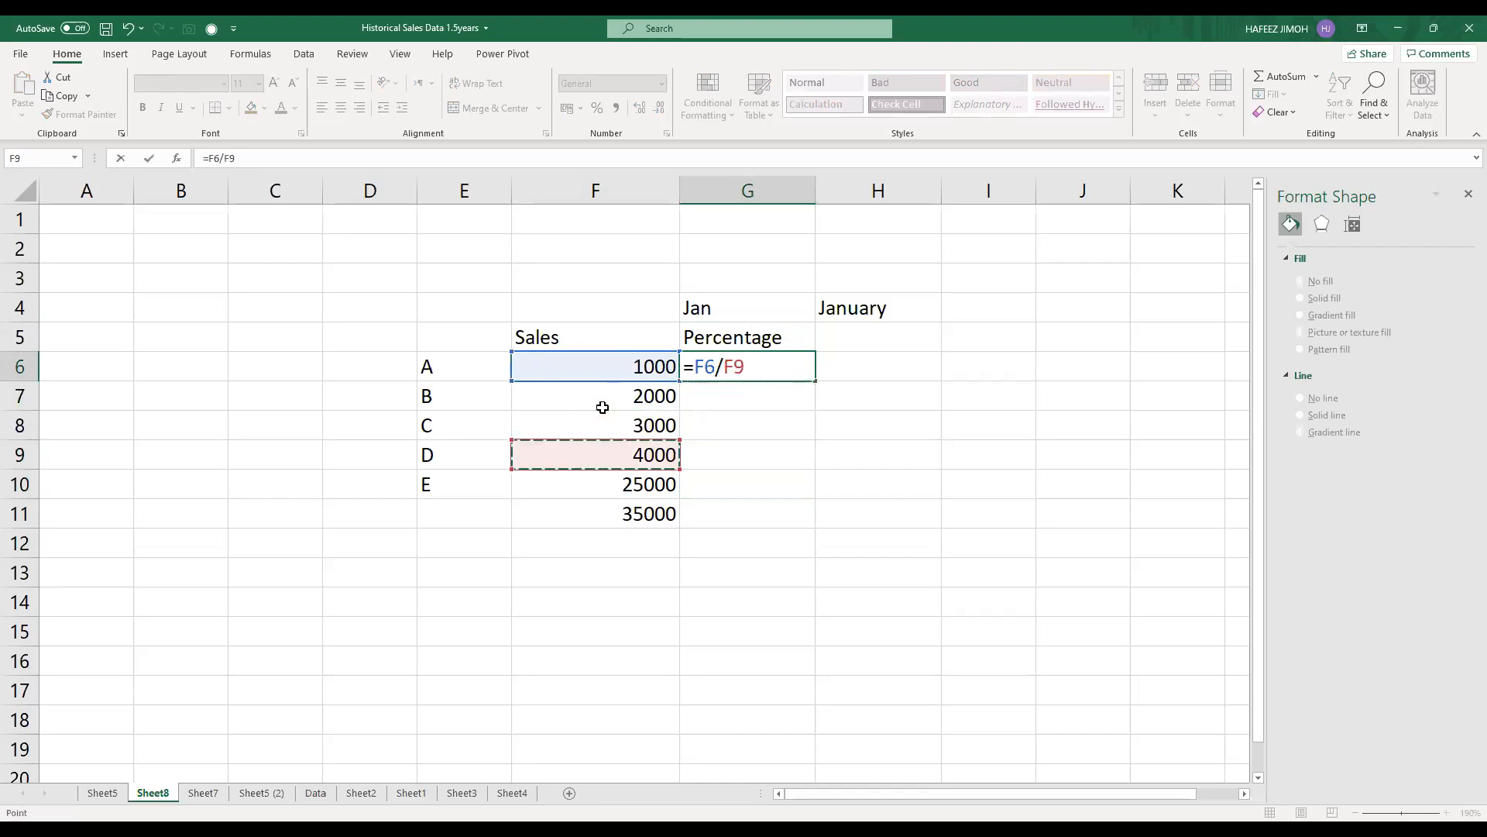
key(Down)
key(Down)
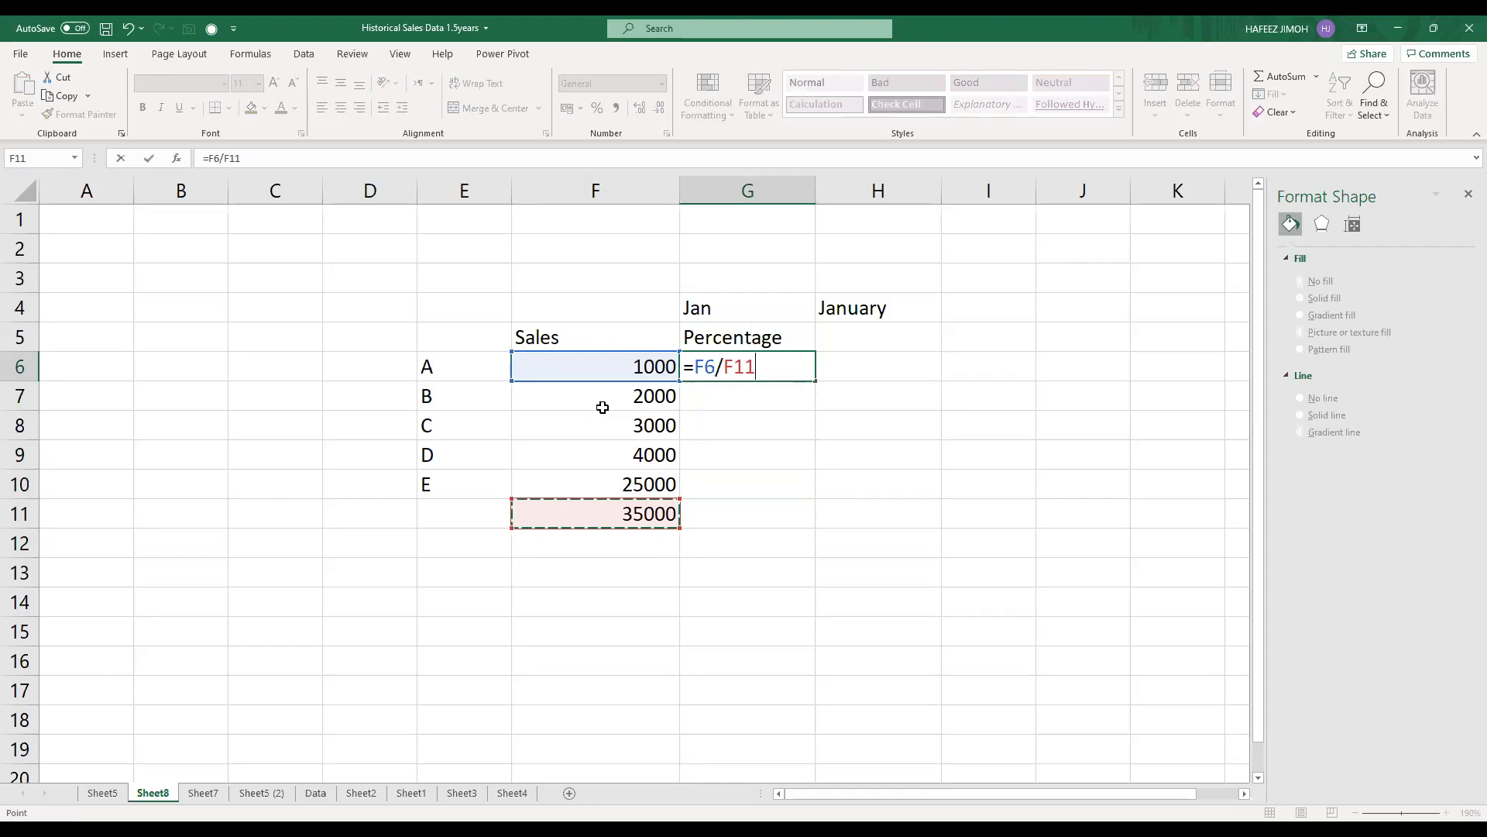
key(F4)
key(Return)
key(Up)
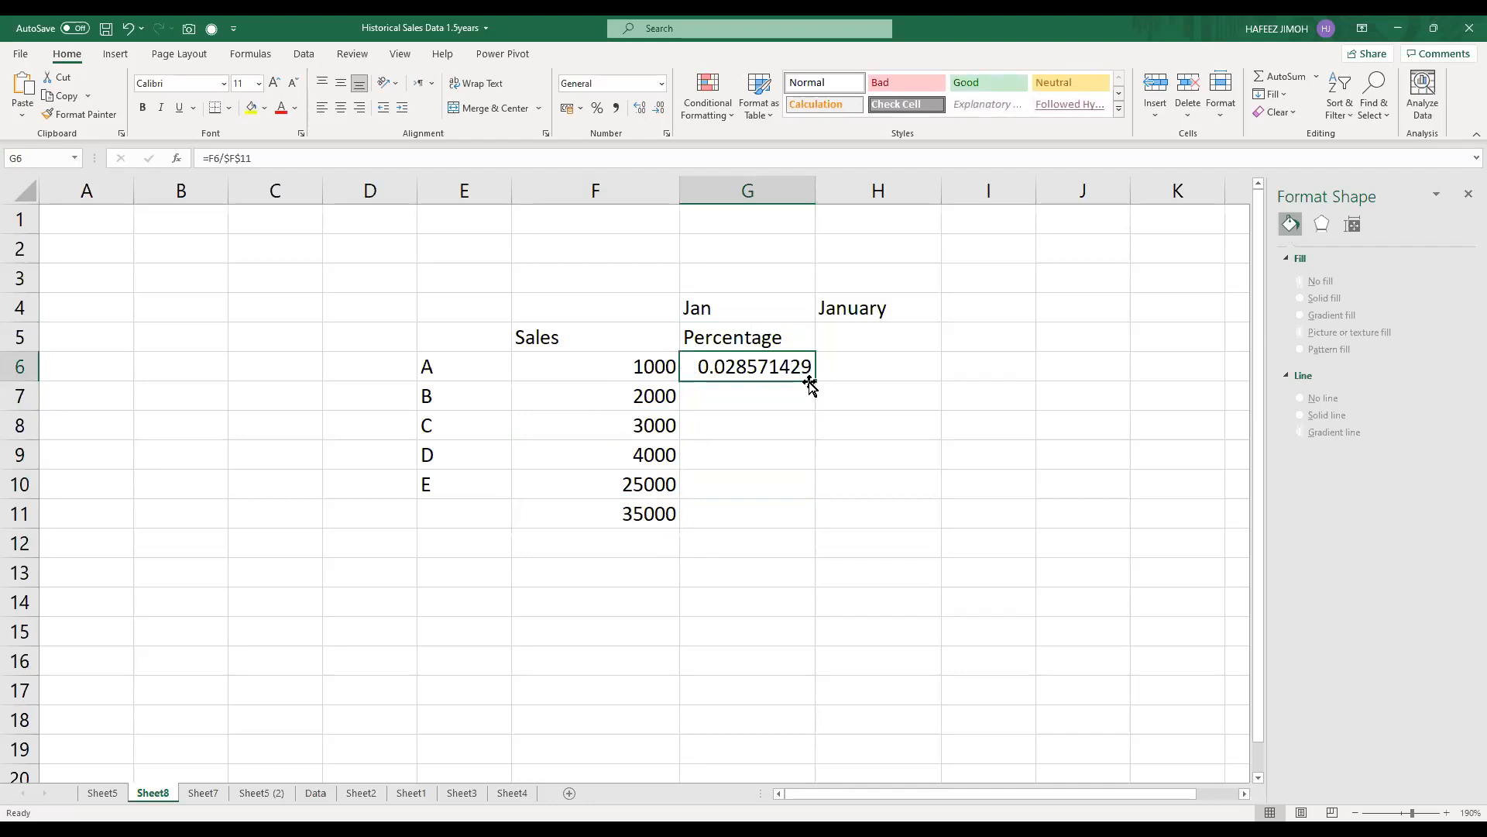
drag(814, 383, 807, 465)
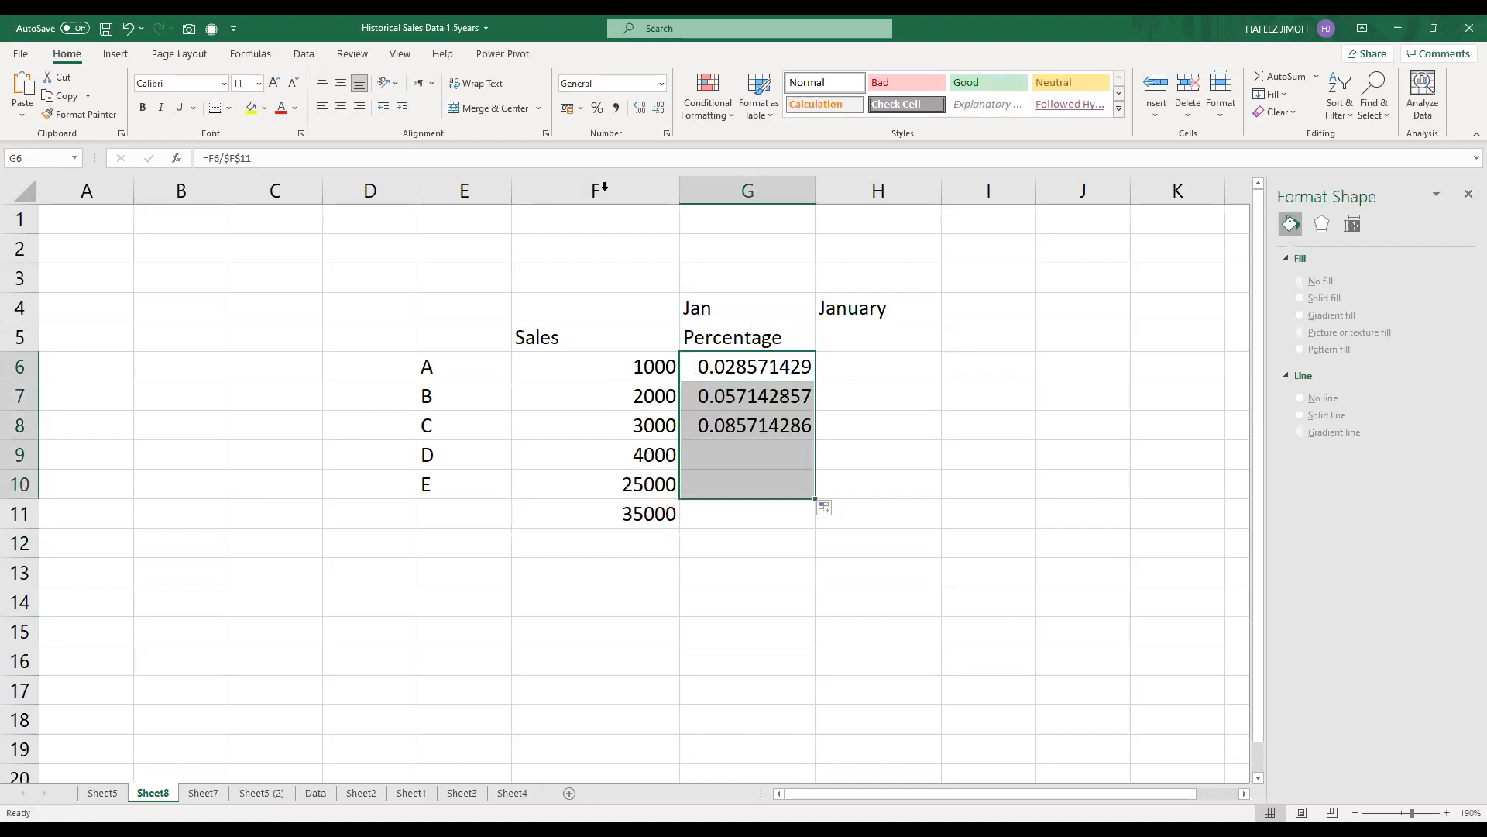
click(598, 109)
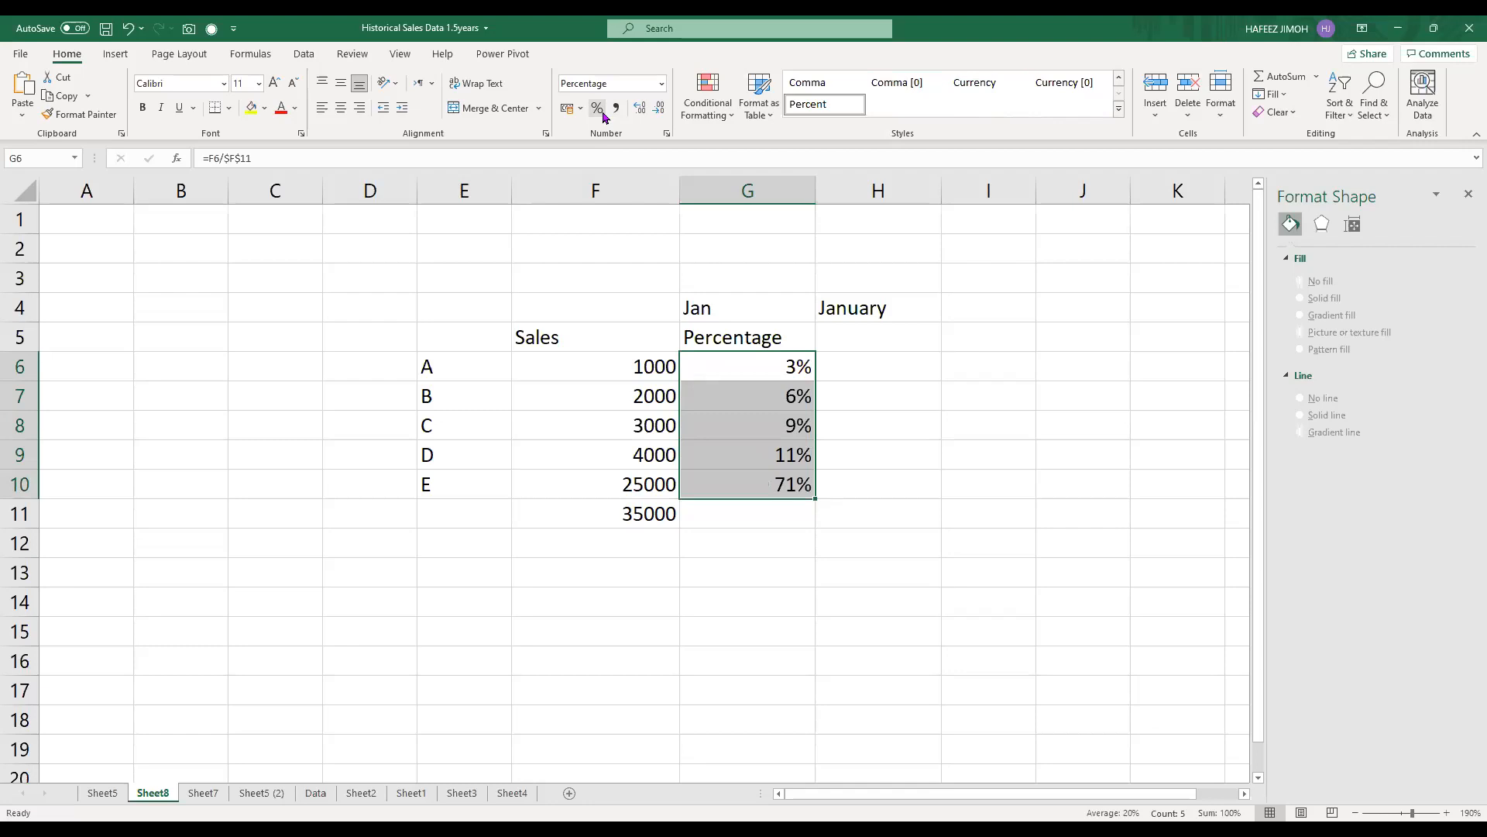
Step: Change the sales value for E in cell F10 to 2500
click(659, 484)
text(2500)
key(Return)
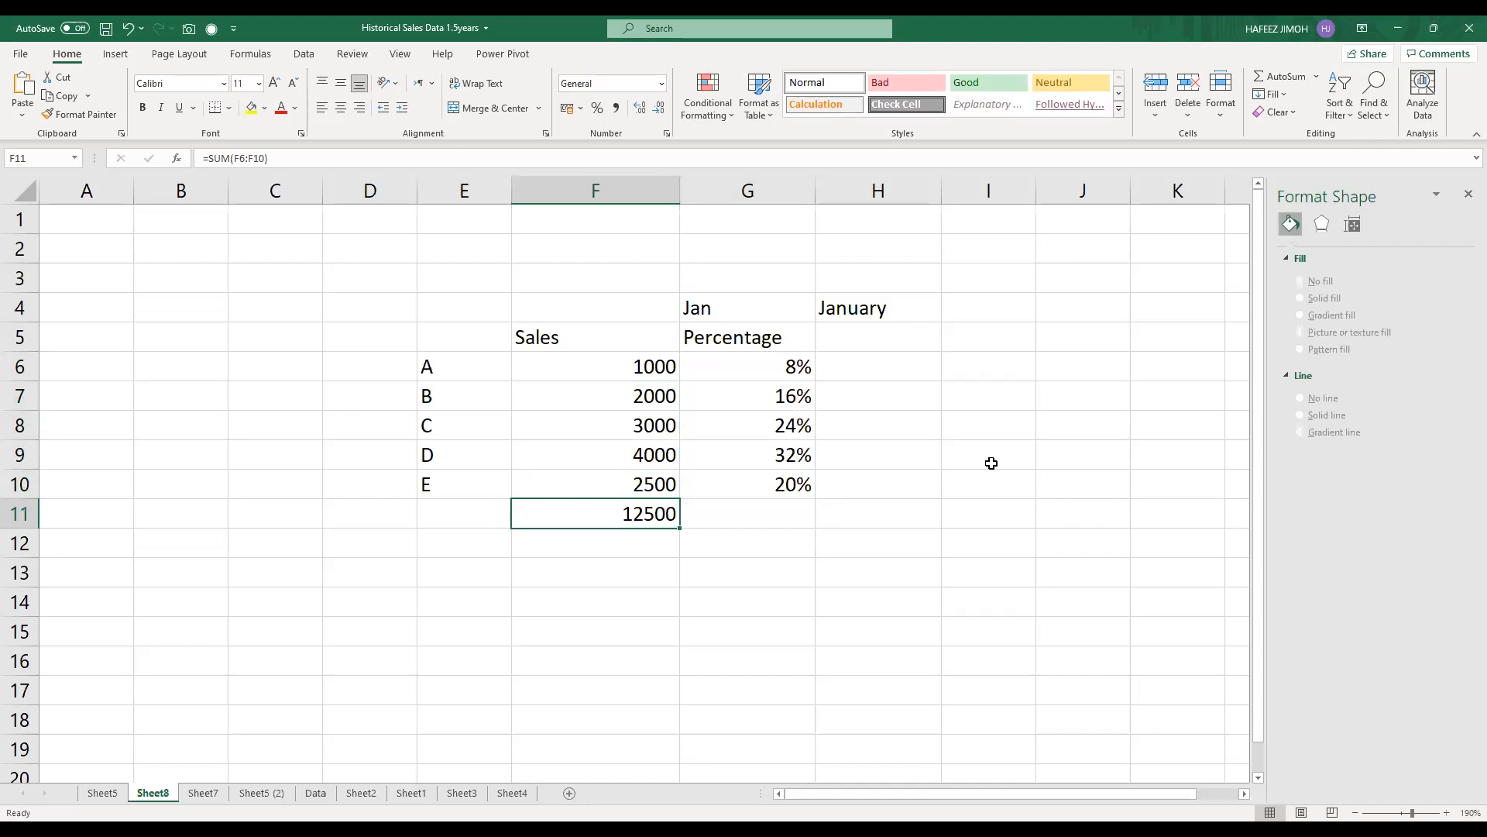
Step: Format the Sales and Percentage headers in F5:G5 as bold with a blue font colour
key(Right)
key(Up)
key(Up)
key(Up)
key(Up)
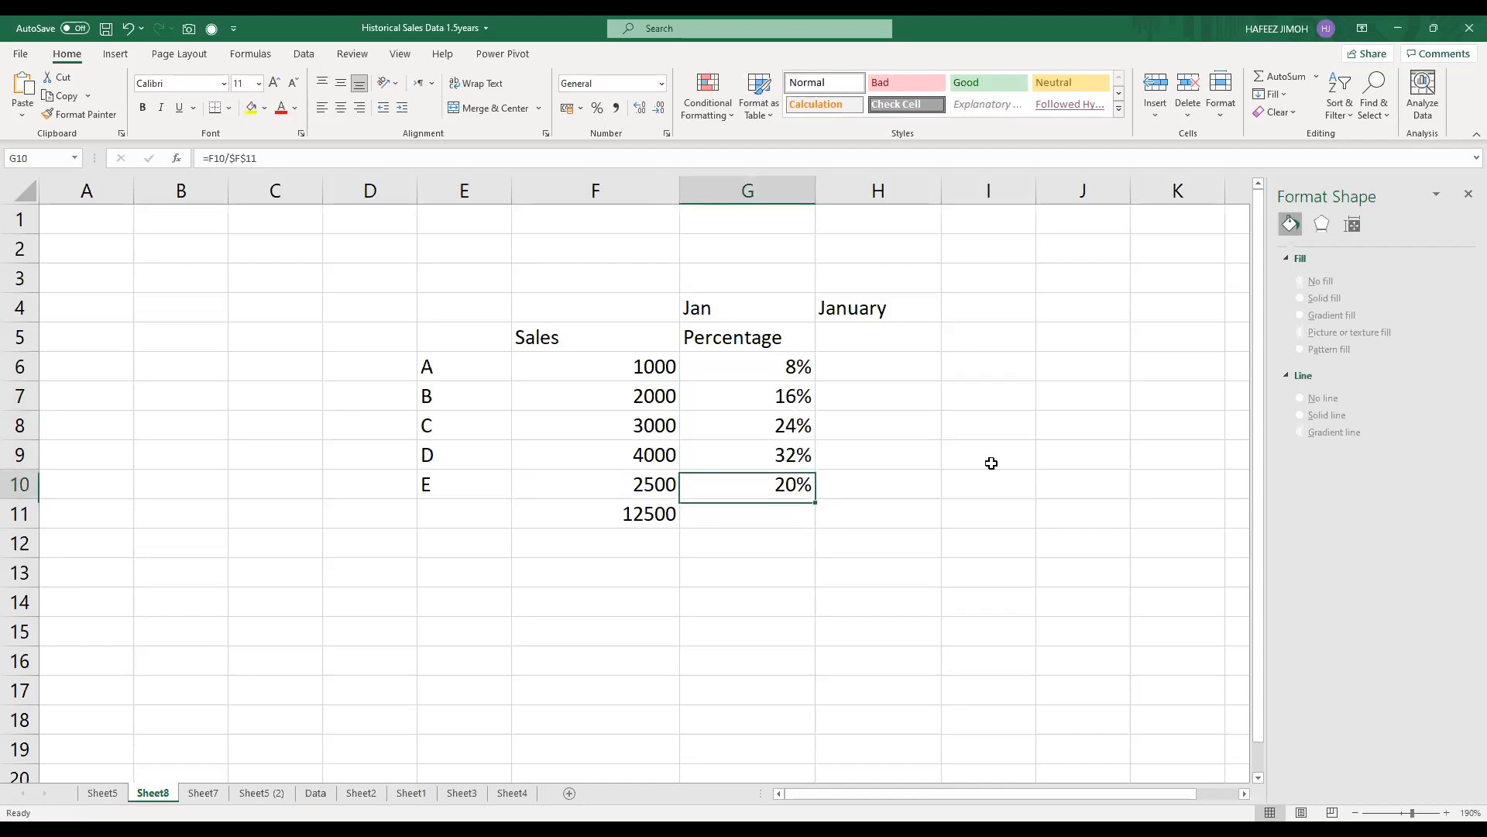
key(Left)
key(Up)
key(Up)
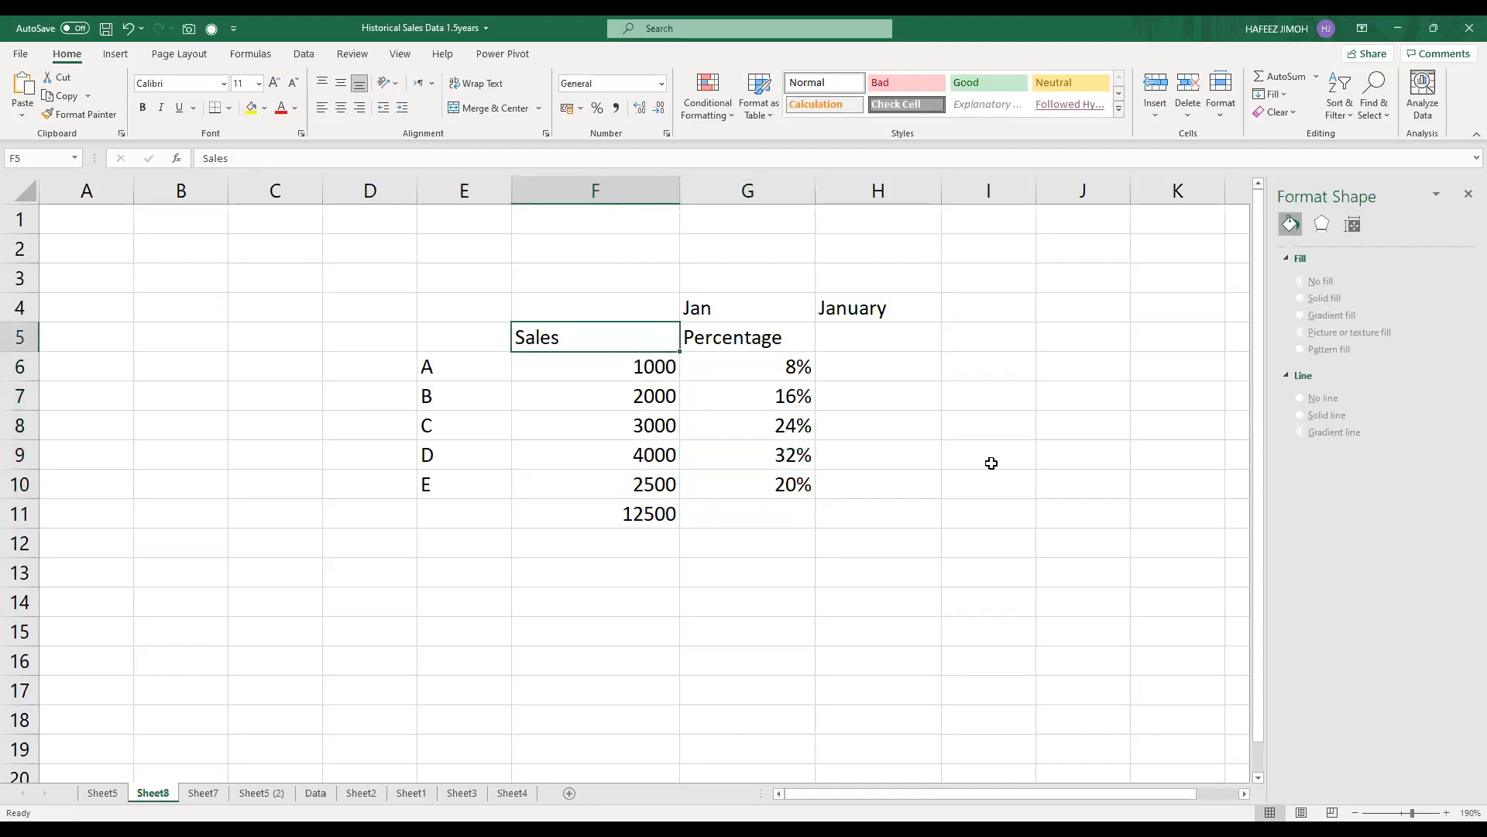
key(shift+Right)
key(ctrl+b)
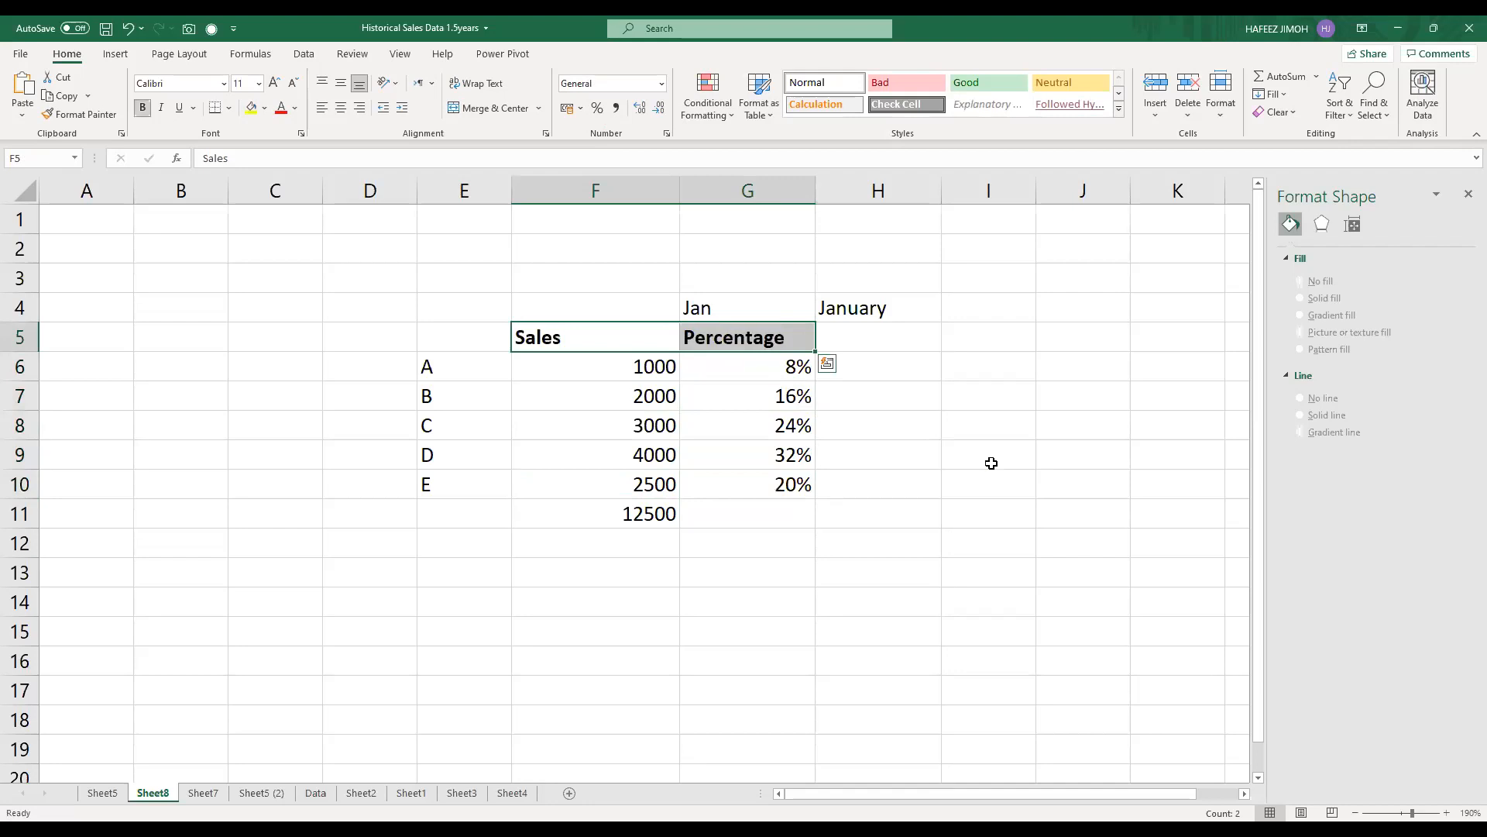
click(298, 114)
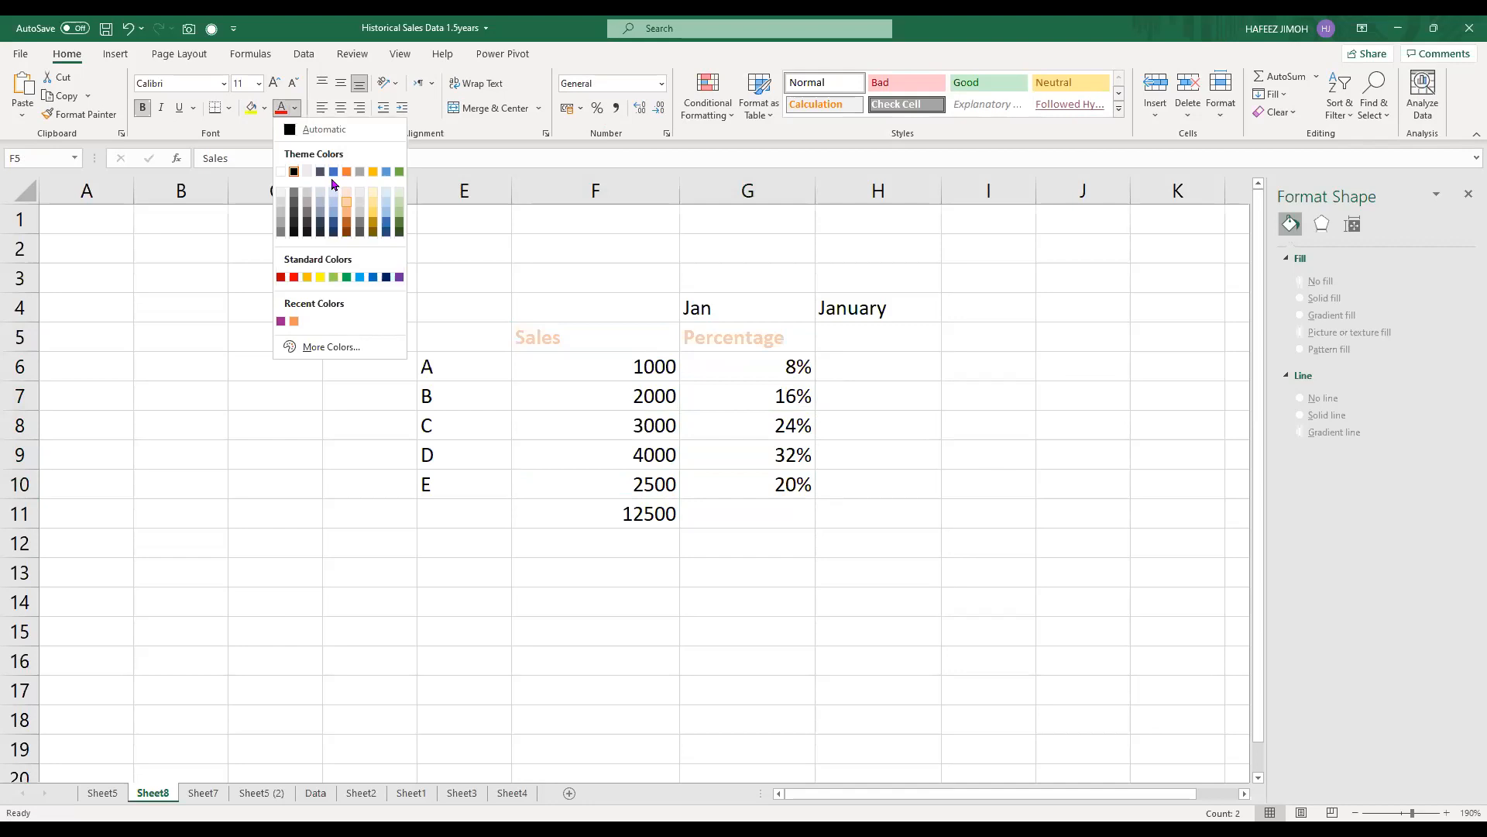
click(333, 172)
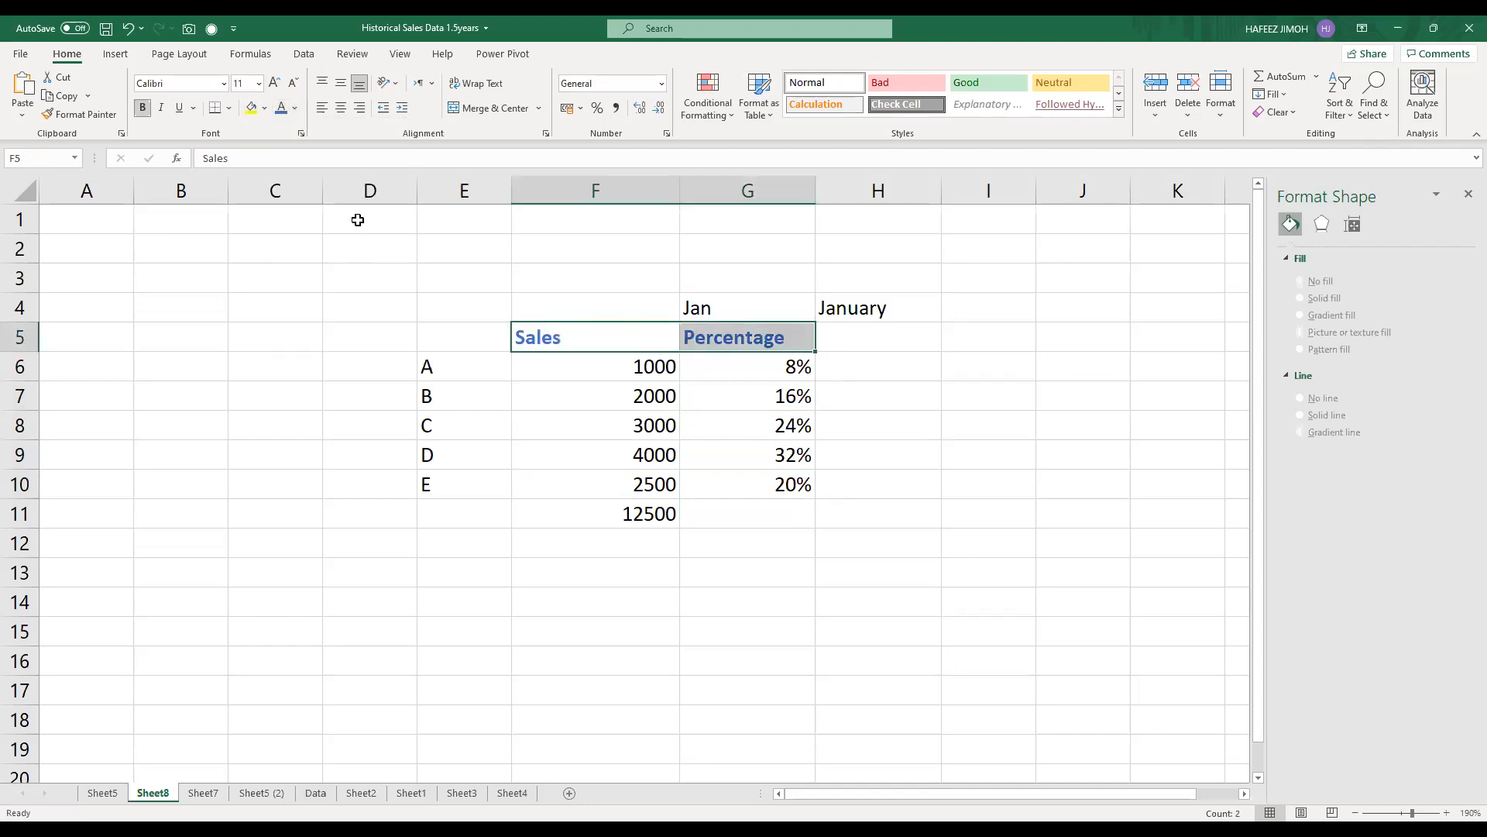
click(358, 226)
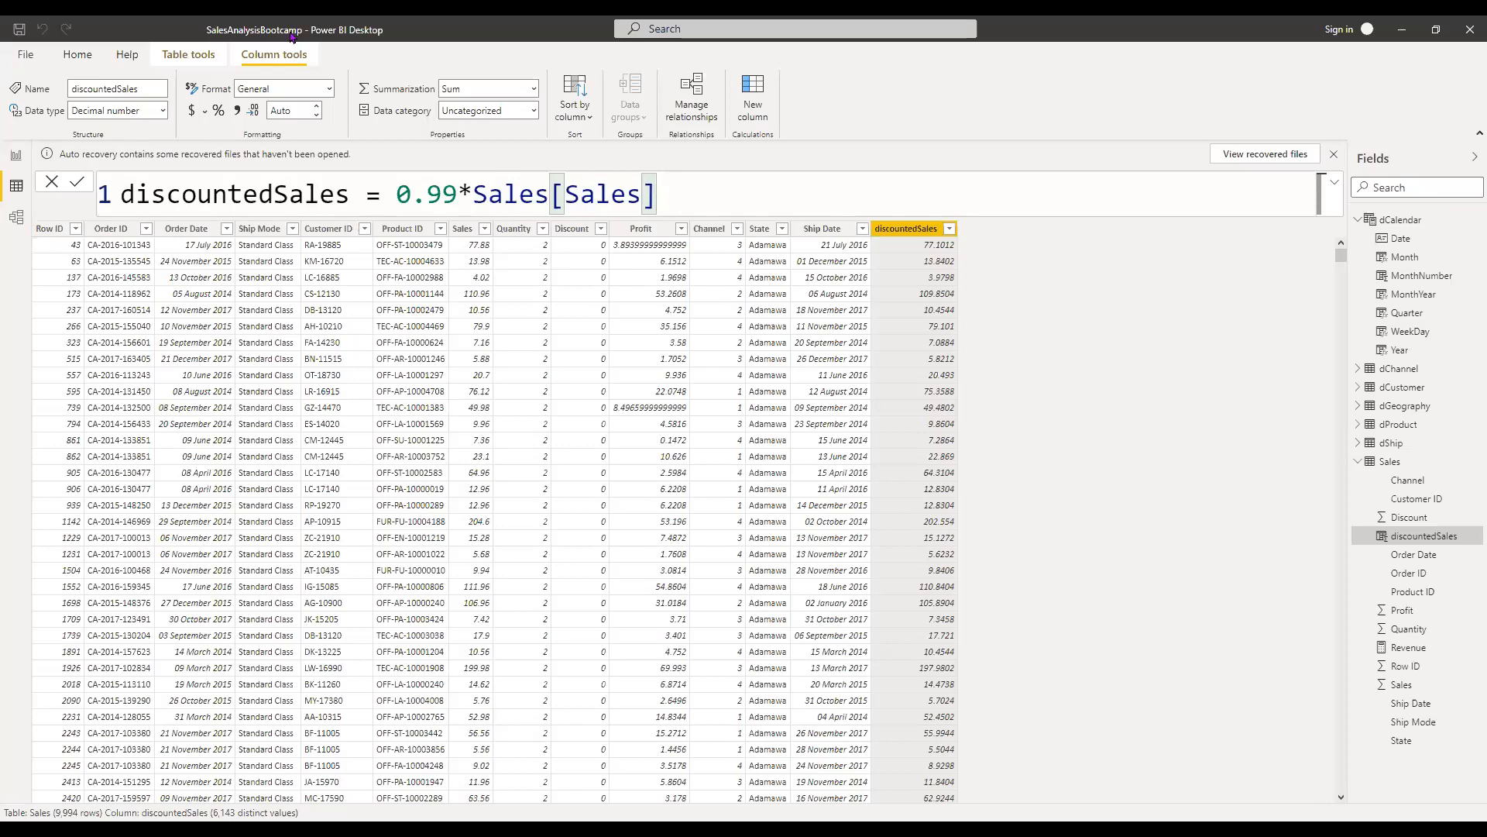
Step: Switch to Page 1 of the Power BI report and annotate below the region table with the lines Column, Table and Measures
click(21, 155)
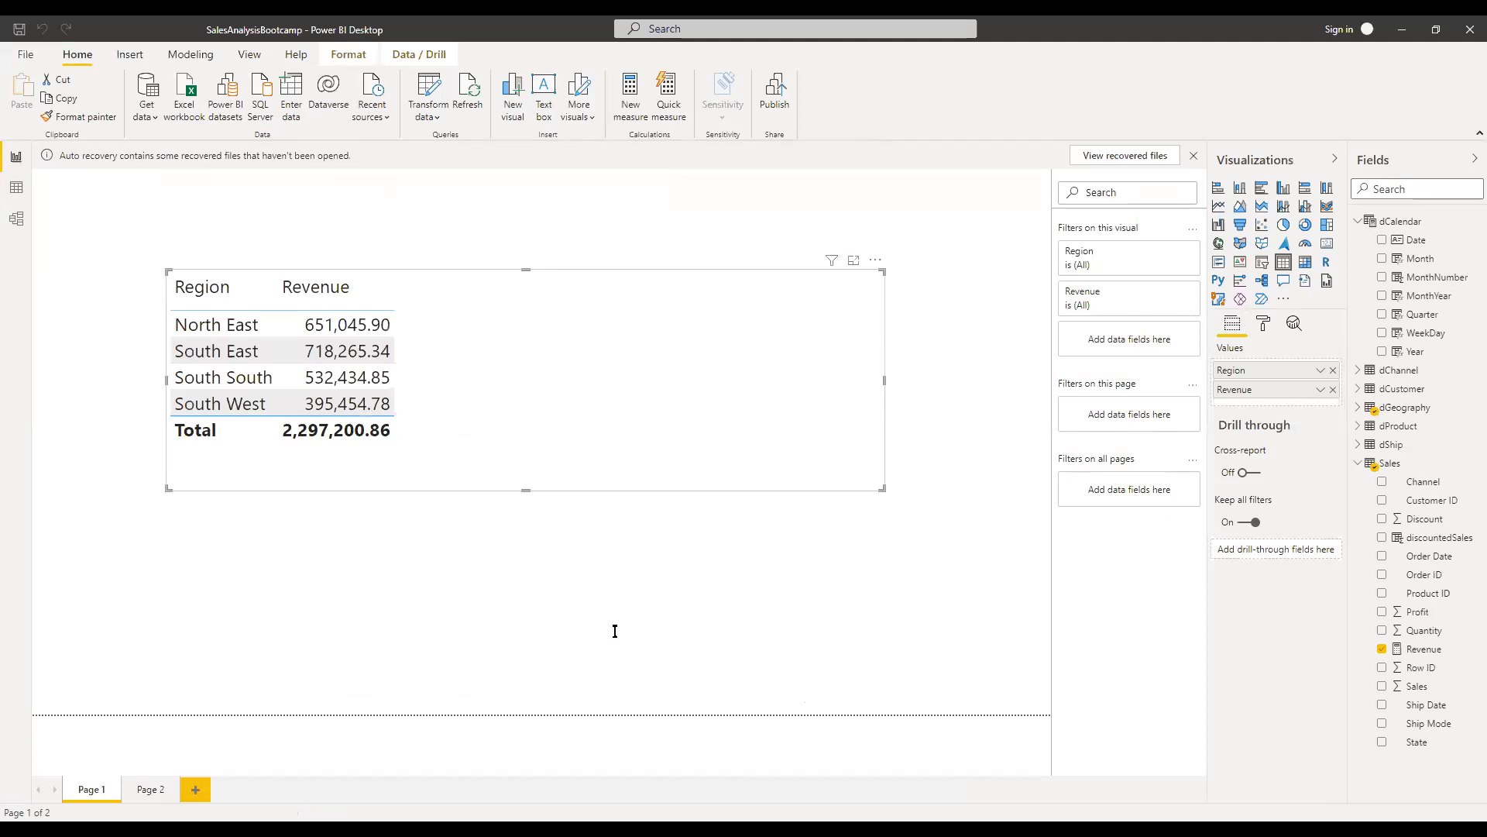
click(560, 562)
text(Columm)
key(BackSpace)
text(n)
key(Return)
text(Table)
key(Return)
text(MEasures)
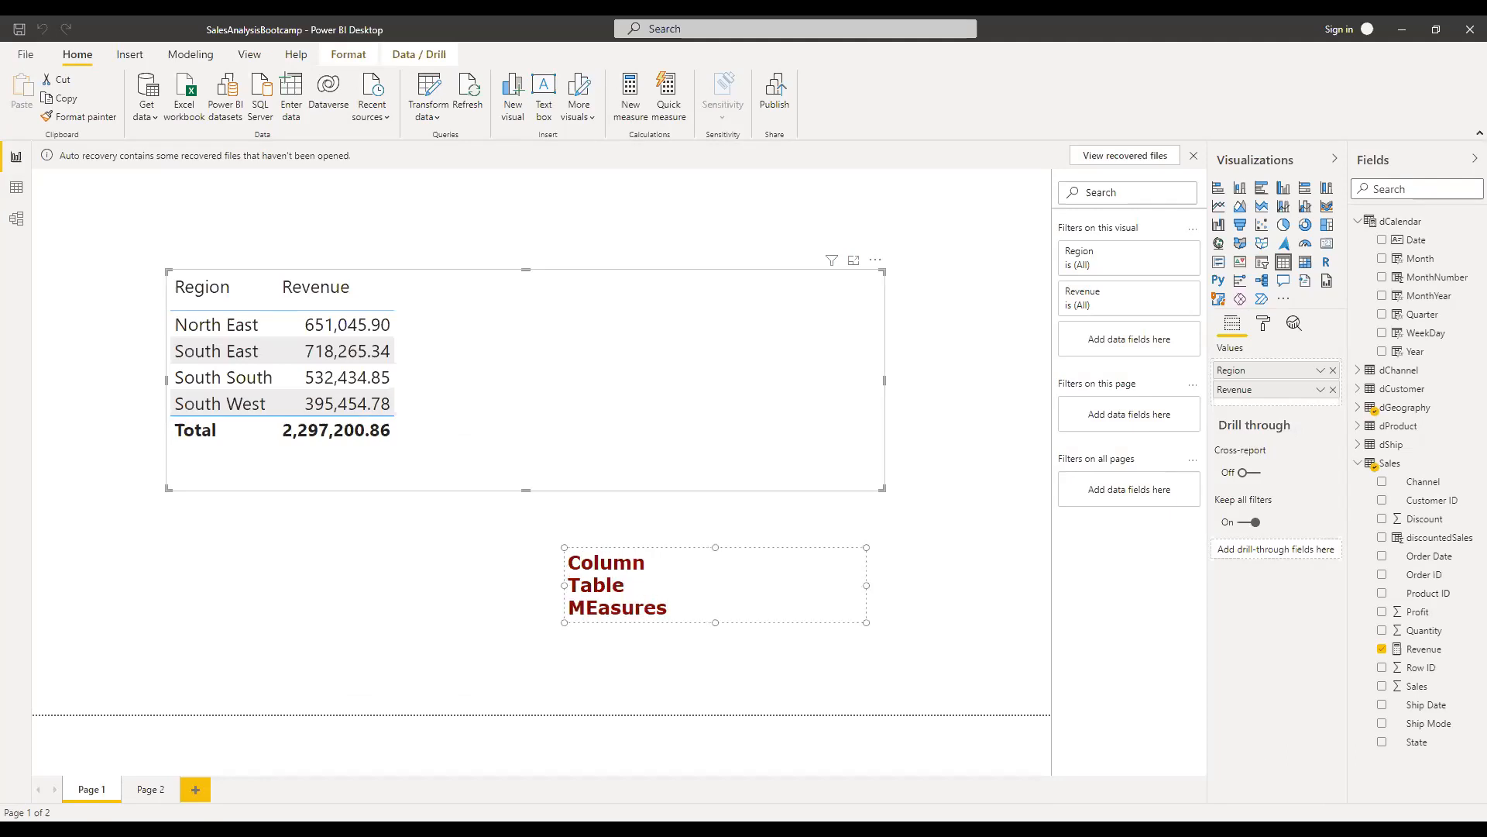
Step: Change the last line of the annotation to "Other Measures:"
key(Home)
text(Other)
key(Delete)
text(e)
key(Right)
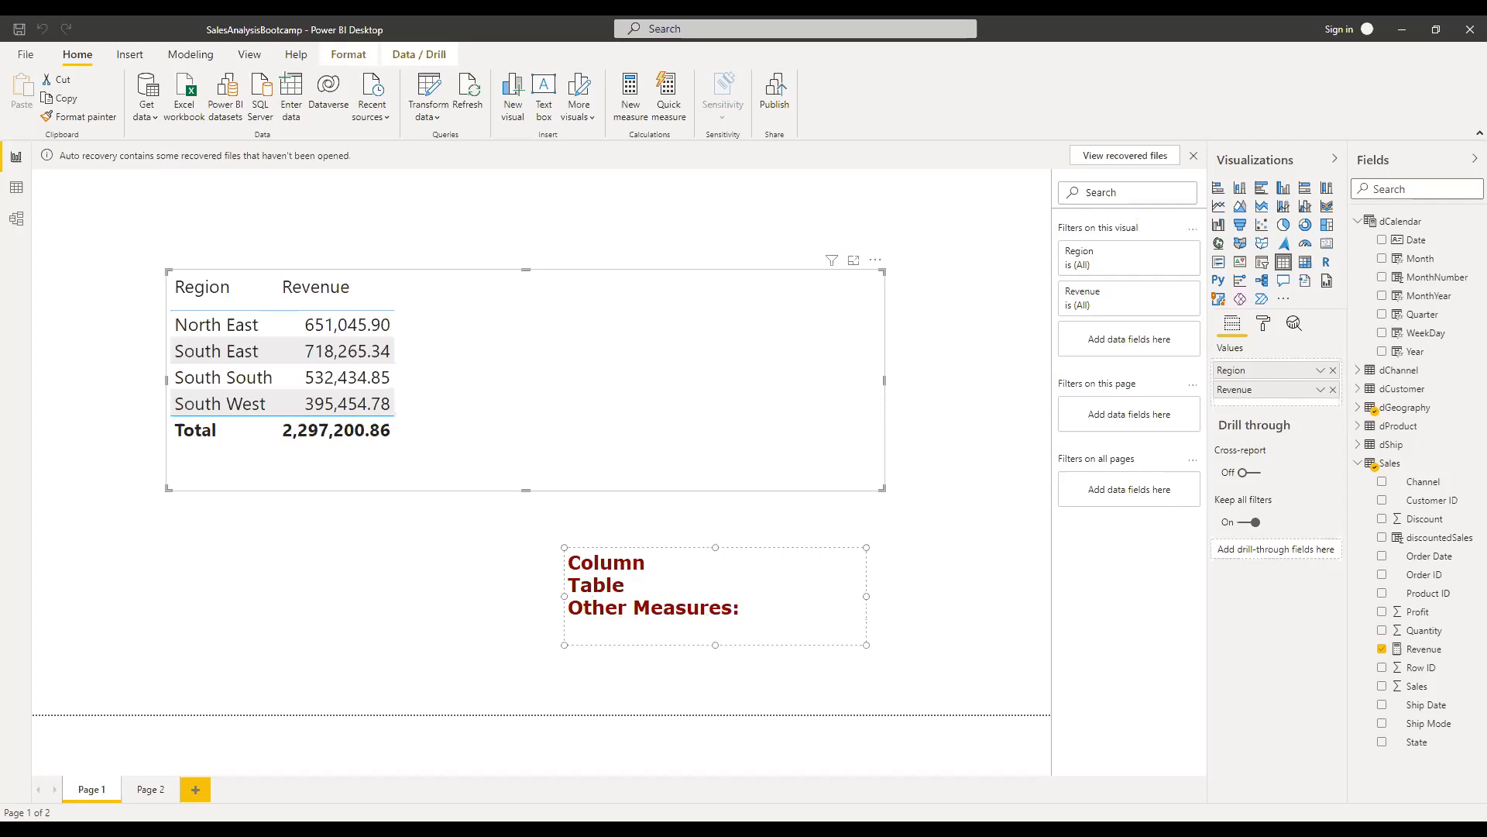
Step: Extend the annotation's last line to "Other Measures: Implicit and explicit" and widen the text box so it fits on one line
text(Implicit an)
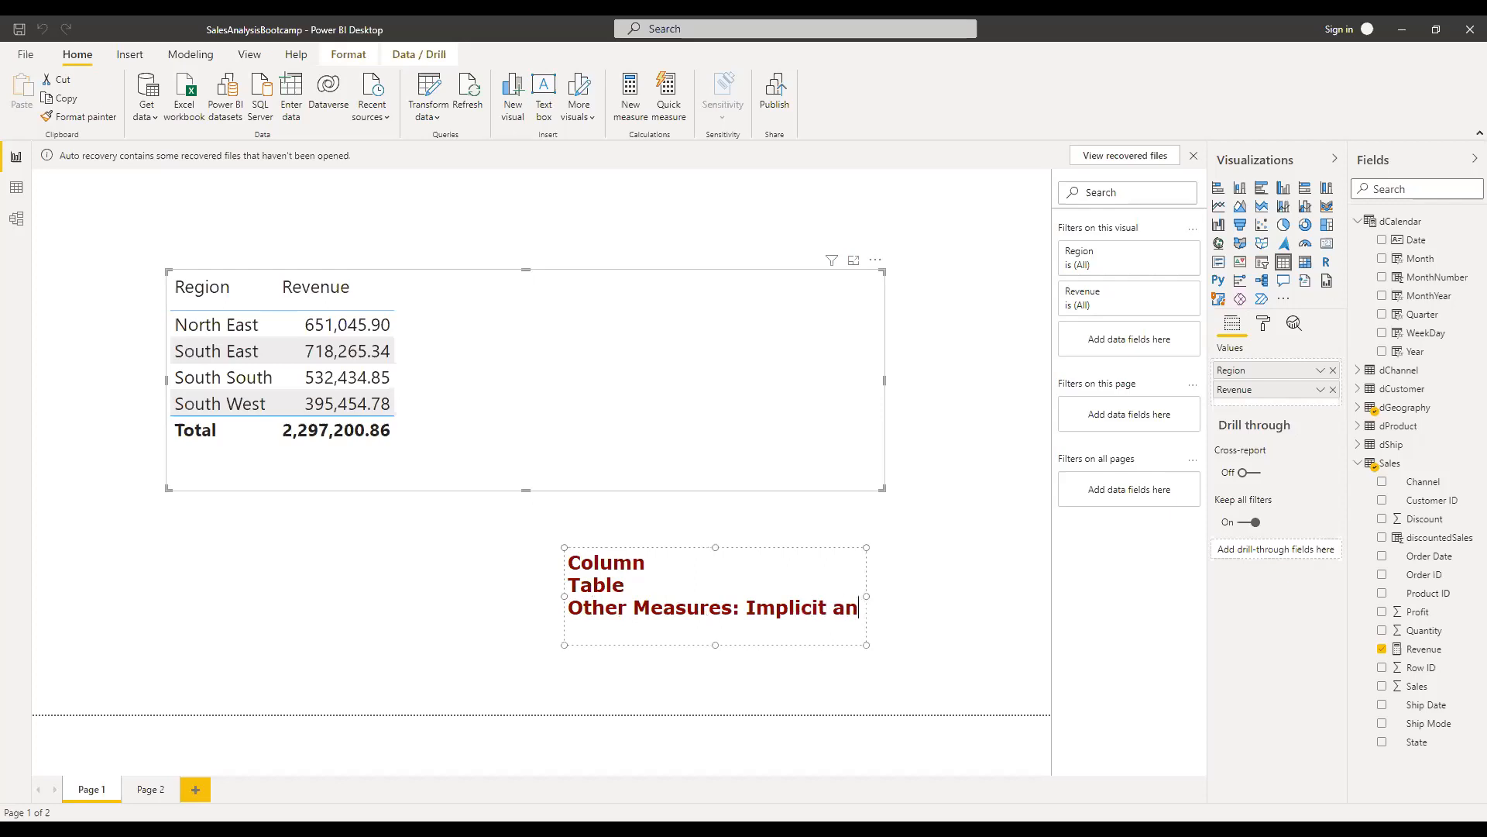
text(d explicit)
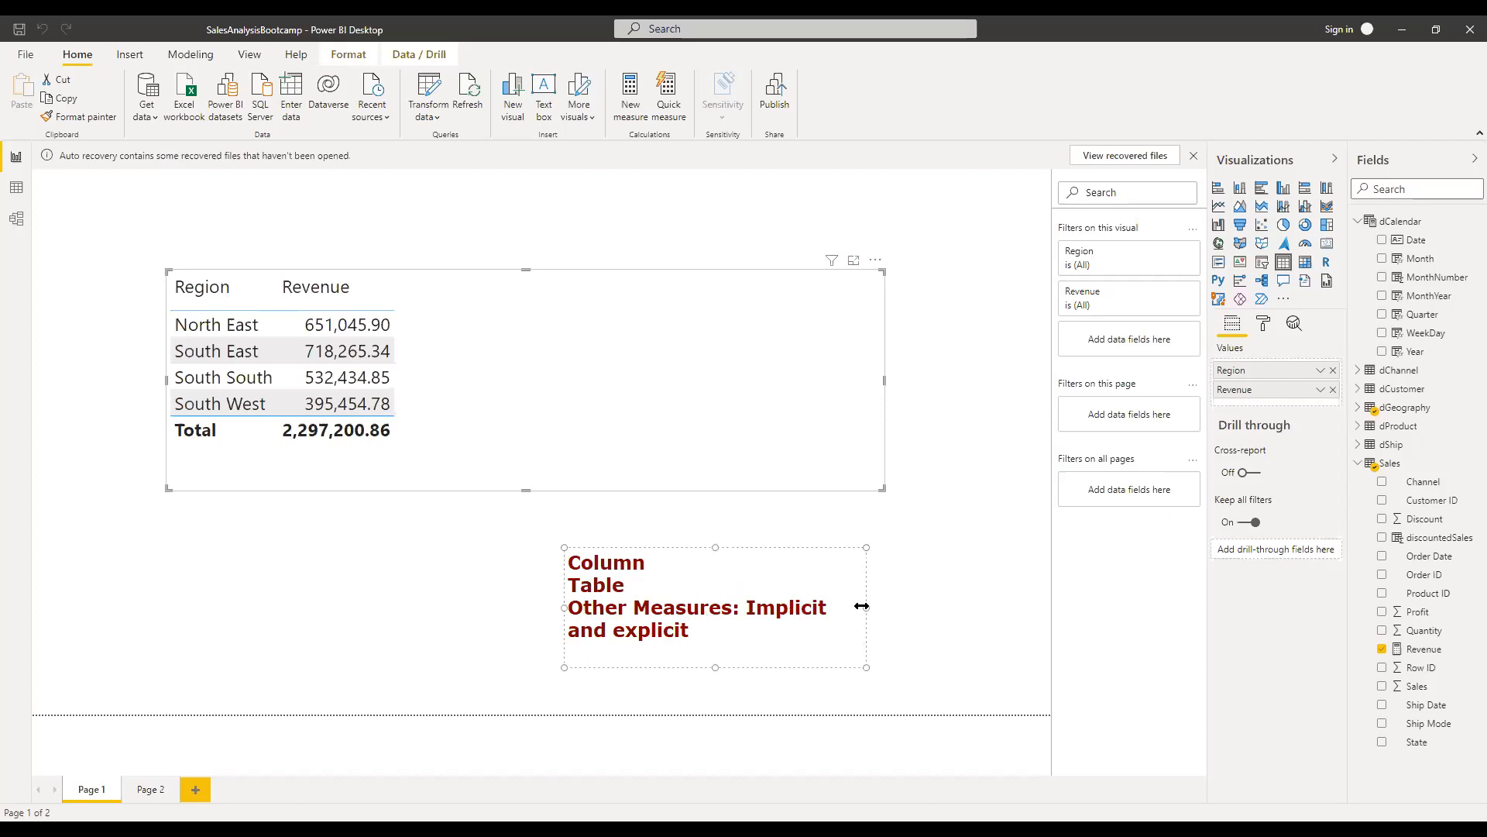
drag(970, 595, 1002, 595)
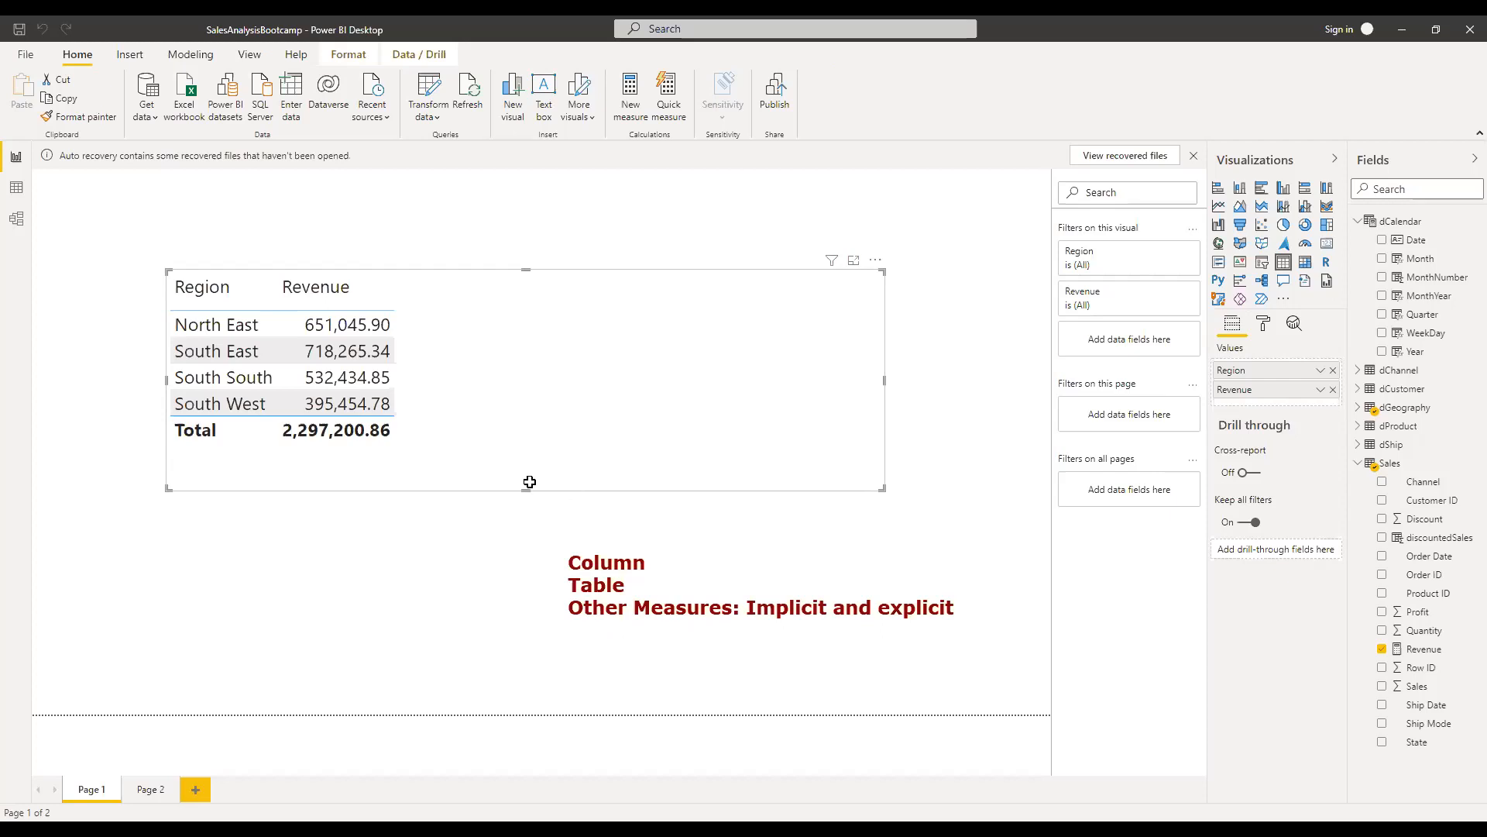
Step: Switch to the Excel workbook and label cell E11 on Sheet8 as Total
key(alt+Tab)
text(Tota)
text(l)
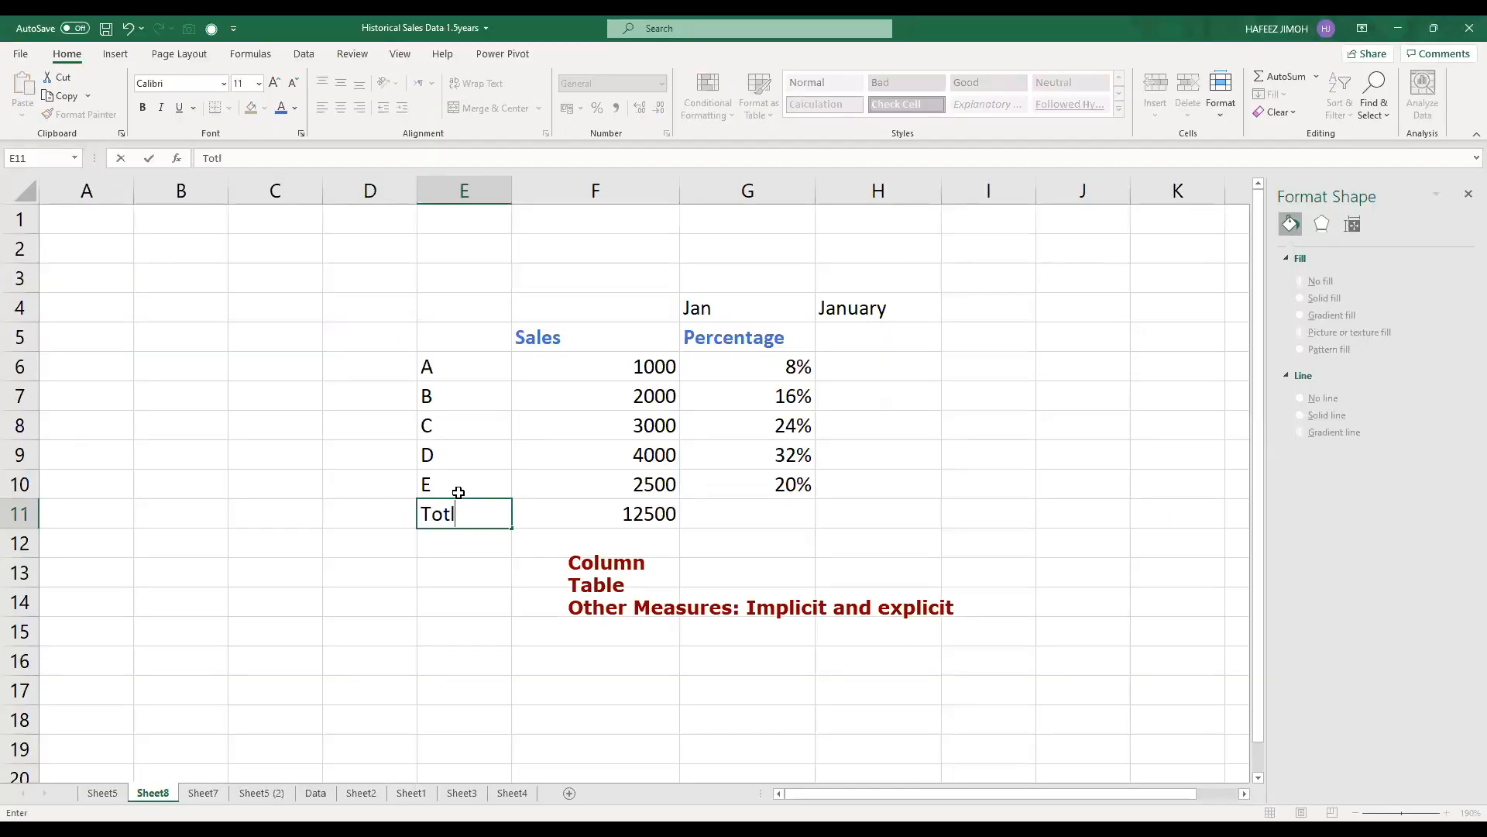
key(BackSpace)
text(al)
key(ctrl+Return)
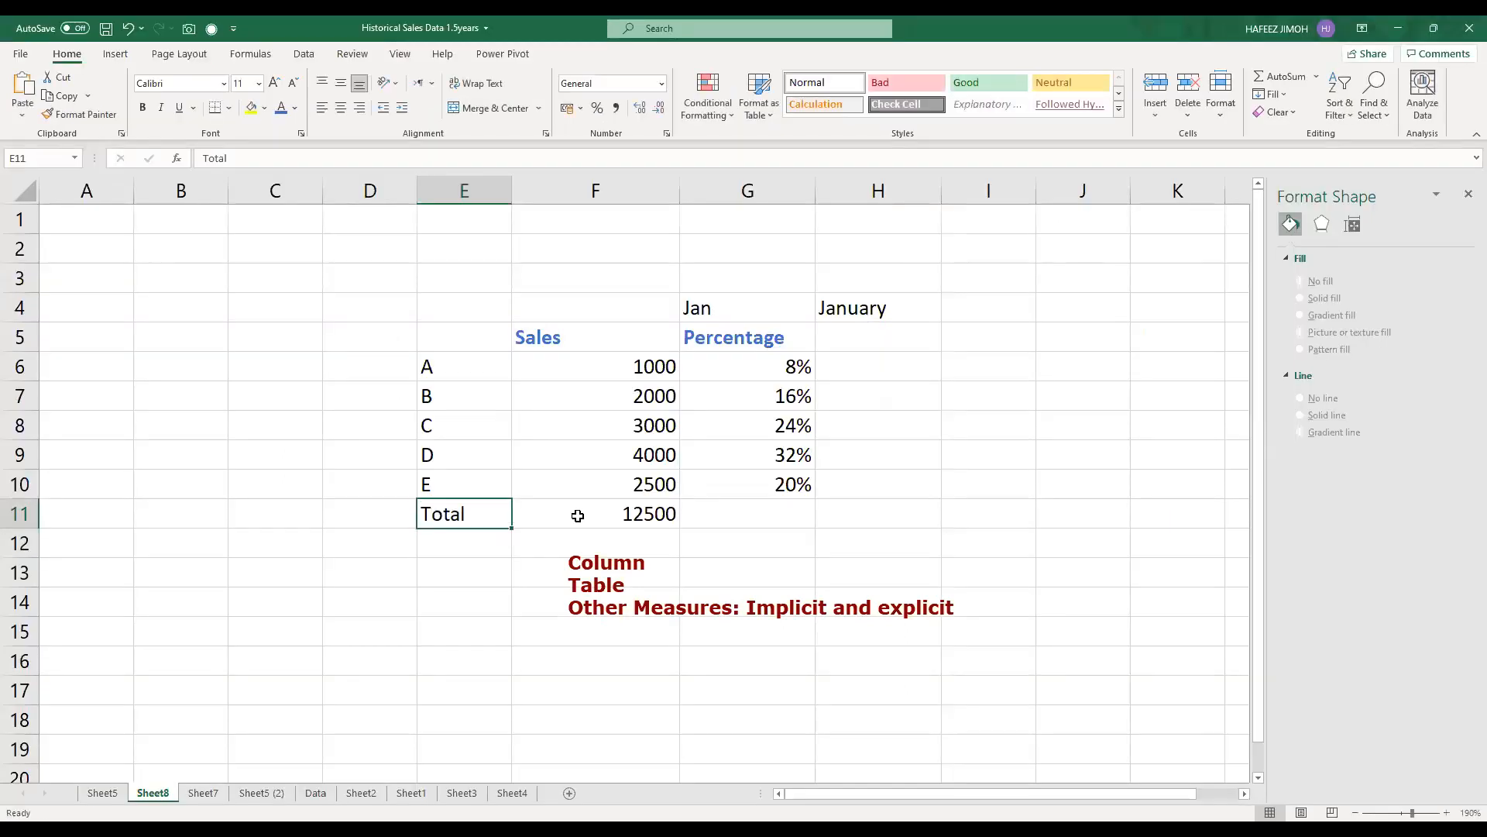
Step: Fill cell E11 with a light blue-gray theme colour and select the sum in F11
click(264, 108)
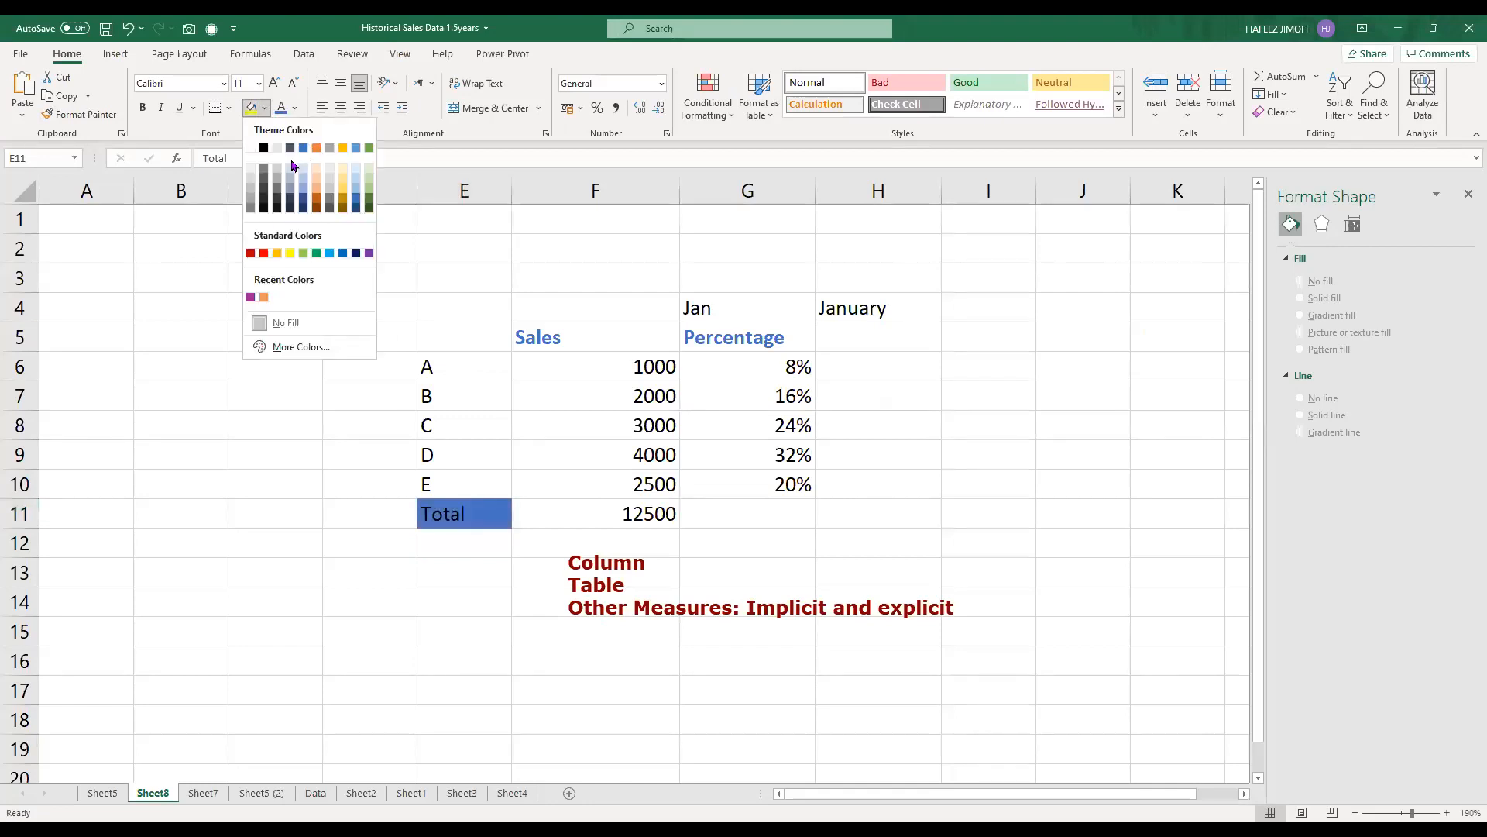
click(289, 166)
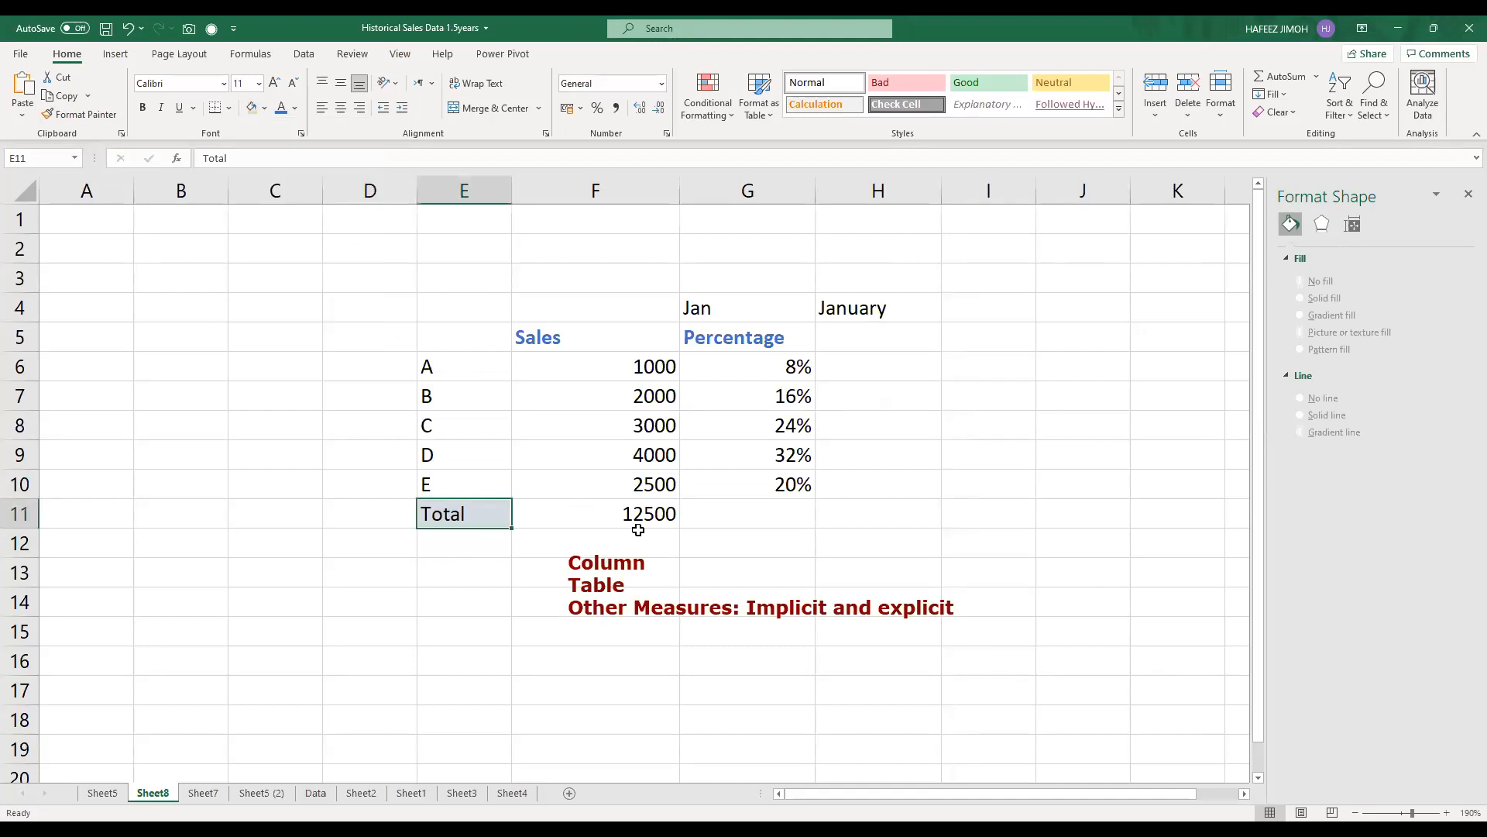
click(640, 517)
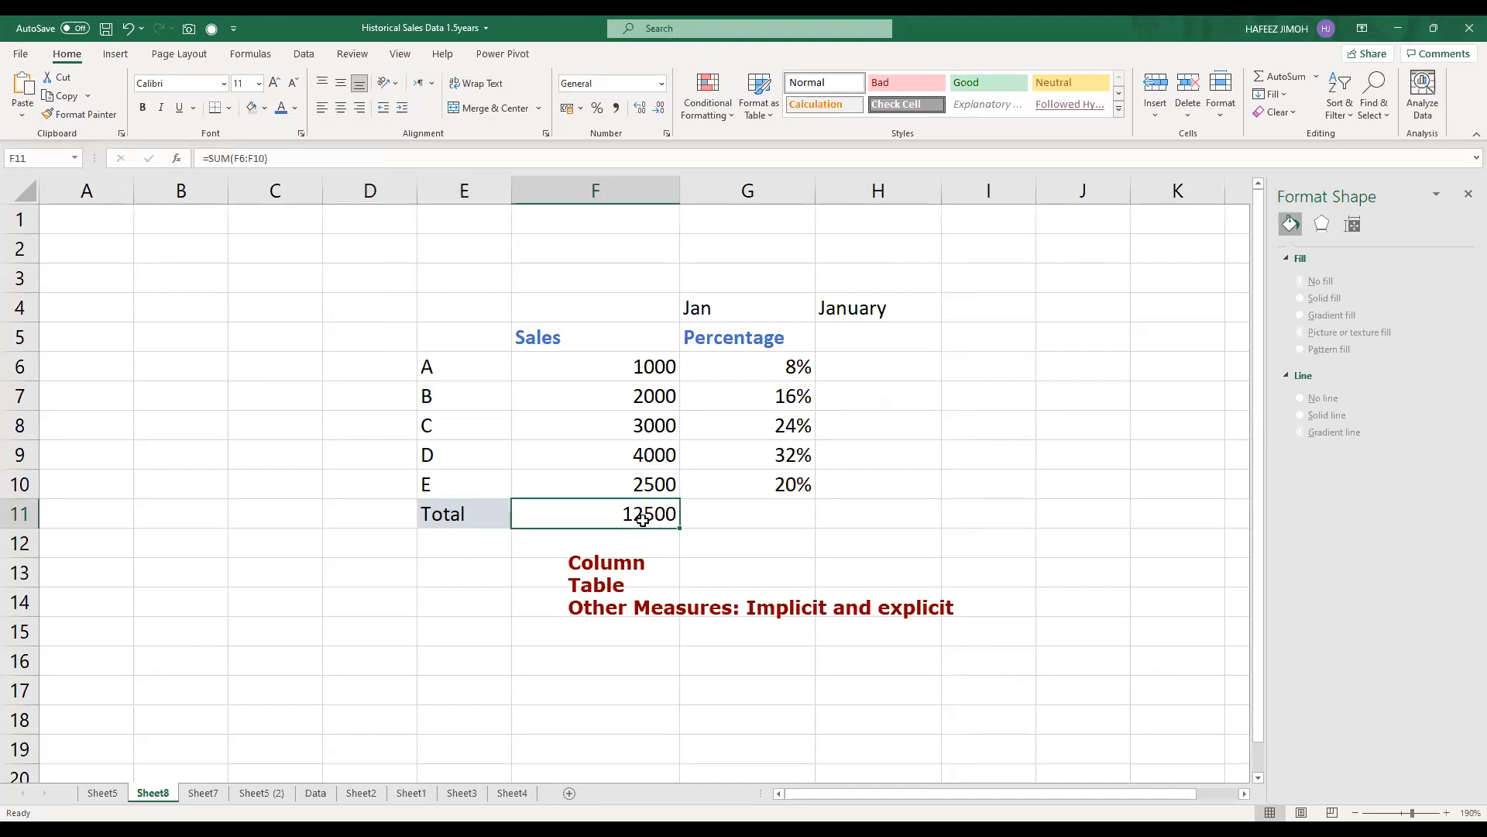
click(672, 552)
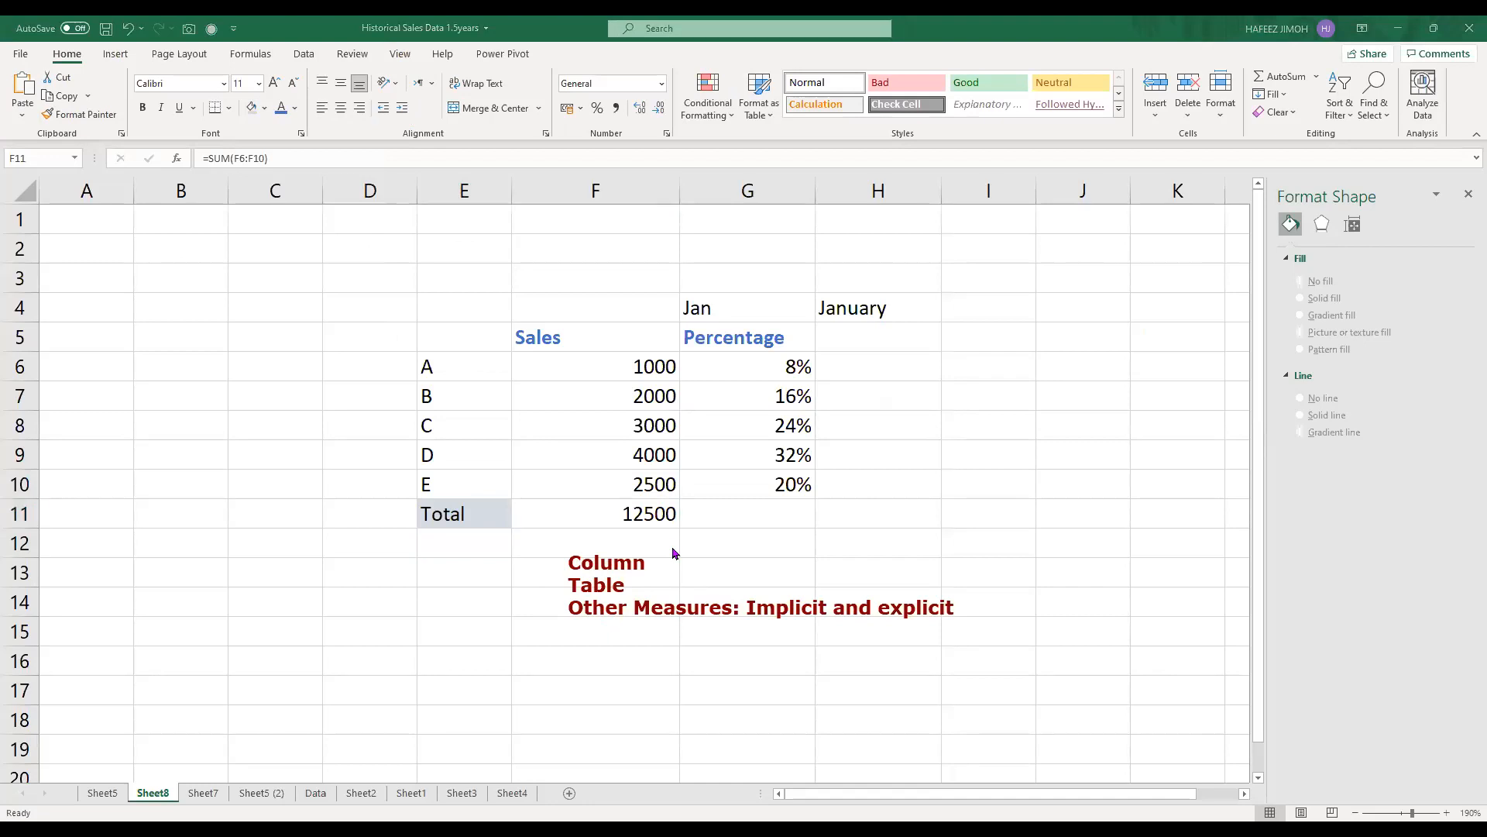
Step: Mark the sum in cell F11 of the Excel sheet with freehand red annotation strokes, circling it
key(alt+Tab)
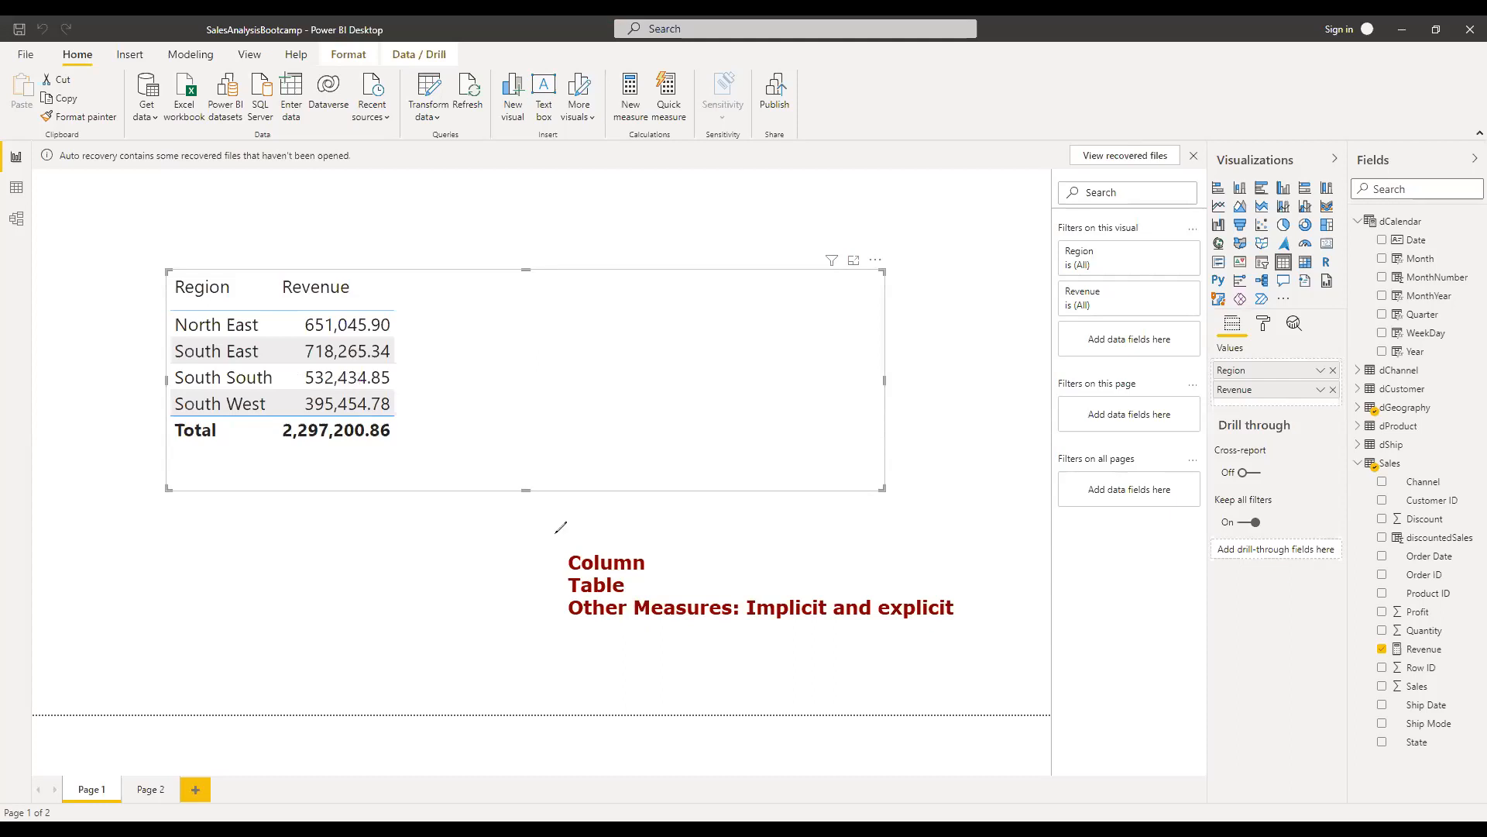
mouse_move(977, 589)
mouse_down()
mouse_move(996, 640)
mouse_move(542, 653)
mouse_move(540, 558)
mouse_move(534, 569)
mouse_up()
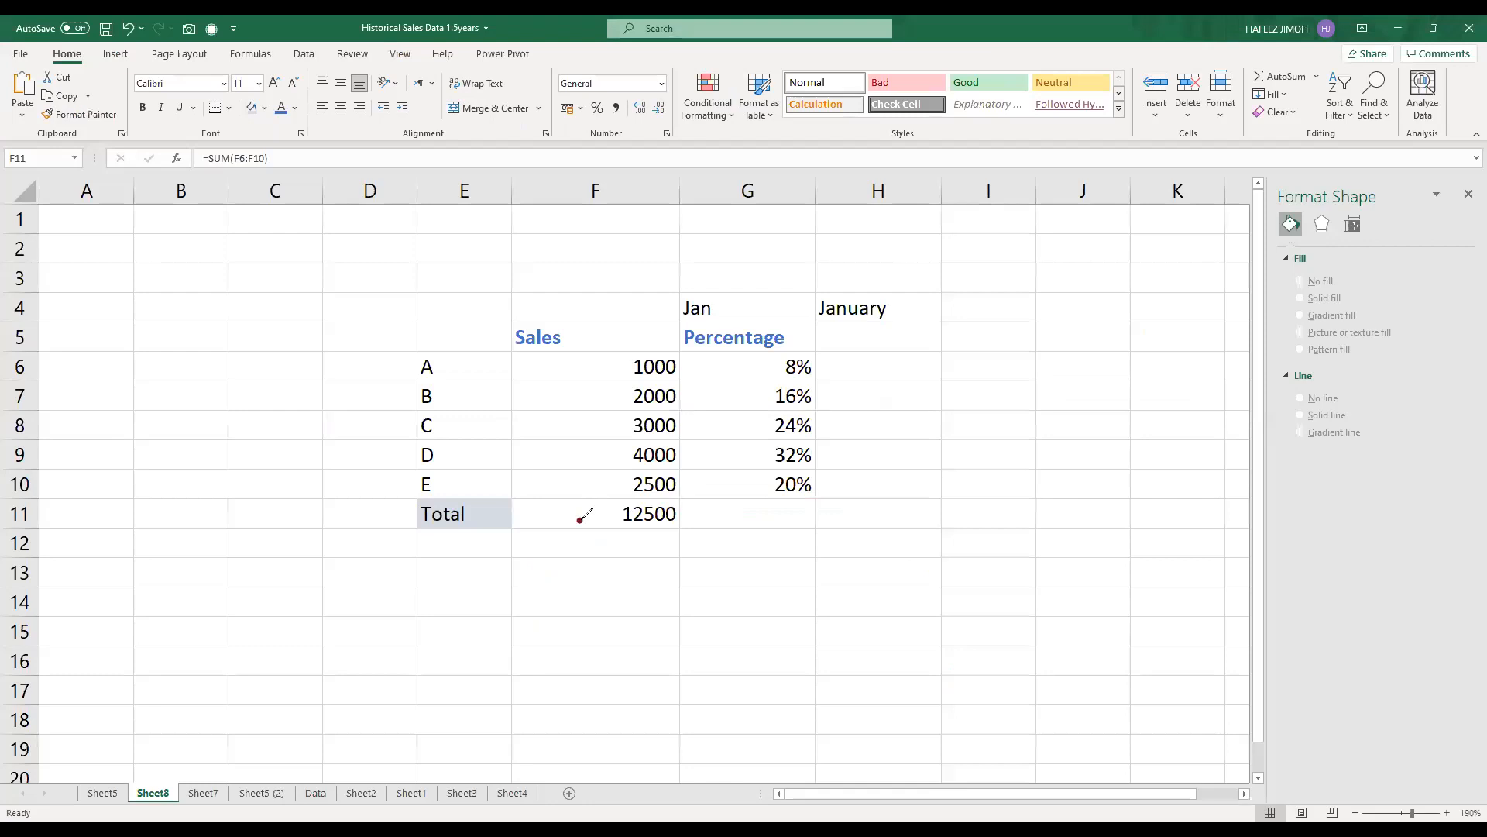
mouse_move(689, 510)
mouse_down()
mouse_move(579, 521)
mouse_move(609, 523)
mouse_move(626, 453)
mouse_up()
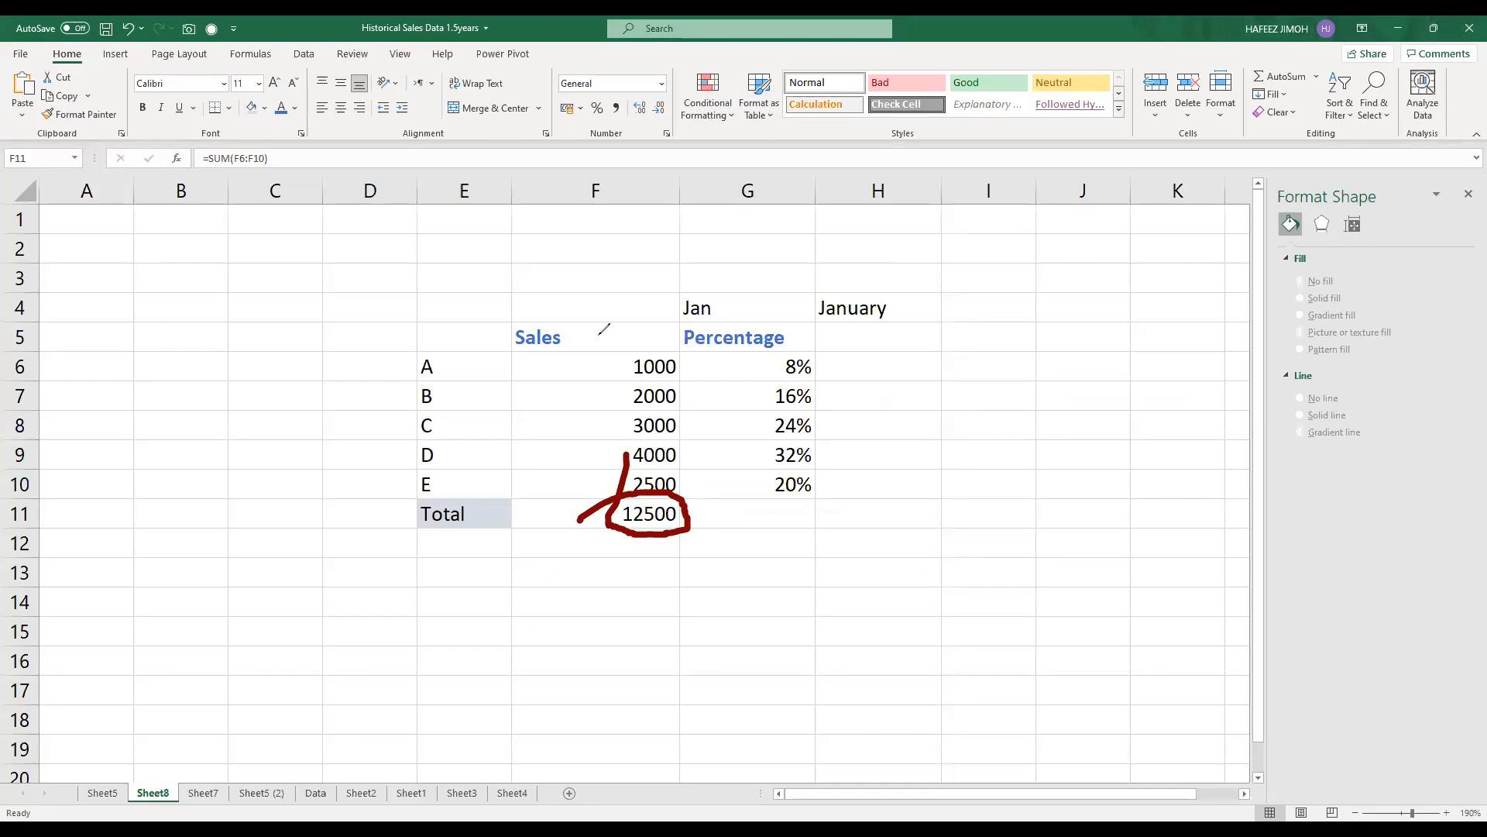
Step: Switch to Power BI and annotate above the region table with "Revenue/Grand total for revenue"
key(alt+Tab)
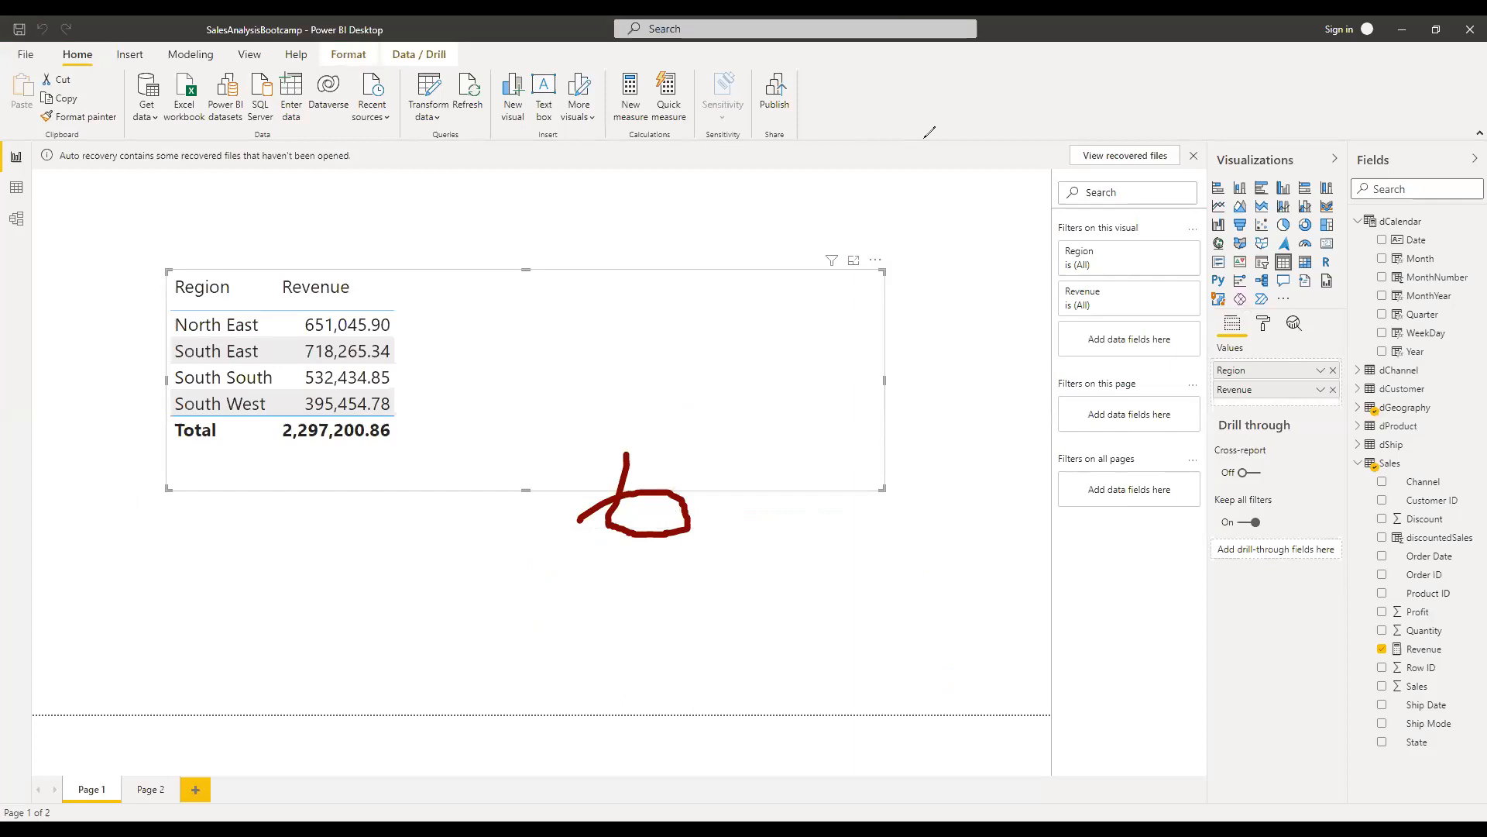
click(816, 207)
text(Revenue)
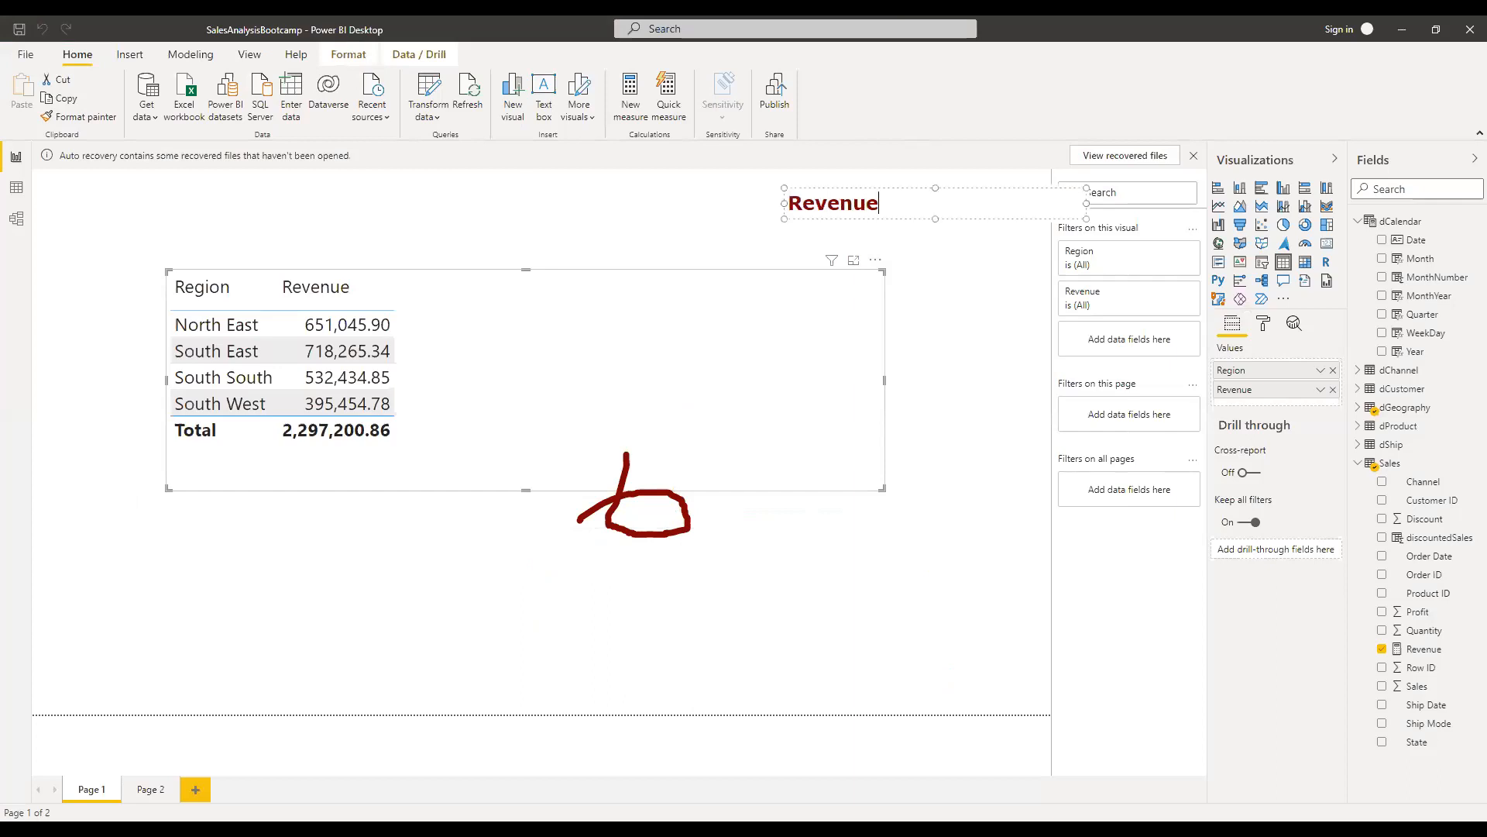
text(?)
key(BackSpace)
text(\)
key(BackSpace)
text(/R)
key(BackSpace)
text(Grand totl)
key(BackSpace)
text(al for )
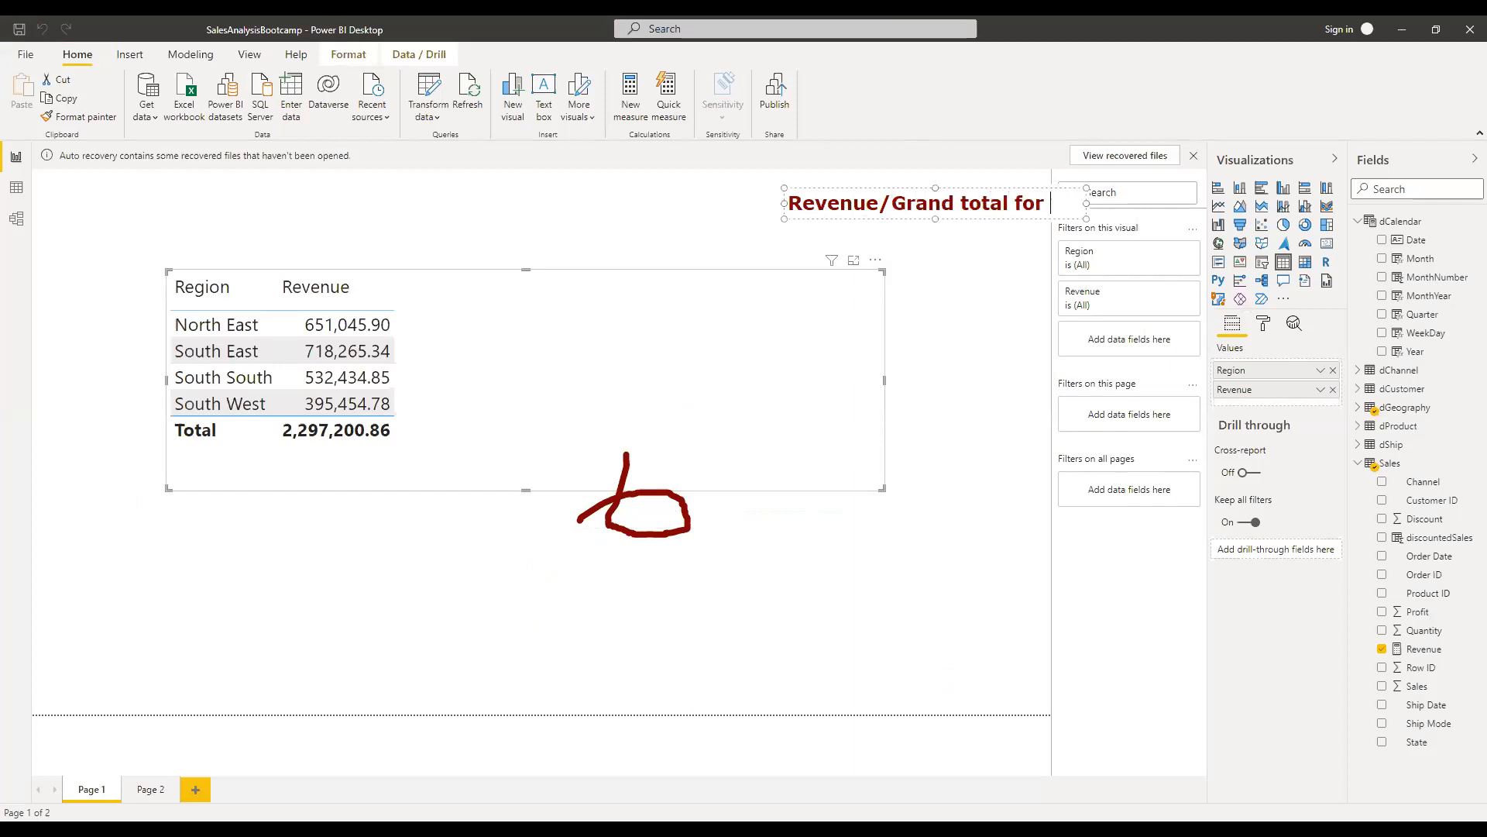
text(revenue)
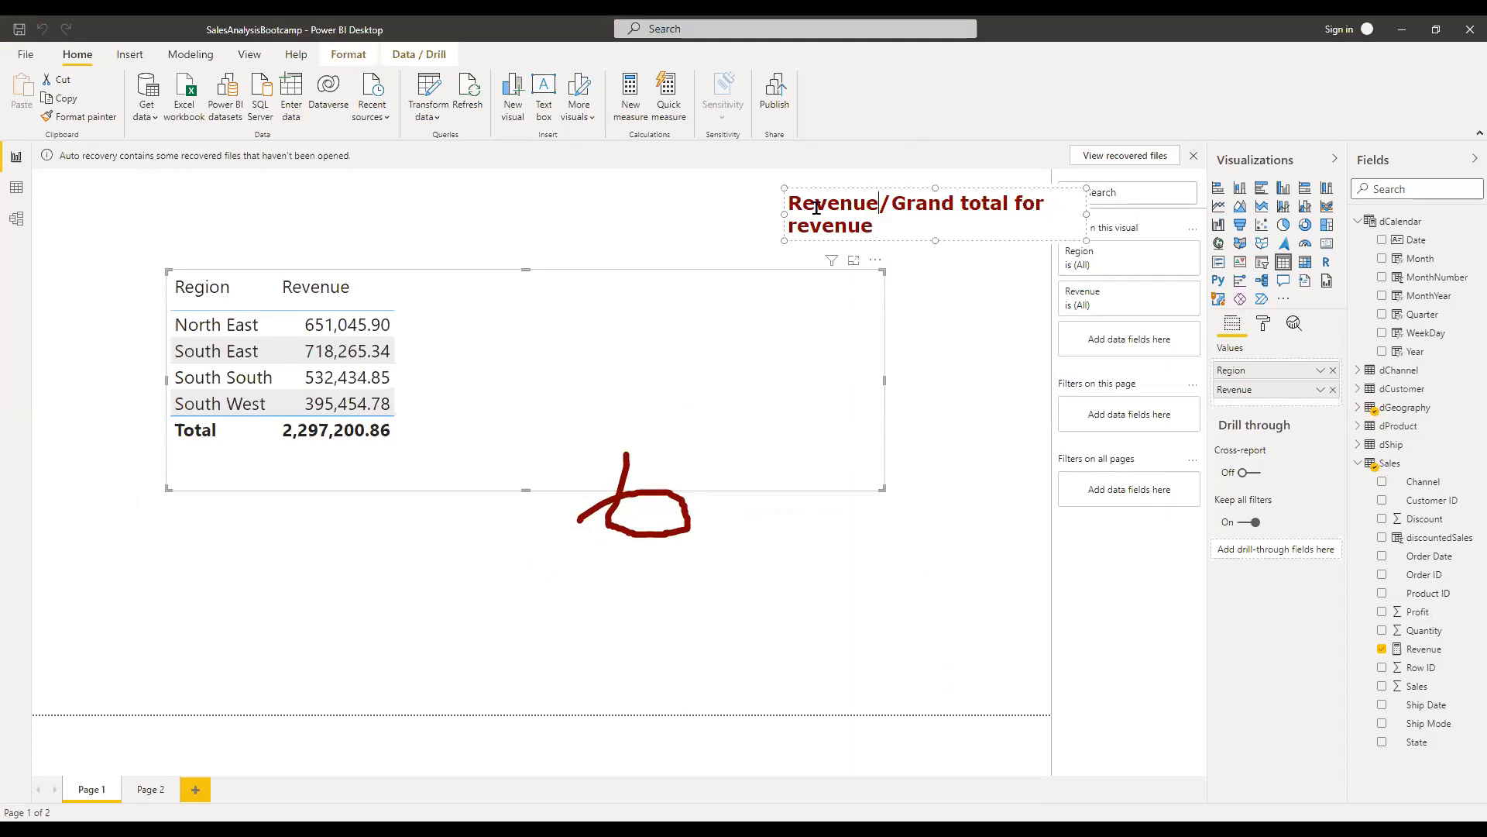
Step: Prefix the annotation with "percentage= " so it reads as a formula
key(ctrl+Home)
text(= )
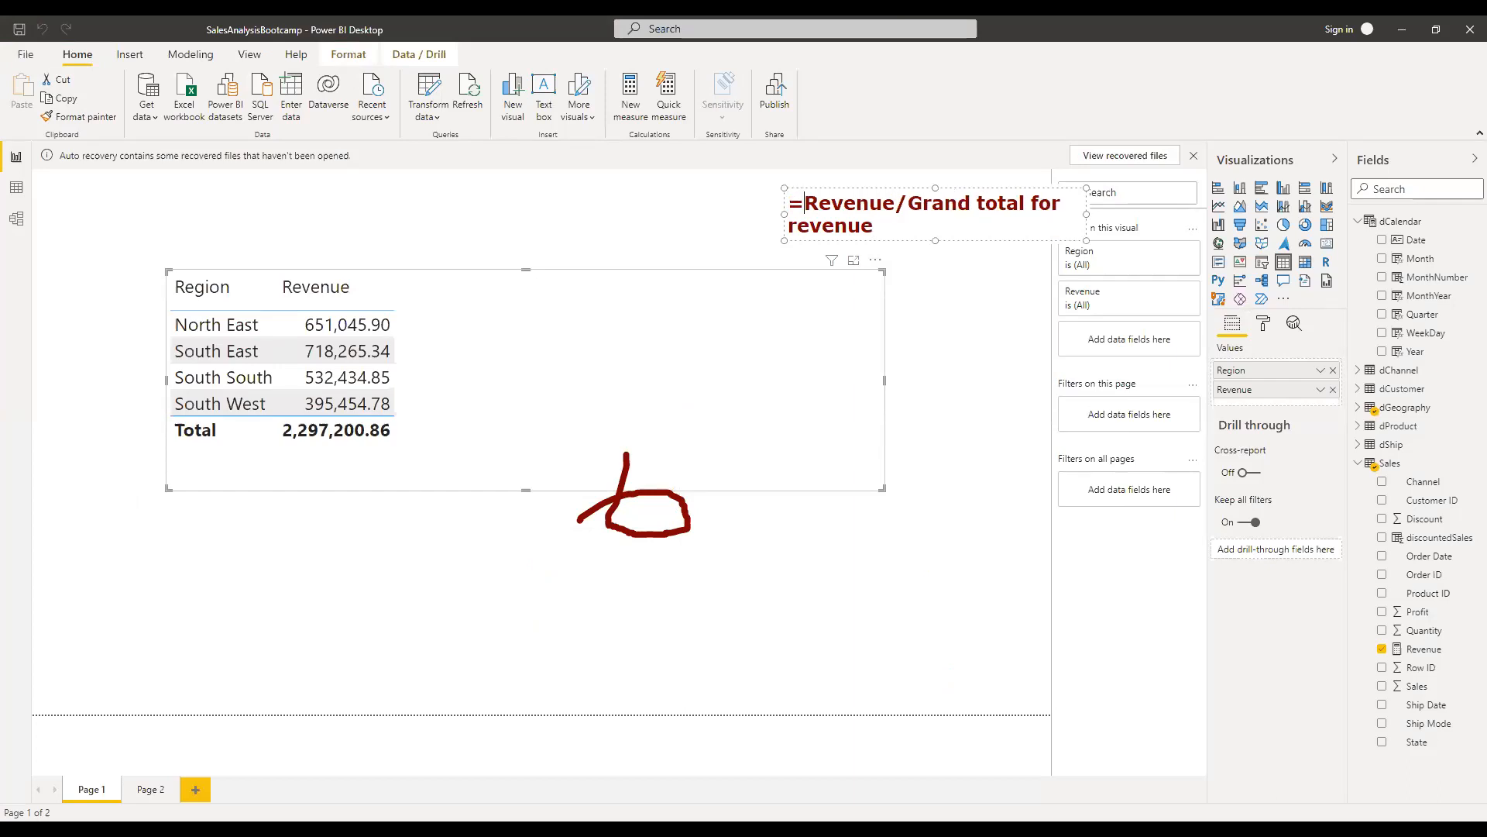
text(percenta)
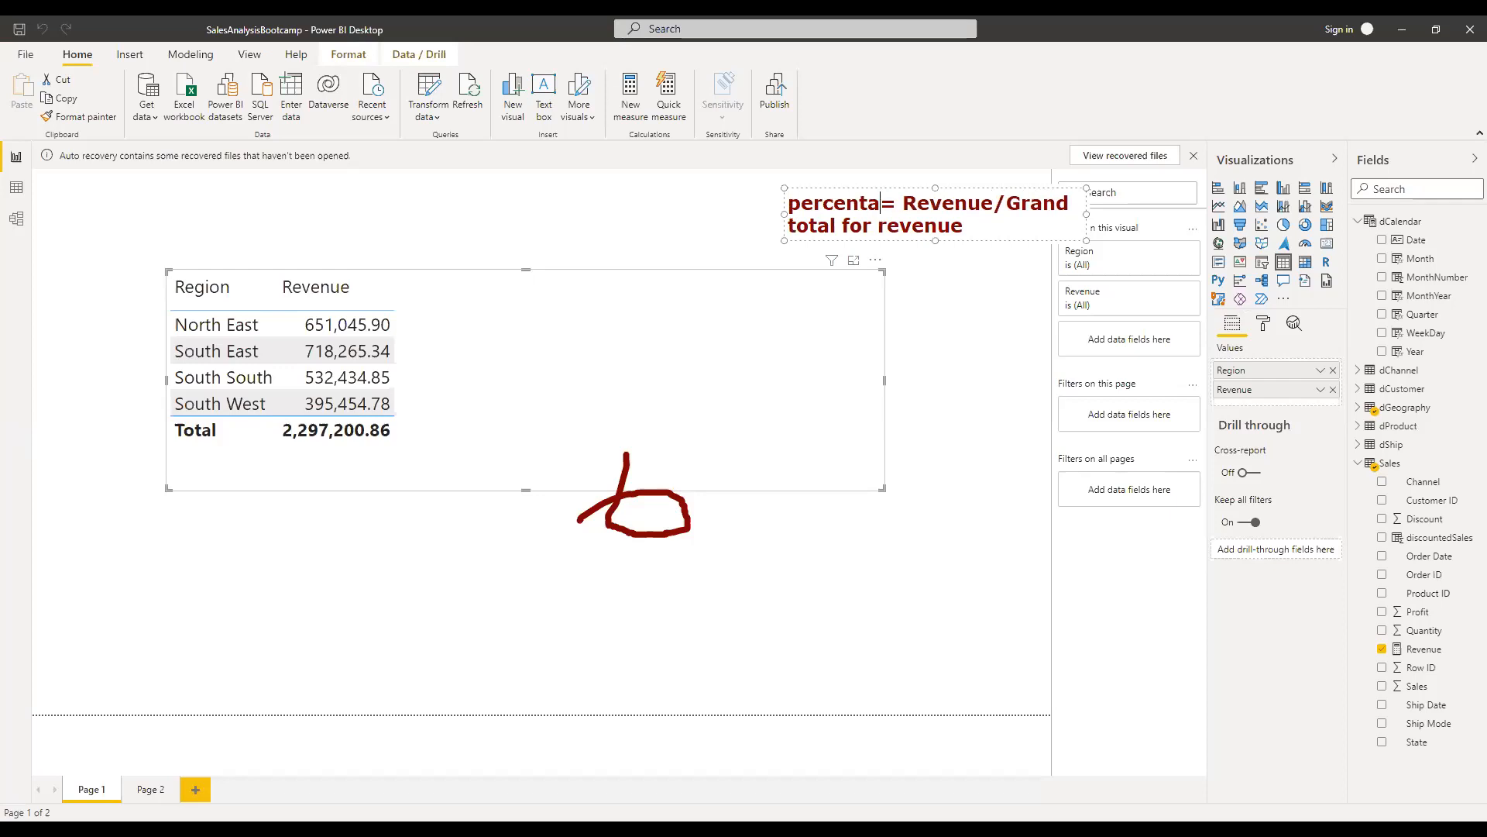
text(ge)
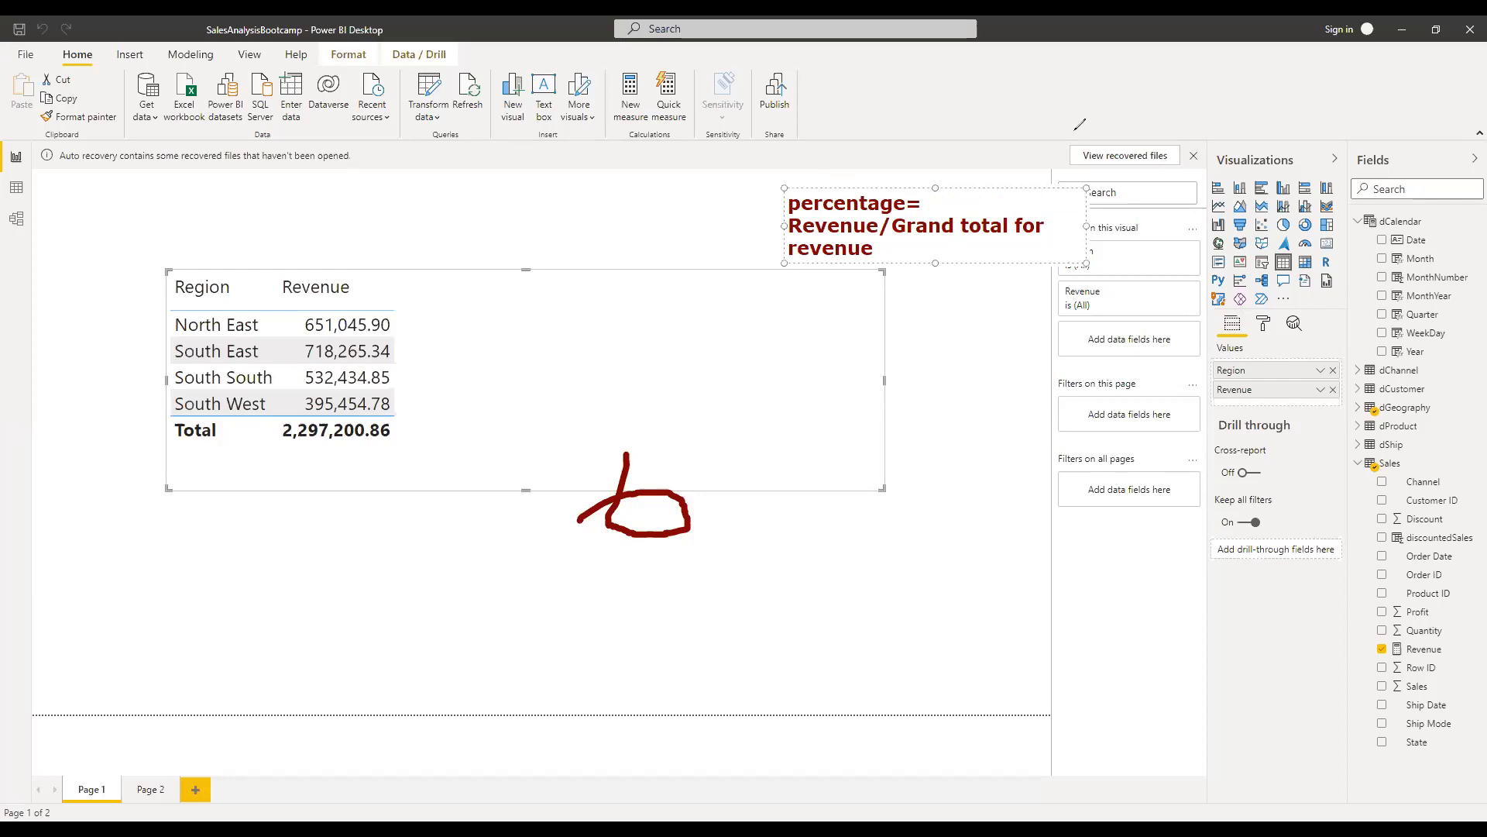
click(598, 372)
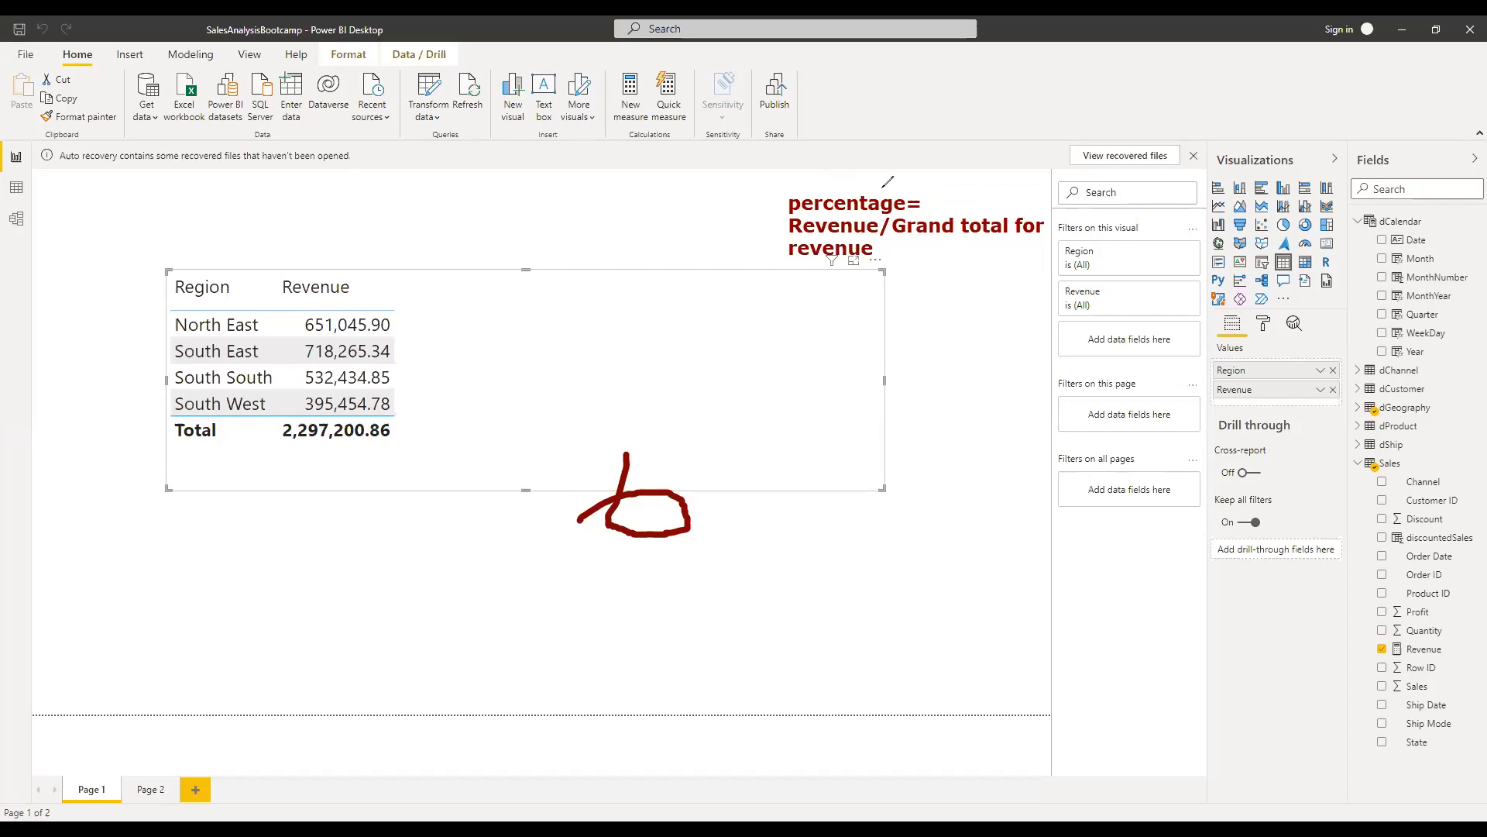
Step: Annotate below the region table with the lines Column, Table and MEasures, and clear all on-screen annotations
click(702, 552)
text(Column)
key(Return)
text(Table)
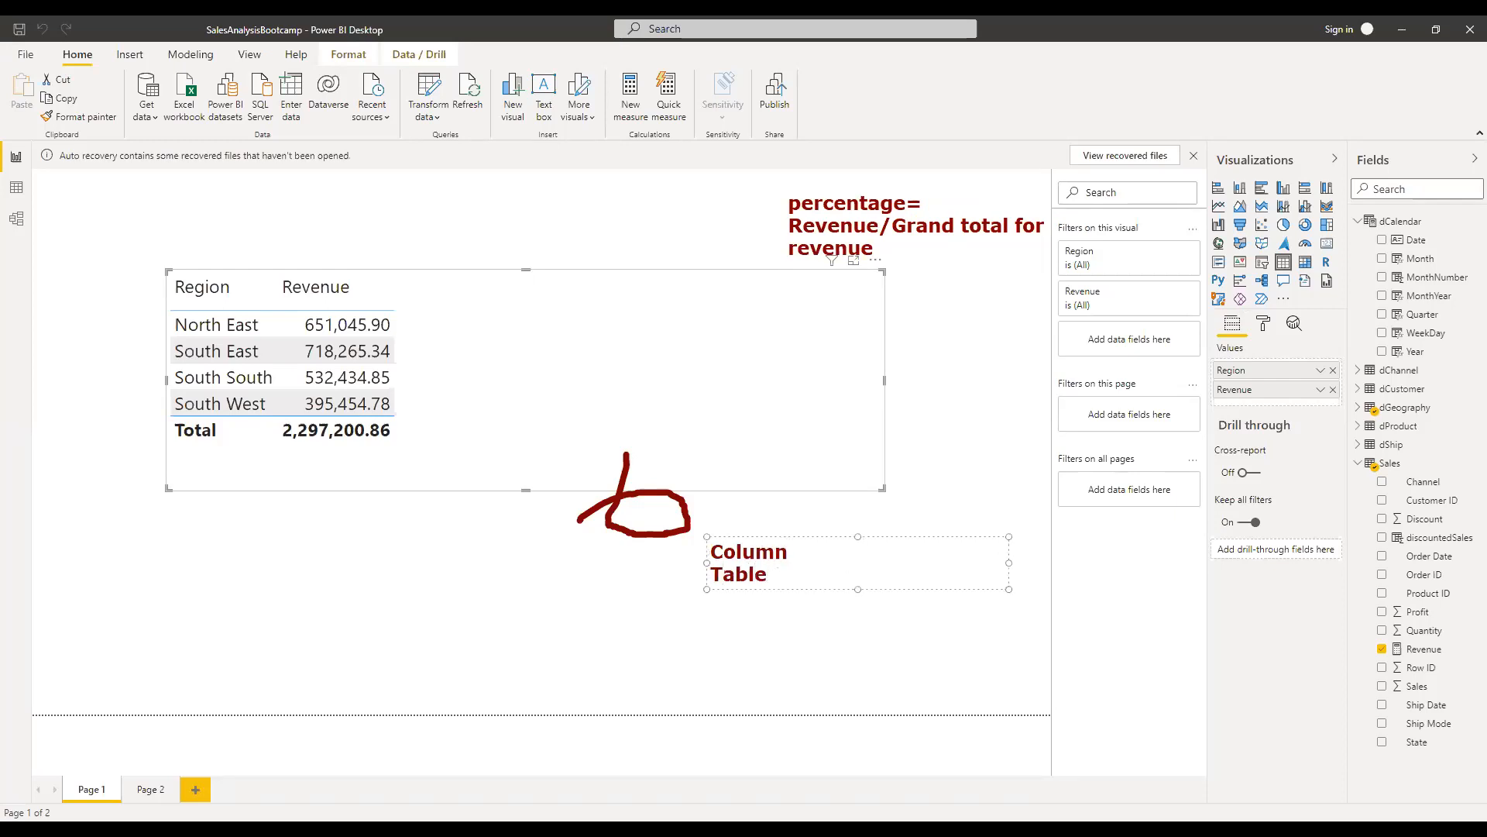
key(Return)
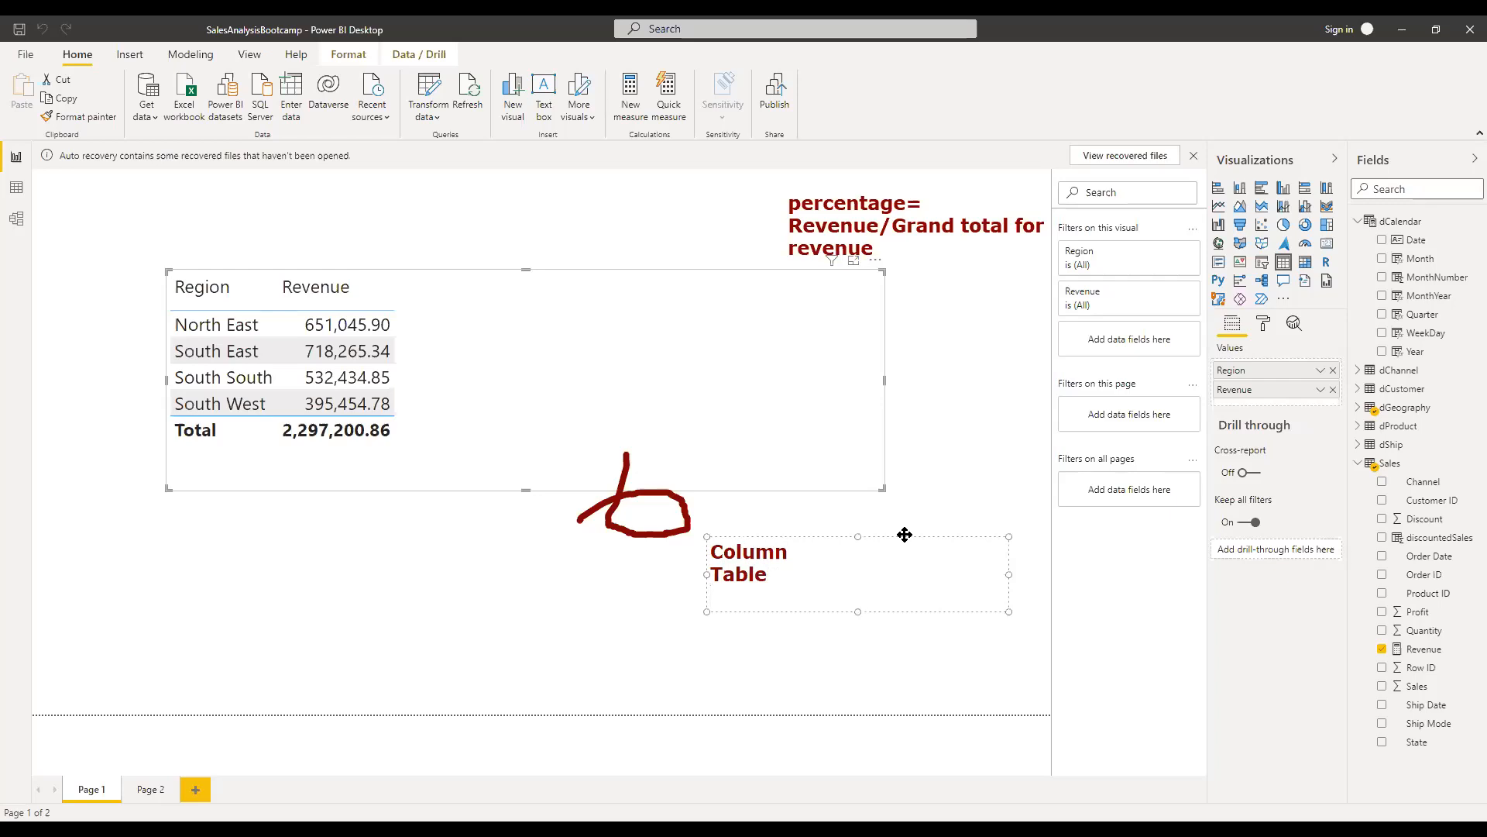
text(MEasures)
click(767, 574)
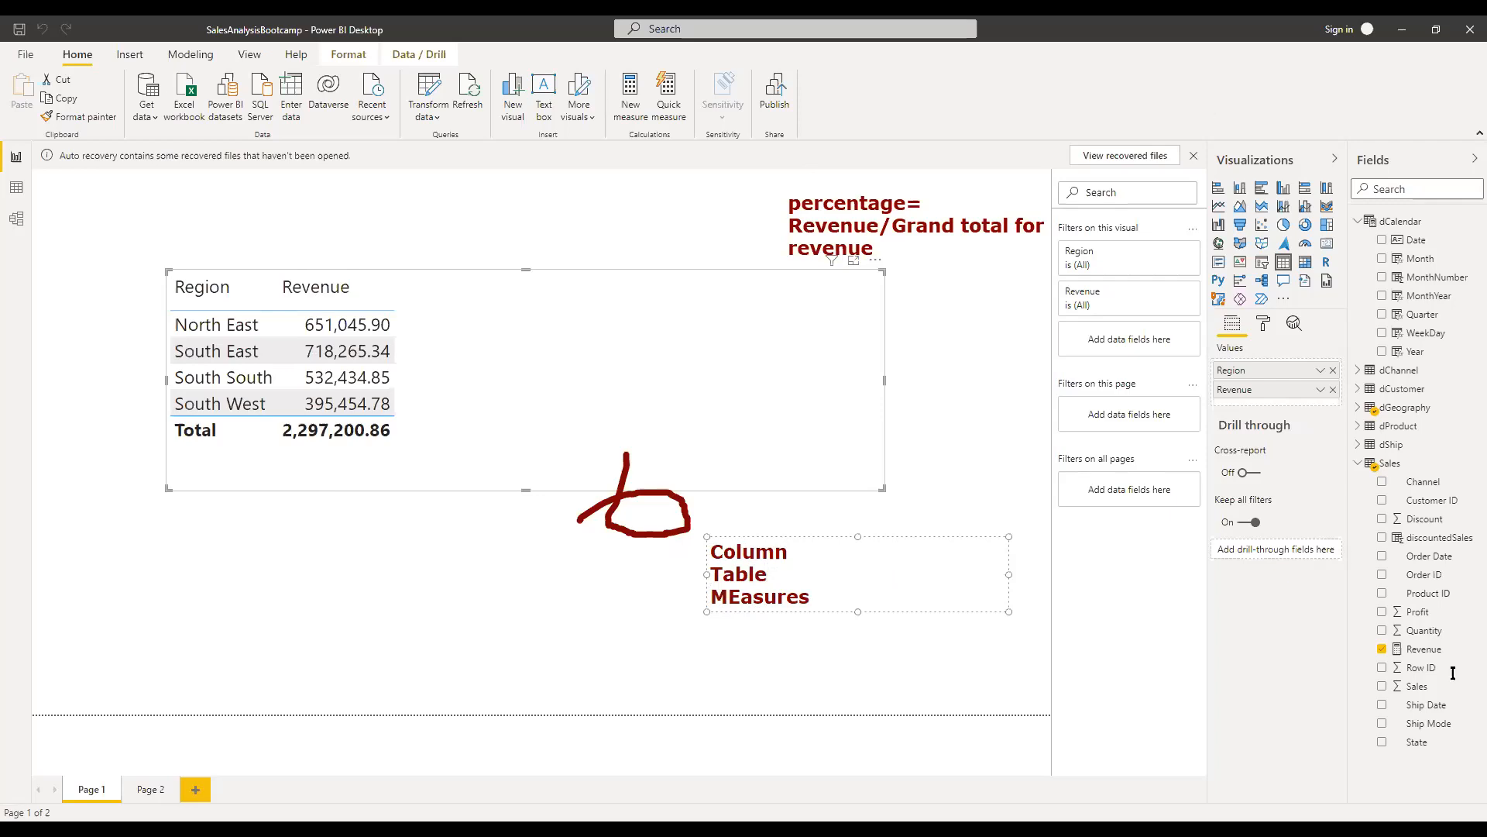
key(Escape)
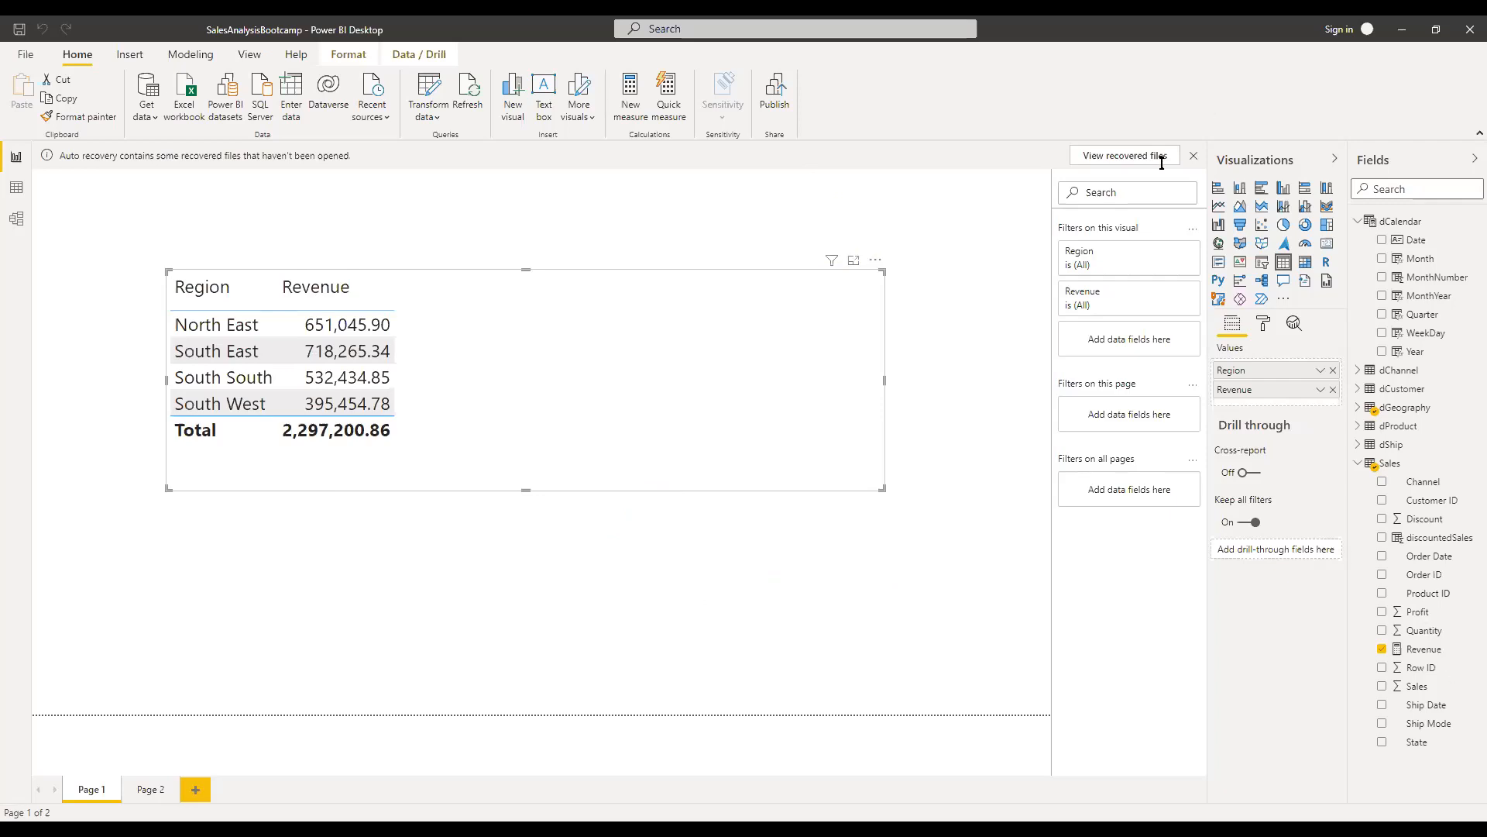
Step: Create a new measure in the Sales table and start its formula with "GrandtotalRevenue = "
right_click(1407, 680)
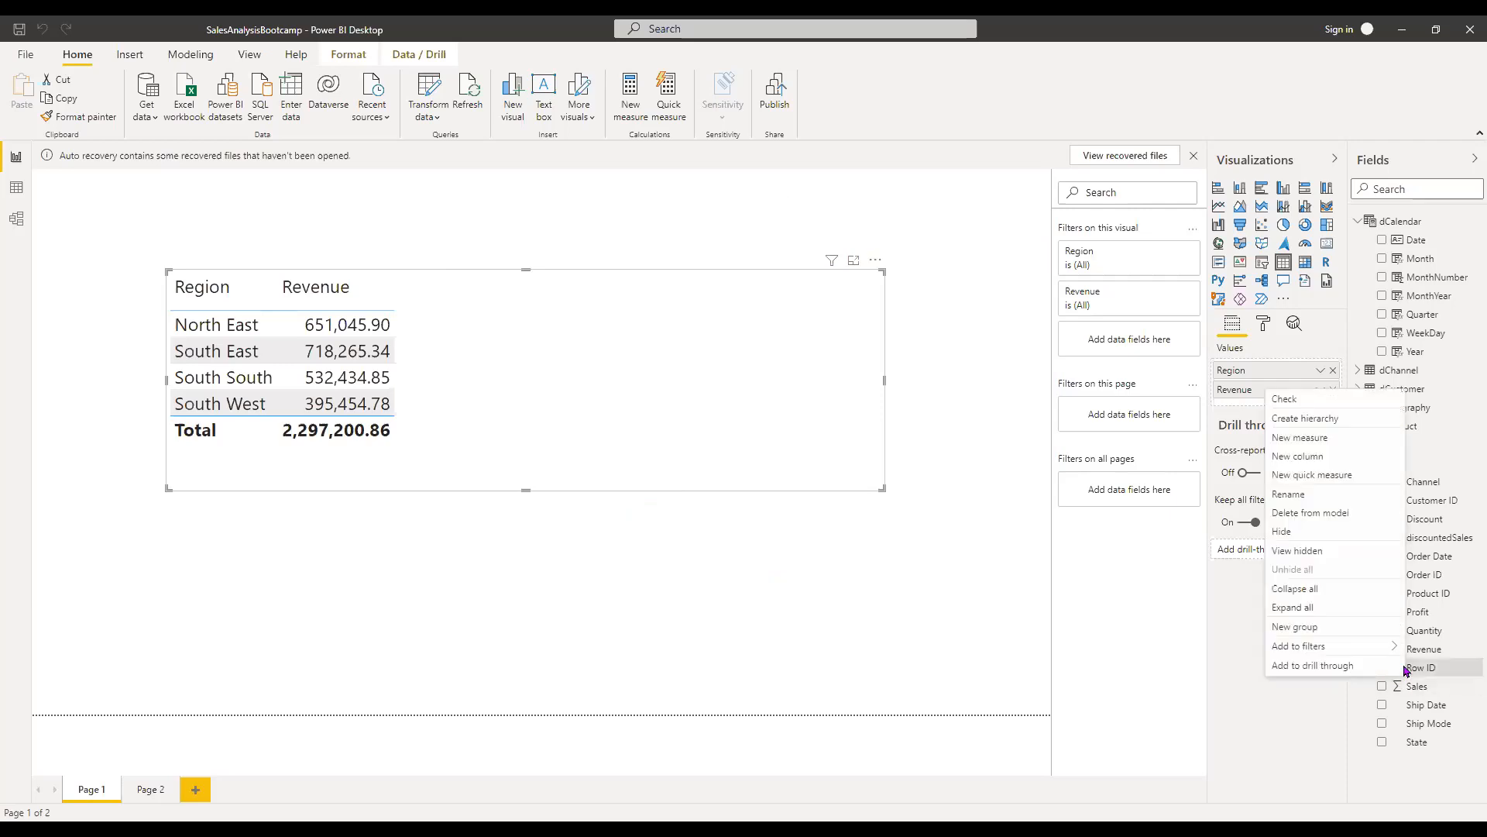
click(1347, 439)
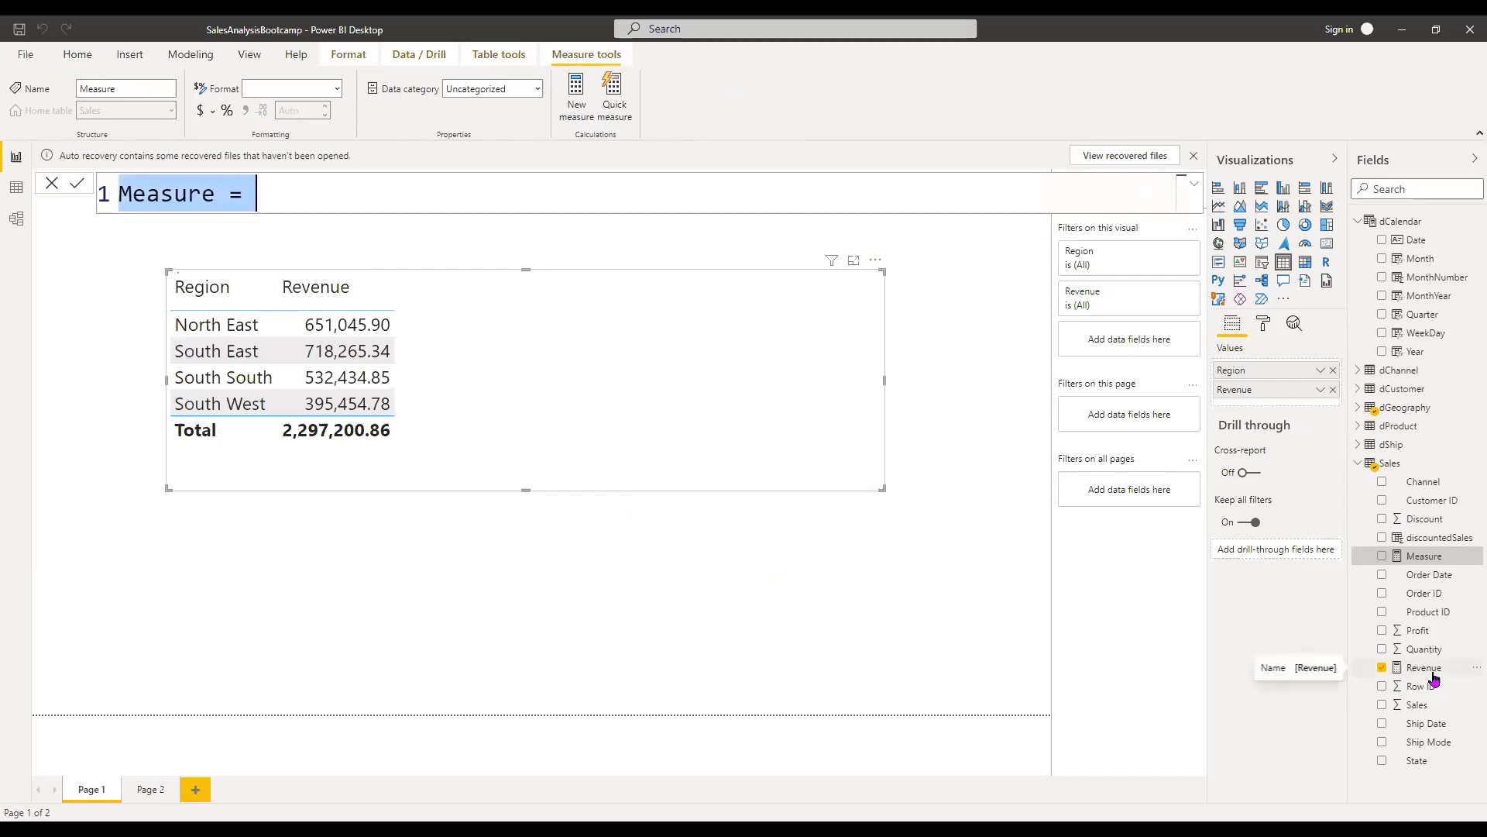
text(Gran)
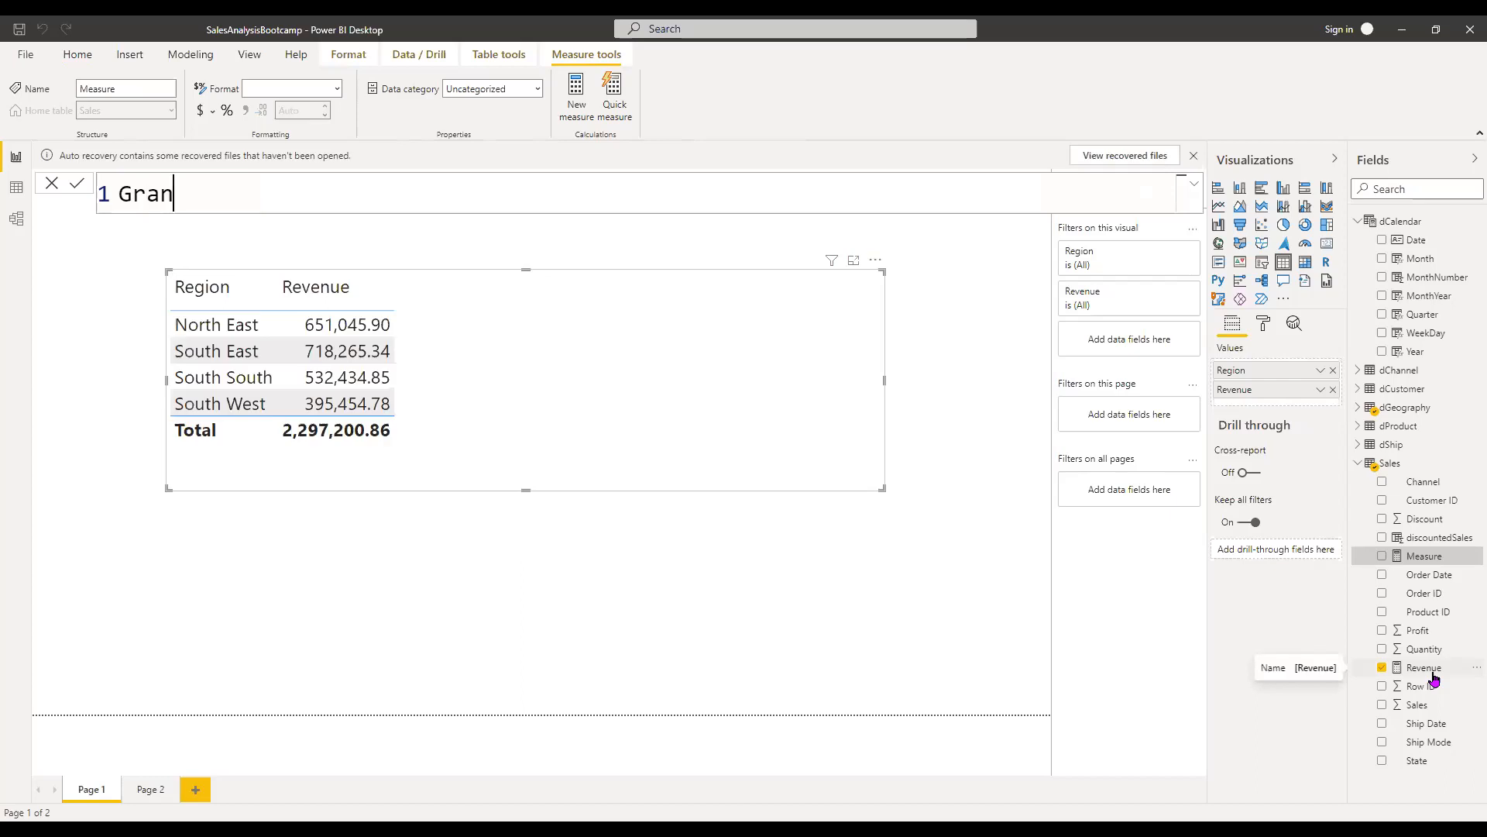
text(dtotalRevenue =)
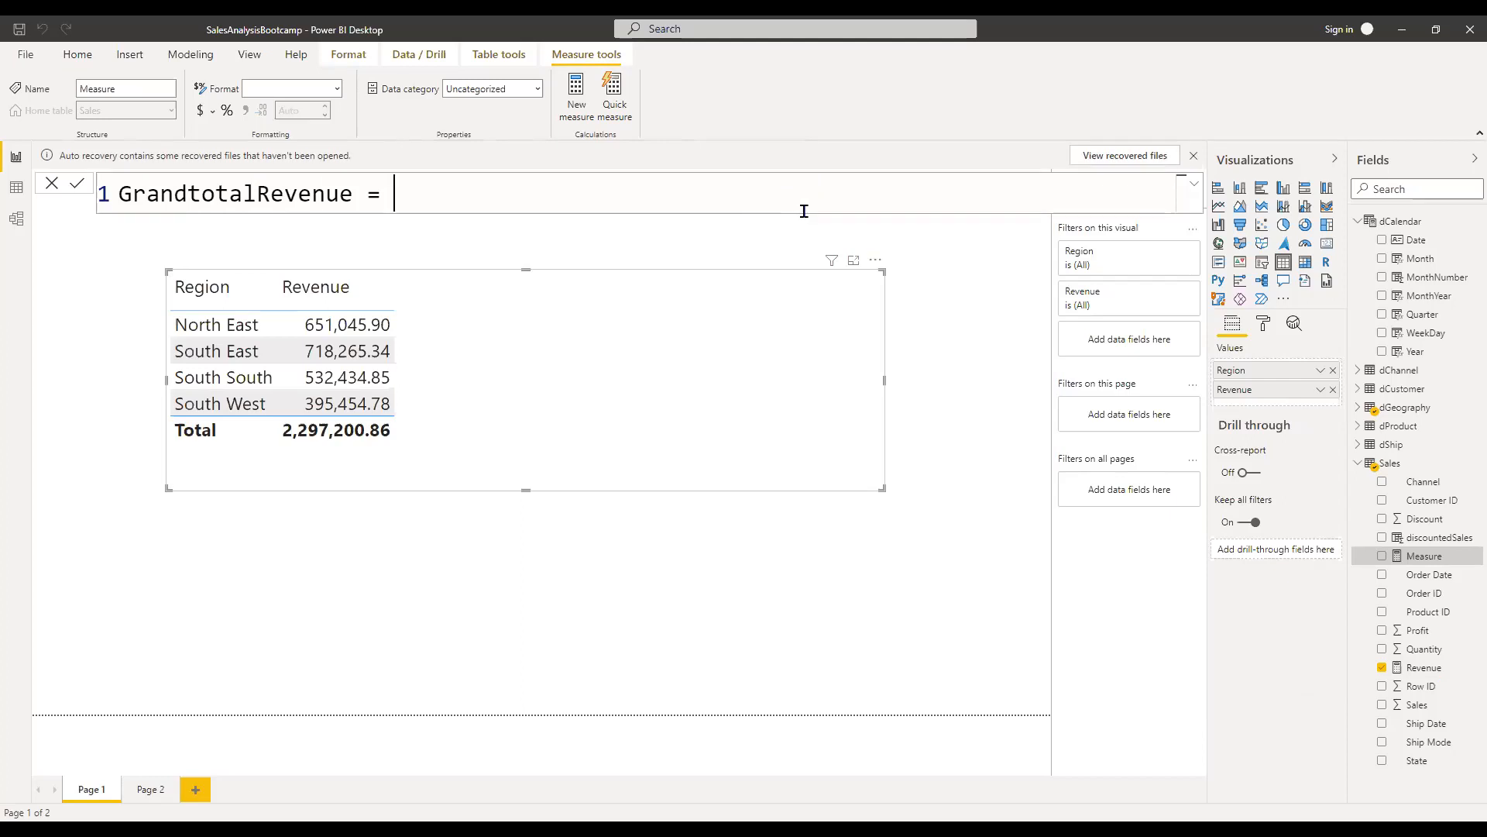
text(C)
key(BackSpace)
Step: Annotate over the formula area with "Filter Context" and, on a separate line below, "CALCULATE"
click(772, 155)
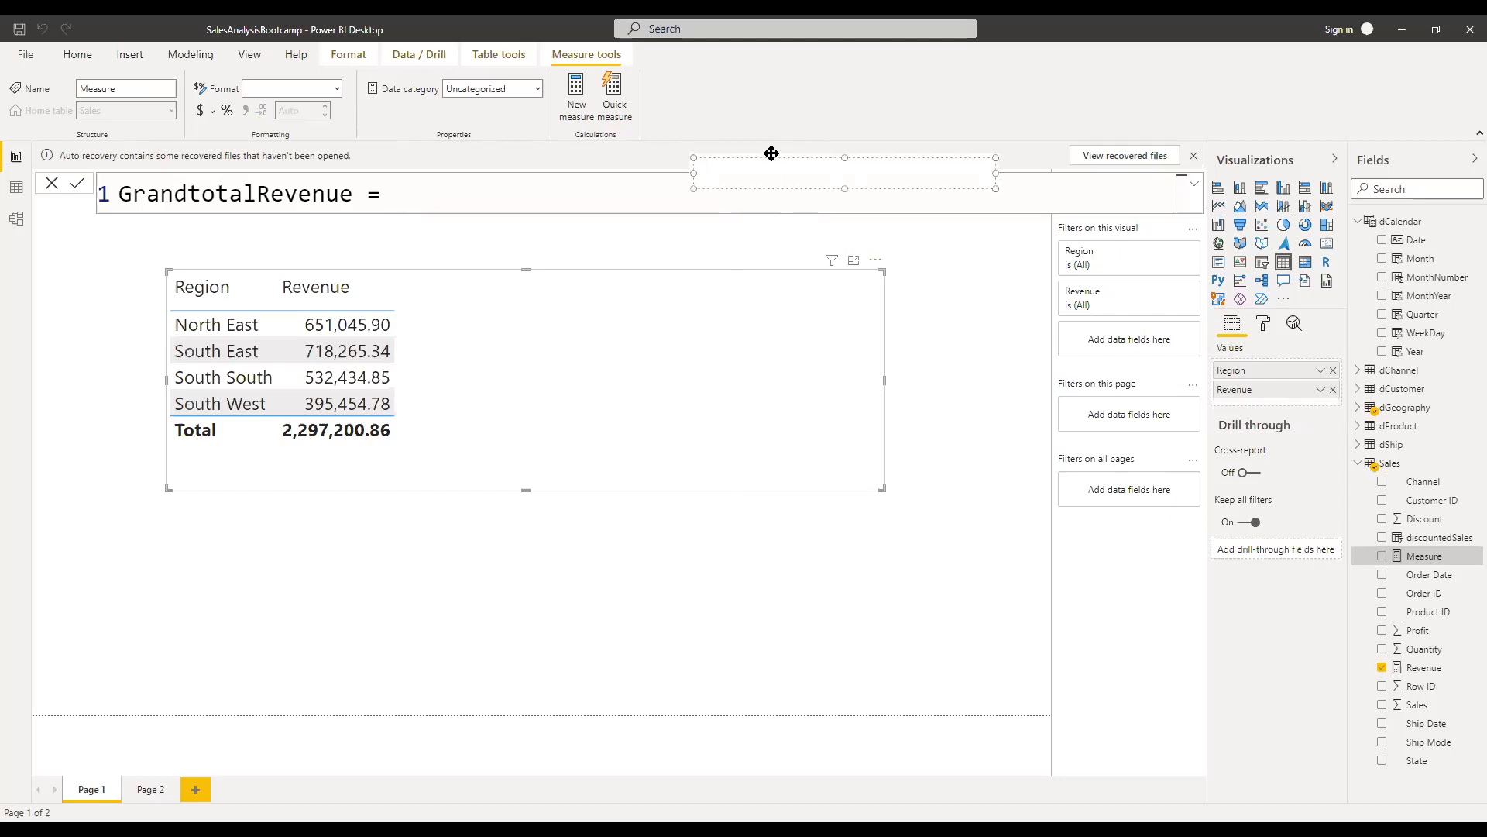
text(Filter COntex)
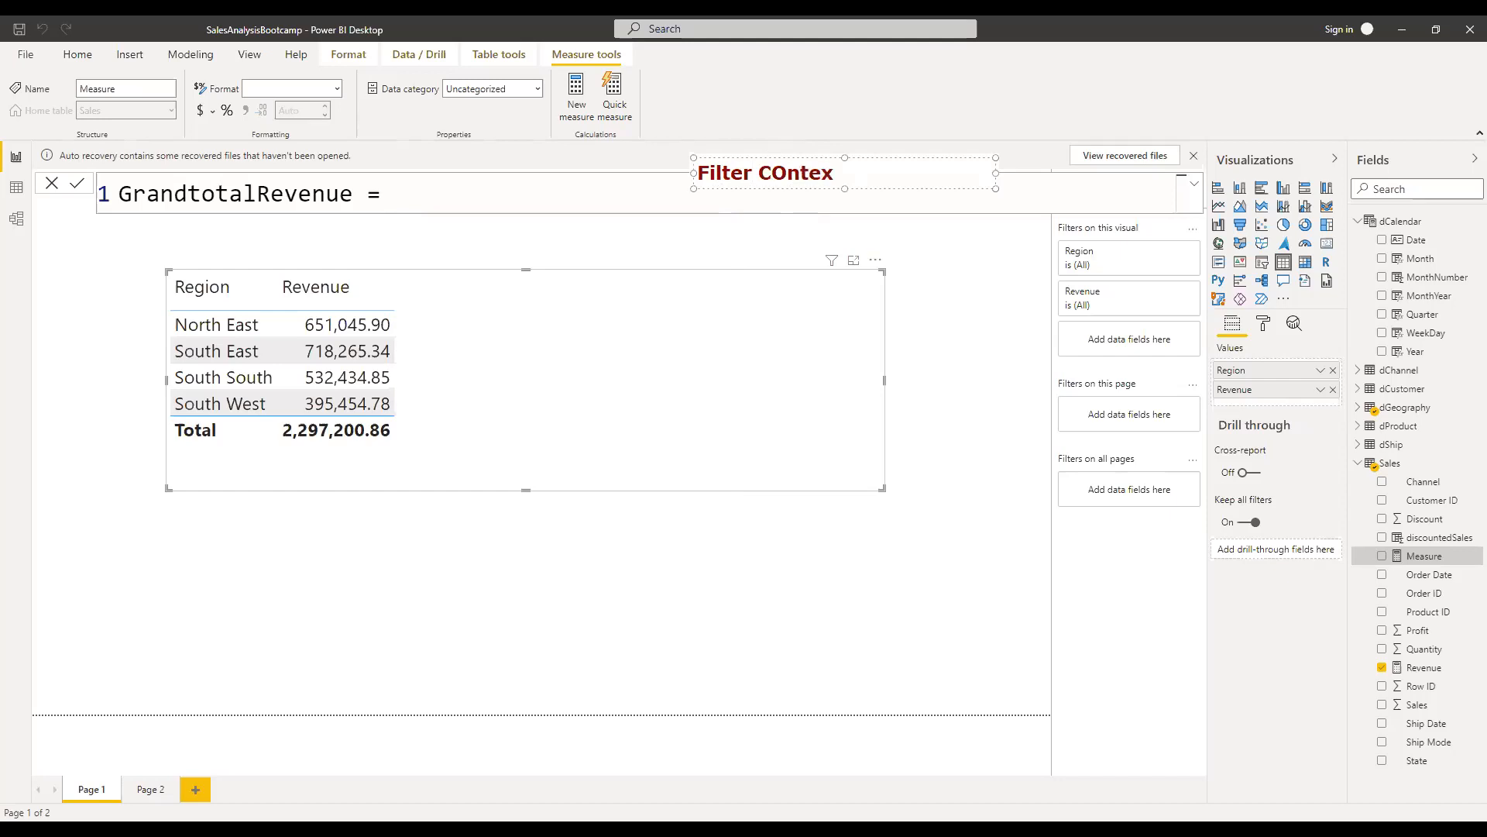
key(BackSpace)
key(BackSpace)
key(BackSpace)
key(BackSpace)
key(BackSpace)
key(BackSpace)
key(BackSpace)
text(Conten)
key(BackSpace)
text(xt)
key(Return)
text(C)
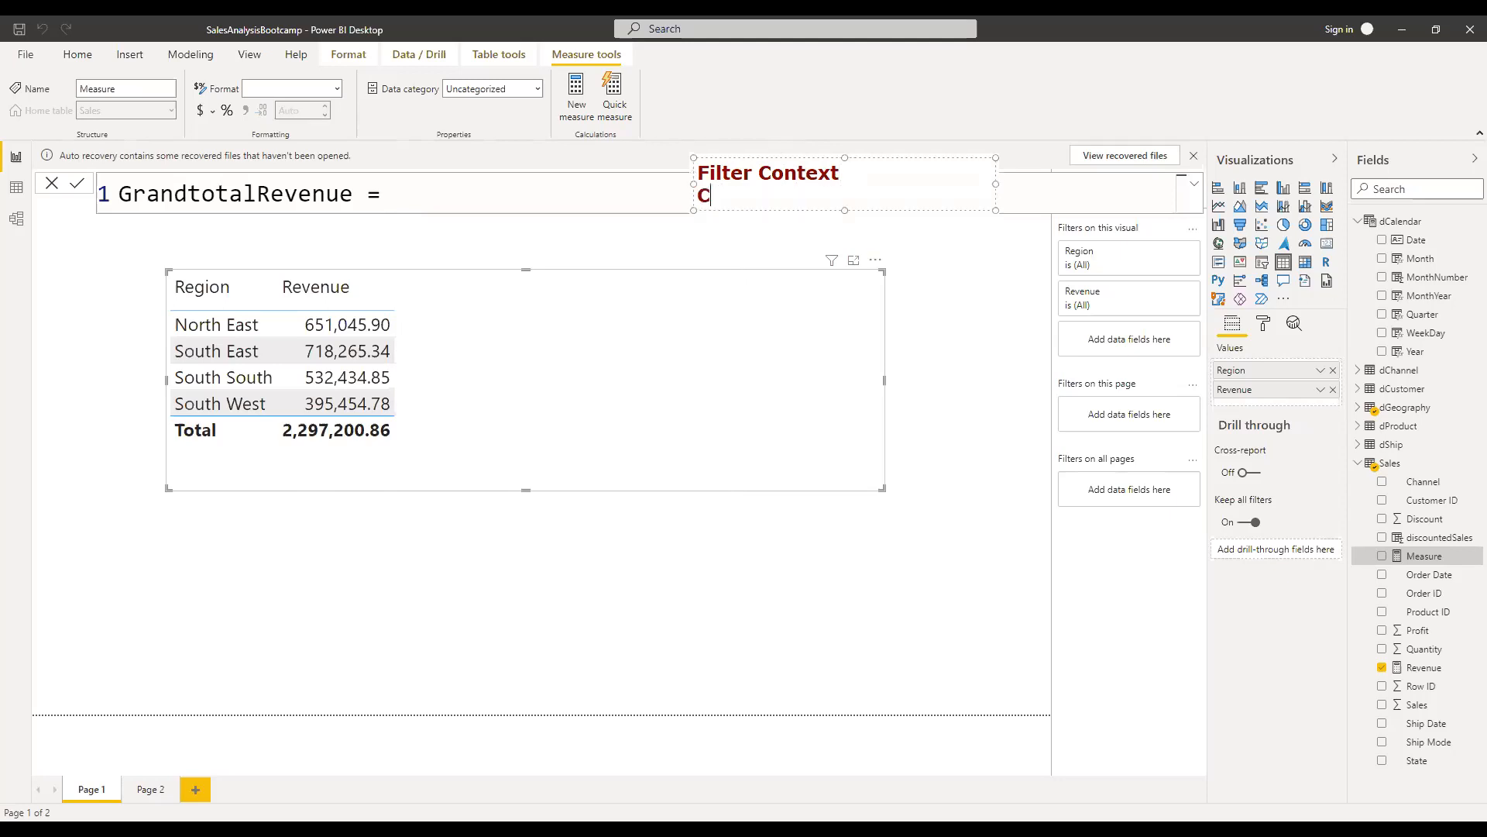
text(ALCULATE)
key(Return)
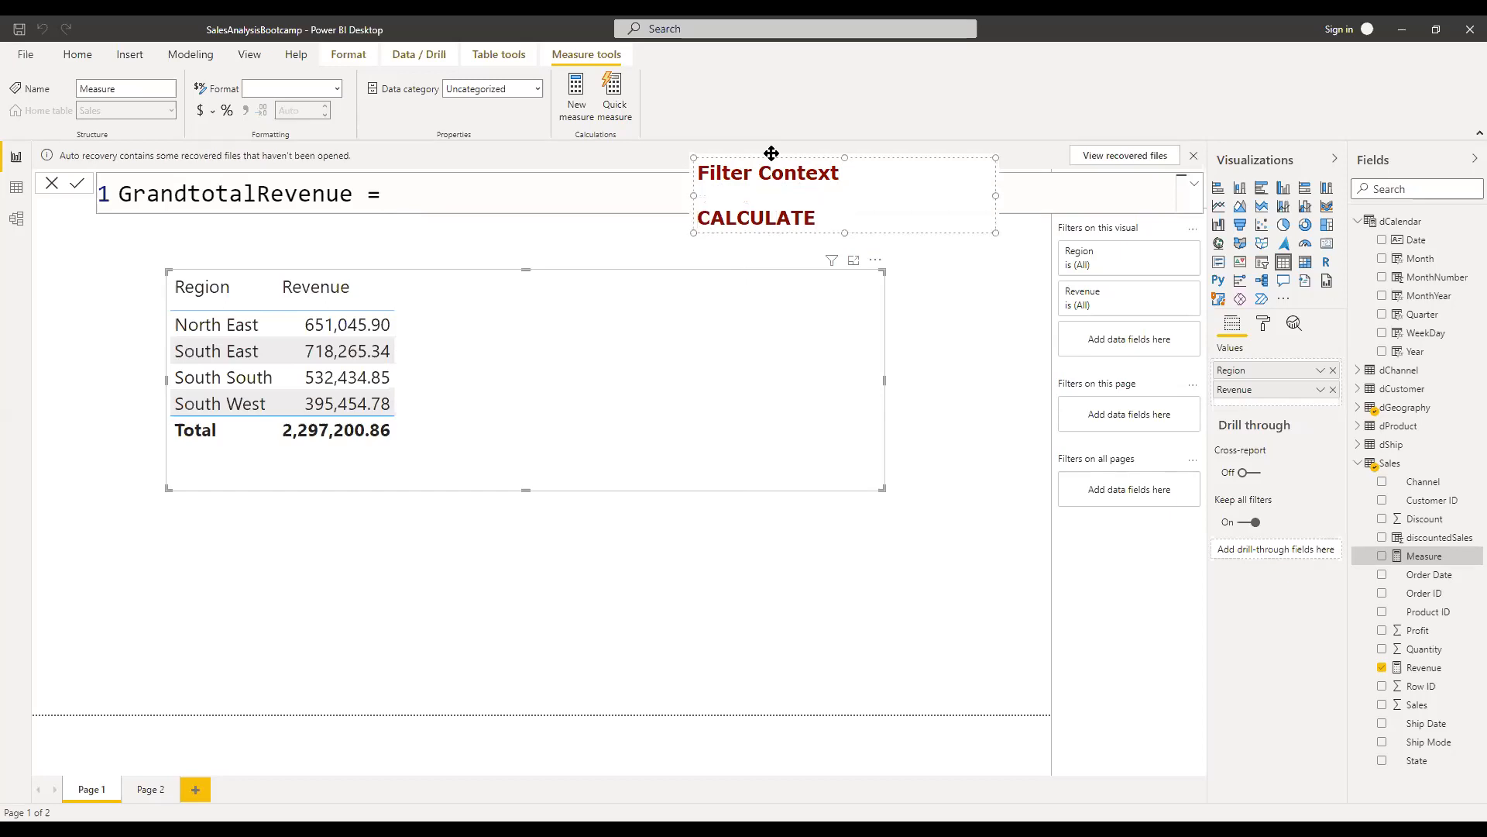
Step: Highlight the word CALCULATE in the annotation and switch to the PowerPoint slide about CALCULATE and filter context
key(shift+Right)
key(shift+Right)
key(shift+Right)
key(shift+Right)
key(shift+Right)
key(shift+Right)
key(shift+Right)
key(shift+Right)
key(shift+Right)
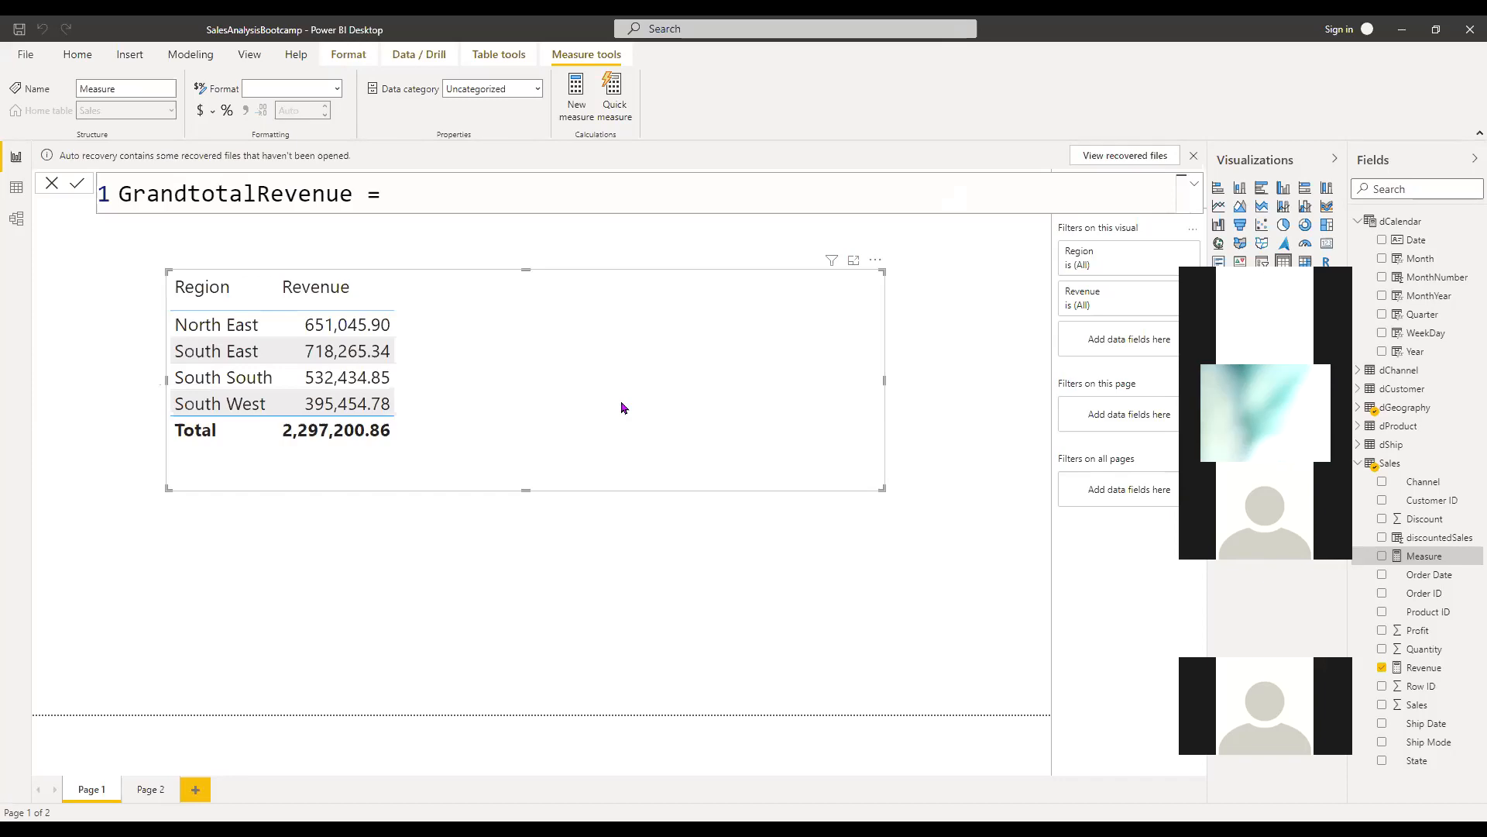
key(alt+Tab)
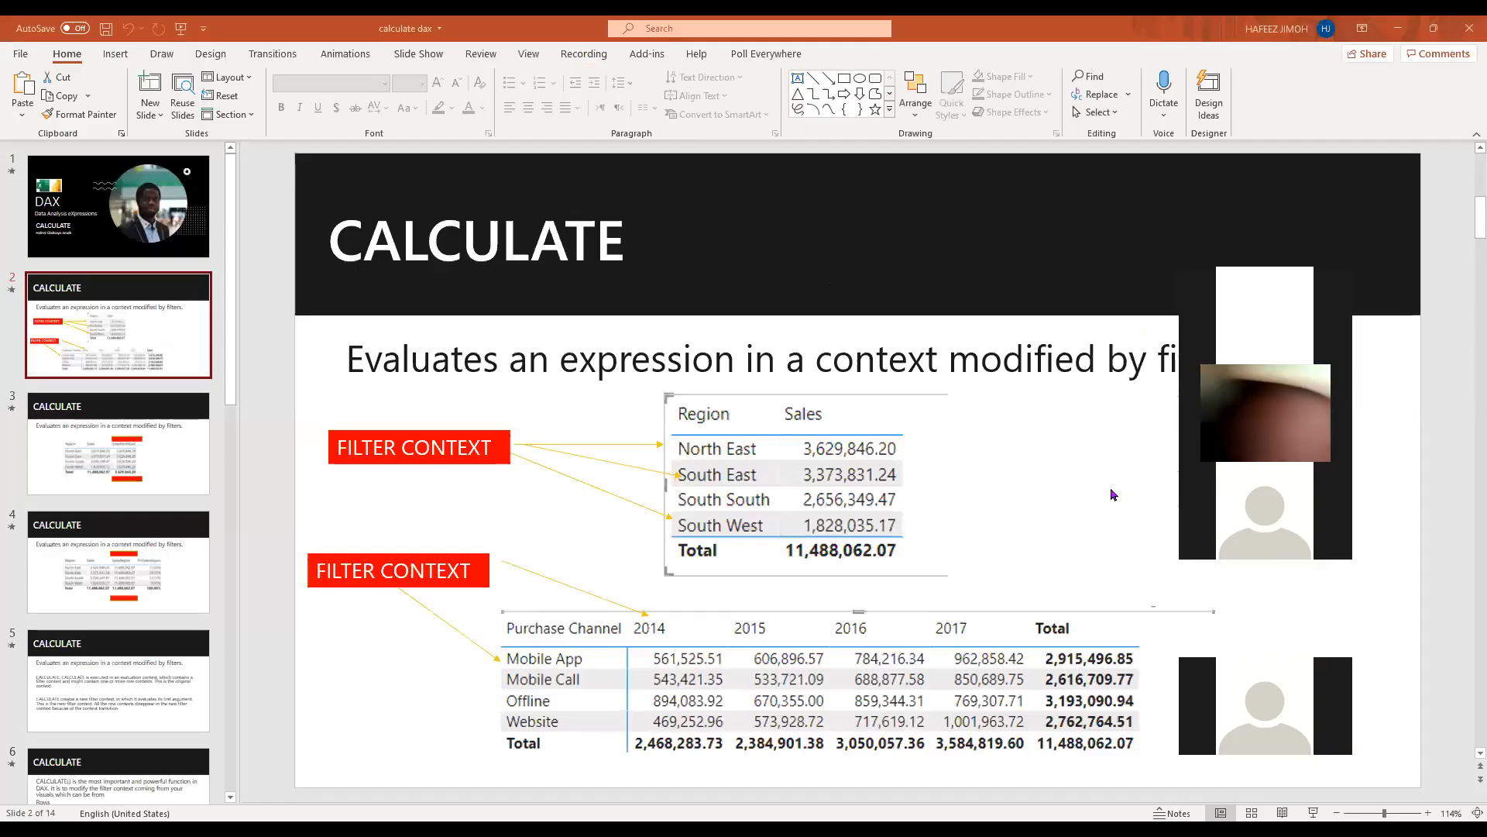
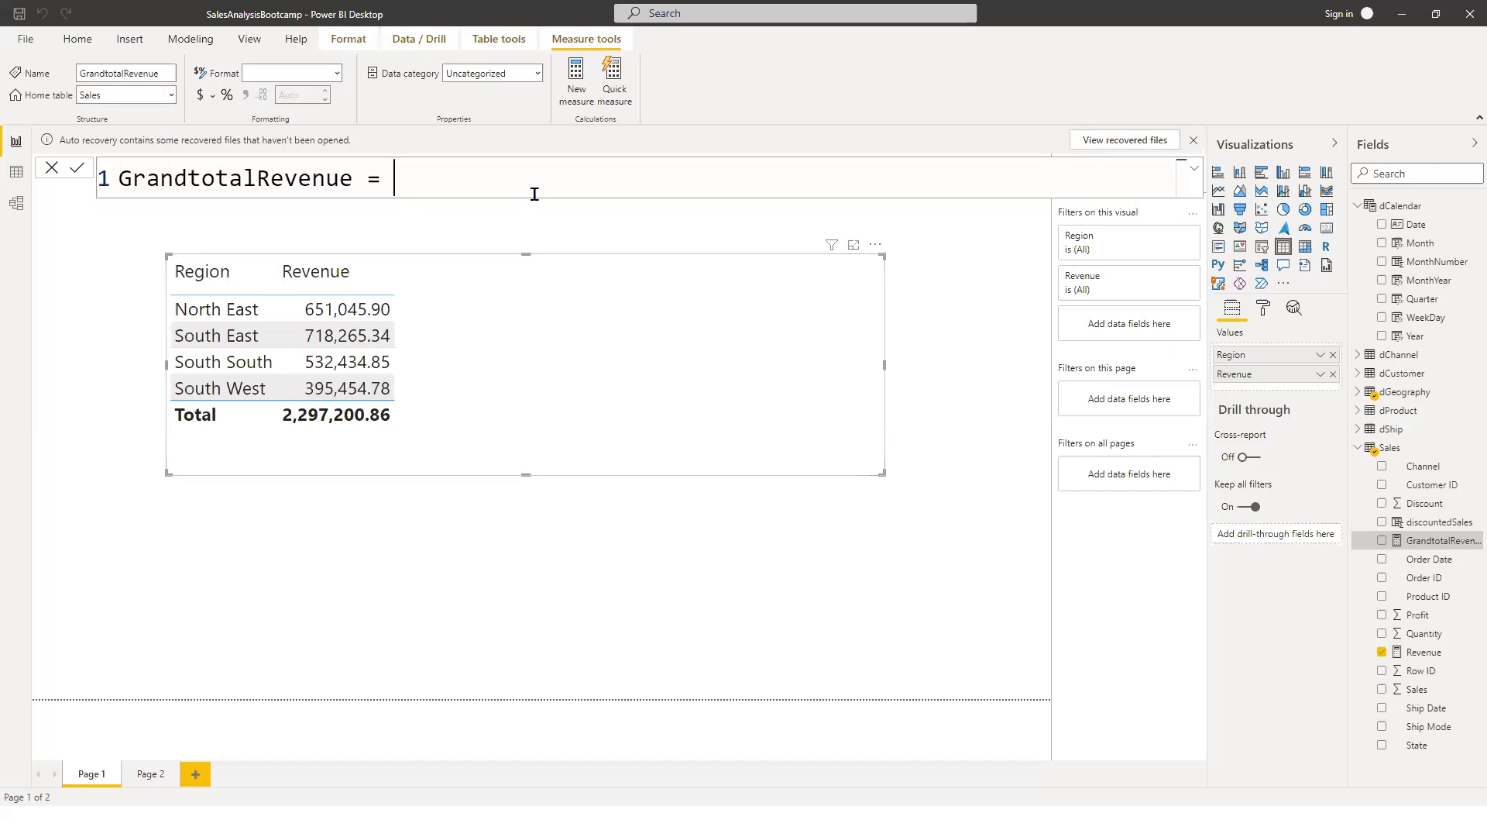
Step: Begin the GrandtotalRevenue formula with CALCULATE, using [Revenue] as its expression and a comma before the filter argument
click(240, 329)
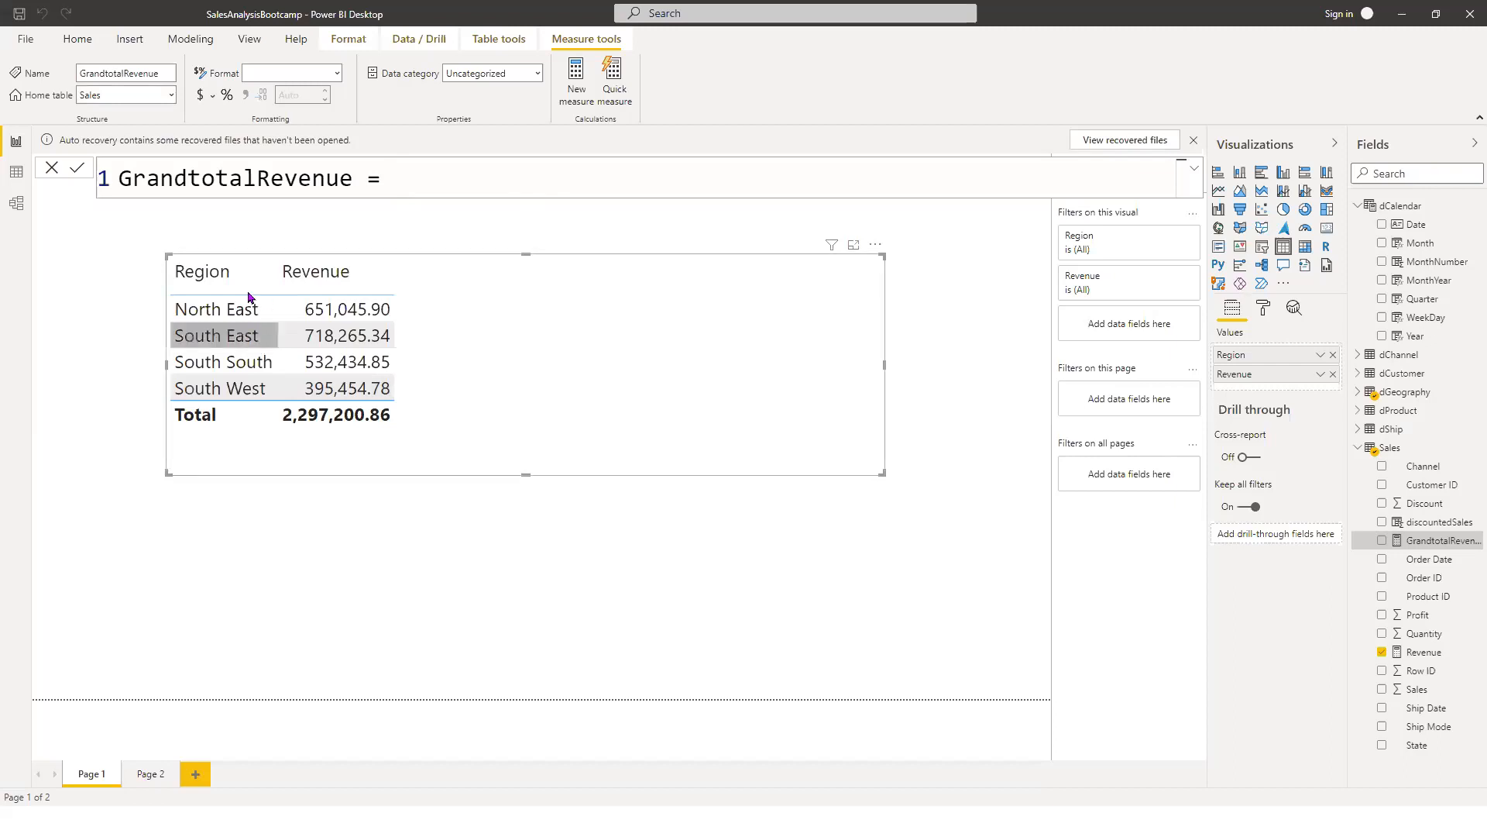
click(267, 274)
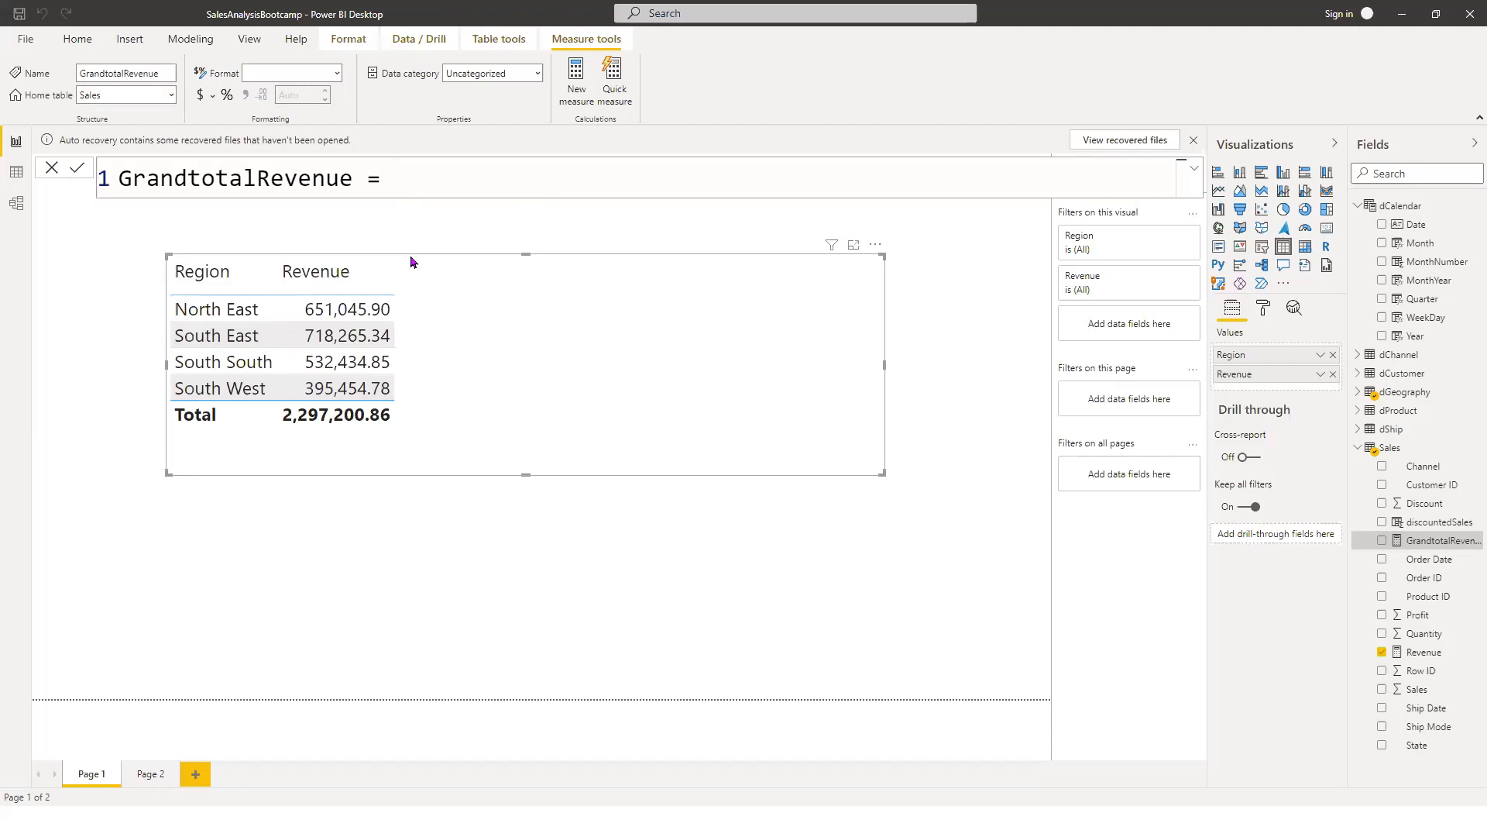
text(CAL)
key(Tab)
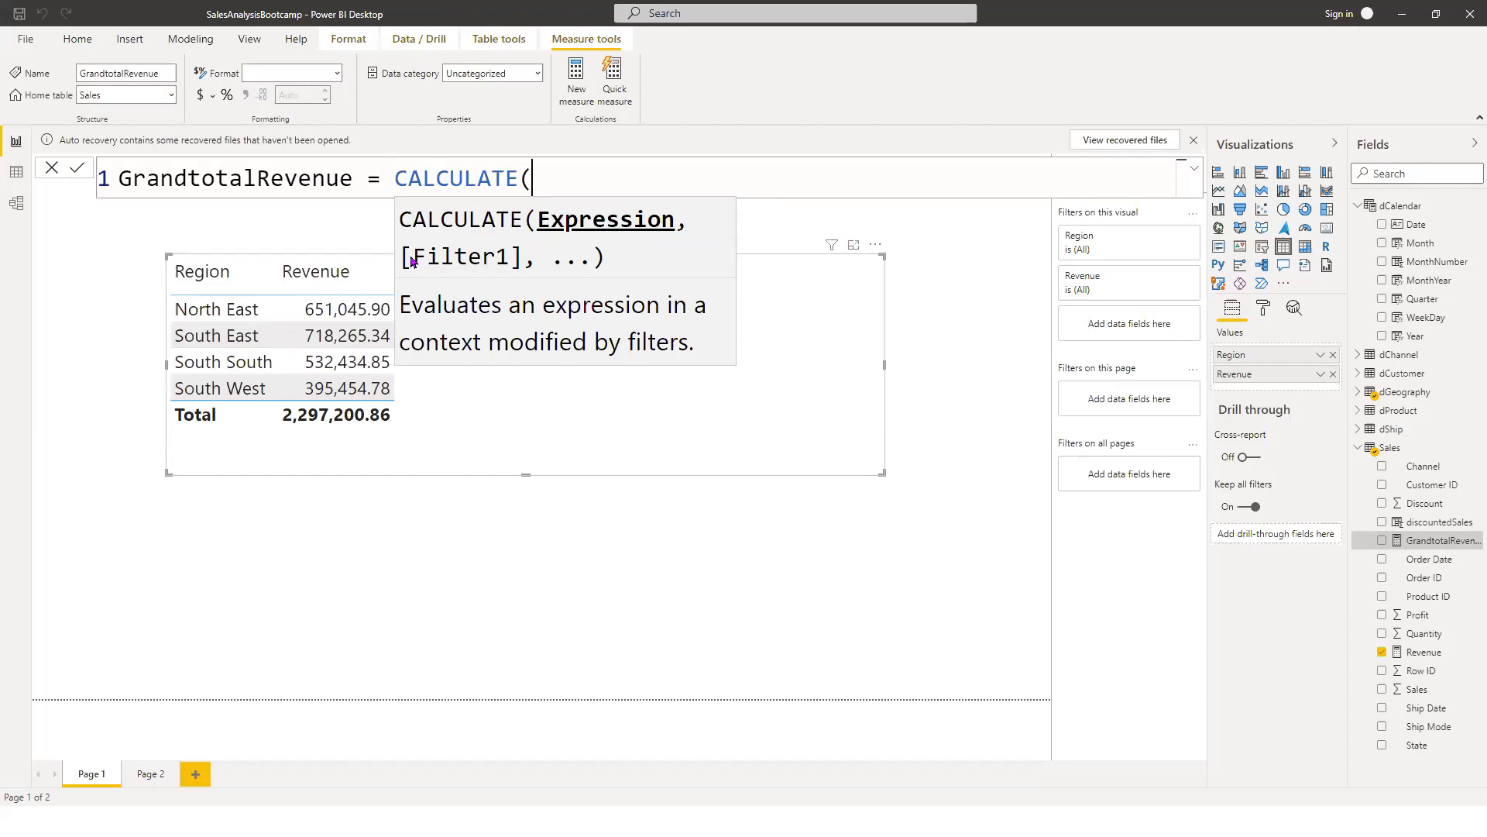
text([R)
key(Tab)
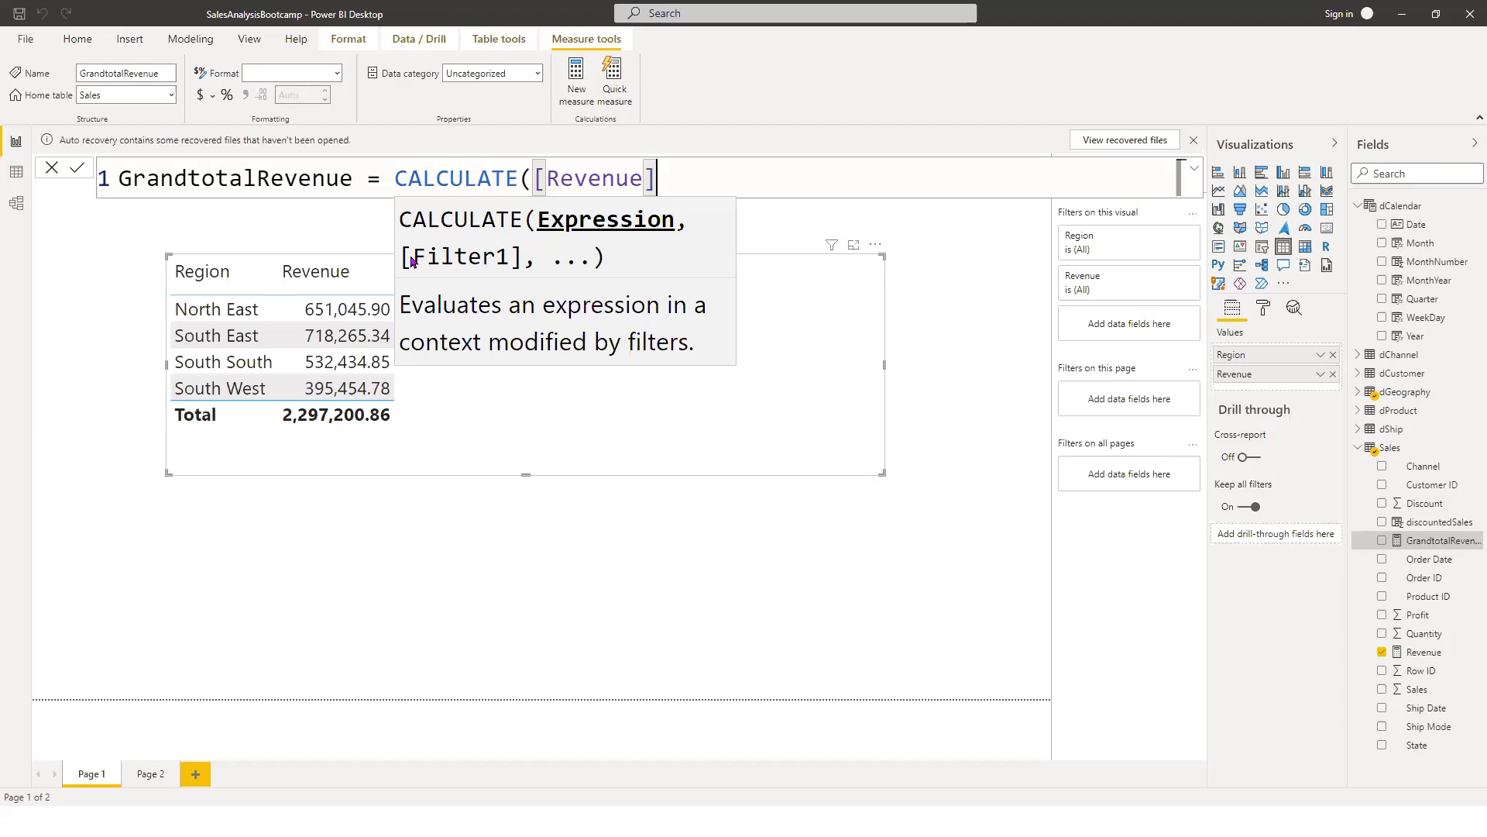
text(,,)
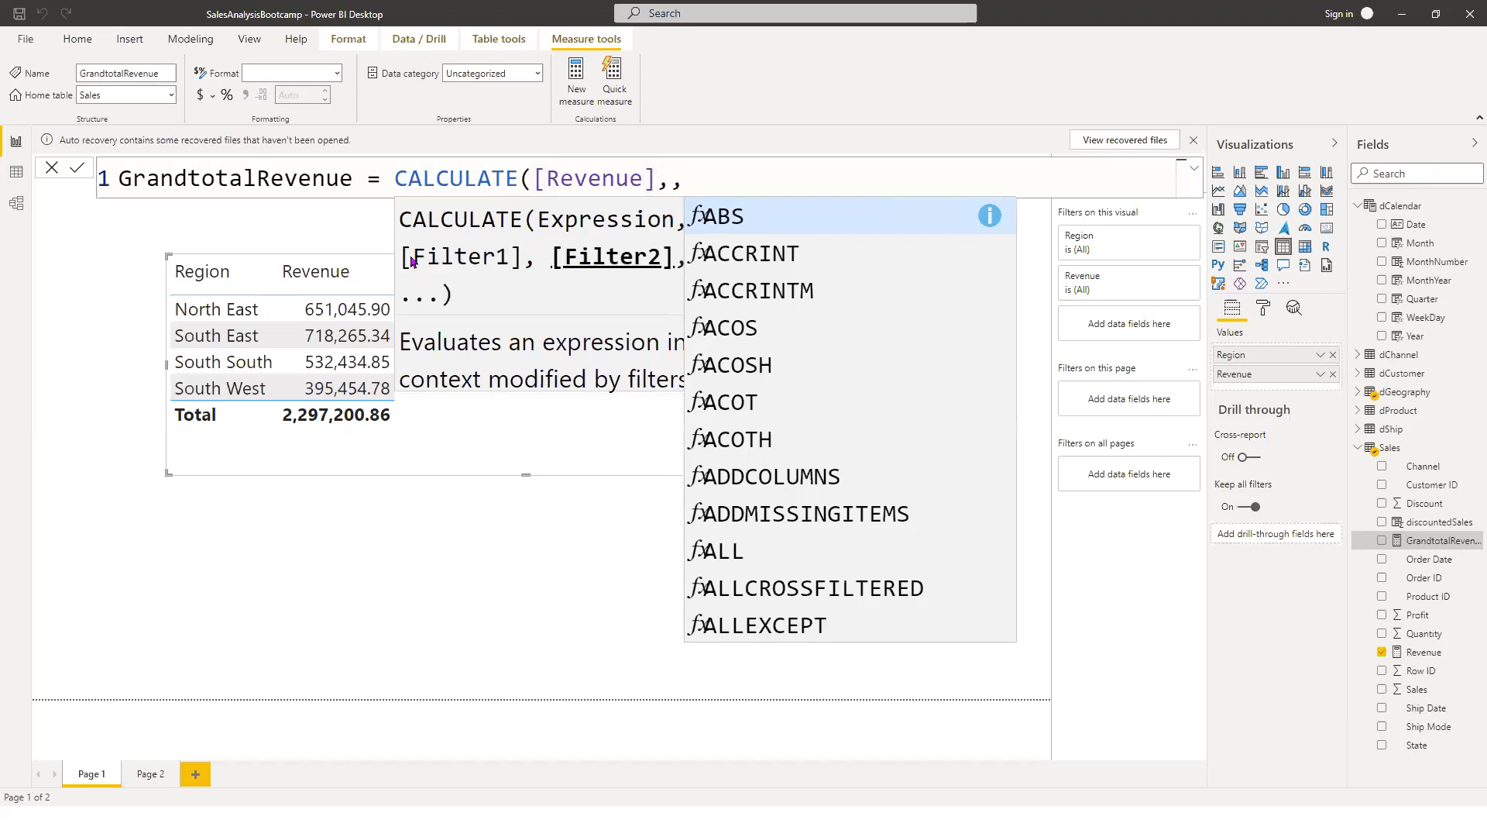
key(BackSpace)
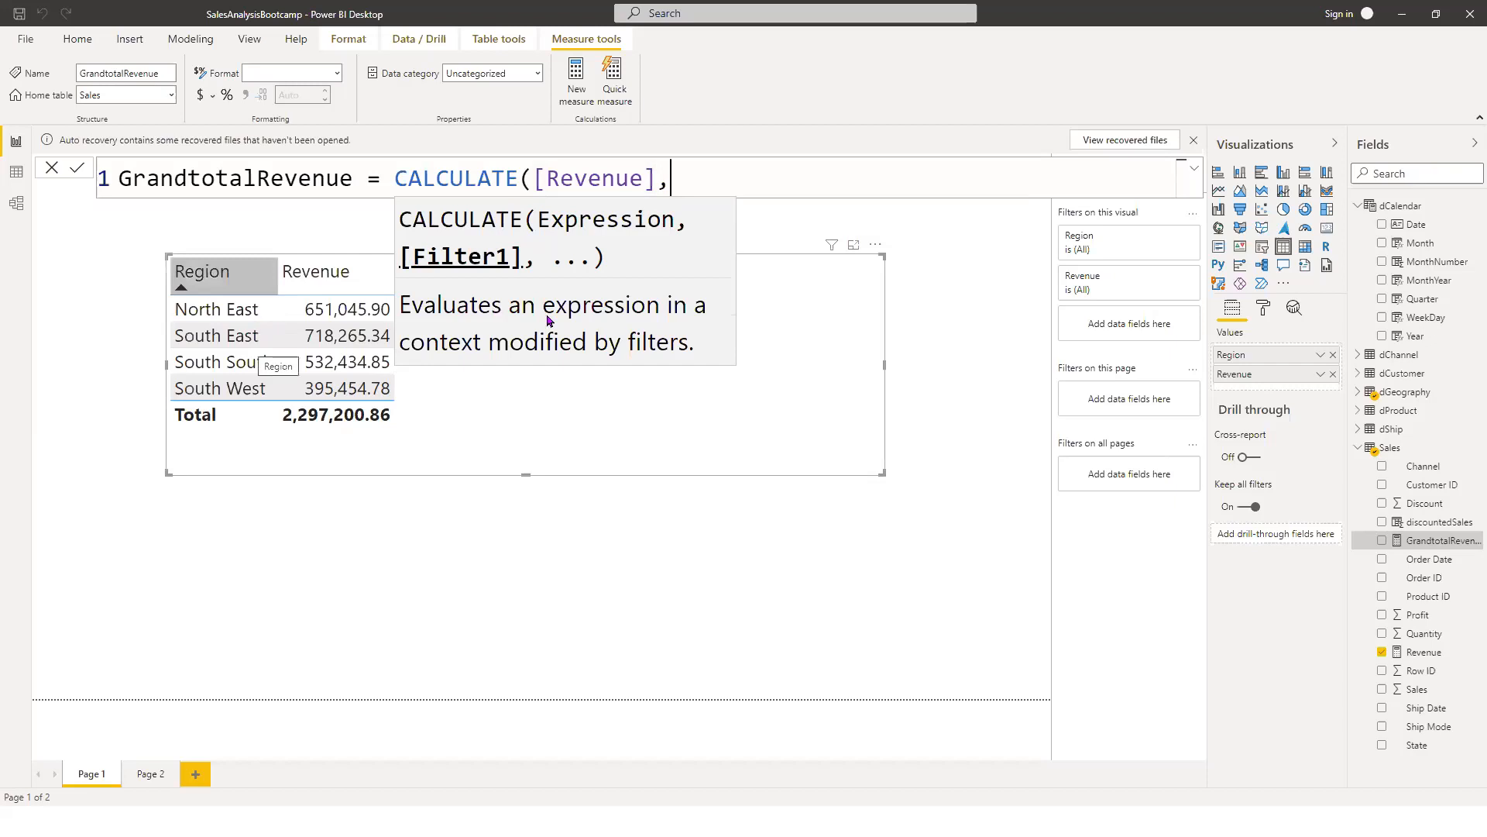
Step: Enter ALL( as the filter argument of CALCULATE, trimming the mistakenly inserted ALLCROSSFILTERED down to ALL
text(A)
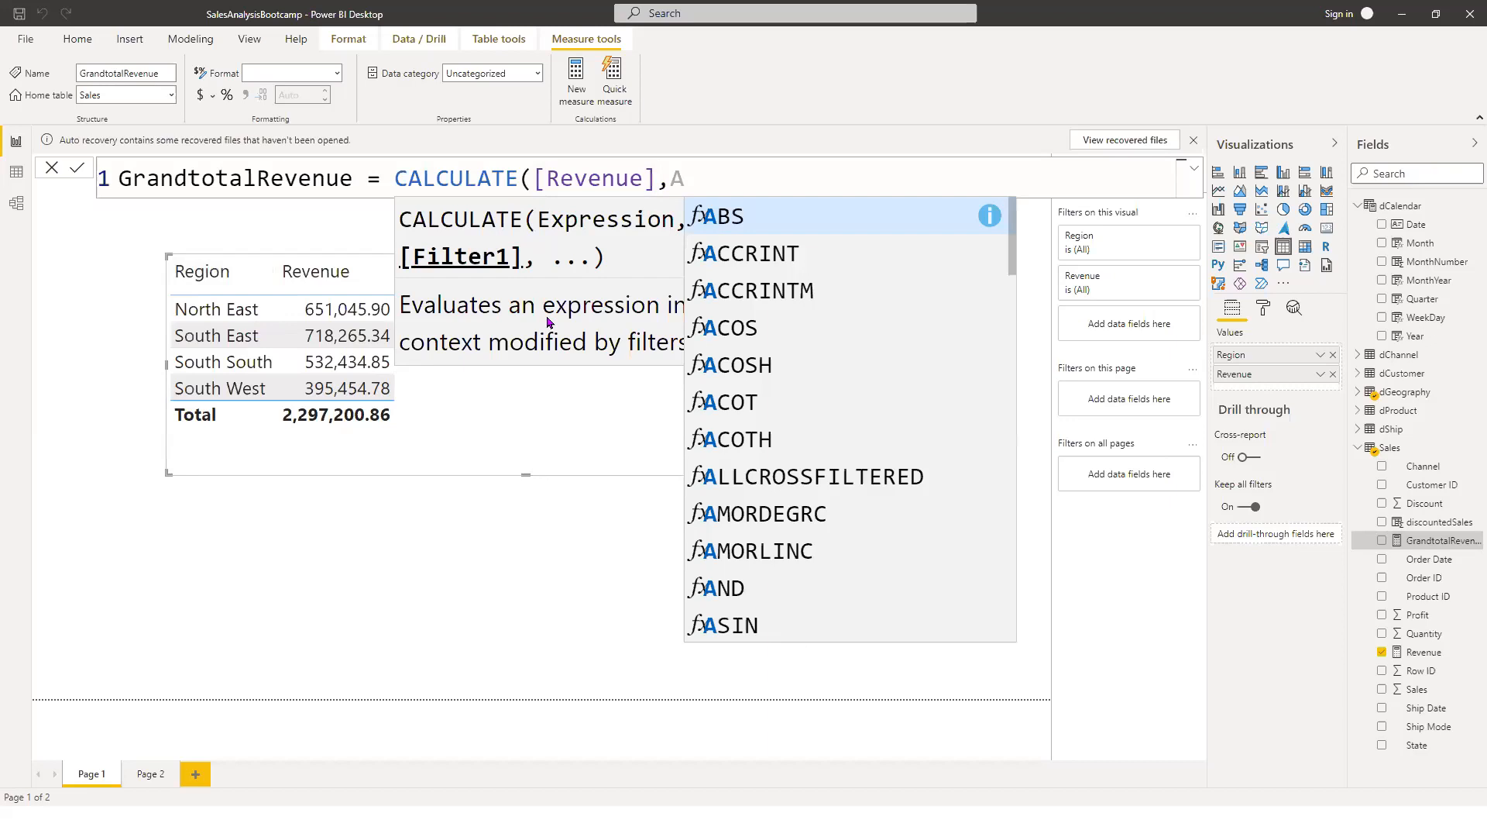
text(LL)
key(Tab)
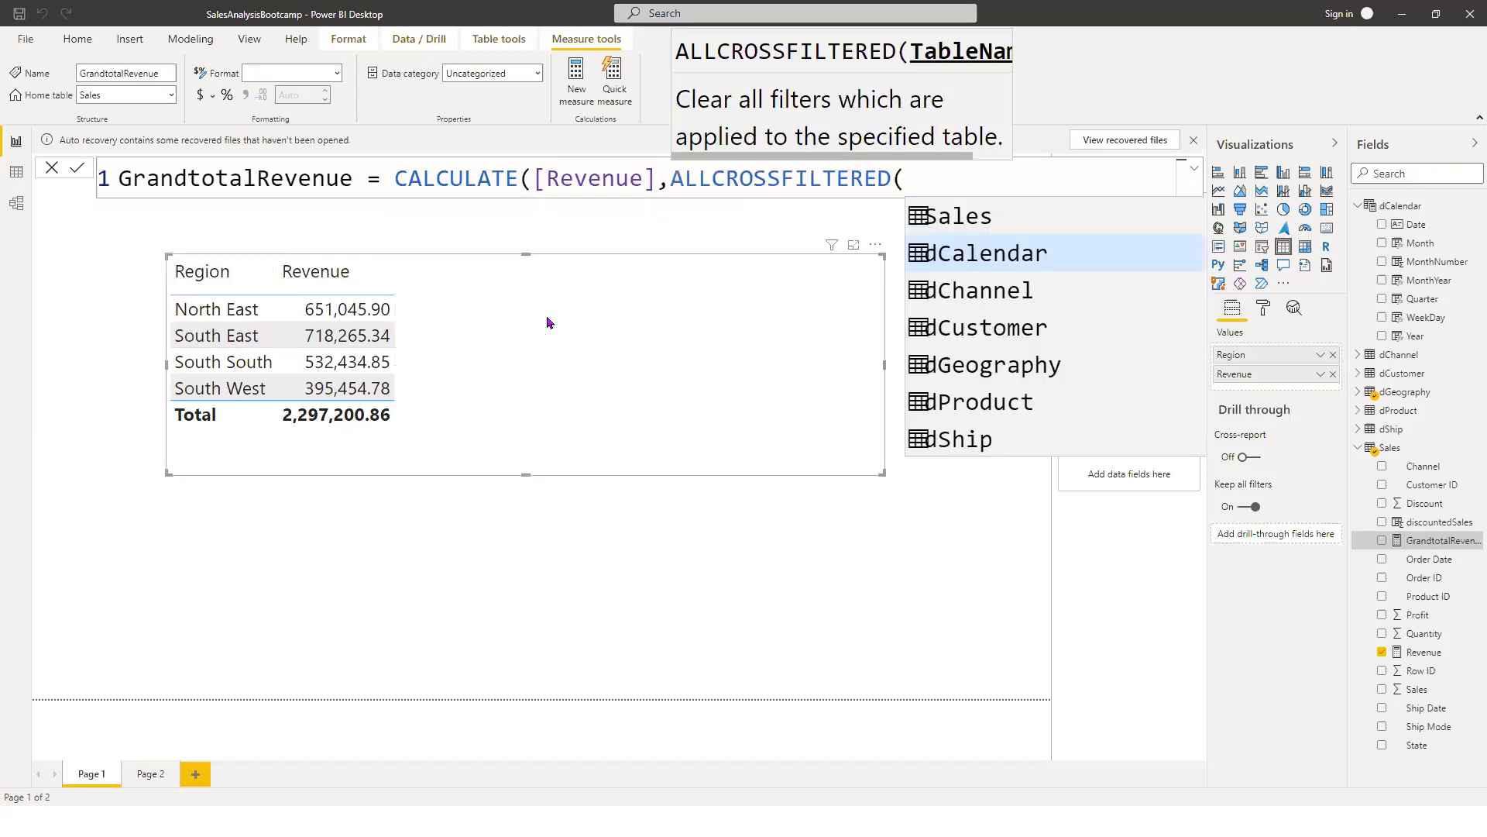
key(BackSpace)
key(BackSpace)
key(BackSpace)
key(BackSpace)
key(BackSpace)
key(BackSpace)
key(BackSpace)
key(BackSpace)
key(BackSpace)
key(BackSpace)
key(BackSpace)
key(BackSpace)
key(BackSpace)
key(BackSpace)
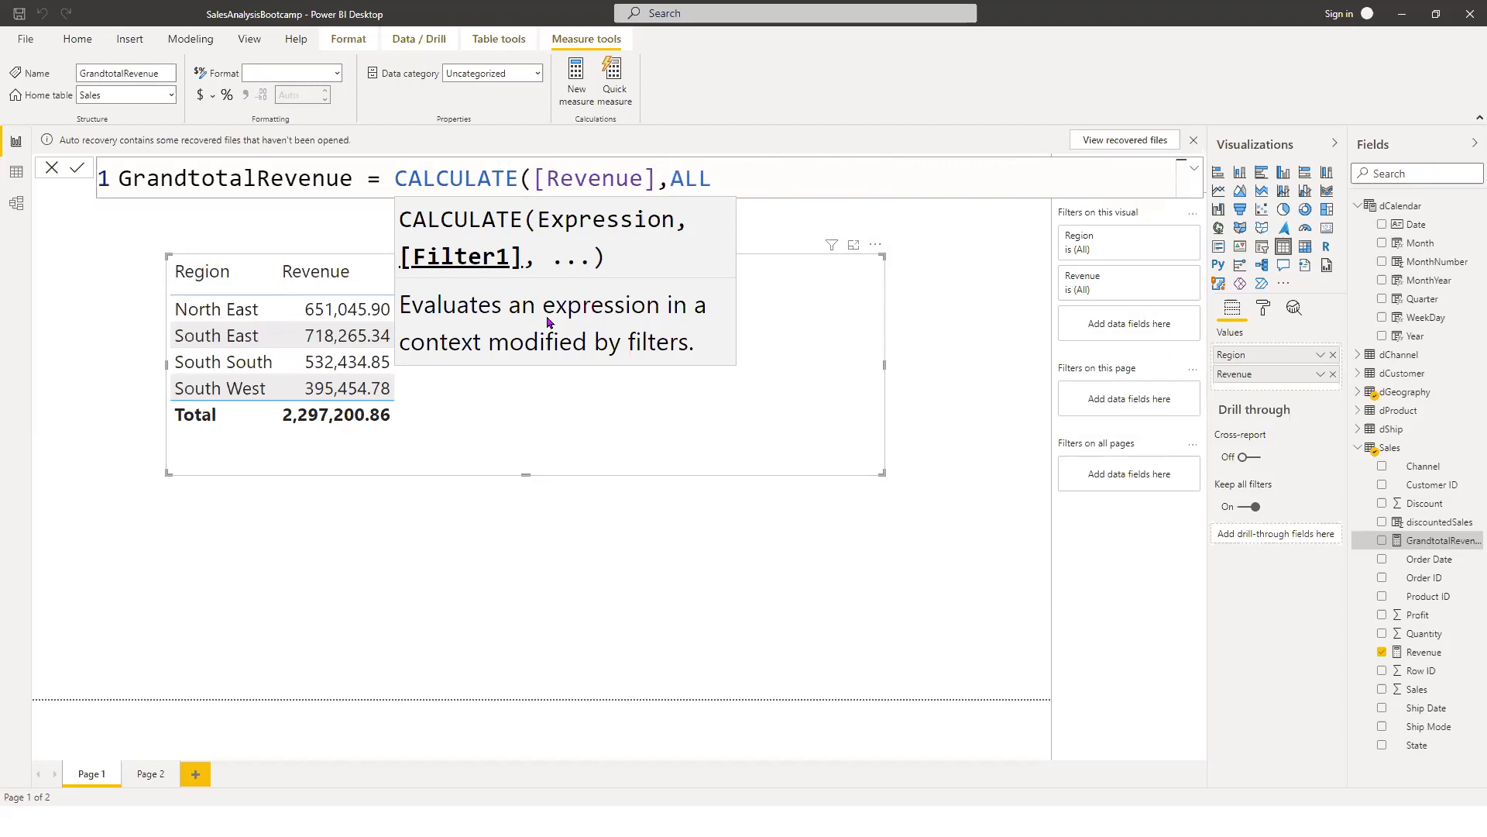
text(()
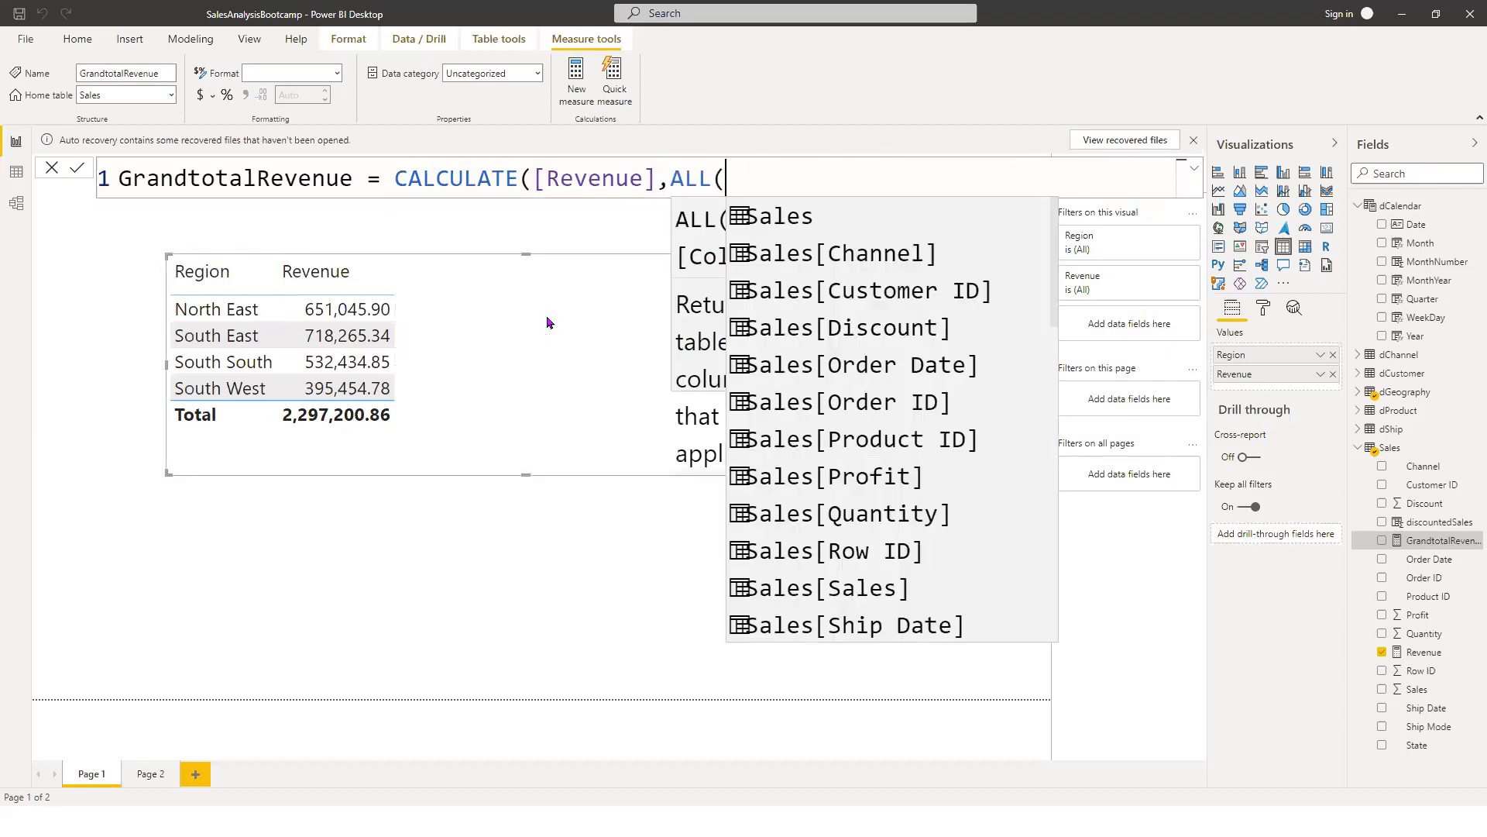
Step: Complete the ALL function with dGeography[Region], close both parentheses and commit the GrandtotalRevenue measure
text(S)
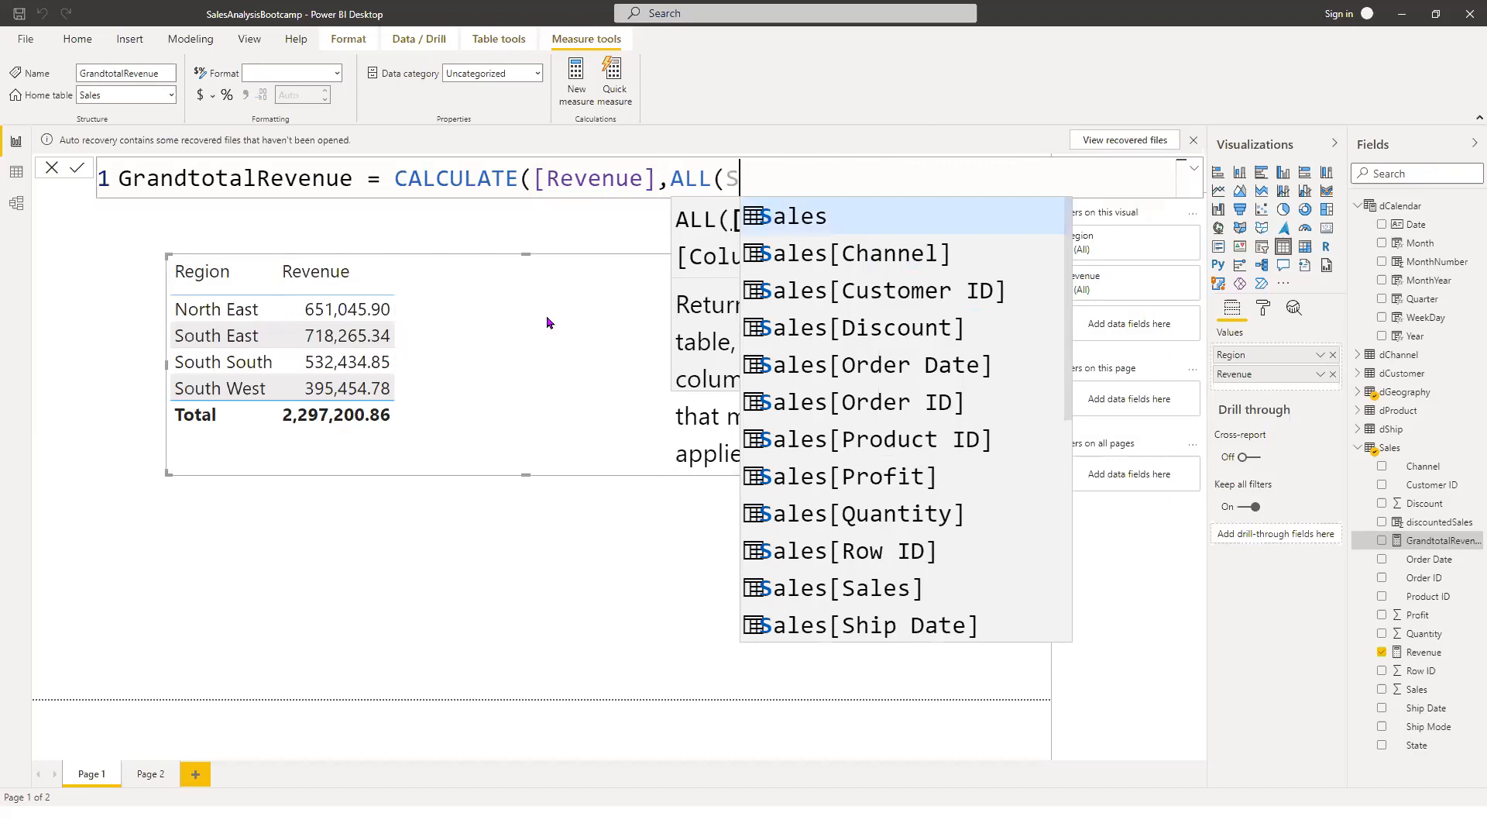
key(BackSpace)
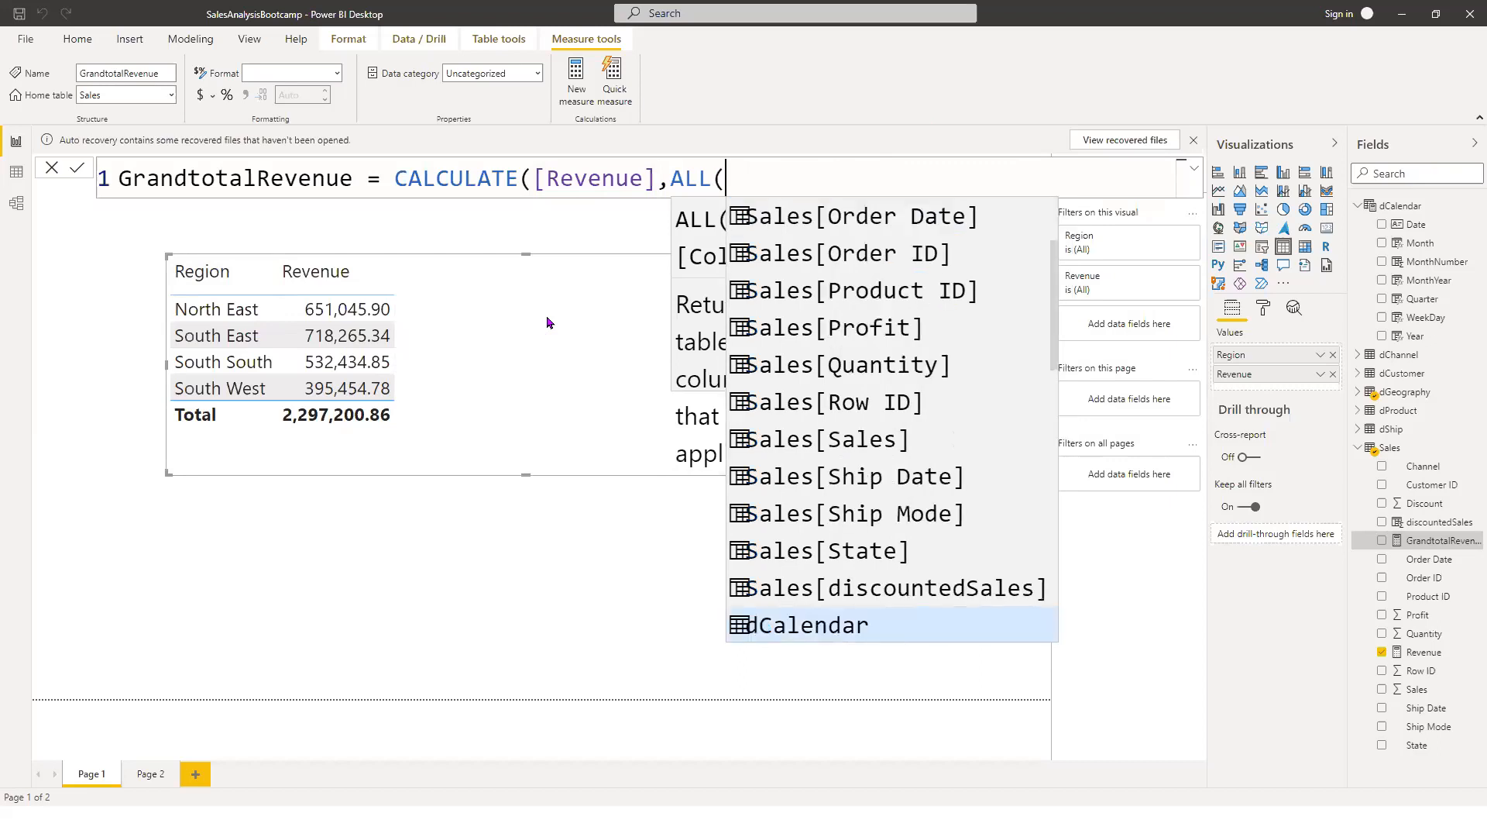
key(Up)
key(Up)
key(Up)
key(Up)
key(Up)
key(Up)
key(Up)
key(Up)
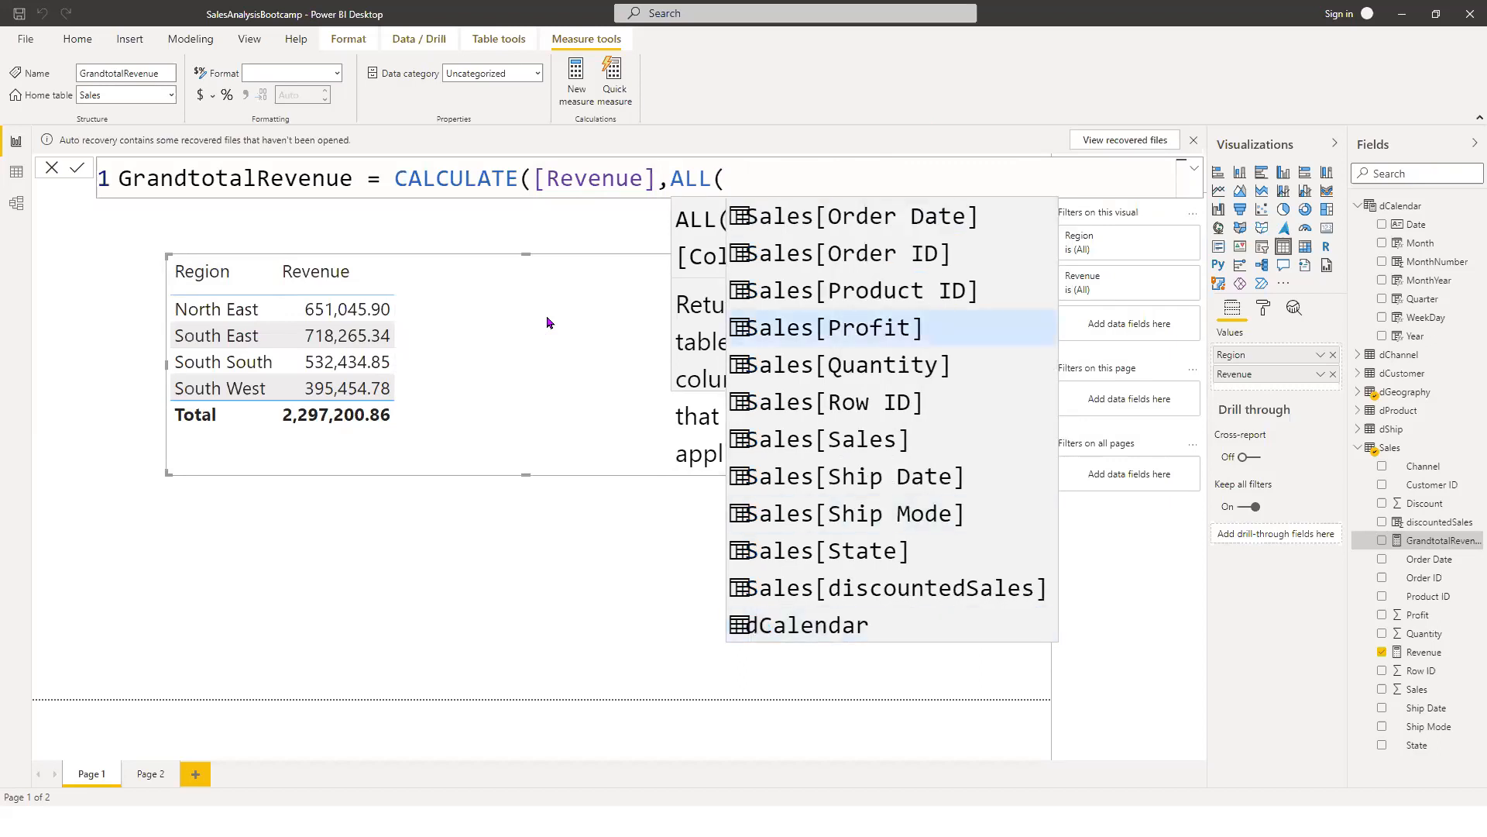
key(Up)
key(Up)
key(Up)
key(Up)
key(Up)
key(Up)
key(Up)
key(Up)
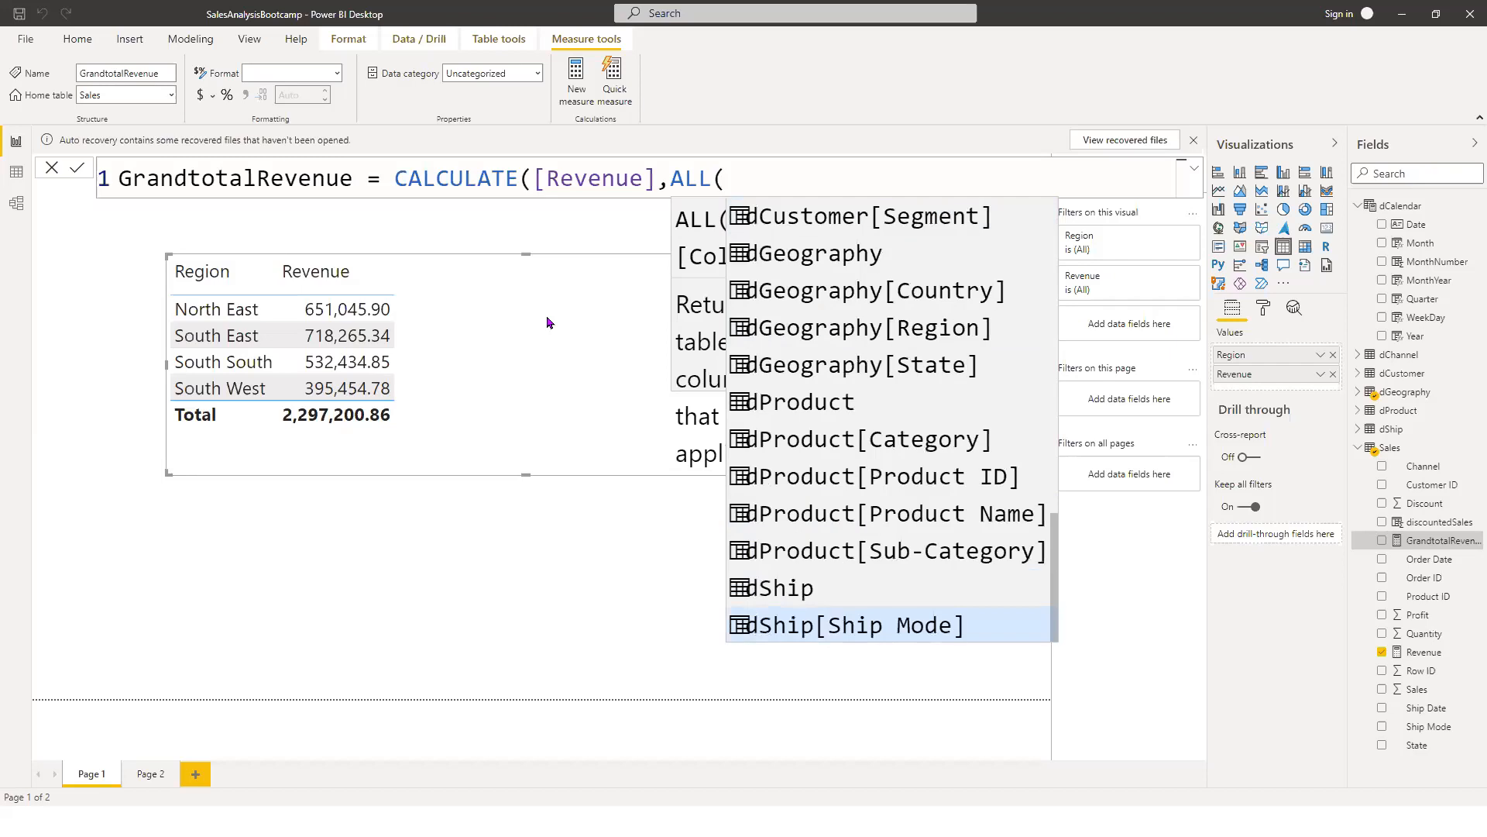
key(Up)
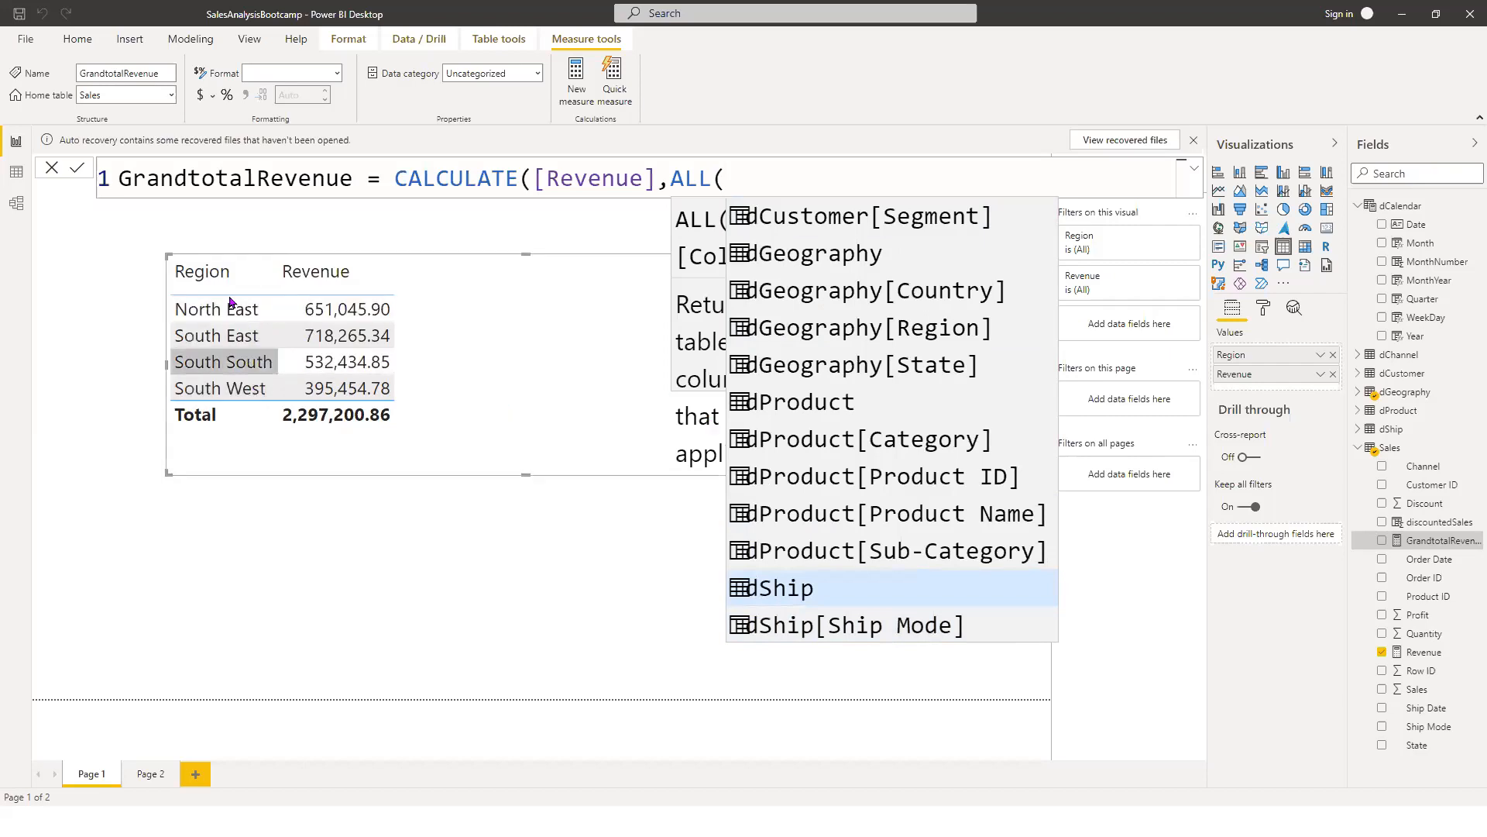
click(901, 341)
text()))
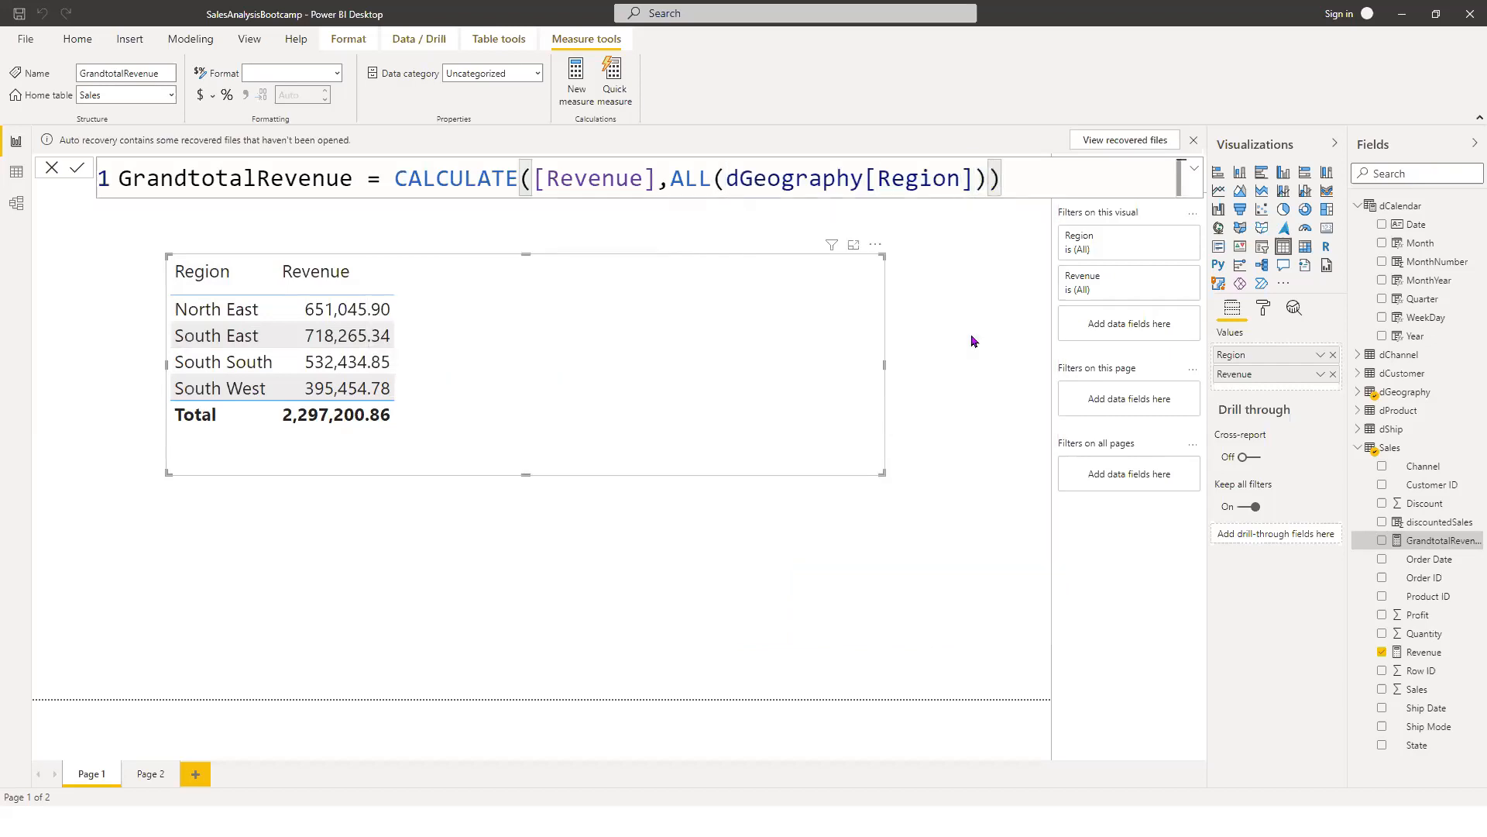
key(Return)
Step: Add the GrandtotalRevenue measure to the region table visual
click(1384, 542)
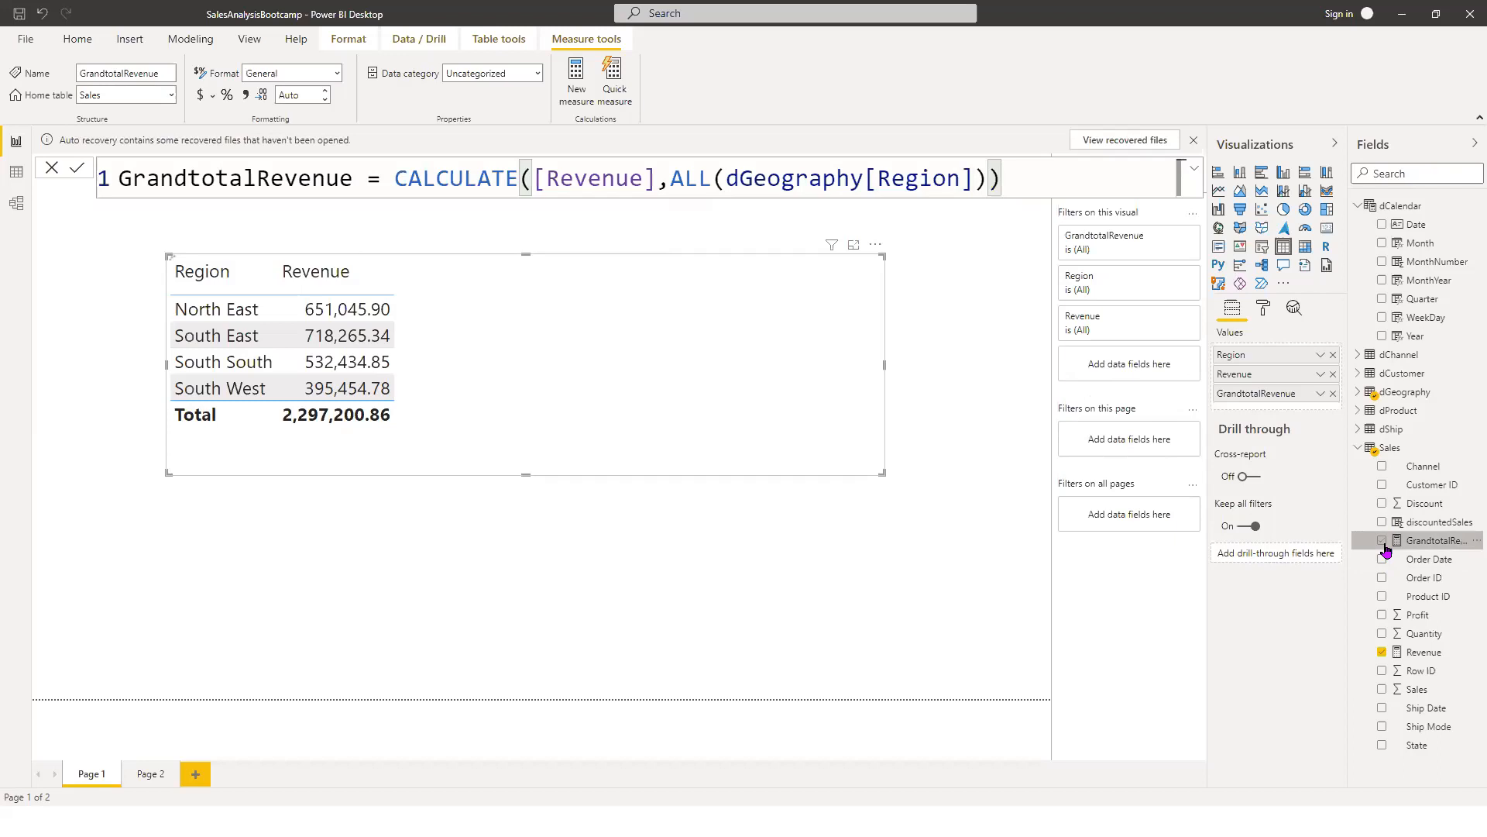
click(1384, 543)
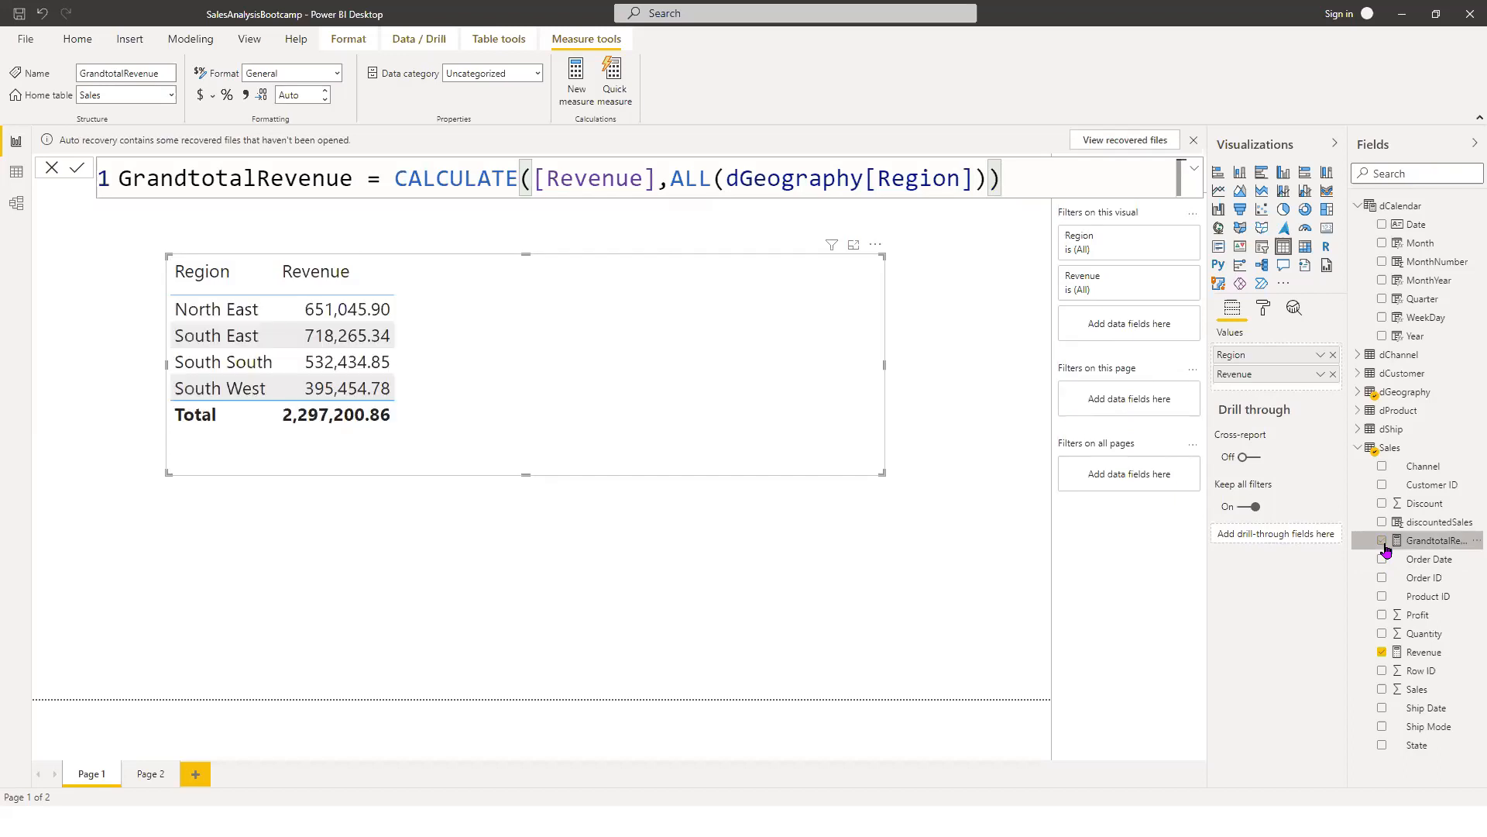
click(1384, 542)
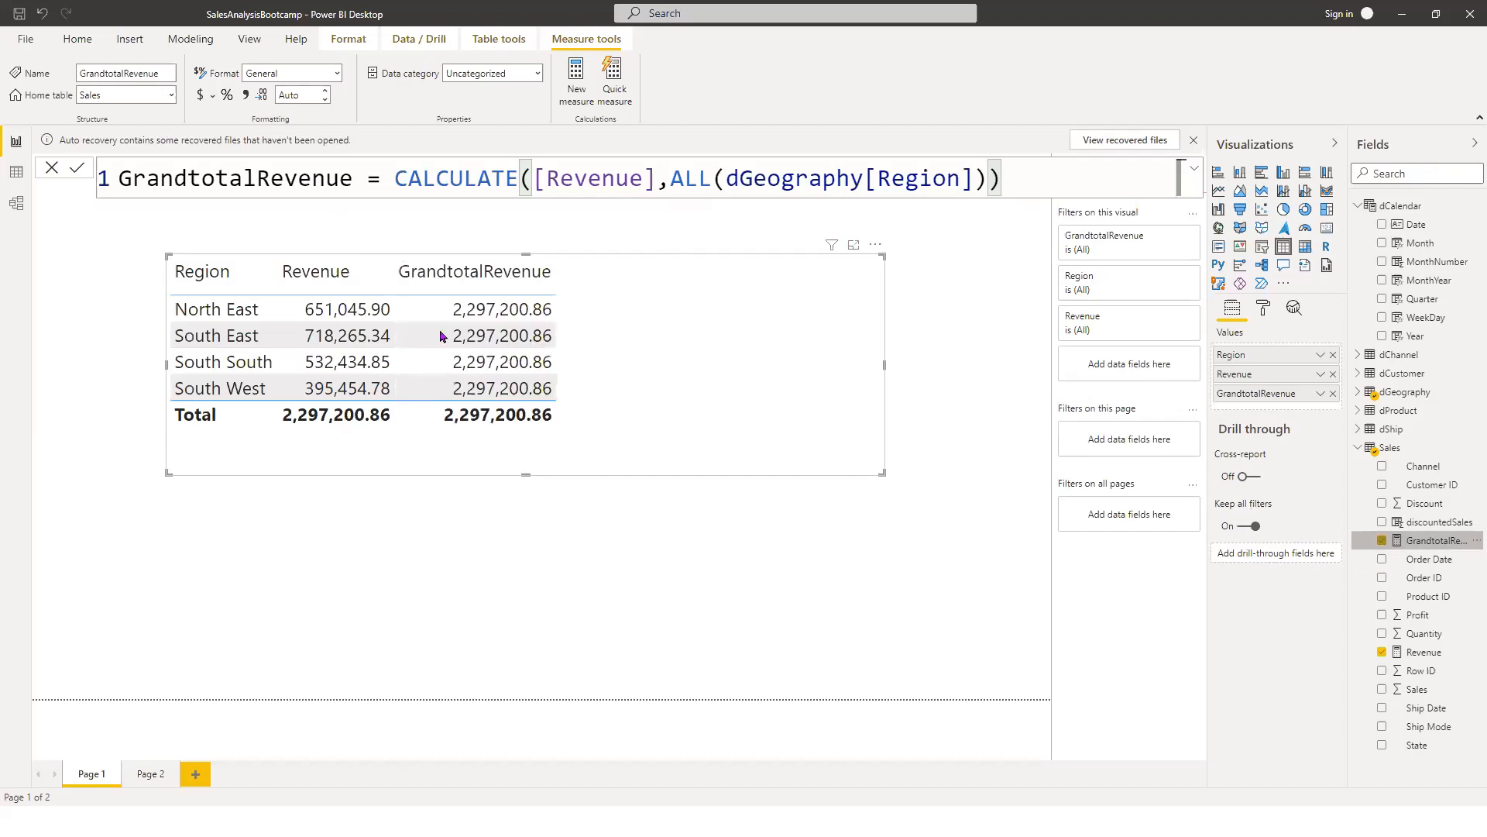
Step: Examine the GrandtotalRevenue values against each region row to see how ALL affects the region filter context
click(481, 309)
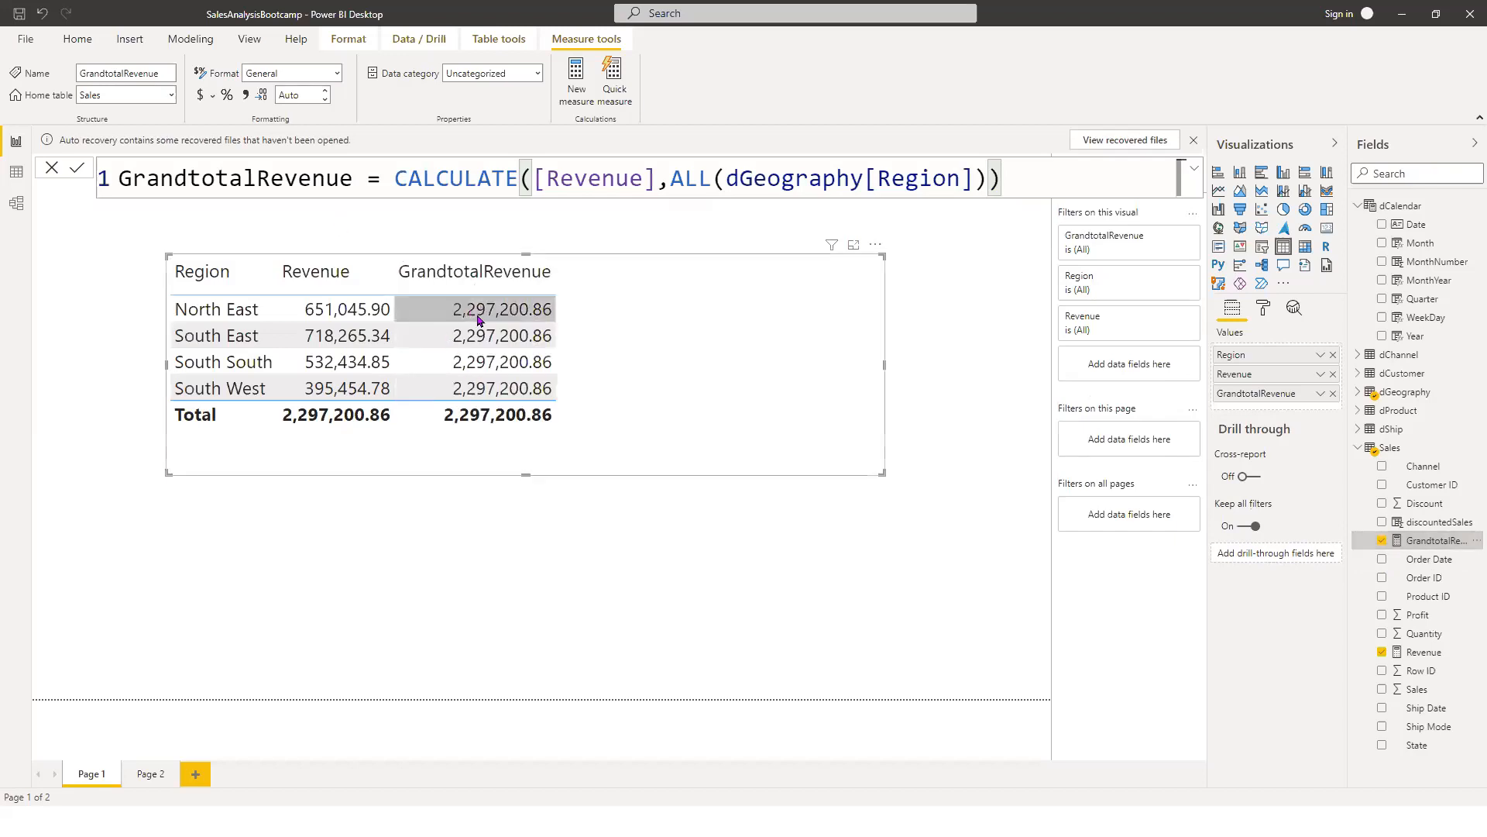
click(474, 362)
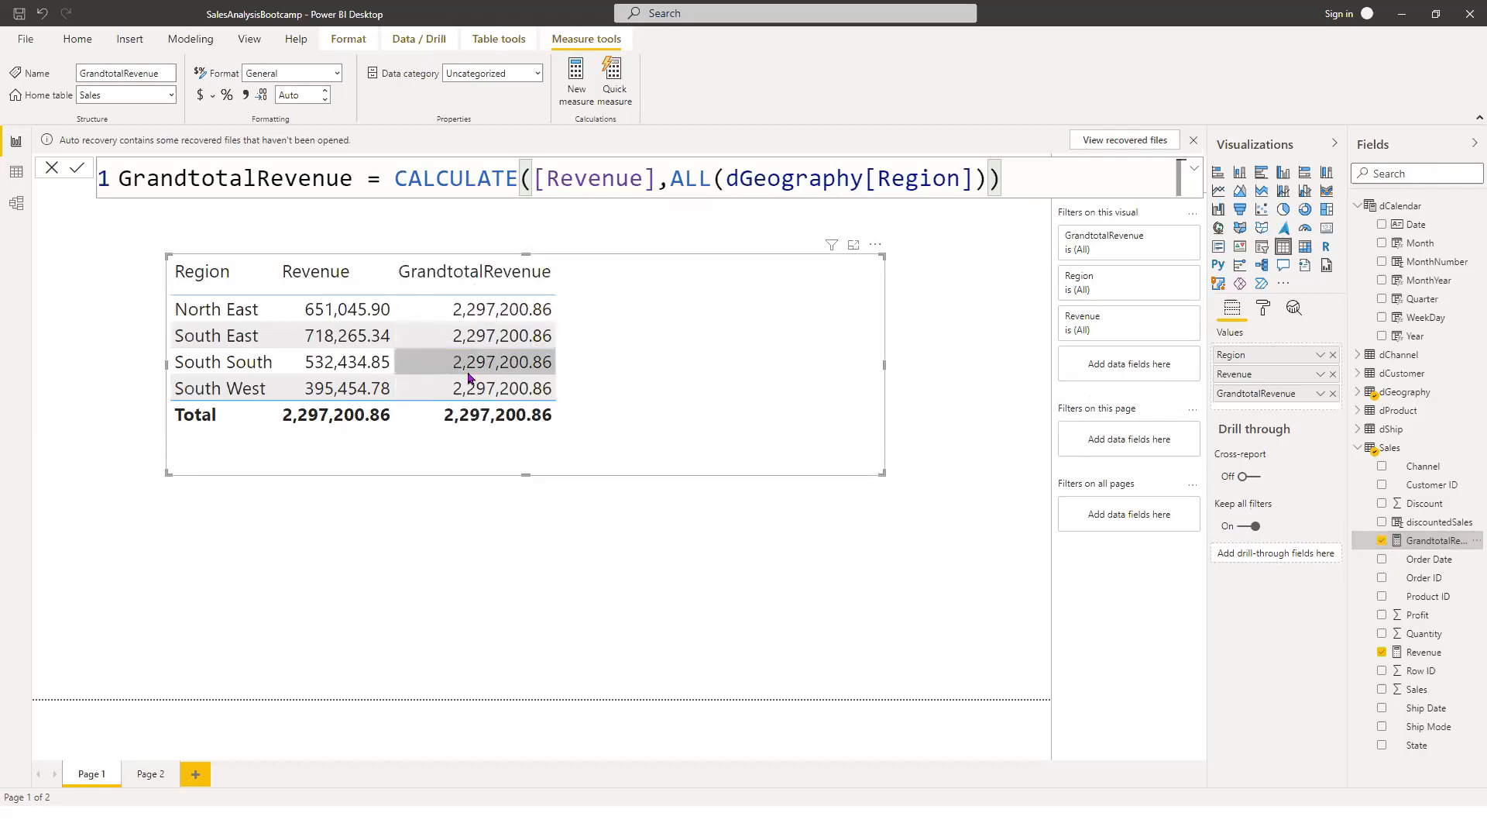
click(468, 370)
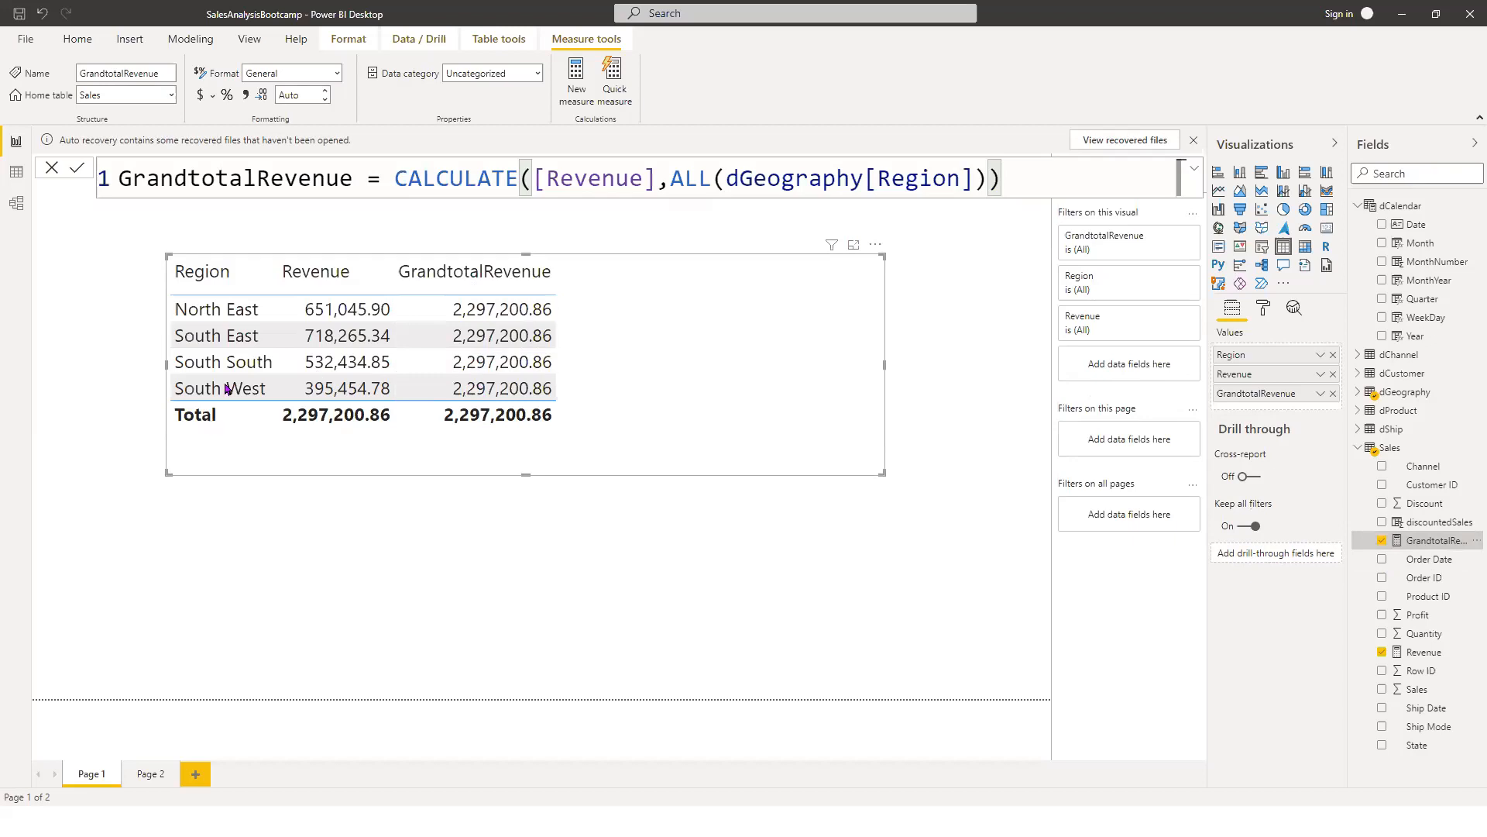
click(237, 339)
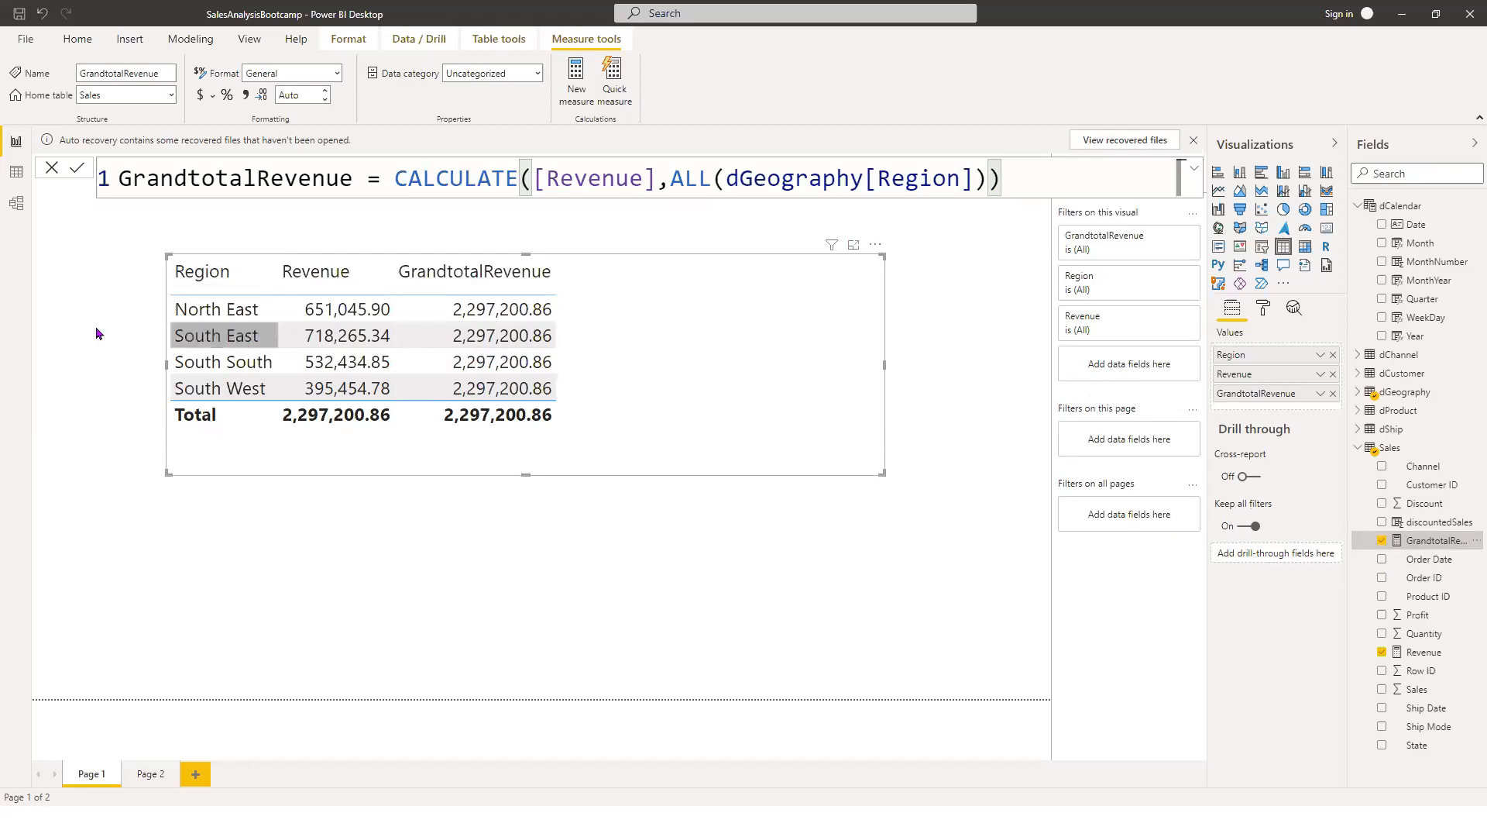
key(Up)
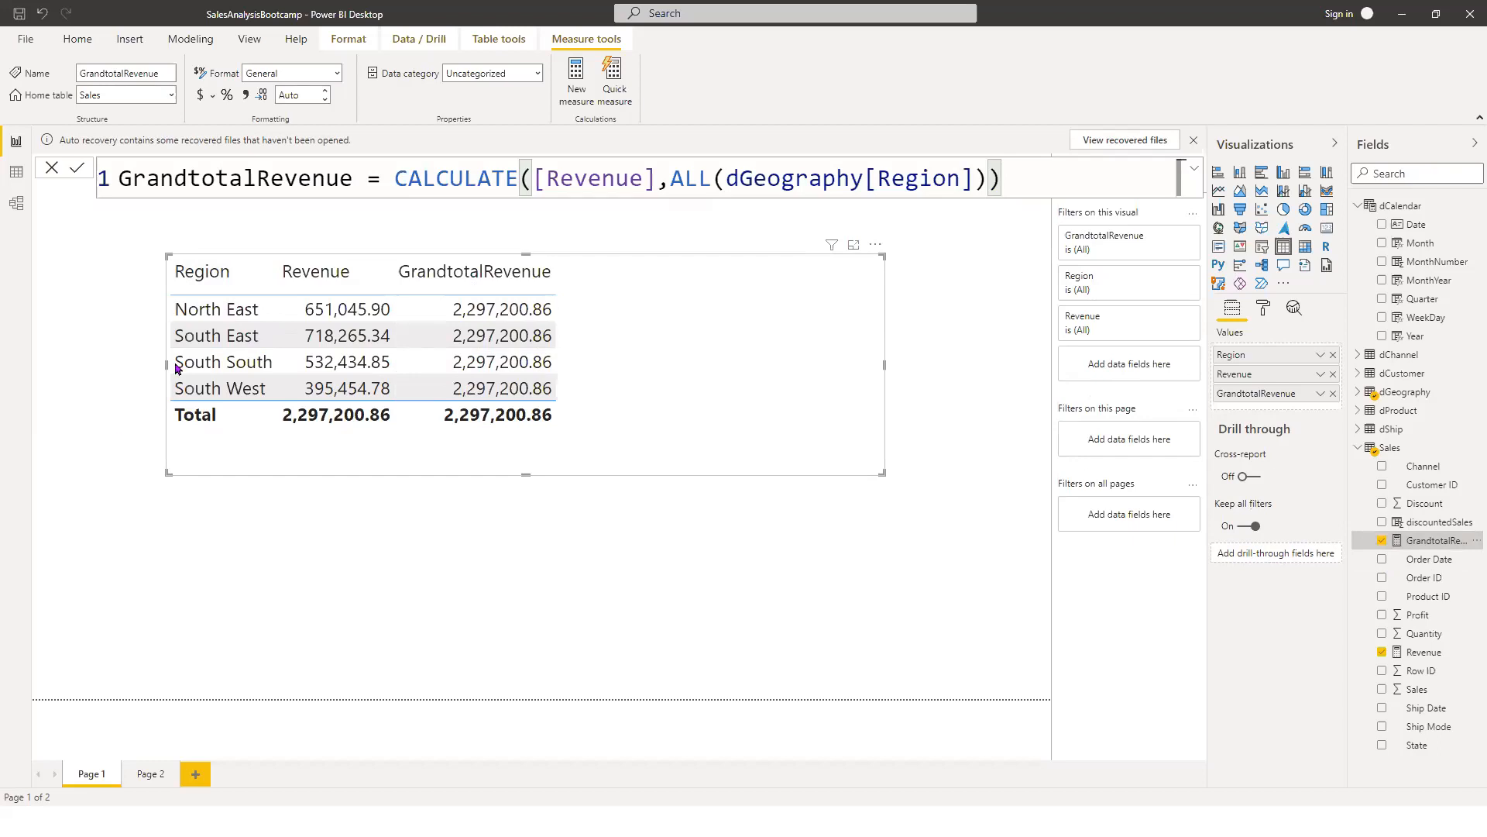
click(183, 379)
click(223, 338)
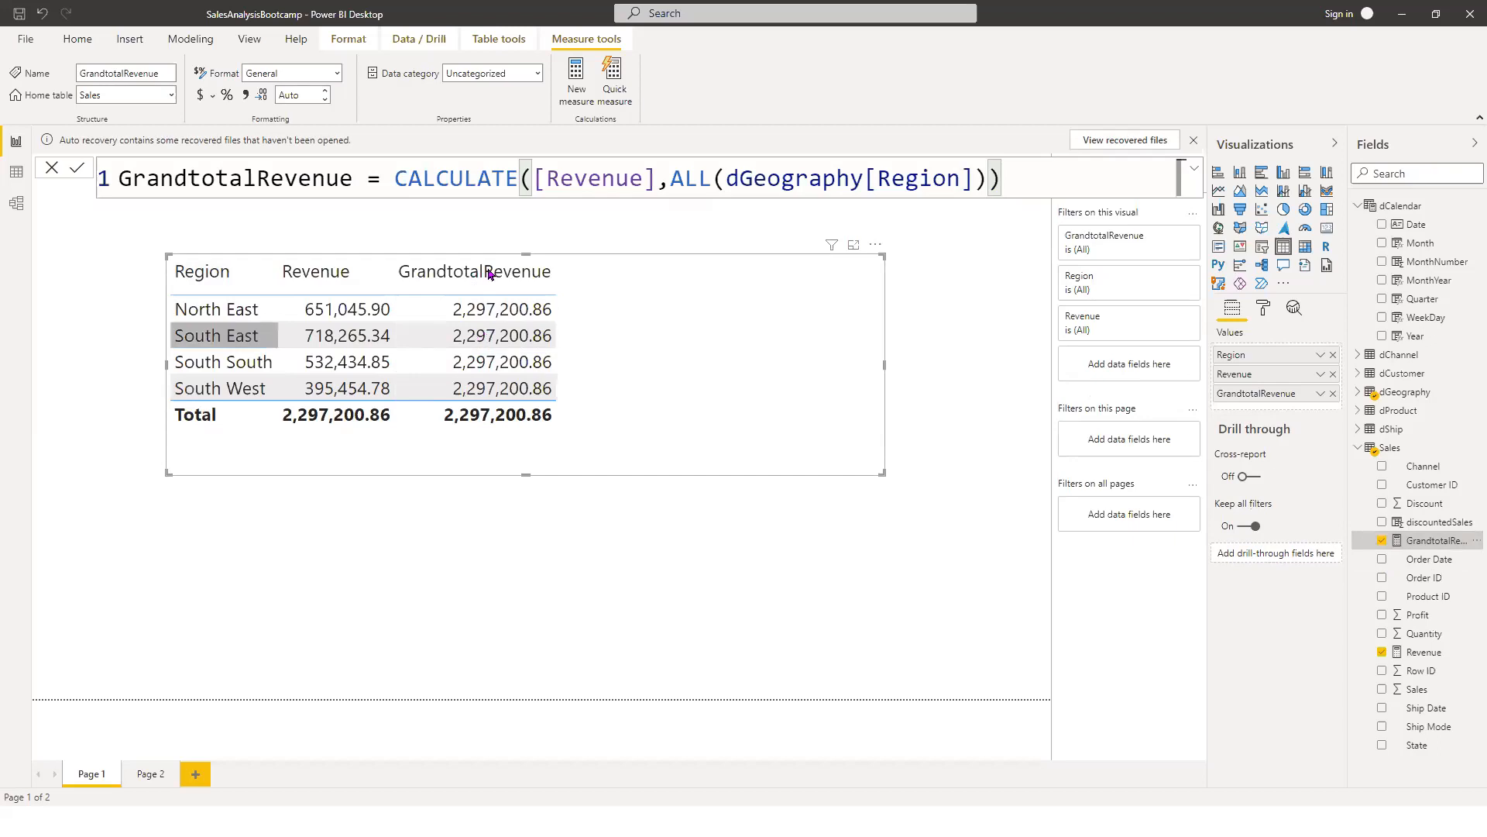
key(Up)
key(Right)
key(Right)
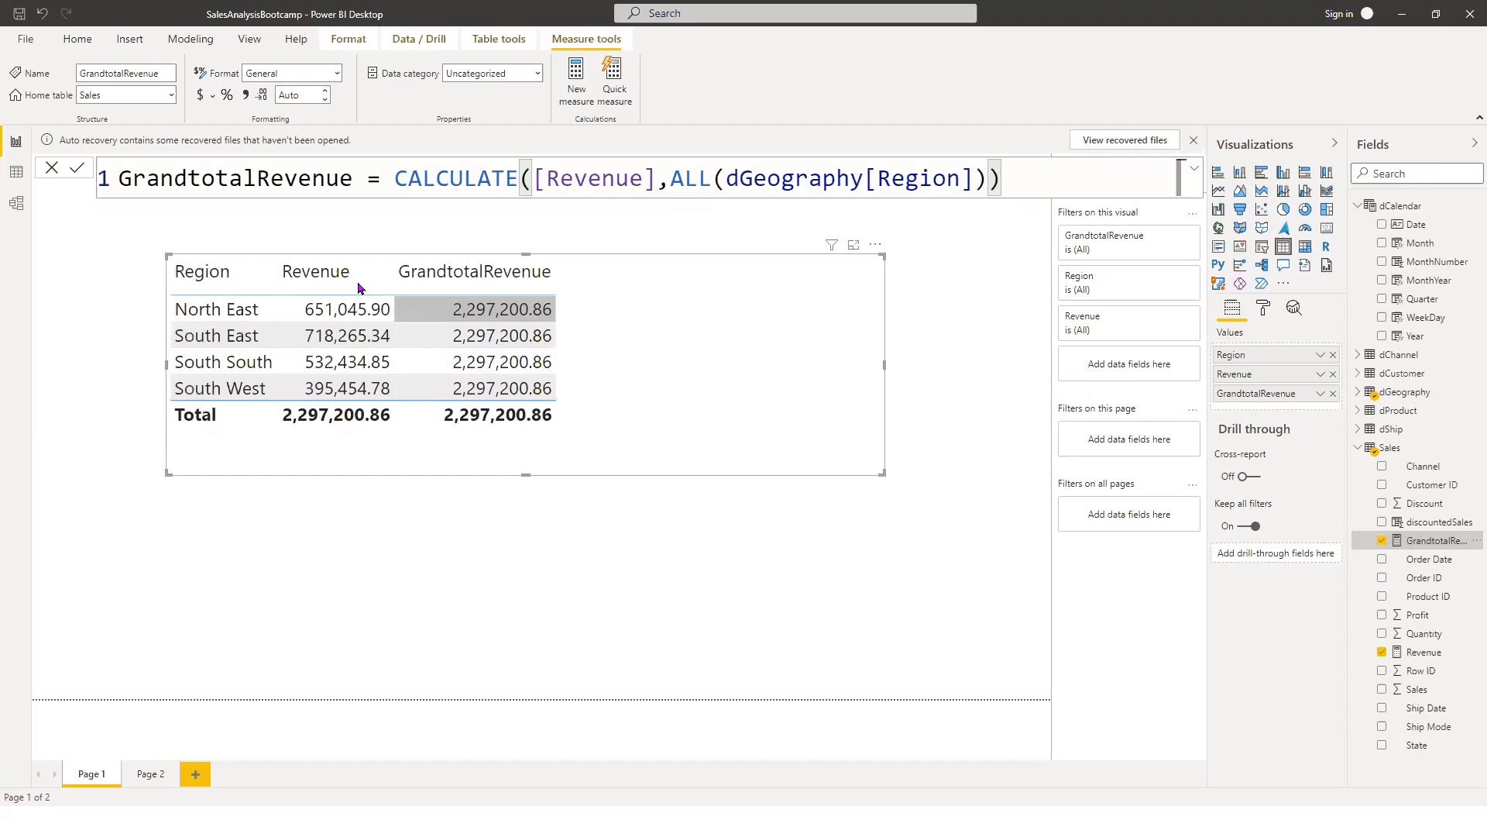
Step: Create a new measure in the Sales table and start its formula with "RegionPErcent ="
right_click(1445, 542)
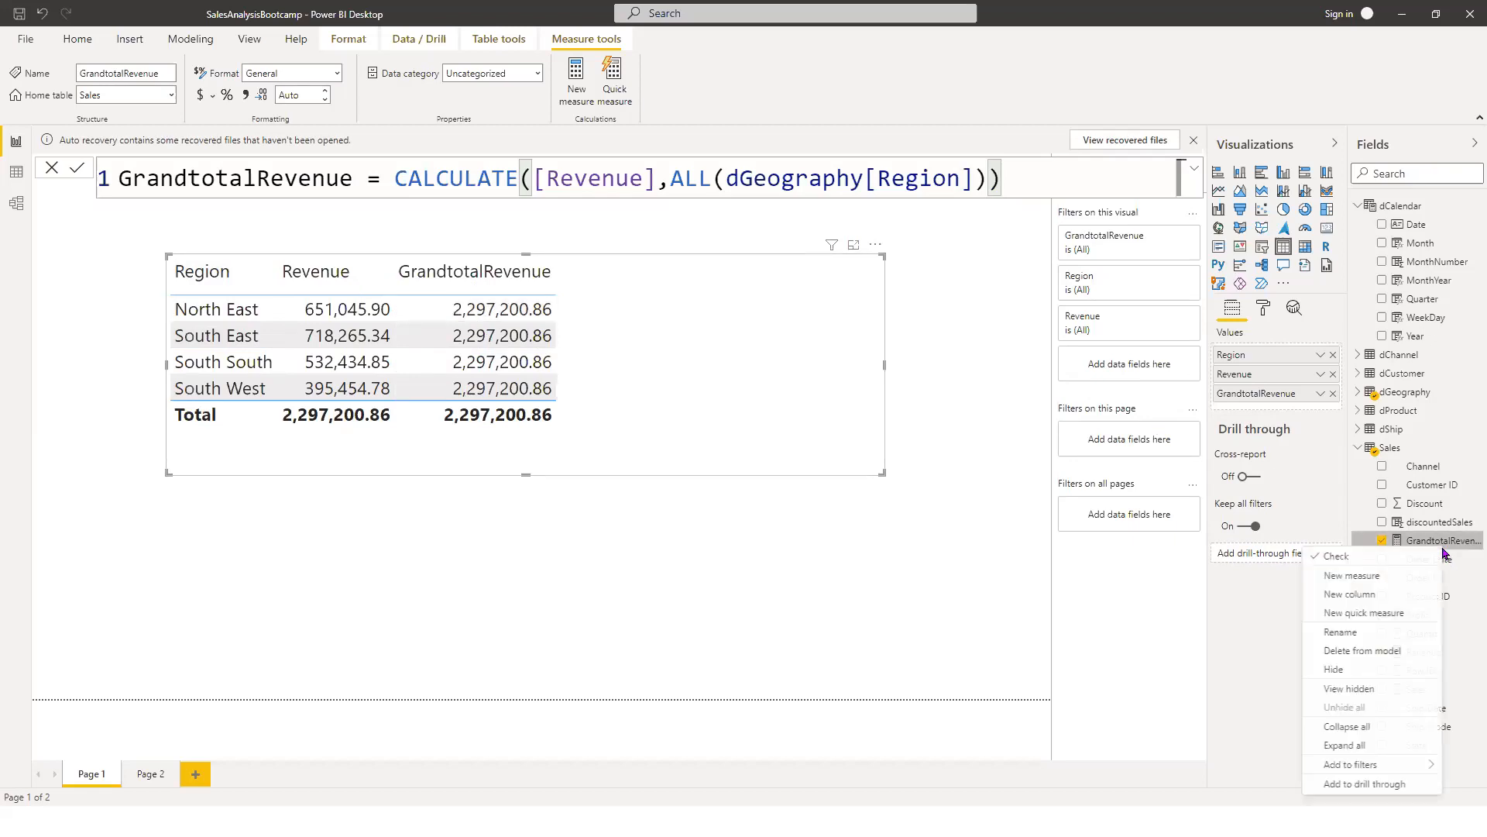
click(1390, 576)
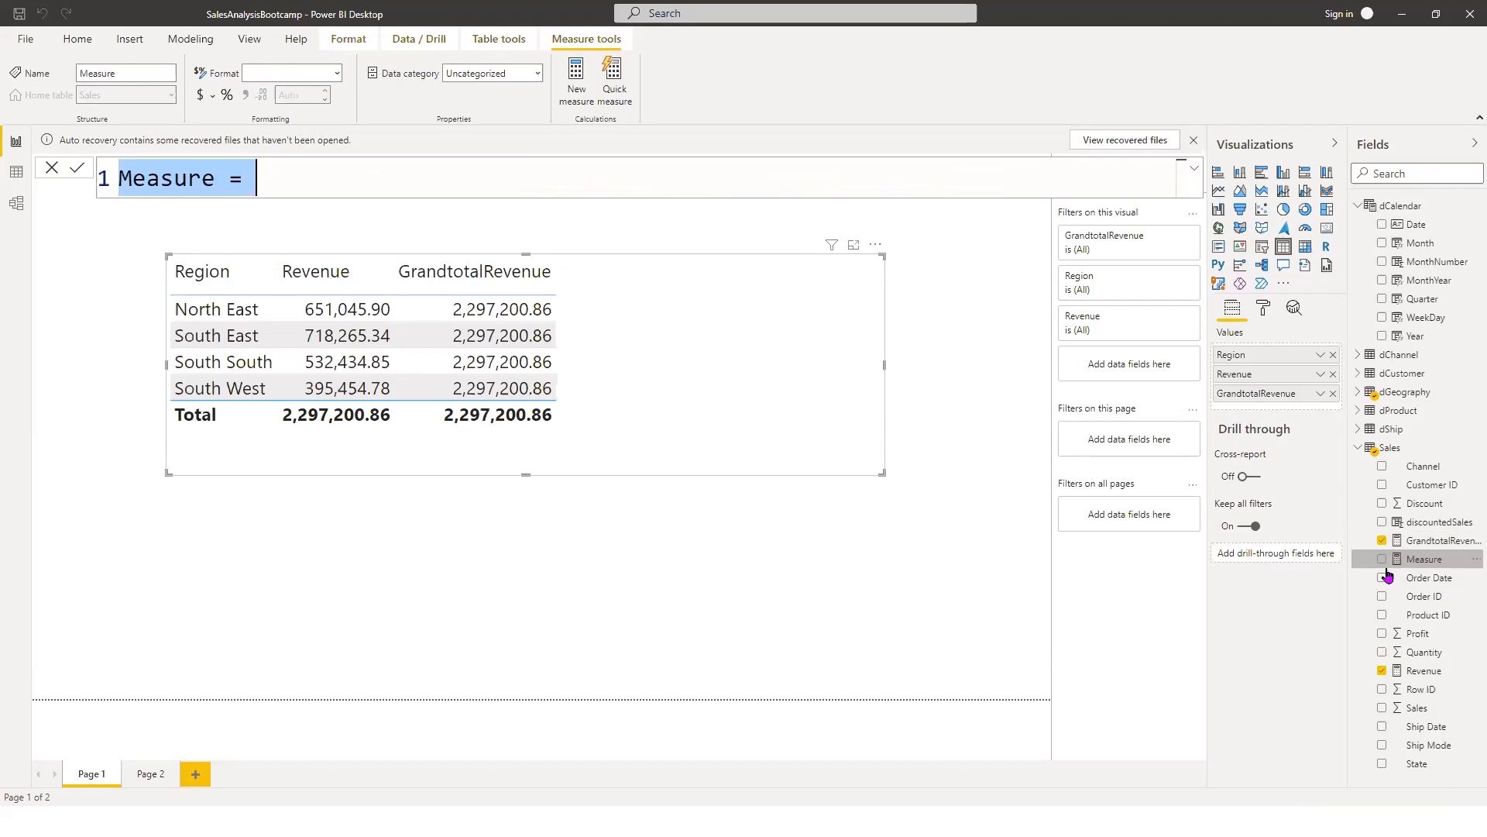
text(R)
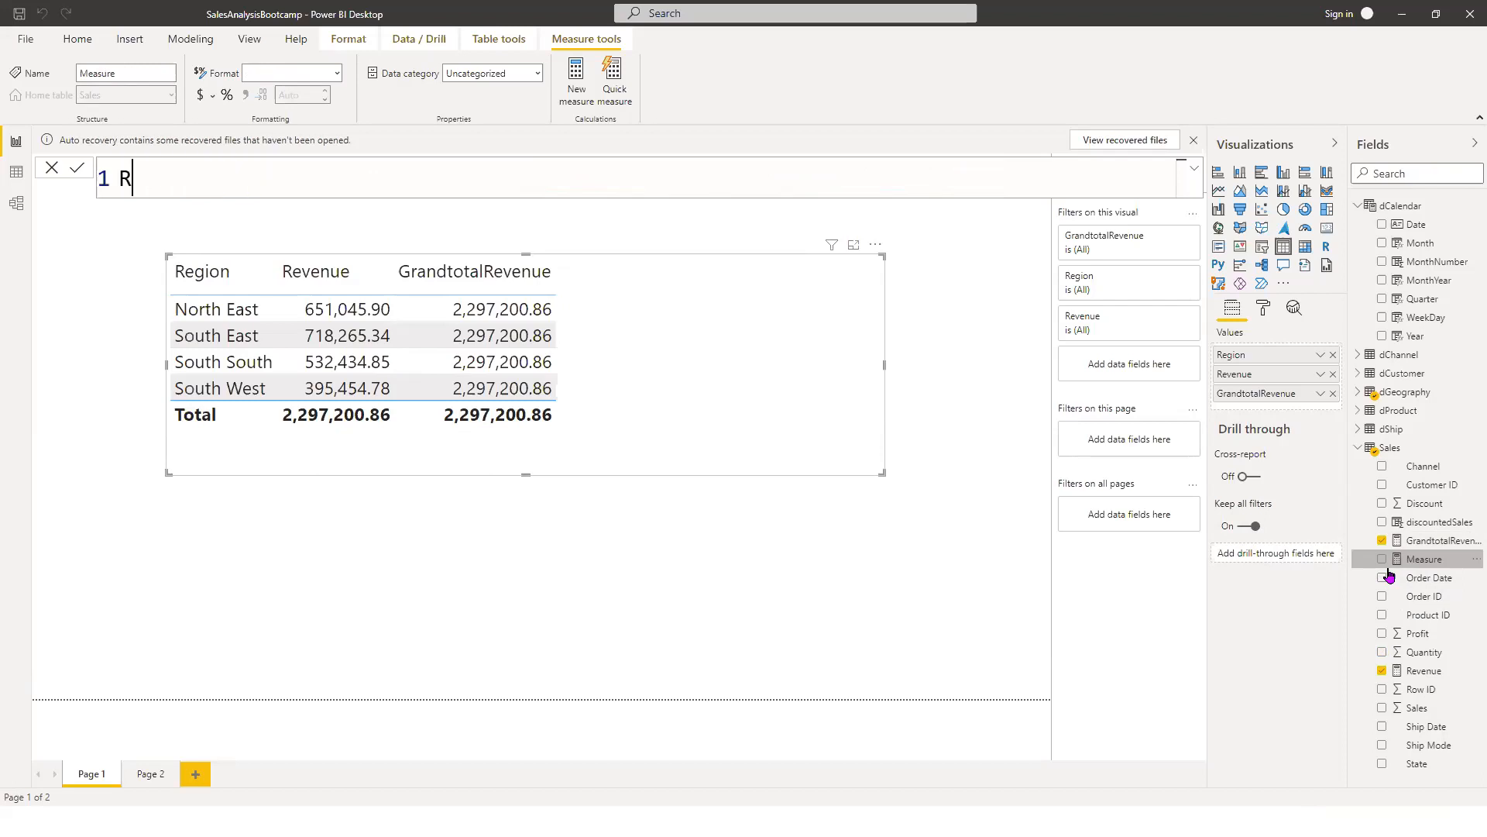
text(egionPErcent =)
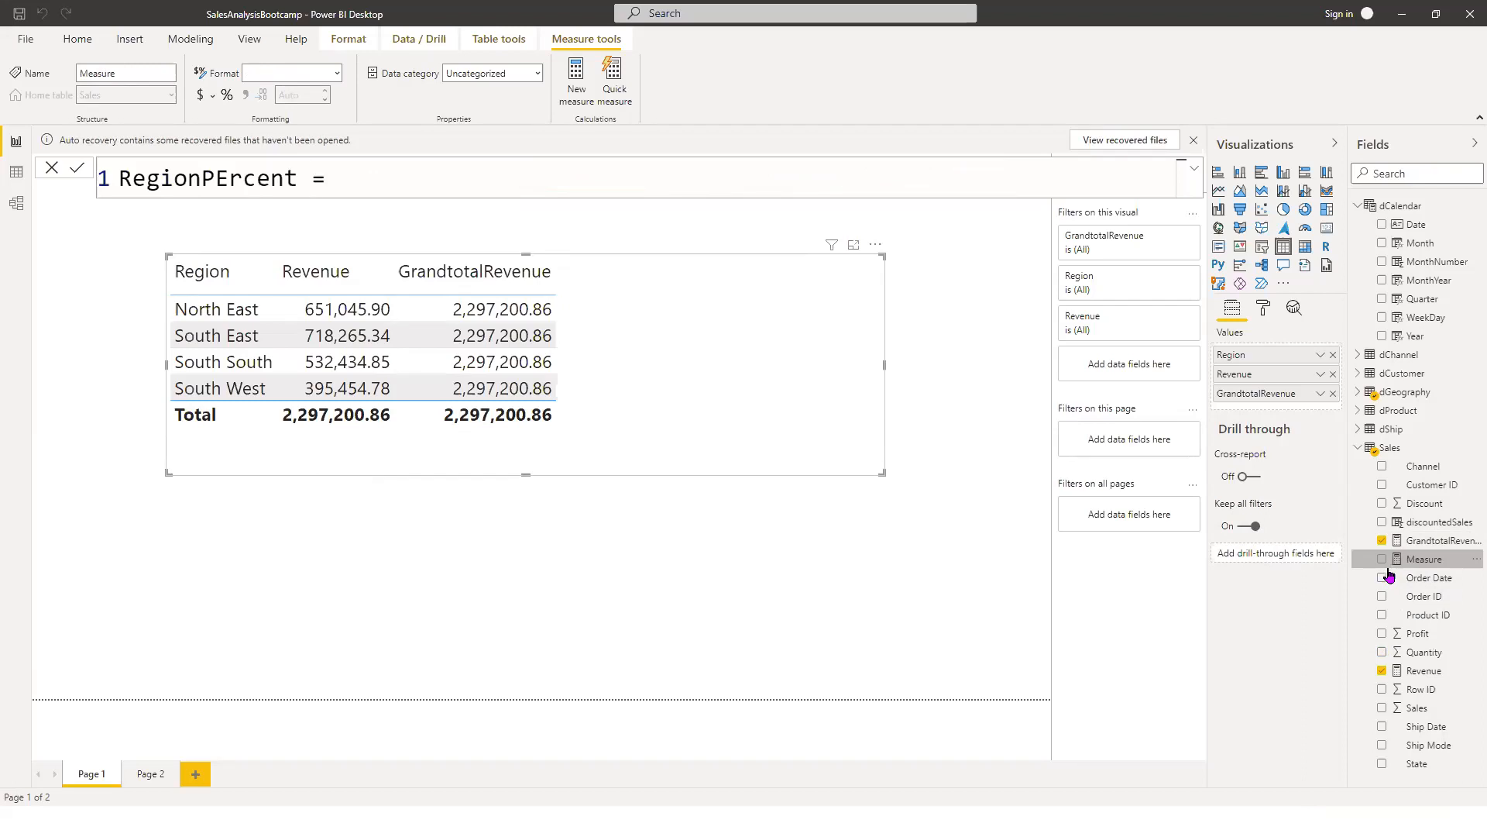
Step: Define RegionPErcent as [Revenue]/[GrandtotalRevenue] and commit the measure
text( re)
key(BackSpace)
key(BackSpace)
text([r)
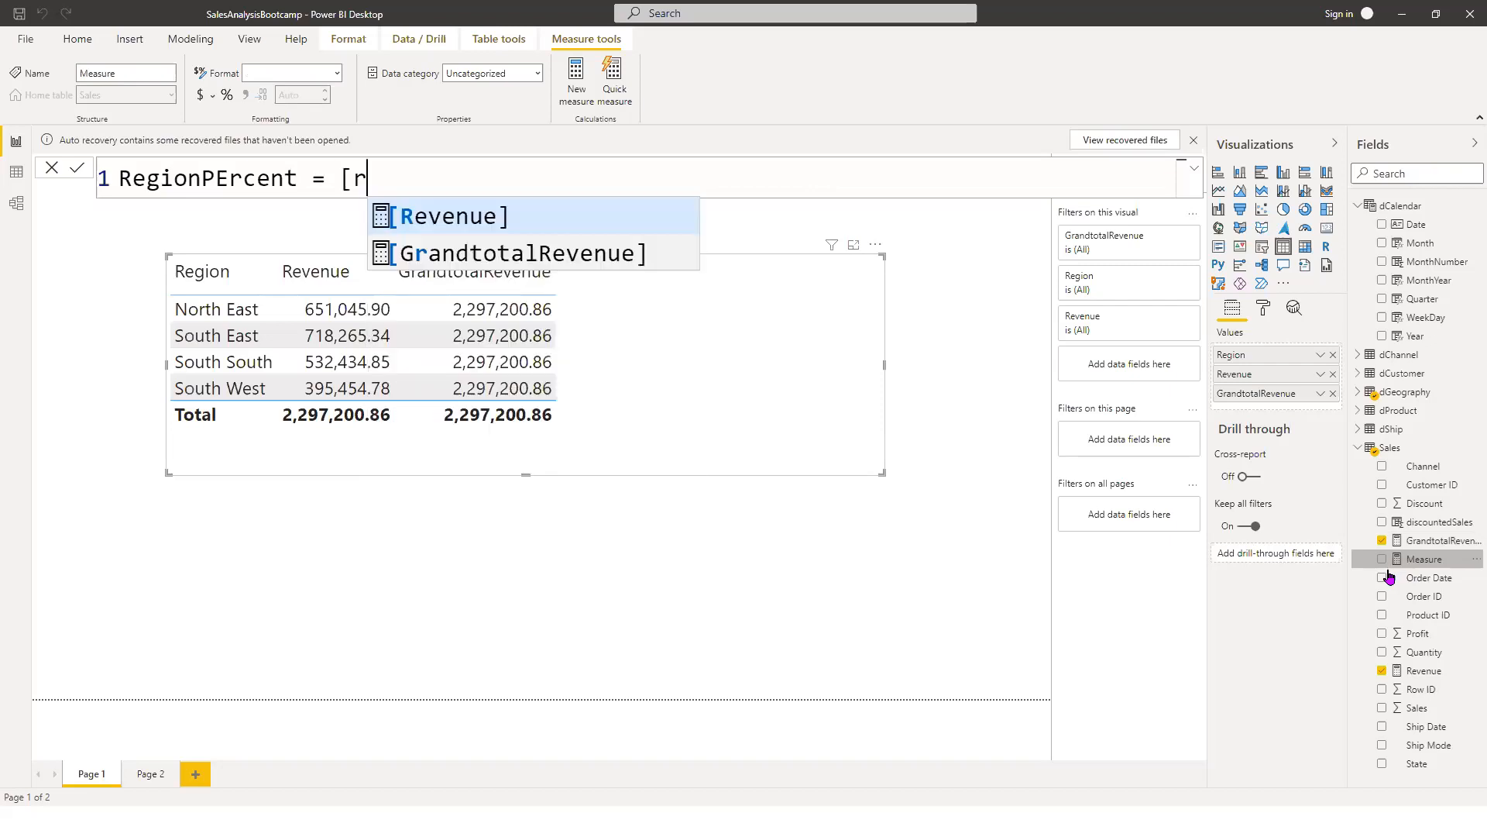
key(Tab)
text(/[)
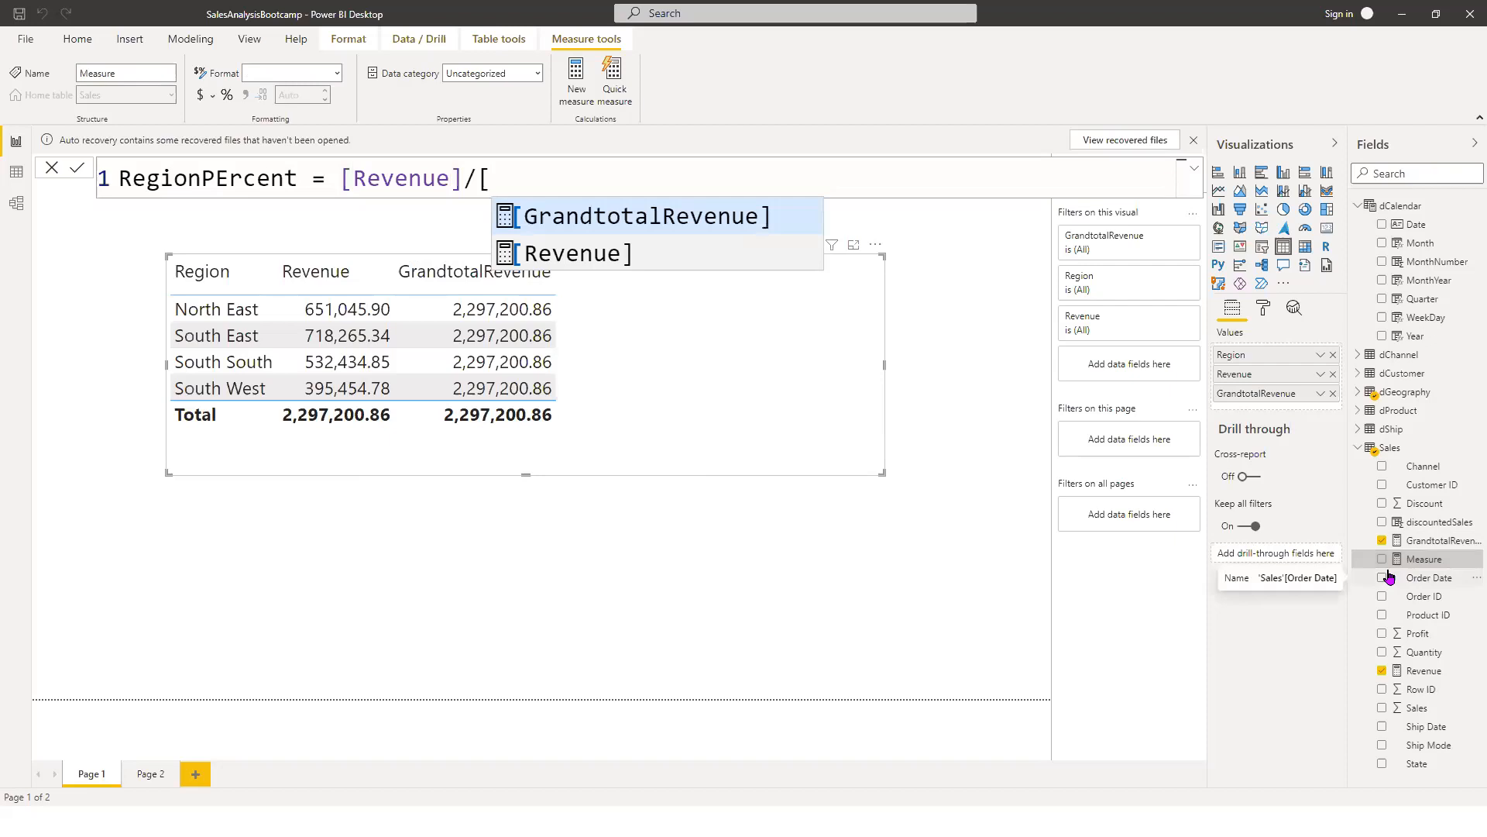
key(Tab)
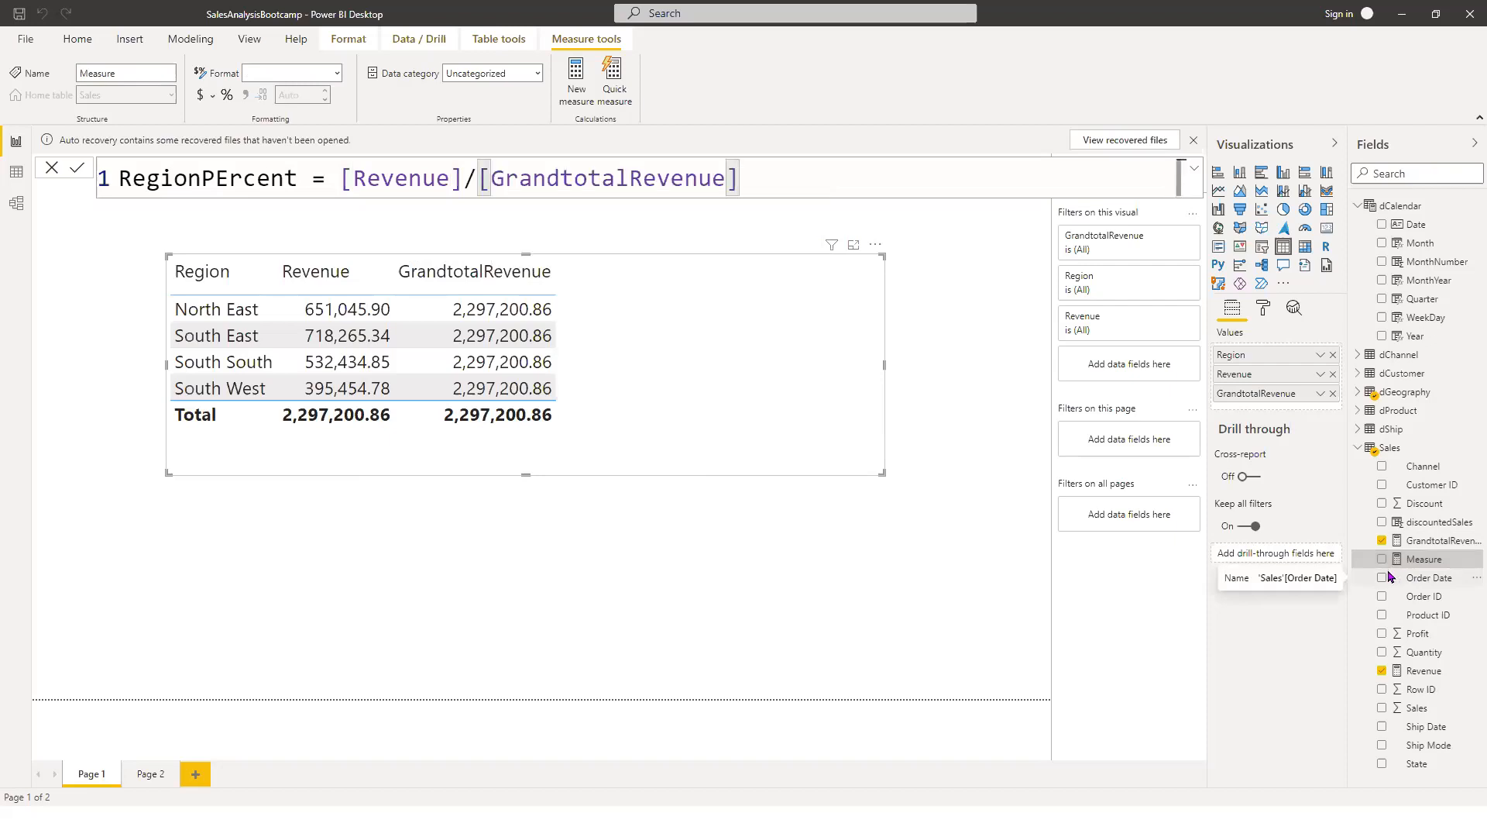
click(1389, 574)
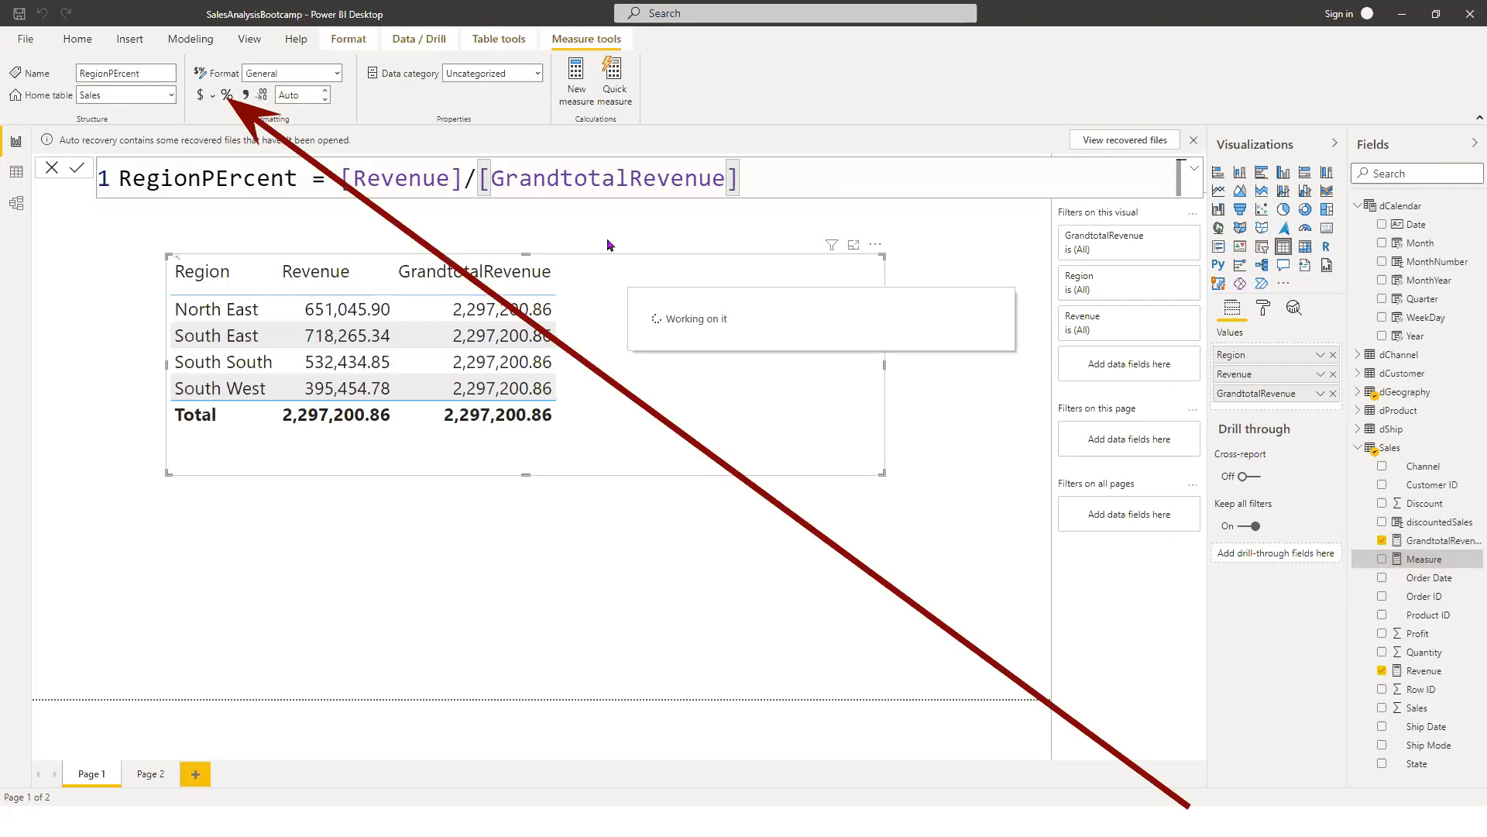
click(463, 272)
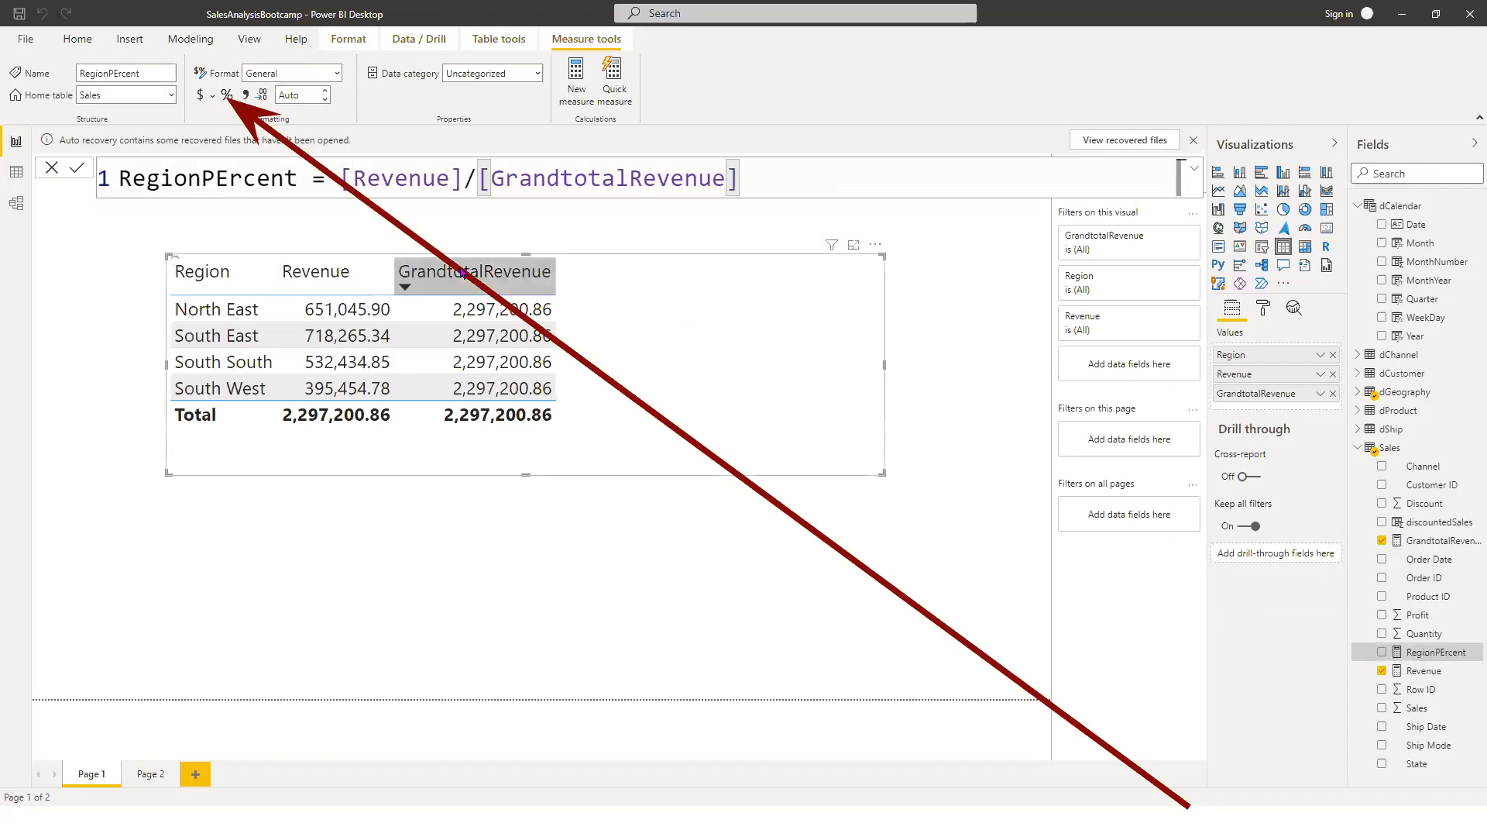
Step: Add the RegionPErcent measure to the region table visual and format the measure as a percentage
click(220, 177)
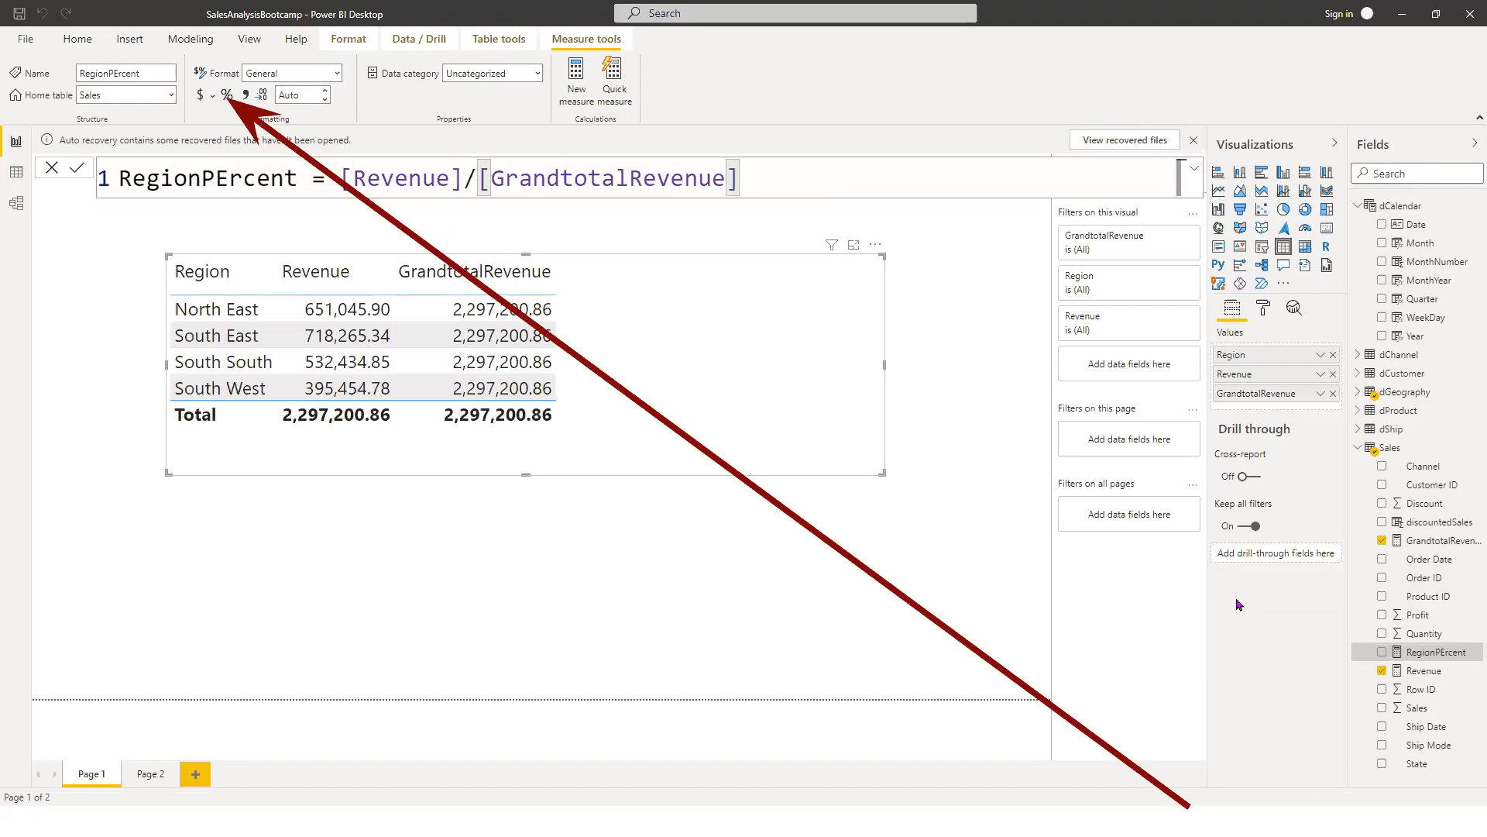
click(1383, 655)
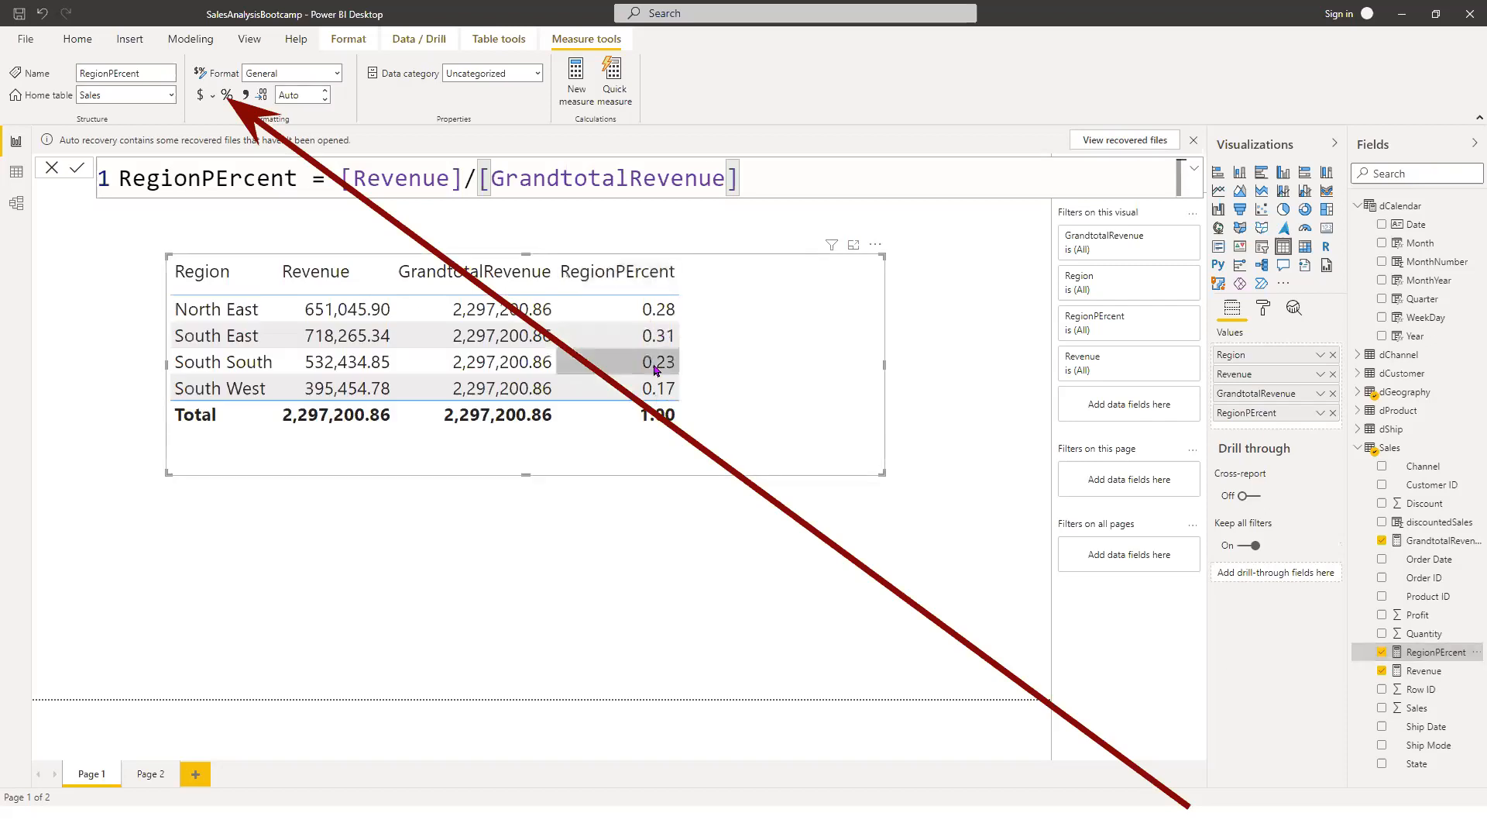
click(234, 101)
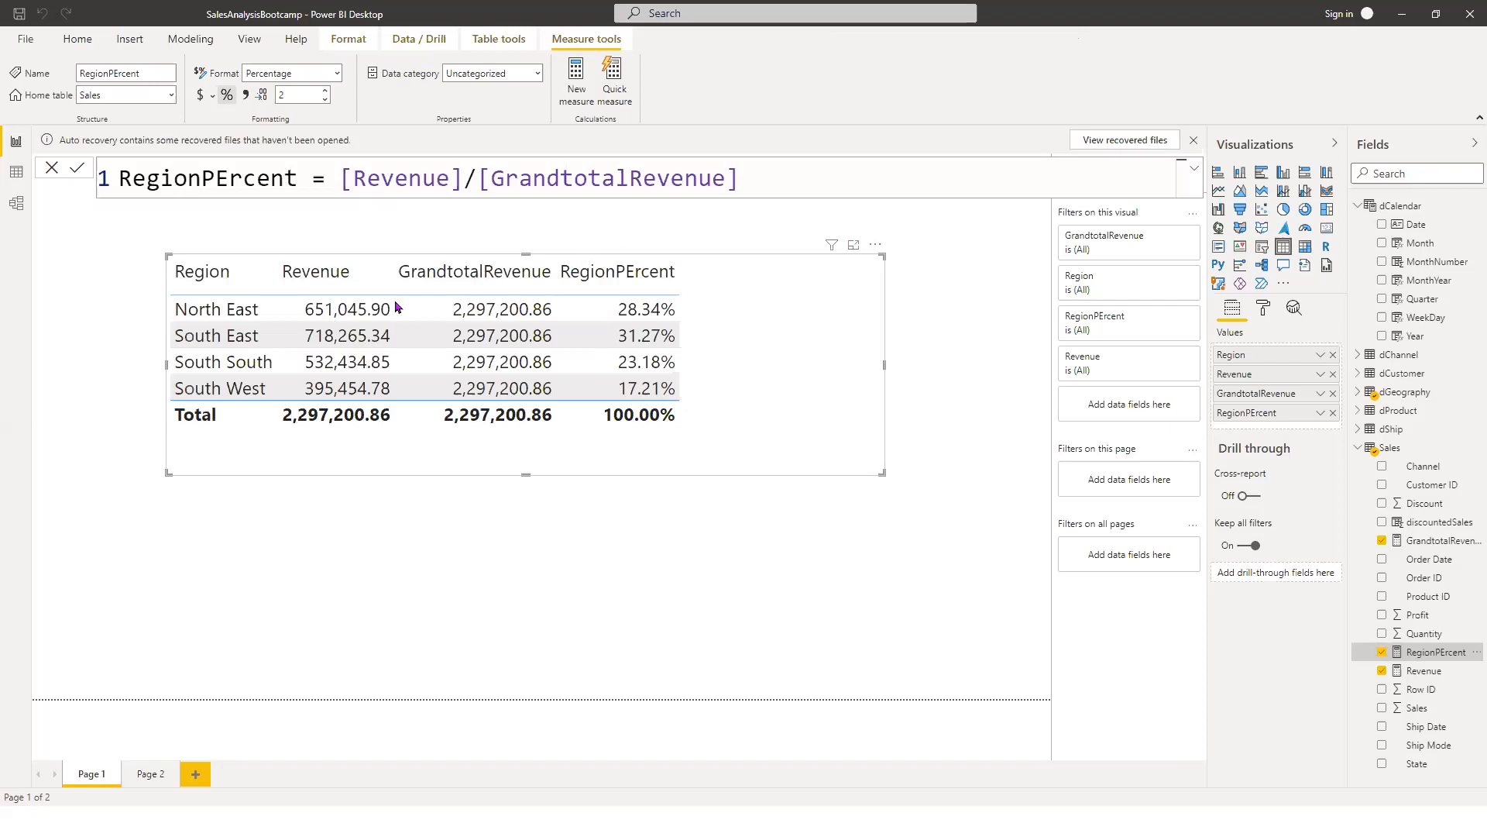
Step: View the monthly table on Page 2, display the RegionPErcent measure's formula there, and return to Page 1
click(149, 776)
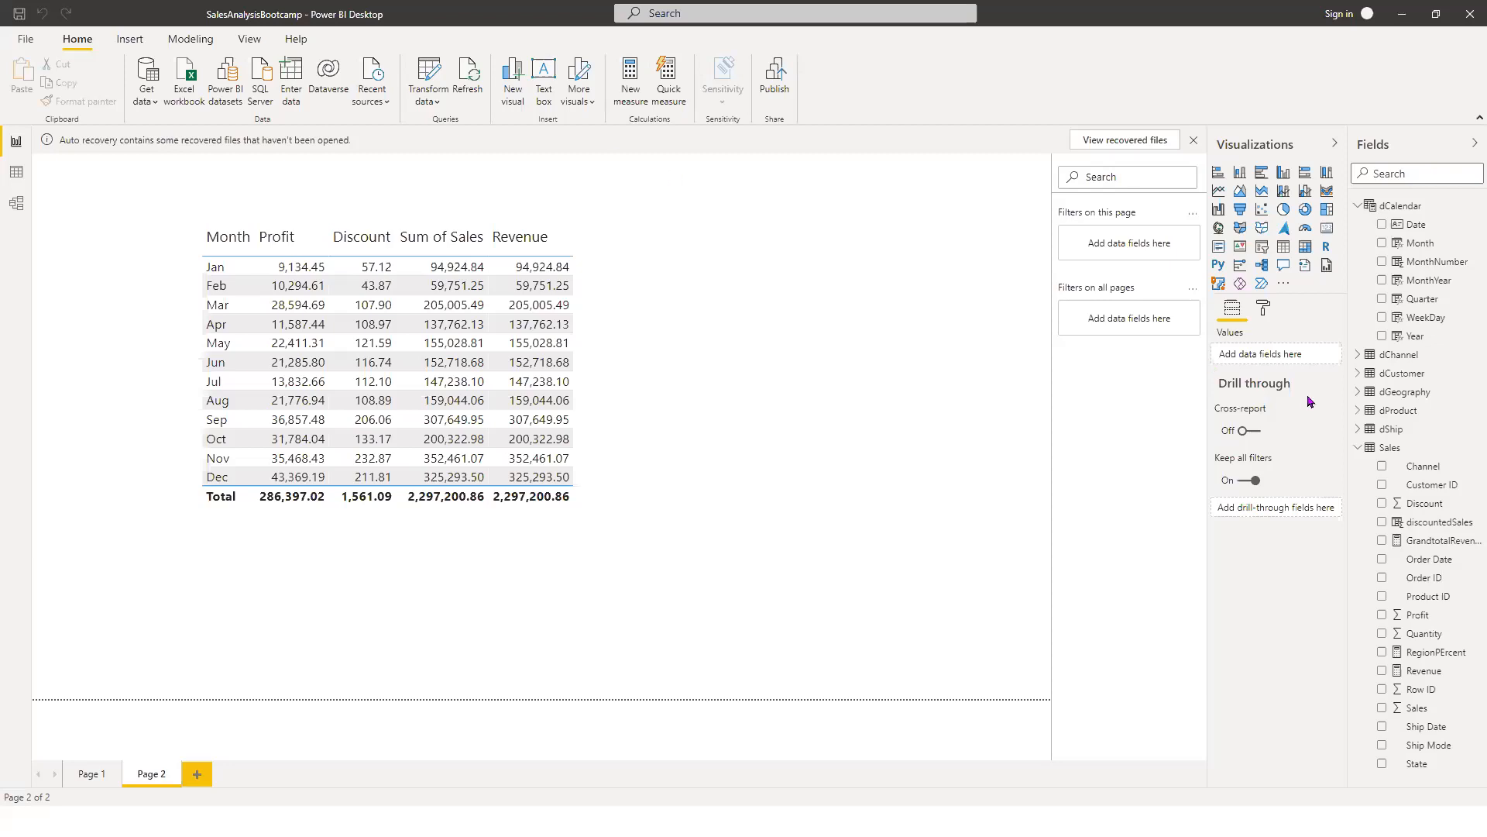
click(1439, 653)
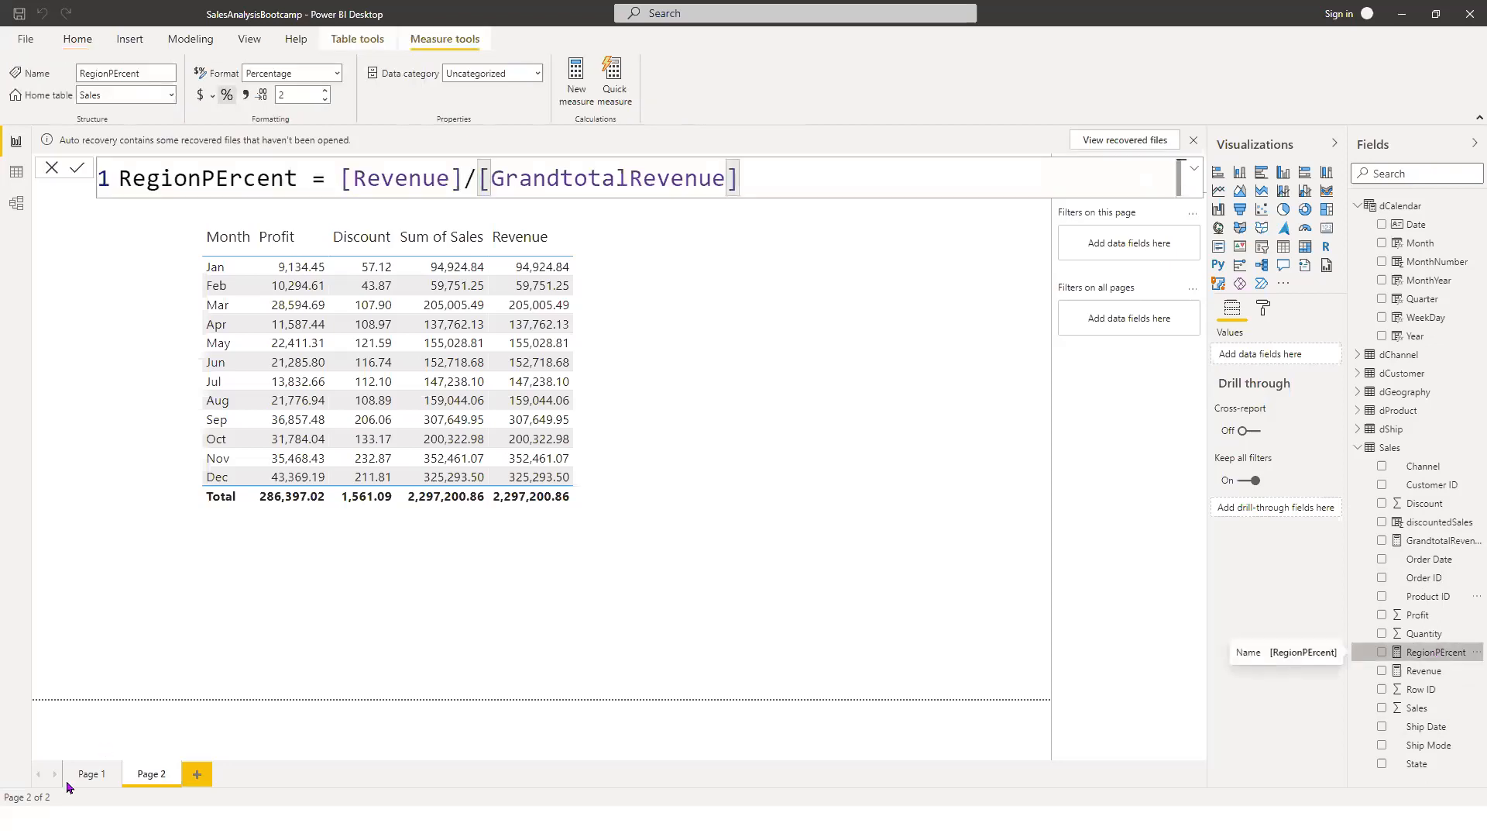
click(87, 776)
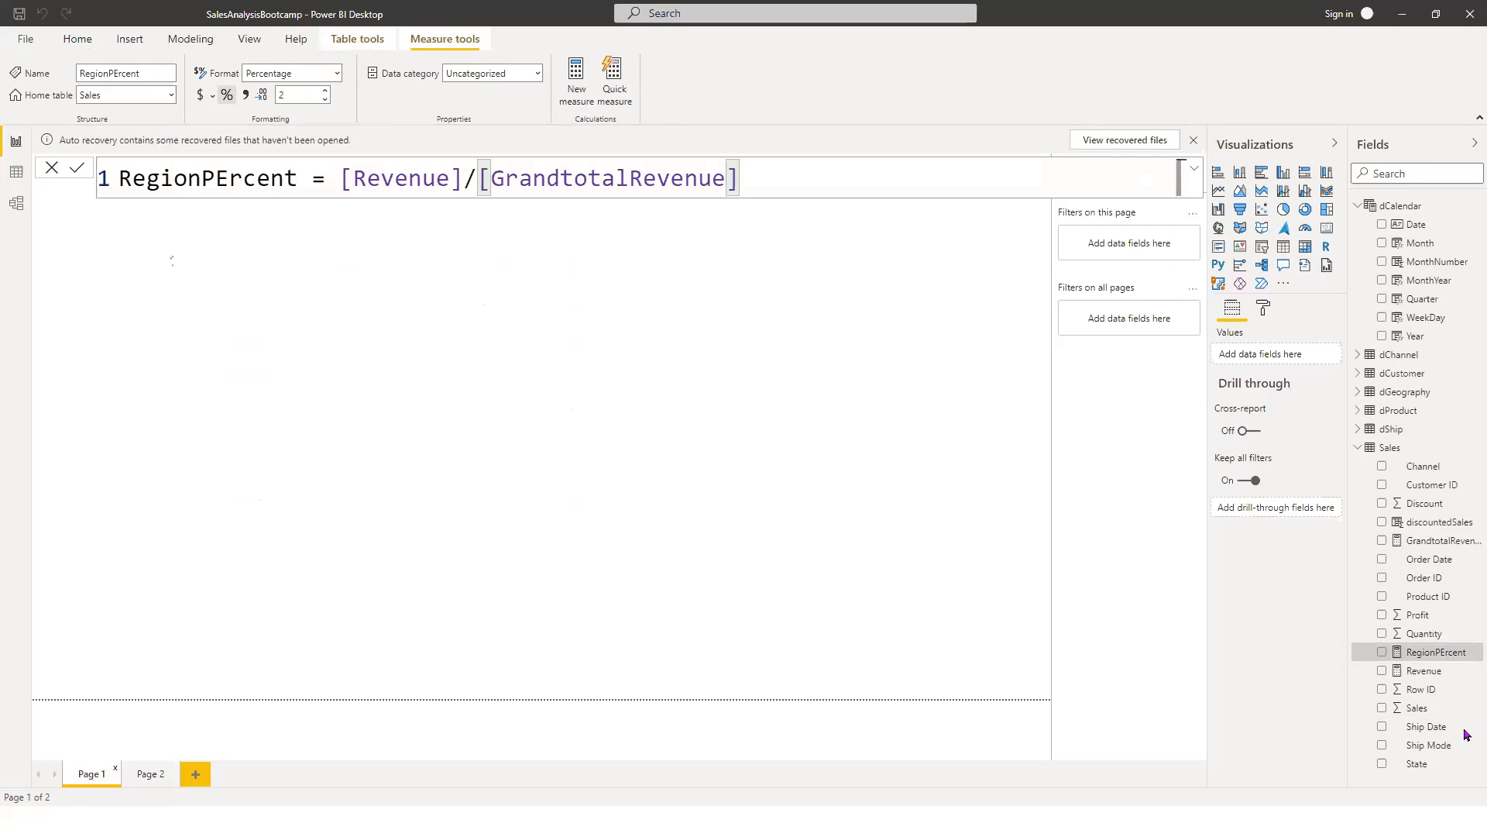